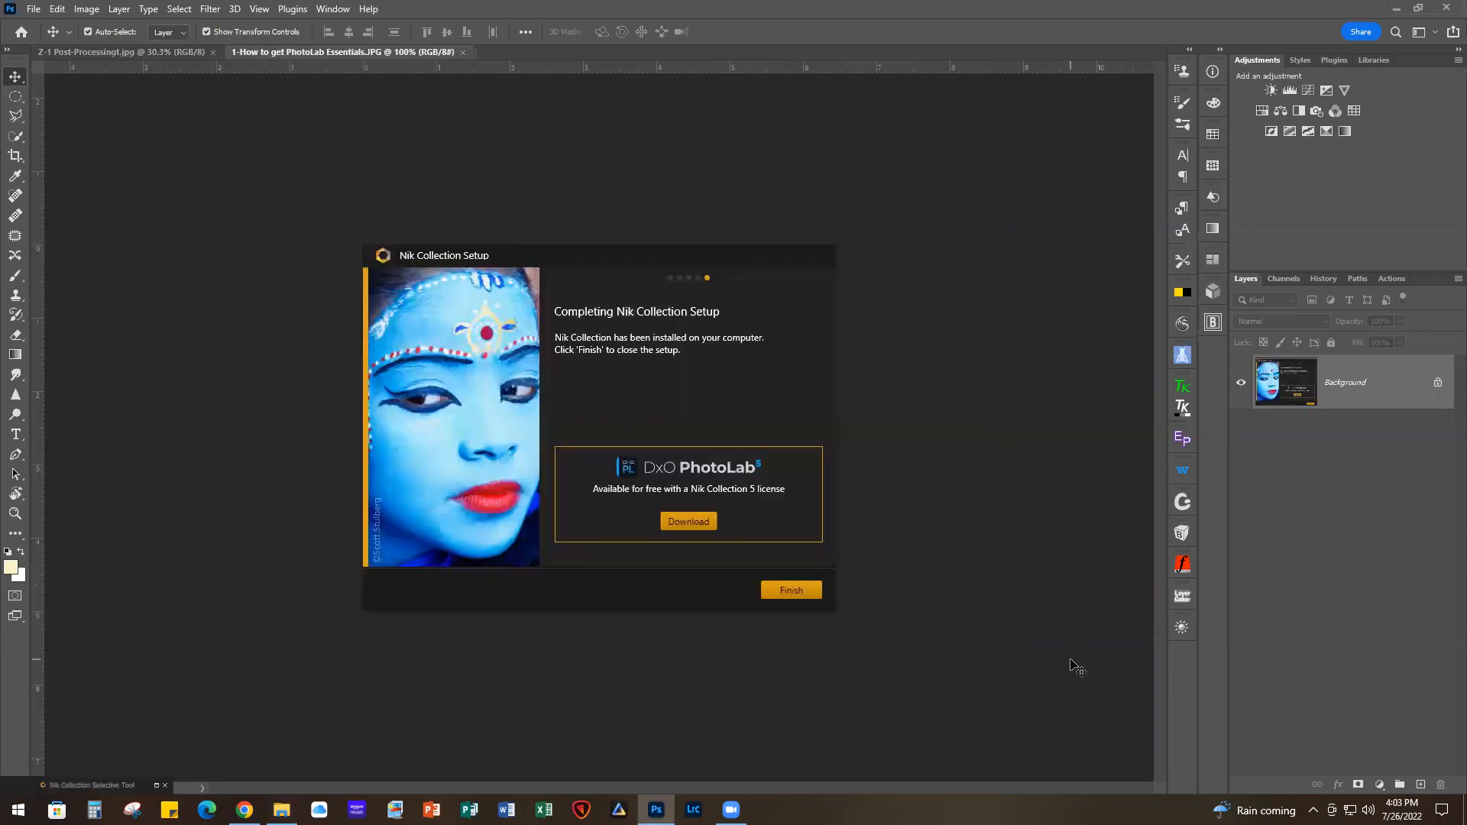
# Close the image showing how to get PhotoLab Essentials after viewing it enlarged
pyautogui.hotkey('ctrl', '+')
pyautogui.hotkey('ctrl', '+')
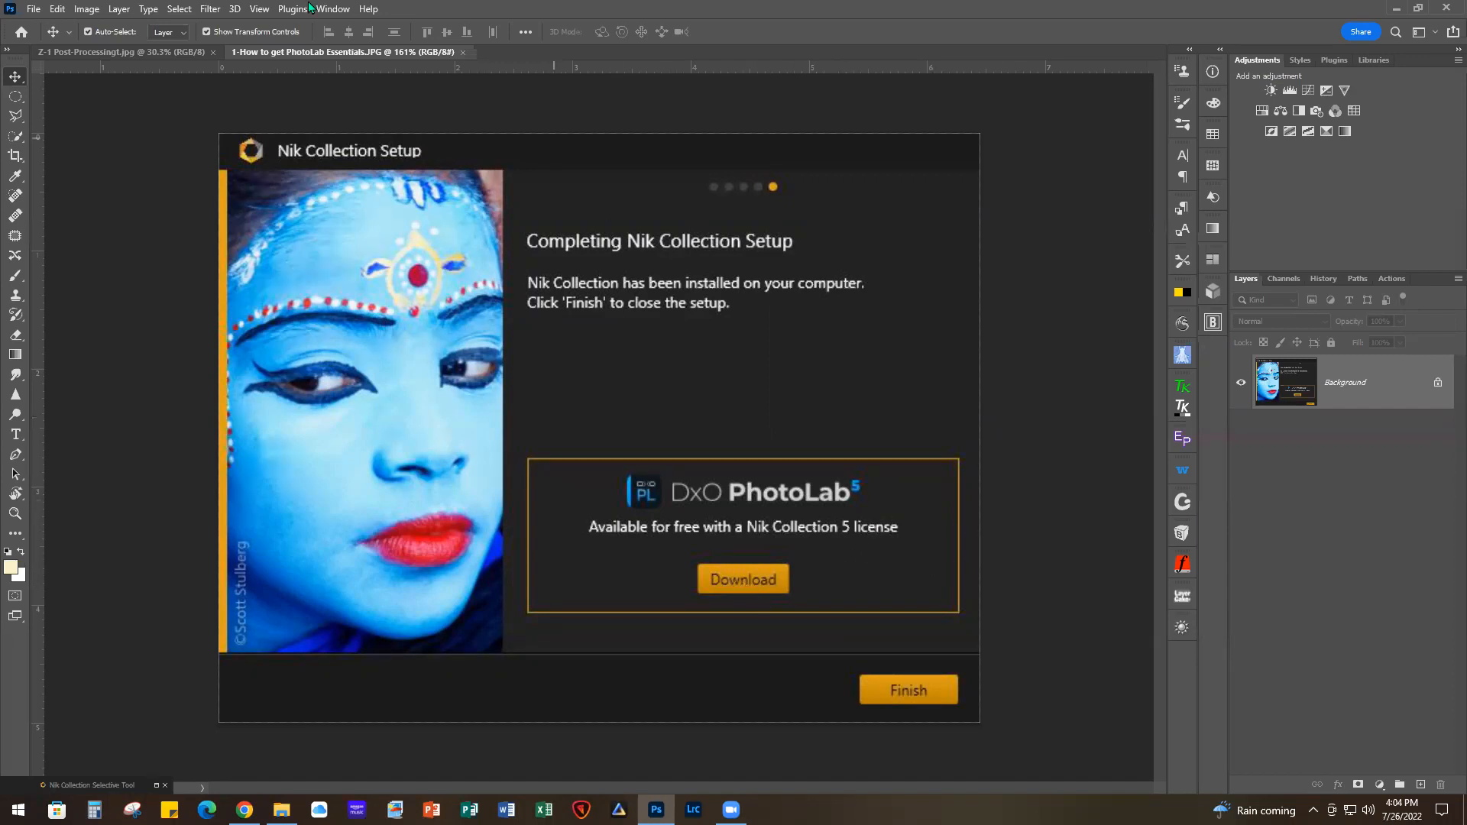
pyautogui.click(34, 9)
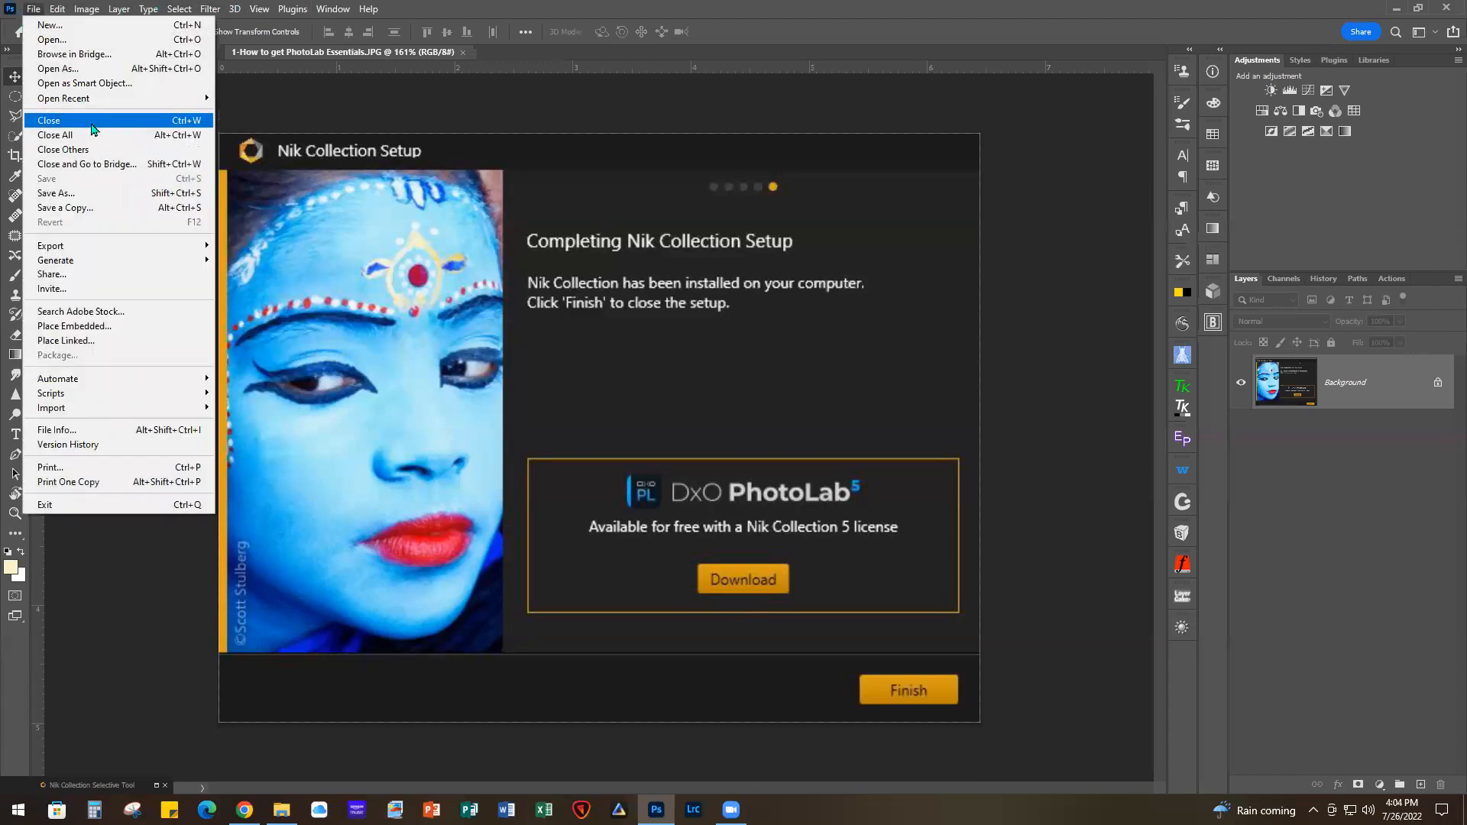
pyautogui.click(96, 118)
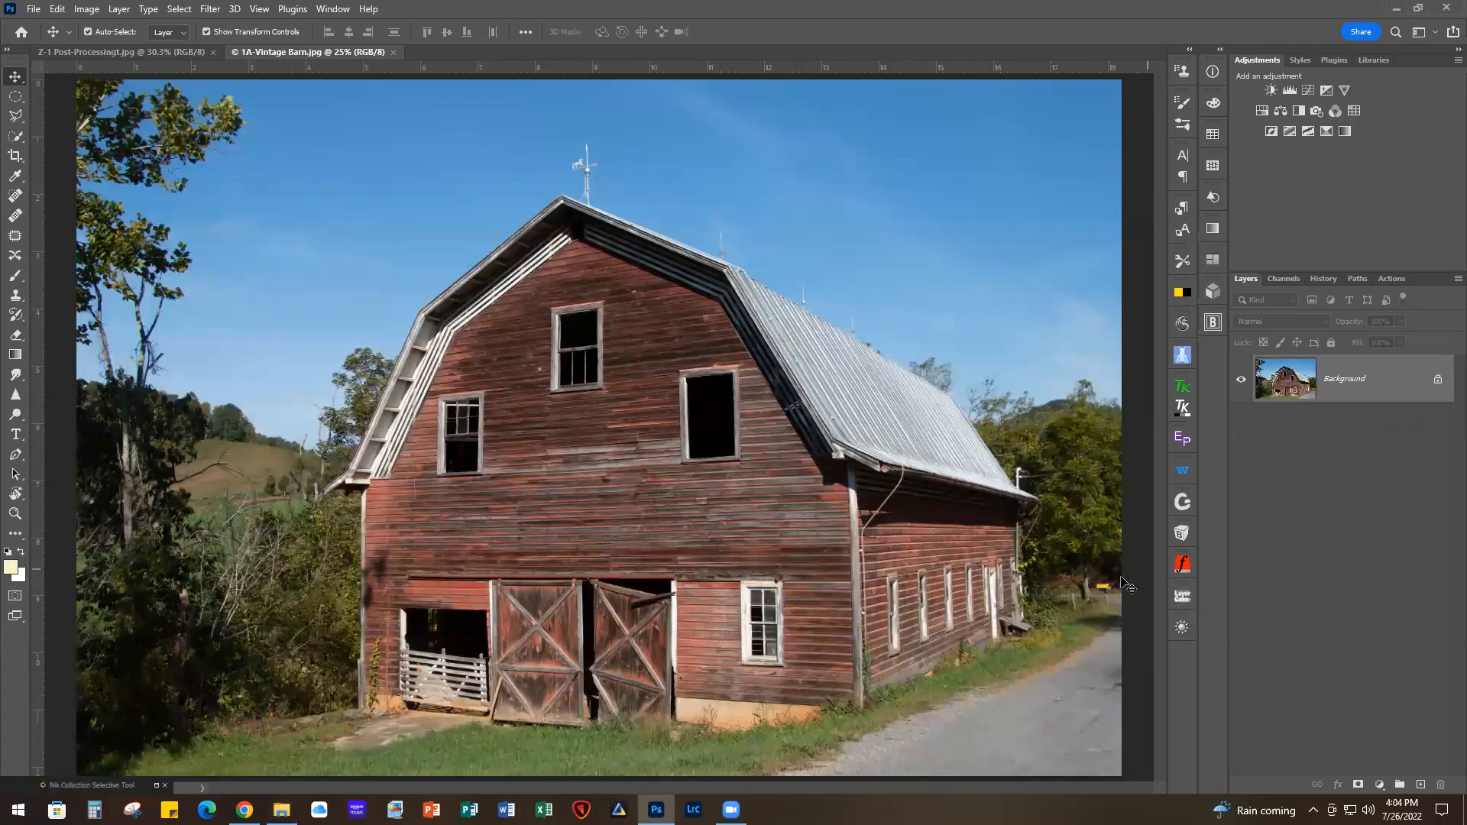
# Duplicate the barn photo's Background layer, and straighten the image with a slightly rotated, tighter crop
pyautogui.scroll(-1, 1114, 589)
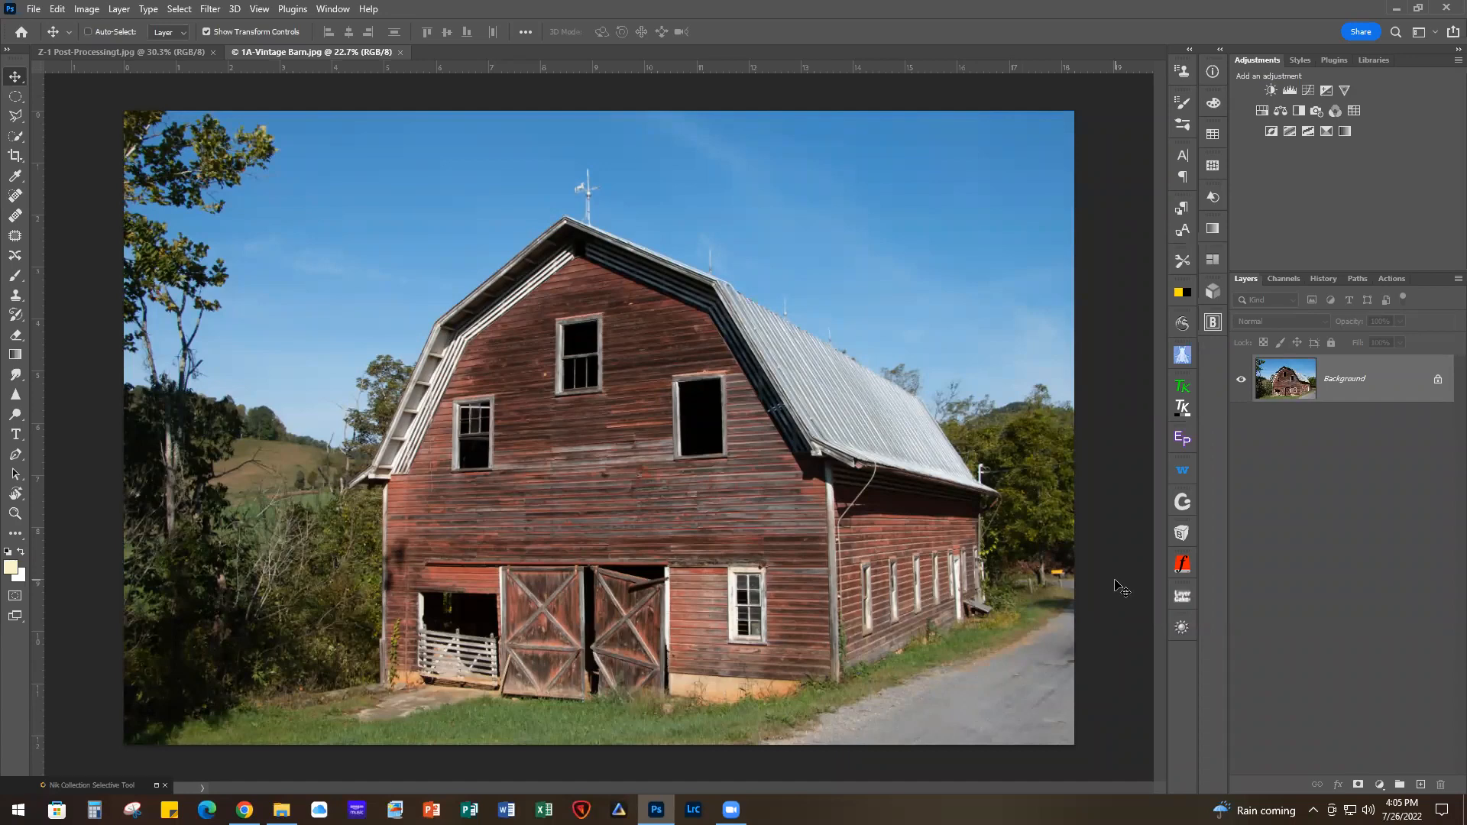
pyautogui.hotkey('ctrl', 'j')
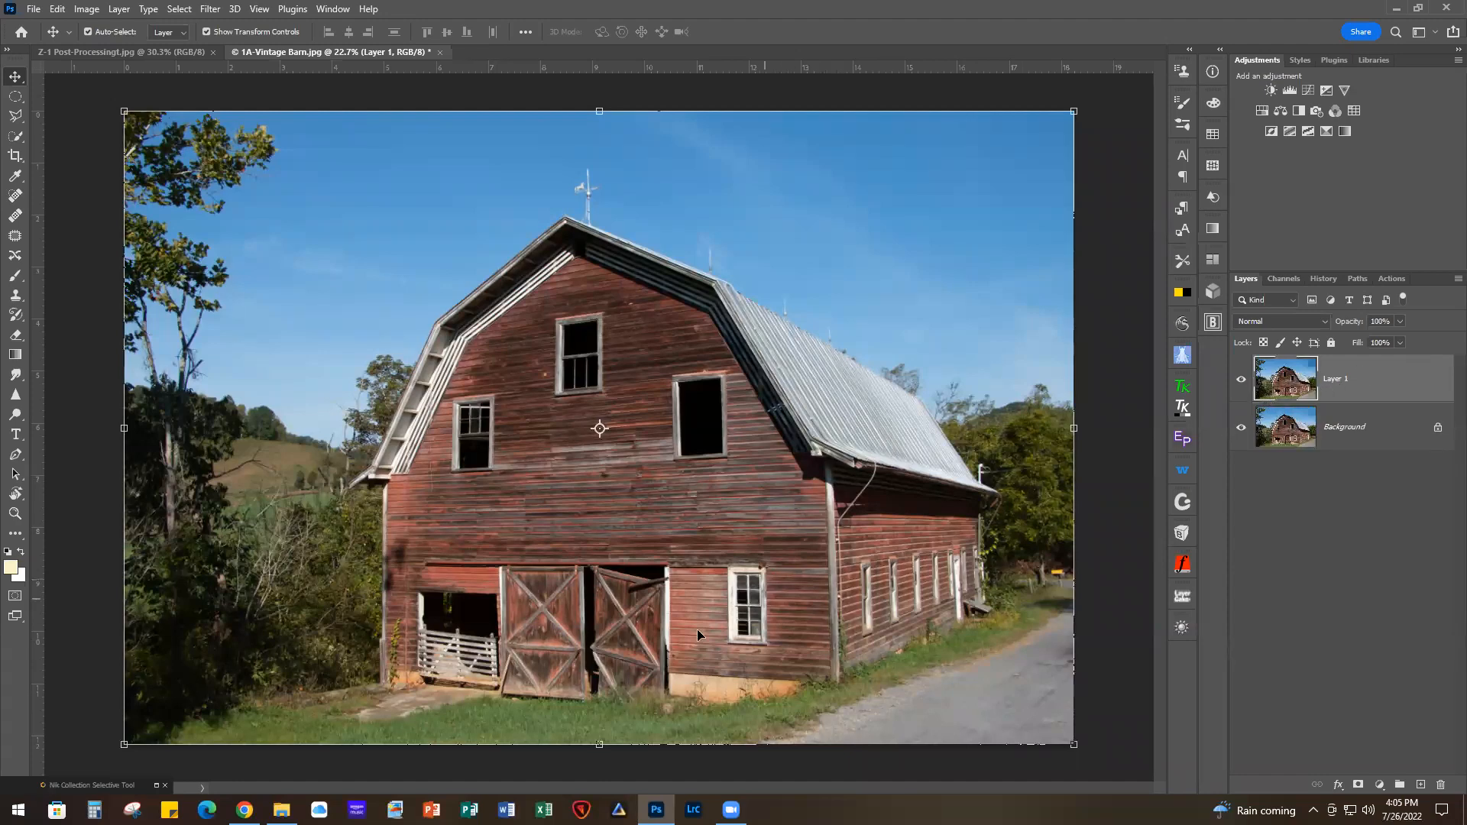
pyautogui.click(16, 156)
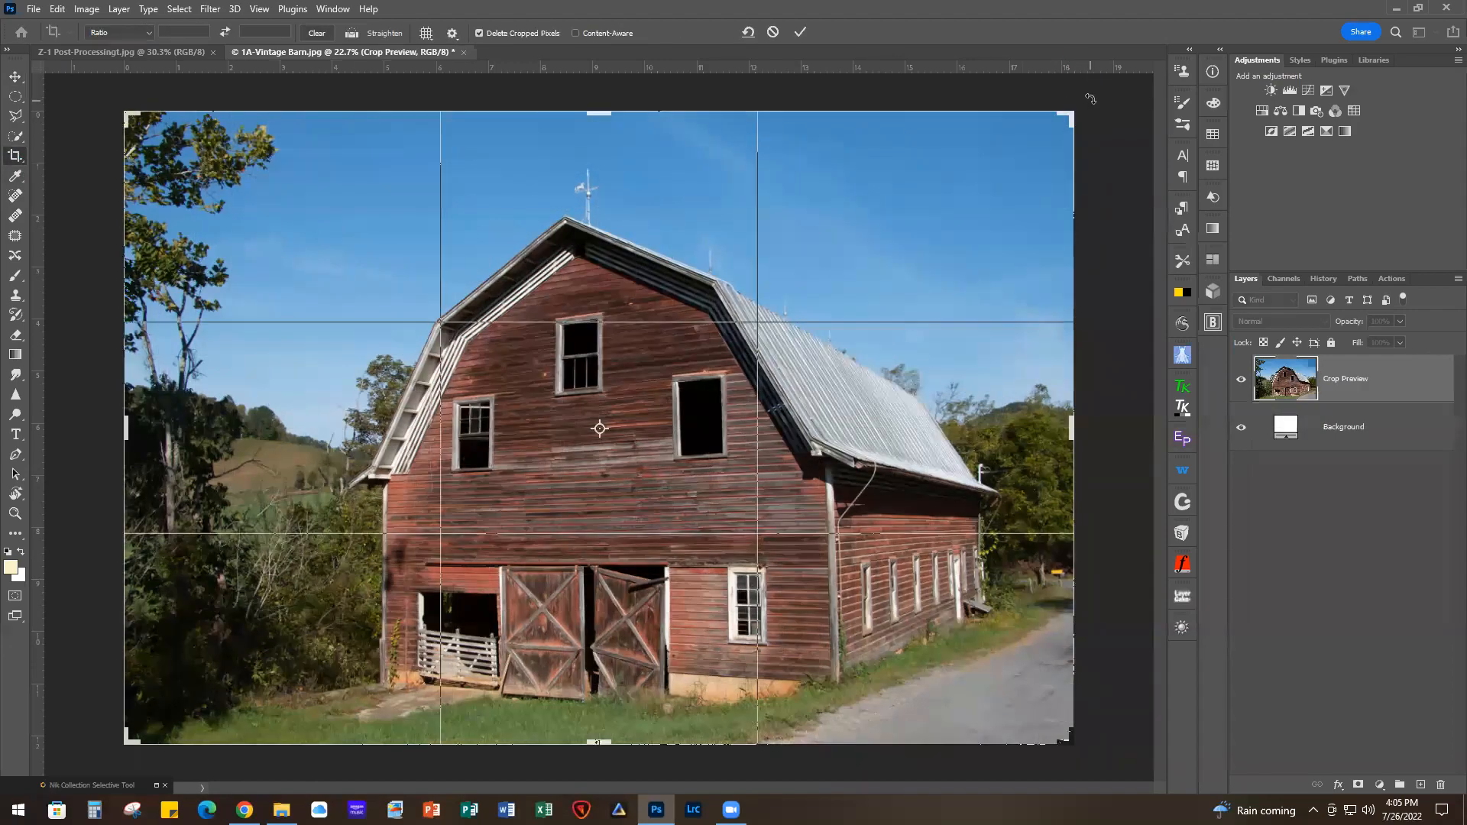
pyautogui.moveTo(1092, 106); pyautogui.dragTo(1102, 111)
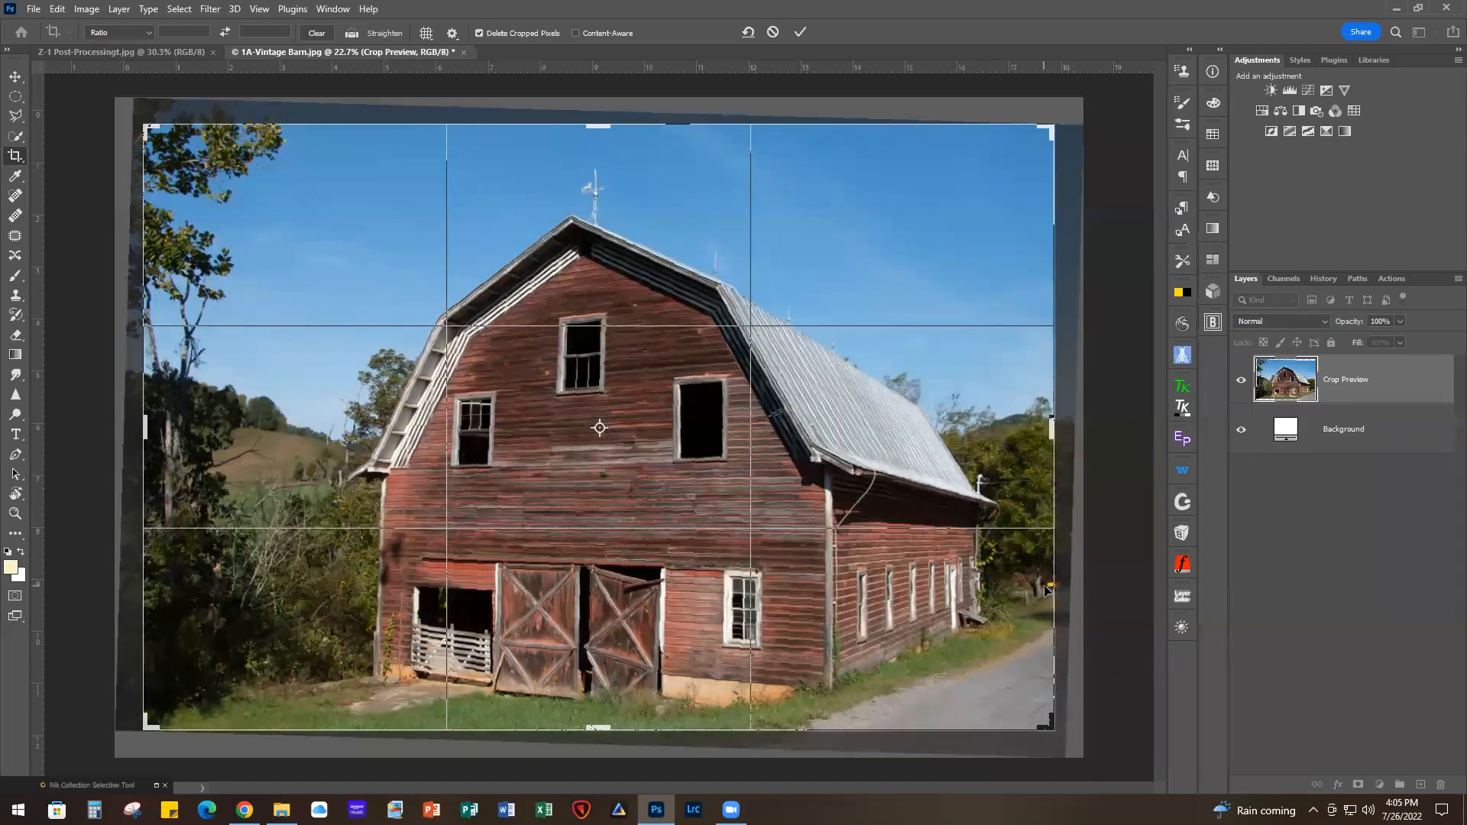
pyautogui.moveTo(1052, 430); pyautogui.dragTo(1048, 430)
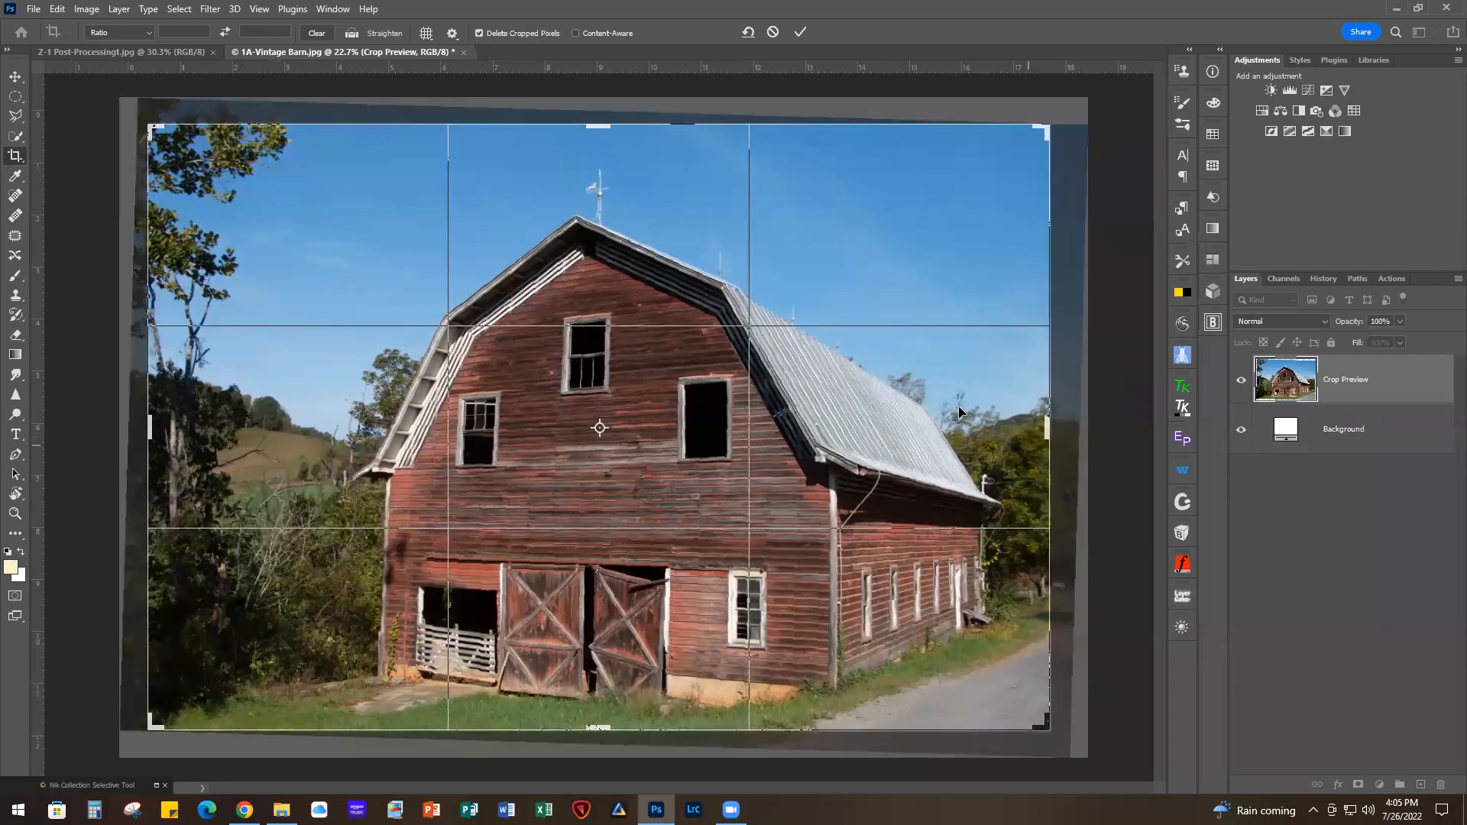
pyautogui.click(800, 31)
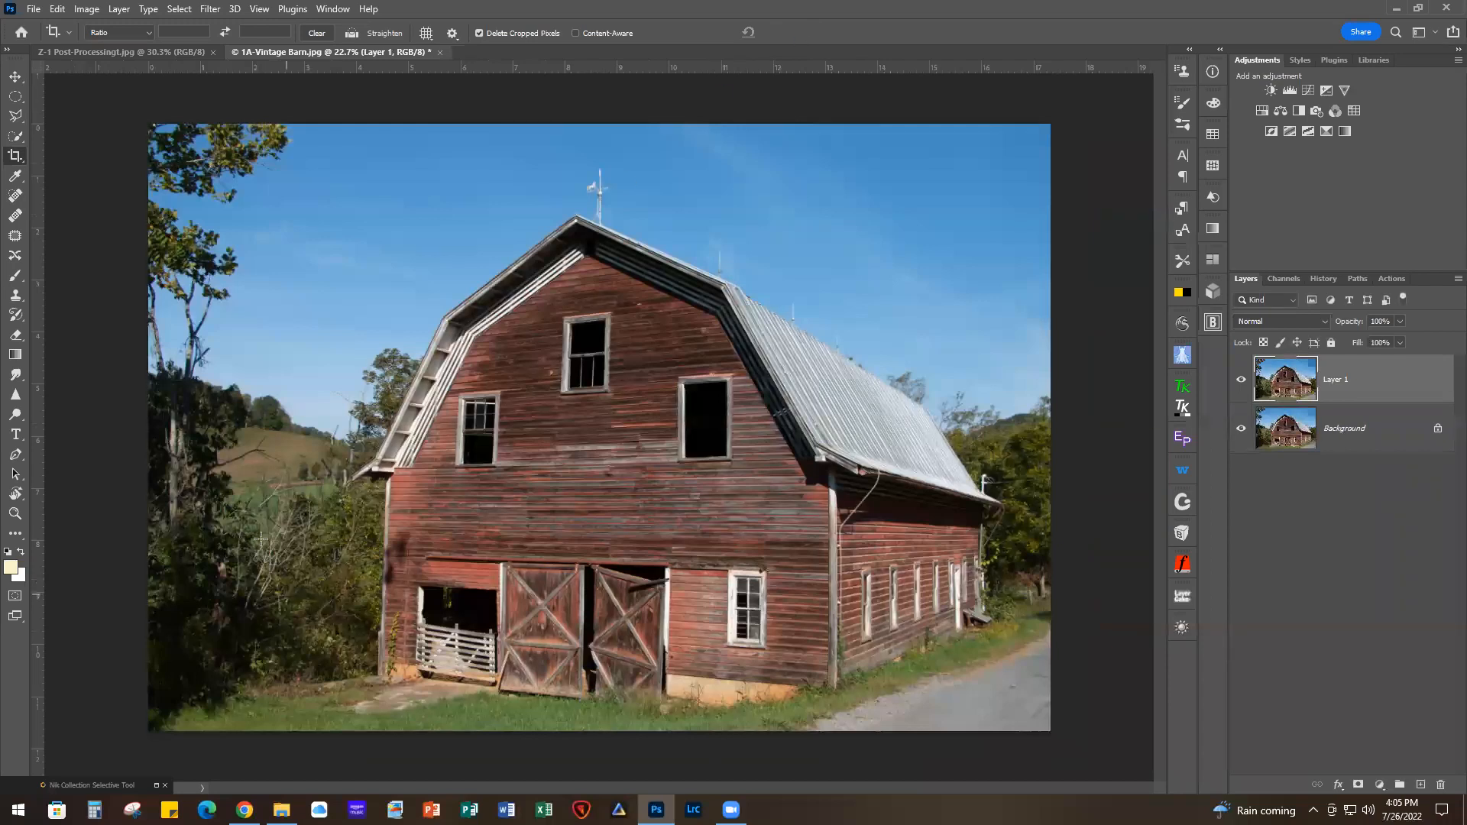
# Launch Viveza 3 from the Nik Collection on the barn layer and choose the En Vogue preset 010 Adjust Sky
pyautogui.click(156, 786)
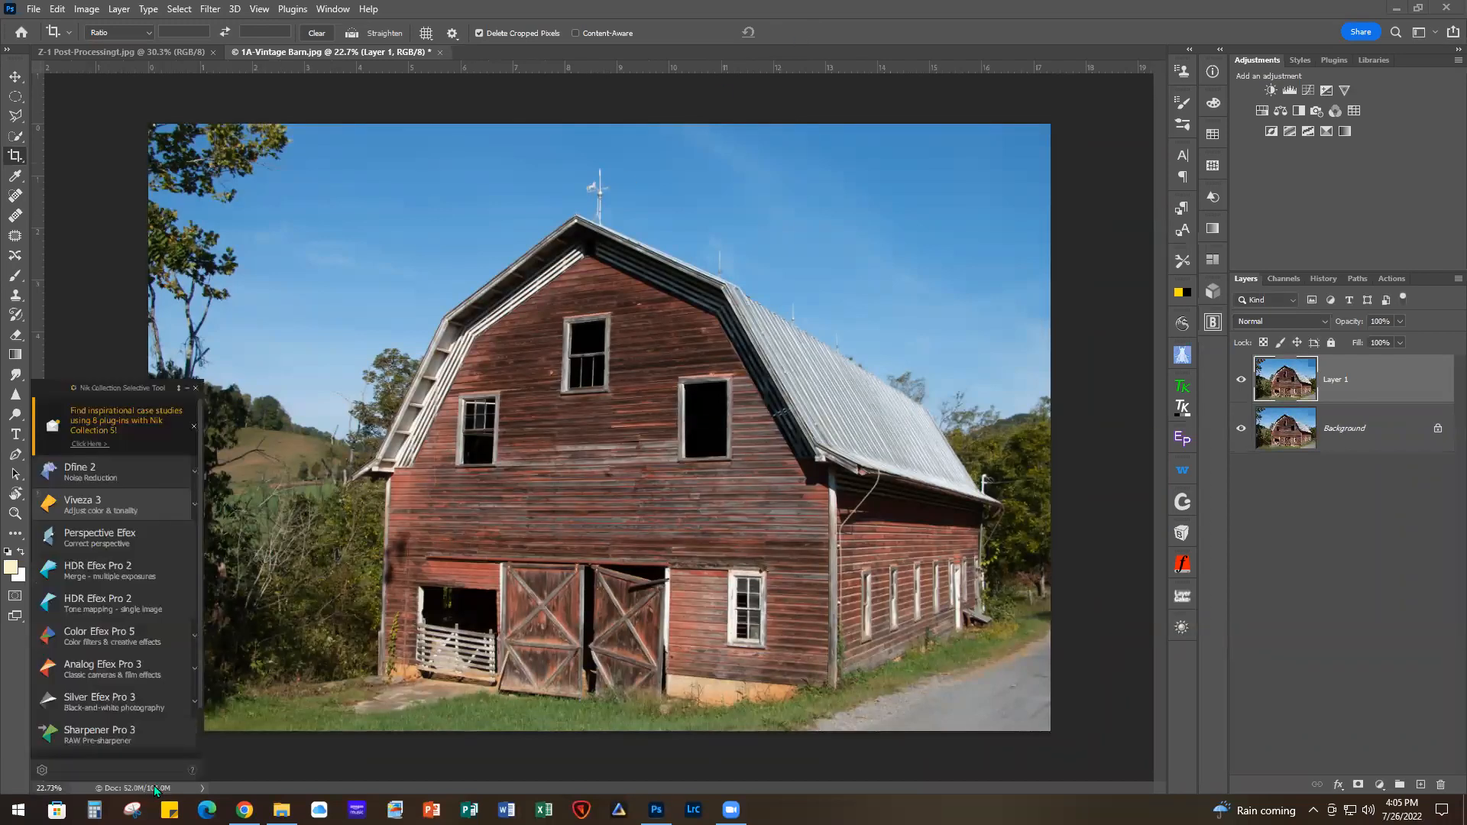
pyautogui.click(90, 504)
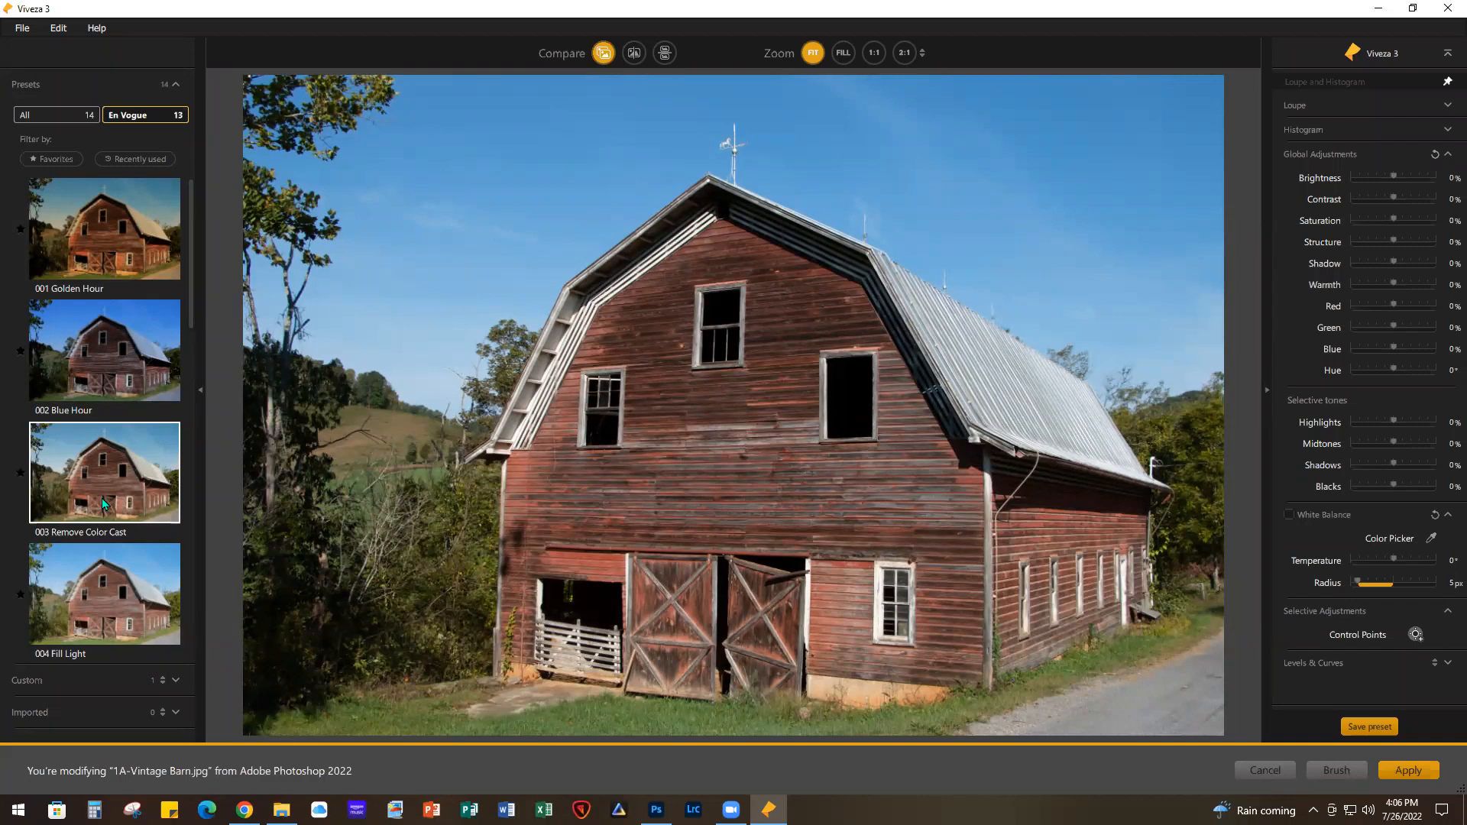
pyautogui.click(94, 573)
pyautogui.scroll(-5, 103, 480)
pyautogui.scroll(-4, 103, 482)
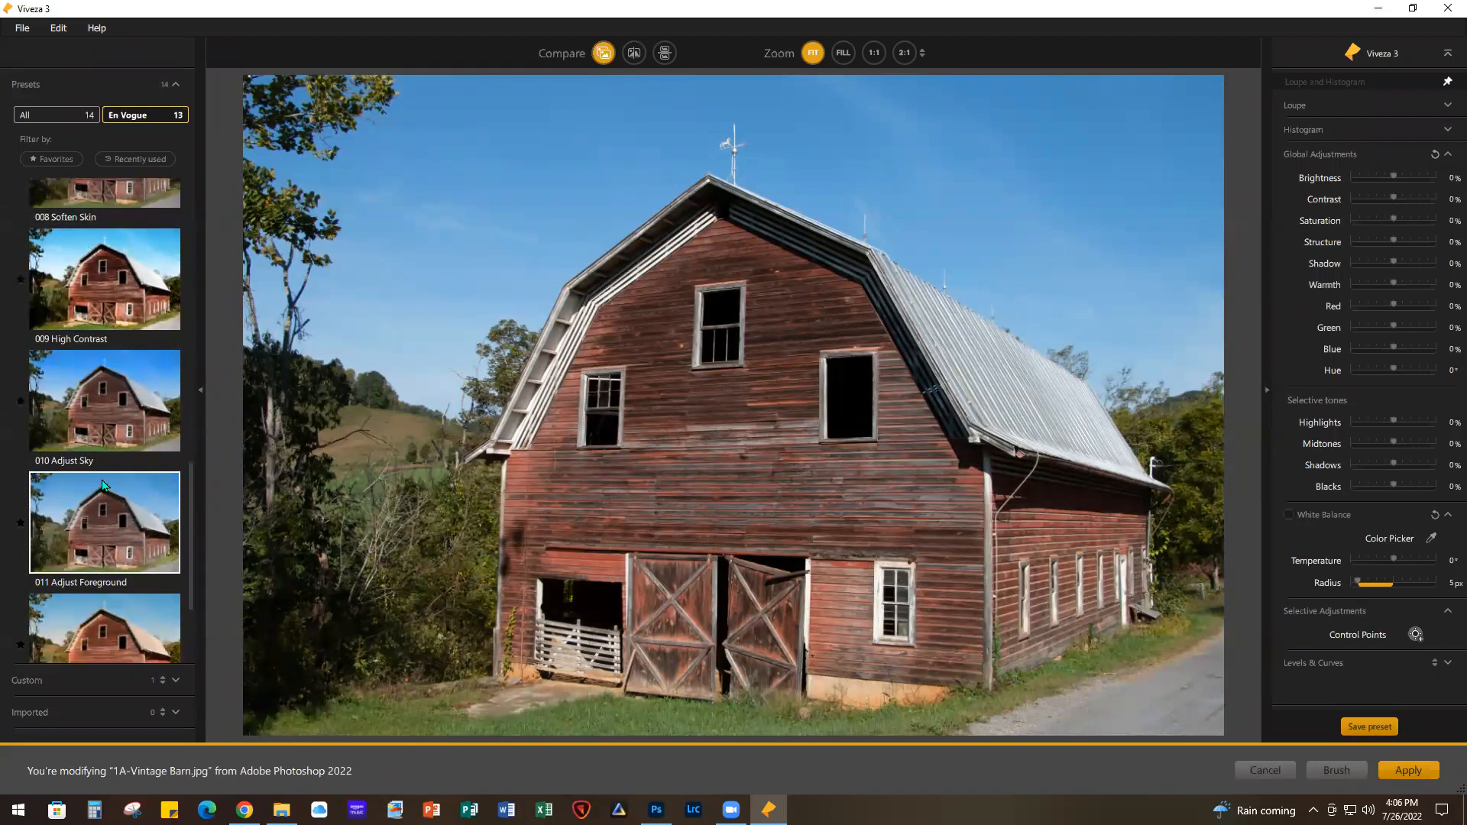
pyautogui.click(98, 398)
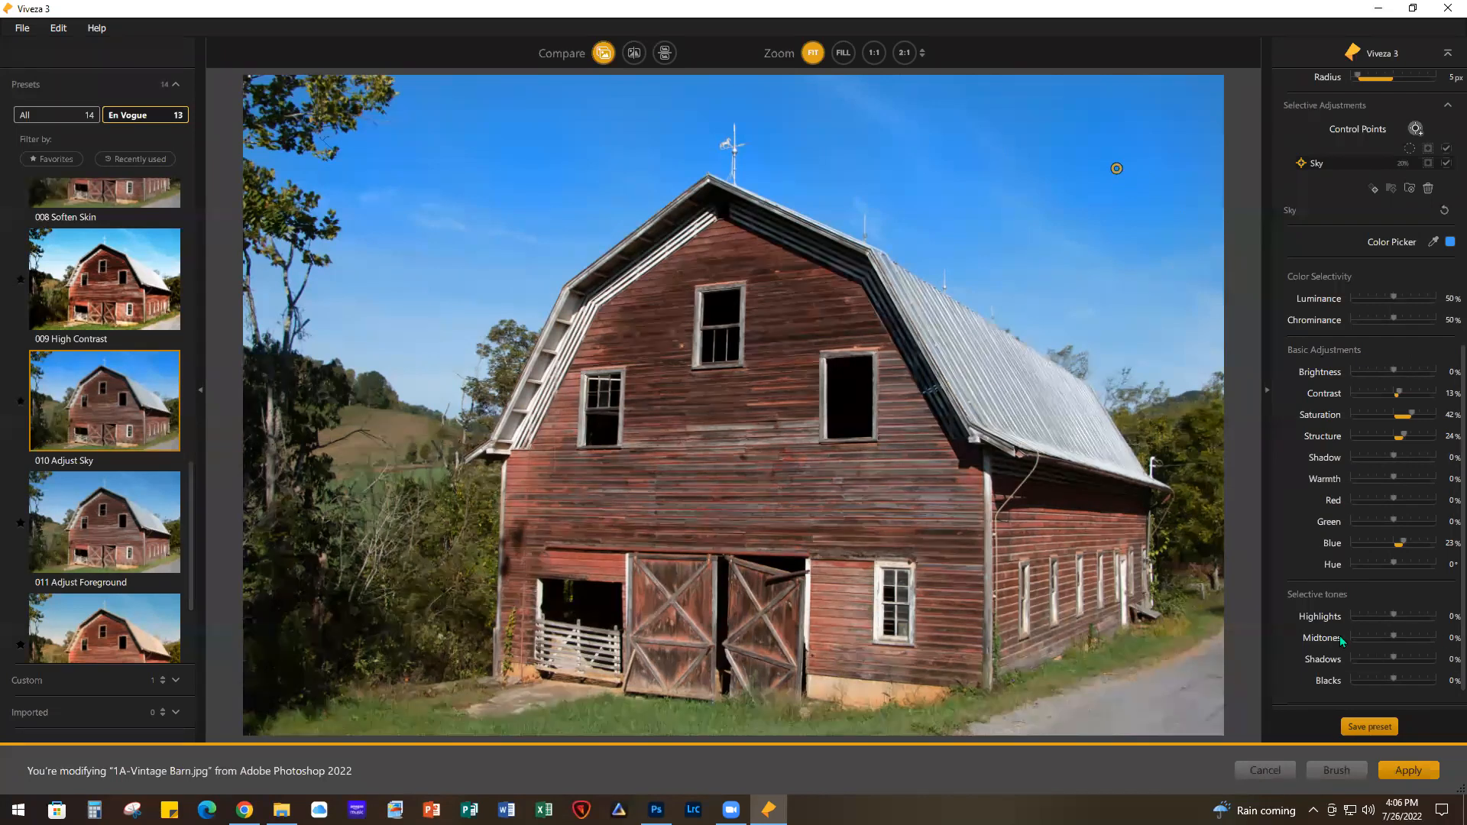
# Move the main Sky control point to the upper-right edge of the sky, and apply the Viveza adjustments to the photo
pyautogui.scroll(3, 1341, 636)
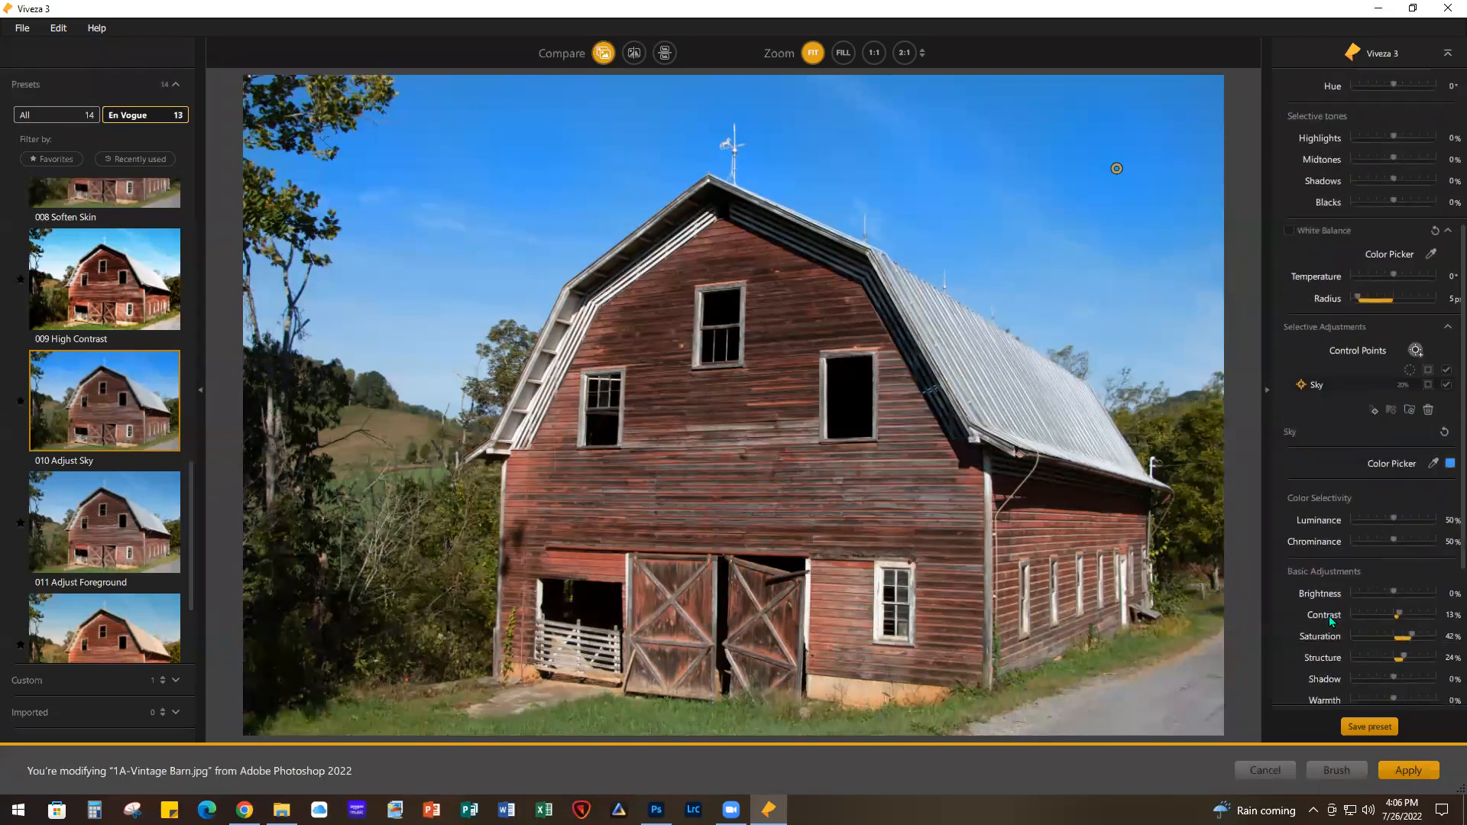
pyautogui.scroll(-1, 1329, 616)
pyautogui.click(1116, 168)
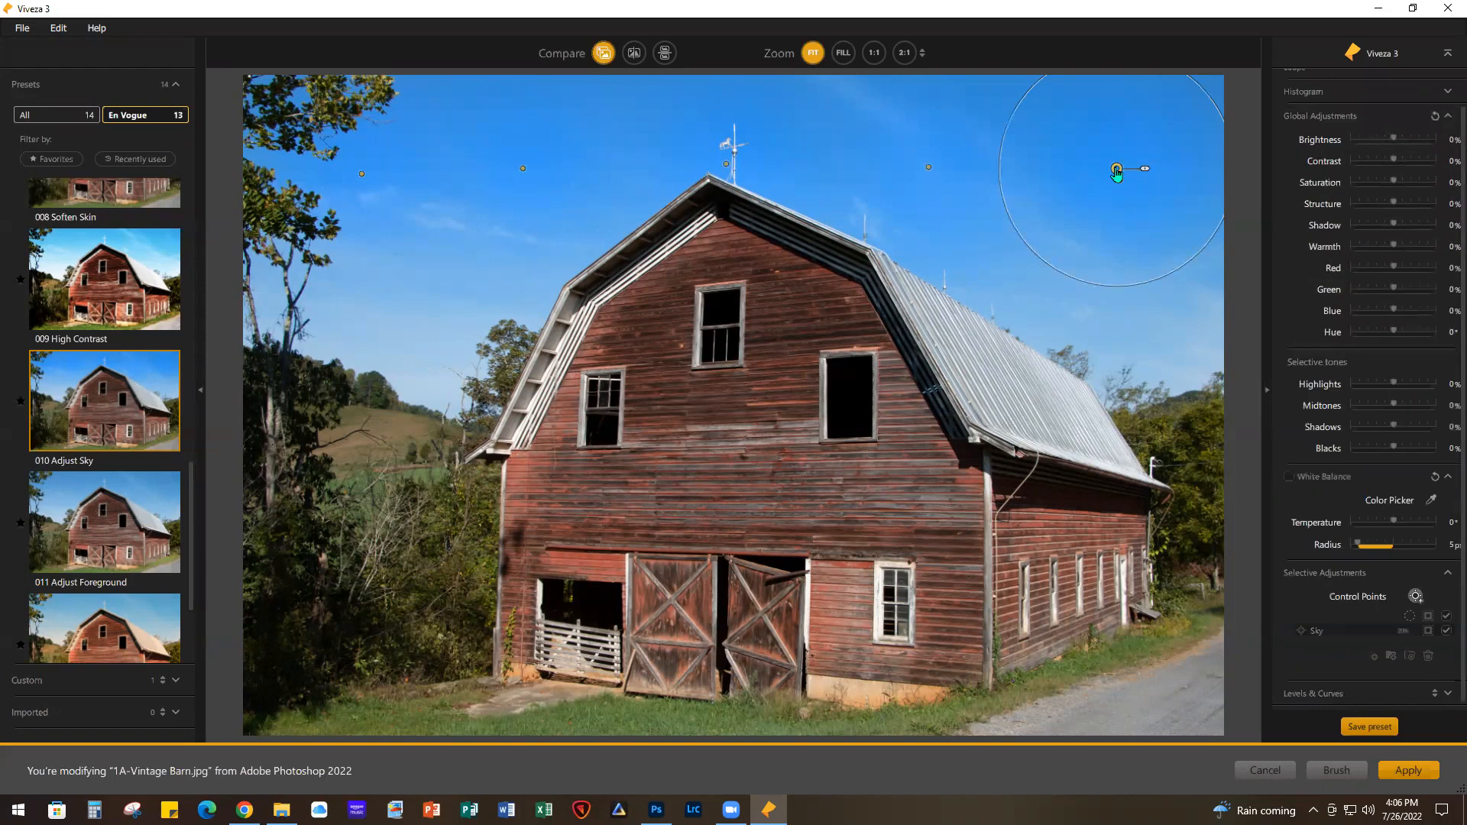
pyautogui.moveTo(1116, 169); pyautogui.dragTo(1180, 58)
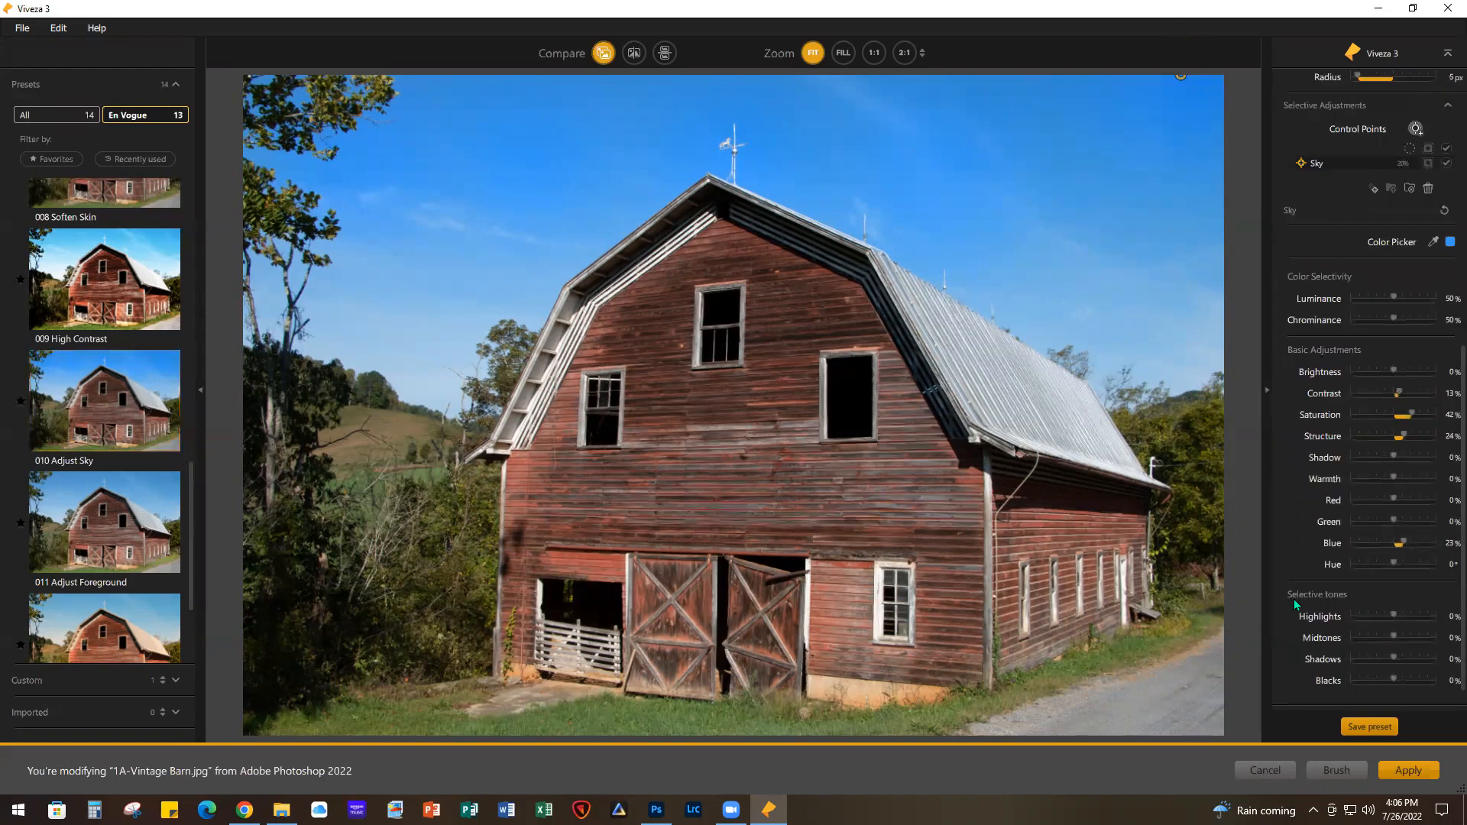
pyautogui.scroll(7, 1377, 570)
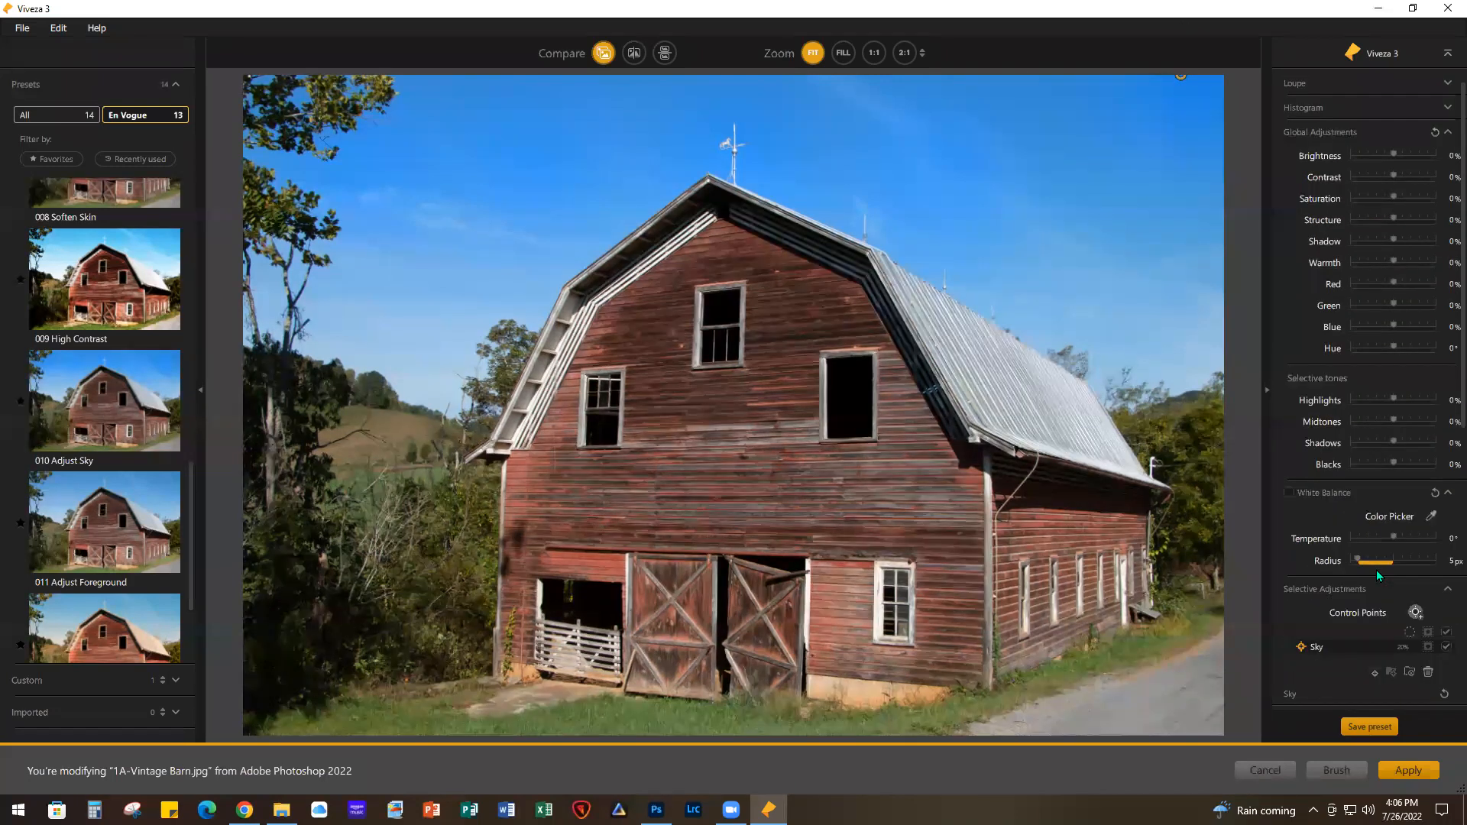
pyautogui.scroll(1, 1378, 574)
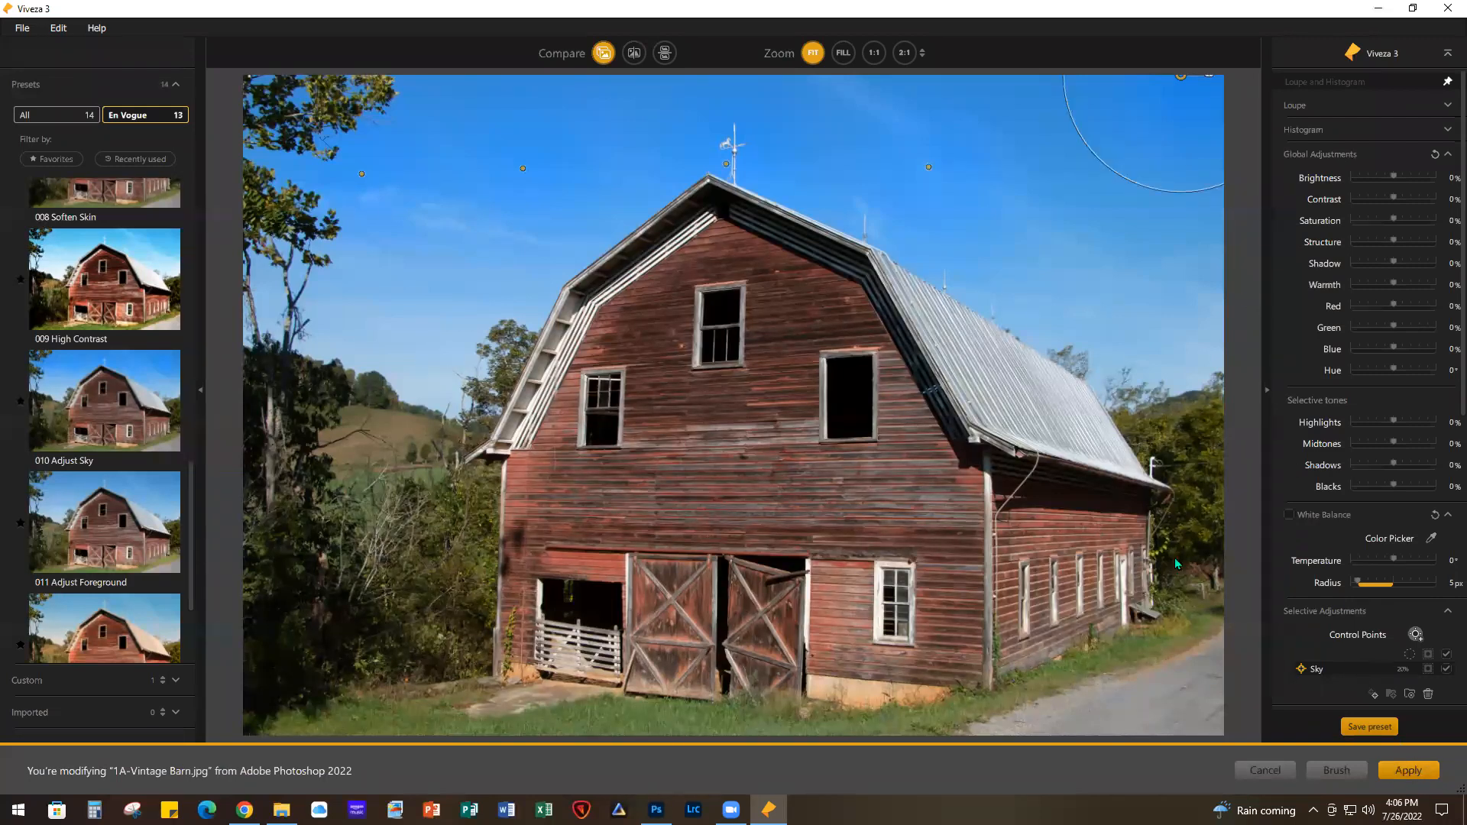
pyautogui.click(1401, 770)
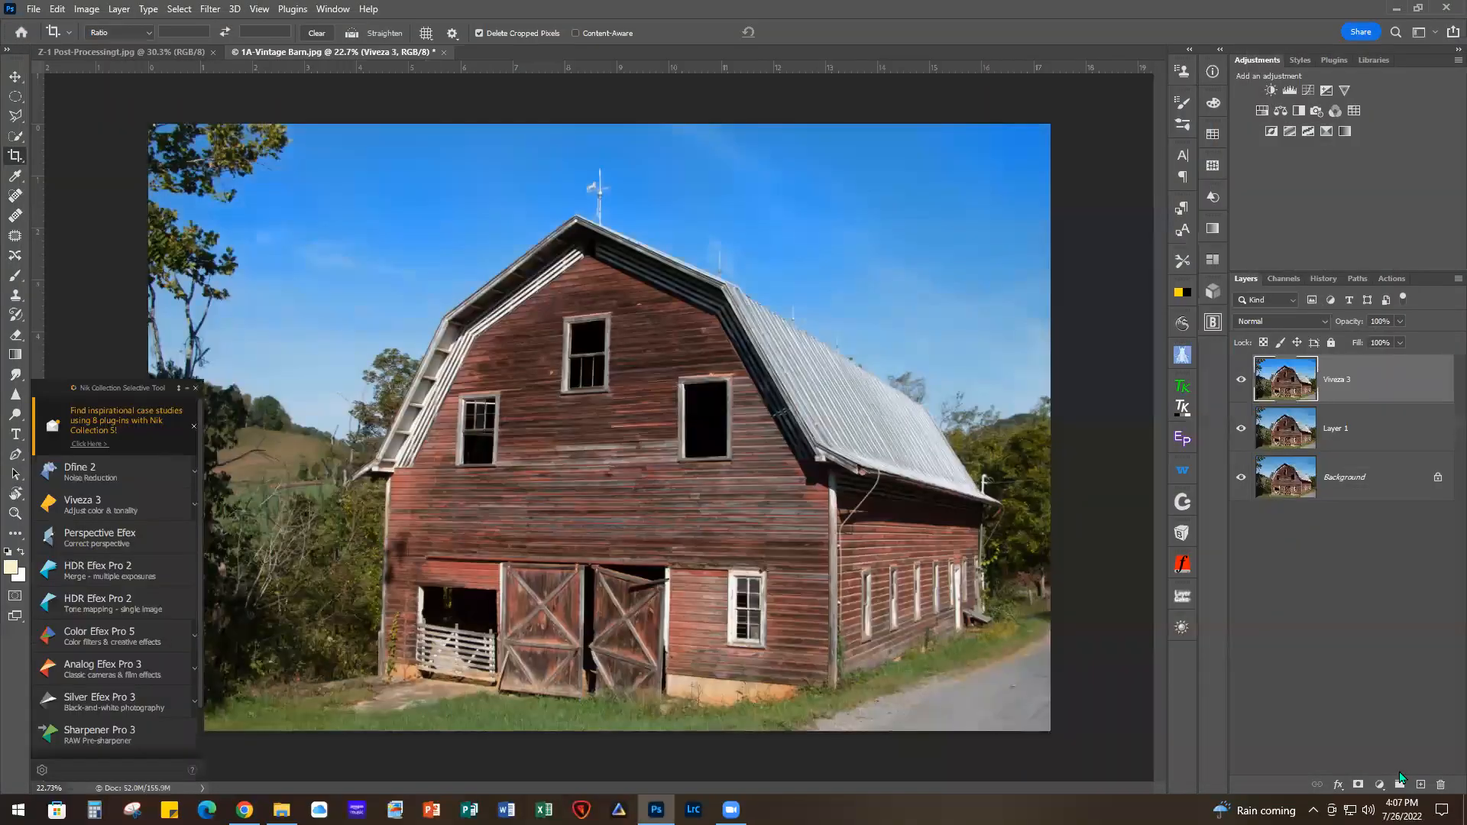
# Run Viveza 3 again with preset 013 Cool It Down, Brightness -8%, Structure 19%, Shadow 38%, Red 25% and Green 8%, and apply it
pyautogui.click(88, 504)
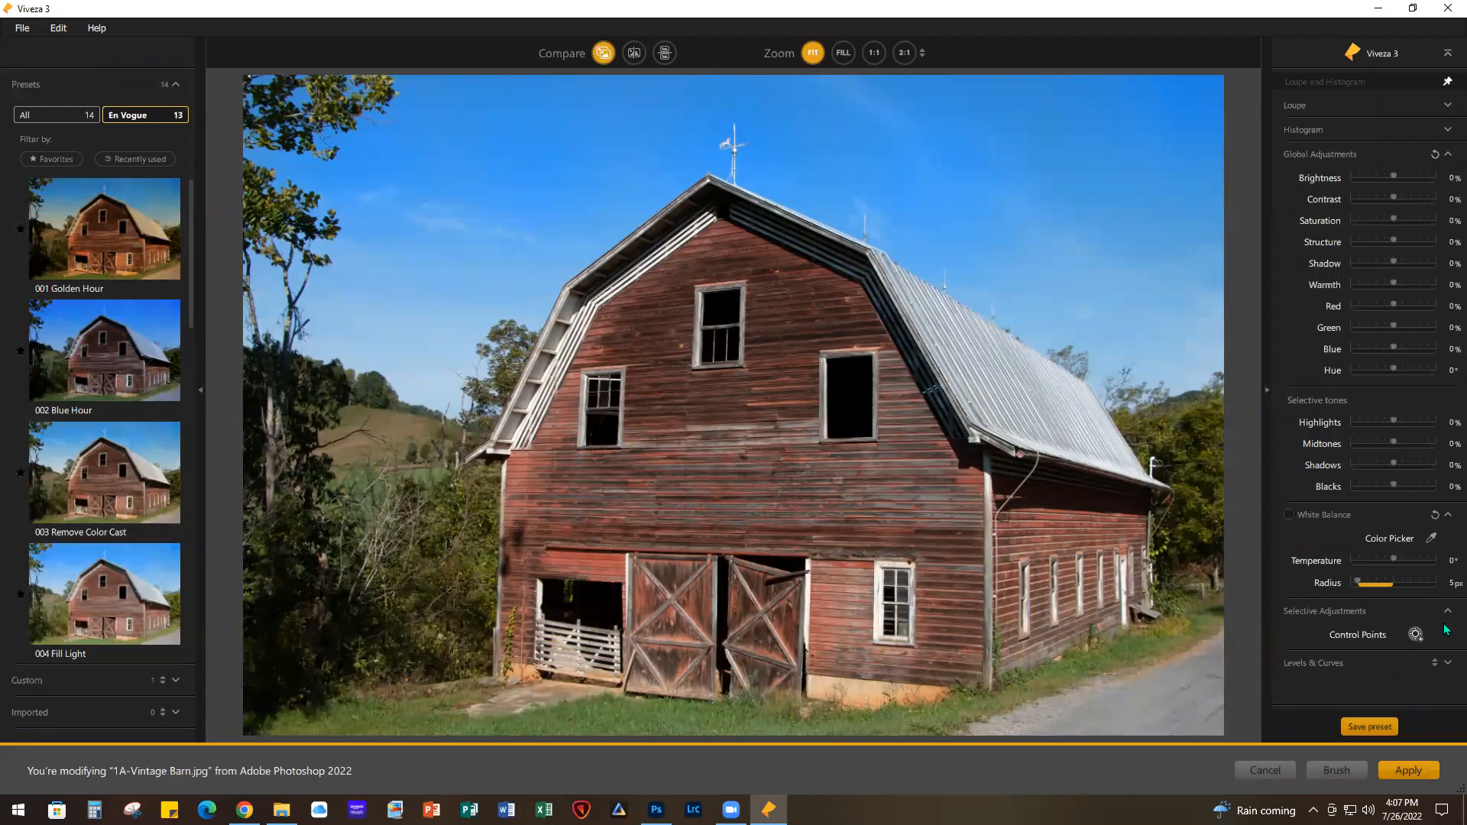
pyautogui.scroll(-8, 157, 480)
pyautogui.scroll(-3, 157, 480)
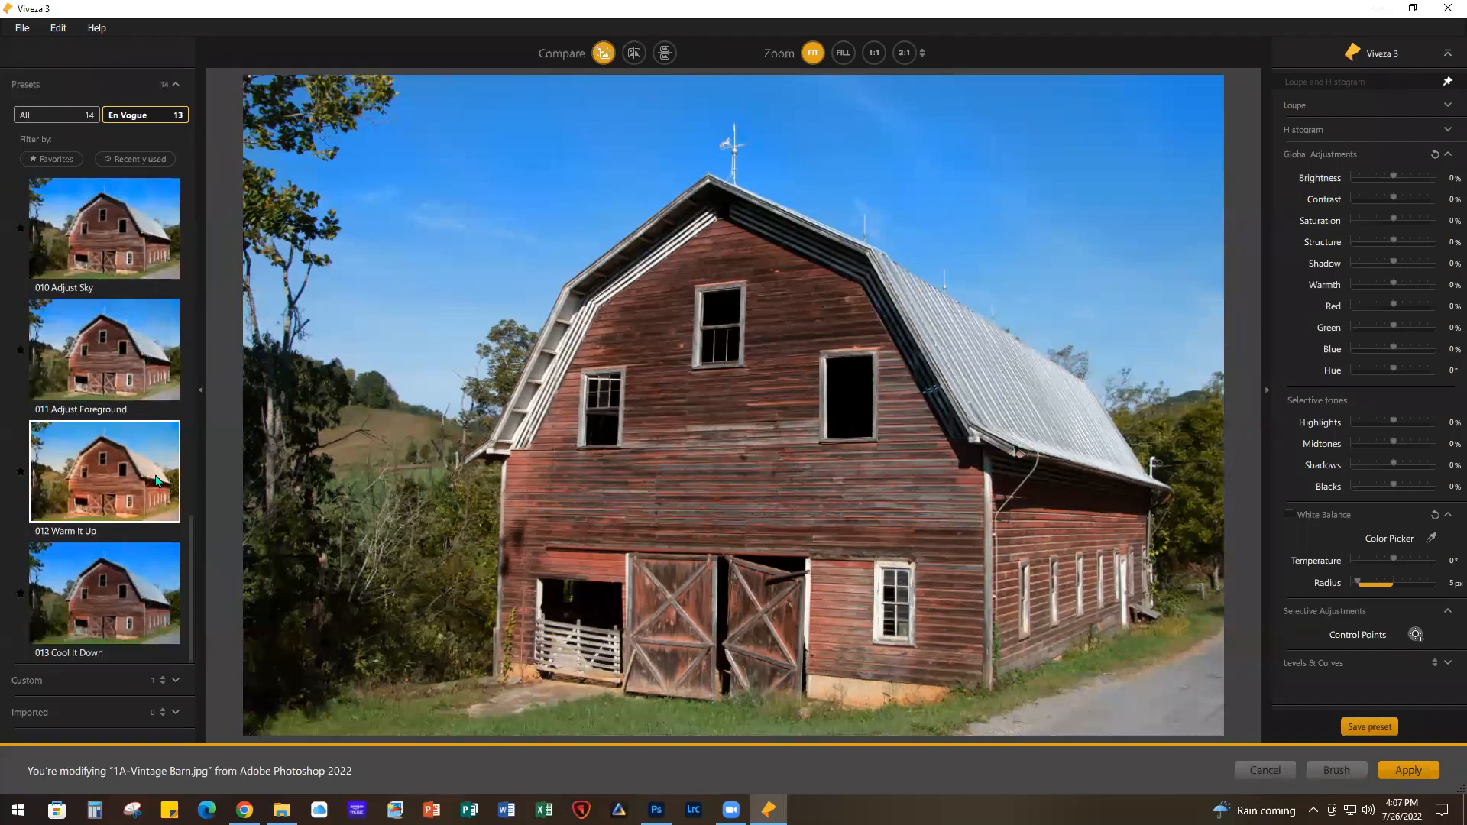
pyautogui.click(104, 612)
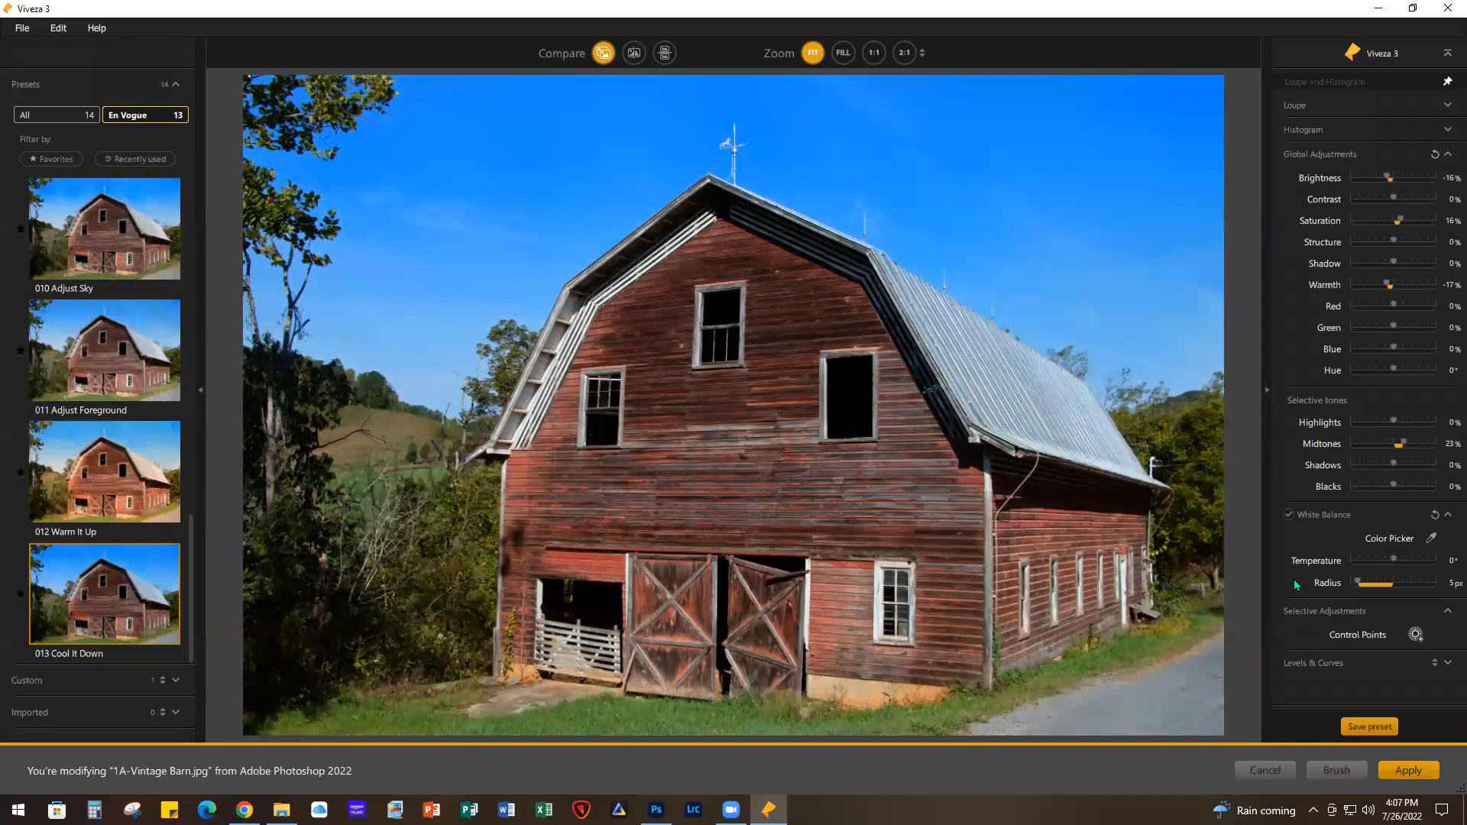
pyautogui.click(1392, 174)
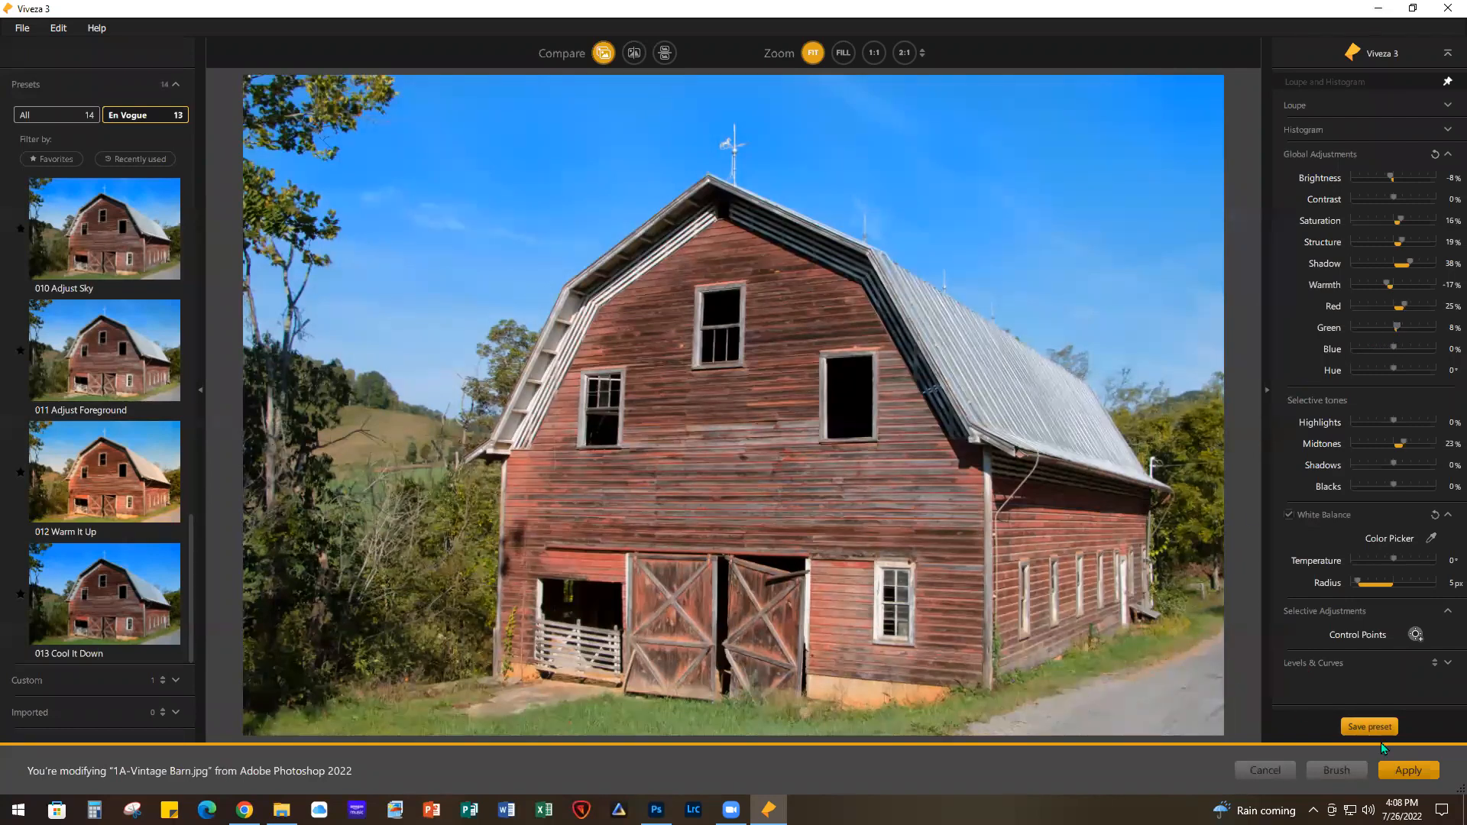
pyautogui.click(1414, 772)
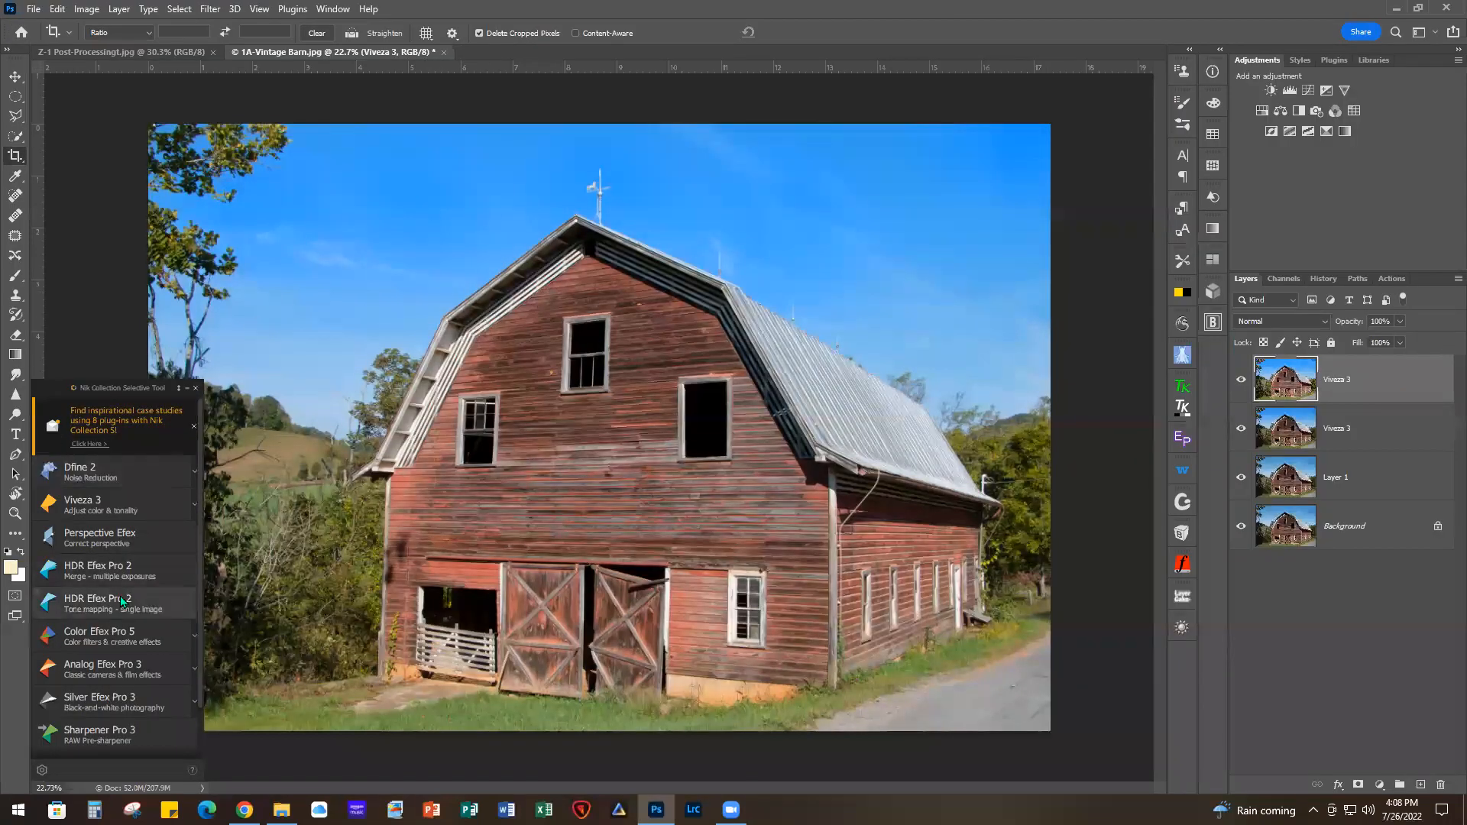
# Launch Color Efex Pro 5 on the barn photo and apply the Old Photo filter
pyautogui.click(95, 633)
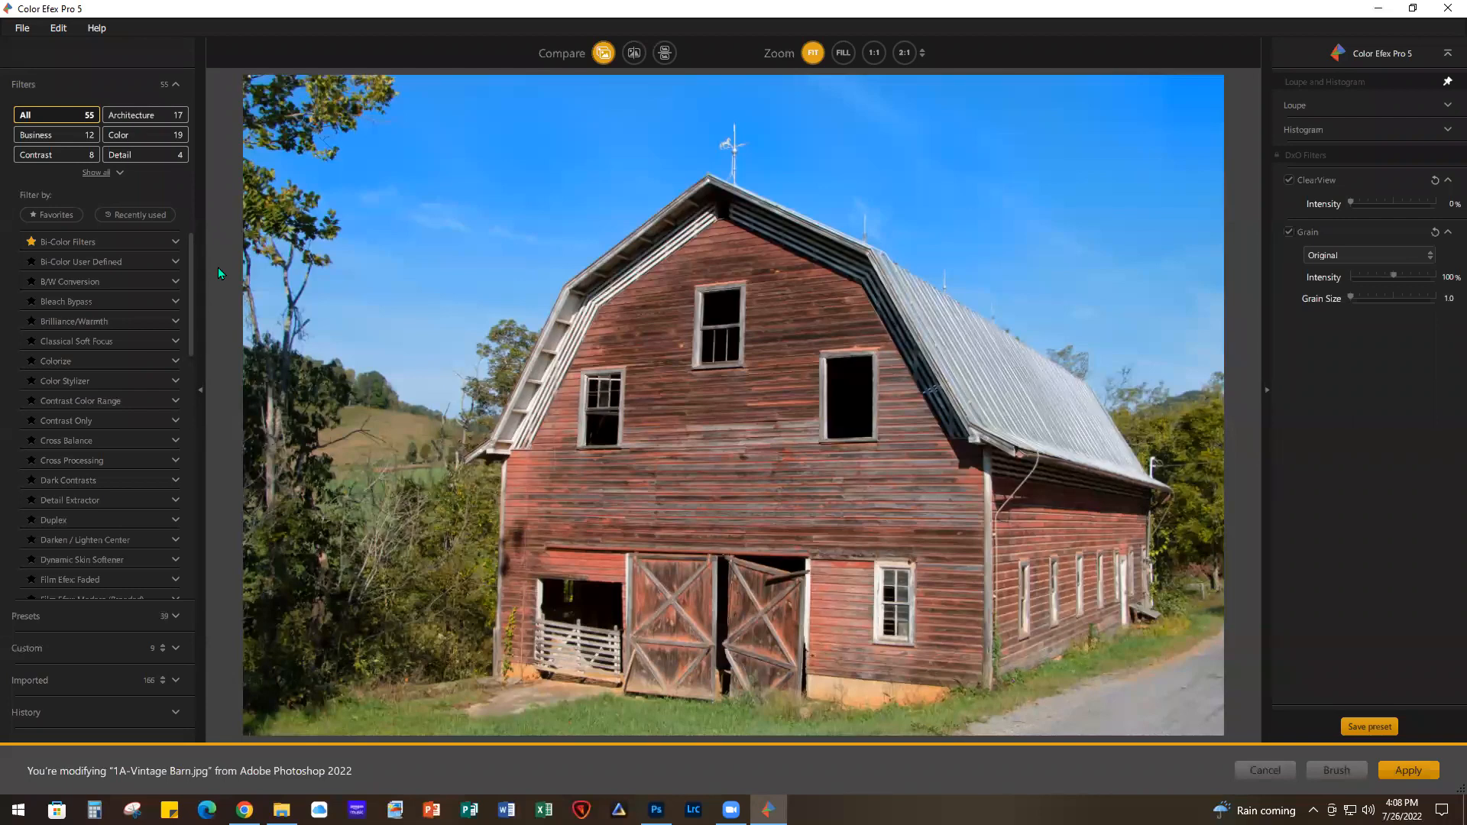
pyautogui.scroll(-8, 141, 404)
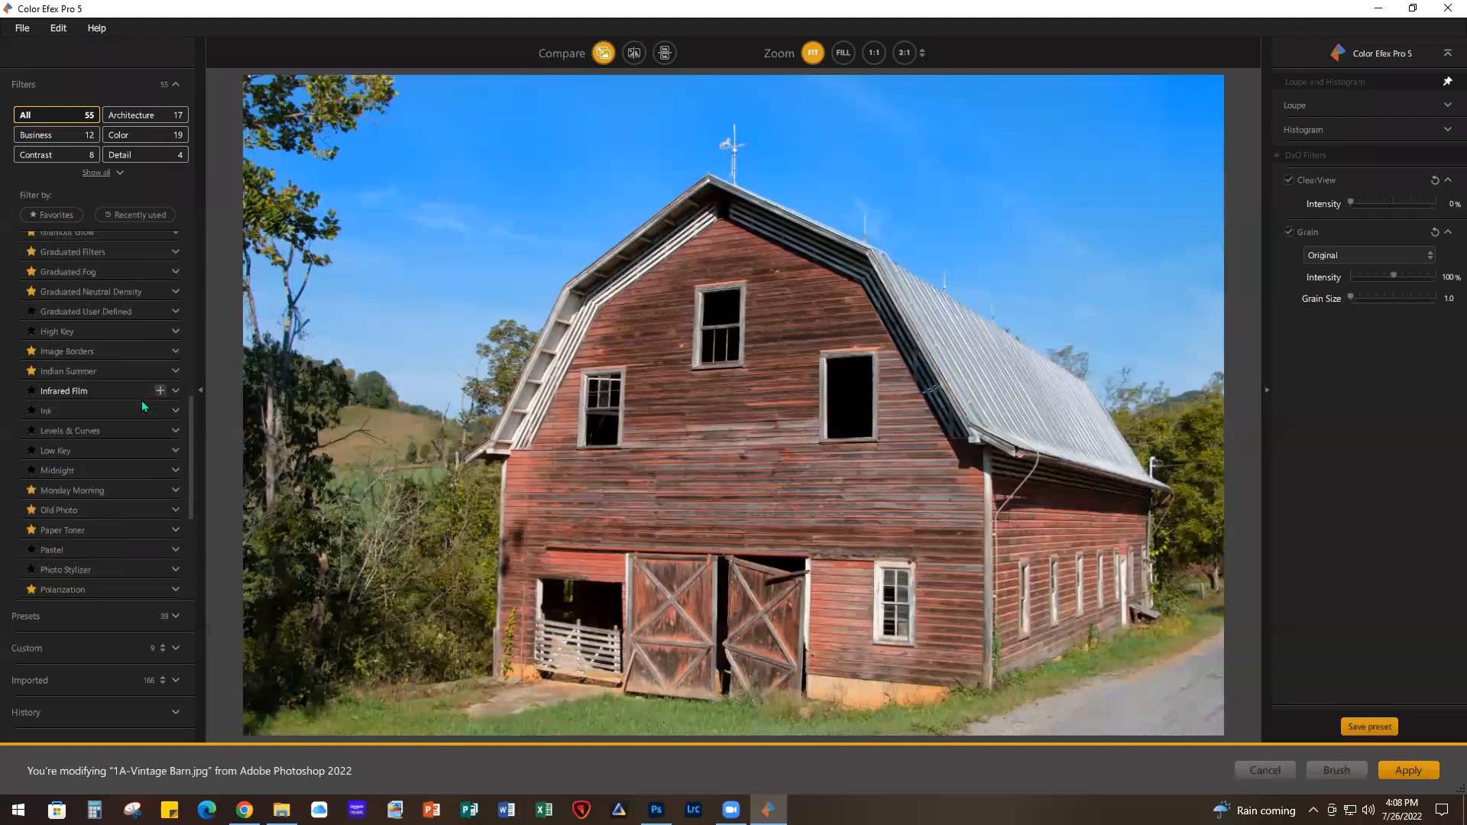
pyautogui.scroll(-5, 141, 400)
pyautogui.click(81, 323)
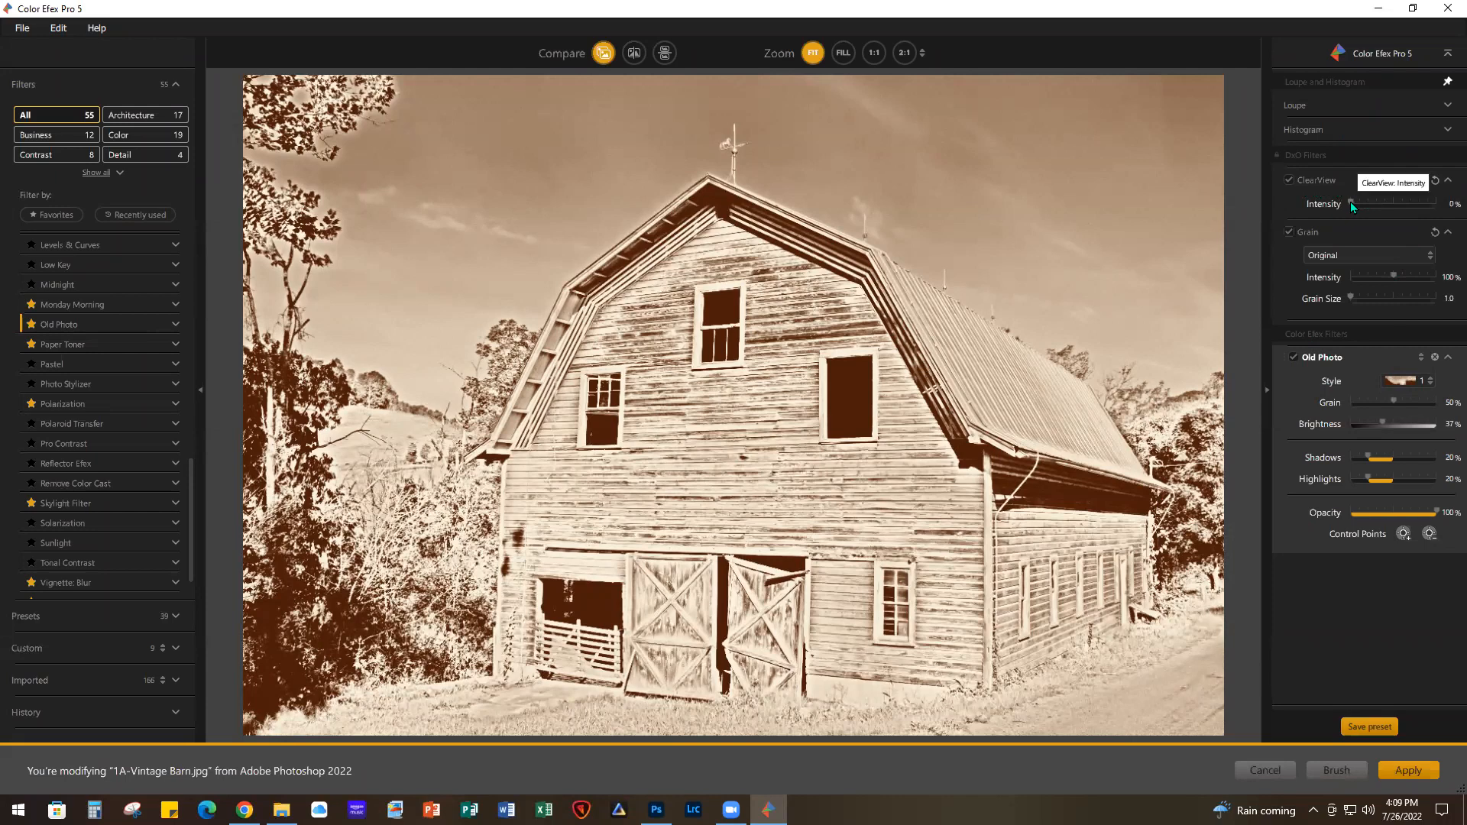
# Examine the ClearView intensity control and the film types offered for the Grain filter
pyautogui.moveTo(1349, 201)
pyautogui.mouseDown()
pyautogui.moveTo(1443, 211)
pyautogui.moveTo(1355, 203)
pyautogui.mouseUp()
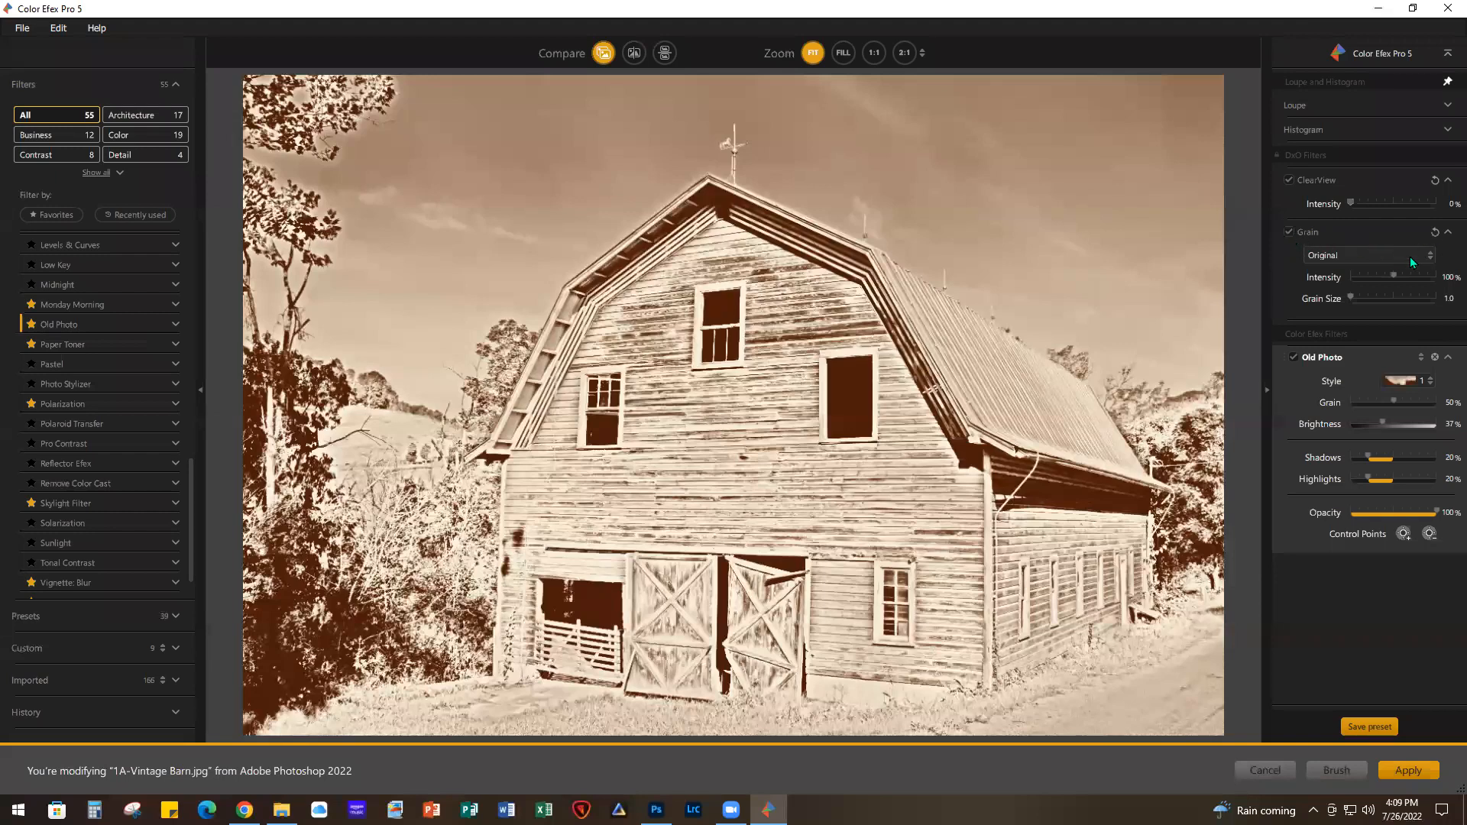
pyautogui.click(1433, 257)
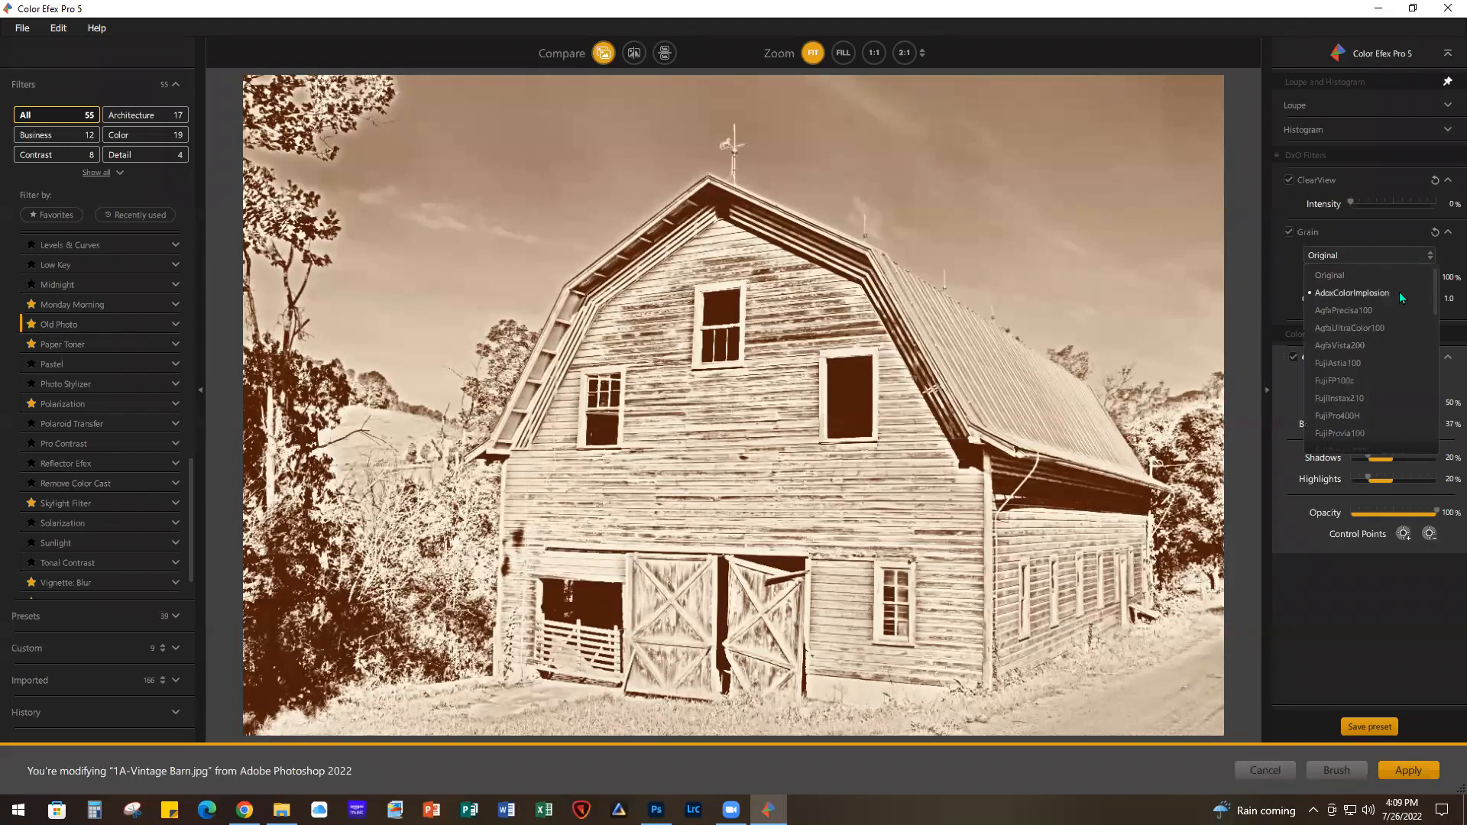
pyautogui.scroll(-3, 1378, 364)
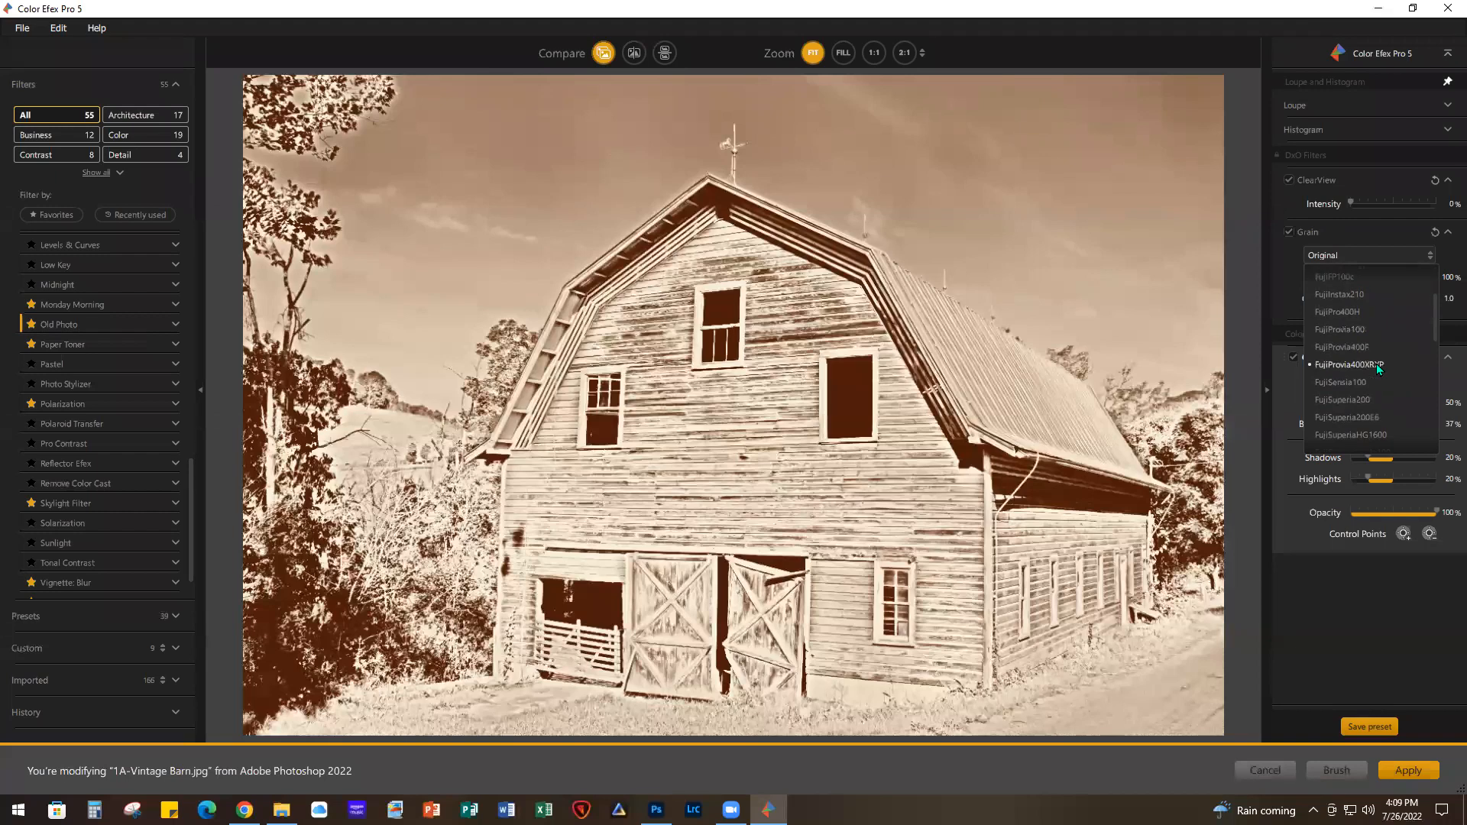
pyautogui.scroll(-2, 1377, 363)
pyautogui.scroll(1, 1377, 364)
pyautogui.scroll(-1, 1377, 364)
pyautogui.scroll(1, 1377, 364)
pyautogui.click(1360, 251)
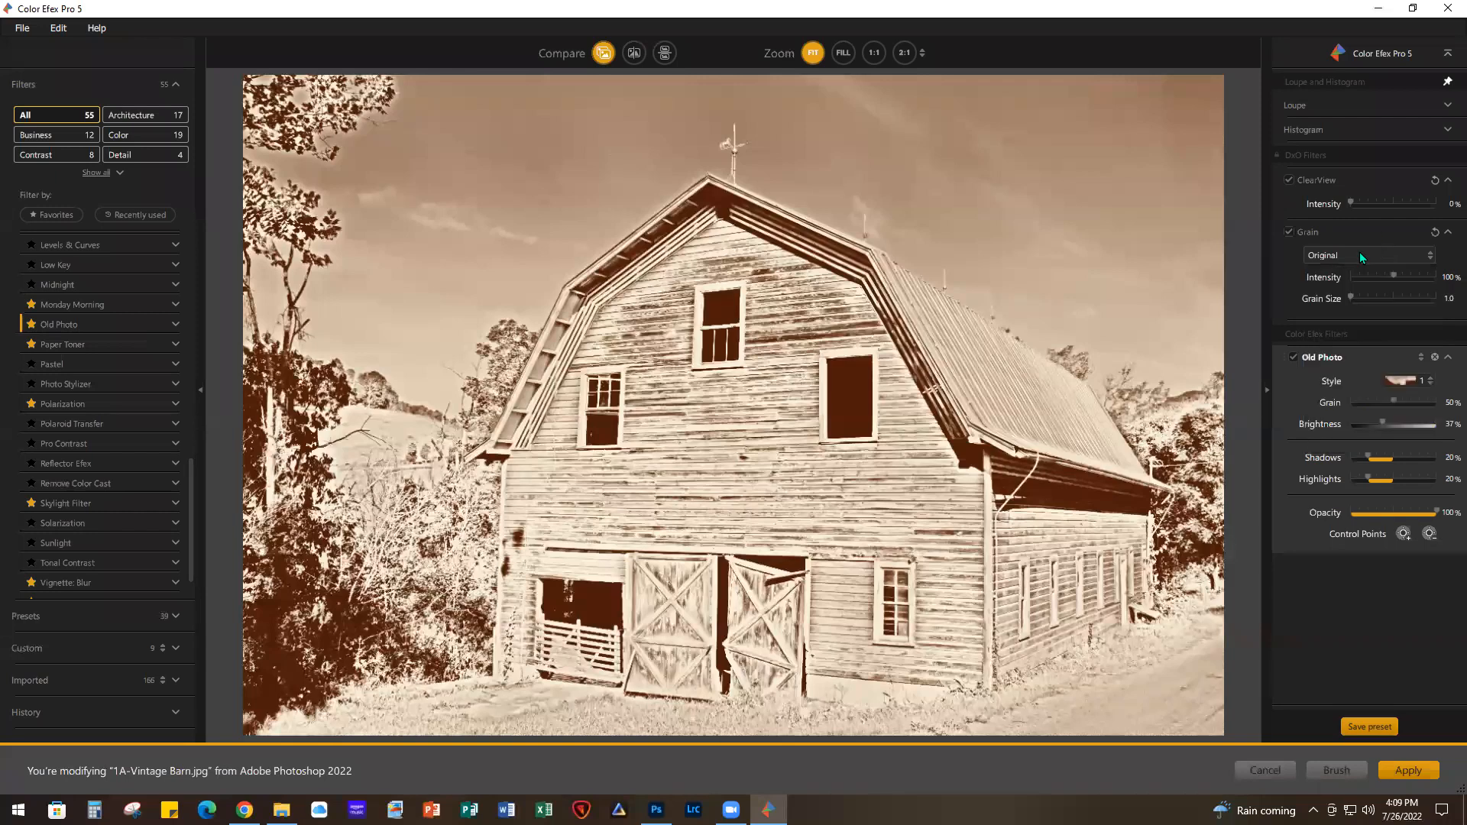
# Set the Old Photo style to Color 1, and add the Image Borders filter on top of it
pyautogui.click(1430, 383)
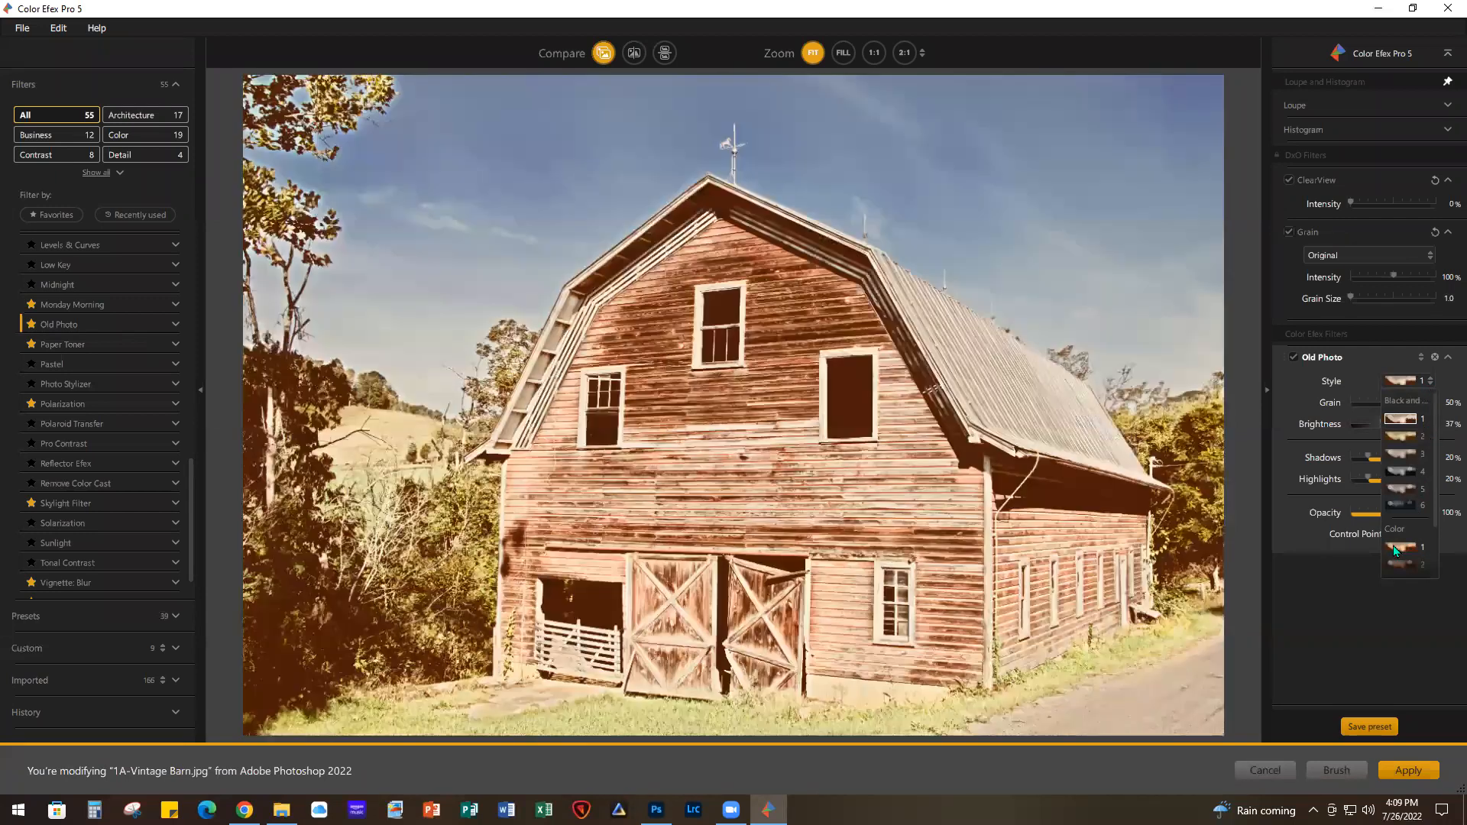
pyautogui.click(1396, 547)
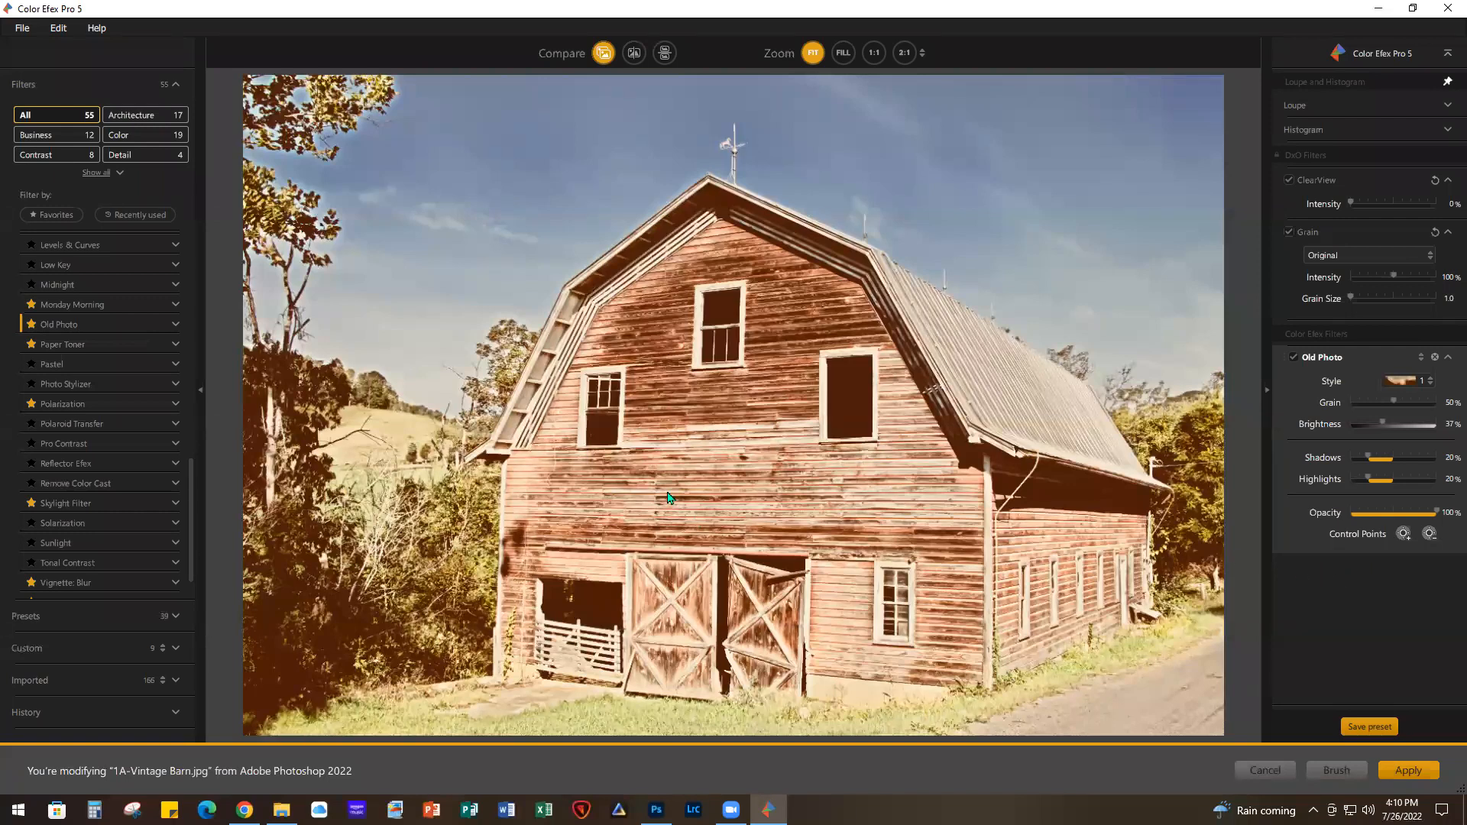
pyautogui.scroll(5, 136, 408)
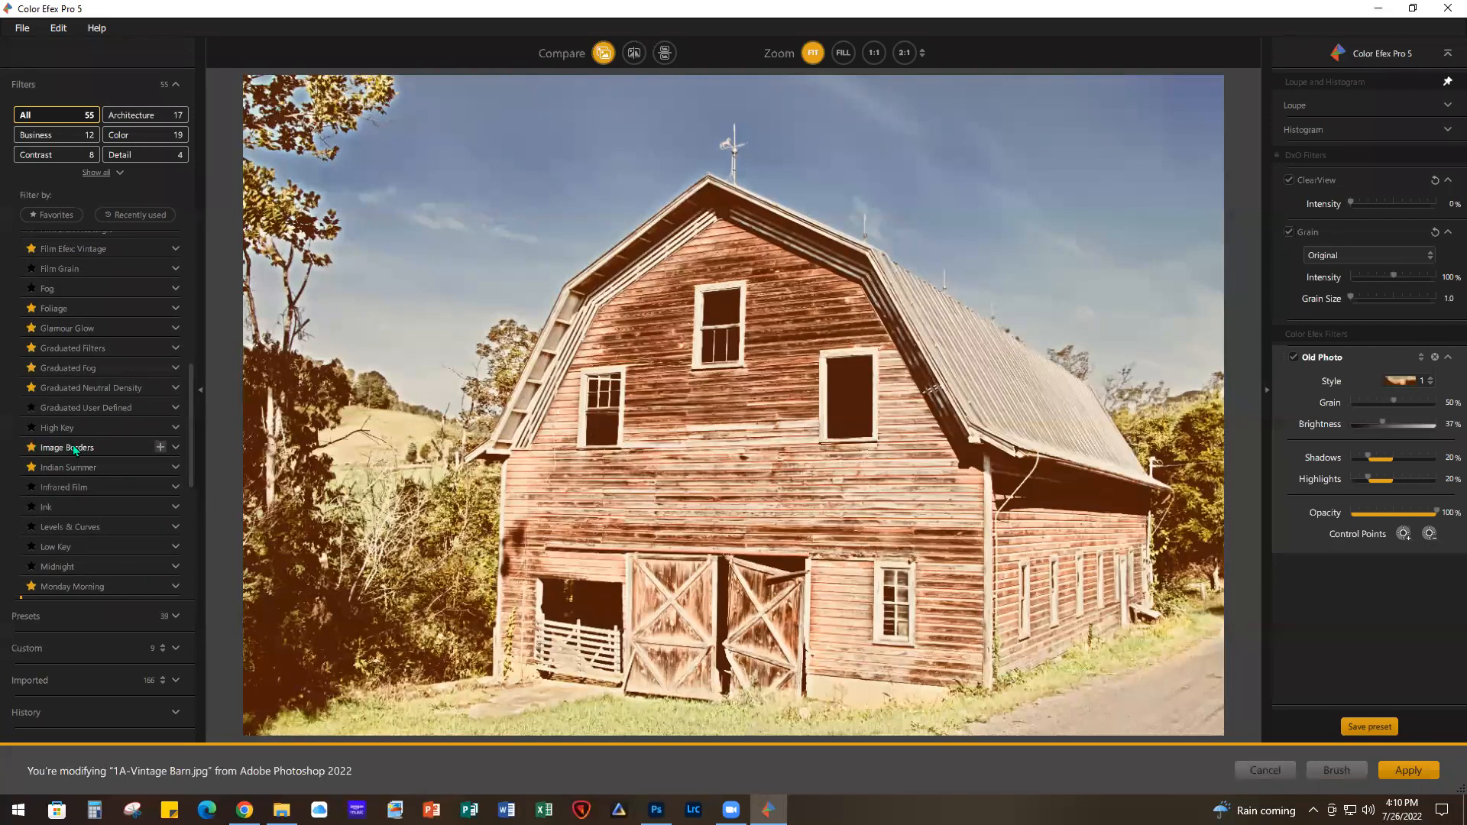
pyautogui.click(159, 447)
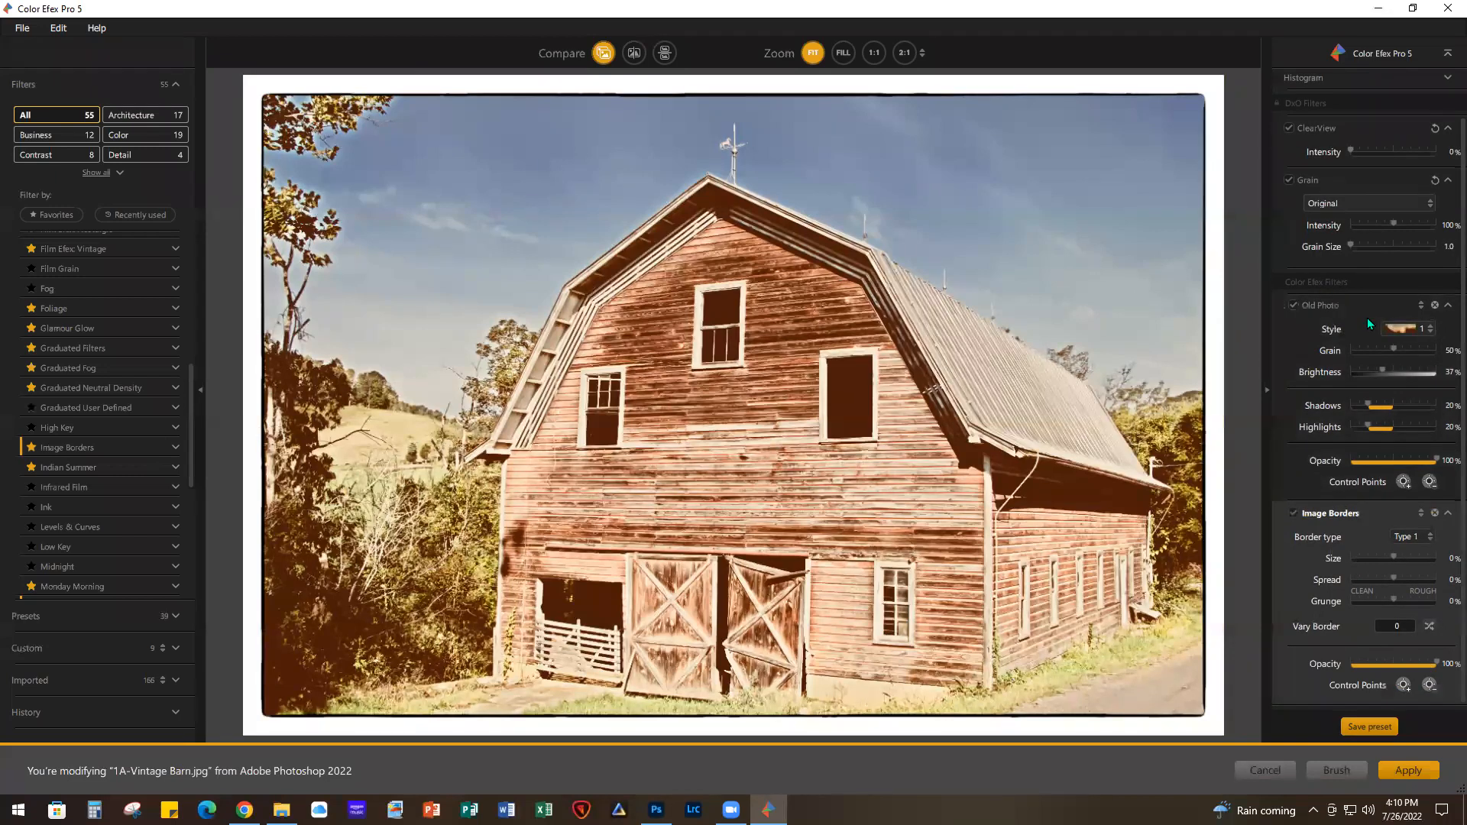
# Set the Image Borders filter to Type 12 with Size -29%, Spread -100% and Grunge 40%, and apply the Color Efex Pro 5 edits
pyautogui.click(1429, 537)
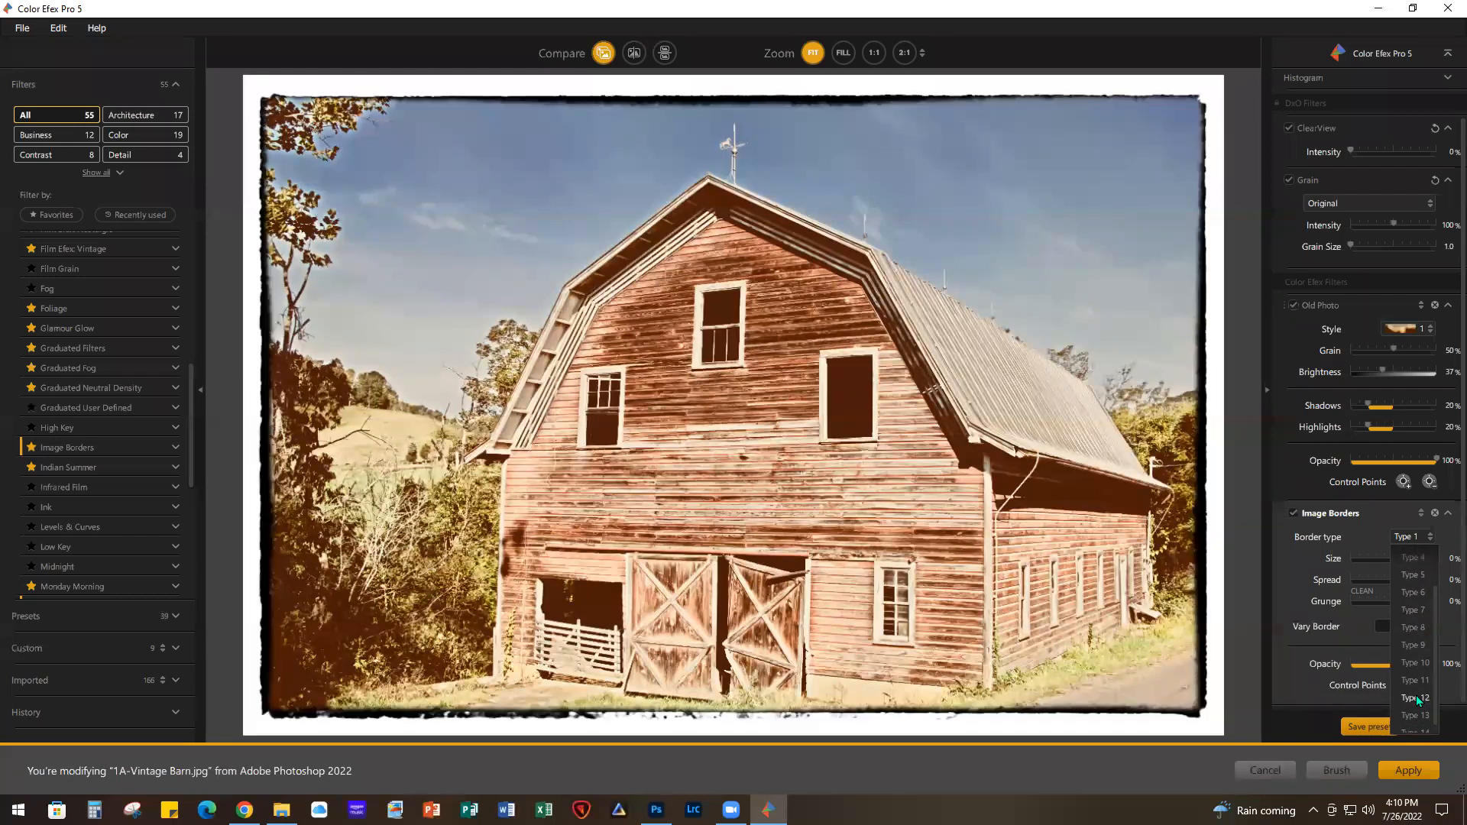
pyautogui.click(1415, 697)
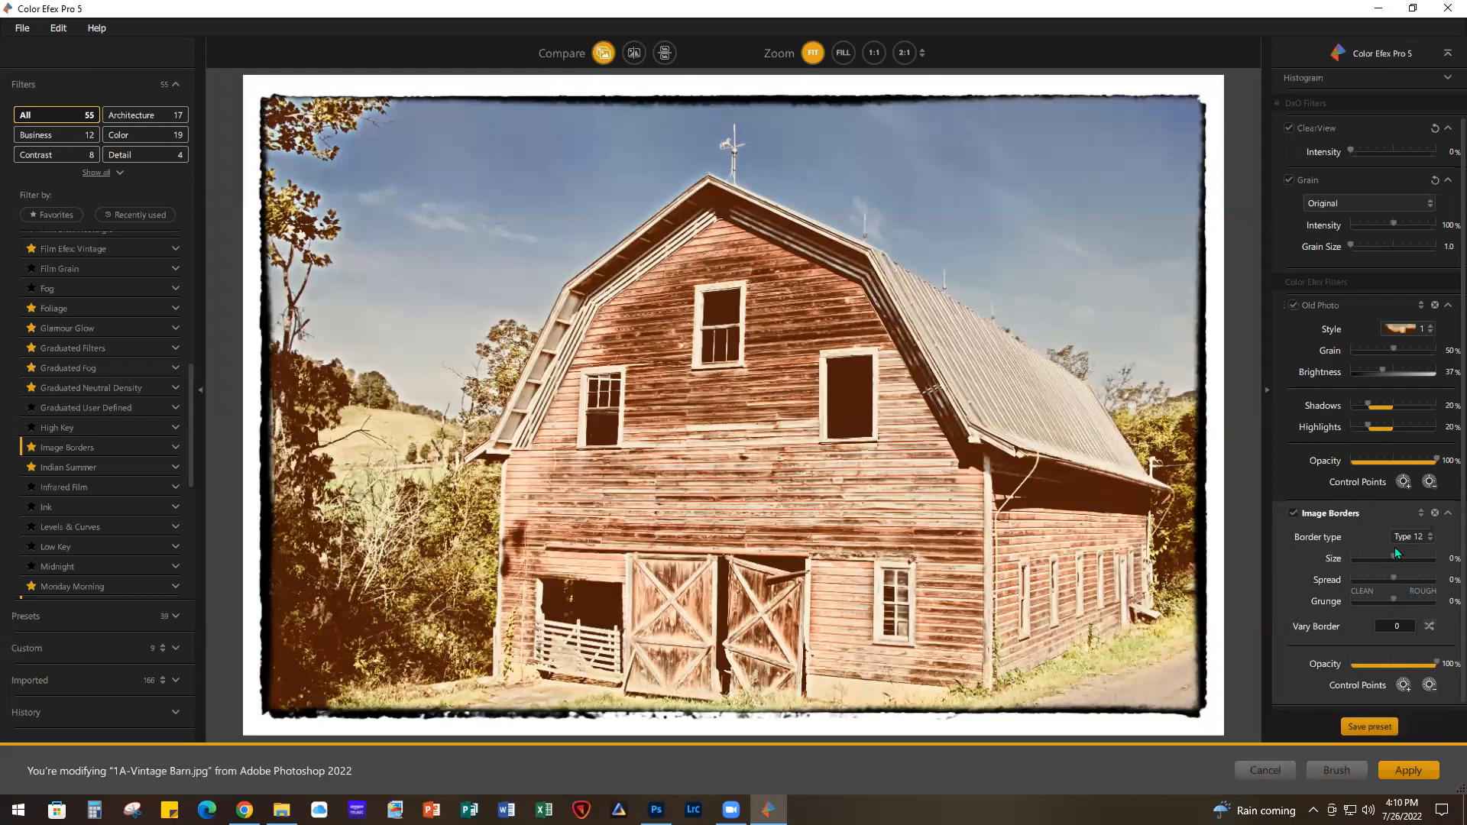
pyautogui.moveTo(1391, 553); pyautogui.dragTo(1382, 553)
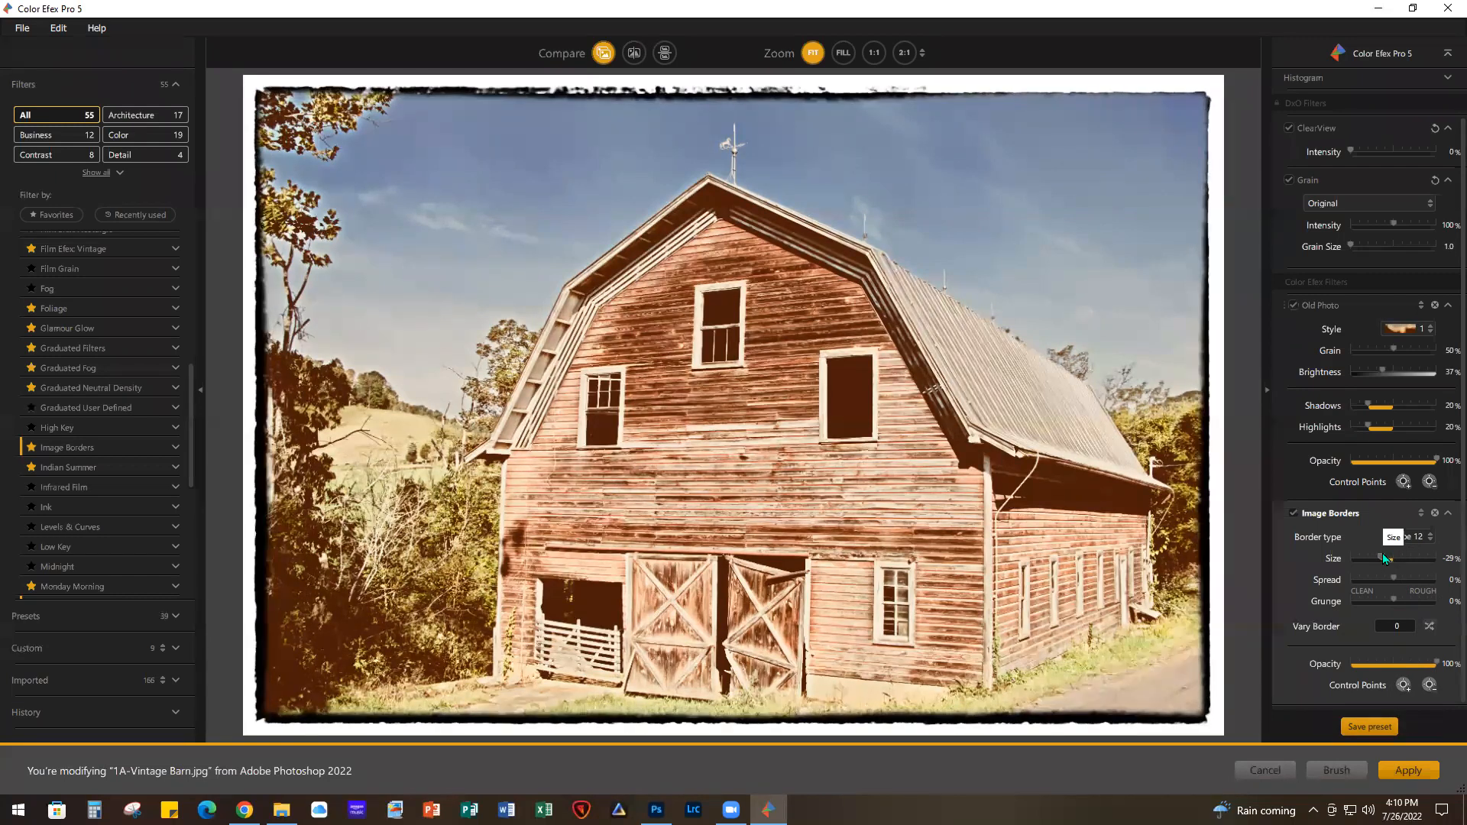
pyautogui.moveTo(1391, 577); pyautogui.dragTo(1350, 581)
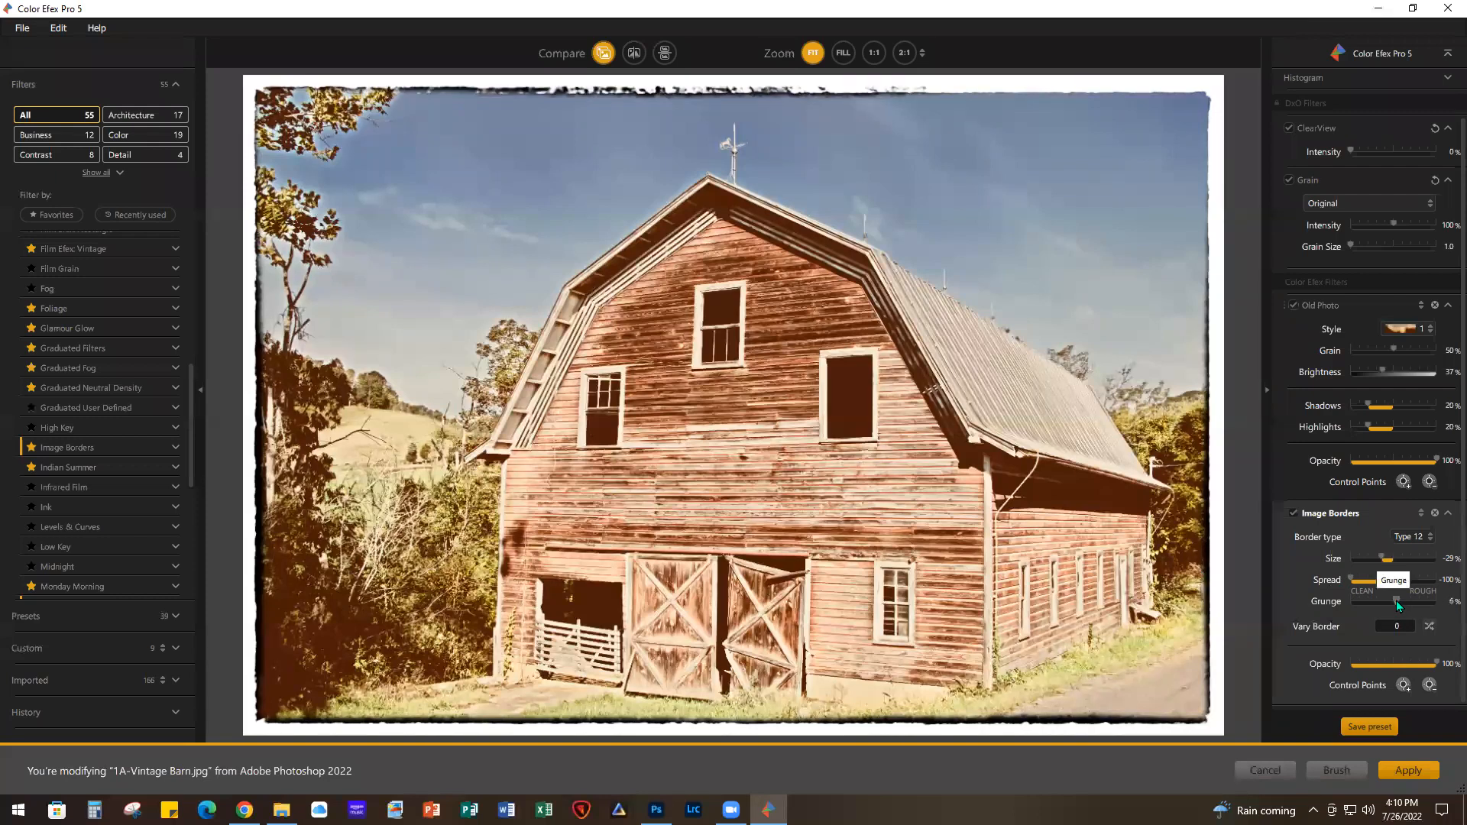
pyautogui.moveTo(1410, 604); pyautogui.dragTo(1409, 601)
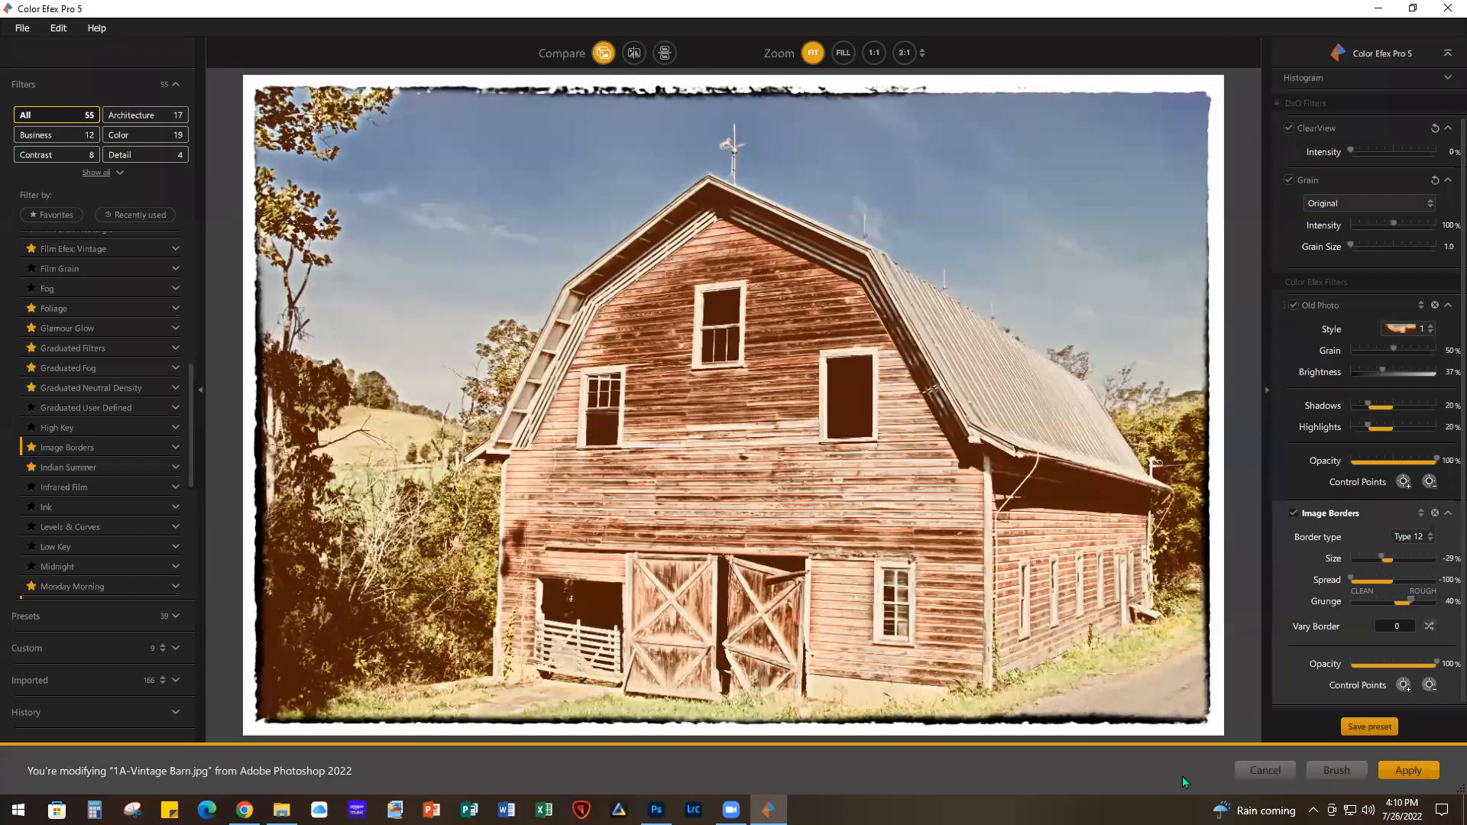
pyautogui.click(1414, 770)
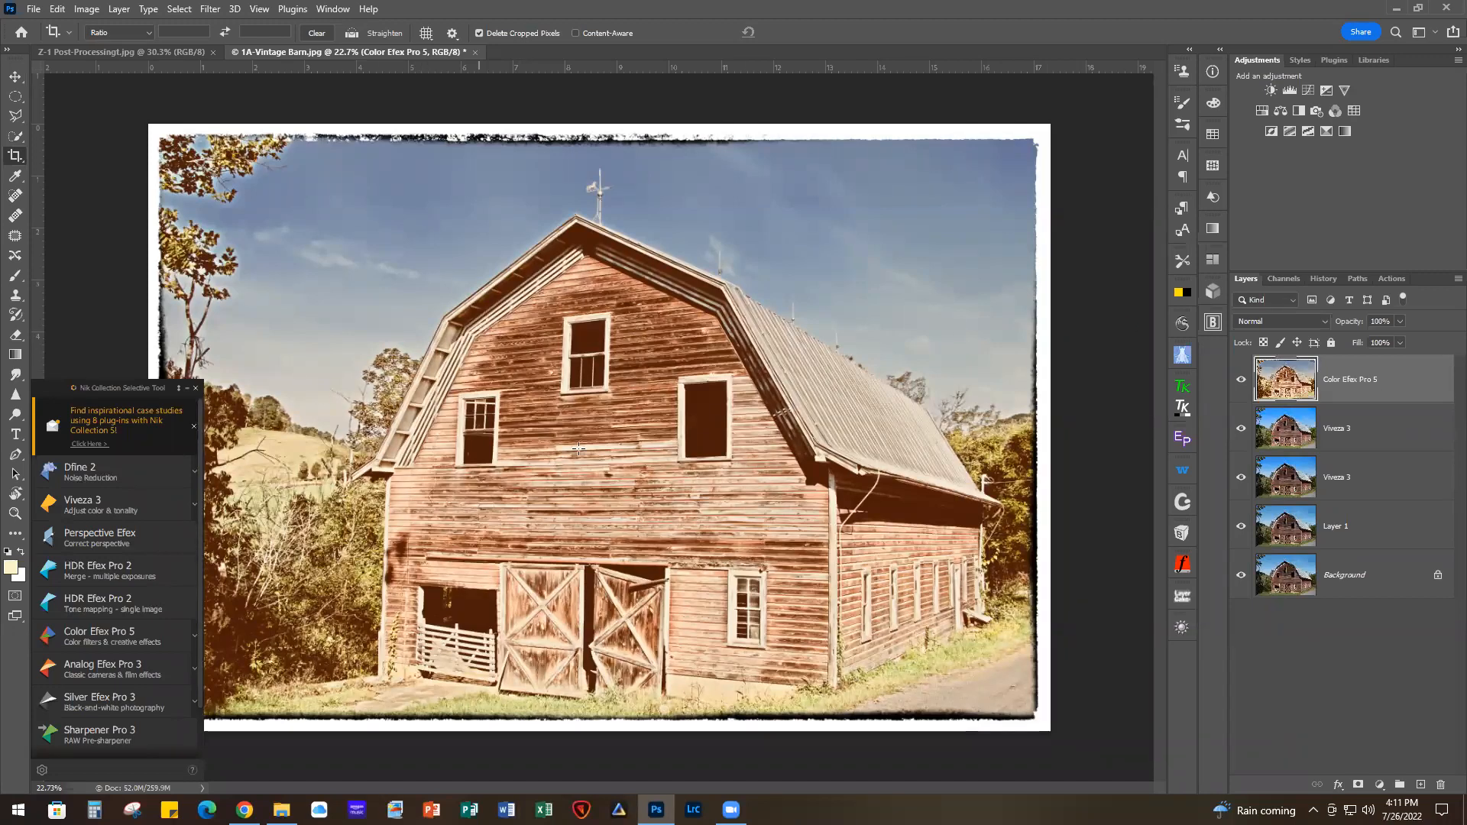
# Compare the edited barn with the original by showing only the Background layer and restoring all the layers
pyautogui.click(187, 390)
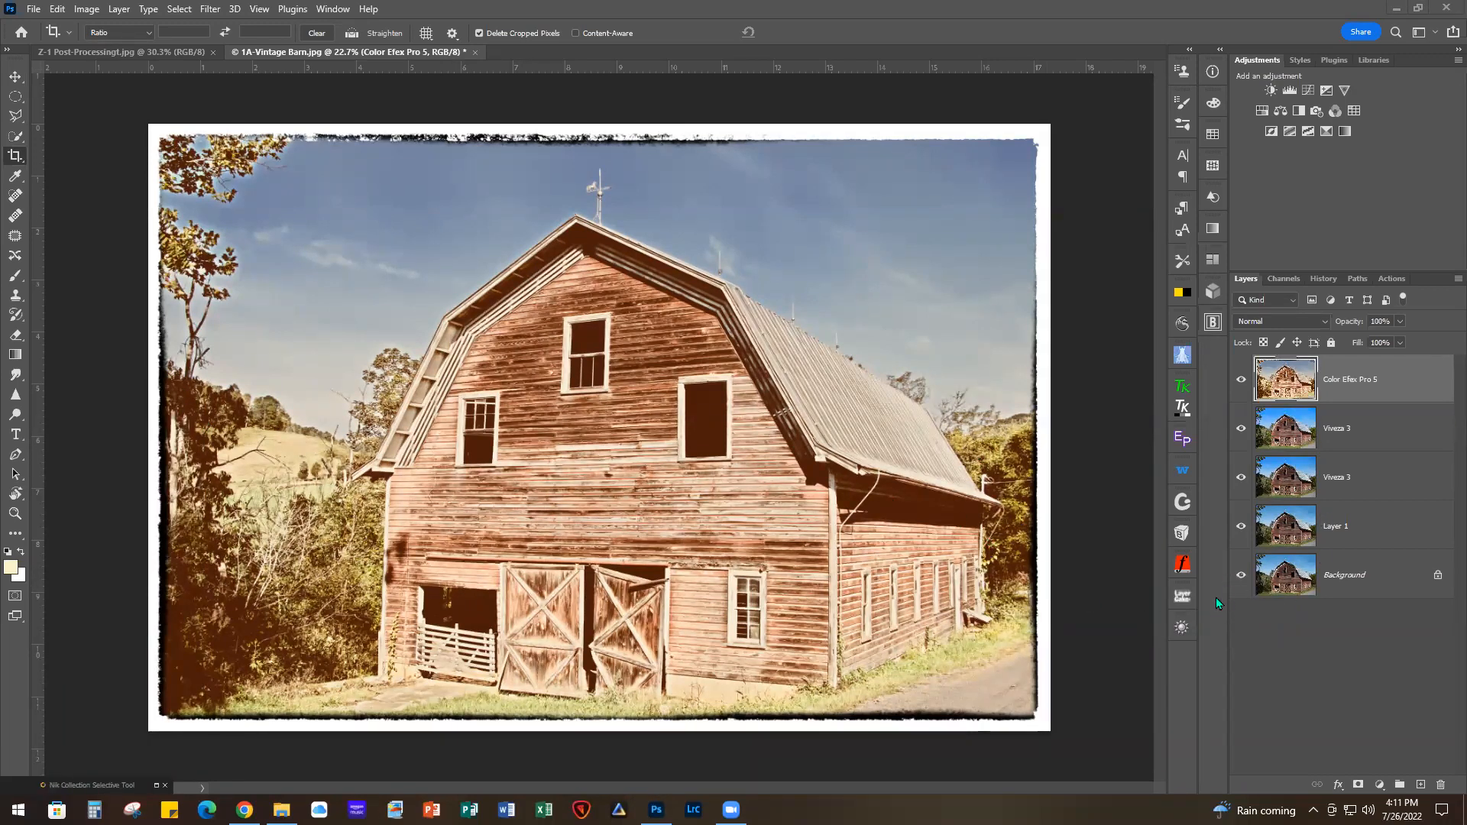
pyautogui.keyDown('alt'); pyautogui.click(1242, 577); pyautogui.keyUp('alt')
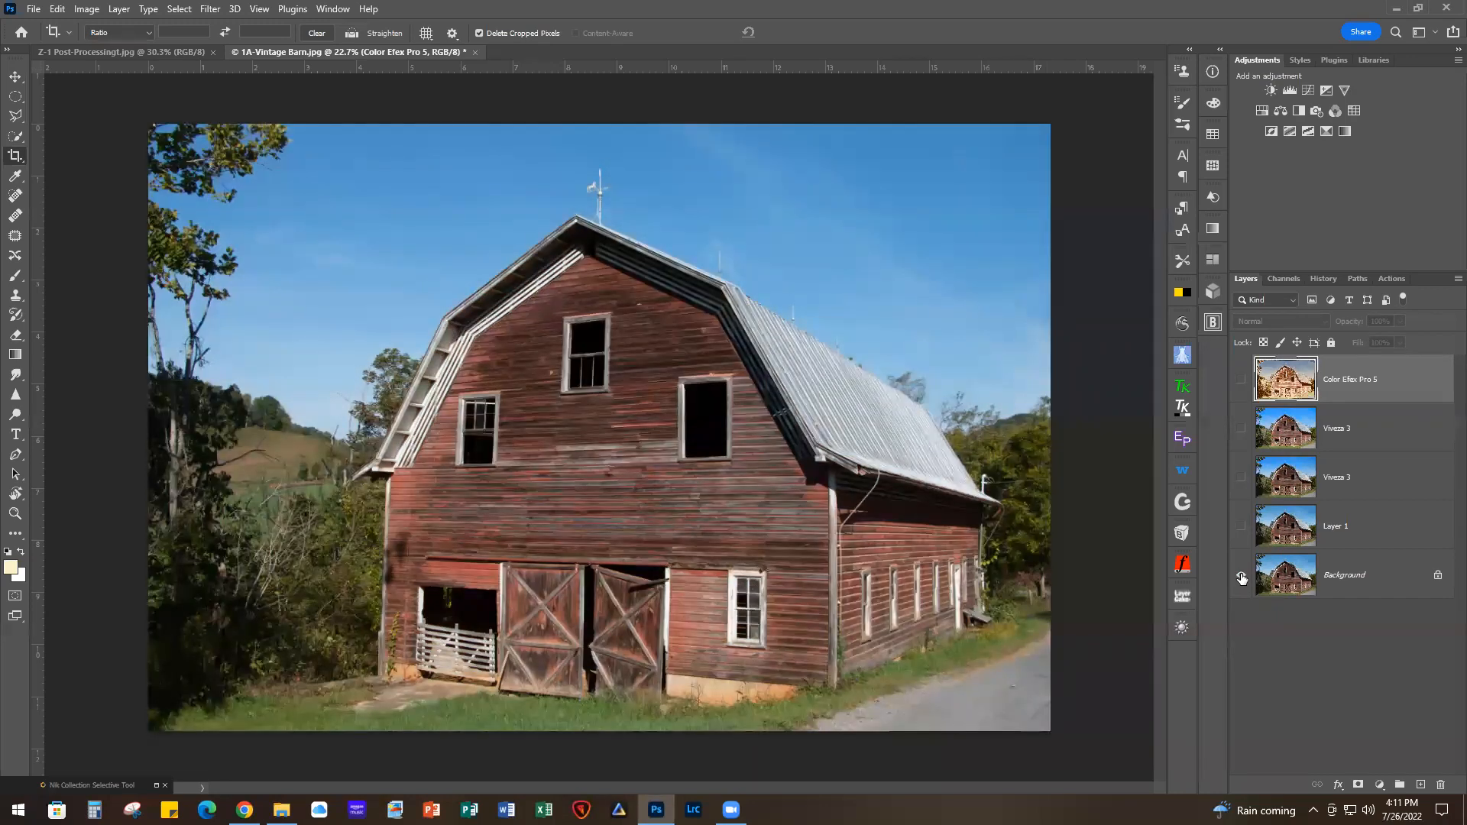
pyautogui.keyDown('alt'); pyautogui.click(1242, 577); pyautogui.keyUp('alt')
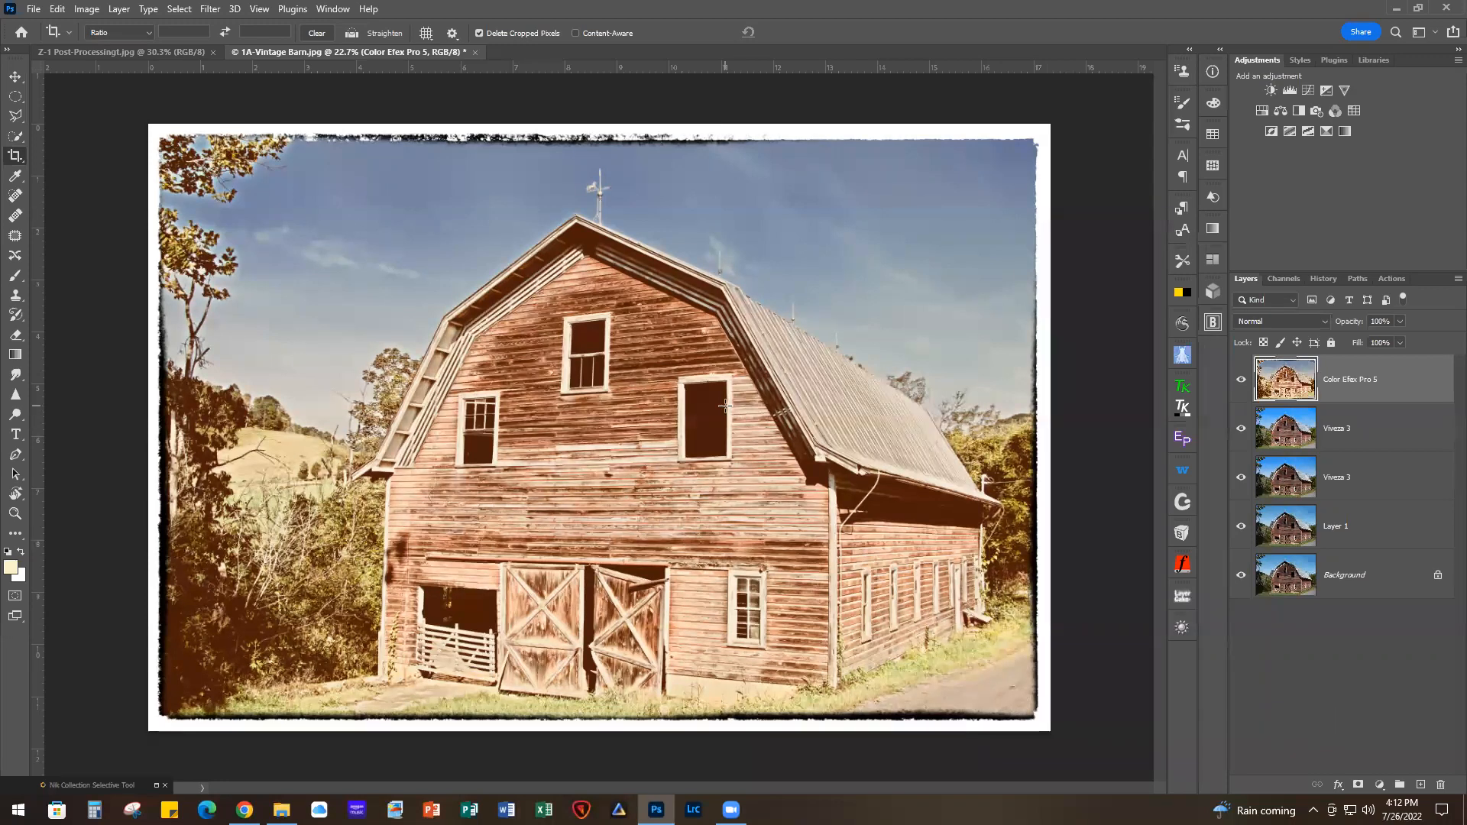
# Close 1A-Vintage Barn.jpg without saving the changes
pyautogui.click(34, 9)
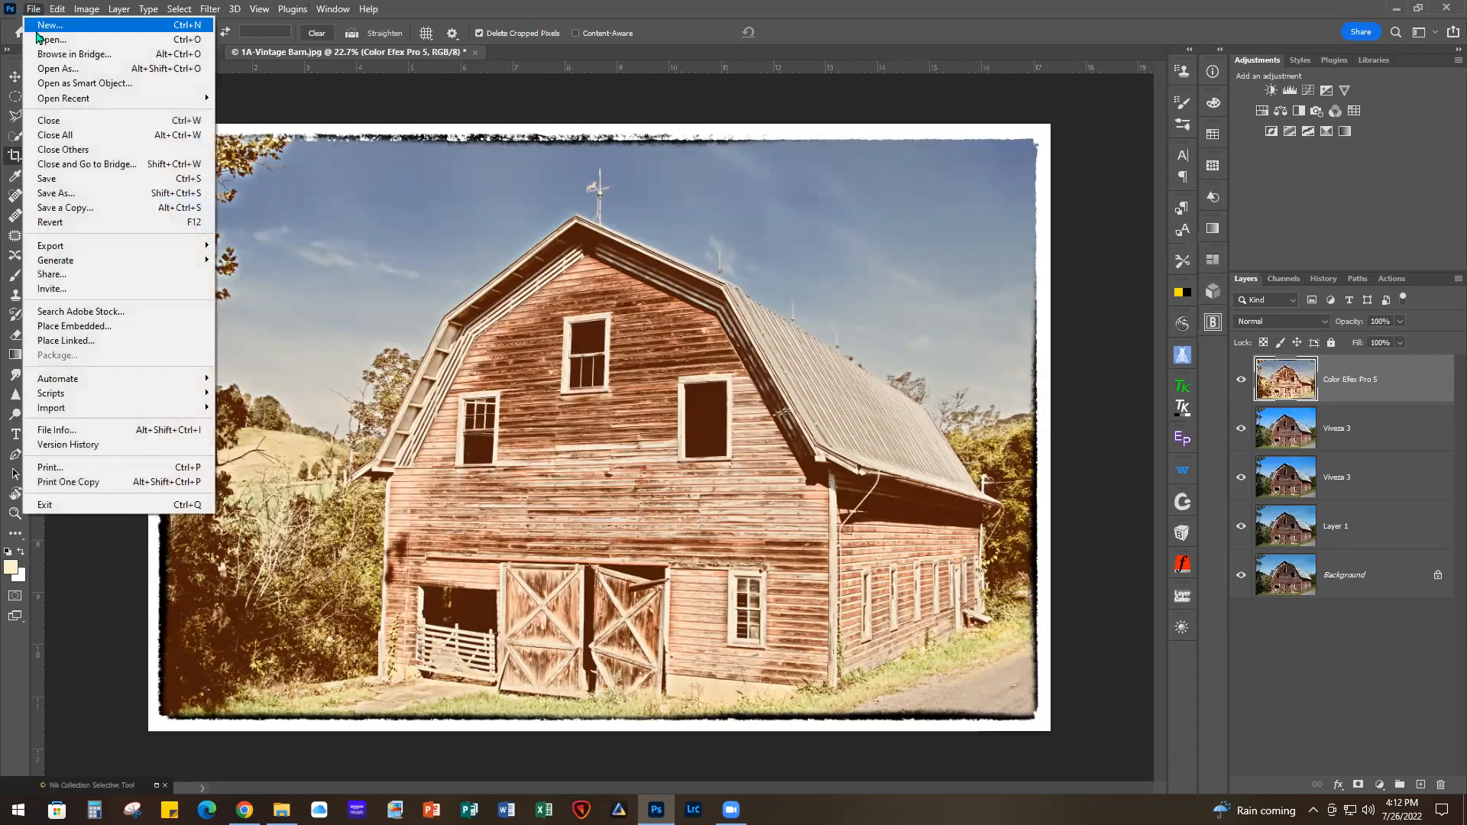
pyautogui.click(72, 120)
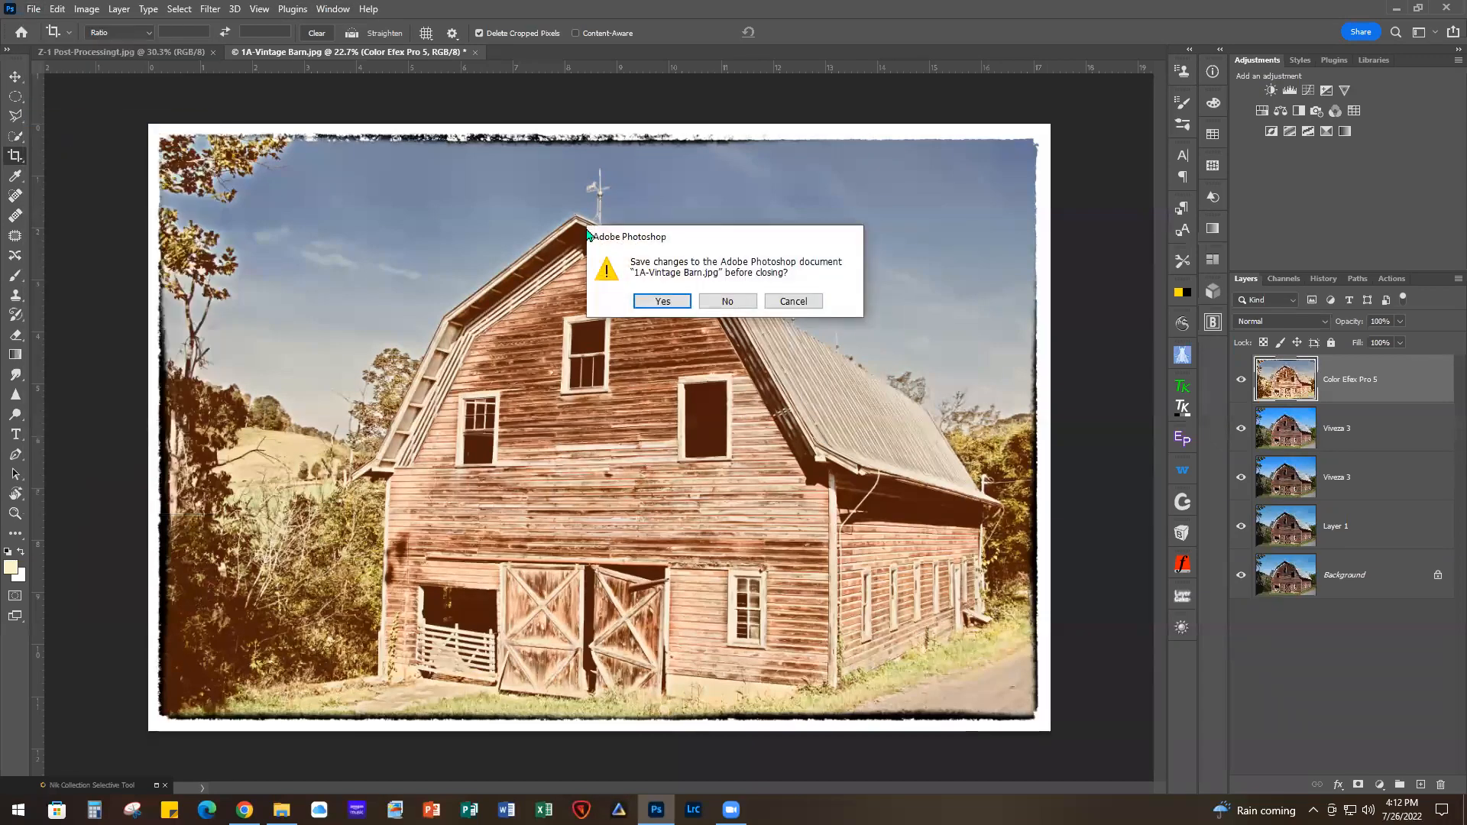
pyautogui.click(723, 305)
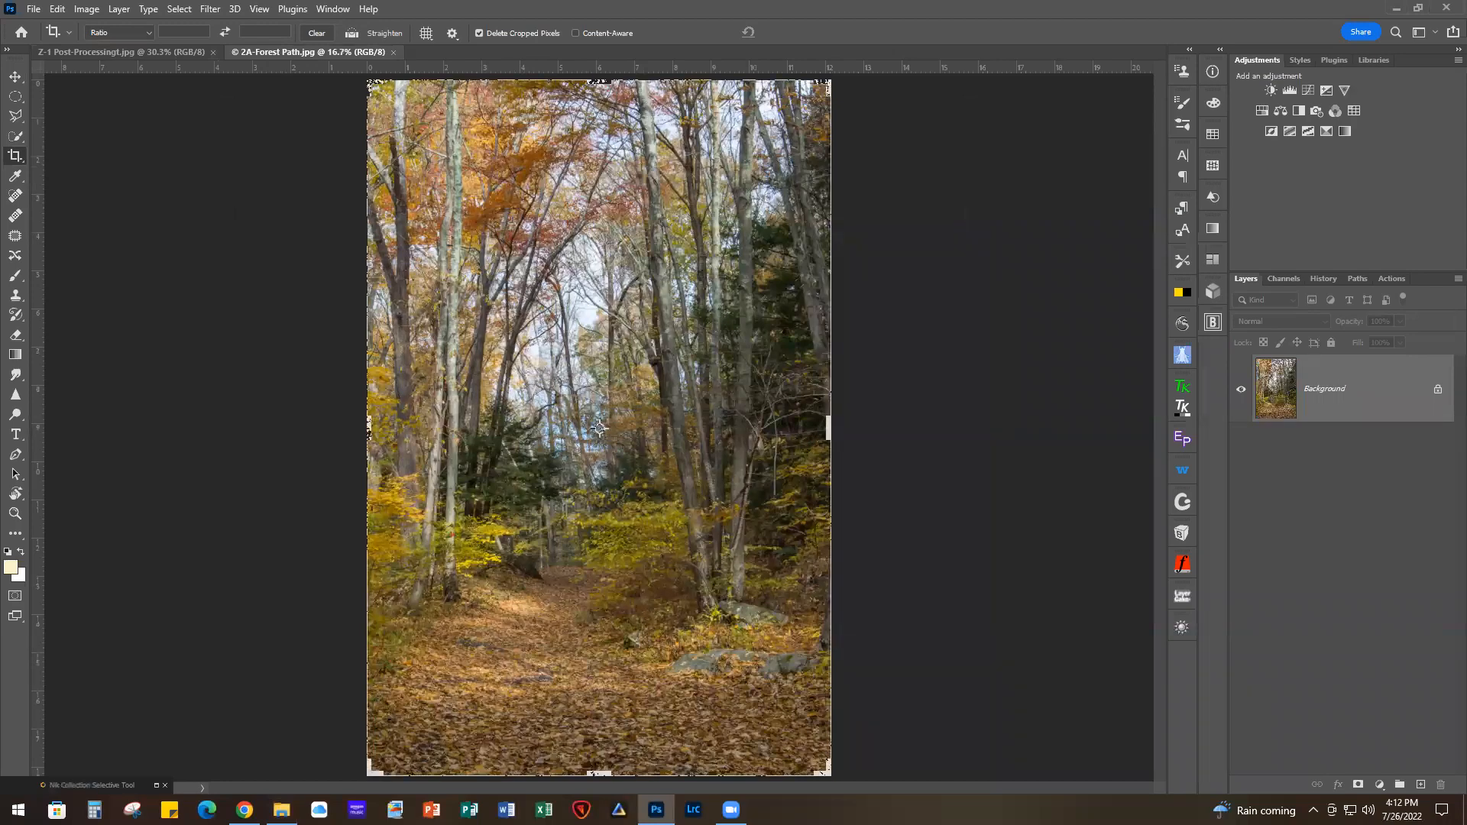
# Launch Viveza 3 on 2A-Forest Path.jpg and select the En Vogue preset 012 Warm It
pyautogui.scroll(-1, 934, 458)
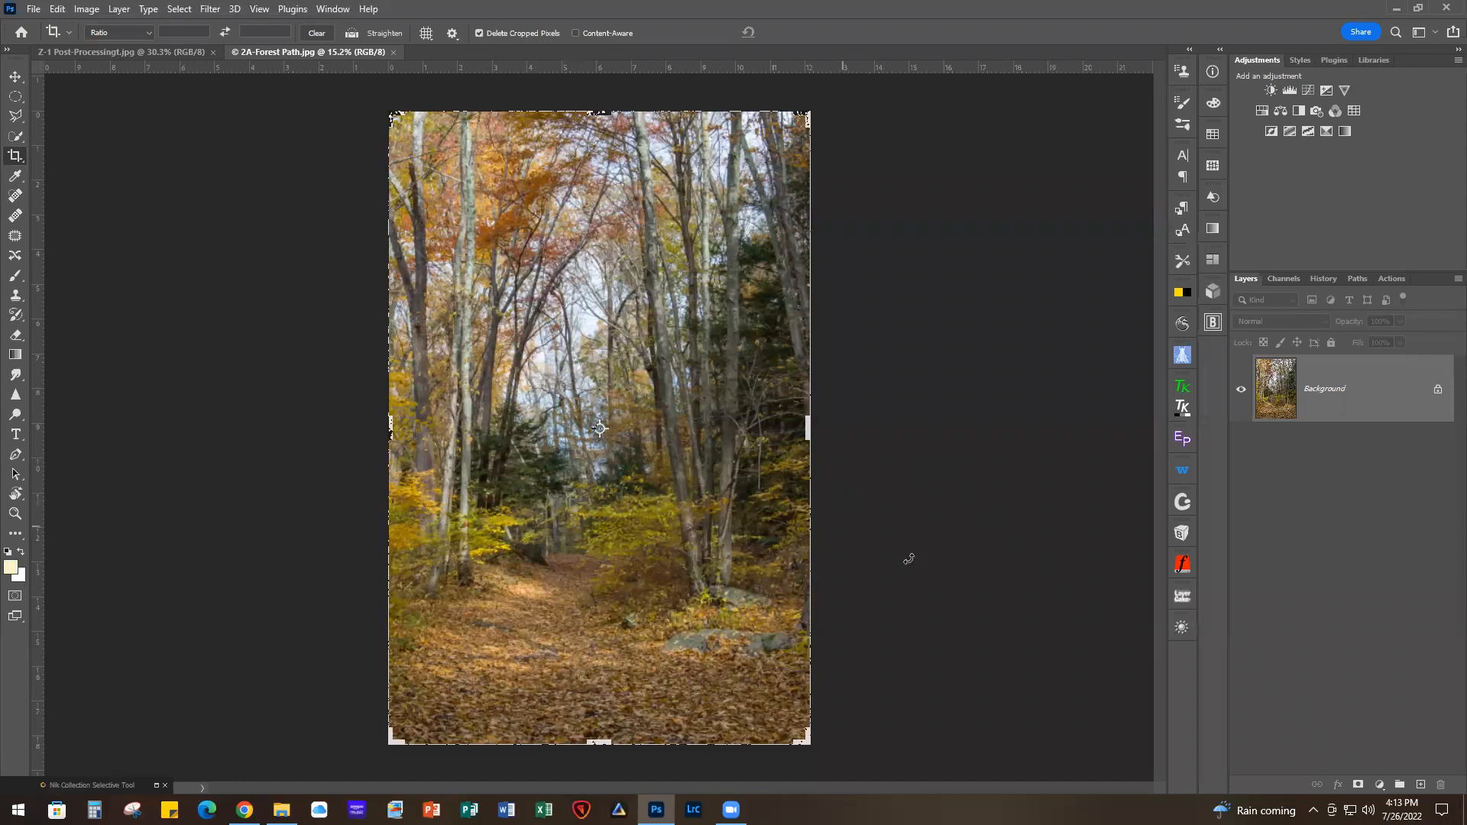
pyautogui.click(156, 785)
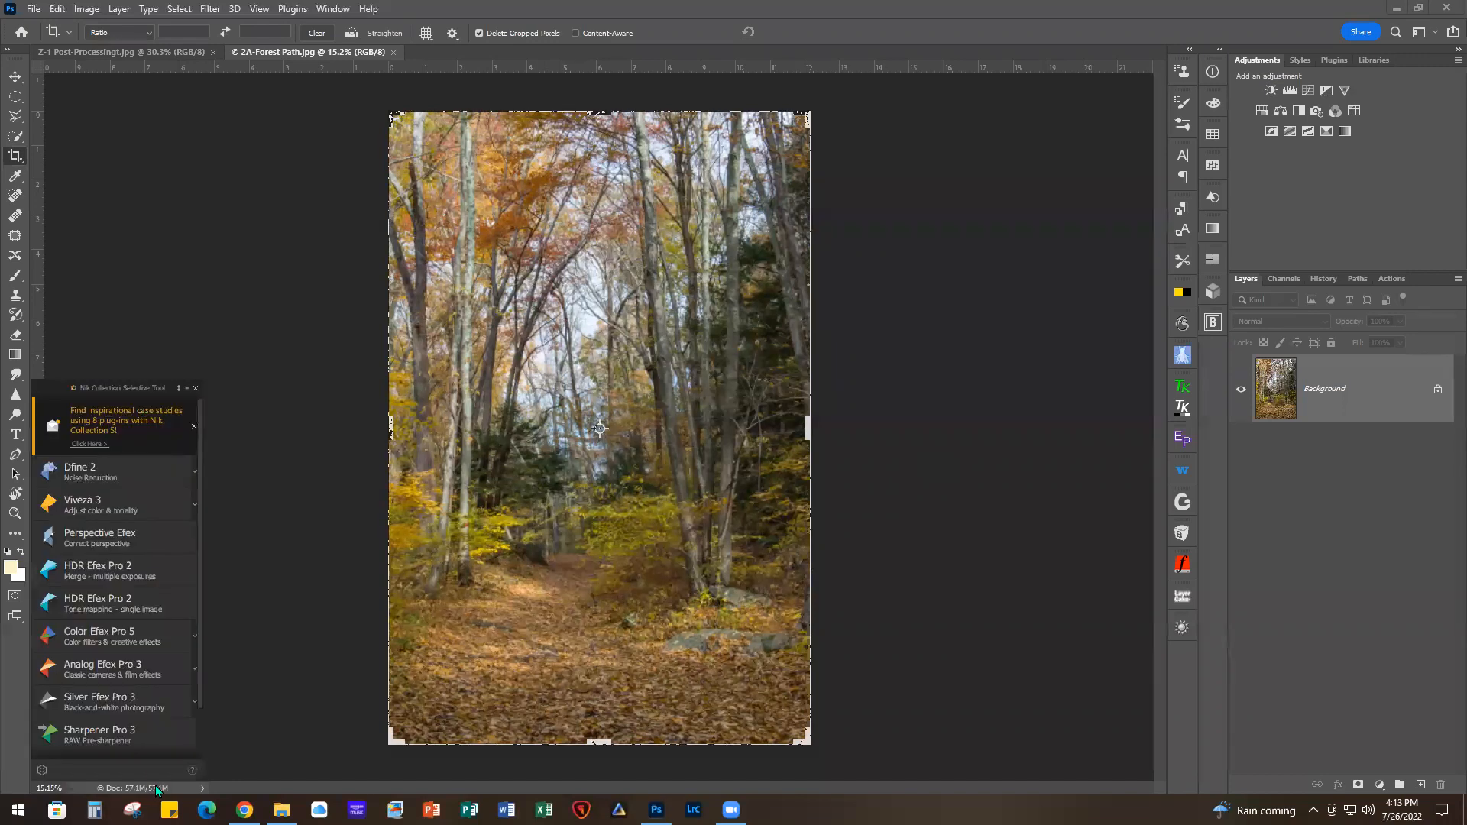
pyautogui.click(95, 502)
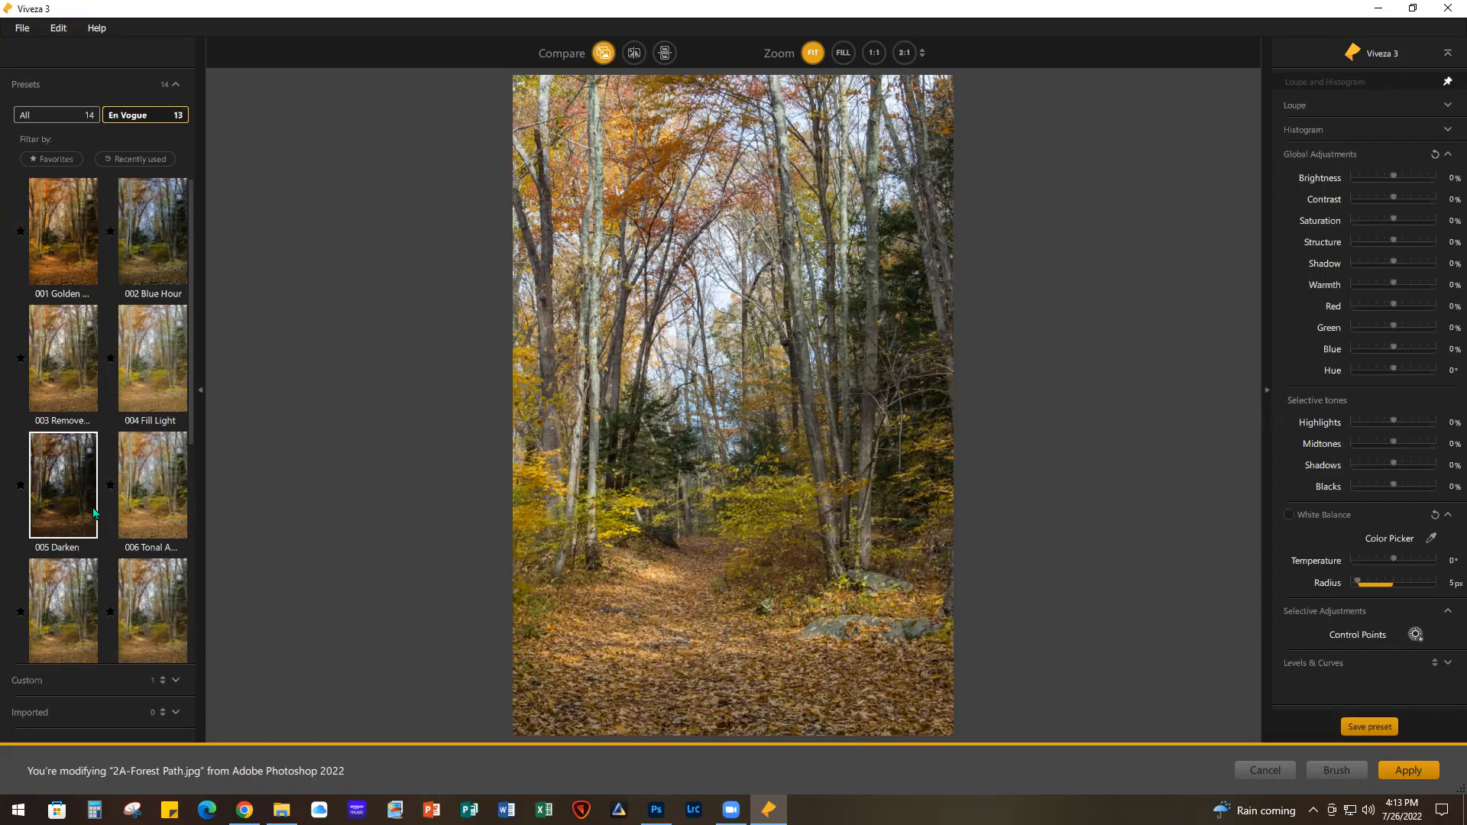
pyautogui.scroll(-5, 65, 499)
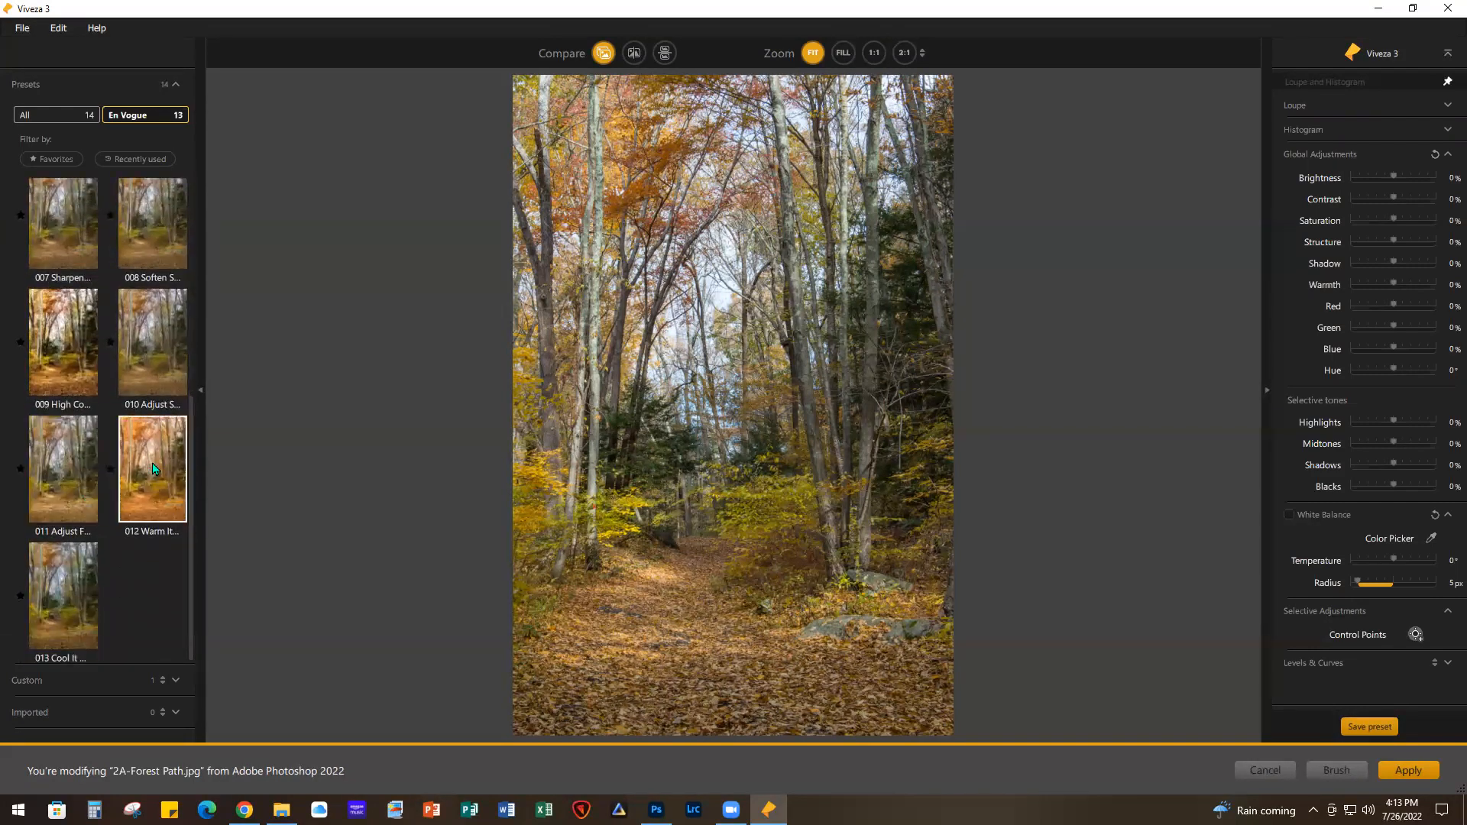
pyautogui.click(153, 469)
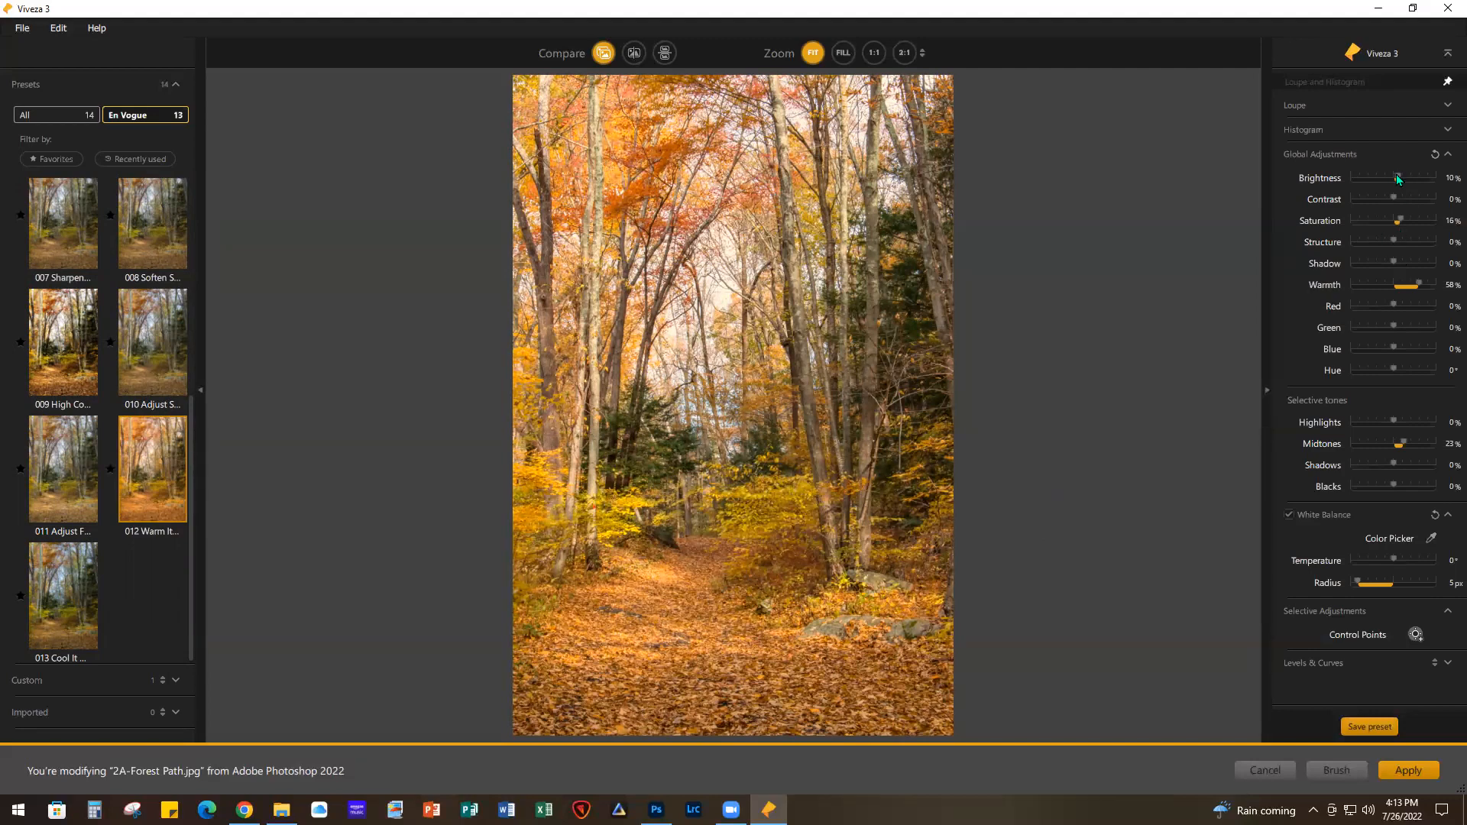
# Set Brightness to -21%, Contrast 4% and Structure 44%, with Highlights at 8% and Shadows at -10%
pyautogui.moveTo(1394, 175); pyautogui.dragTo(1387, 177)
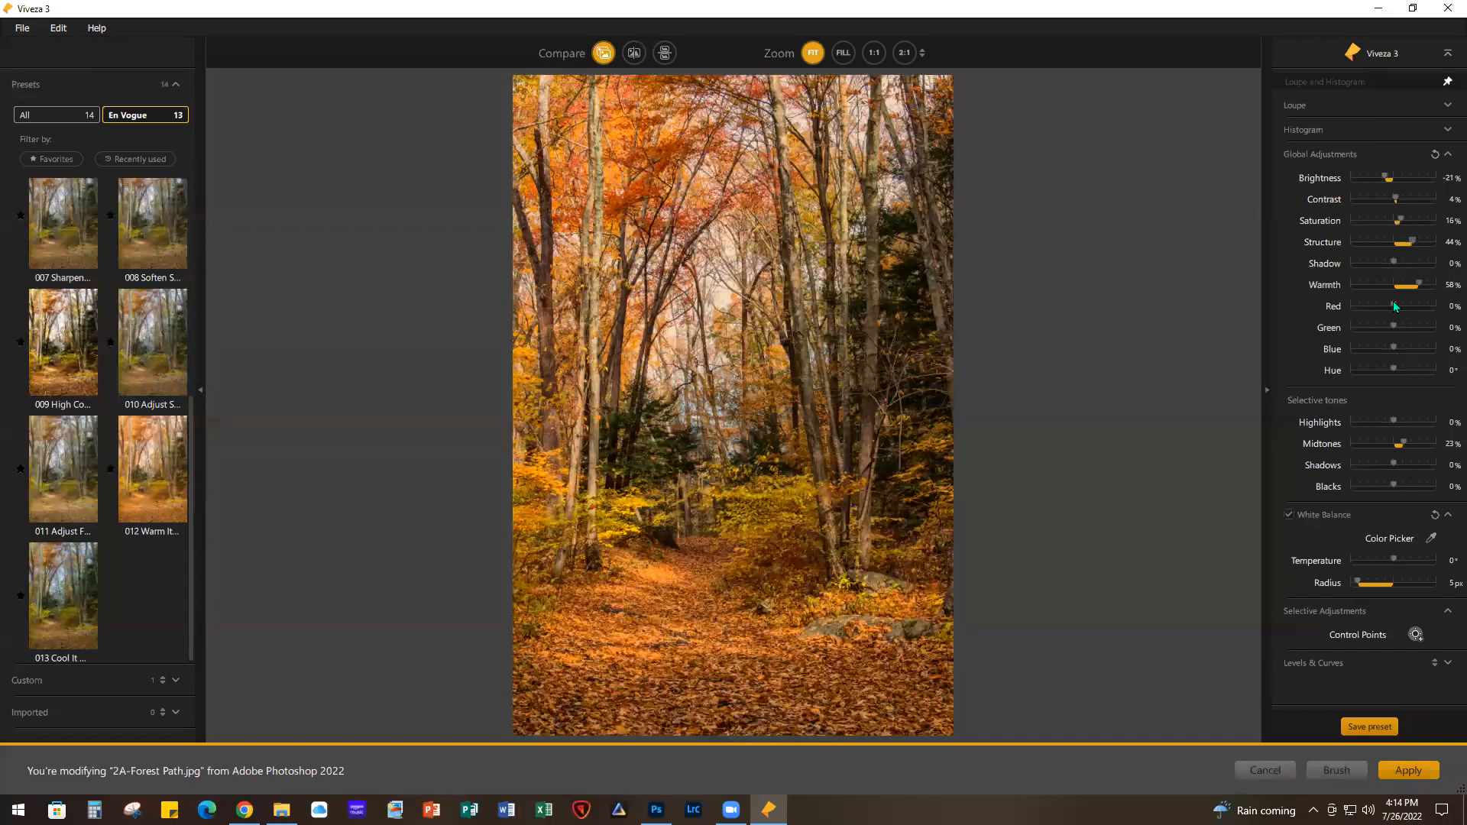
pyautogui.moveTo(1393, 422); pyautogui.dragTo(1391, 419)
pyautogui.moveTo(1389, 465); pyautogui.dragTo(1386, 466)
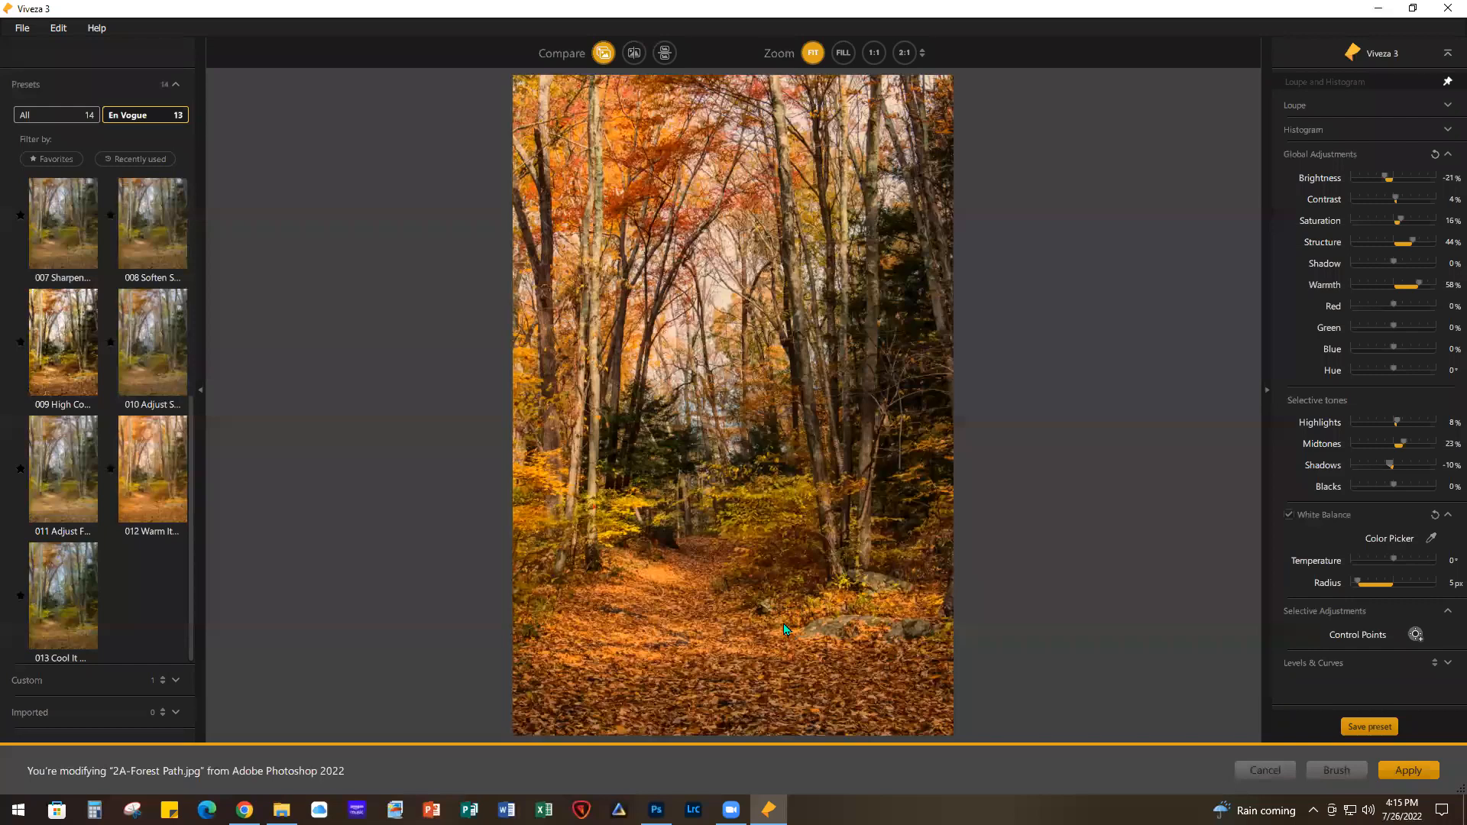
# Add a small control point on the sunlit part of the path with Brightness 37% and Warmth -13%
pyautogui.click(1415, 635)
pyautogui.click(655, 570)
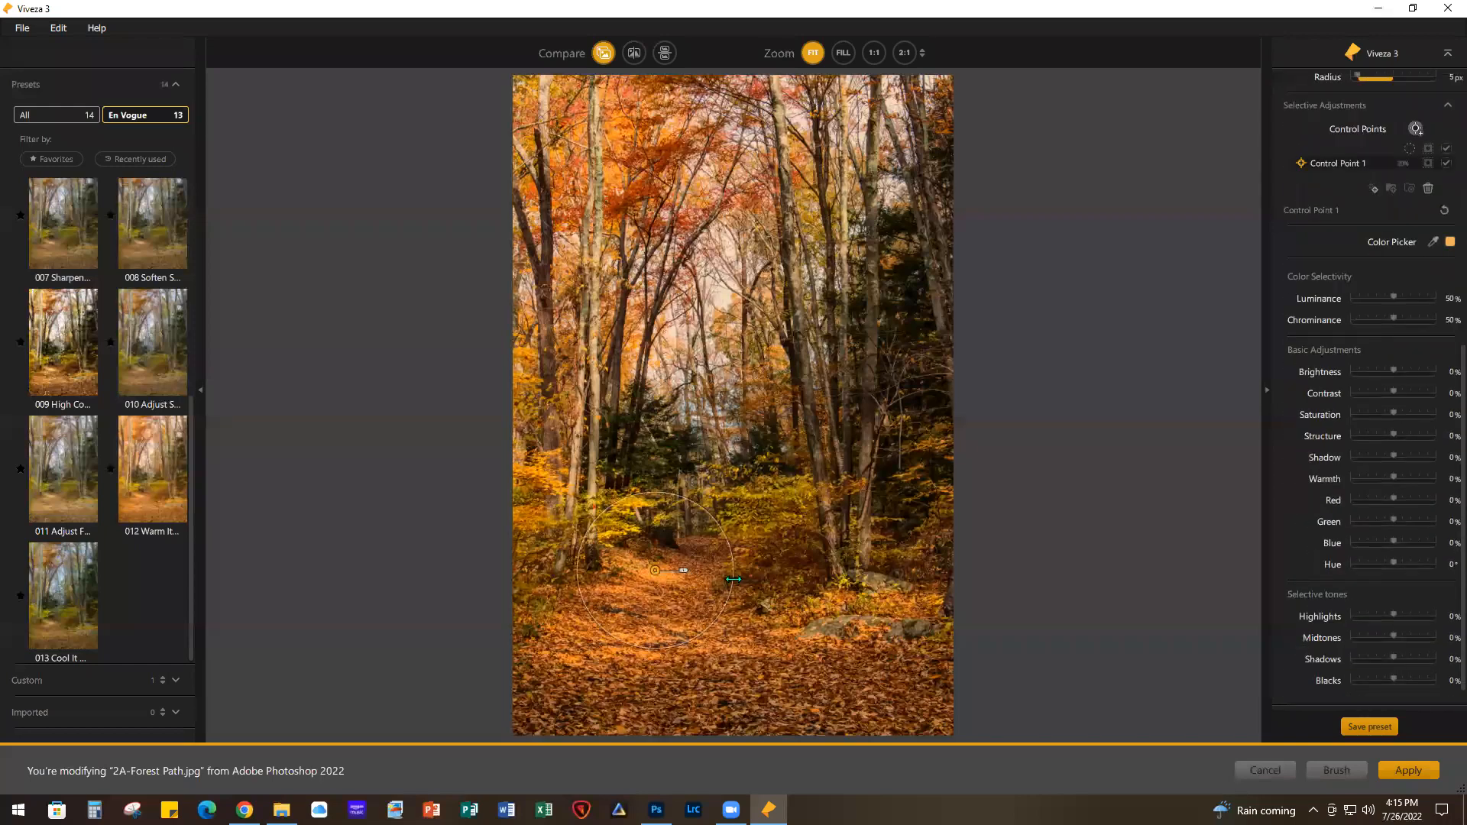
pyautogui.moveTo(734, 579); pyautogui.dragTo(692, 583)
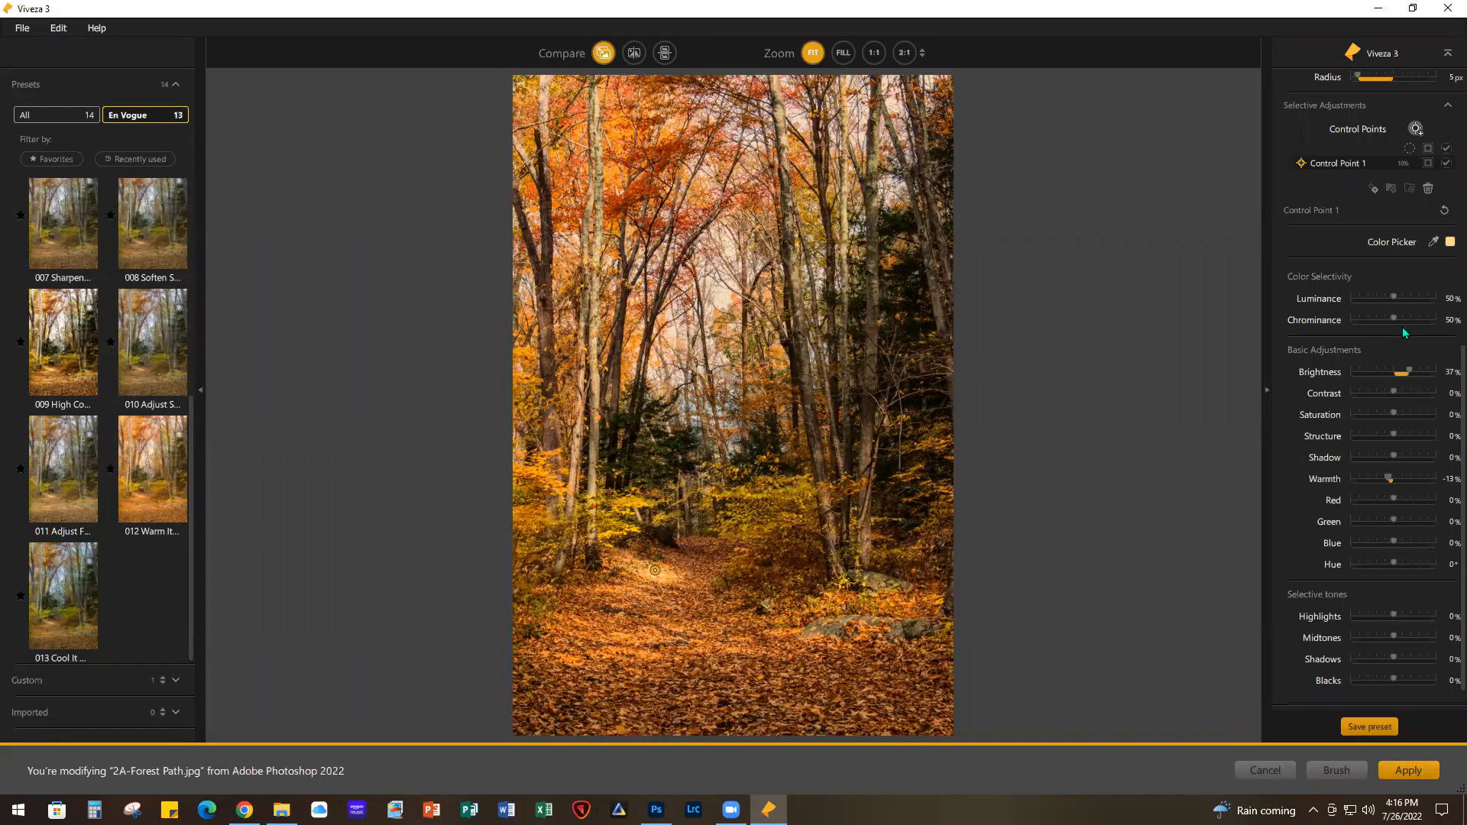
# Duplicate the path's control point onto the rocks beside the path, enlarge its radius, and apply the Viveza 3 edits
pyautogui.scroll(4, 1402, 405)
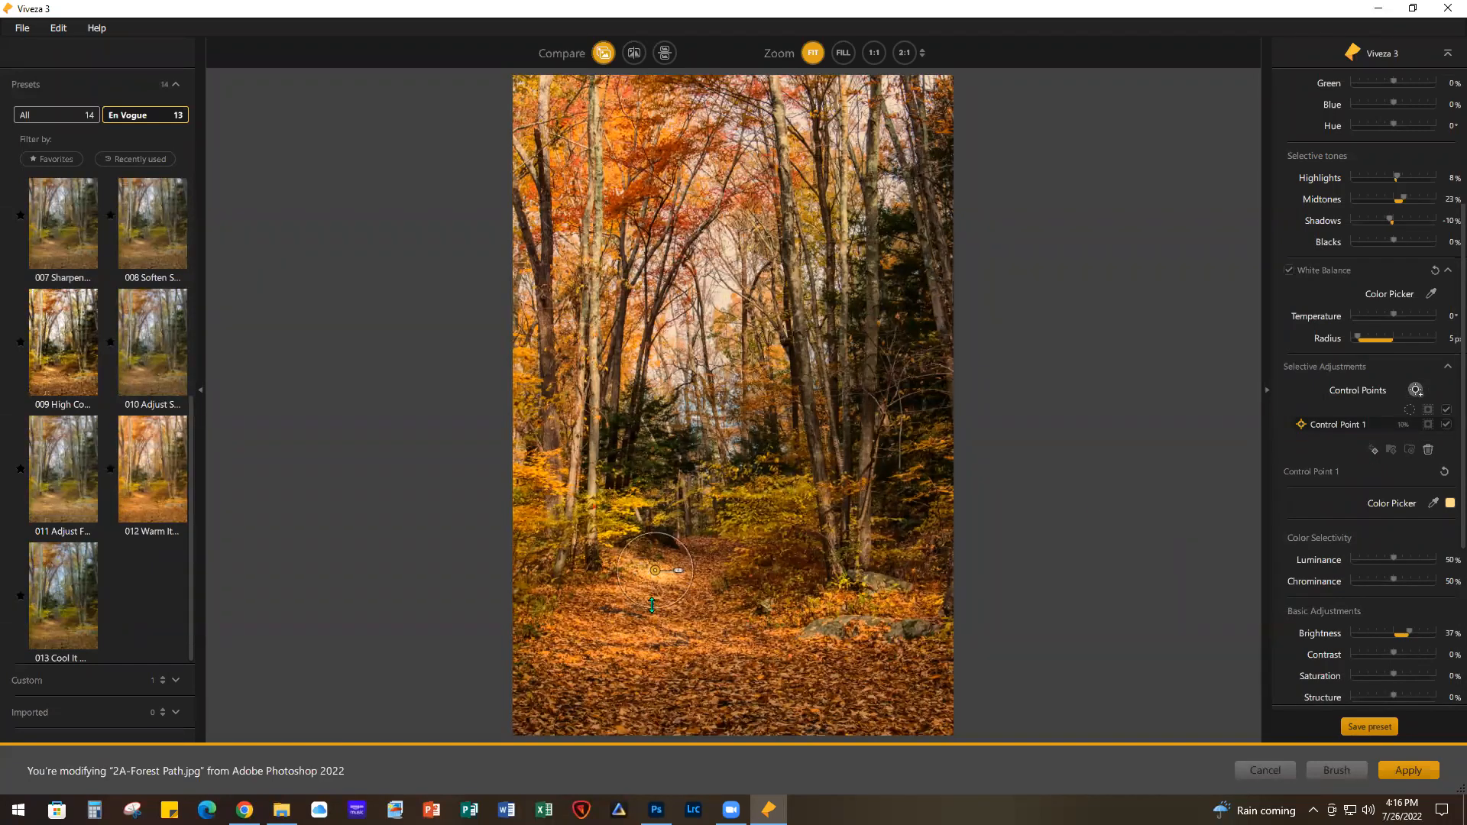
pyautogui.hotkey('ctrl', 'd')
pyautogui.moveTo(658, 579); pyautogui.dragTo(849, 630)
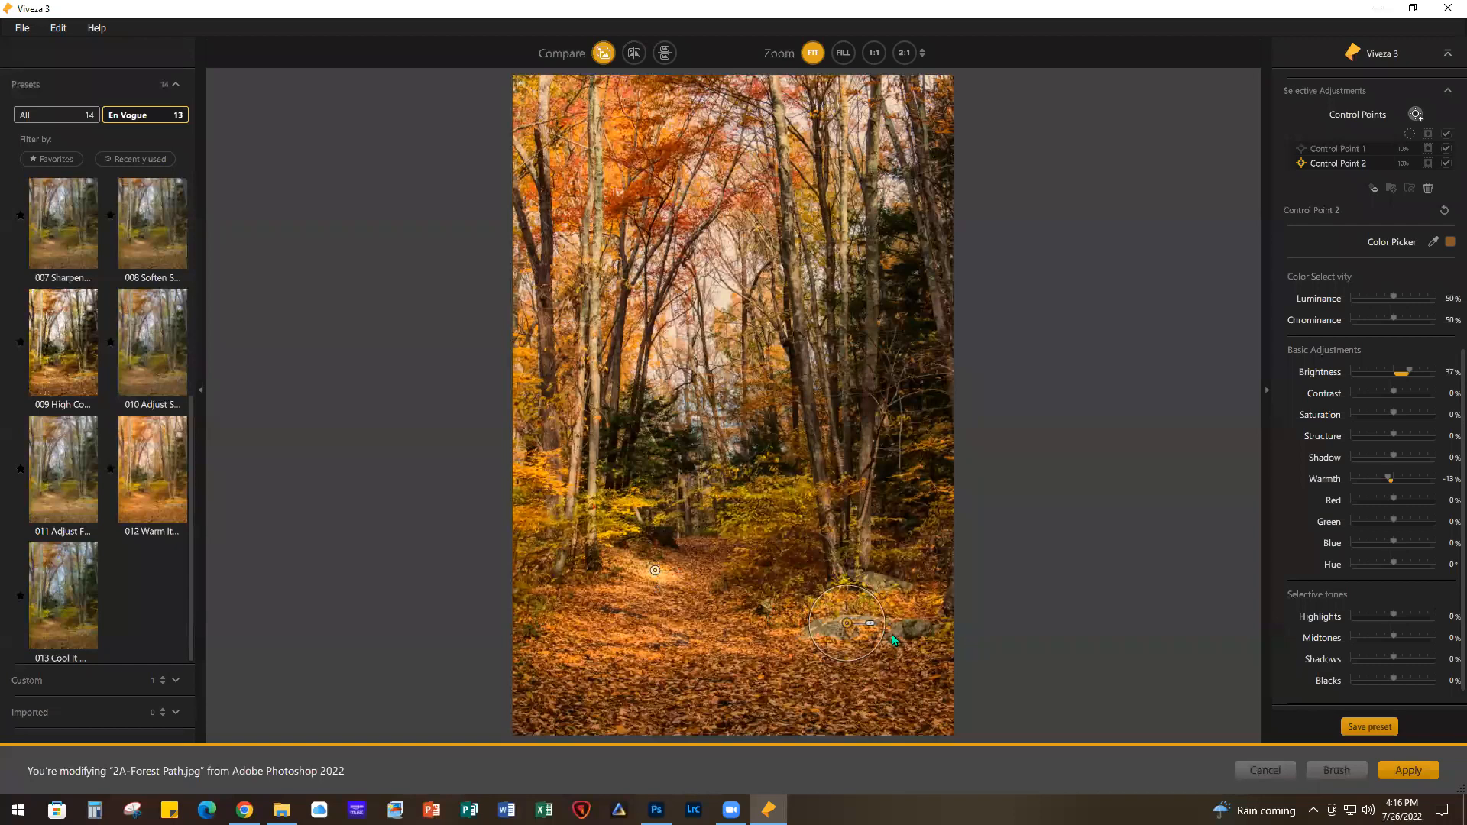
pyautogui.moveTo(883, 631); pyautogui.dragTo(913, 631)
pyautogui.click(1409, 770)
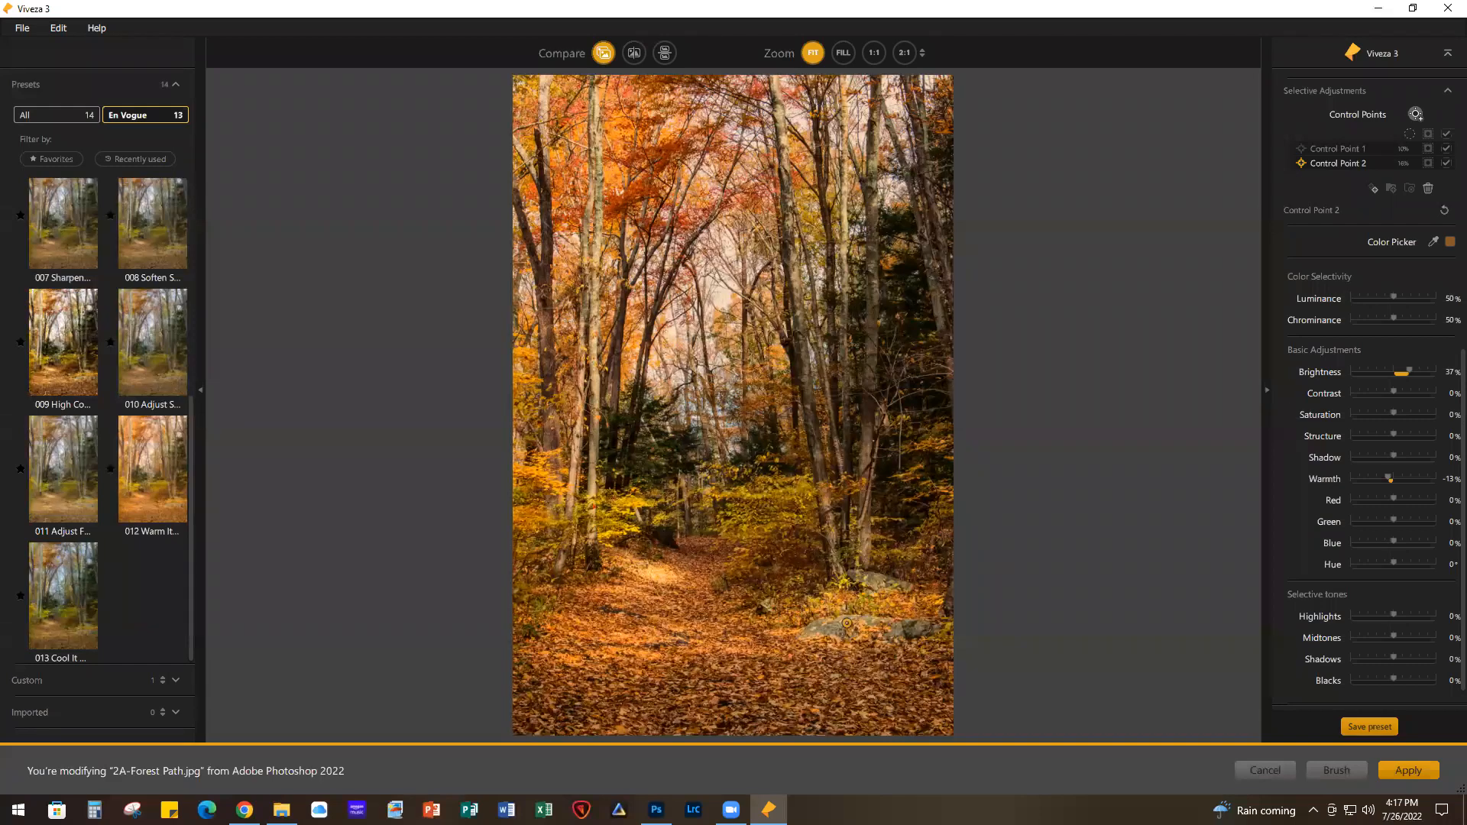
pyautogui.click(1401, 772)
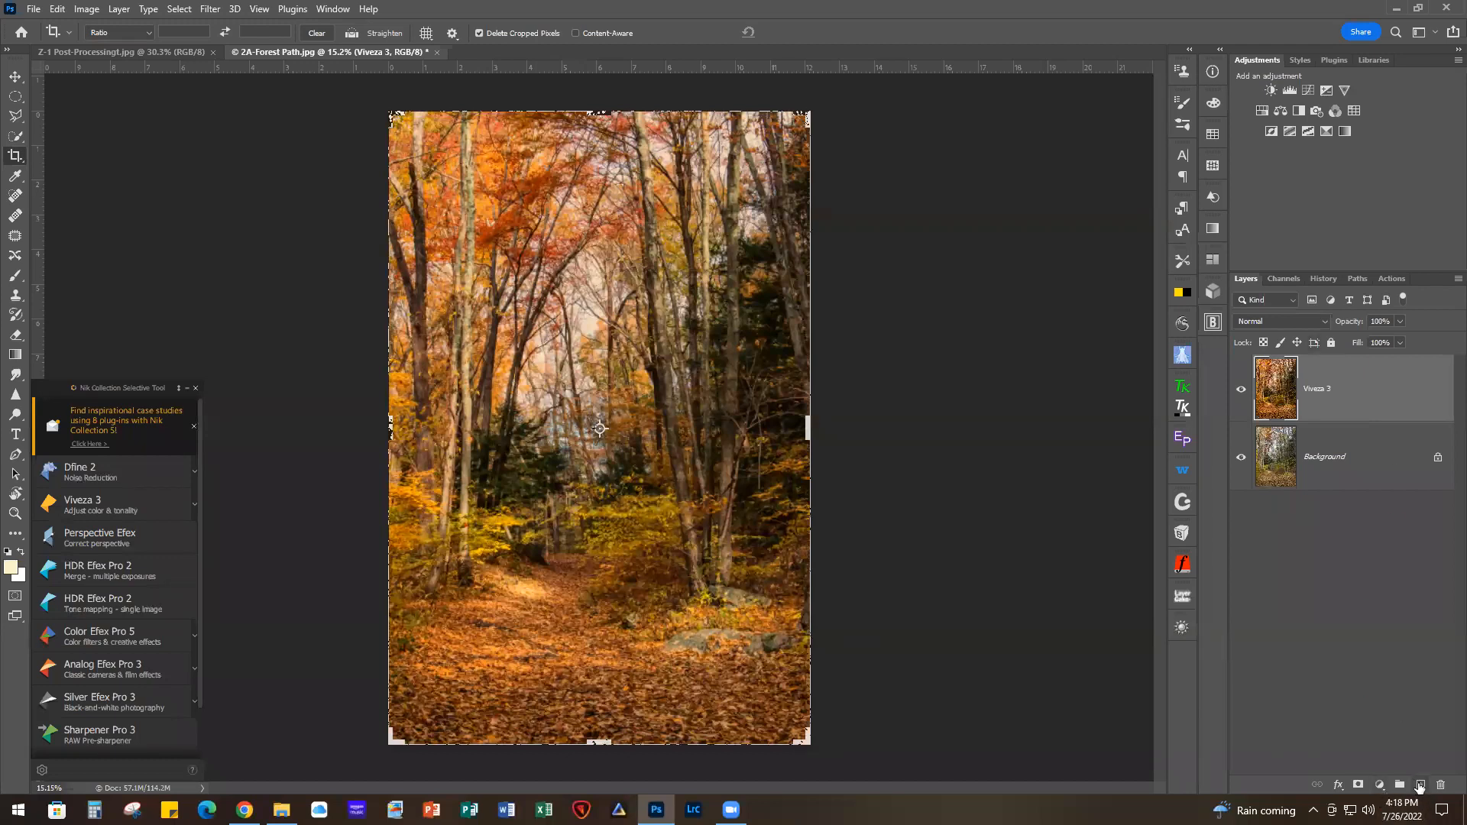
# Add a blank layer above Viveza 3 and choose the beam1-particles brush from the SS-light-beams set
pyautogui.click(1420, 786)
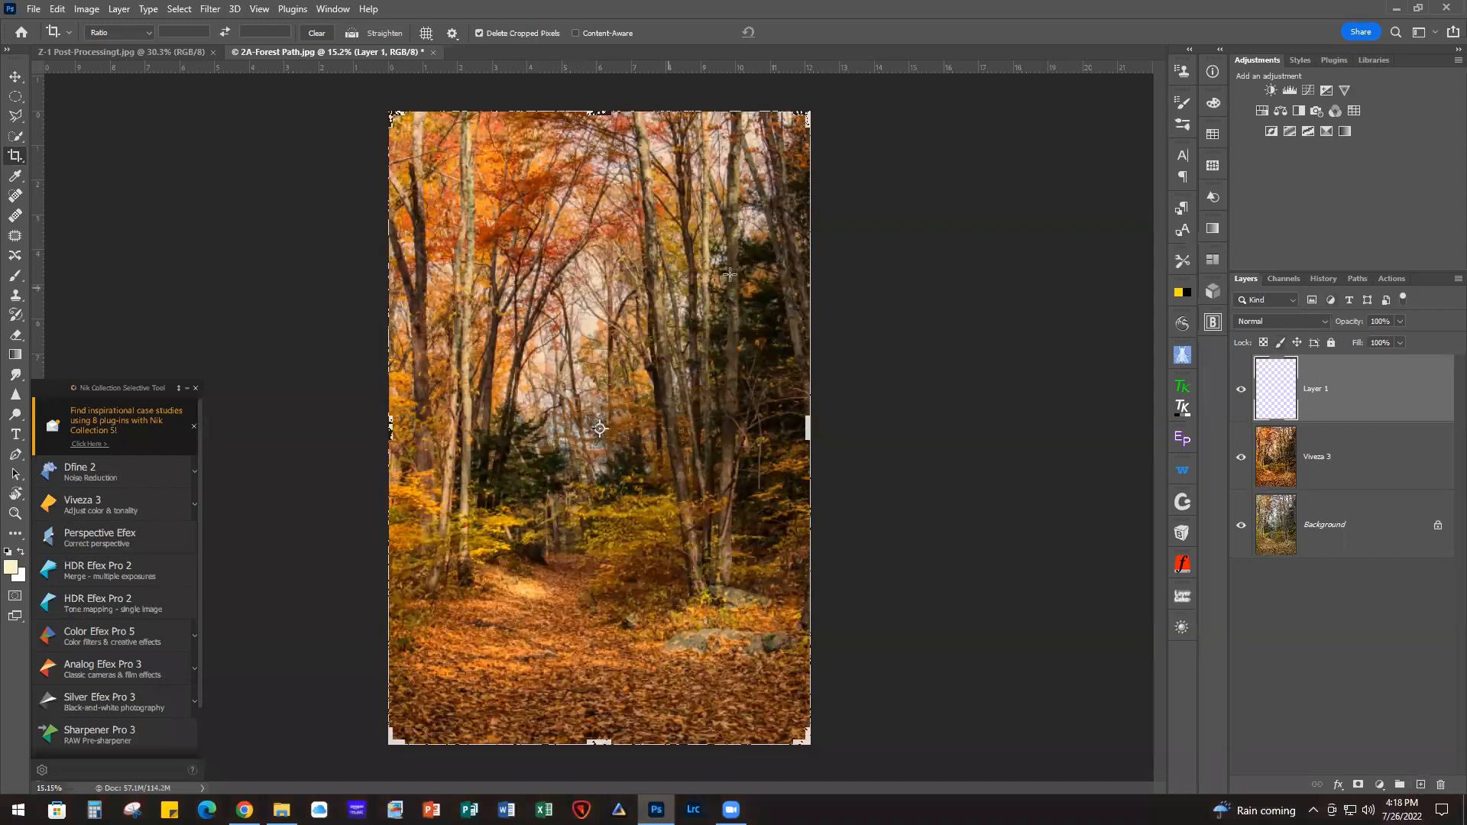
pyautogui.click(187, 390)
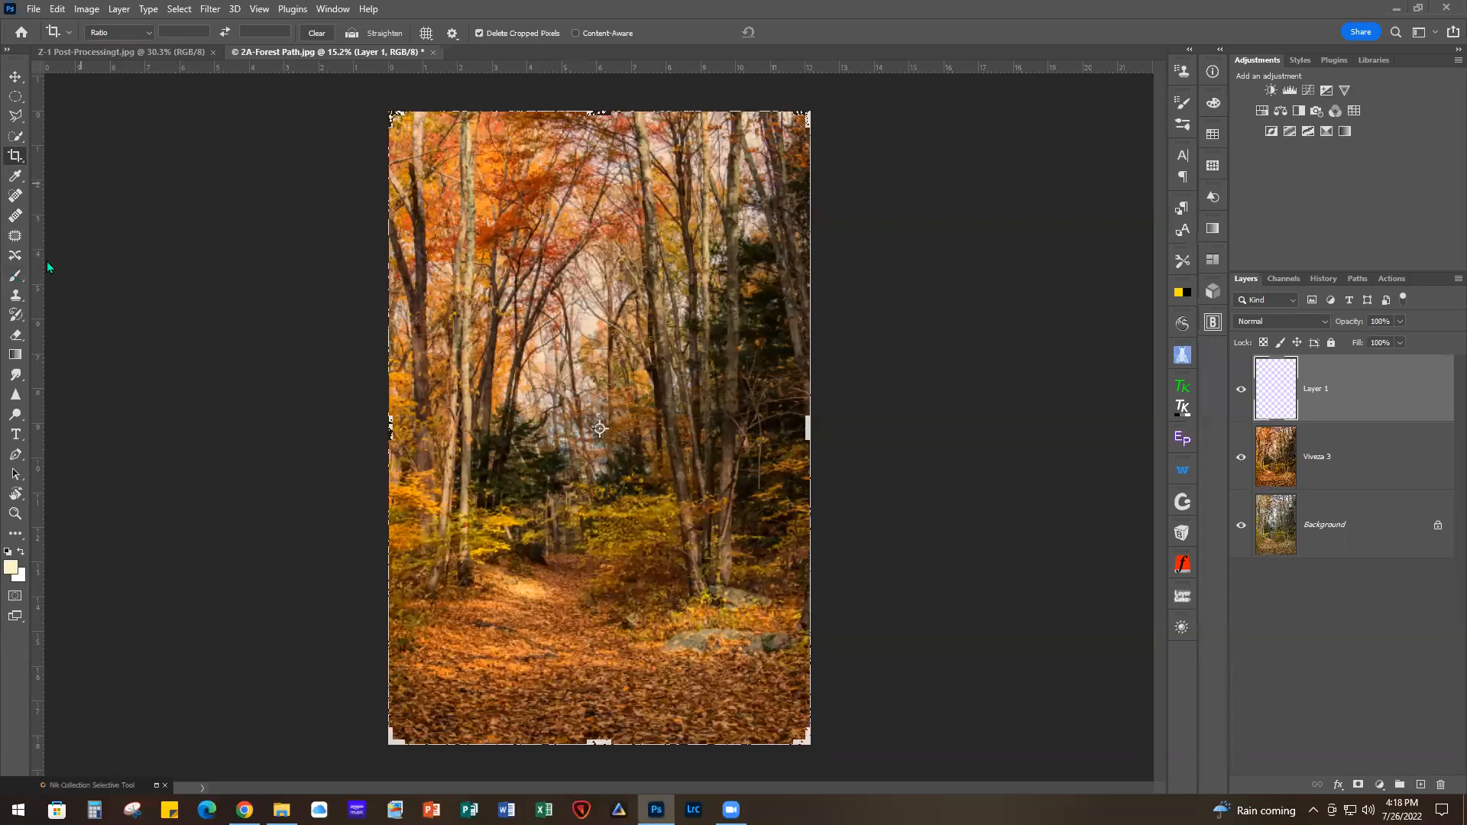
pyautogui.press('b')
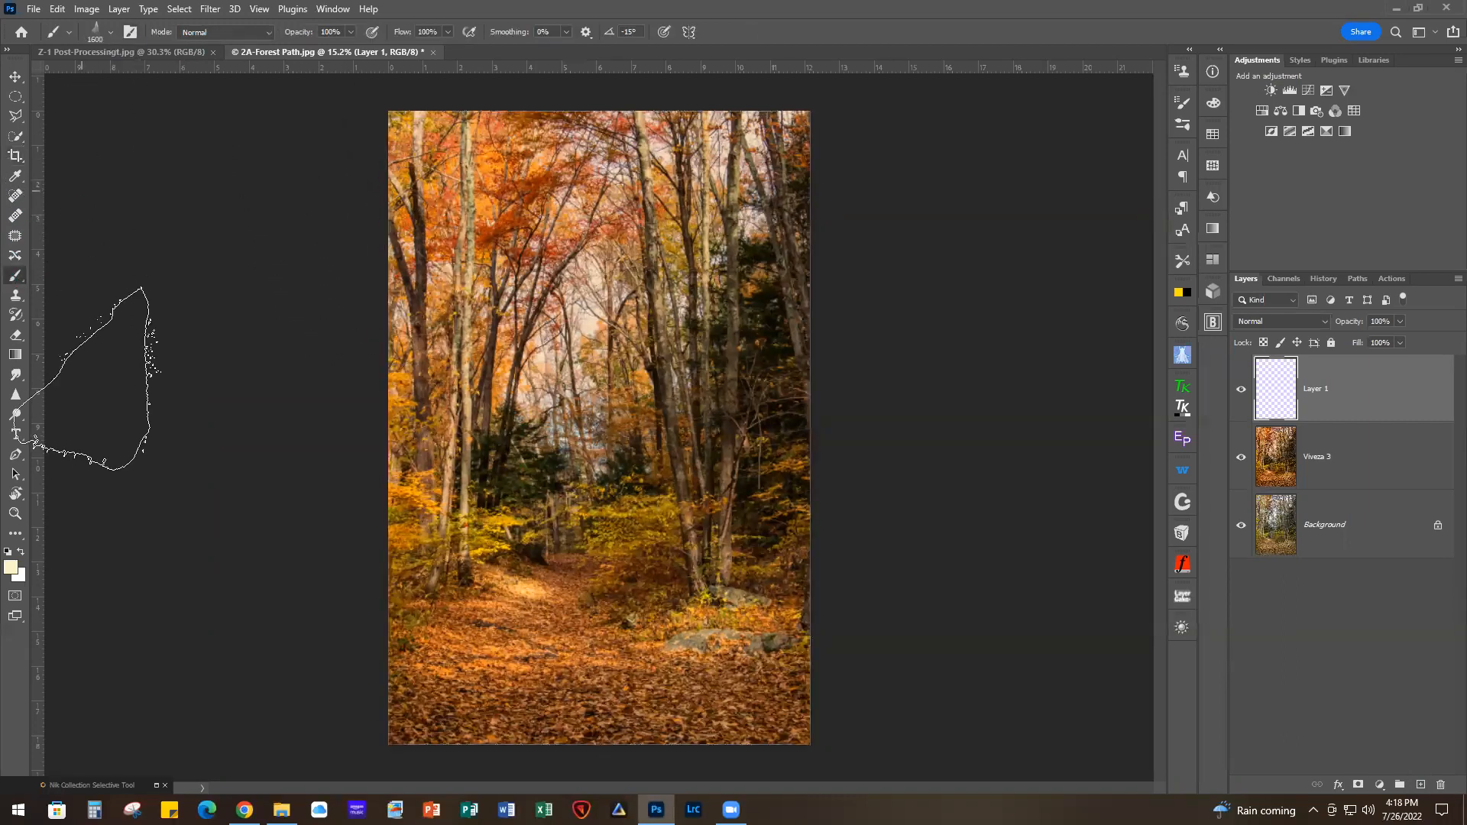
pyautogui.click(108, 29)
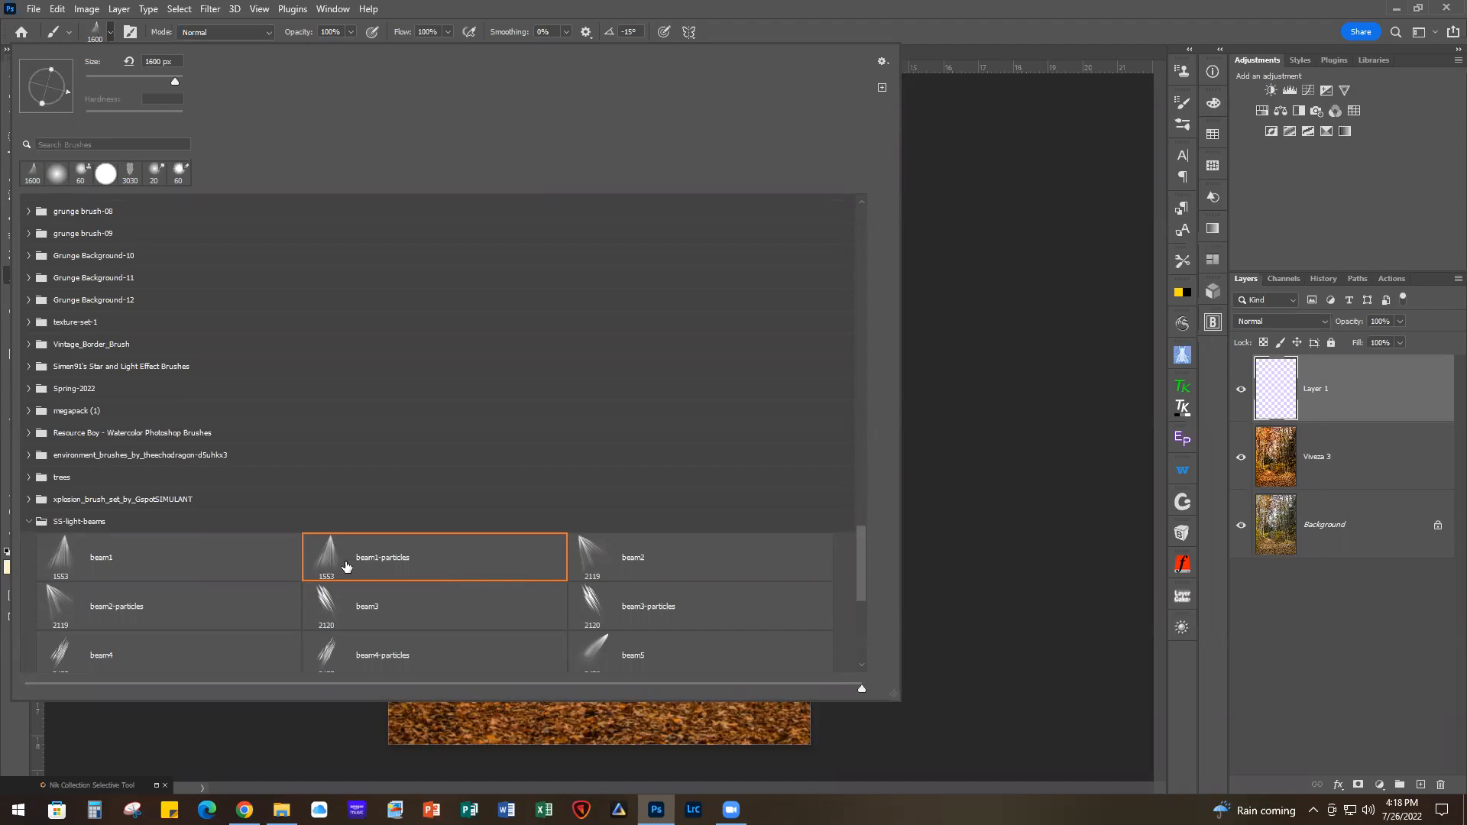
pyautogui.doubleClick(426, 563)
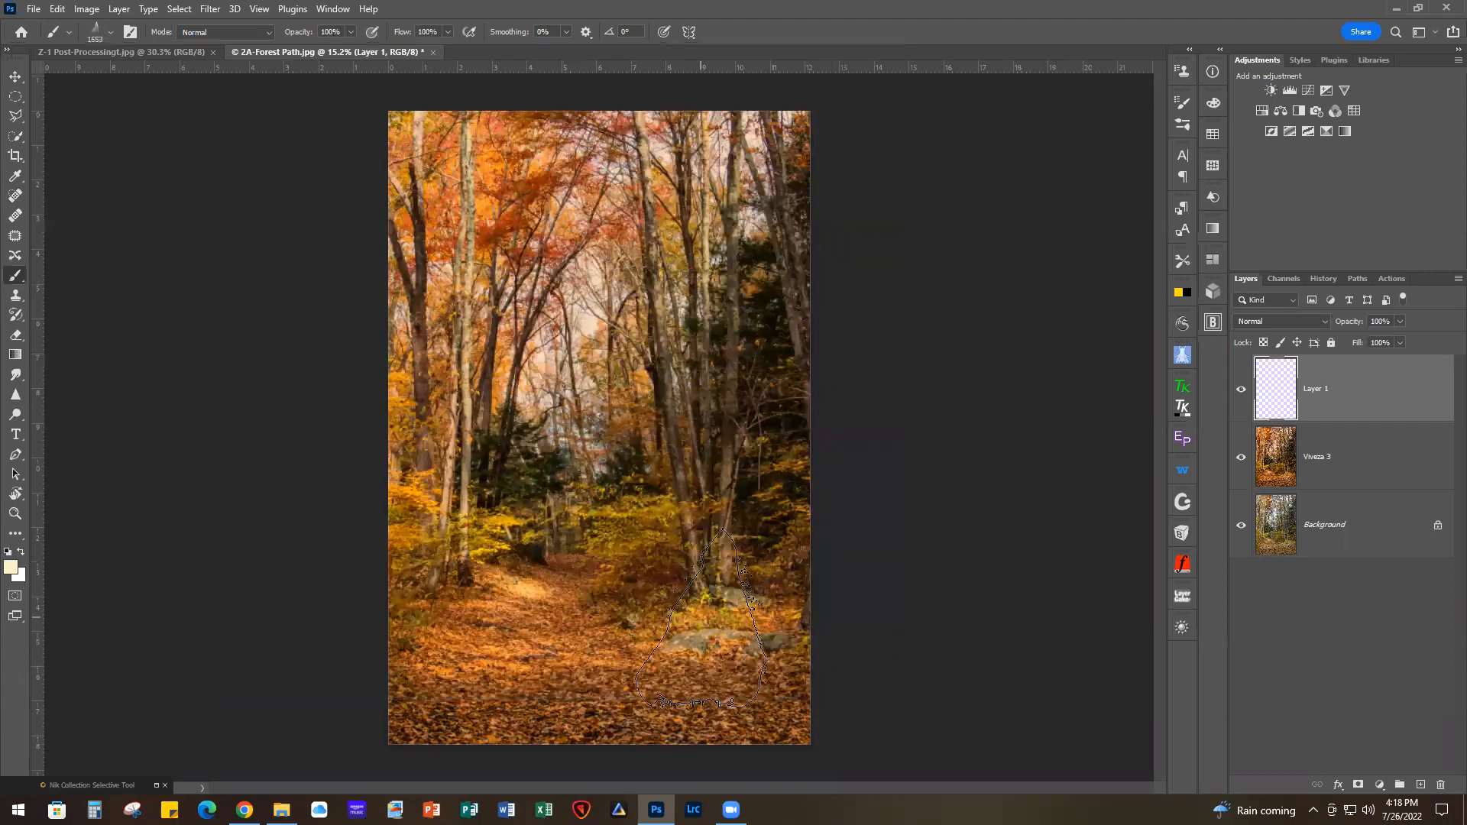
# Confirm pale yellow #fcf4c4 as the foreground color and enlarge the light-beam brush to 1600 px
pyautogui.click(11, 567)
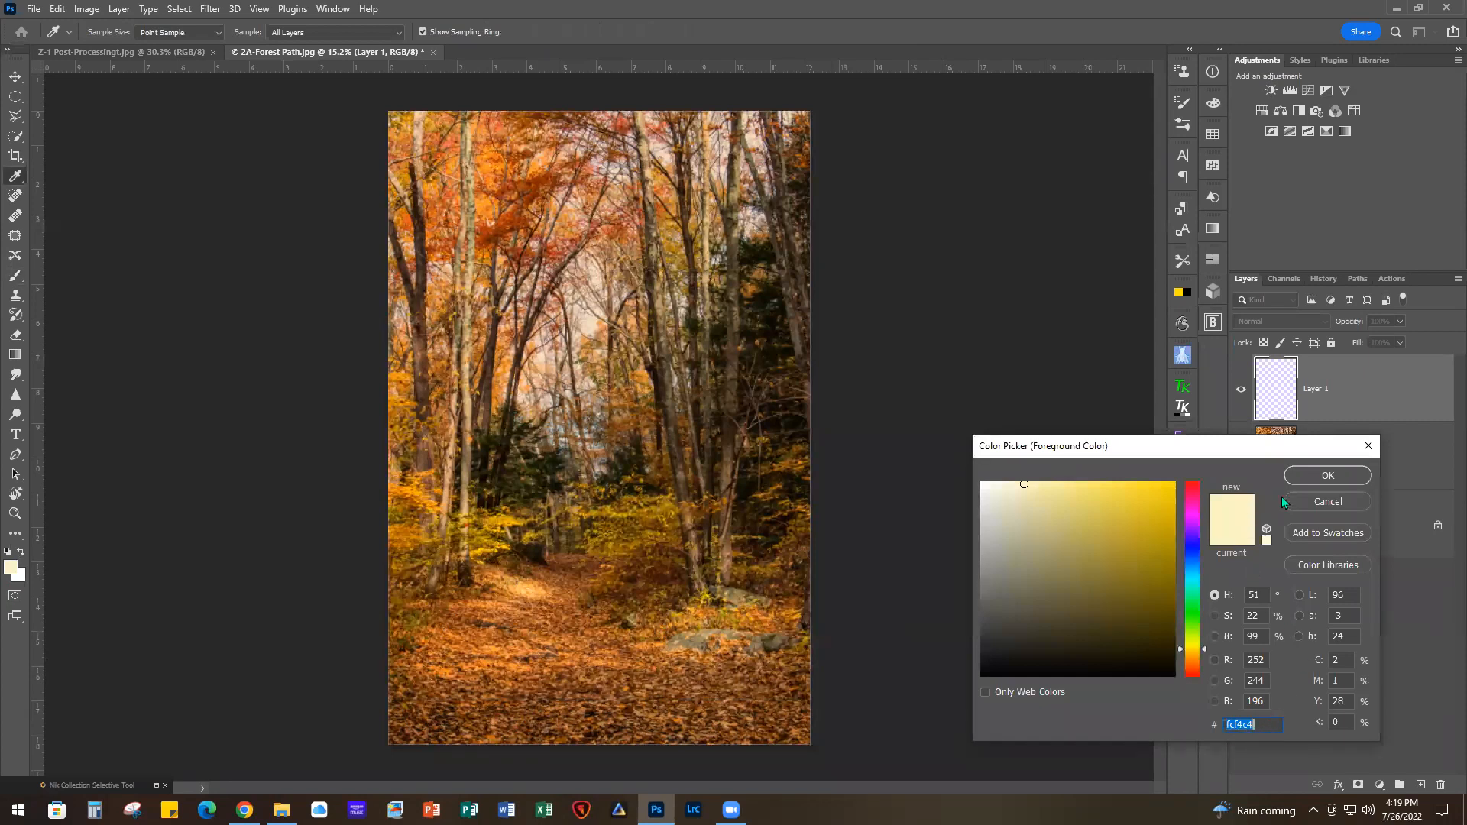
pyautogui.click(1328, 476)
pyautogui.press('b')
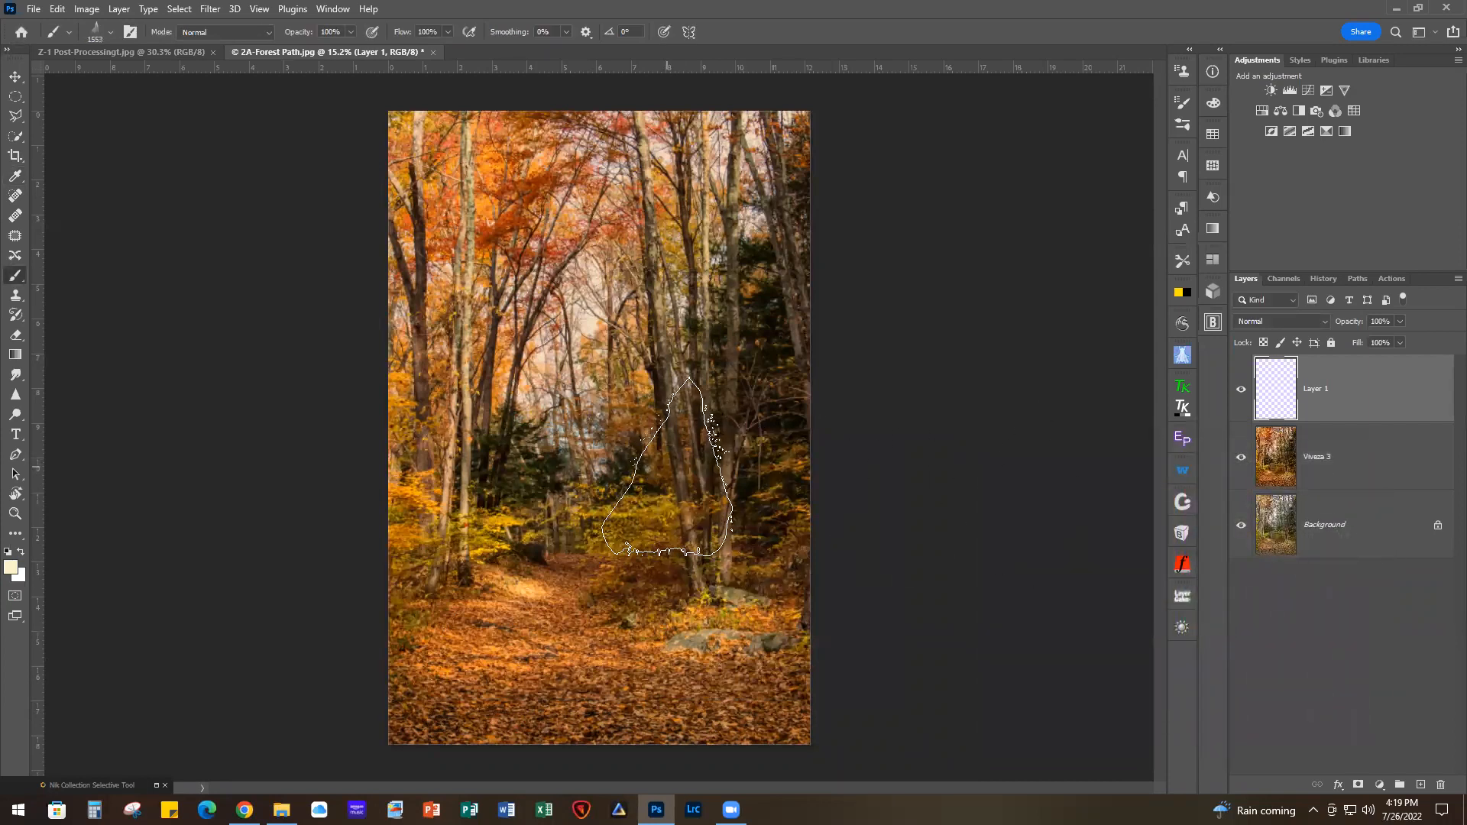
pyautogui.press(']')
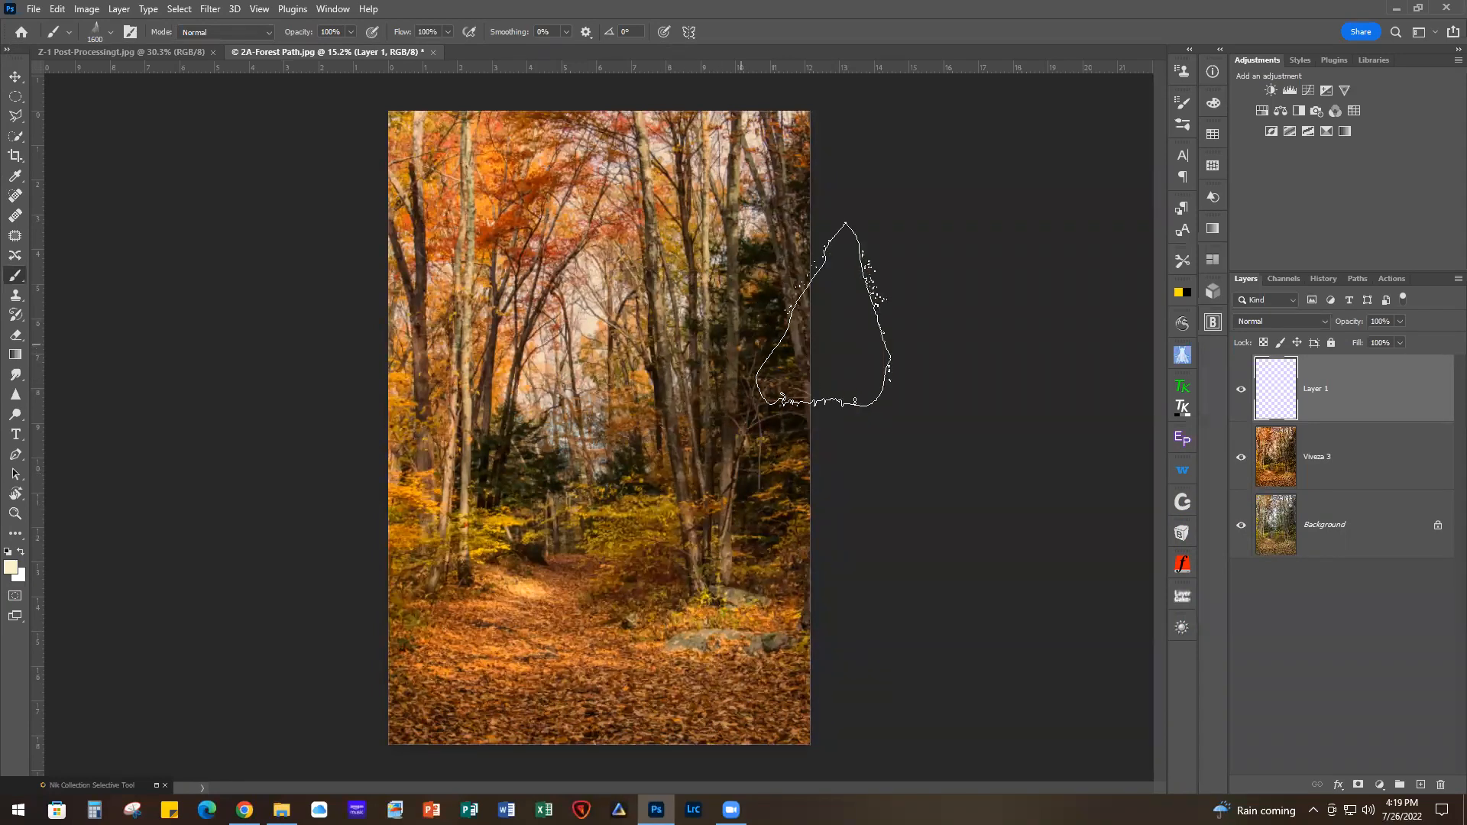
pyautogui.click(1183, 125)
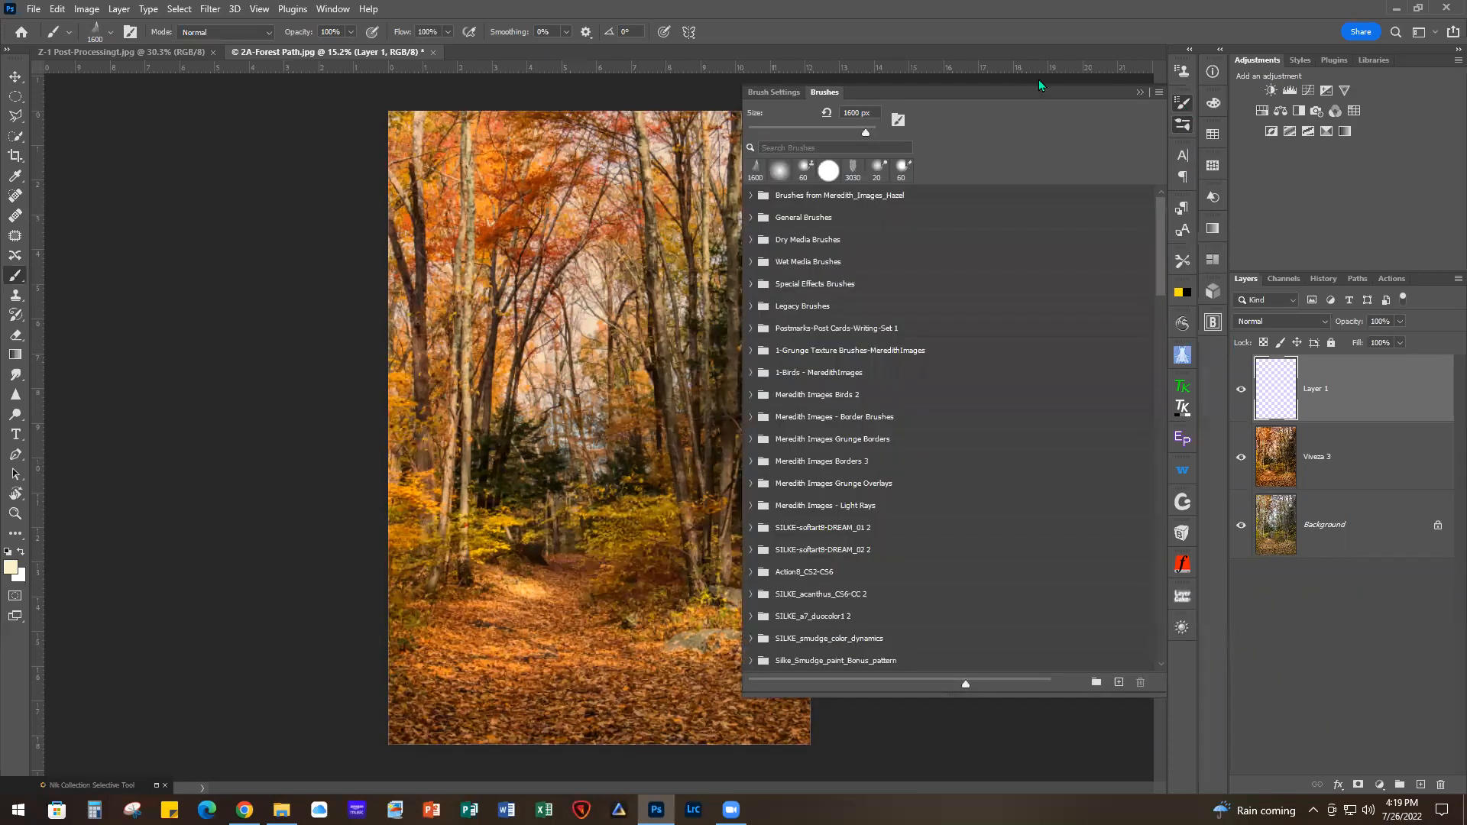
pyautogui.click(1182, 102)
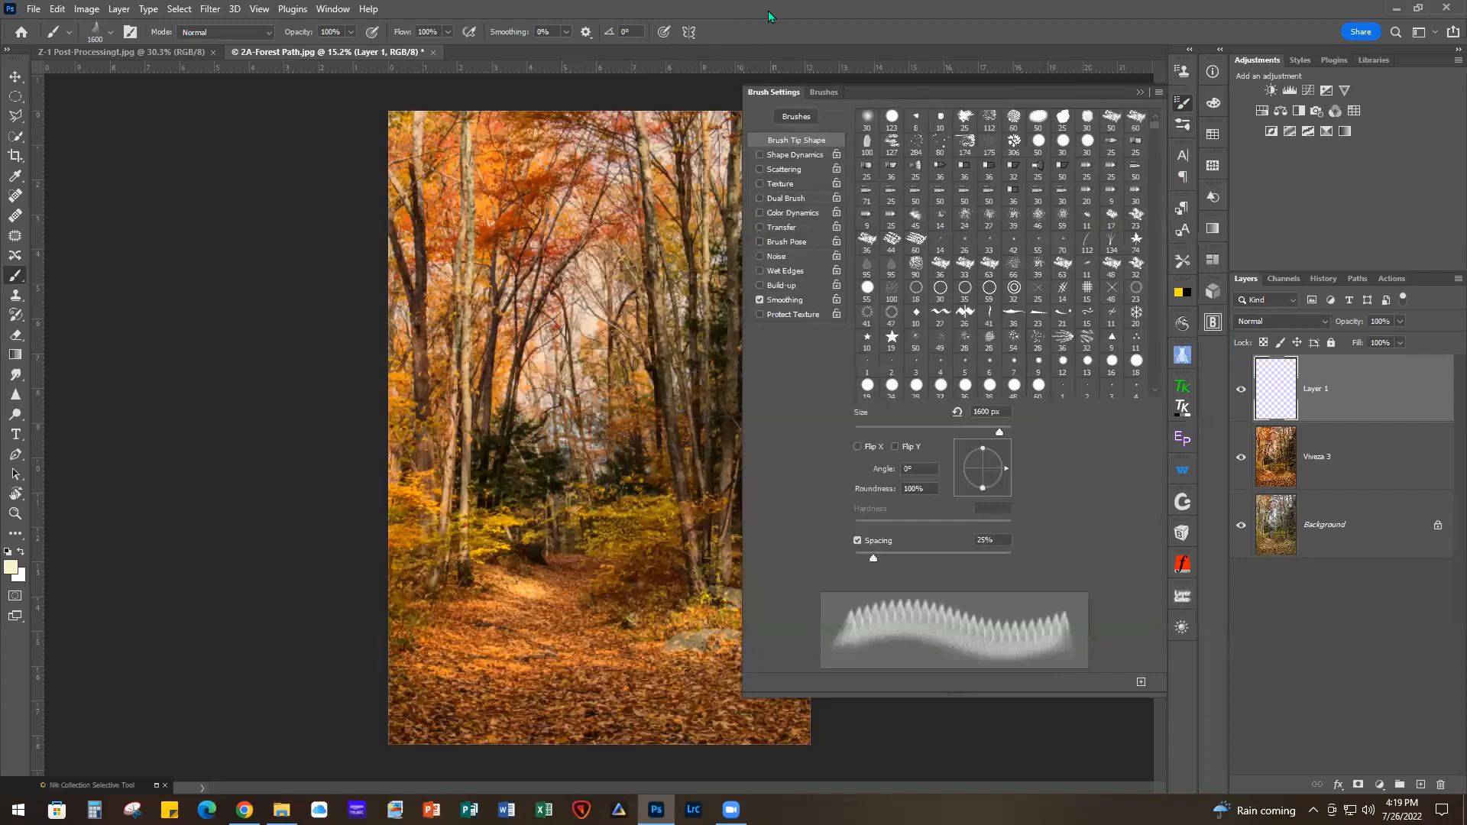
pyautogui.click(1137, 90)
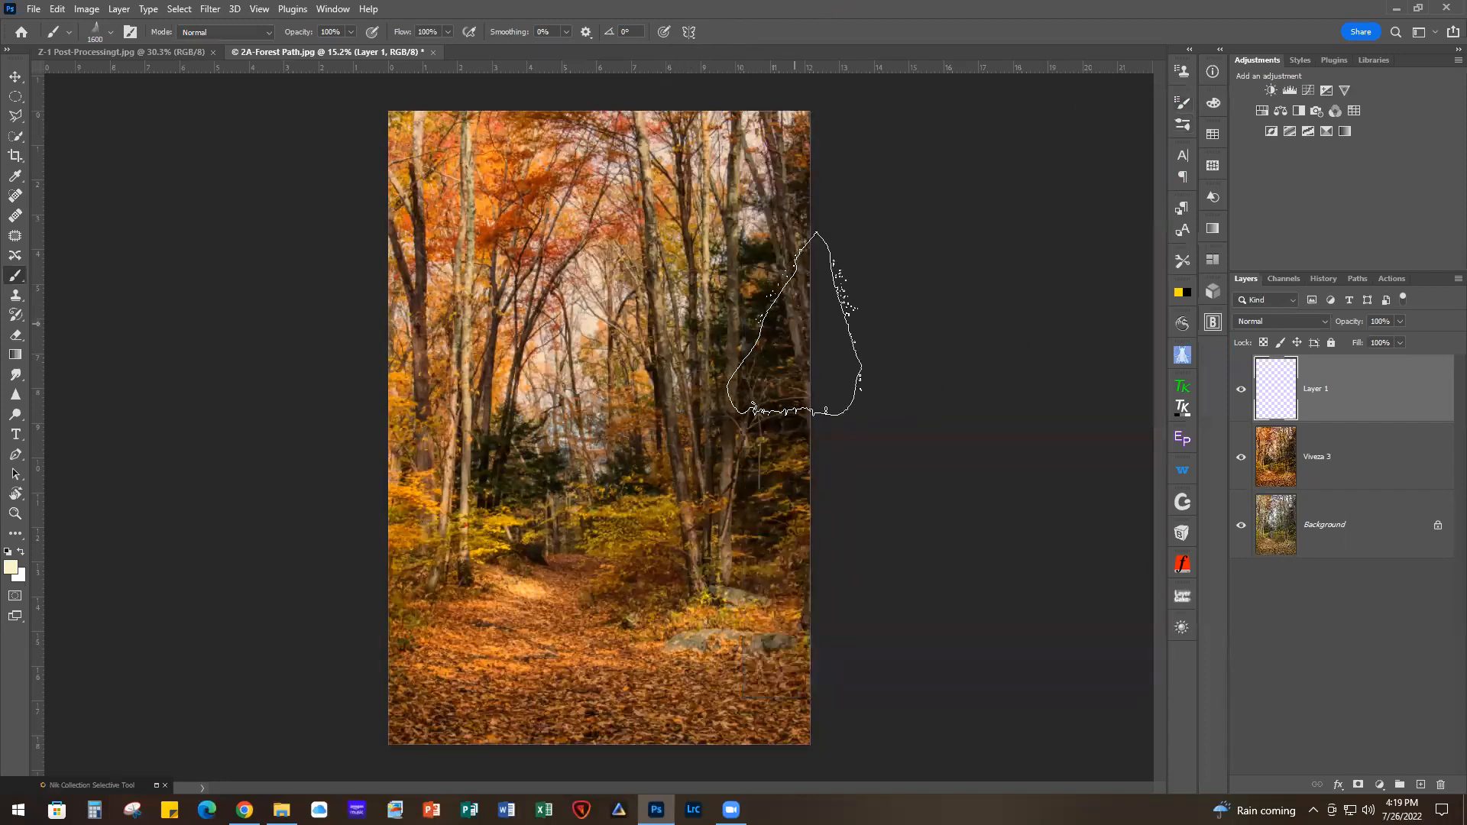
# Rotate the light-beam brush tip to an angle of -15°
pyautogui.press('Right')
pyautogui.press('Right')
pyautogui.press('Right')
pyautogui.press('Right')
pyautogui.press('Right')
pyautogui.press('Right')
pyautogui.press('Right')
pyautogui.press('Right')
pyautogui.press('Right')
pyautogui.press('Right')
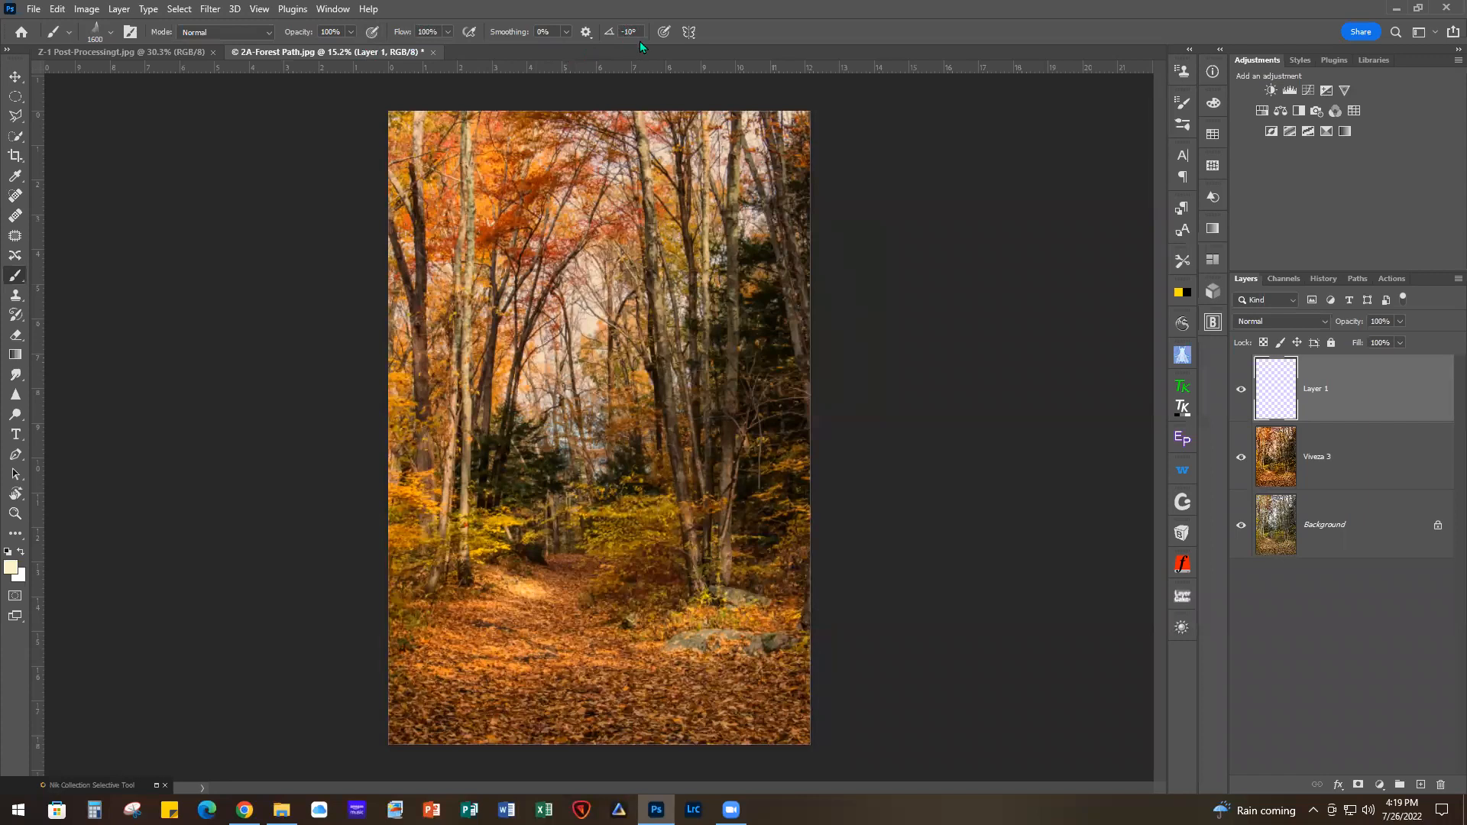
pyautogui.press('Right')
pyautogui.press('Right')
pyautogui.press('Right')
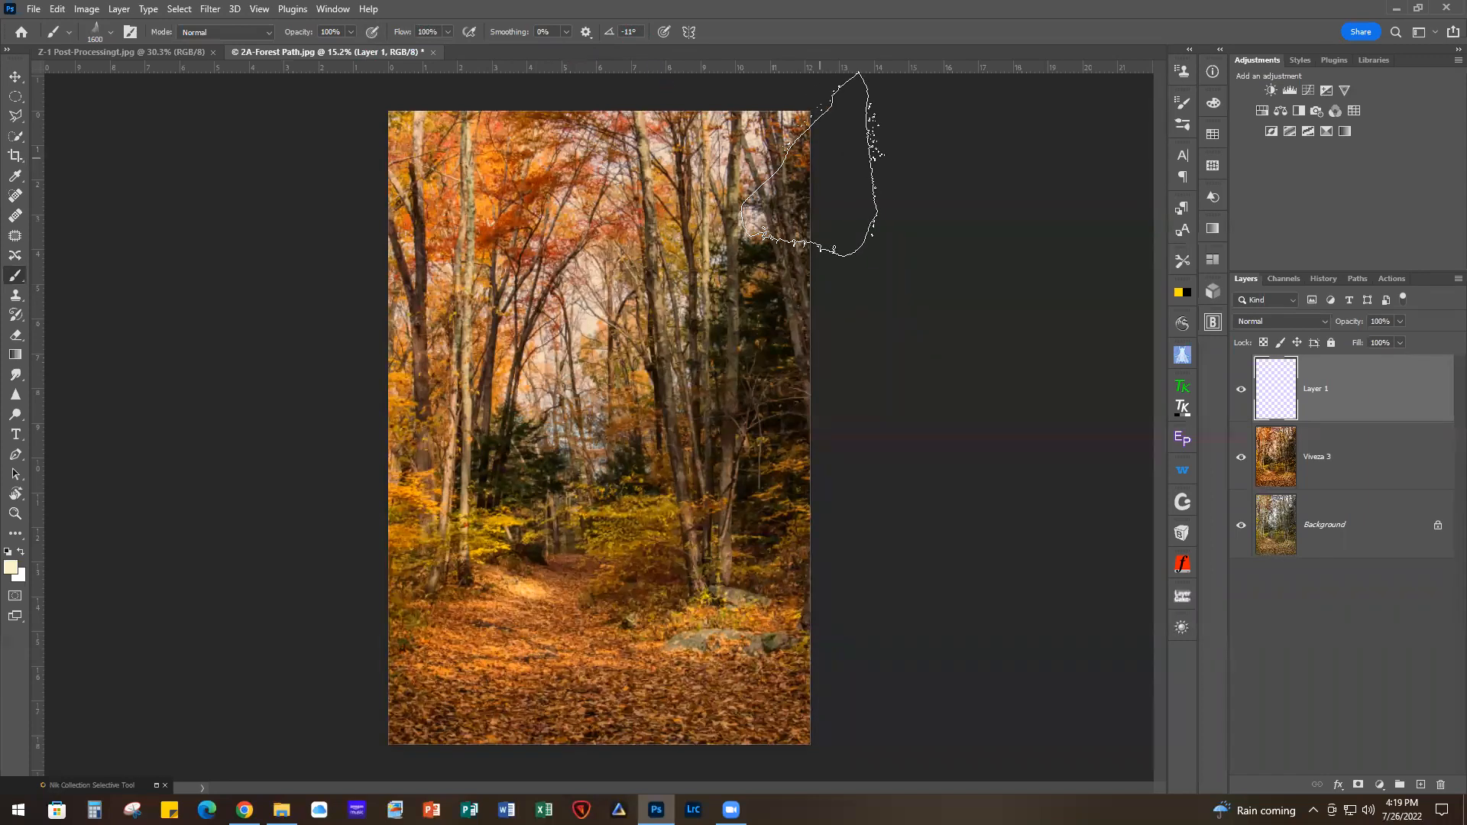
pyautogui.press('Right')
pyautogui.press('Right')
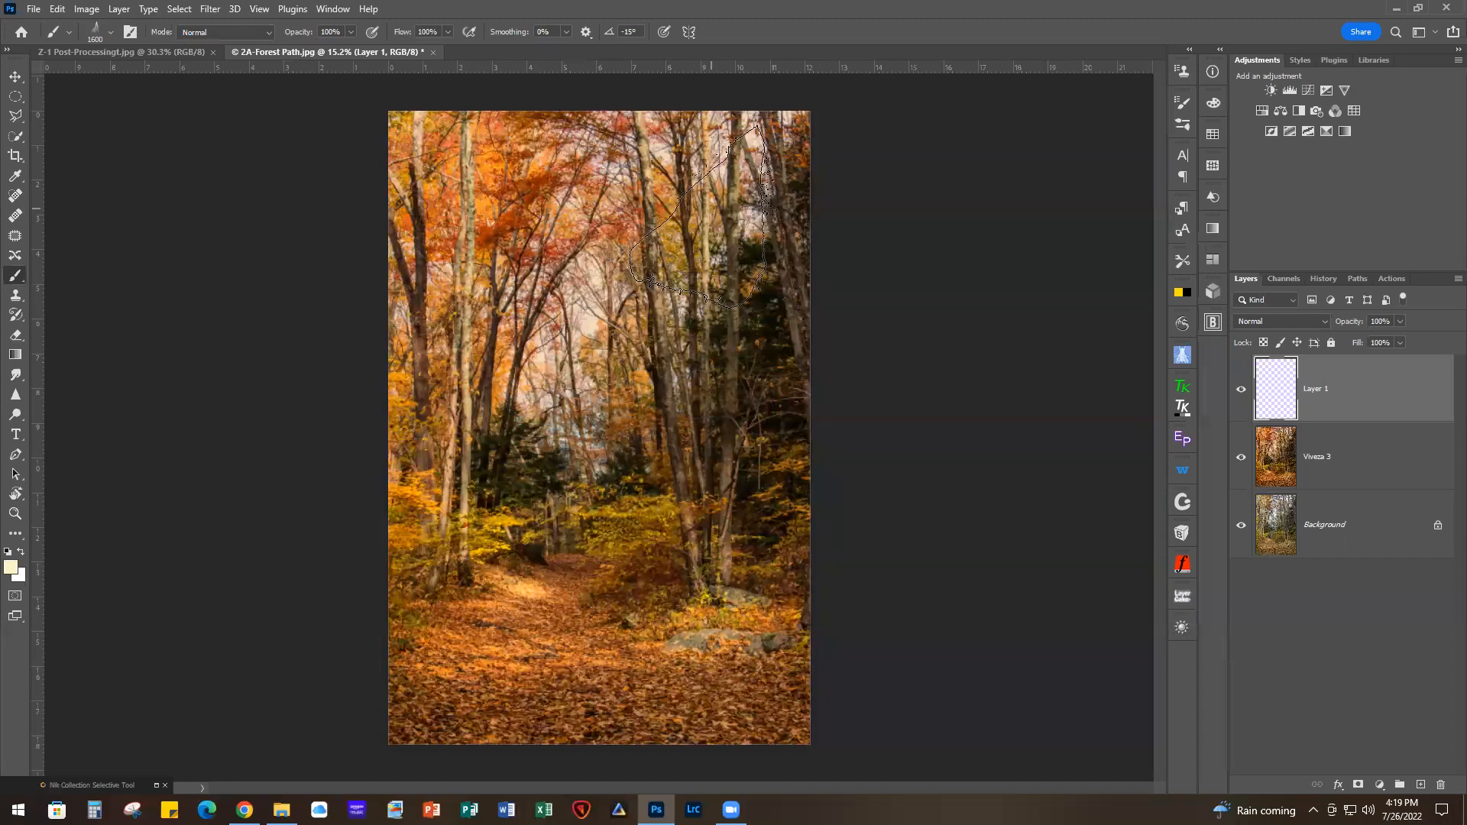
# Paint one light beam over the upper-right trees on Layer 1 and set the layer's blend mode to Screen
pyautogui.click(697, 214)
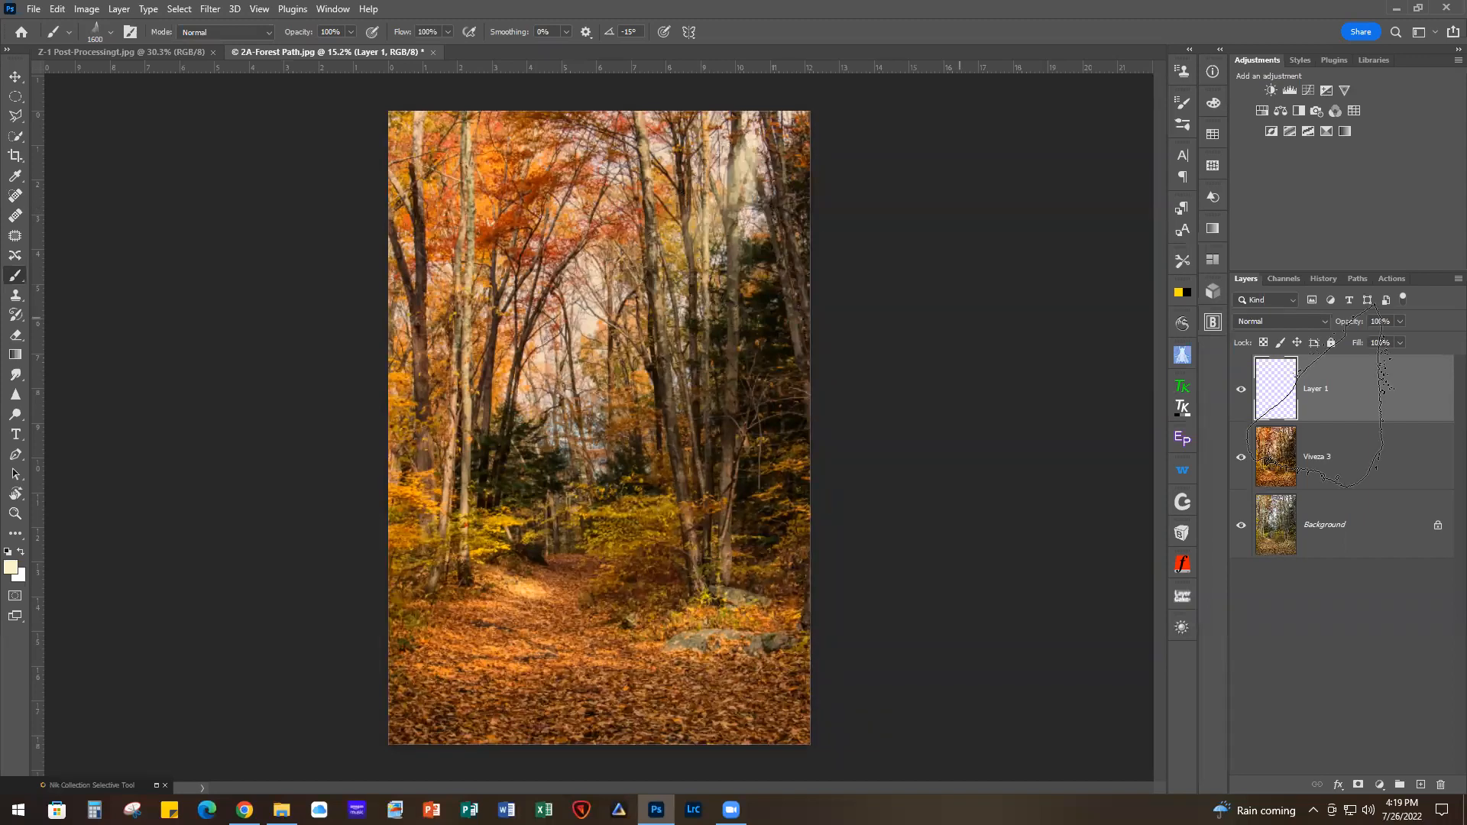
pyautogui.click(1281, 321)
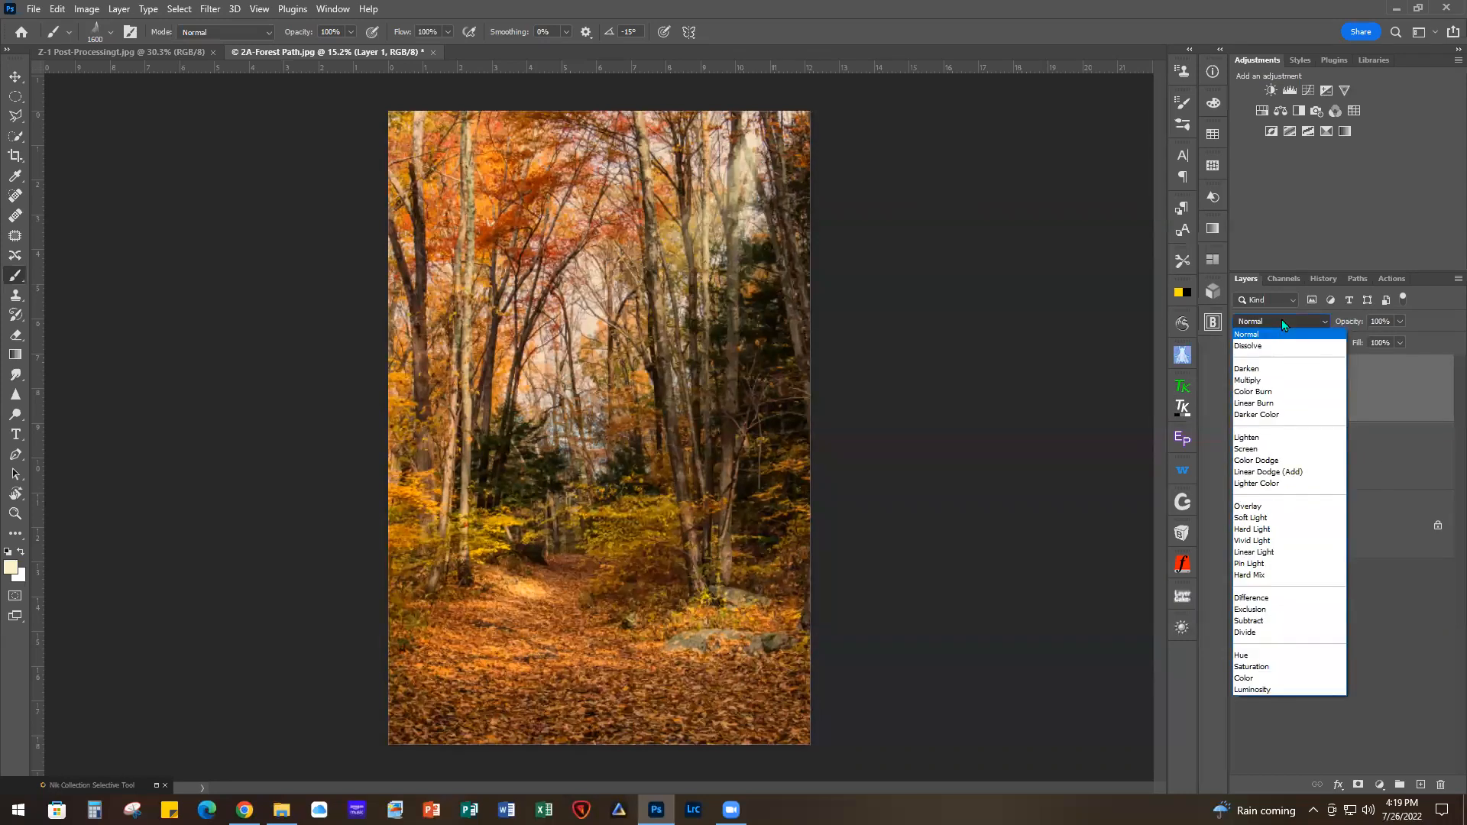
pyautogui.click(1254, 450)
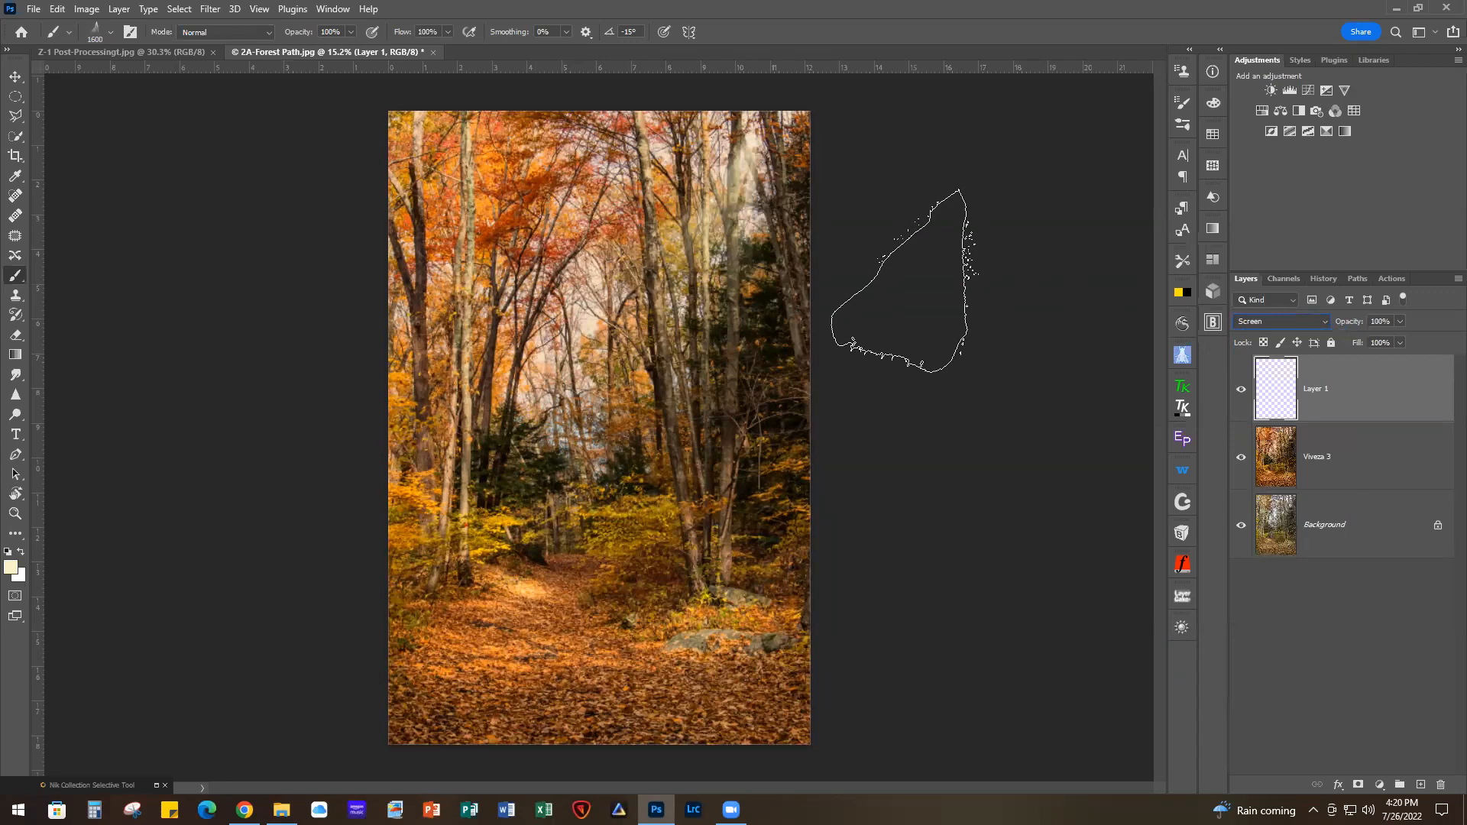
# Transform the light beam without keeping proportions, stretching it down to about 270% height and outward to about 204% width
pyautogui.hotkey('ctrl', 't')
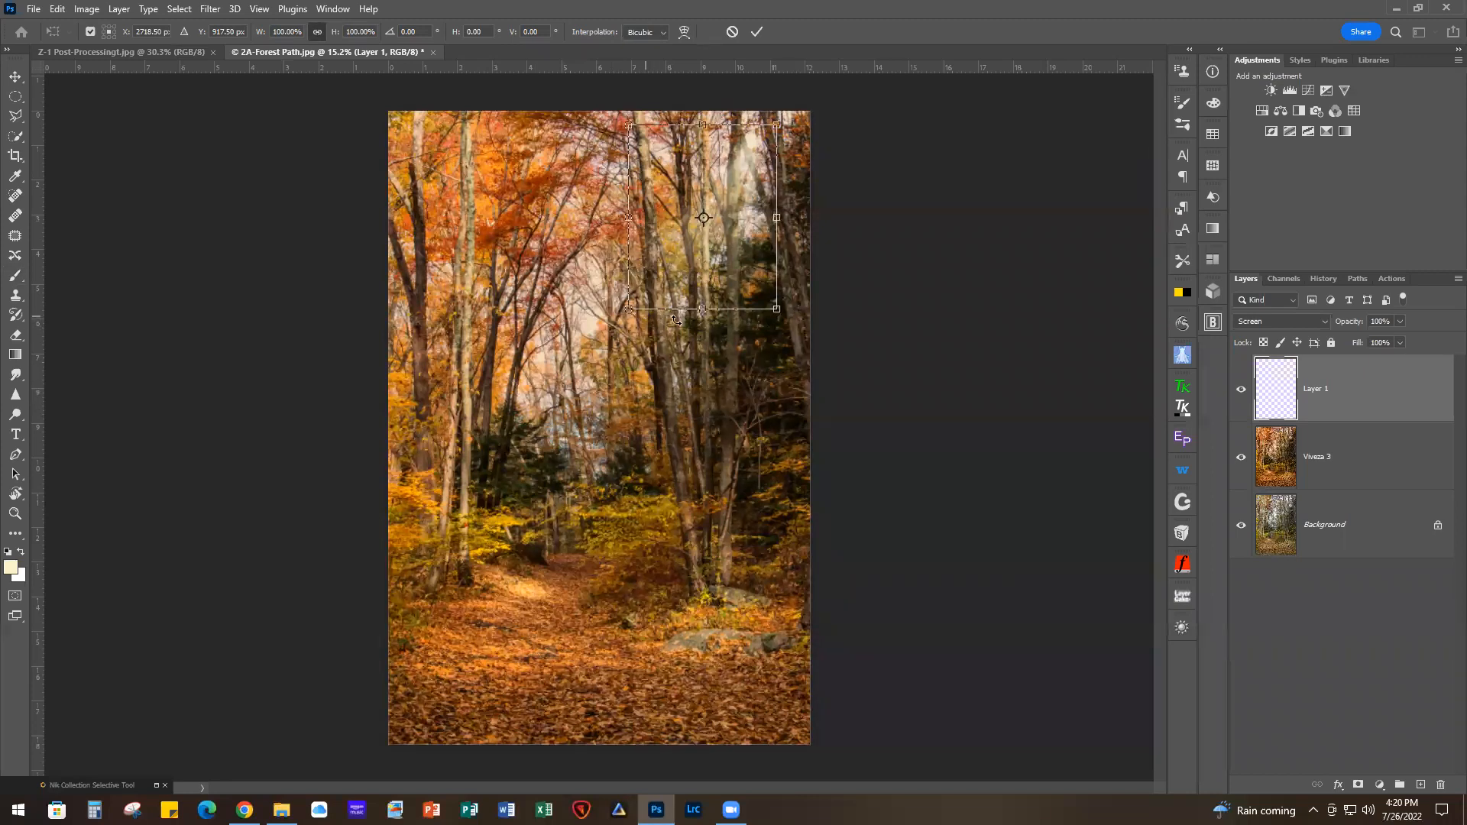
pyautogui.moveTo(701, 309); pyautogui.dragTo(717, 641)
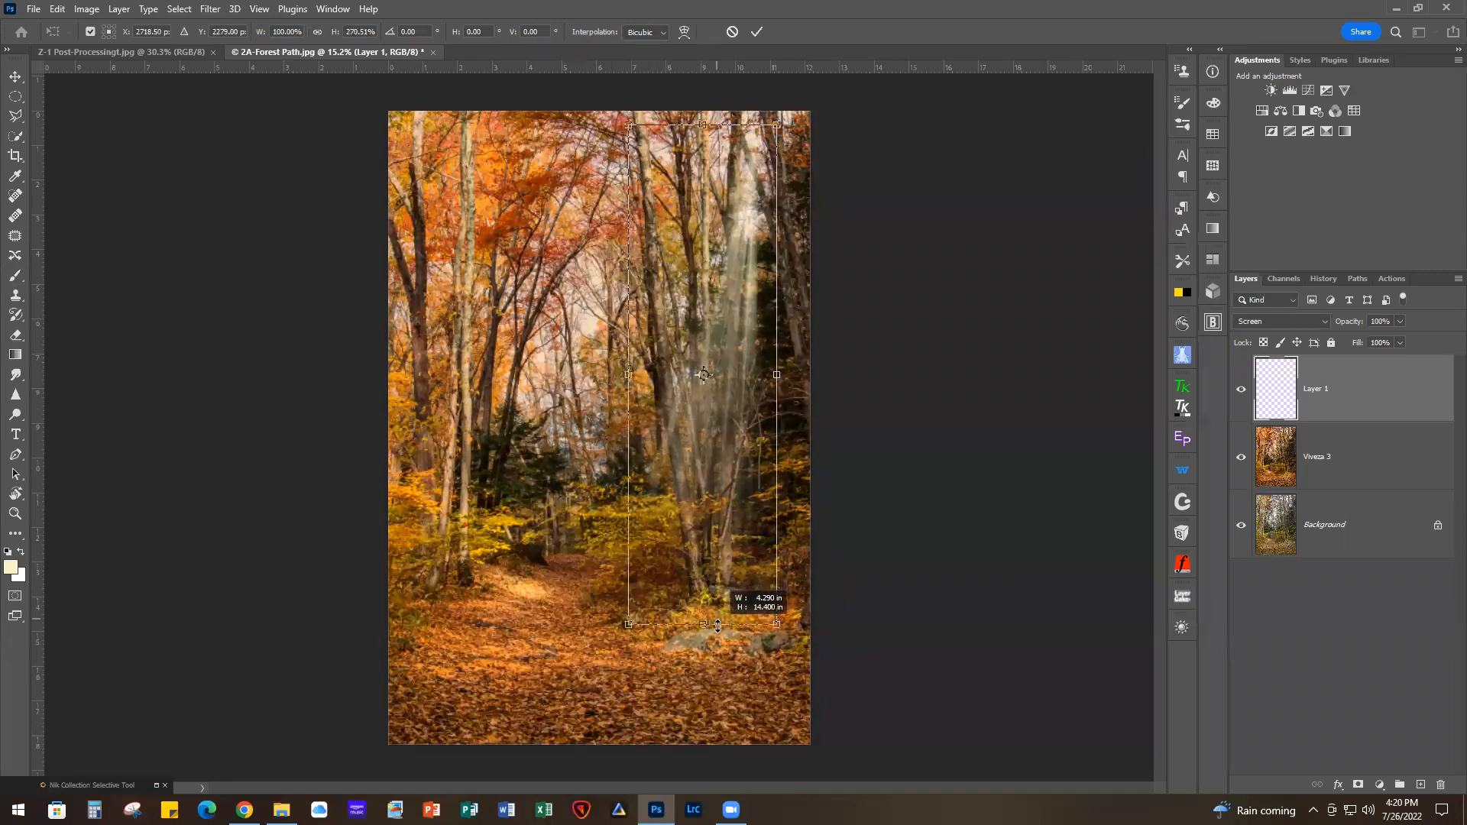
pyautogui.moveTo(623, 381); pyautogui.dragTo(472, 390)
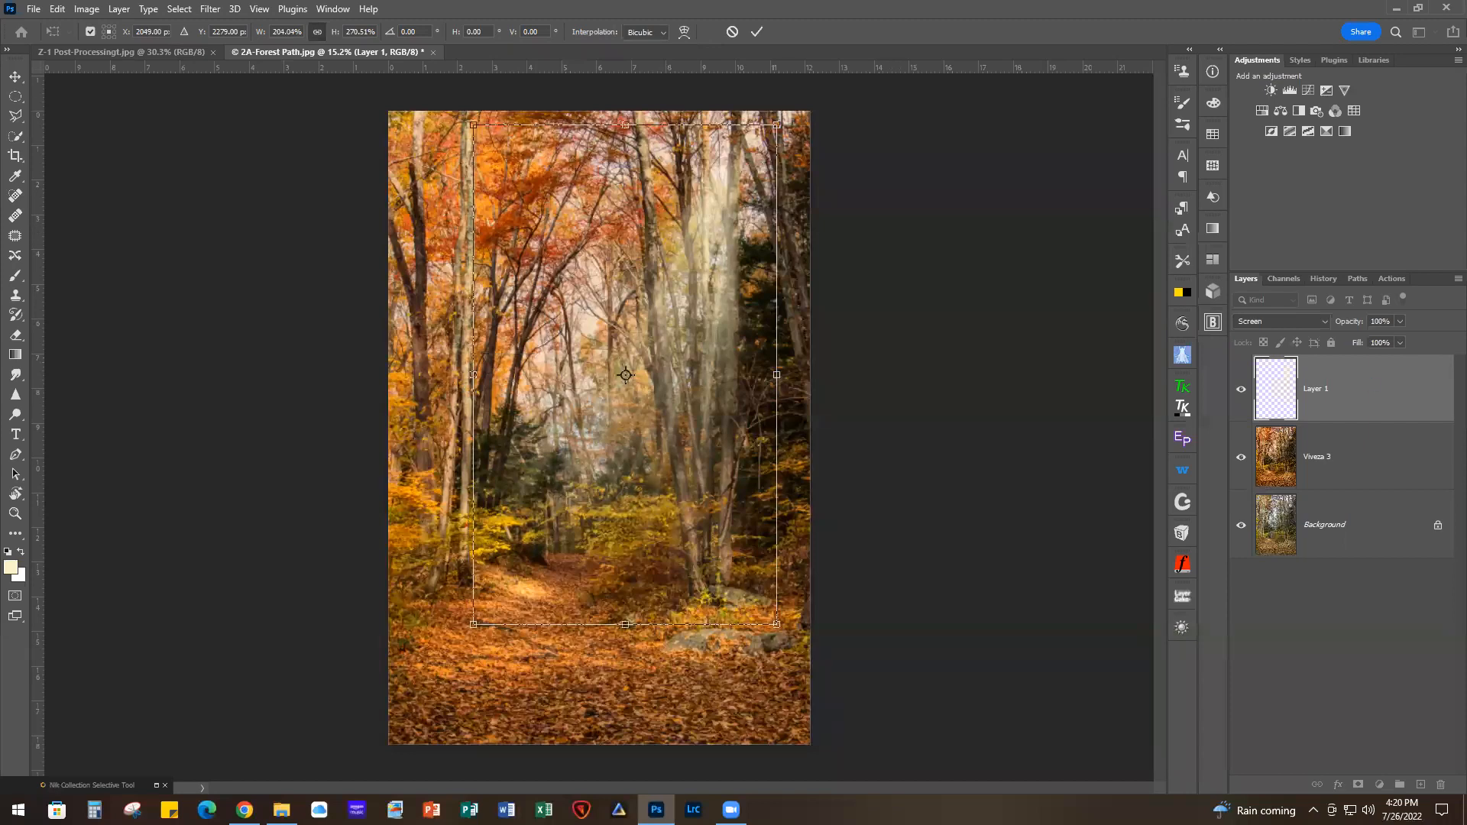
# Lower Layer 1's opacity to 70% and commit the light beam's transform
pyautogui.click(1401, 319)
pyautogui.moveTo(1403, 341); pyautogui.dragTo(1380, 342)
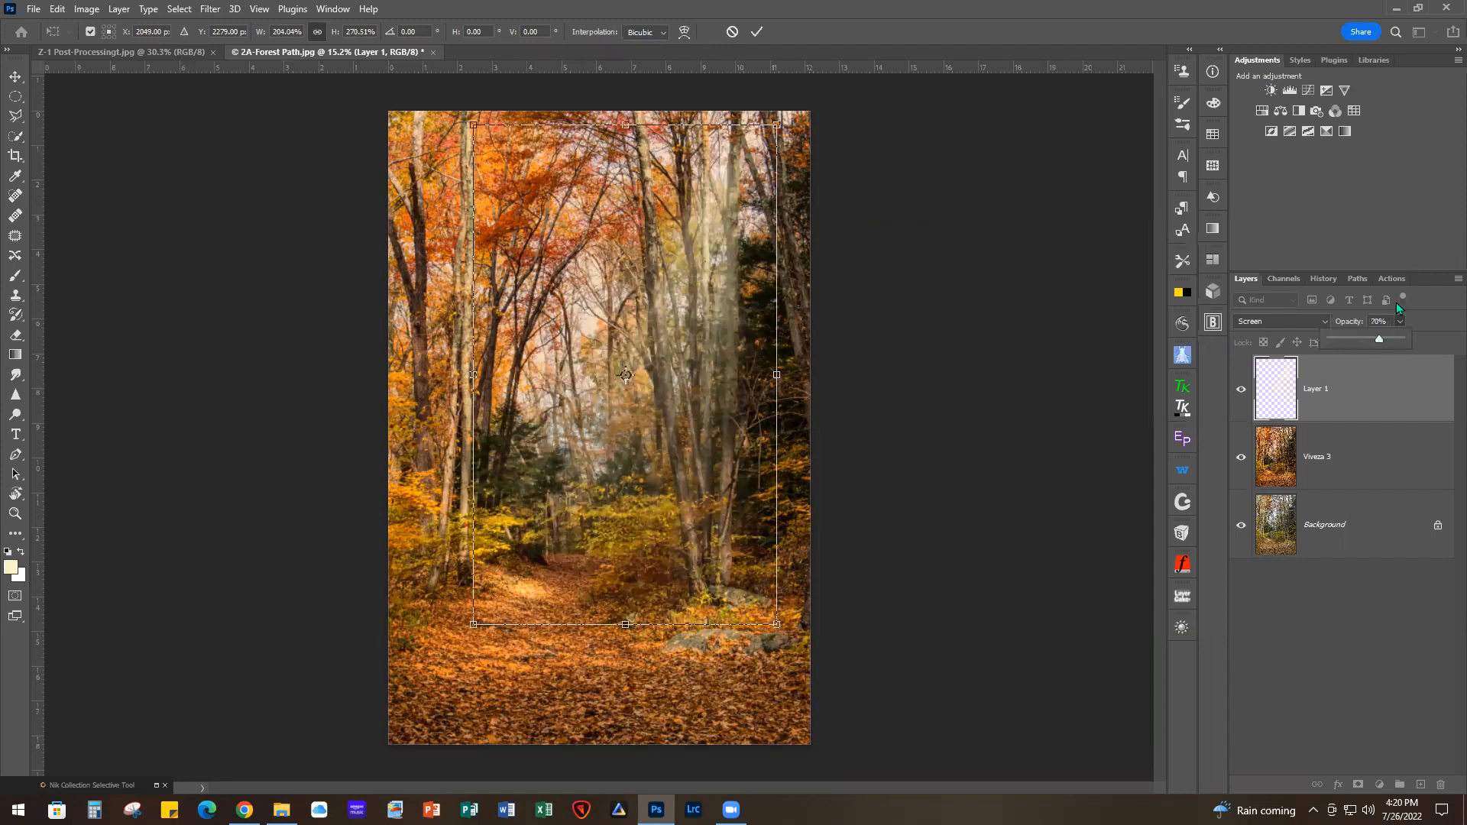
pyautogui.click(1380, 401)
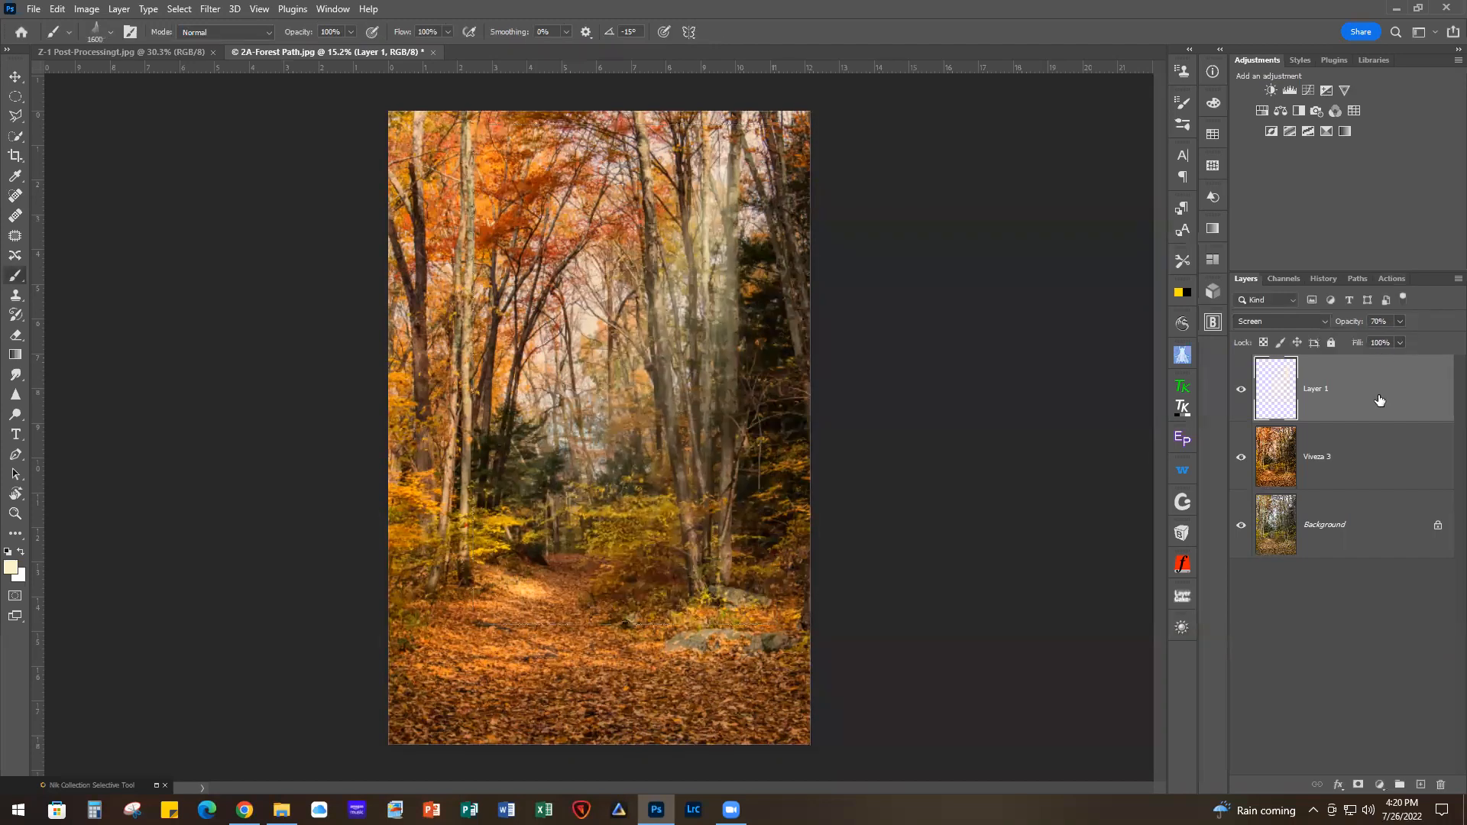
# Duplicate Layer 1 to strengthen the light beam and set the copy's opacity to 25%
pyautogui.hotkey('ctrl', 'j')
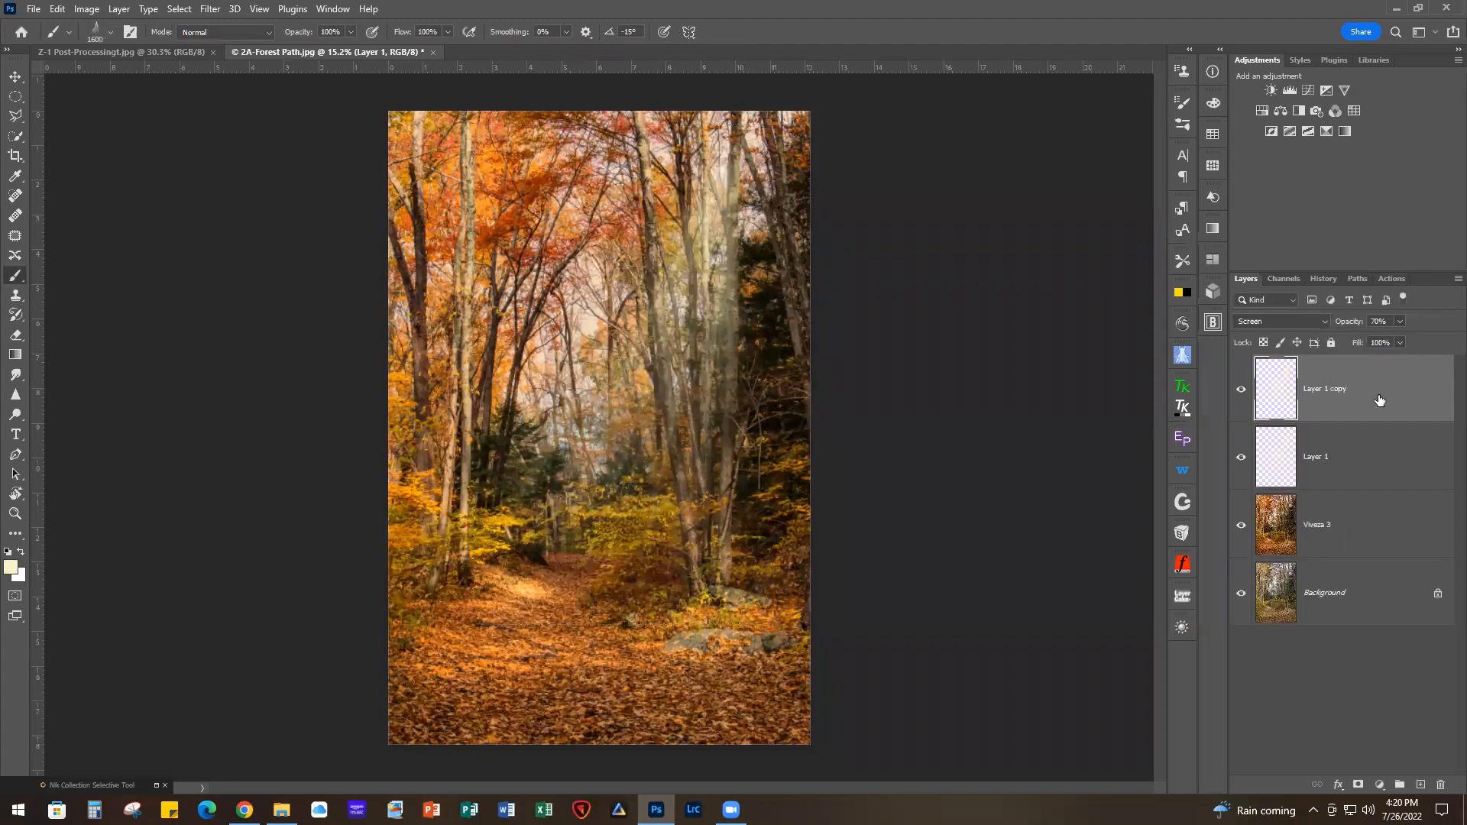
pyautogui.click(1400, 321)
pyautogui.moveTo(1400, 341); pyautogui.dragTo(1370, 344)
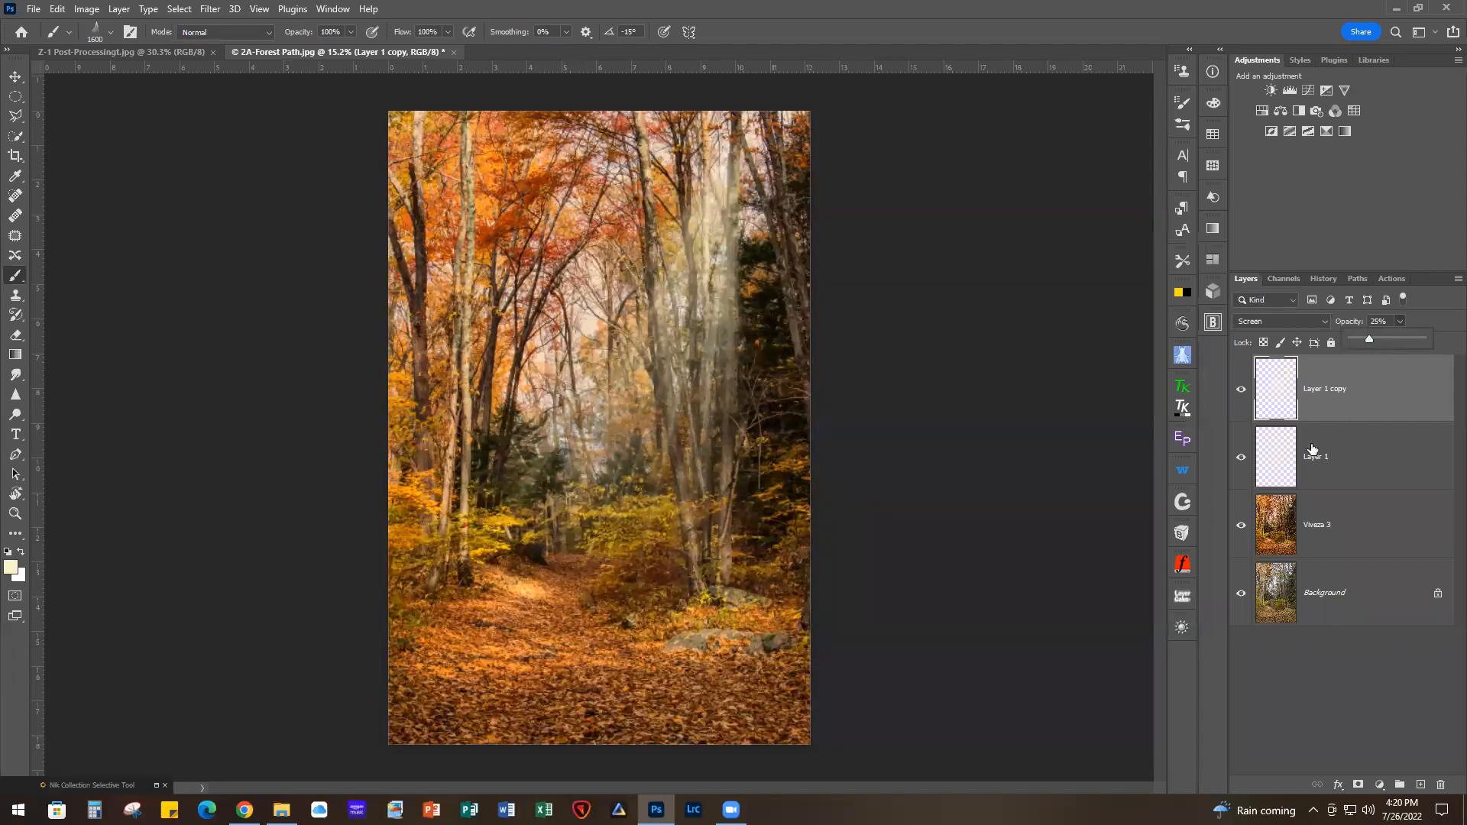
# Select both light-beam layers and scale them together to about 112%, extending the beams past the image's upper edge
pyautogui.click(1387, 461)
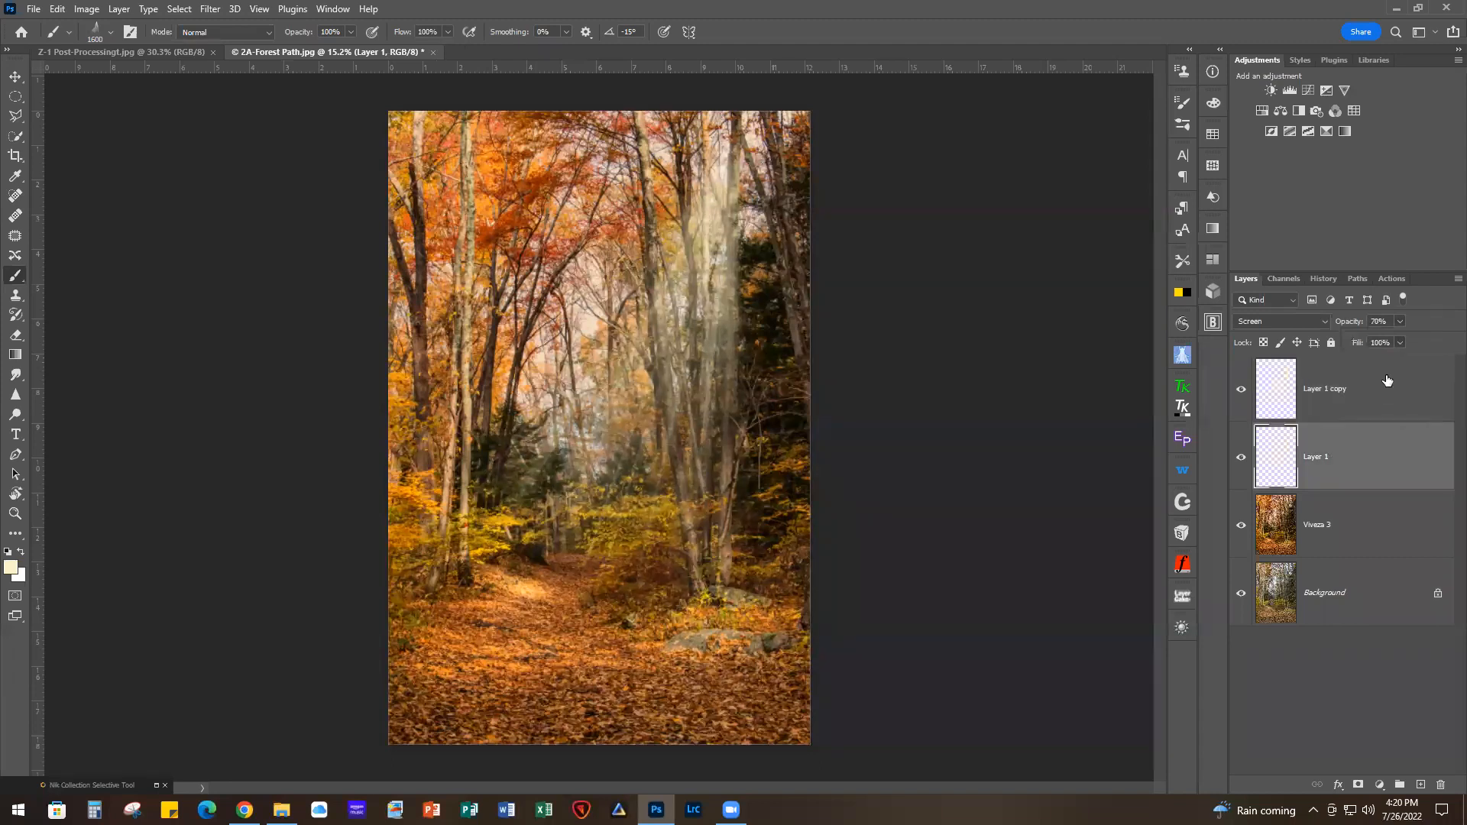
pyautogui.keyDown('shift'); pyautogui.click(1390, 386); pyautogui.keyUp('shift')
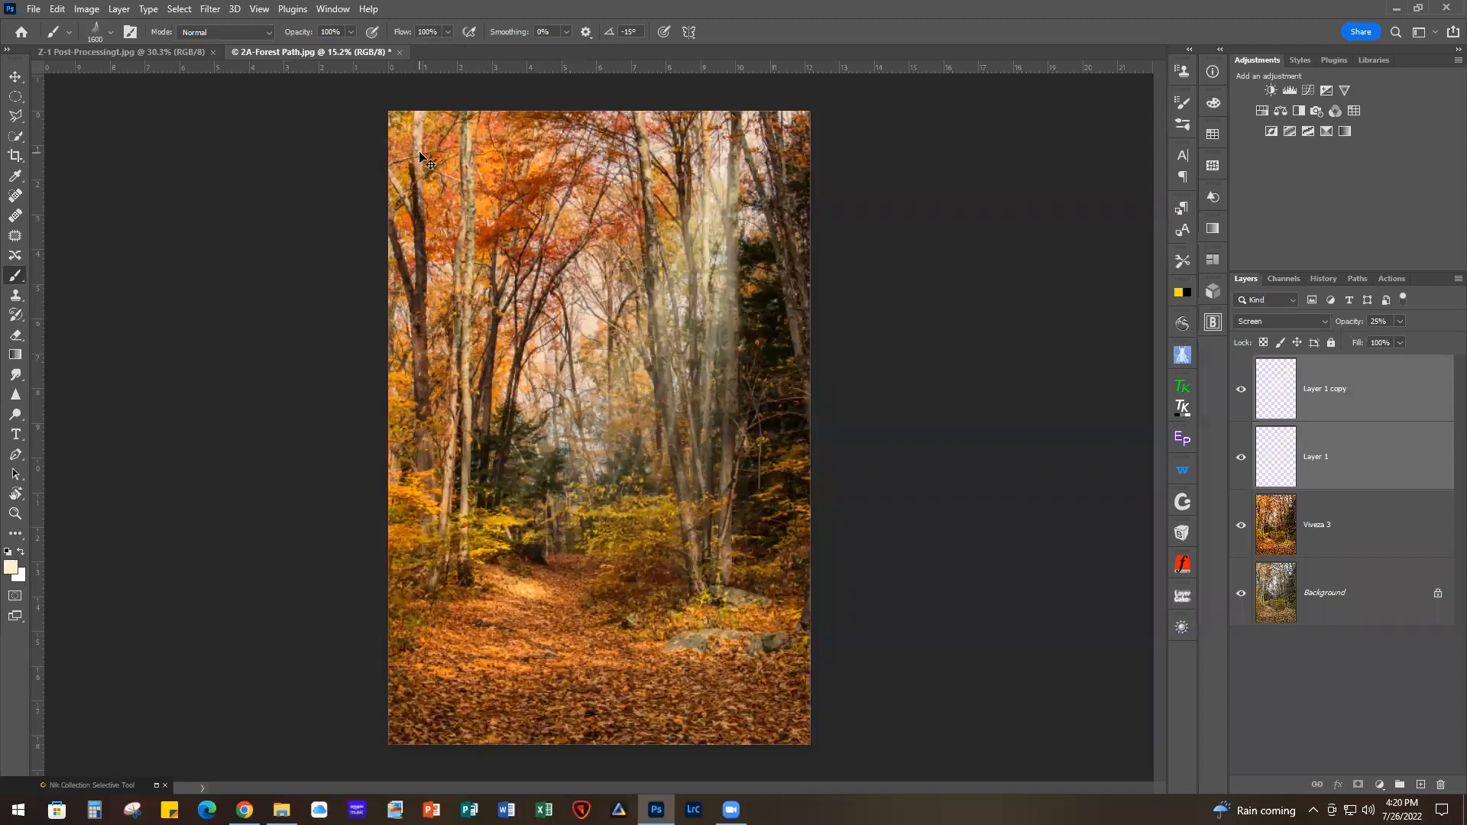
pyautogui.hotkey('ctrl', 't')
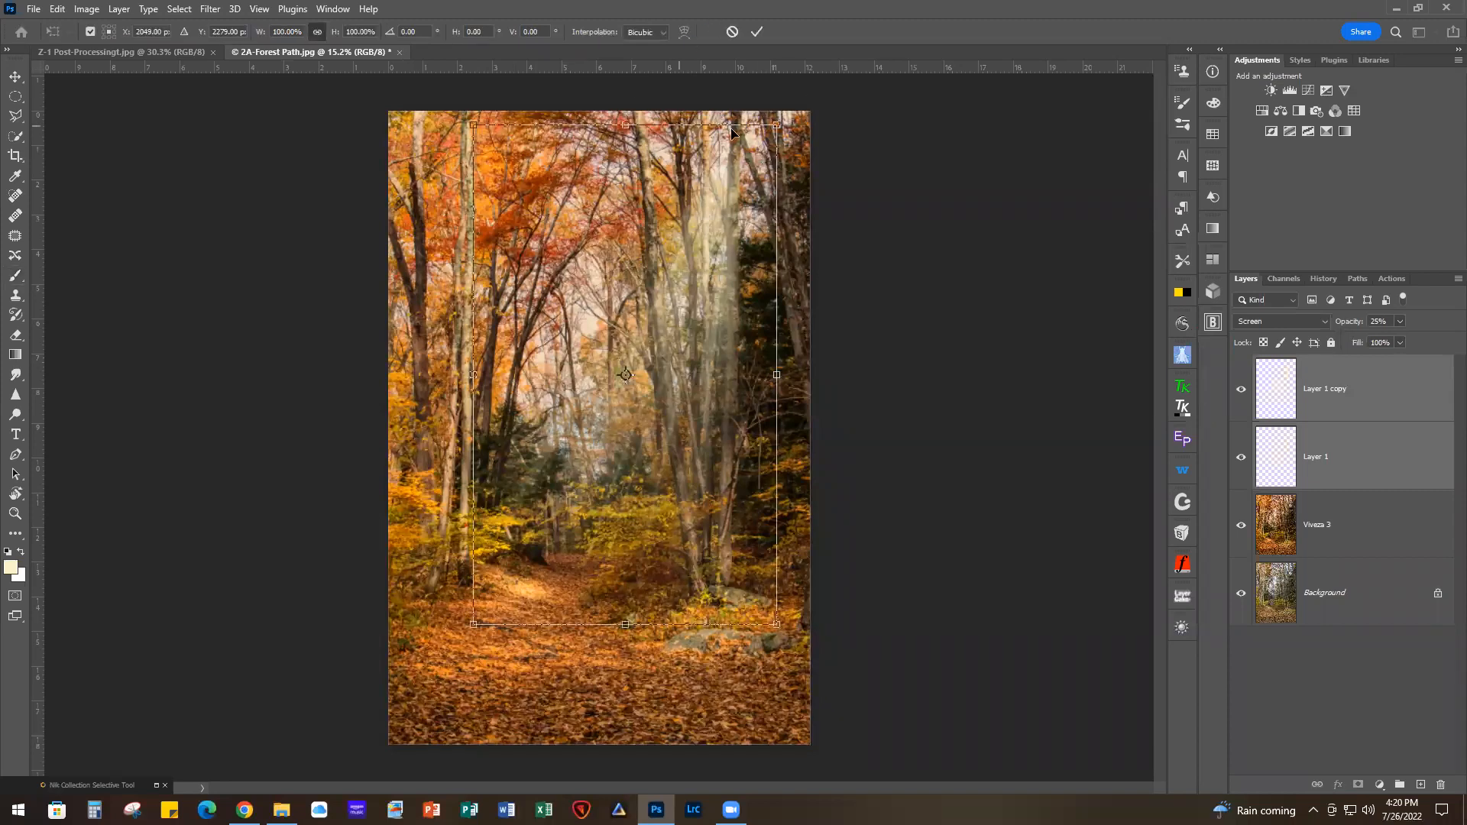
pyautogui.moveTo(626, 125); pyautogui.dragTo(628, 87)
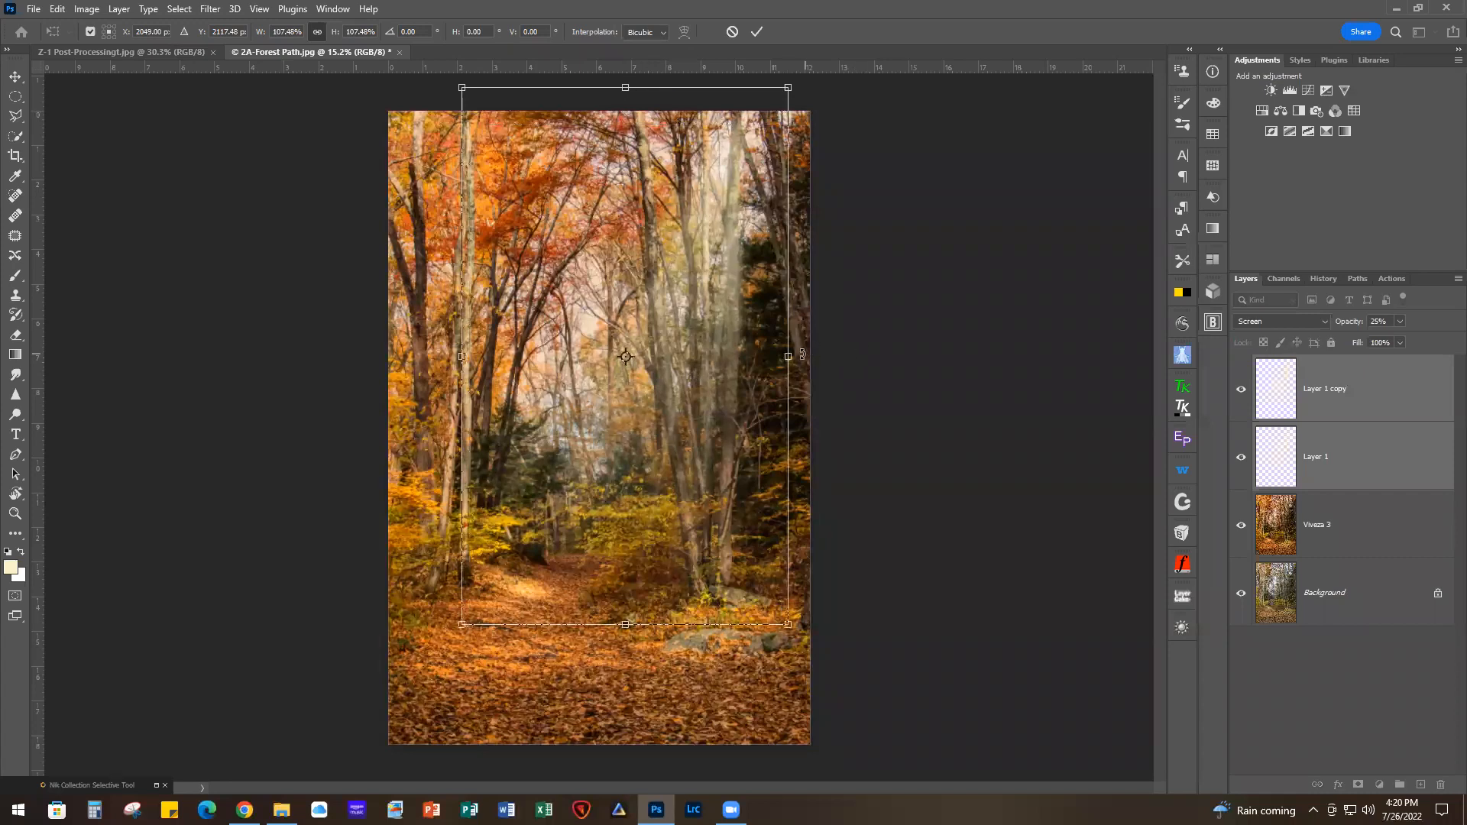
pyautogui.moveTo(788, 357); pyautogui.dragTo(803, 356)
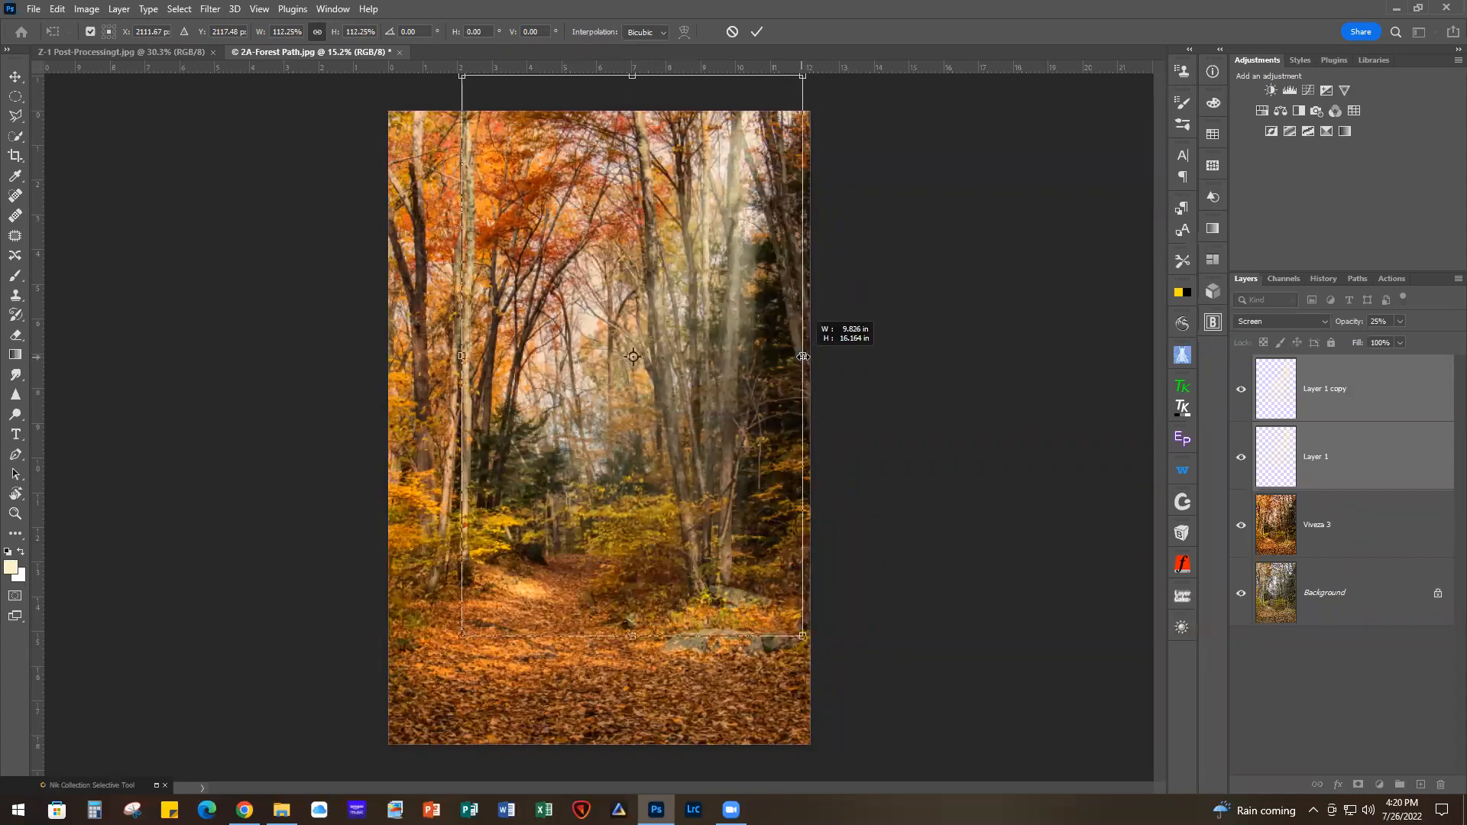
pyautogui.click(757, 31)
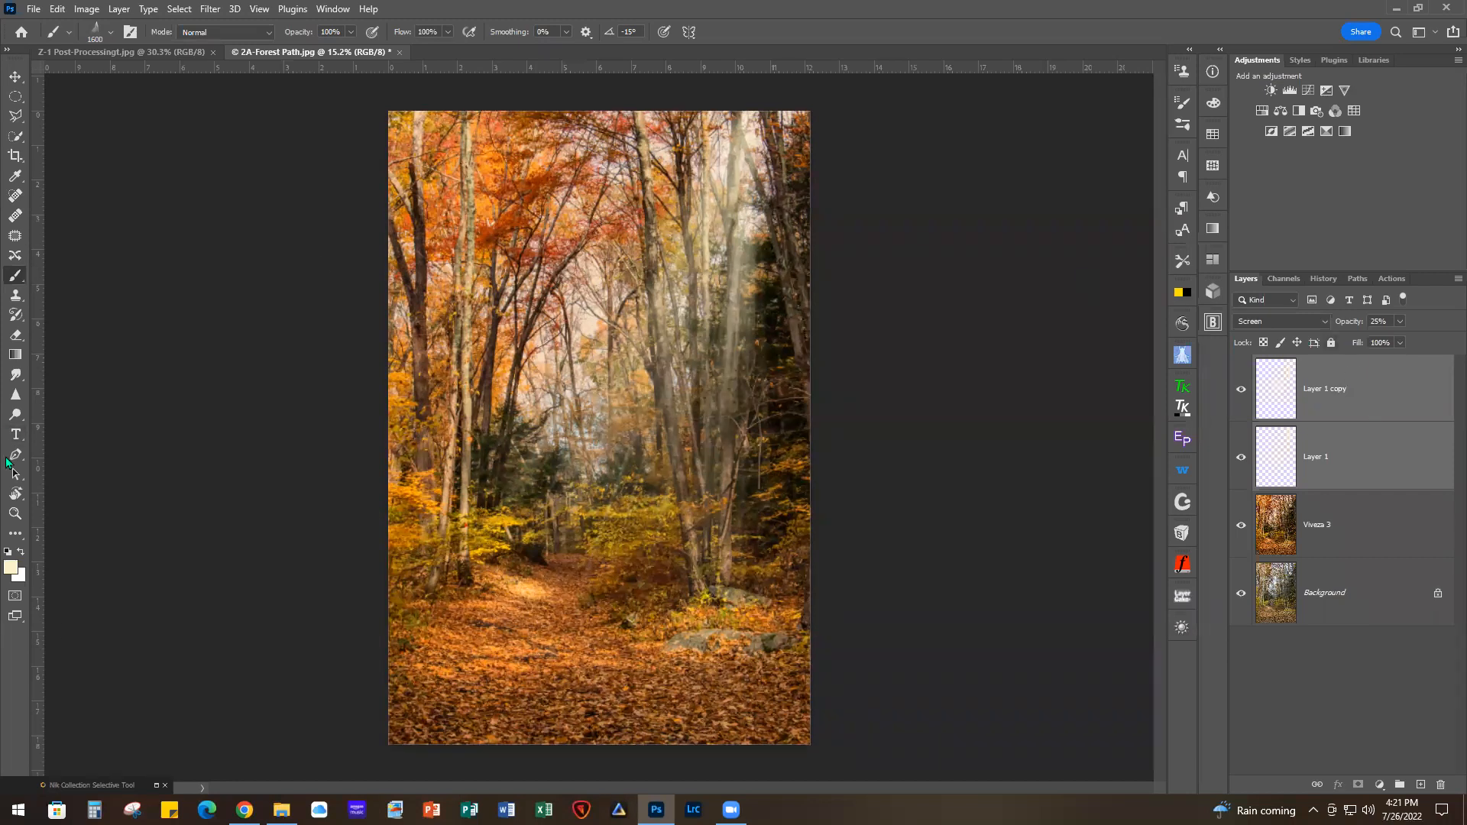
# Open the image in Color Efex Pro 5 and add the Vignette: Lens filter
pyautogui.click(158, 787)
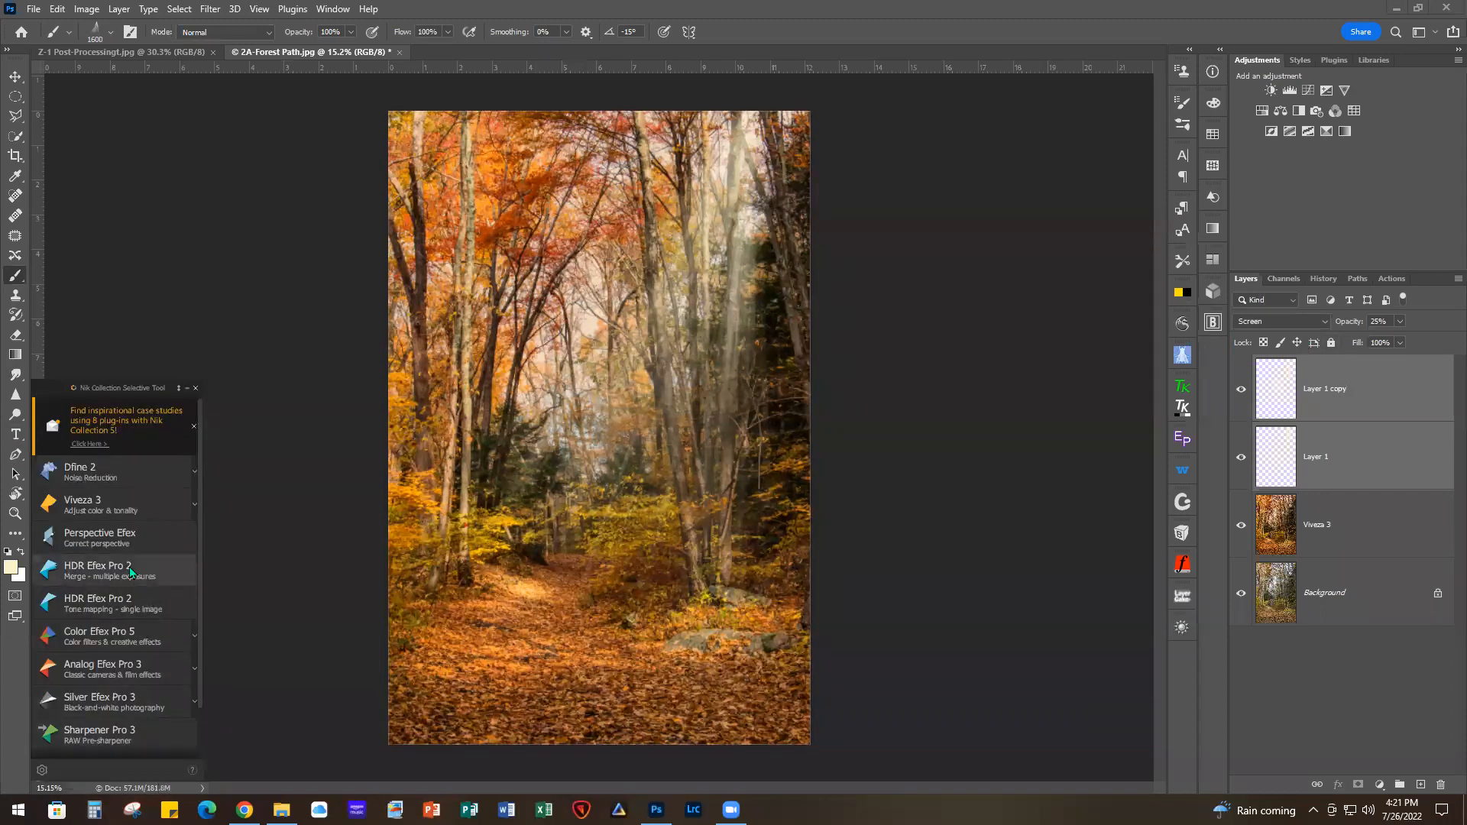
pyautogui.click(113, 634)
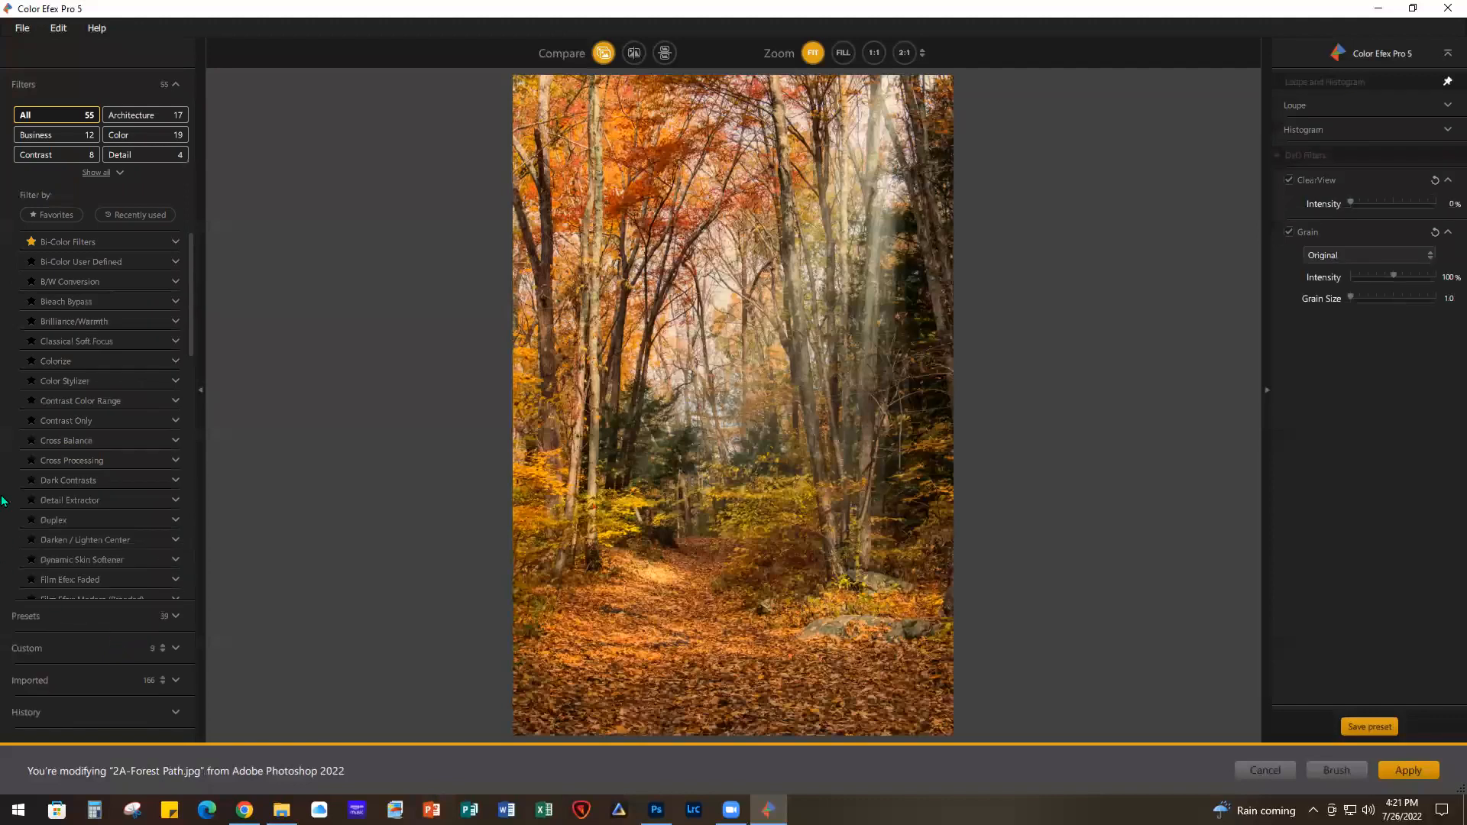
pyautogui.scroll(-10, 114, 415)
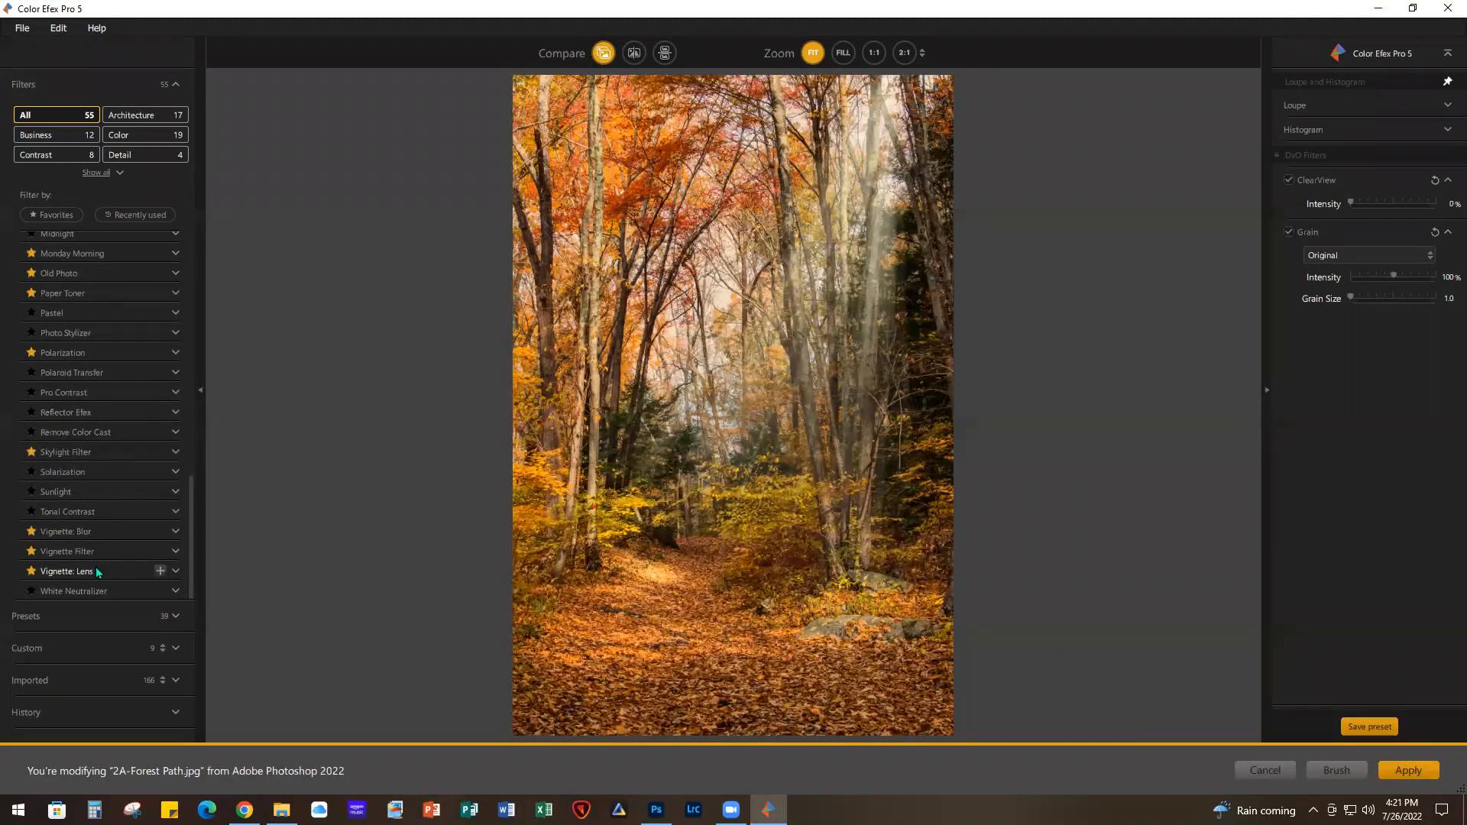
pyautogui.click(107, 571)
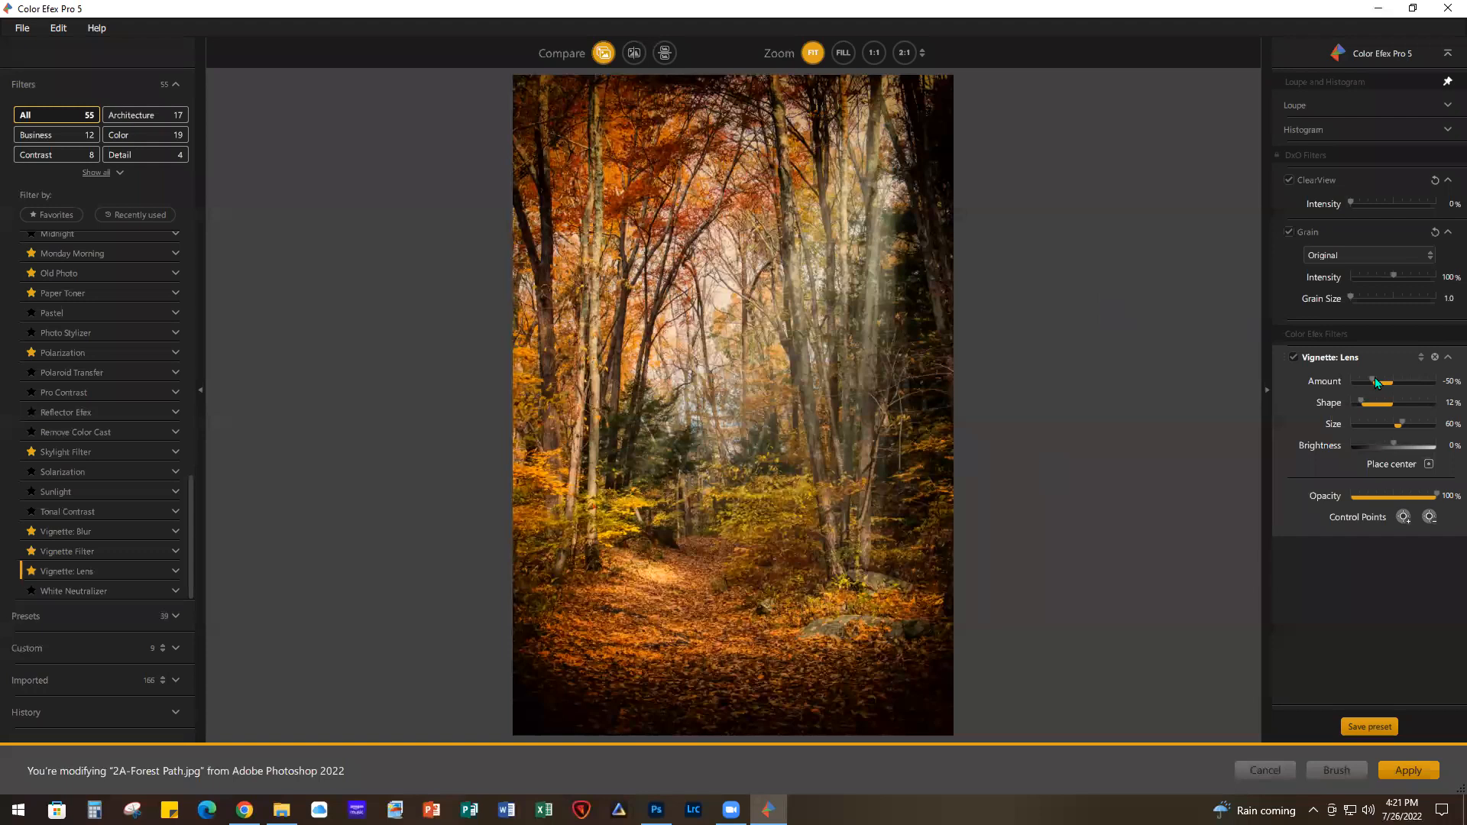
# Set the lens vignette's Amount to -8% and Size to 57%, and apply the filter to the image
pyautogui.moveTo(1369, 376); pyautogui.dragTo(1392, 378)
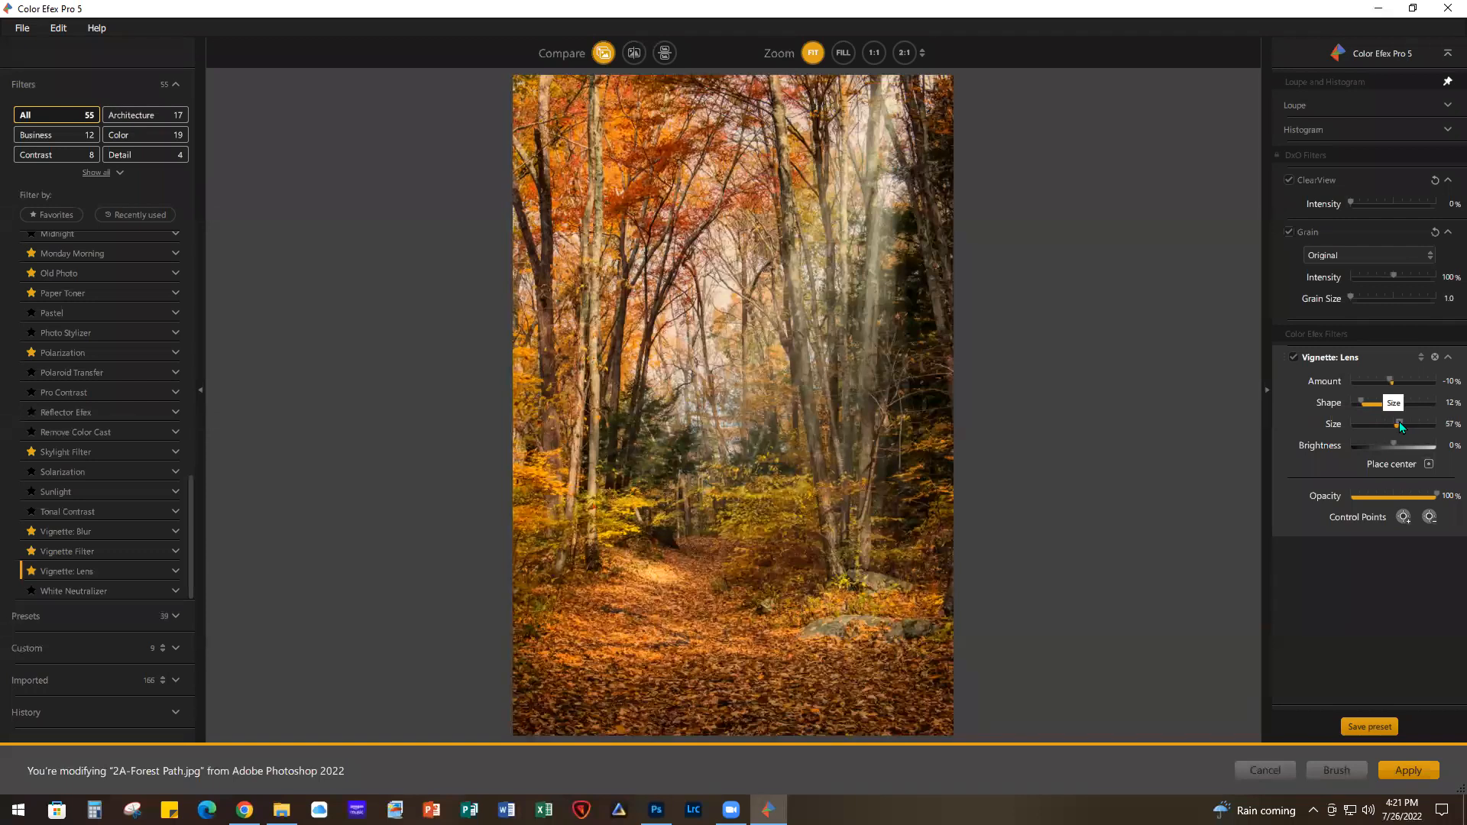
pyautogui.click(1387, 379)
pyautogui.moveTo(1388, 379); pyautogui.dragTo(1392, 379)
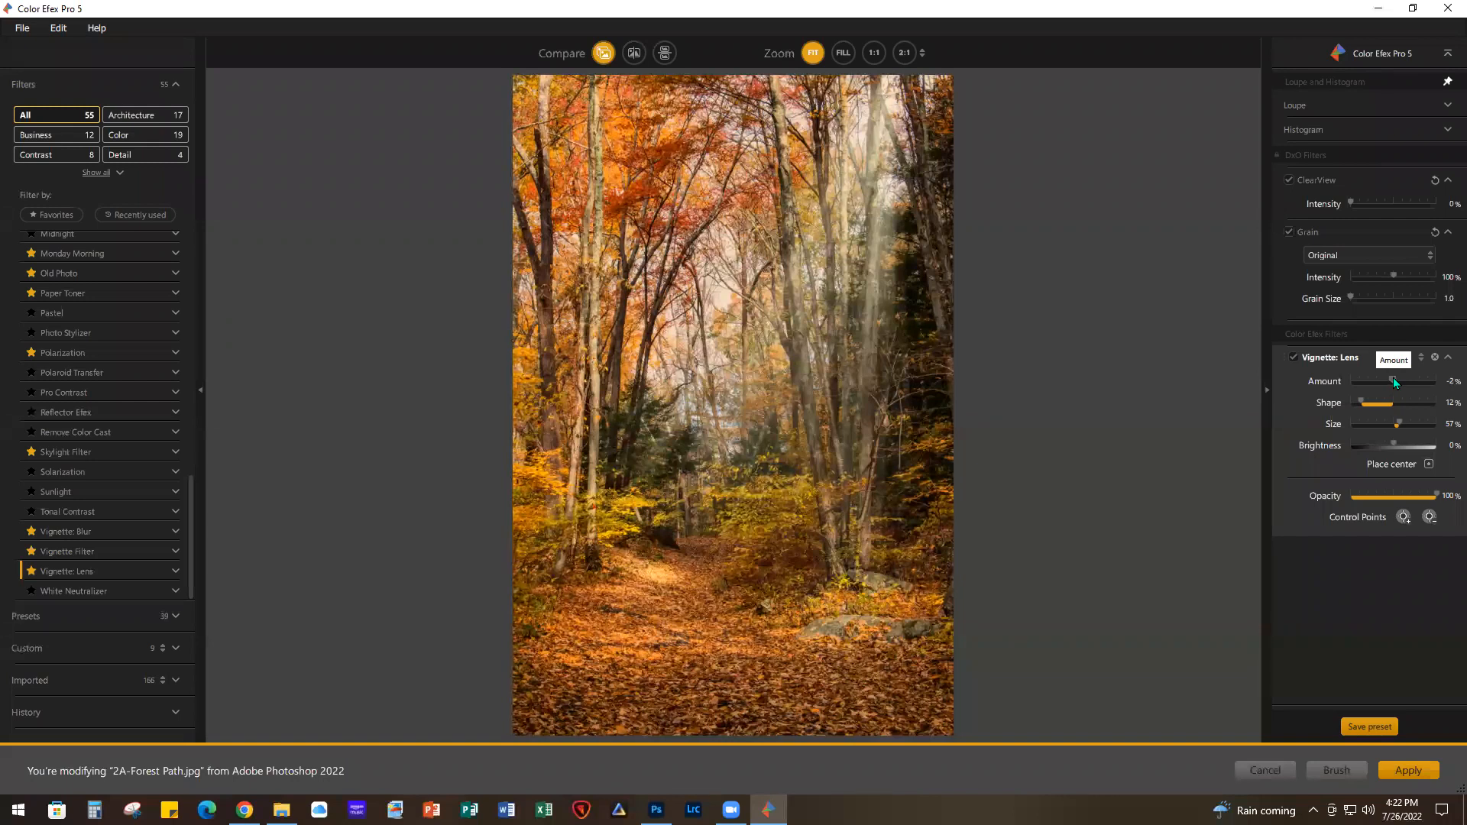
pyautogui.scroll(-5, 1391, 379)
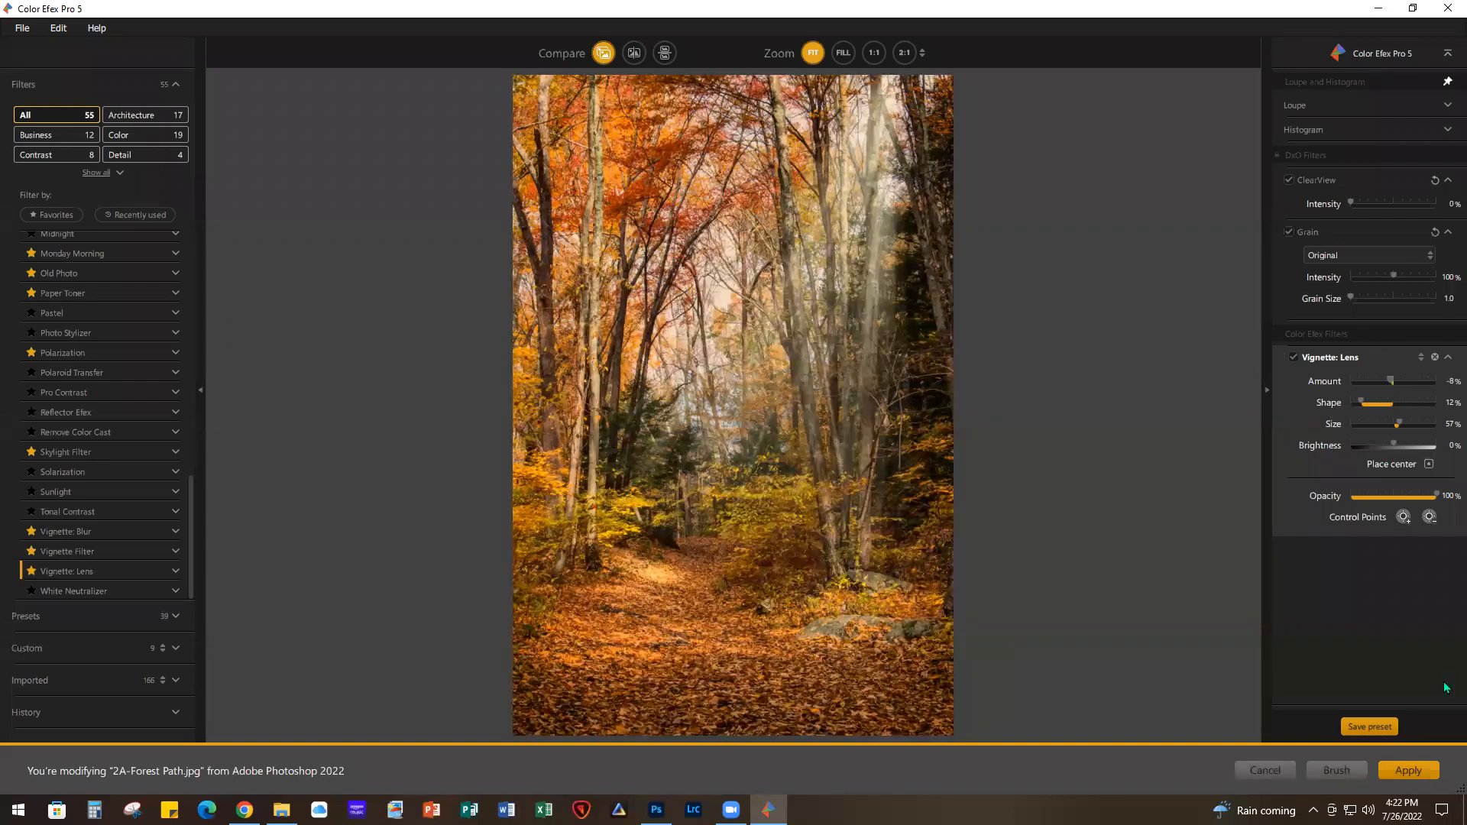
pyautogui.click(1405, 770)
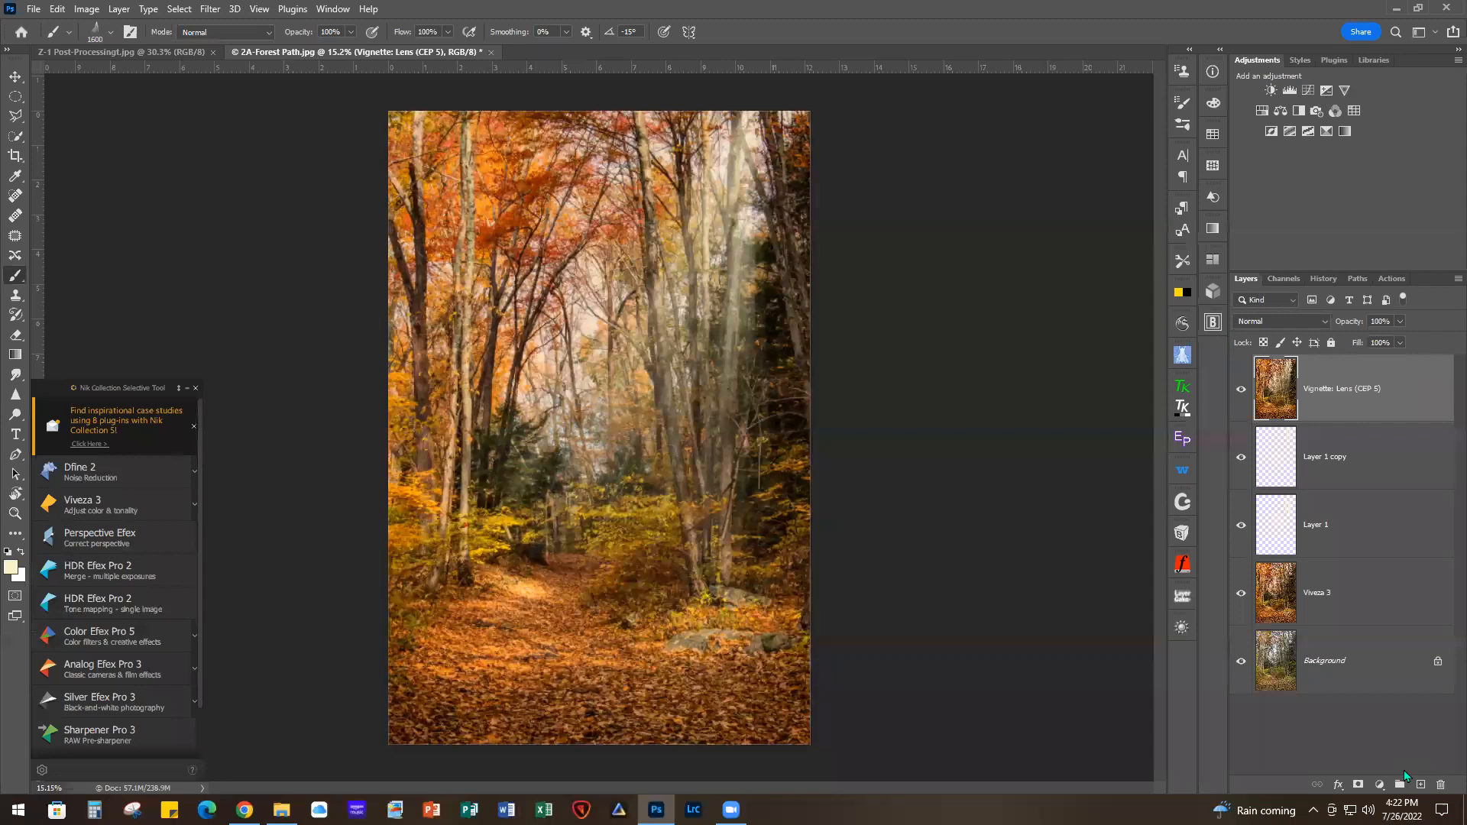
# Compare the image with and without the vignette layer, collapse the Nik palette, and compare the original Background with the finished edit
pyautogui.click(1240, 392)
pyautogui.click(1241, 392)
pyautogui.click(1241, 392)
pyautogui.click(1241, 392)
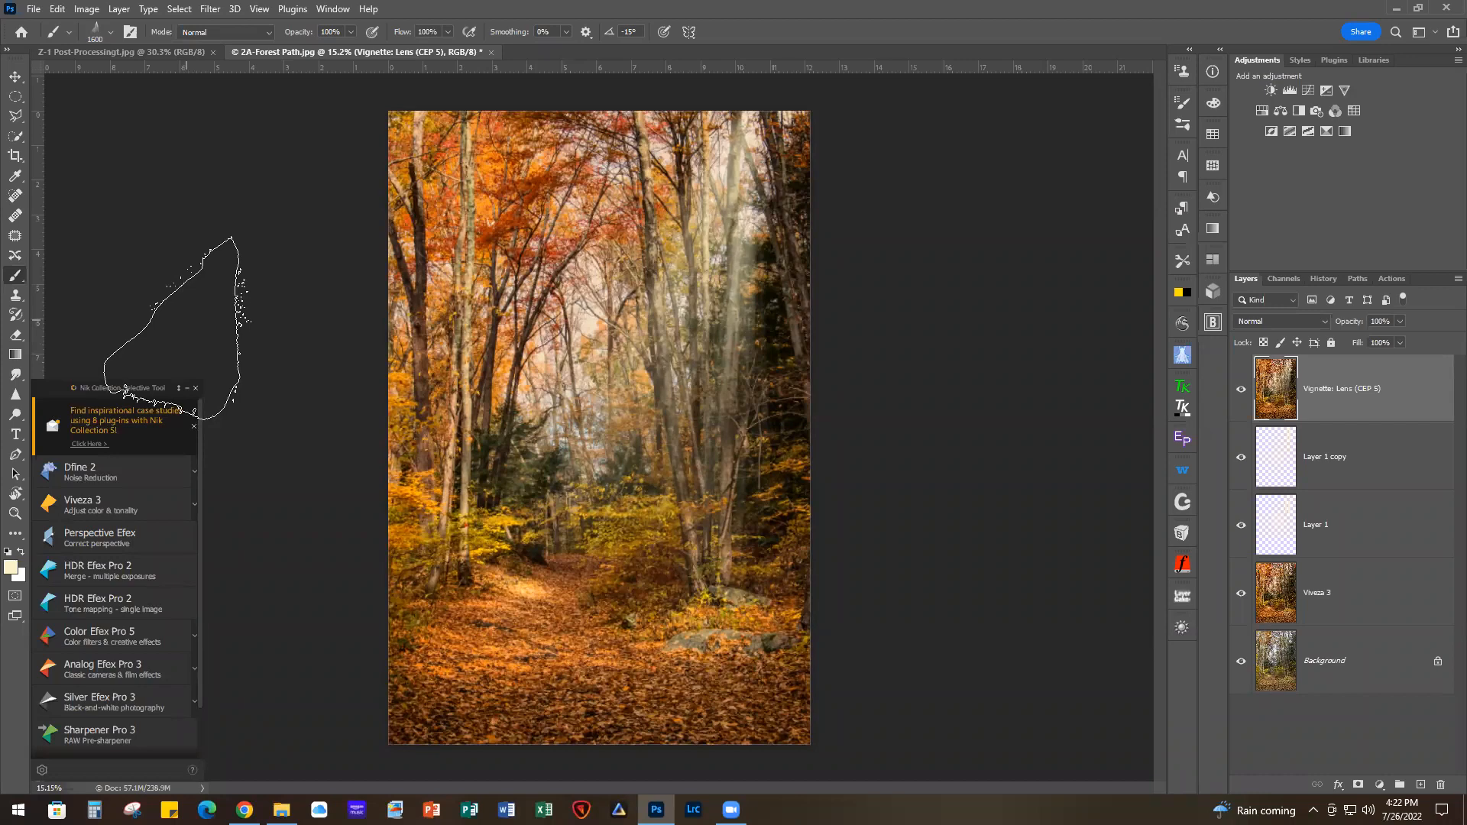
pyautogui.click(187, 389)
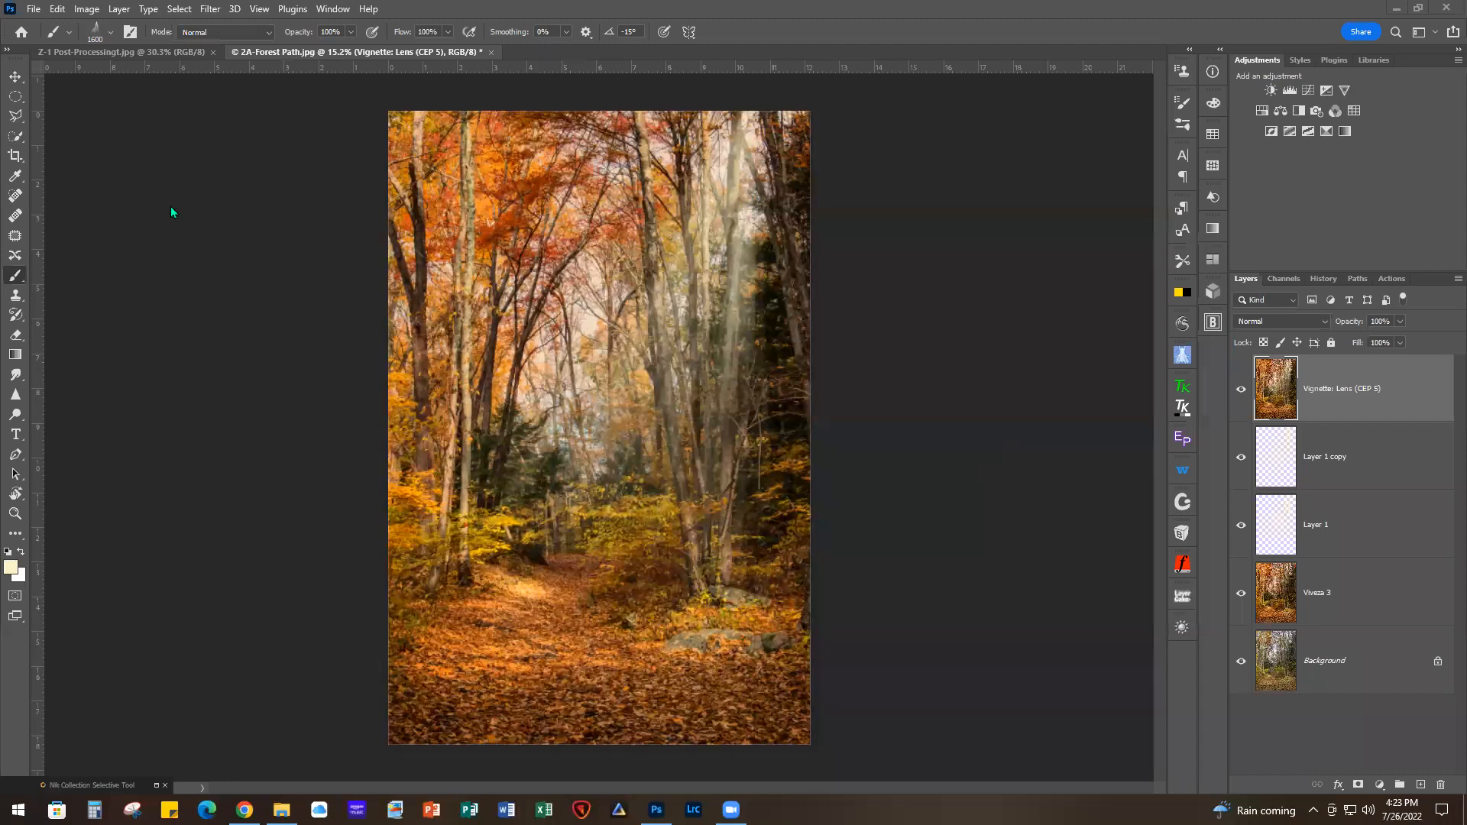
pyautogui.keyDown('alt'); pyautogui.click(1241, 662); pyautogui.keyUp('alt')
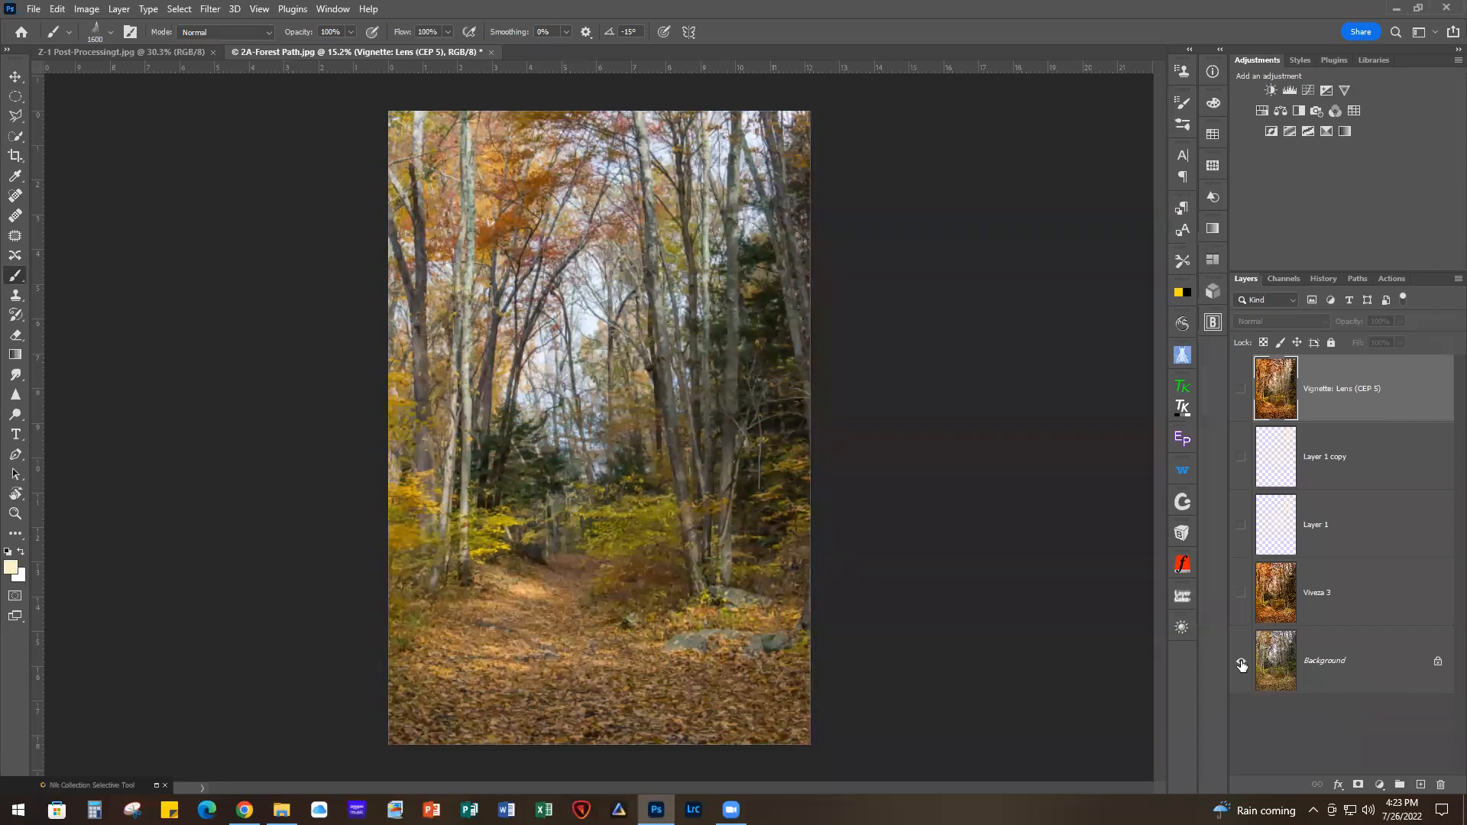
pyautogui.keyDown('alt'); pyautogui.click(1241, 664); pyautogui.keyUp('alt')
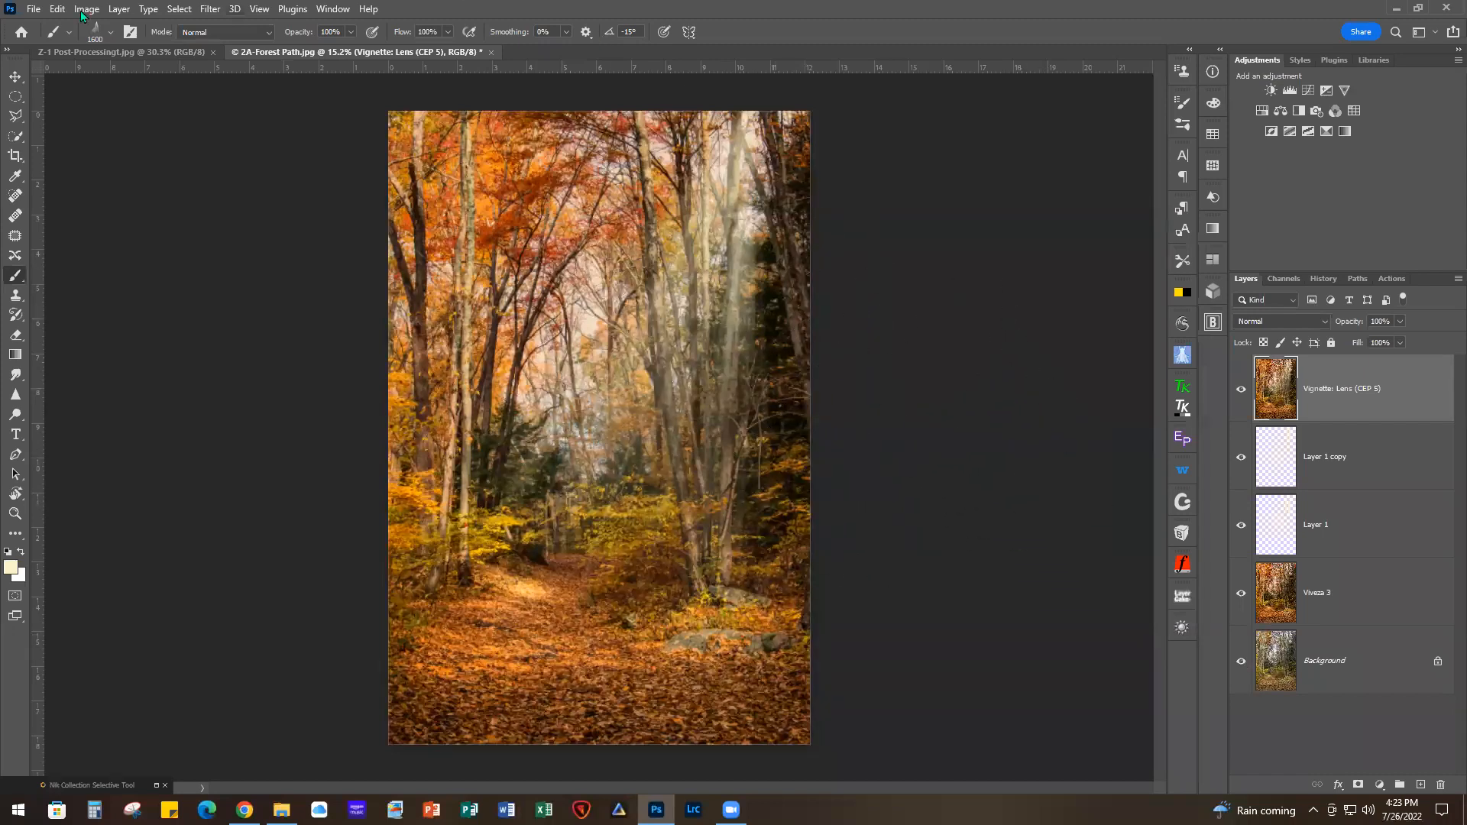
# Close the forest path image and open 3A-Curvy.tif
pyautogui.click(34, 8)
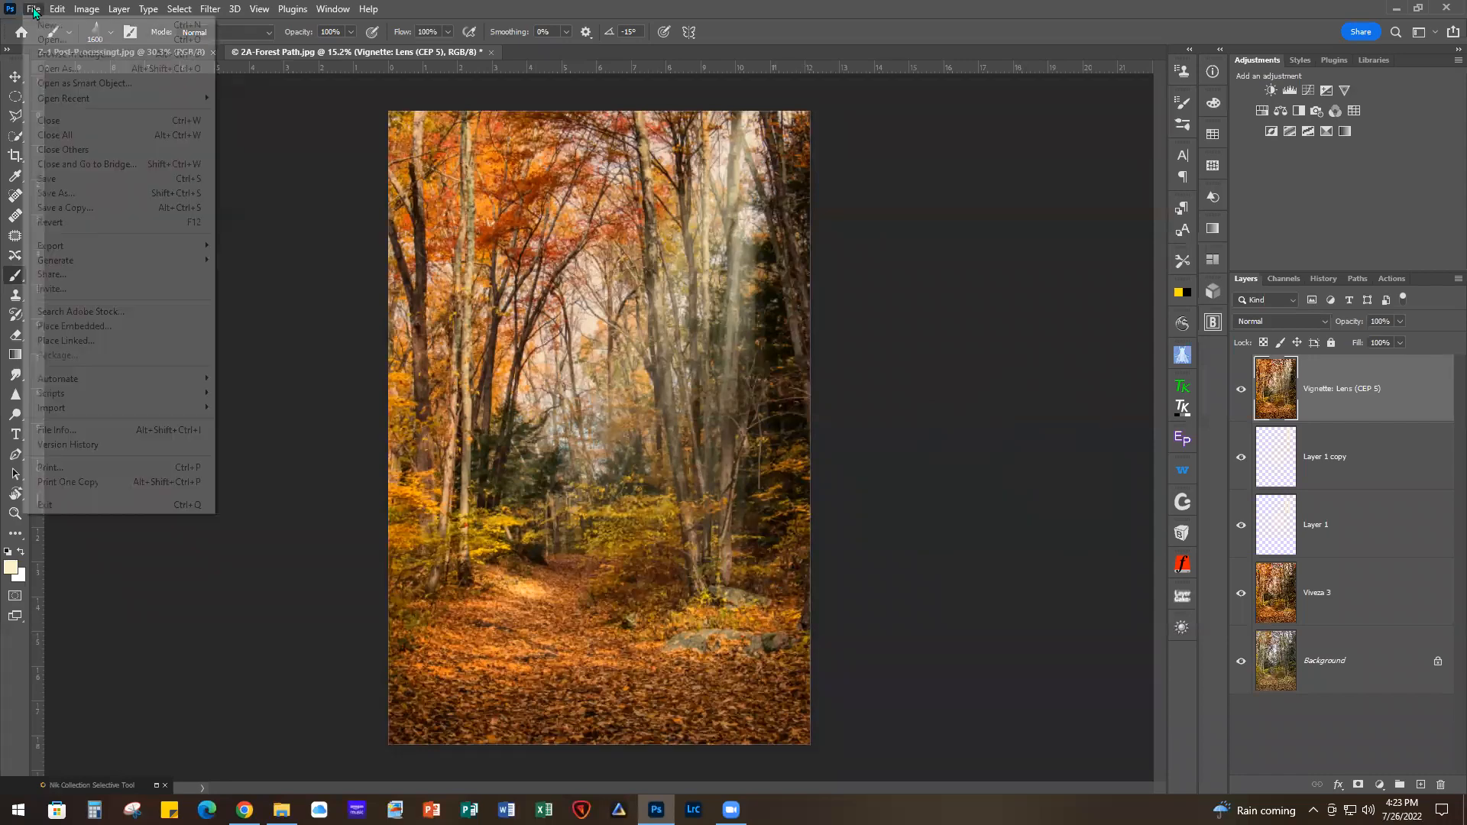
pyautogui.click(70, 135)
pyautogui.click(713, 307)
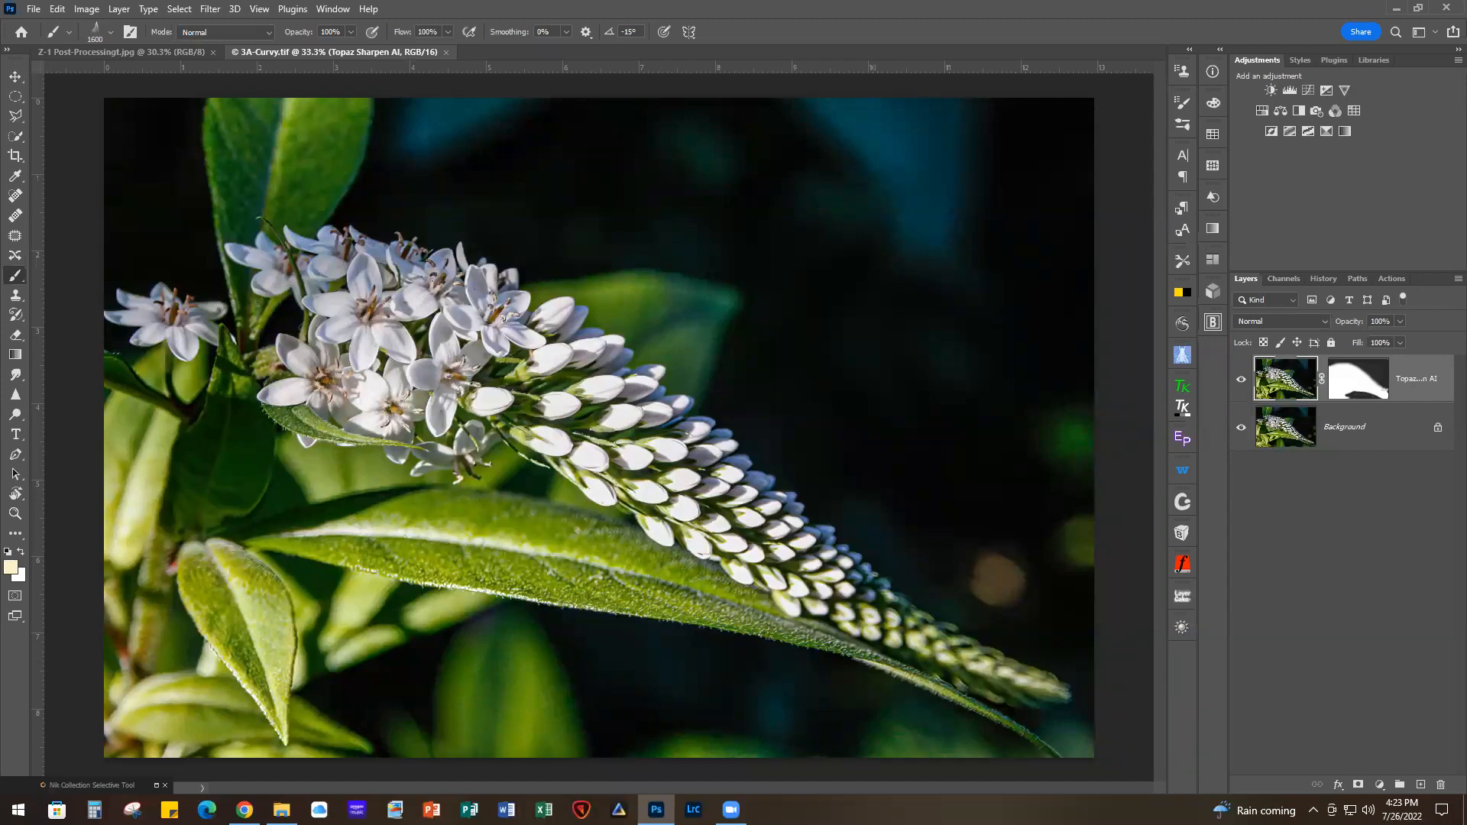
# Compare the flower photo with and without the masked Topaz Sharpen AI layer, and select the Background layer
pyautogui.click(1240, 381)
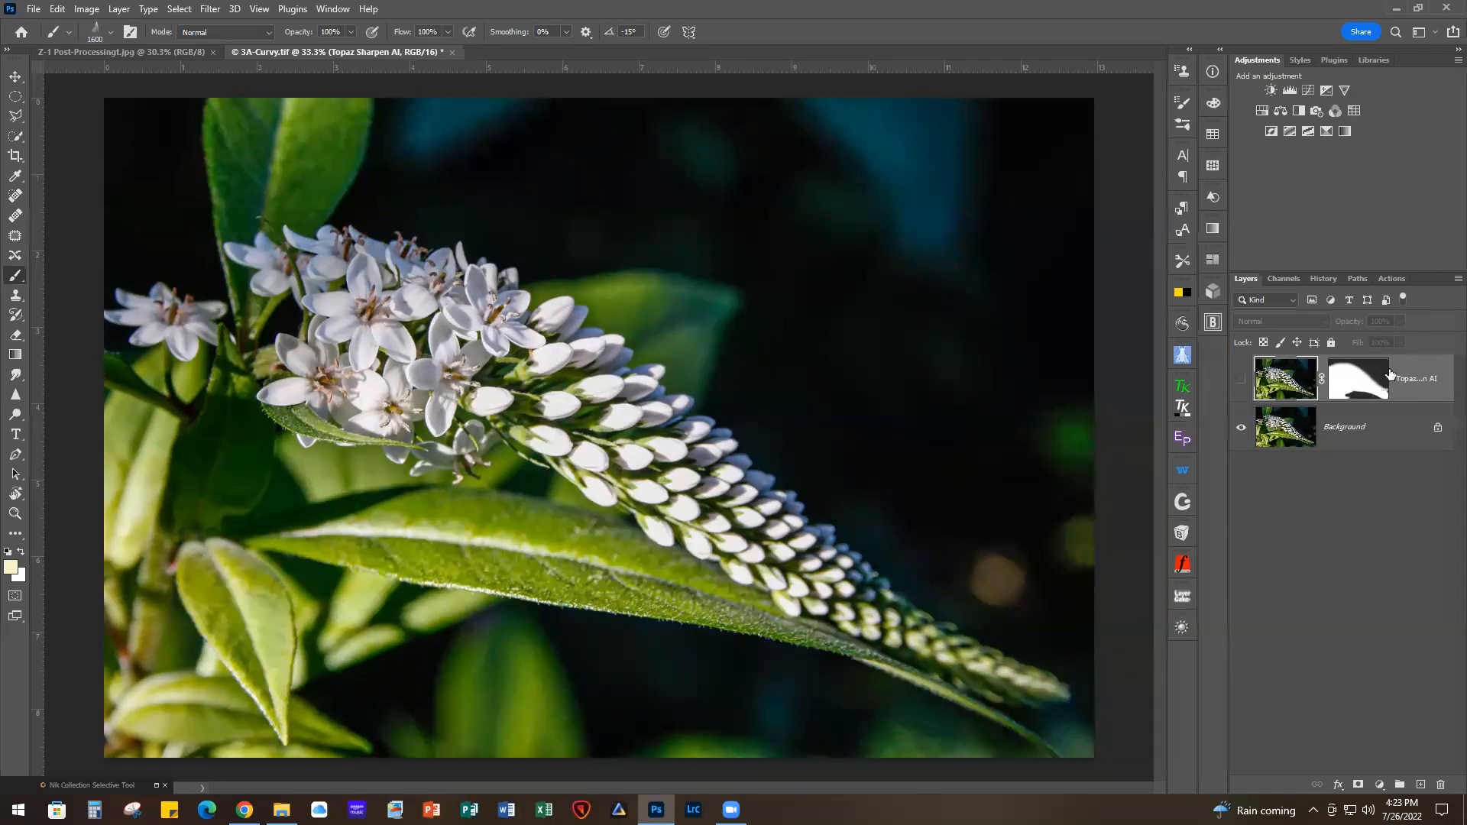
pyautogui.click(1354, 429)
pyautogui.click(1241, 381)
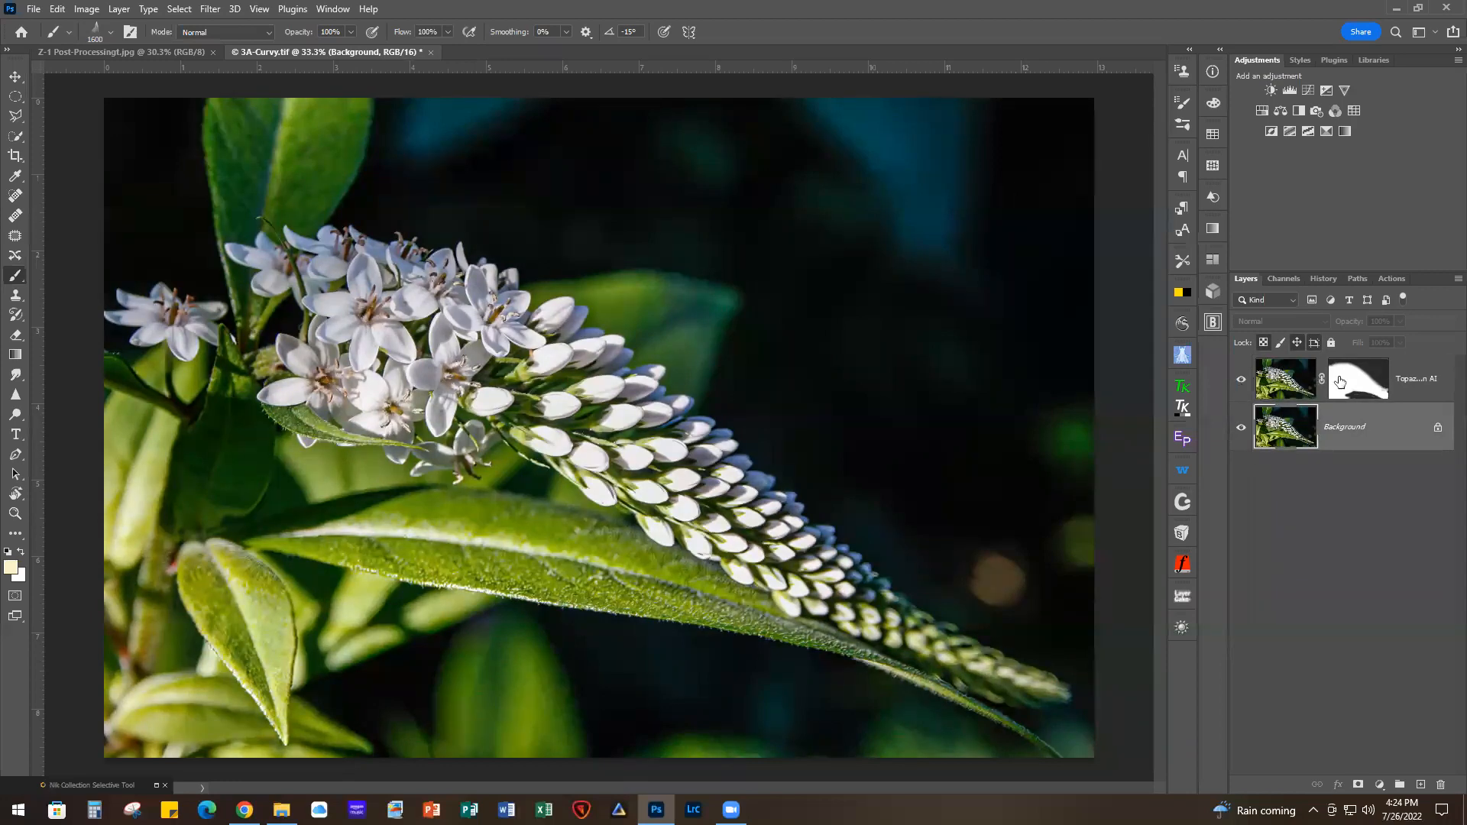
pyautogui.click(1242, 381)
pyautogui.click(1242, 381)
# Open the flower photo in Analog Efex Pro 3, view all camera preset categories, and return to the Camera Kit filters
pyautogui.click(15, 77)
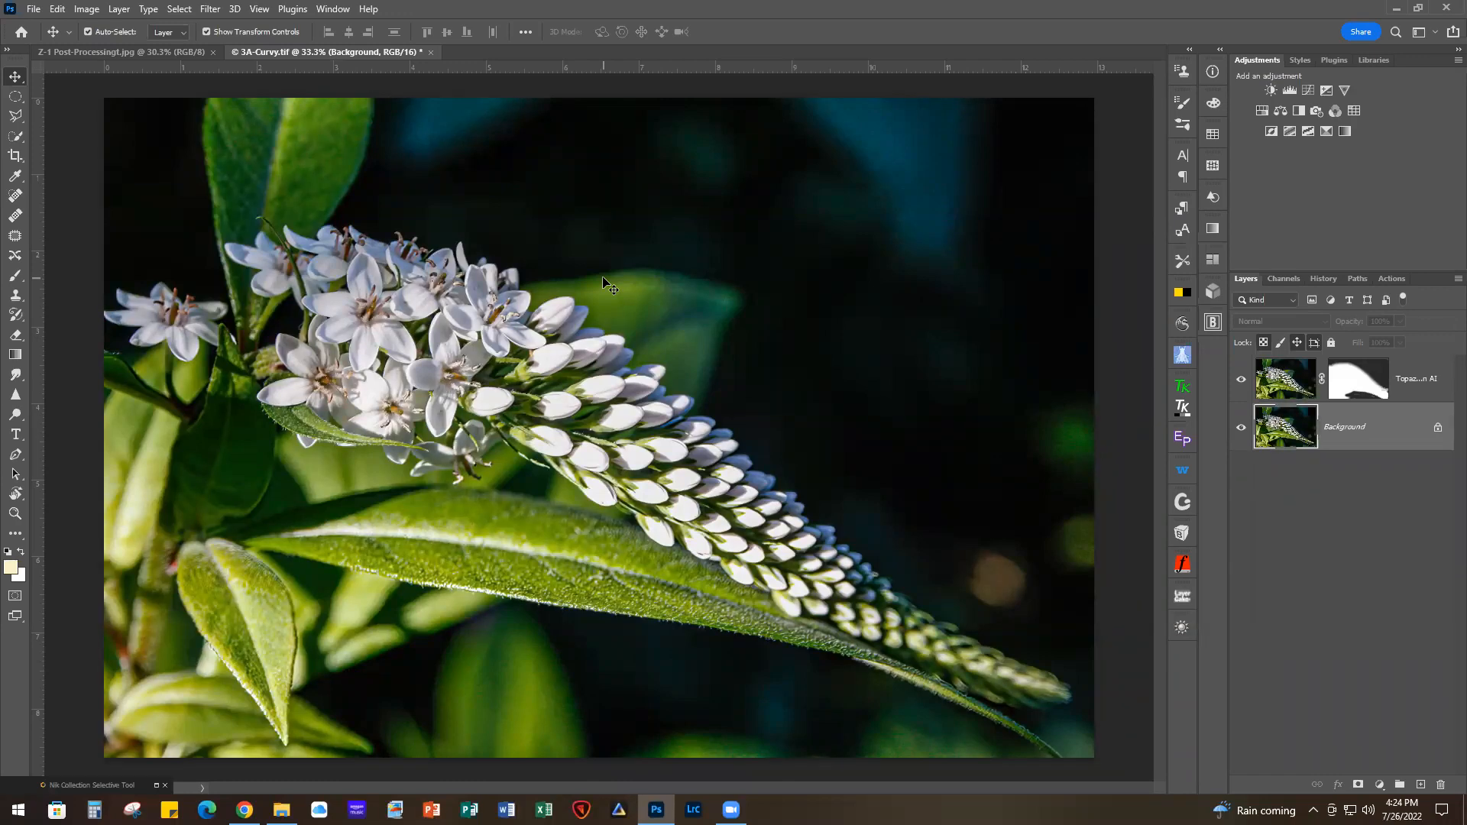
pyautogui.click(156, 786)
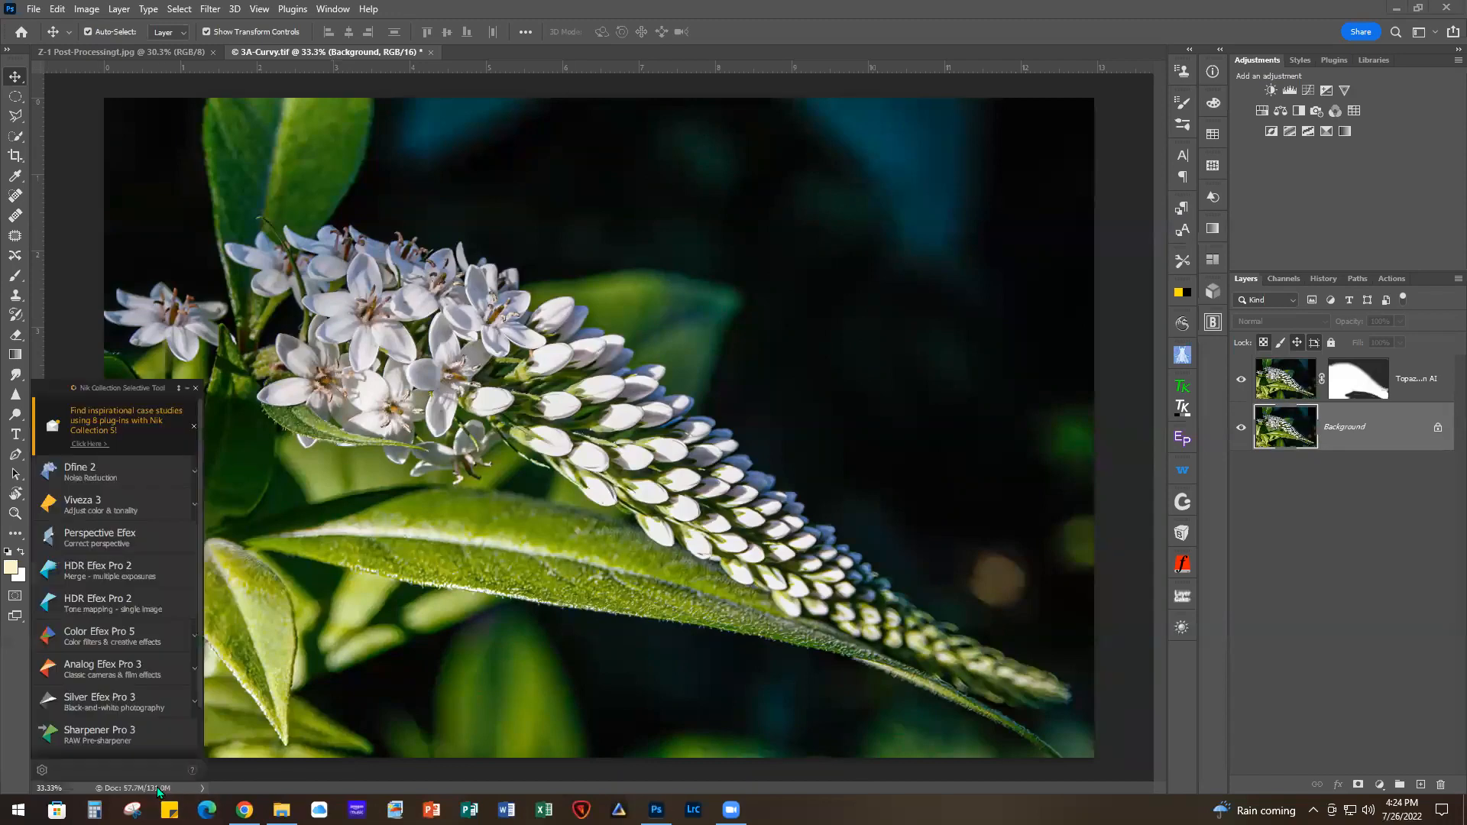
pyautogui.click(108, 669)
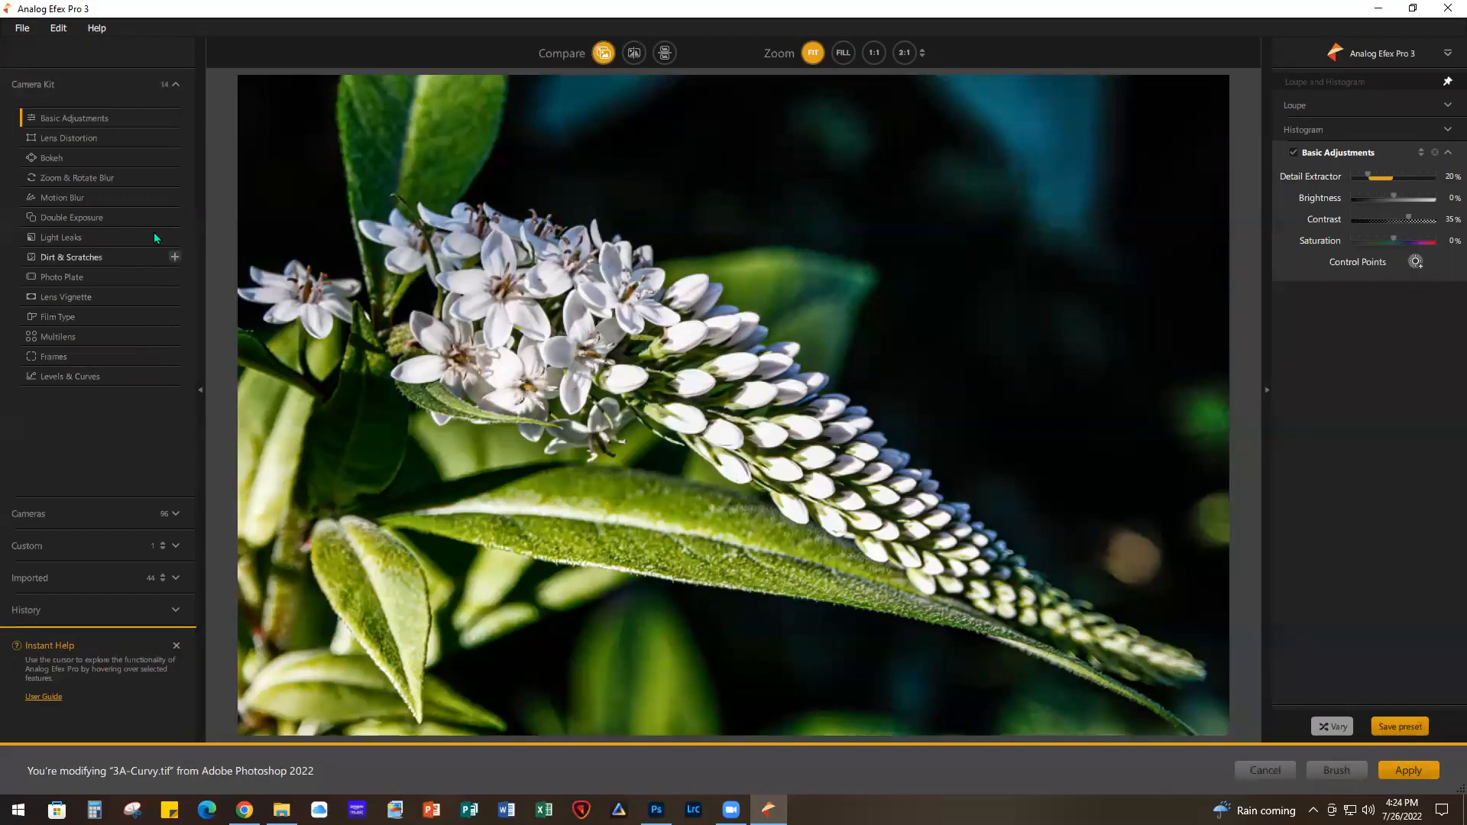
pyautogui.click(64, 516)
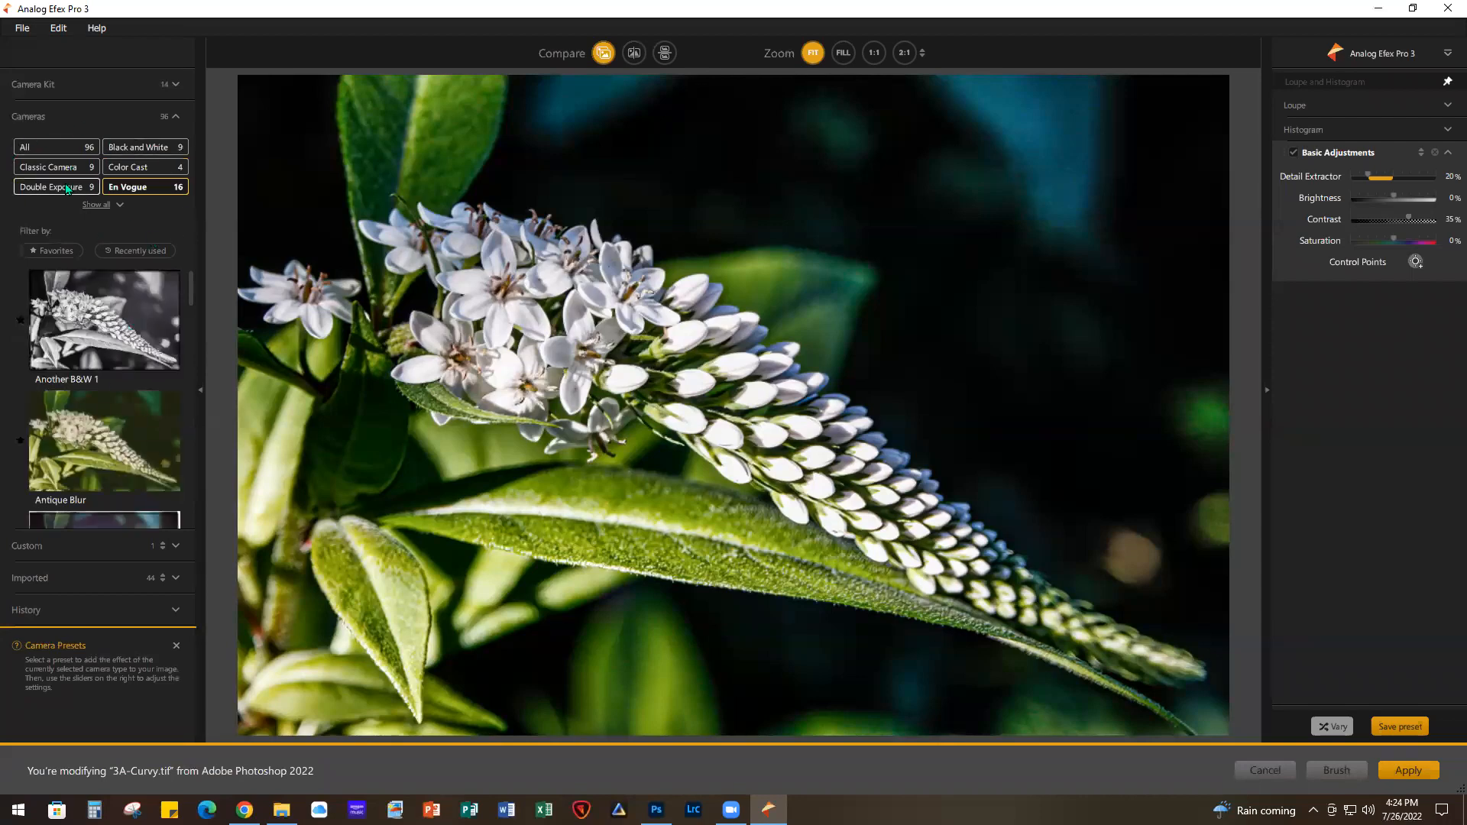
pyautogui.click(96, 206)
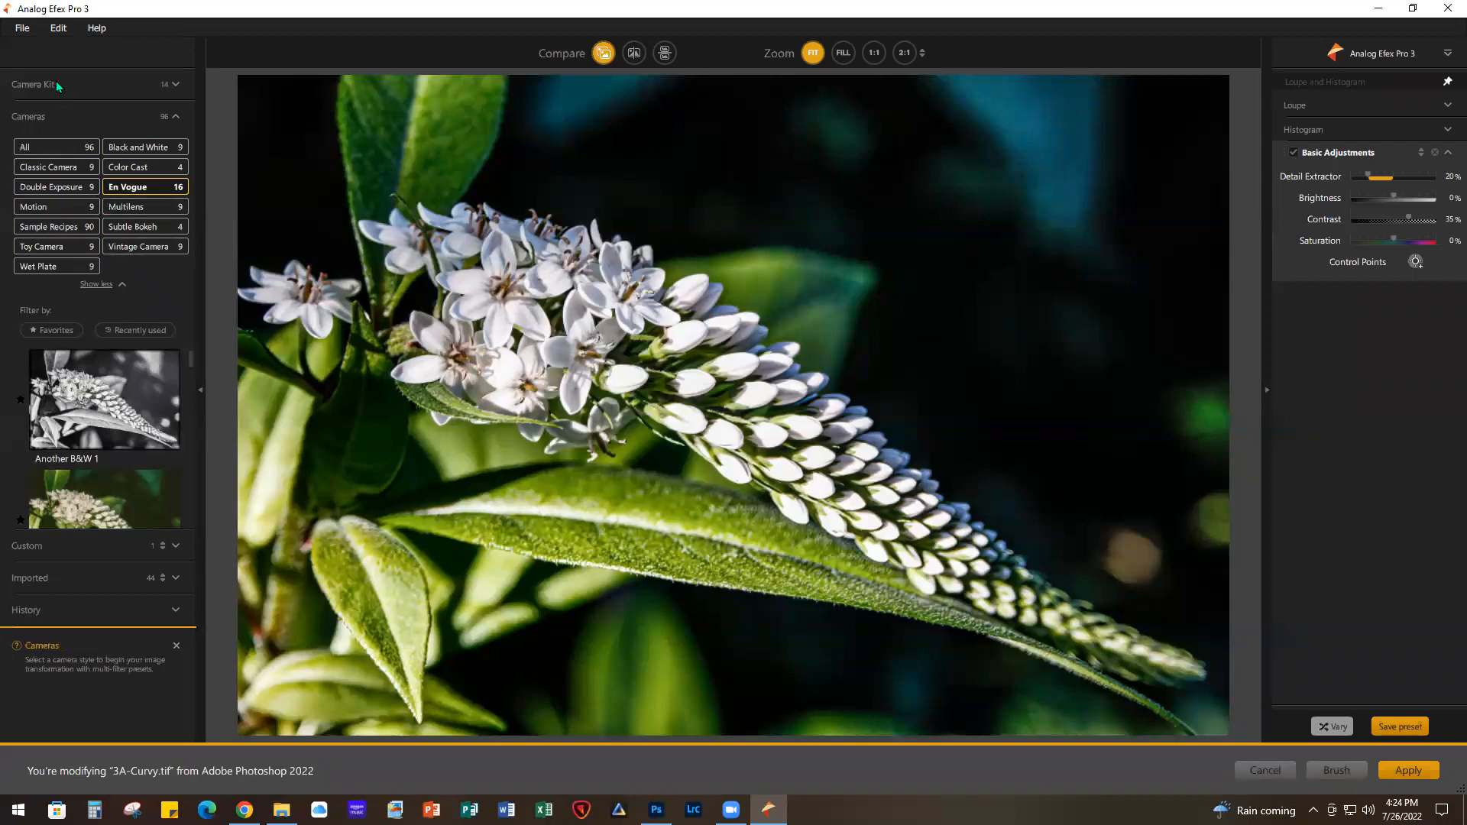
pyautogui.click(84, 86)
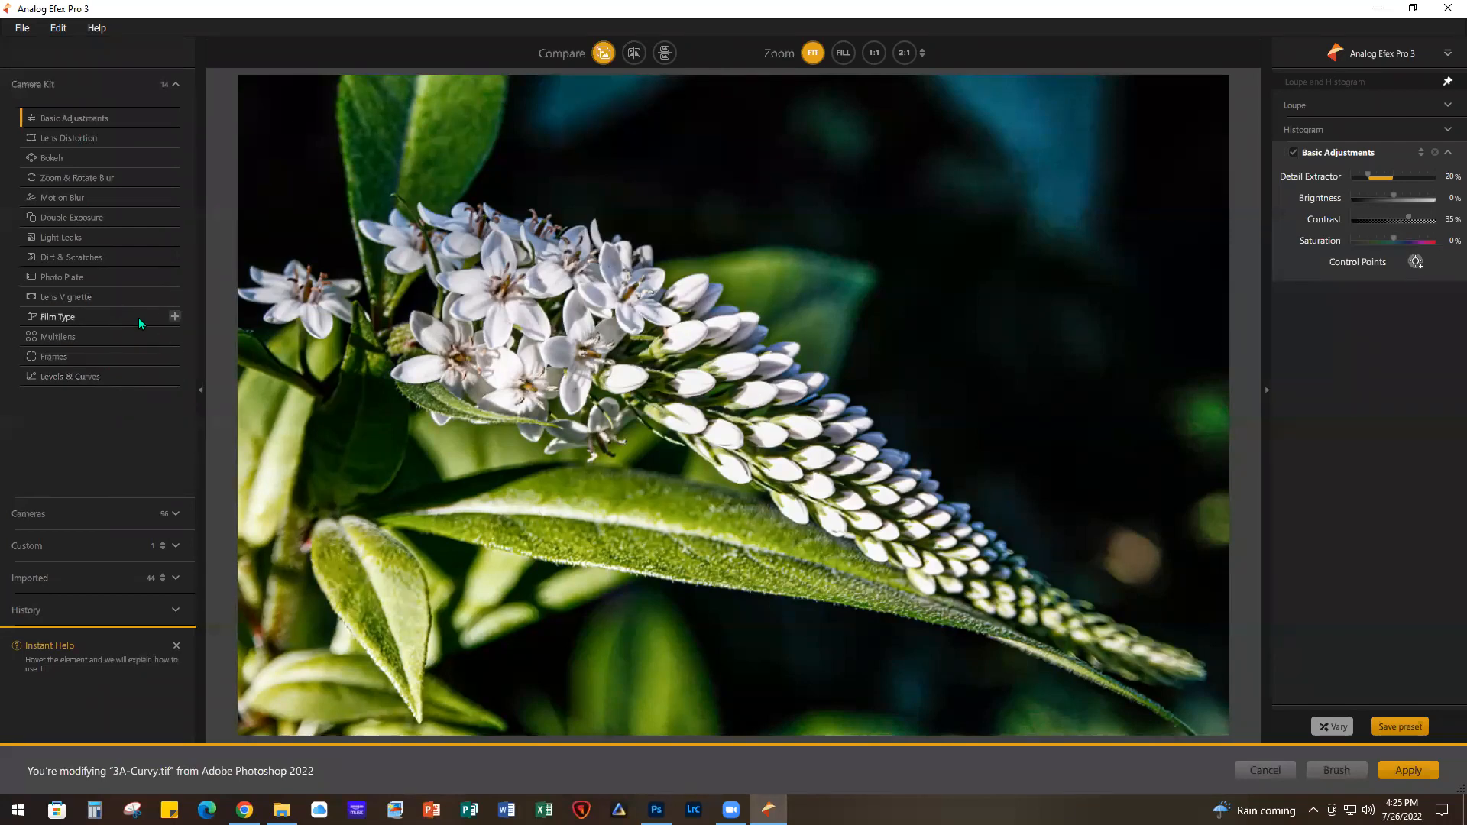
# Add a Film Type effect using the third Cool film in the first row, set its Strength to 45%, and apply it
pyautogui.click(90, 316)
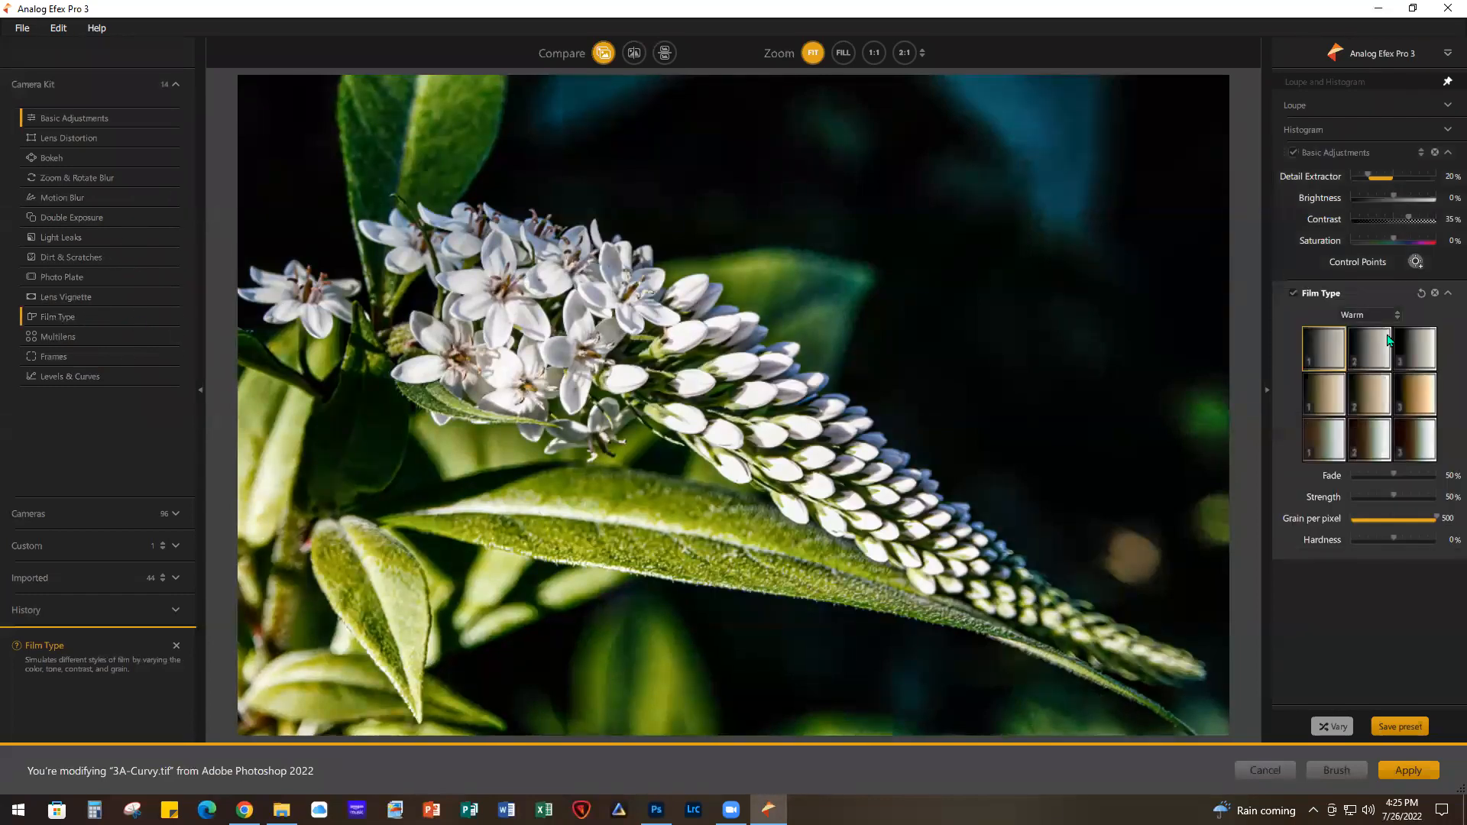
pyautogui.click(1374, 313)
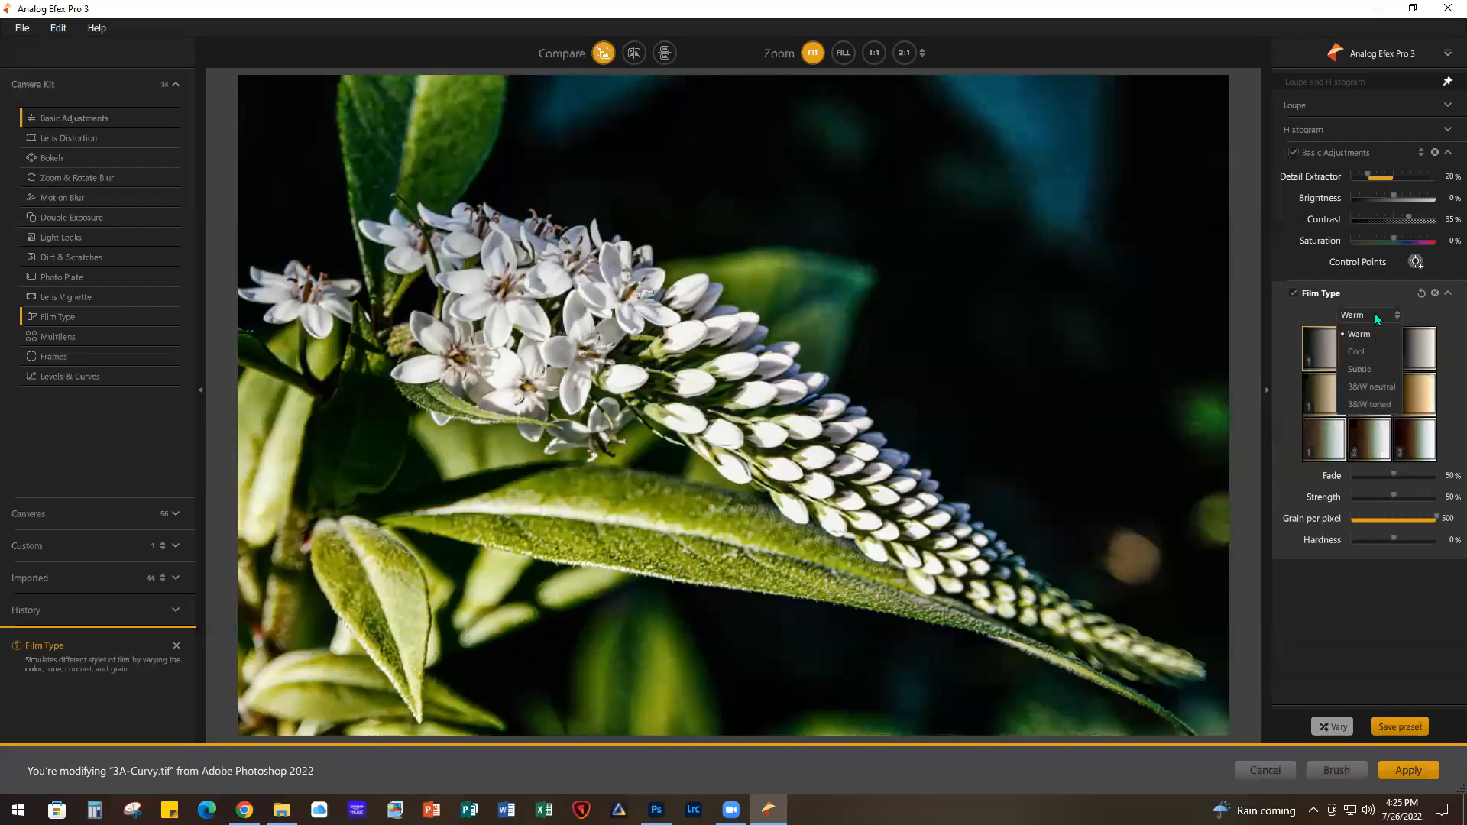
pyautogui.click(1356, 350)
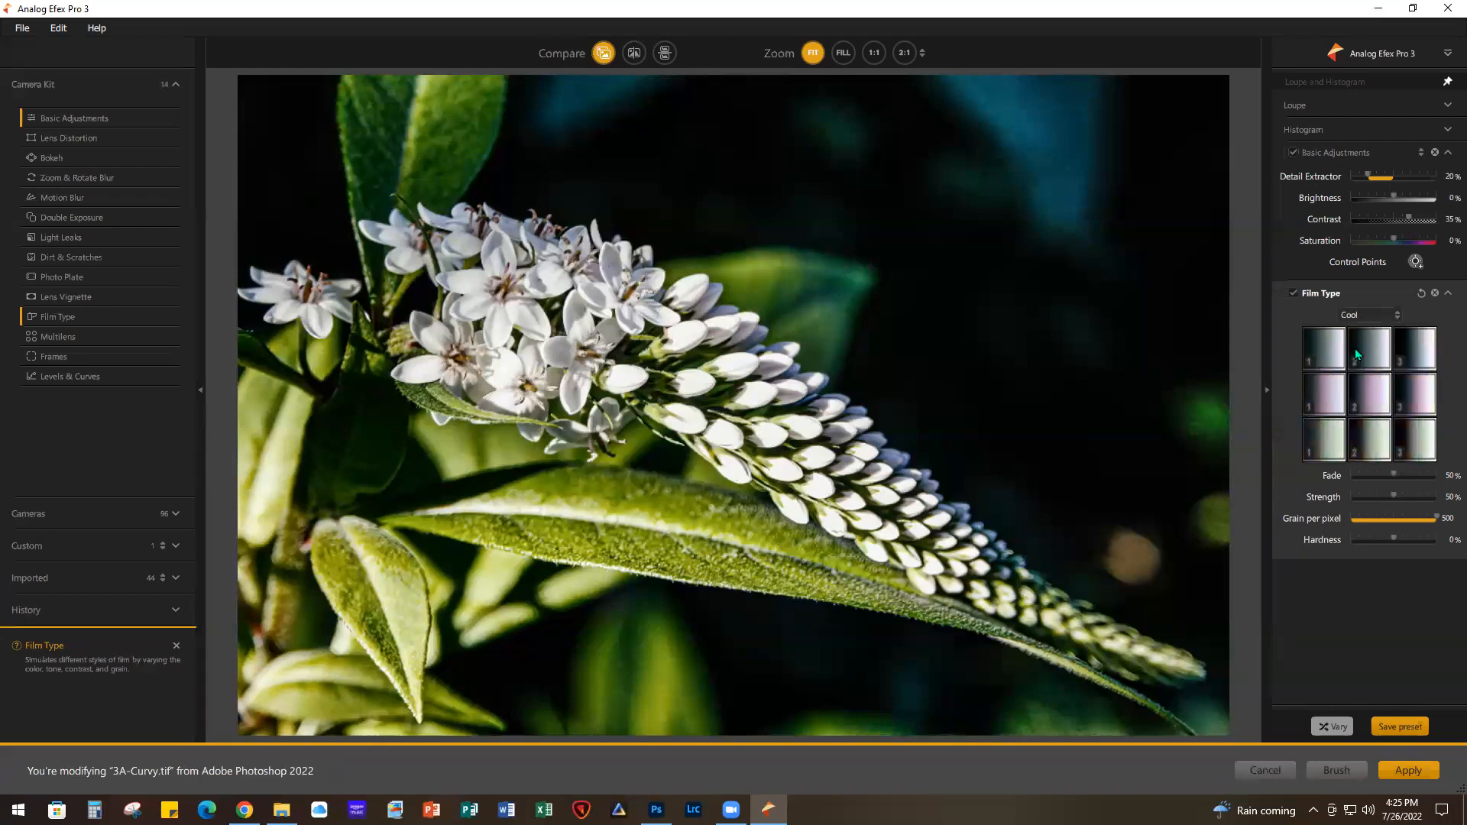
pyautogui.click(1420, 354)
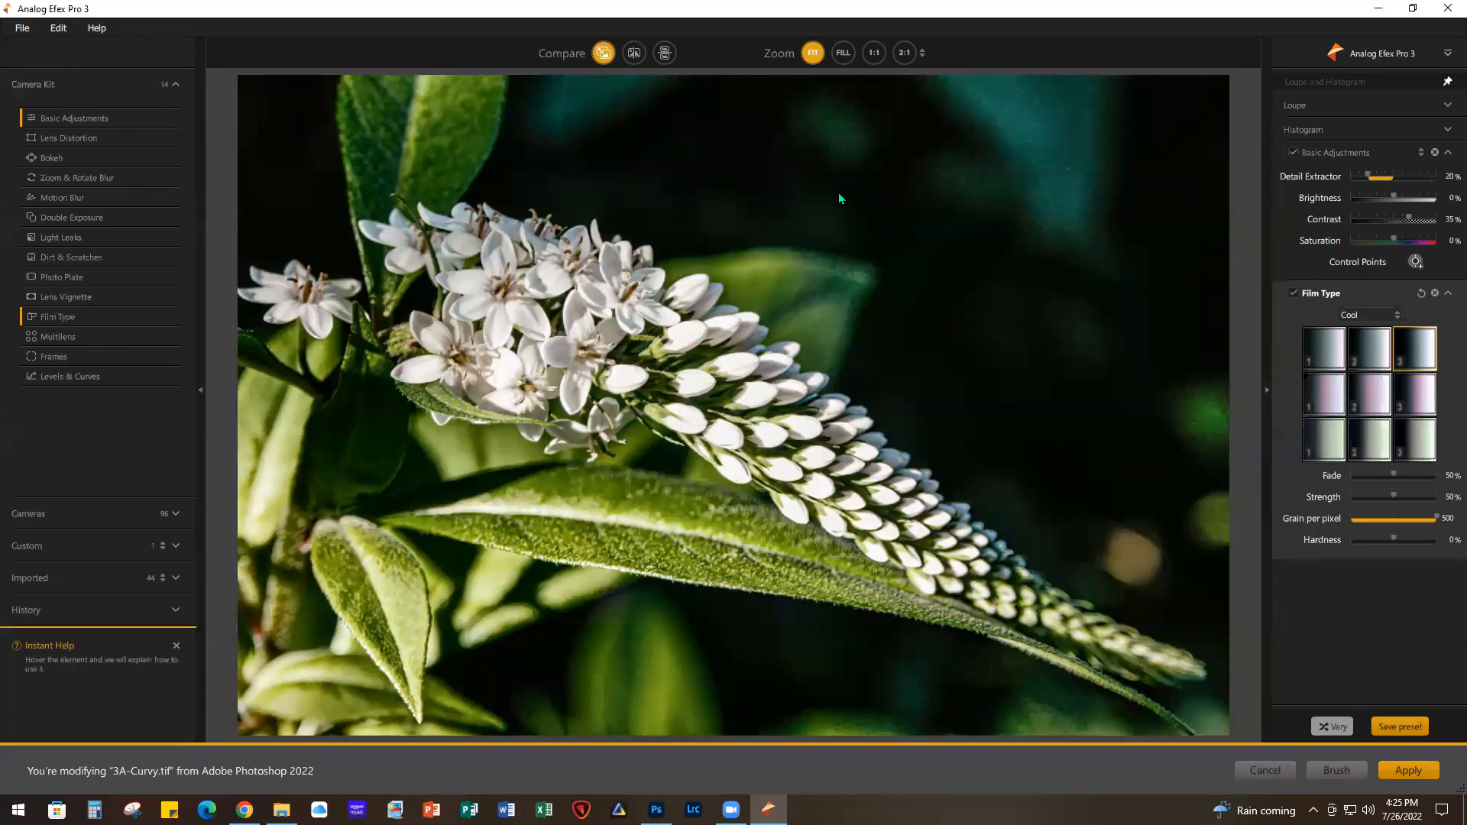
pyautogui.click(604, 53)
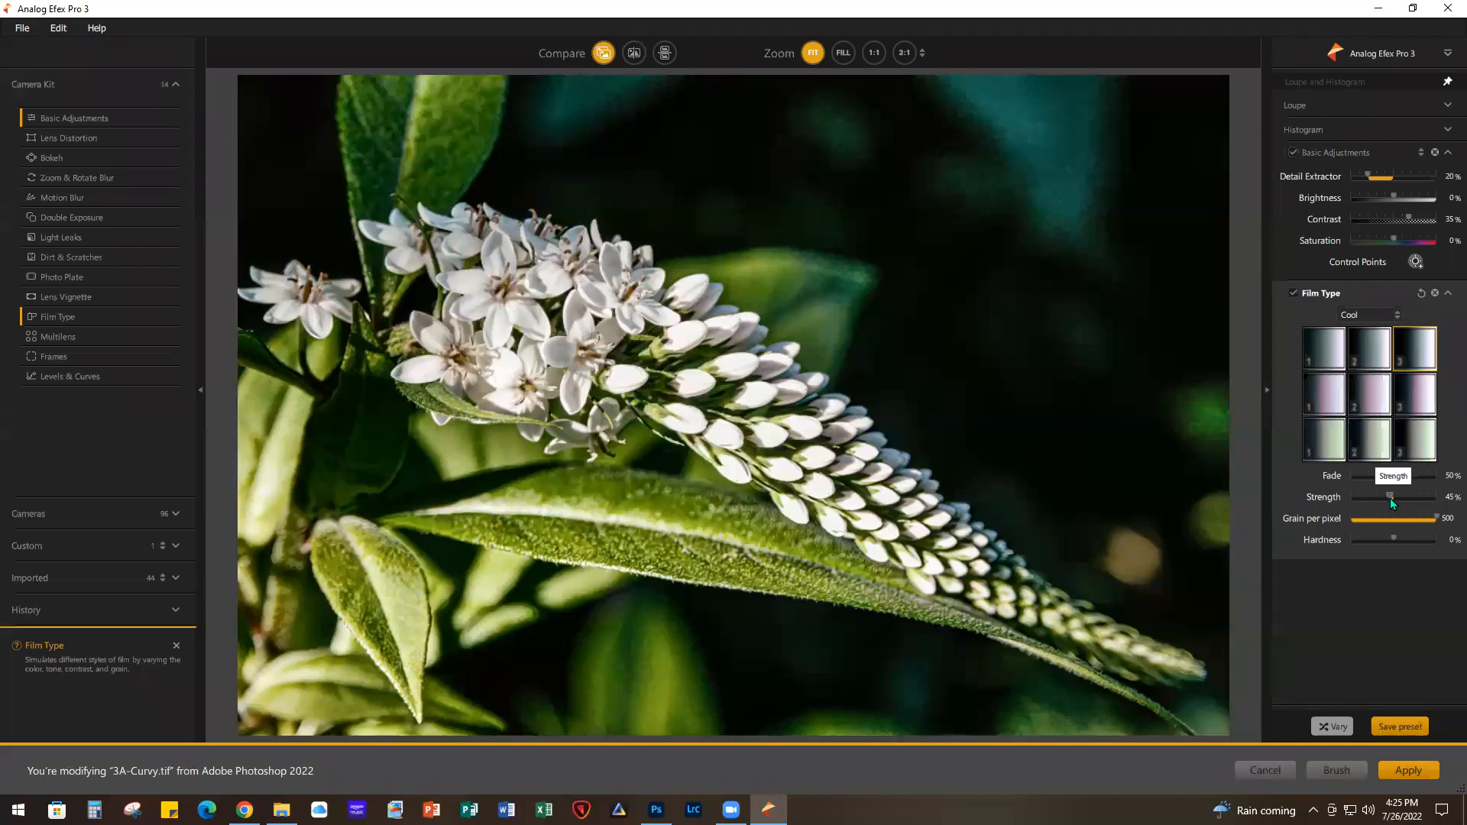
pyautogui.click(1413, 773)
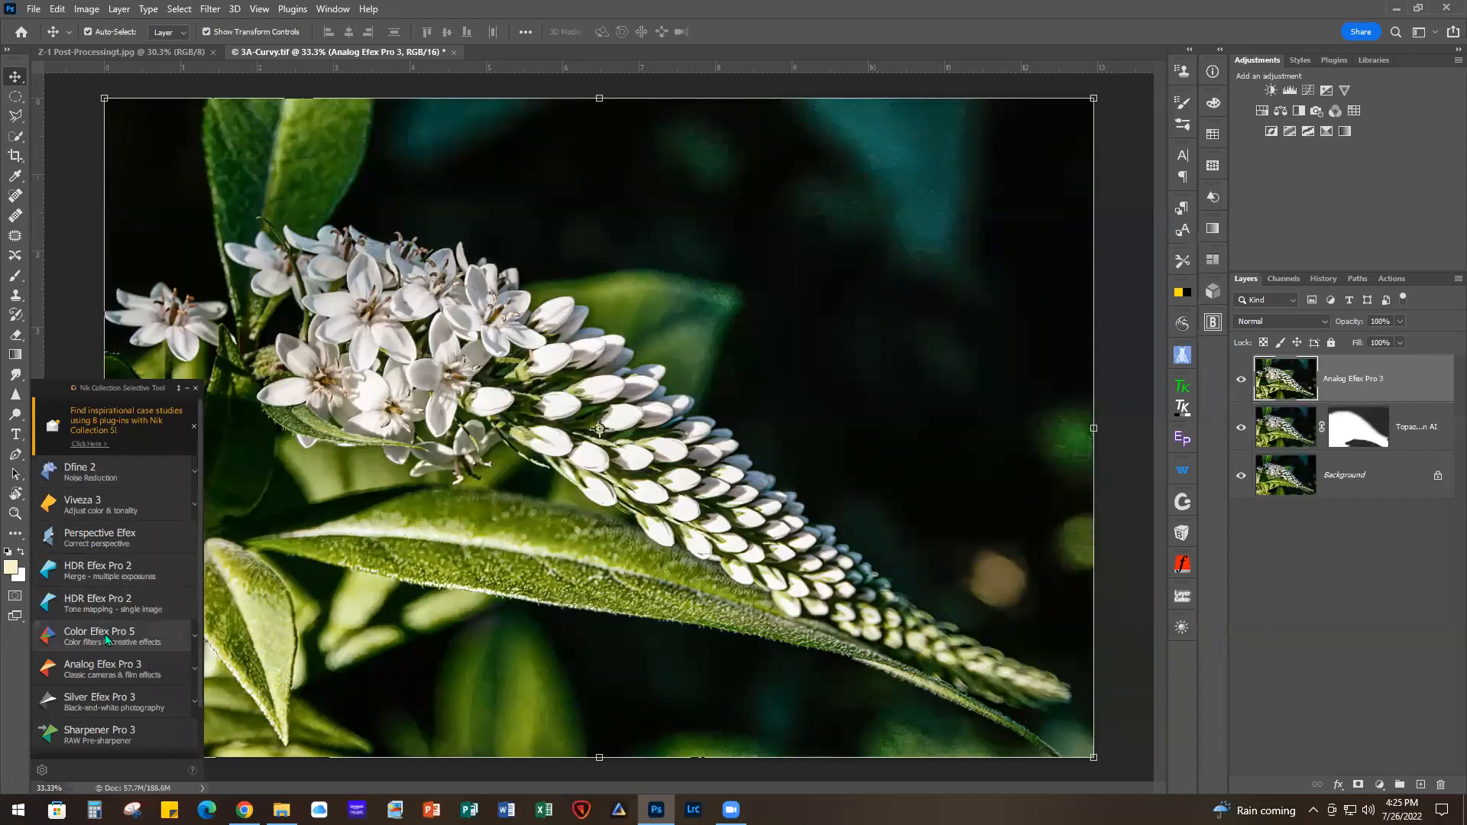
# Open the photo in Color Efex Pro 5 and add the Glamour Glow filter
pyautogui.click(99, 634)
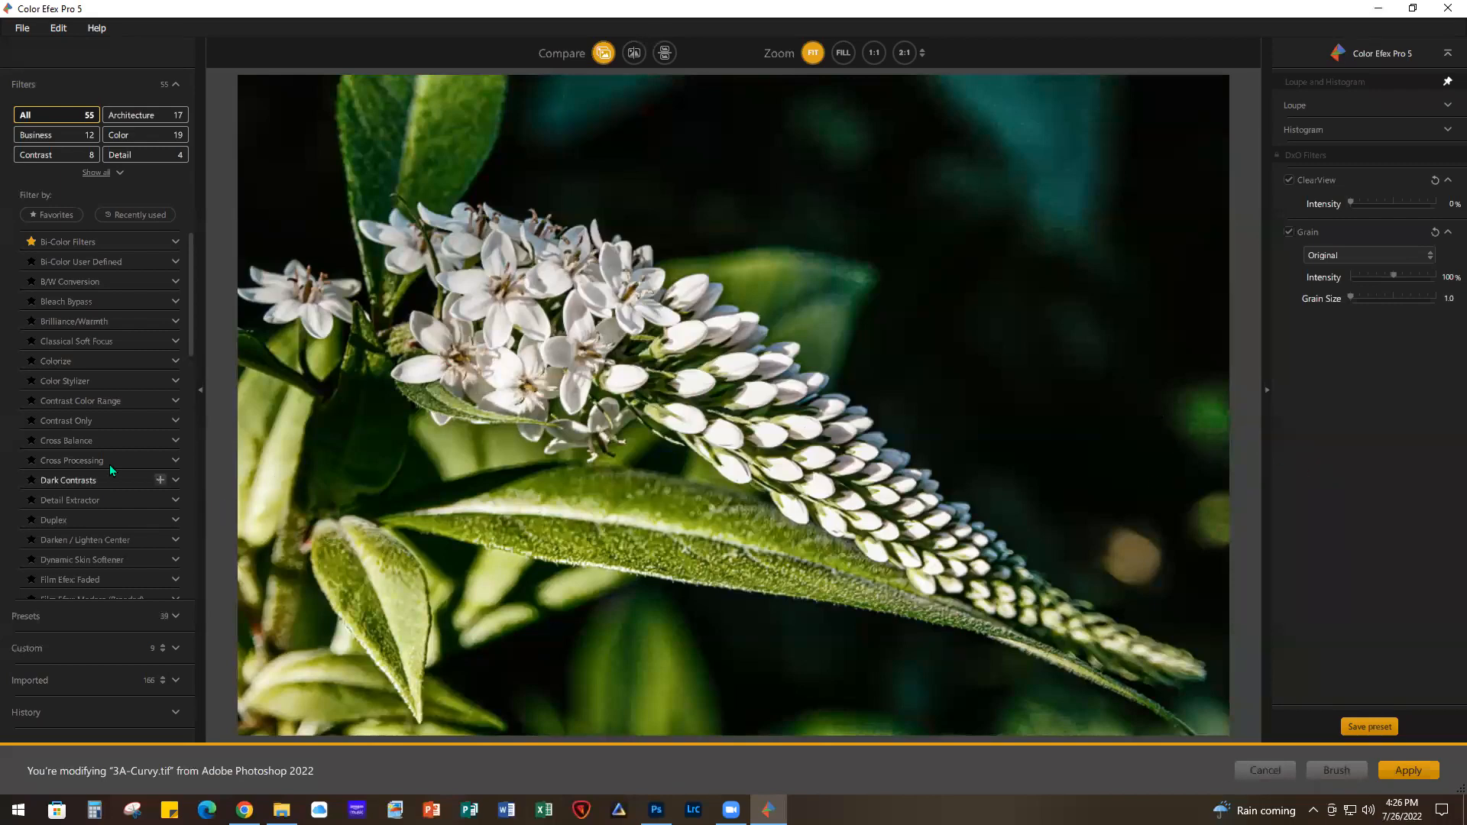
pyautogui.scroll(-5, 88, 458)
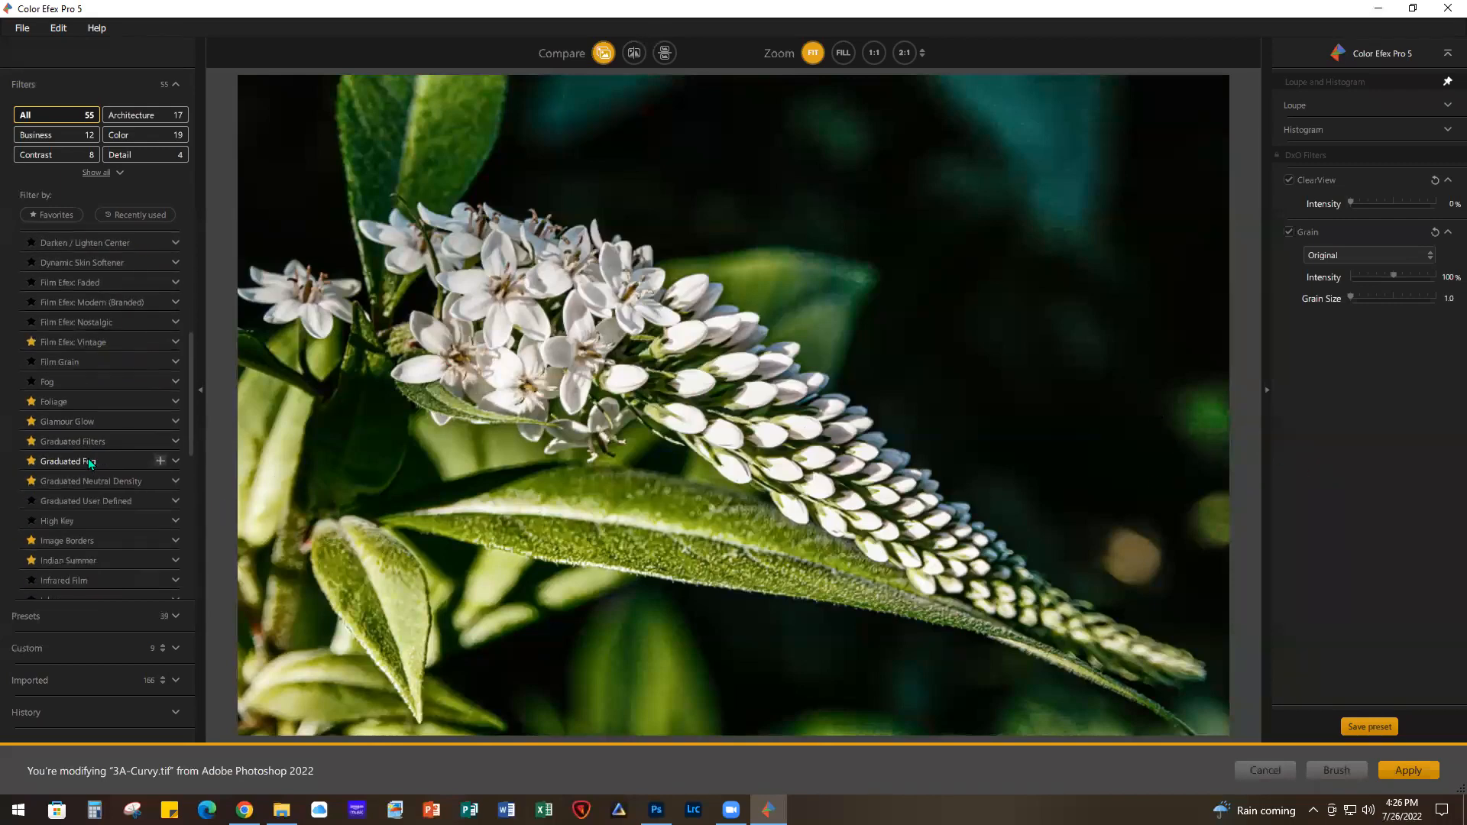
pyautogui.click(93, 420)
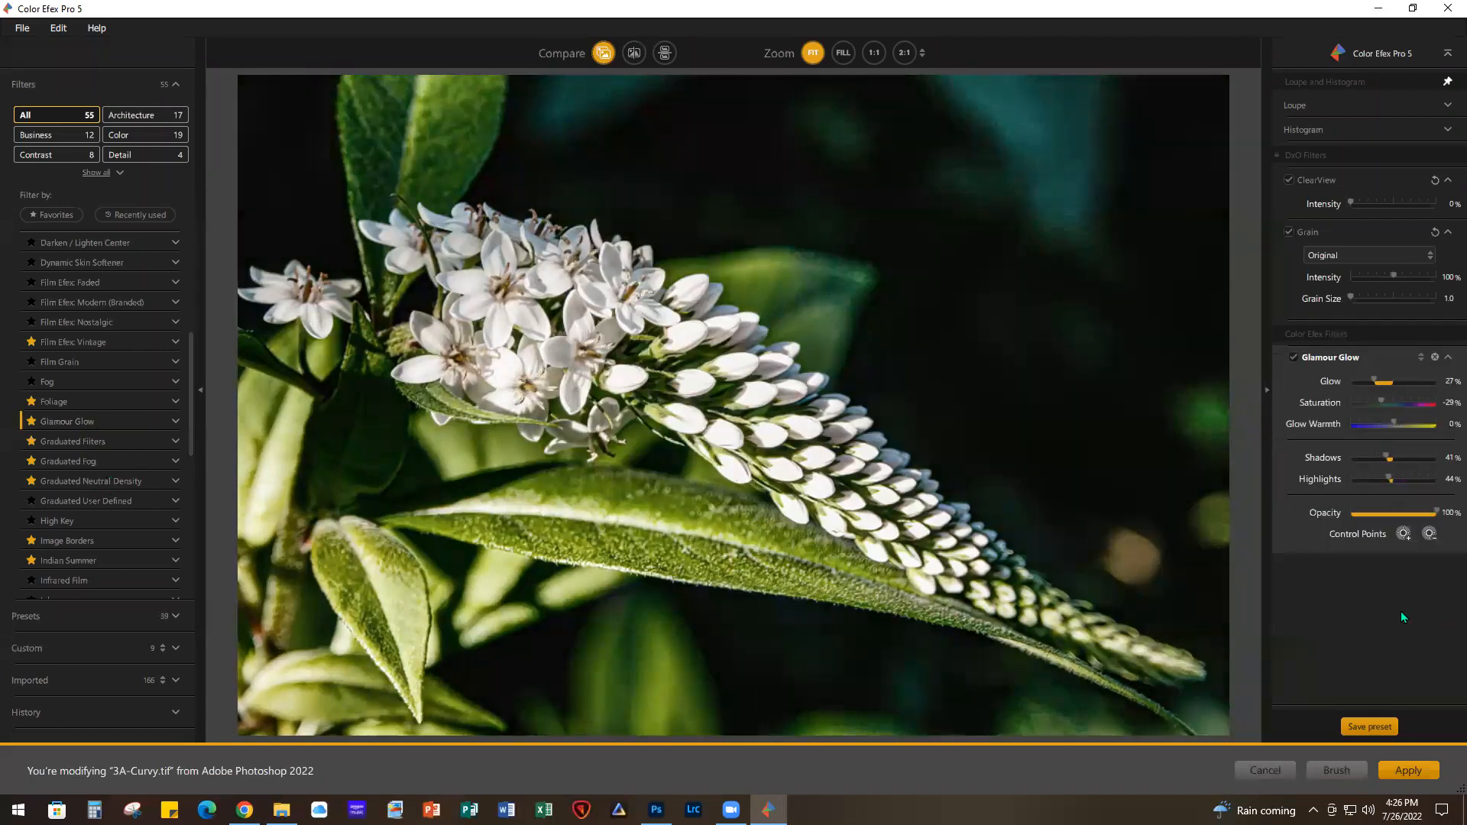
# Place a Glamour Glow control point on the open flower cluster, enlarge it to cover the blooms, and set its Opacity to 86%
pyautogui.click(1404, 534)
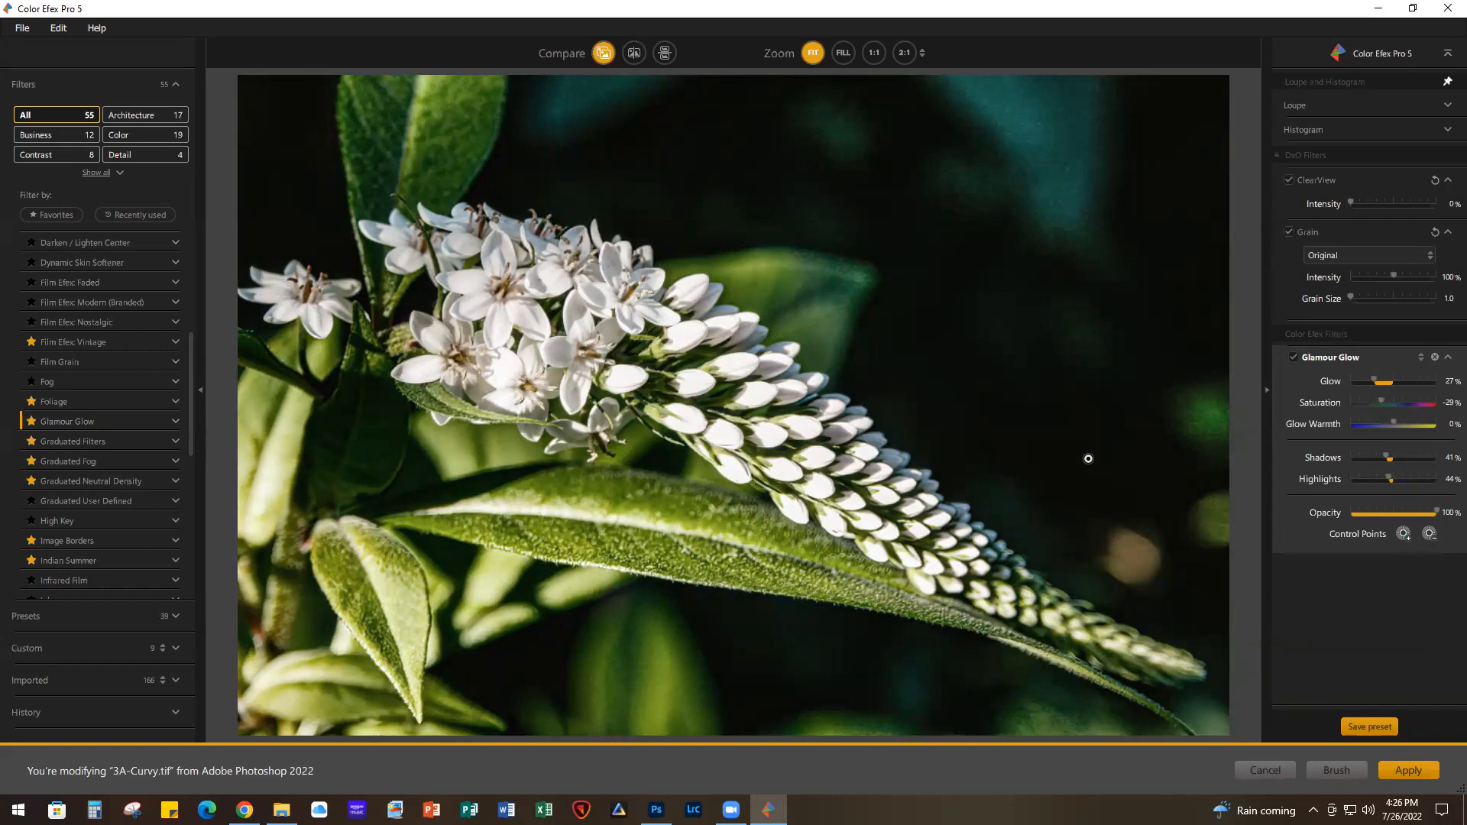
pyautogui.click(549, 309)
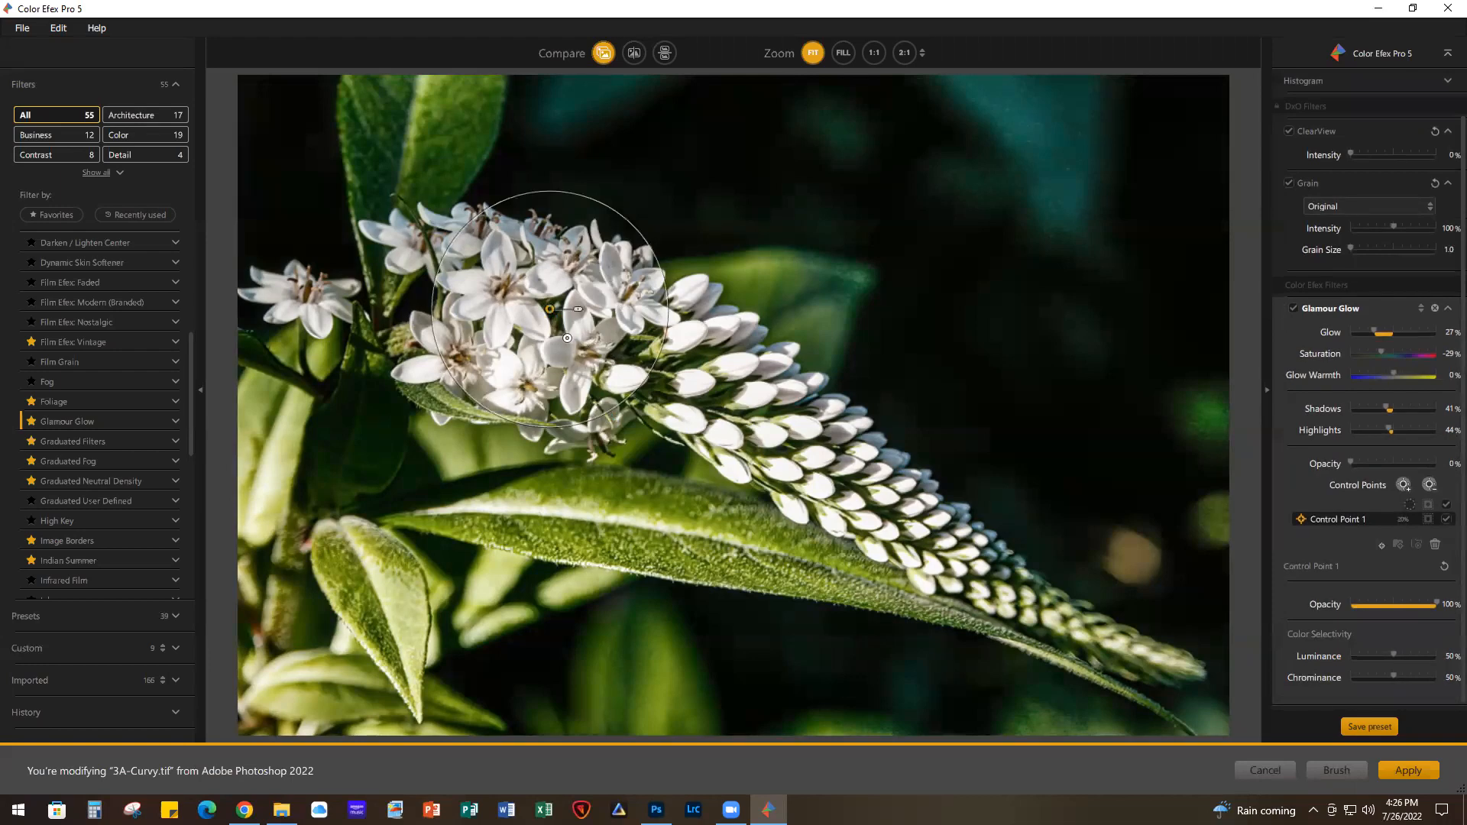
pyautogui.moveTo(549, 309); pyautogui.dragTo(553, 320)
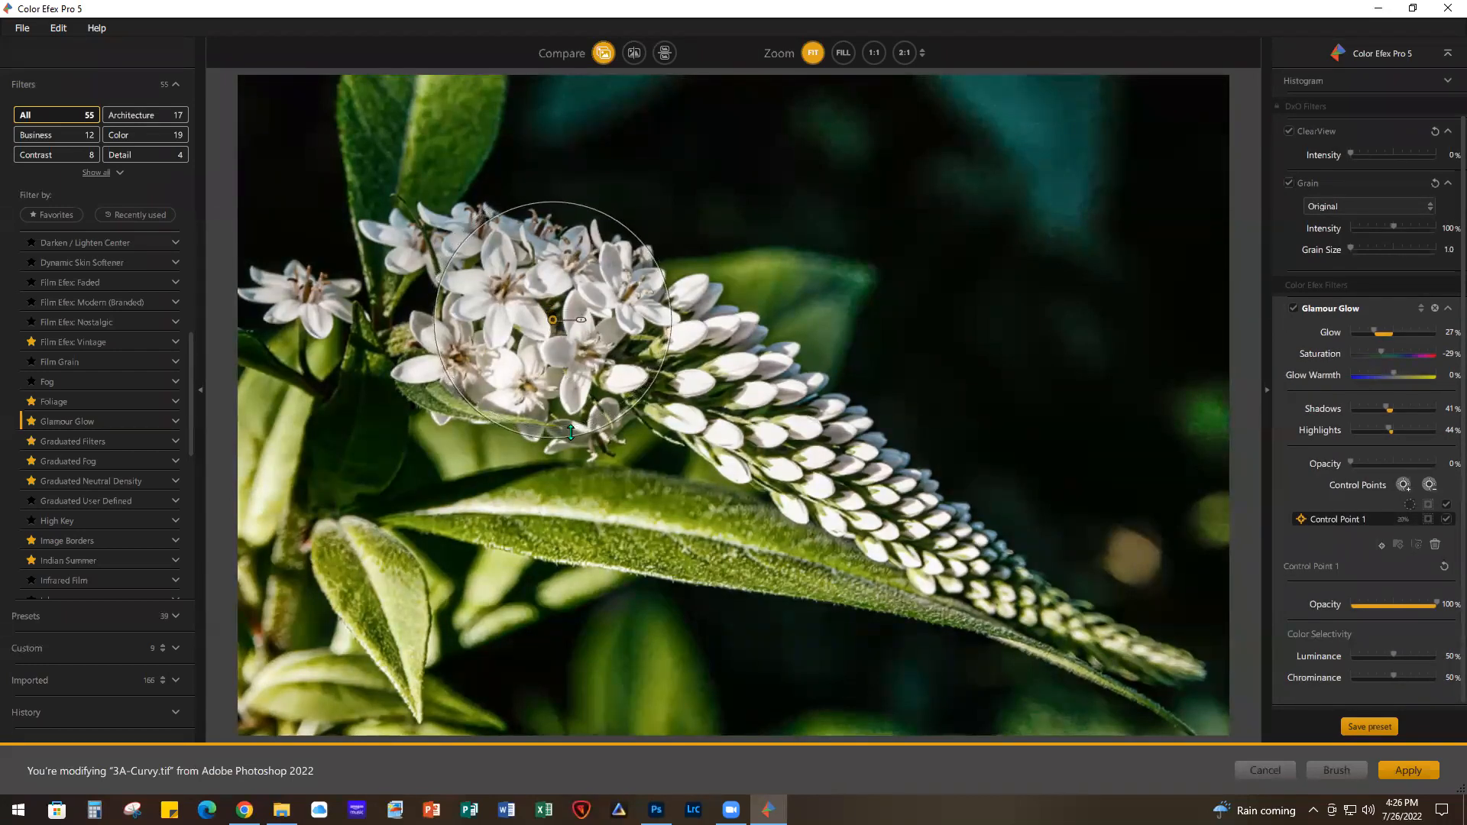
pyautogui.moveTo(571, 437); pyautogui.dragTo(568, 447)
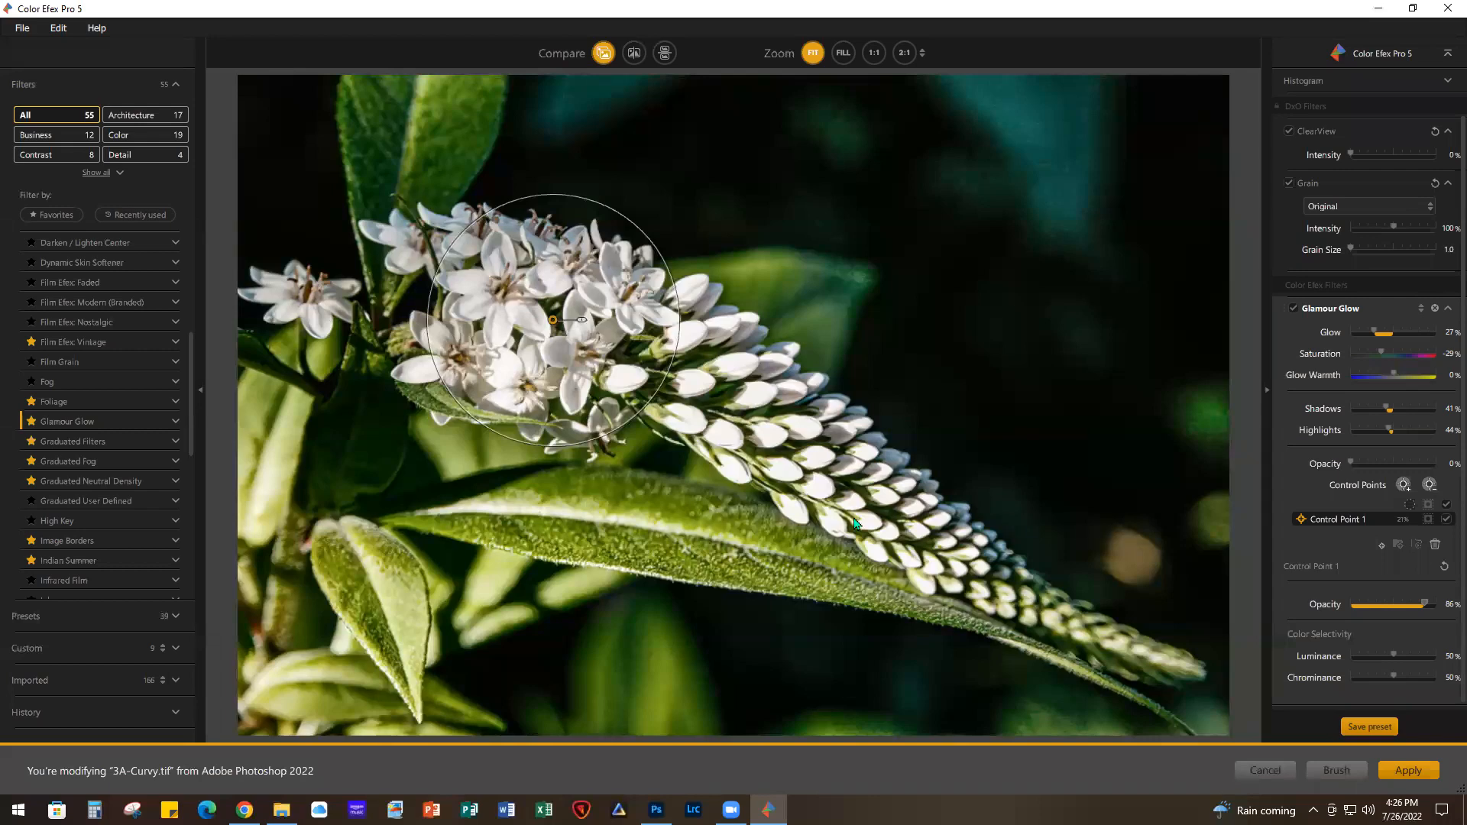
# Duplicate the control point onto the white buds beside the cluster, show the masks, and fit its position and size to the buds
pyautogui.moveTo(553, 319); pyautogui.dragTo(733, 398)
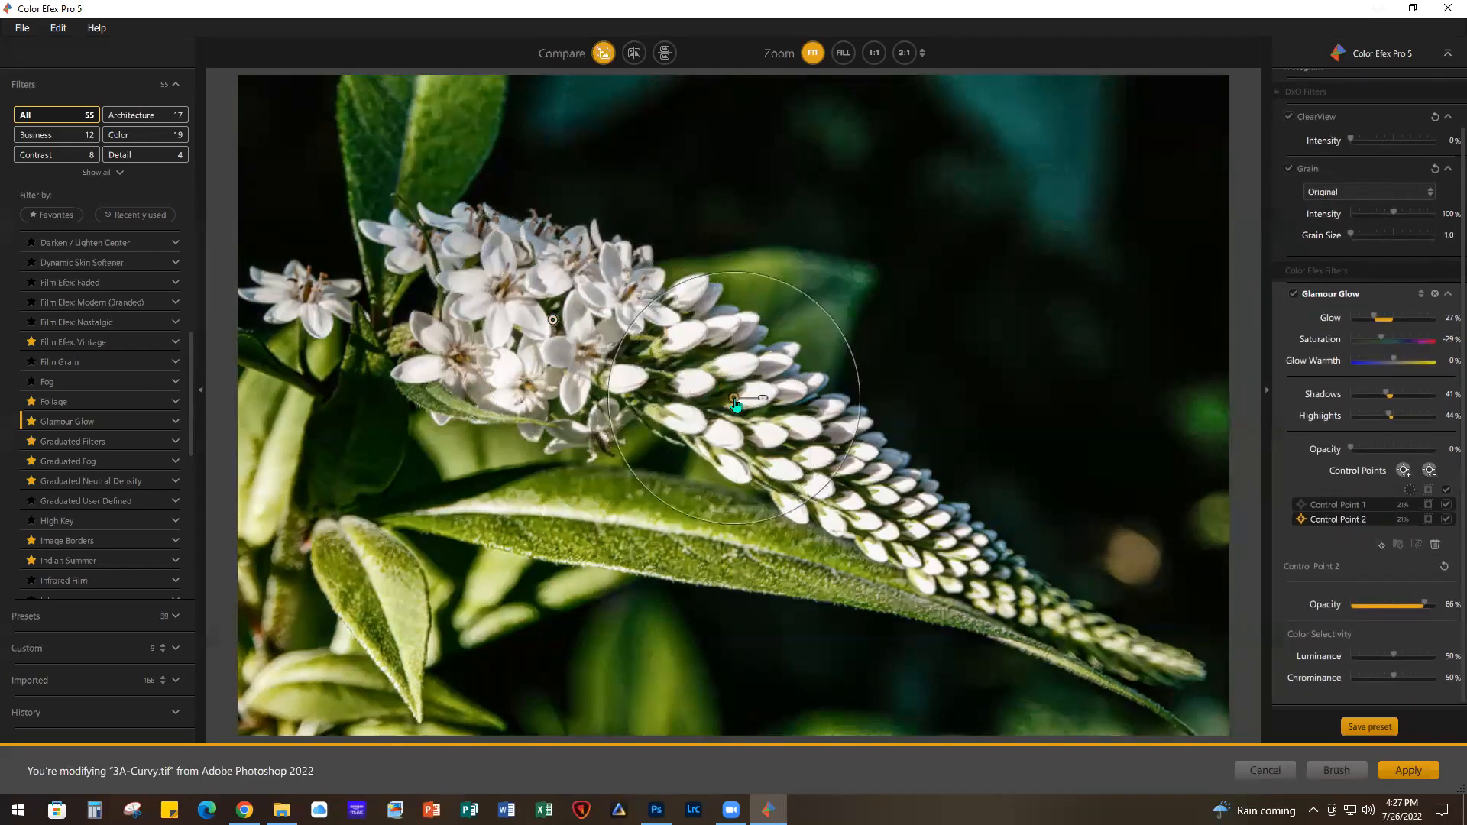
pyautogui.moveTo(859, 403); pyautogui.dragTo(708, 388)
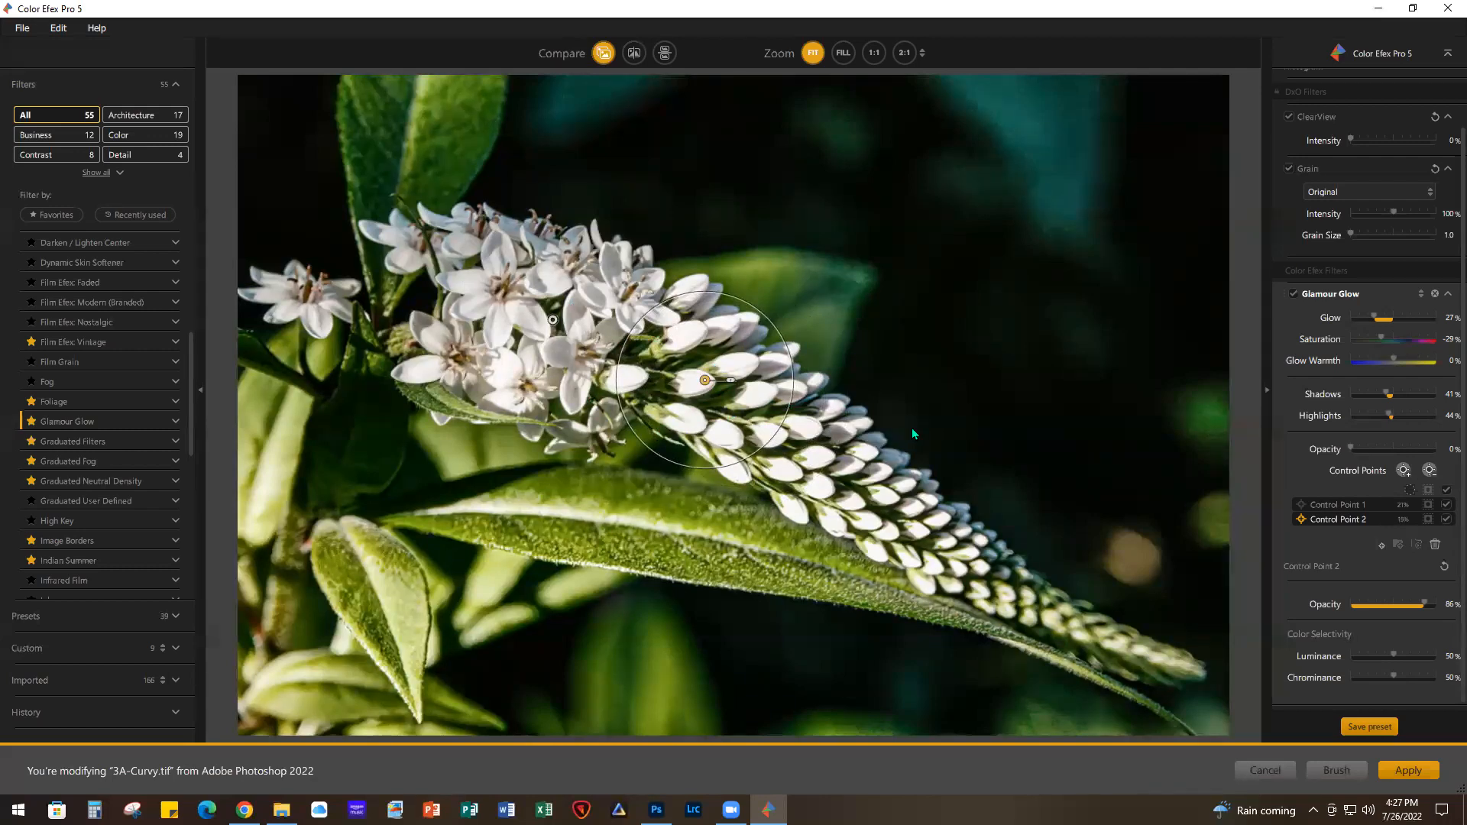
pyautogui.click(1428, 489)
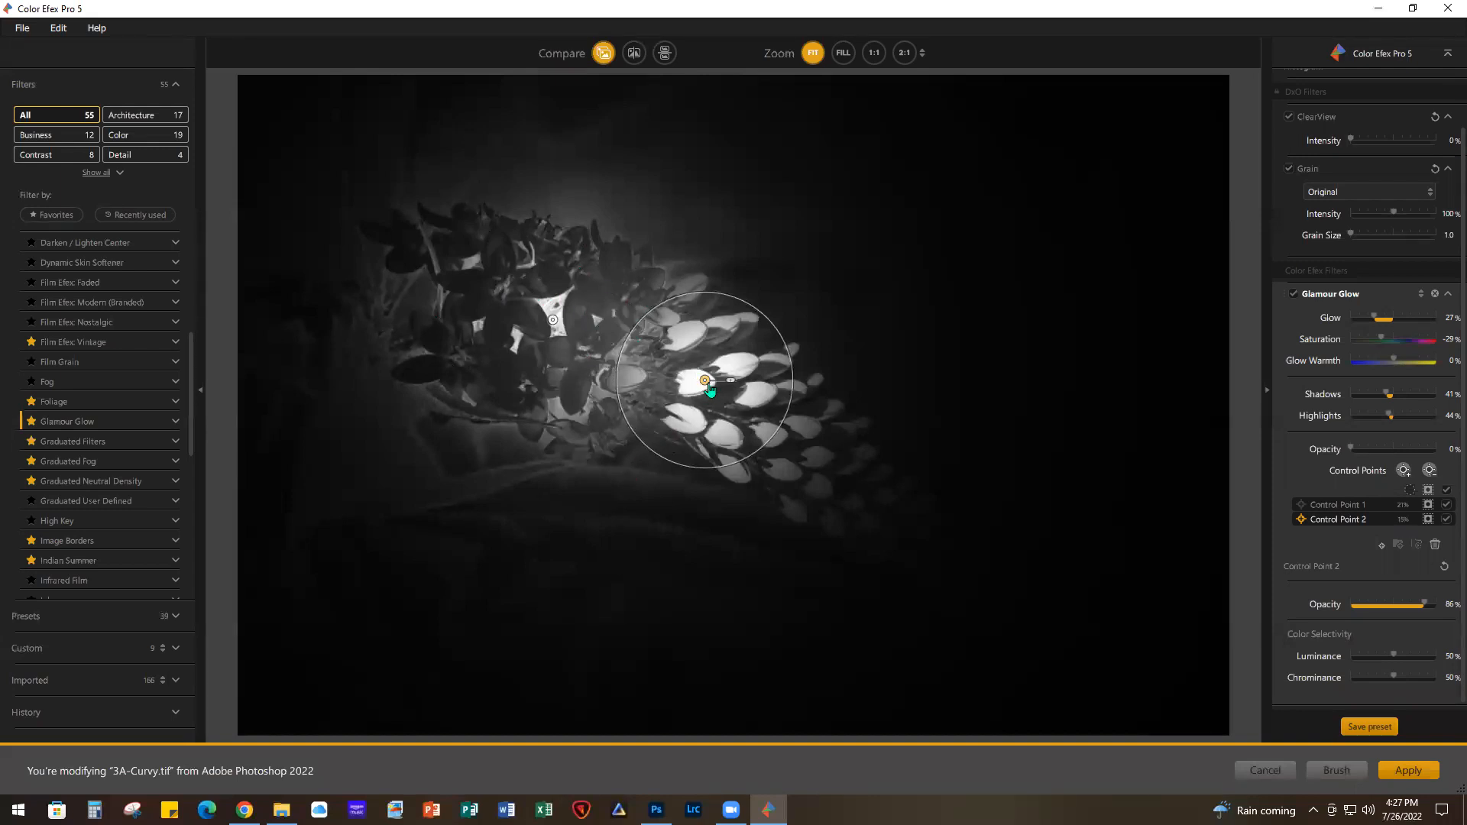
pyautogui.moveTo(703, 380); pyautogui.dragTo(675, 355)
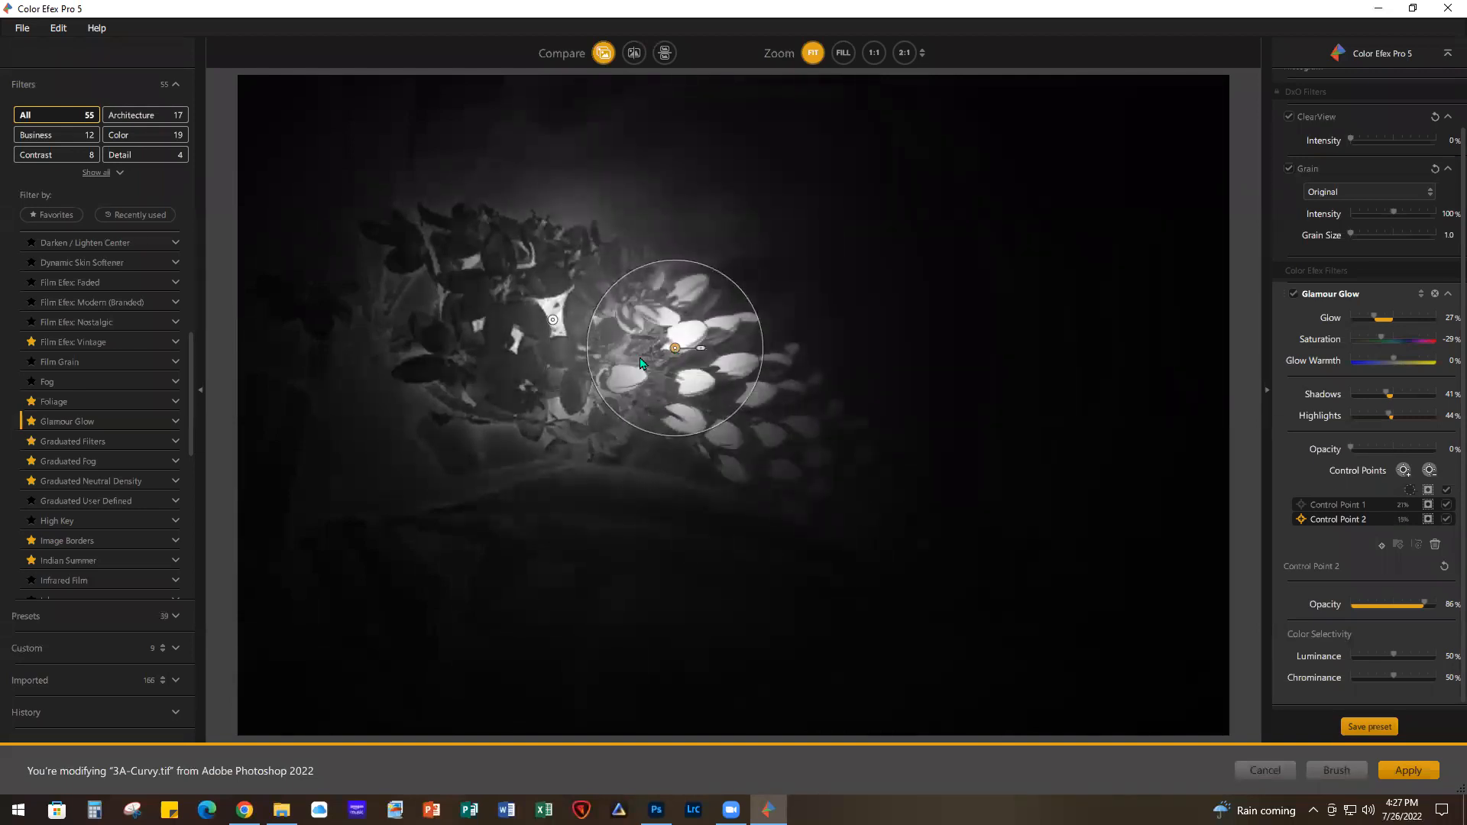
pyautogui.moveTo(617, 422); pyautogui.dragTo(610, 430)
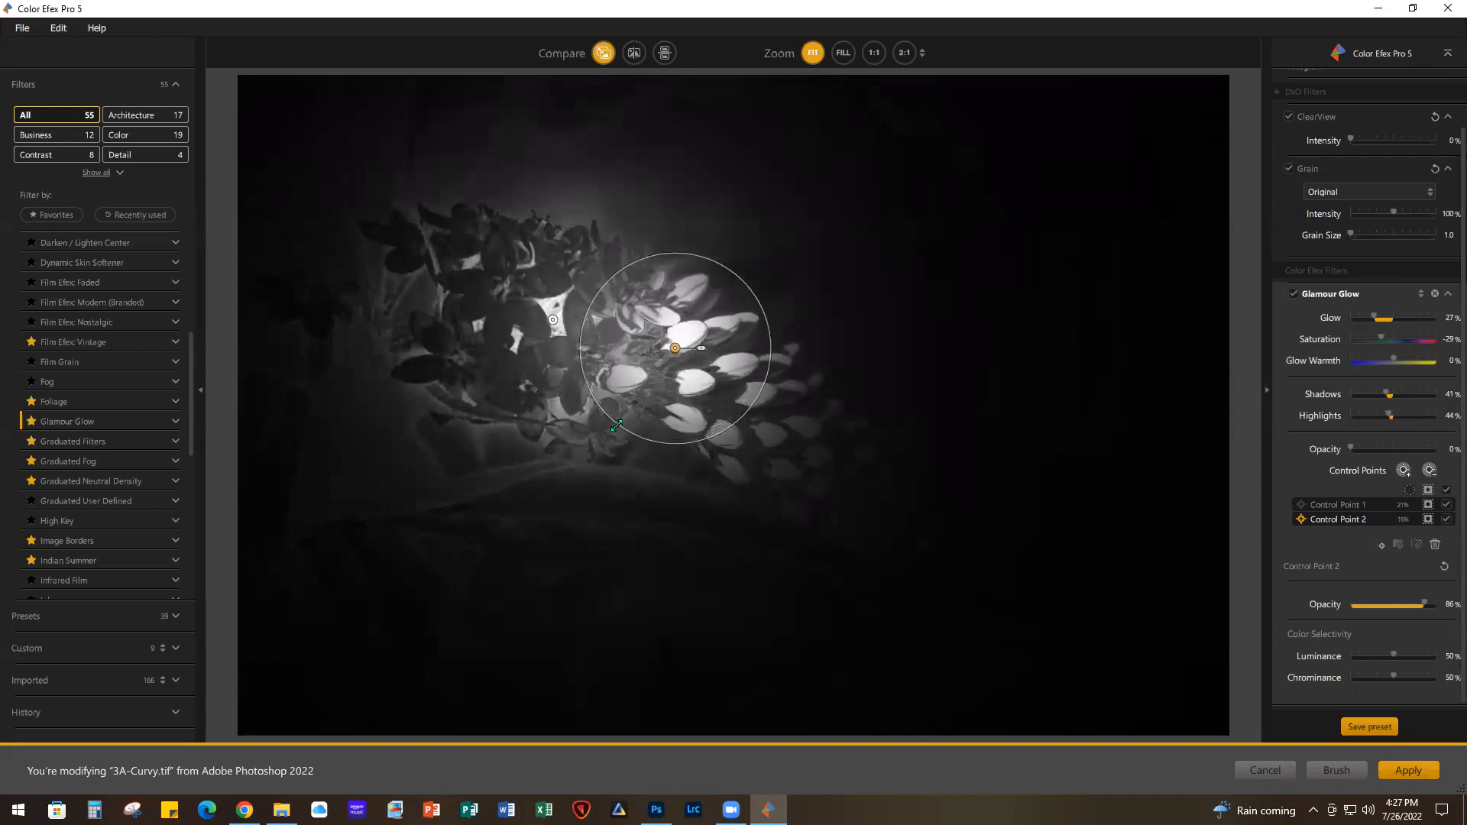
# Reposition the first control point at the center of the flower cluster and enlarge it to about 24% using the mask view
pyautogui.click(553, 320)
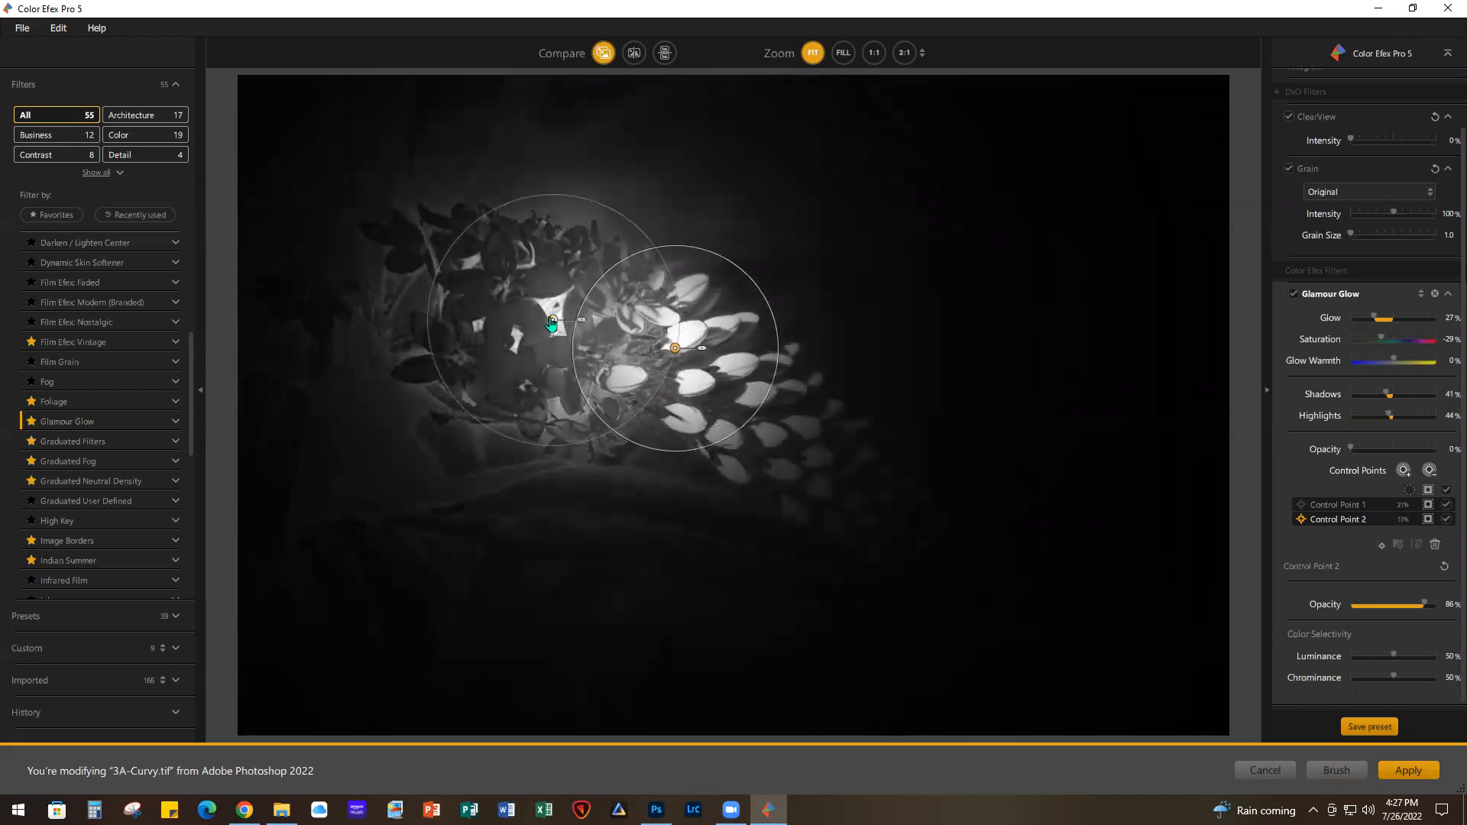
pyautogui.moveTo(552, 324); pyautogui.dragTo(544, 322)
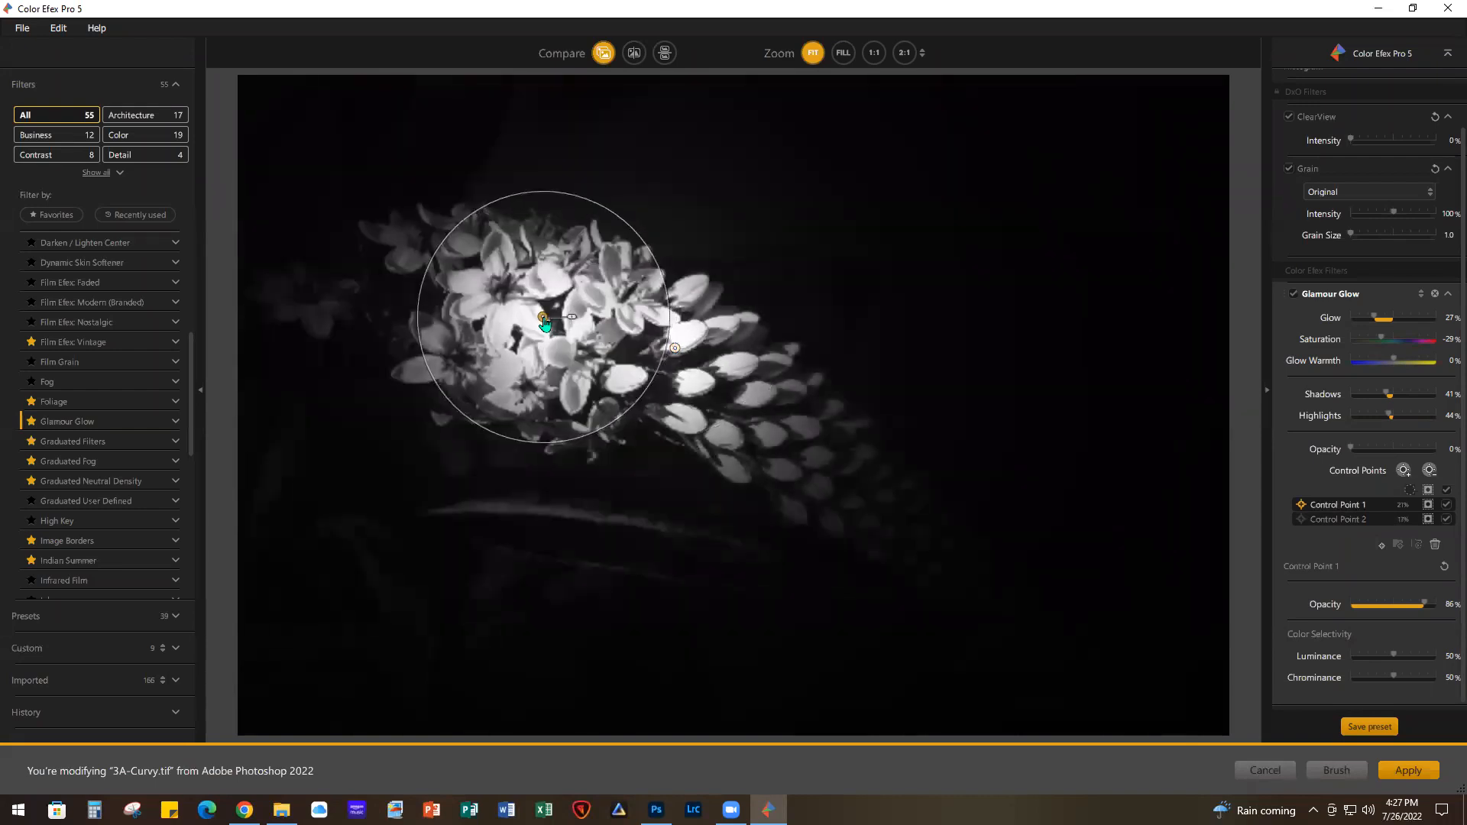
pyautogui.moveTo(648, 251); pyautogui.dragTo(660, 249)
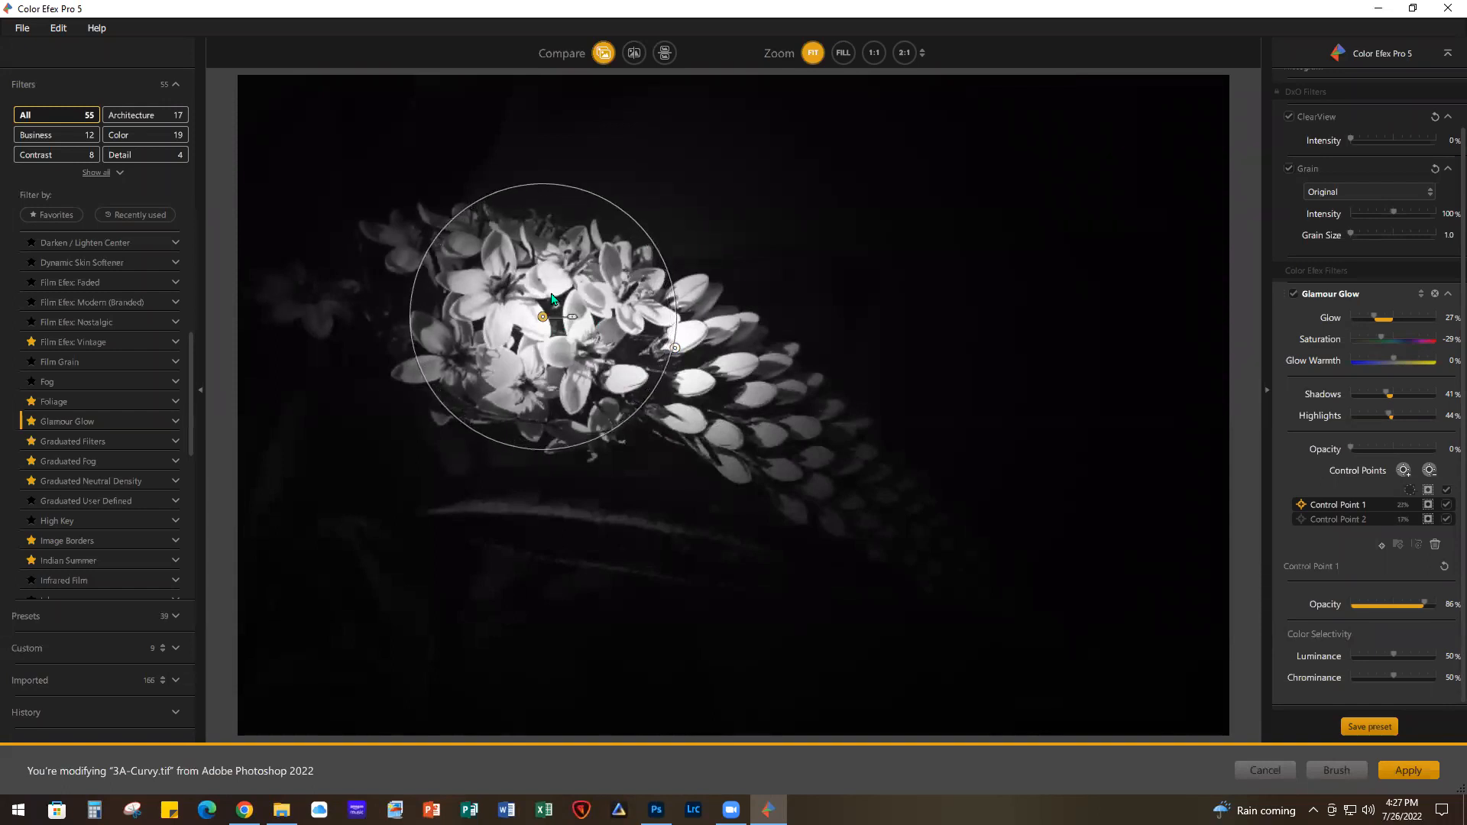
pyautogui.moveTo(542, 321); pyautogui.dragTo(543, 330)
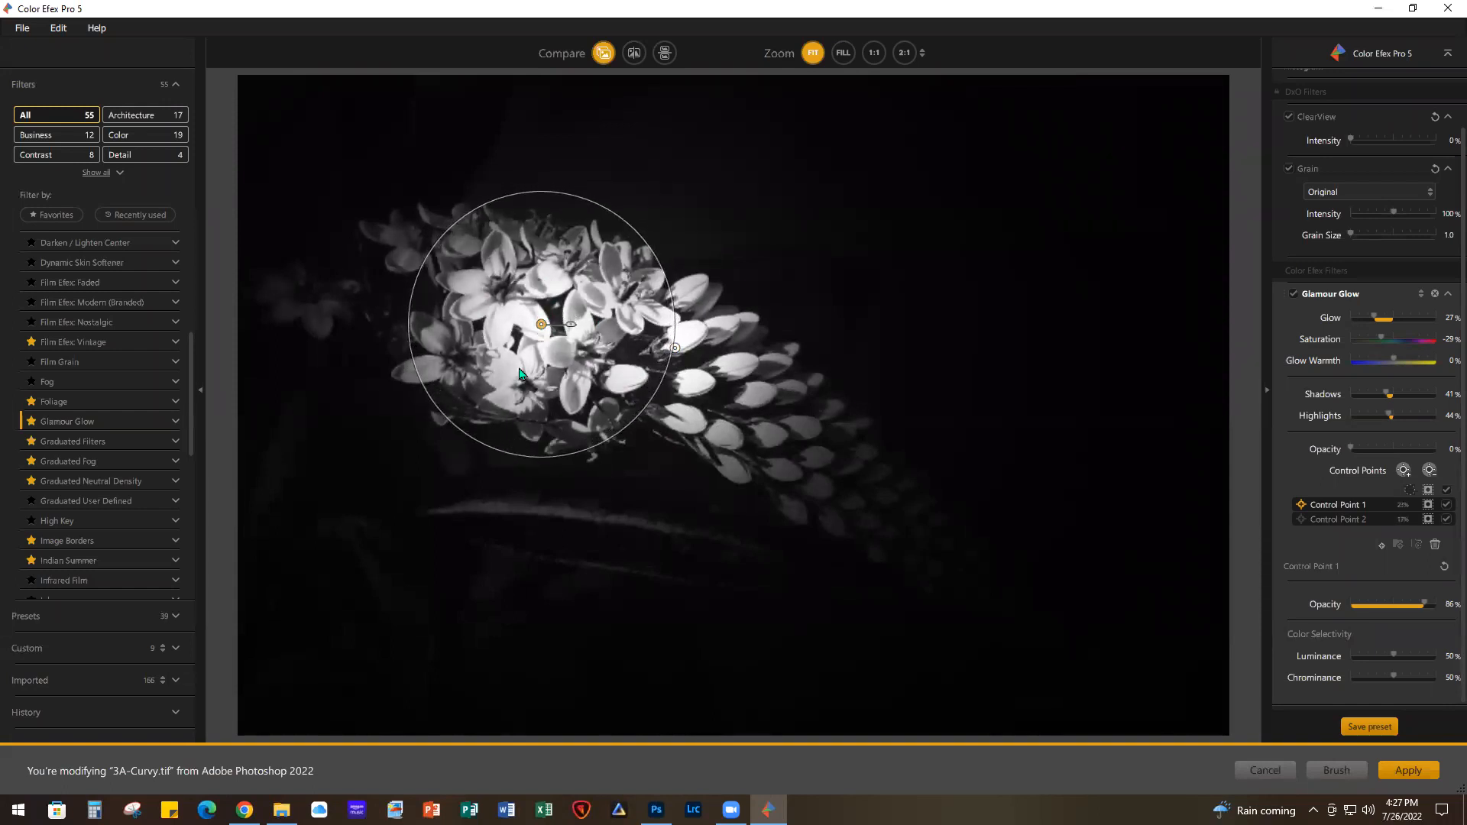
pyautogui.moveTo(543, 330); pyautogui.dragTo(543, 326)
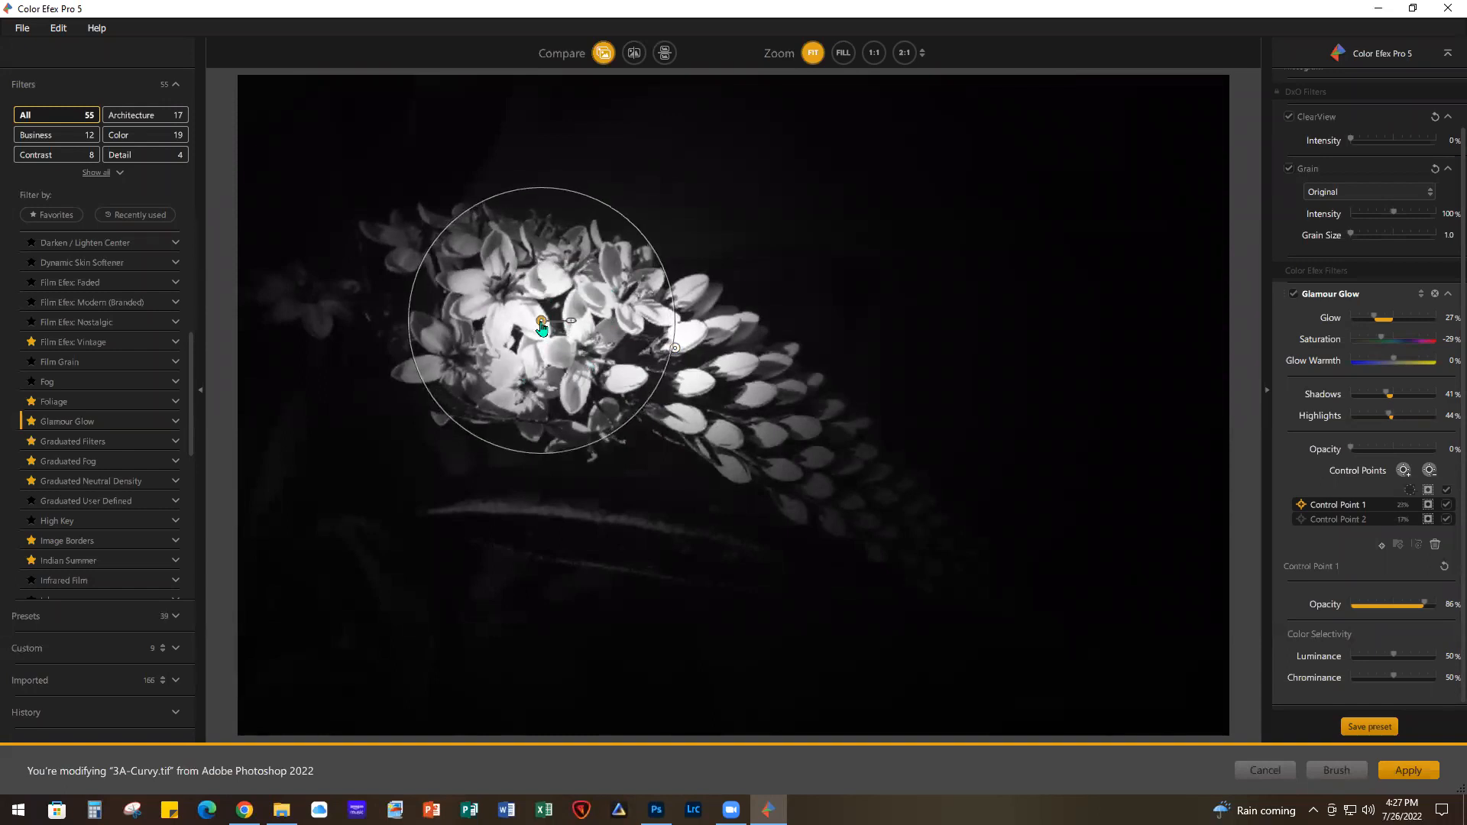
pyautogui.moveTo(623, 219); pyautogui.dragTo(636, 218)
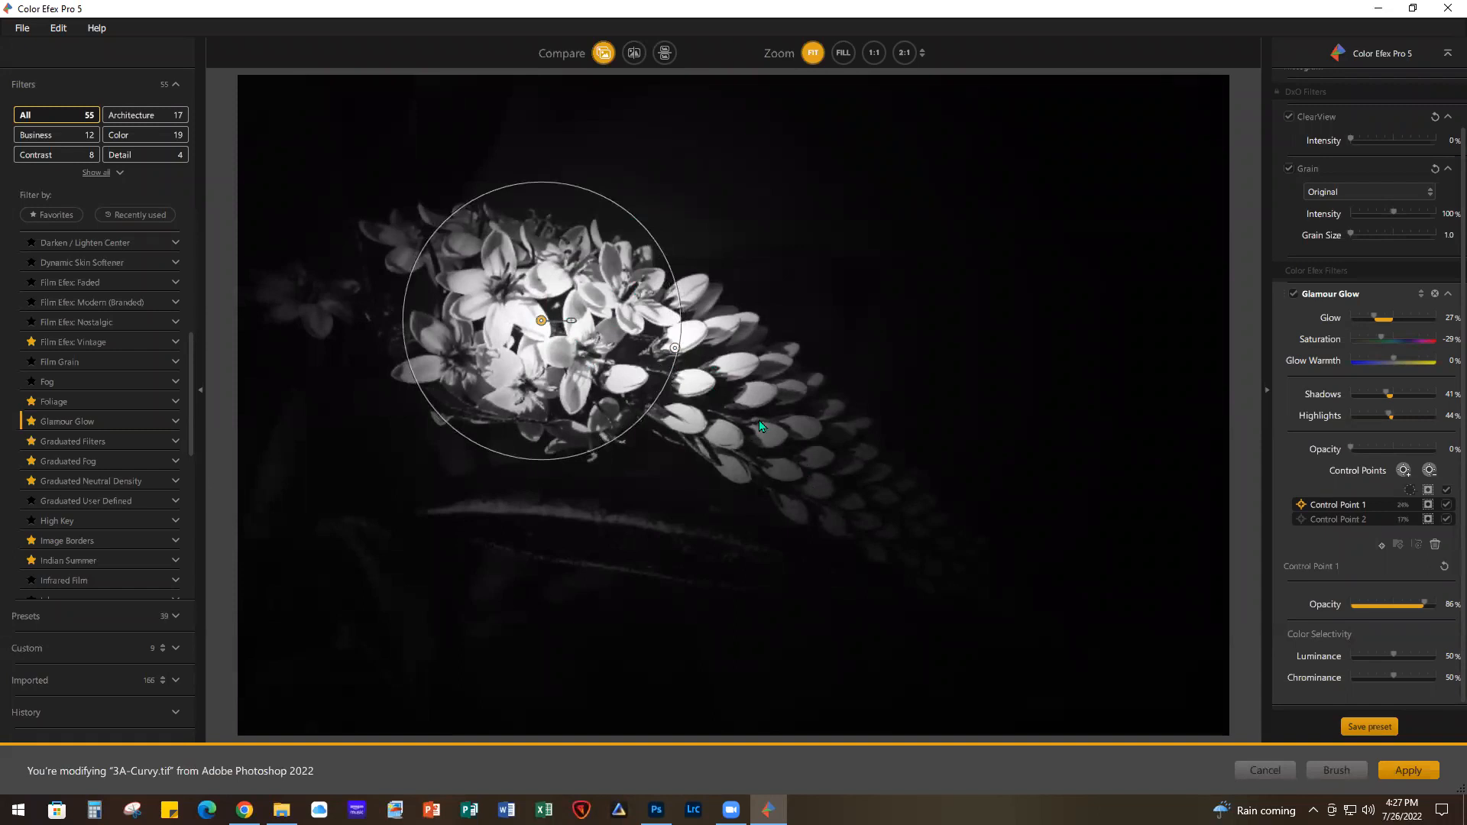
# Duplicate the second control point onto the buds midway along the flower spike
pyautogui.click(1358, 518)
pyautogui.moveTo(677, 350); pyautogui.dragTo(778, 438)
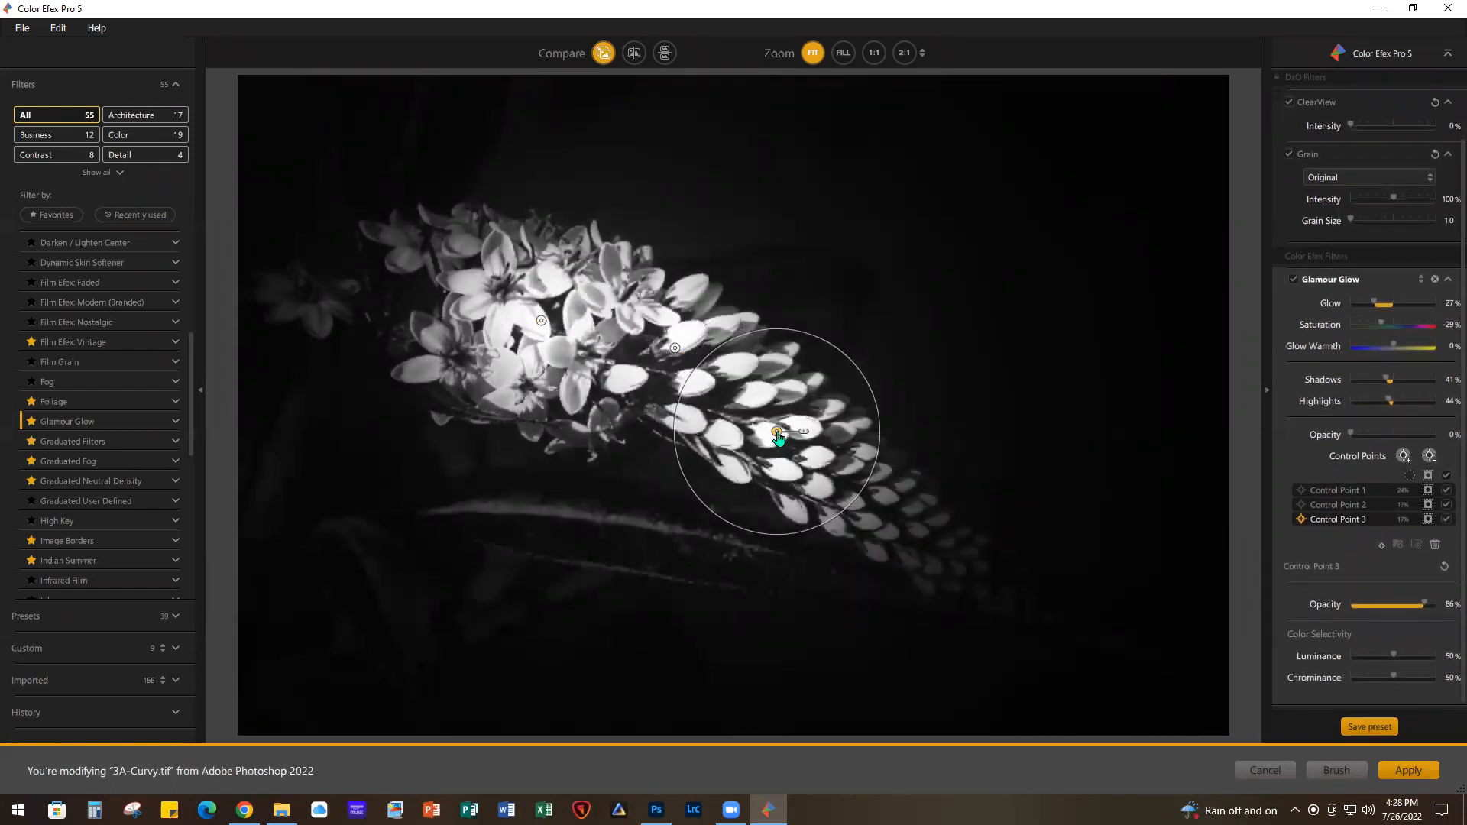
# Shrink the mid-spike control point and add progressively smaller duplicates down the flower spike to cover the buds to its tip
pyautogui.moveTo(873, 396); pyautogui.dragTo(864, 400)
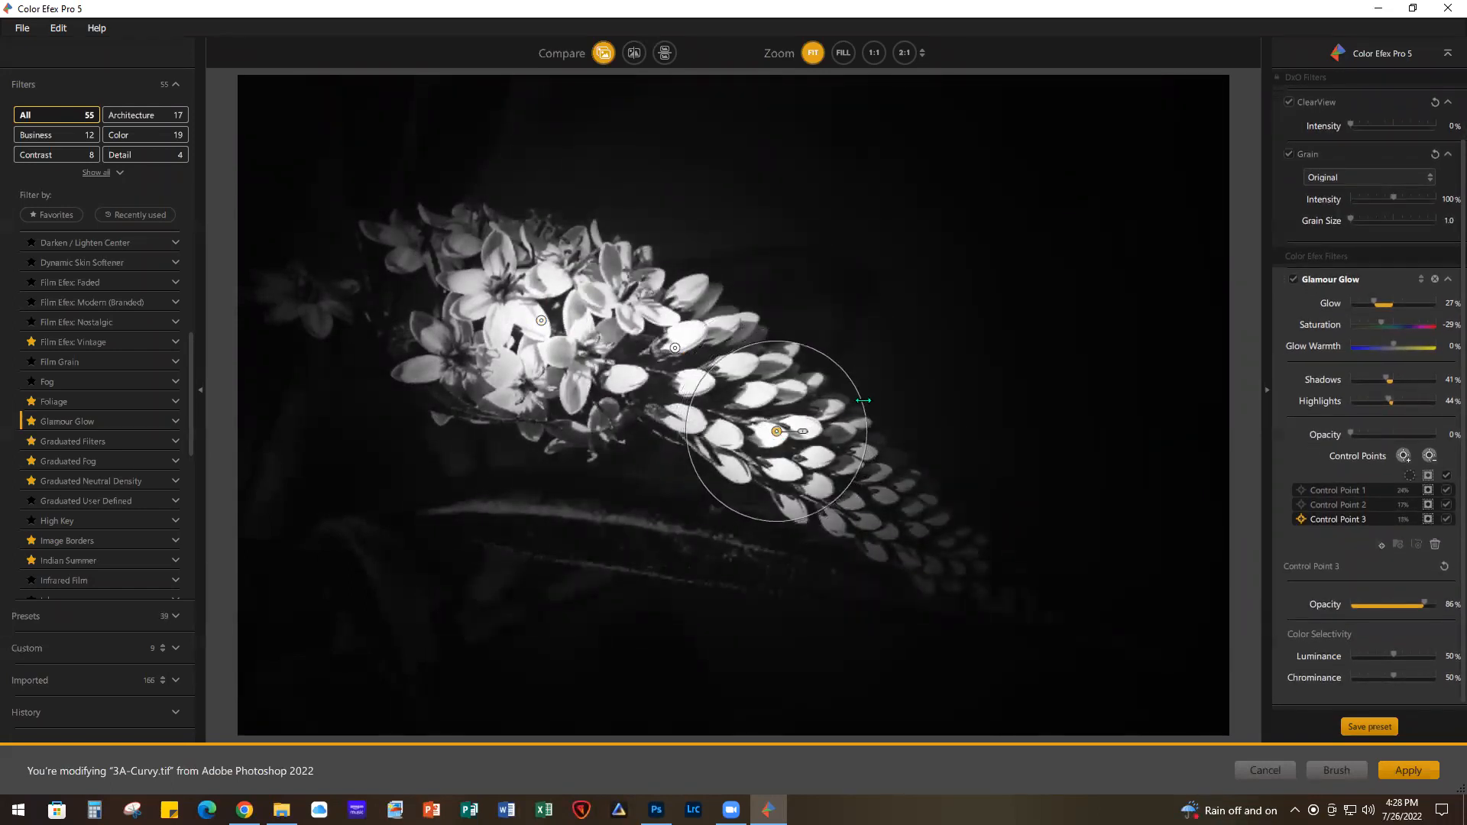
pyautogui.moveTo(780, 435)
pyautogui.mouseDown()
pyautogui.moveTo(878, 500)
pyautogui.moveTo(859, 506)
pyautogui.moveTo(885, 501)
pyautogui.mouseUp()
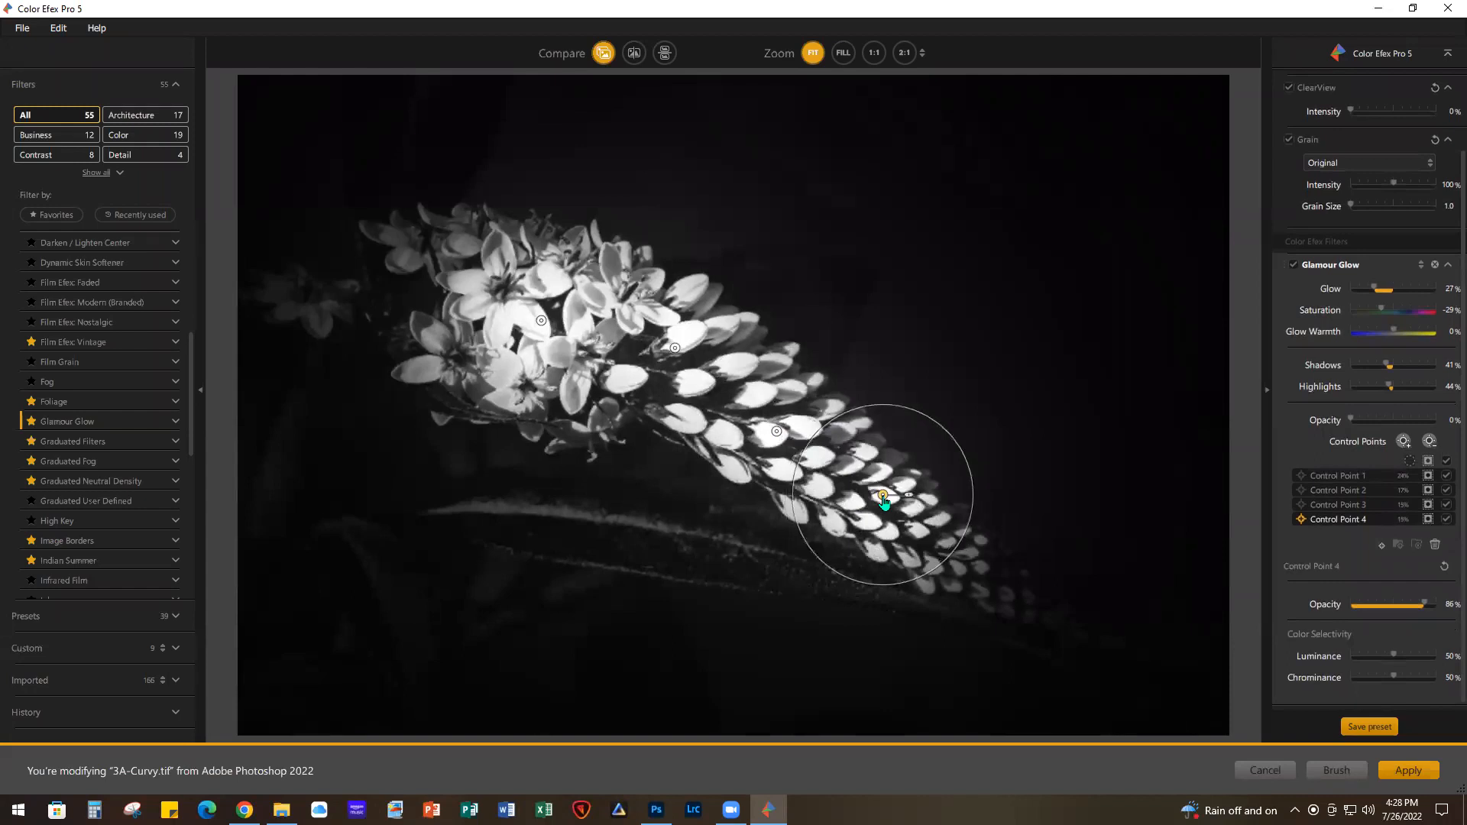
pyautogui.moveTo(972, 464)
pyautogui.mouseDown()
pyautogui.moveTo(877, 497)
pyautogui.moveTo(934, 563)
pyautogui.moveTo(947, 552)
pyautogui.mouseUp()
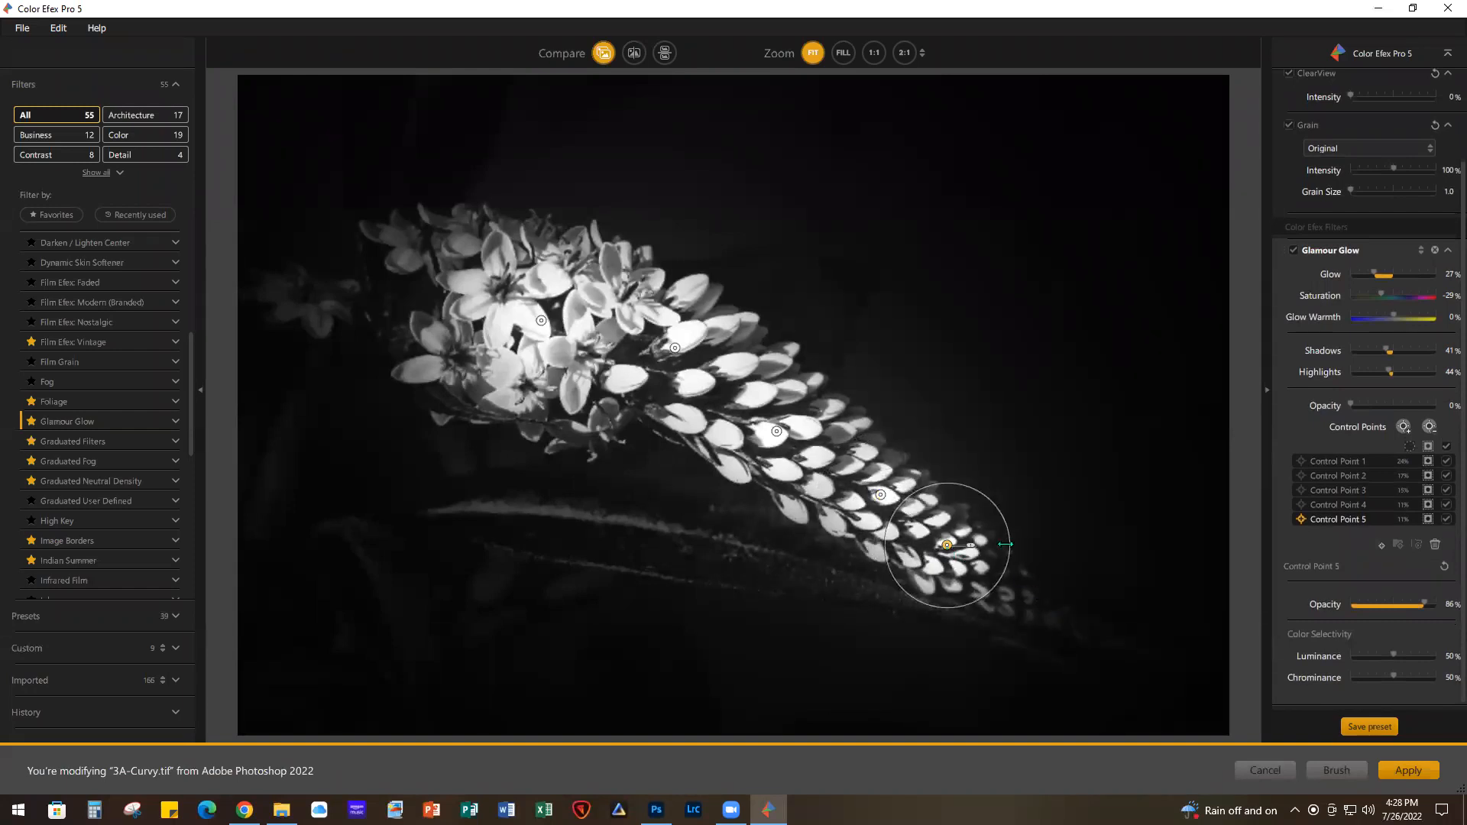
pyautogui.moveTo(1005, 536)
pyautogui.mouseDown()
pyautogui.moveTo(973, 563)
pyautogui.moveTo(995, 597)
pyautogui.moveTo(1017, 587)
pyautogui.moveTo(985, 595)
pyautogui.moveTo(1059, 567)
pyautogui.moveTo(1051, 623)
pyautogui.mouseUp()
pyautogui.hotkey('ctrl', 'd')
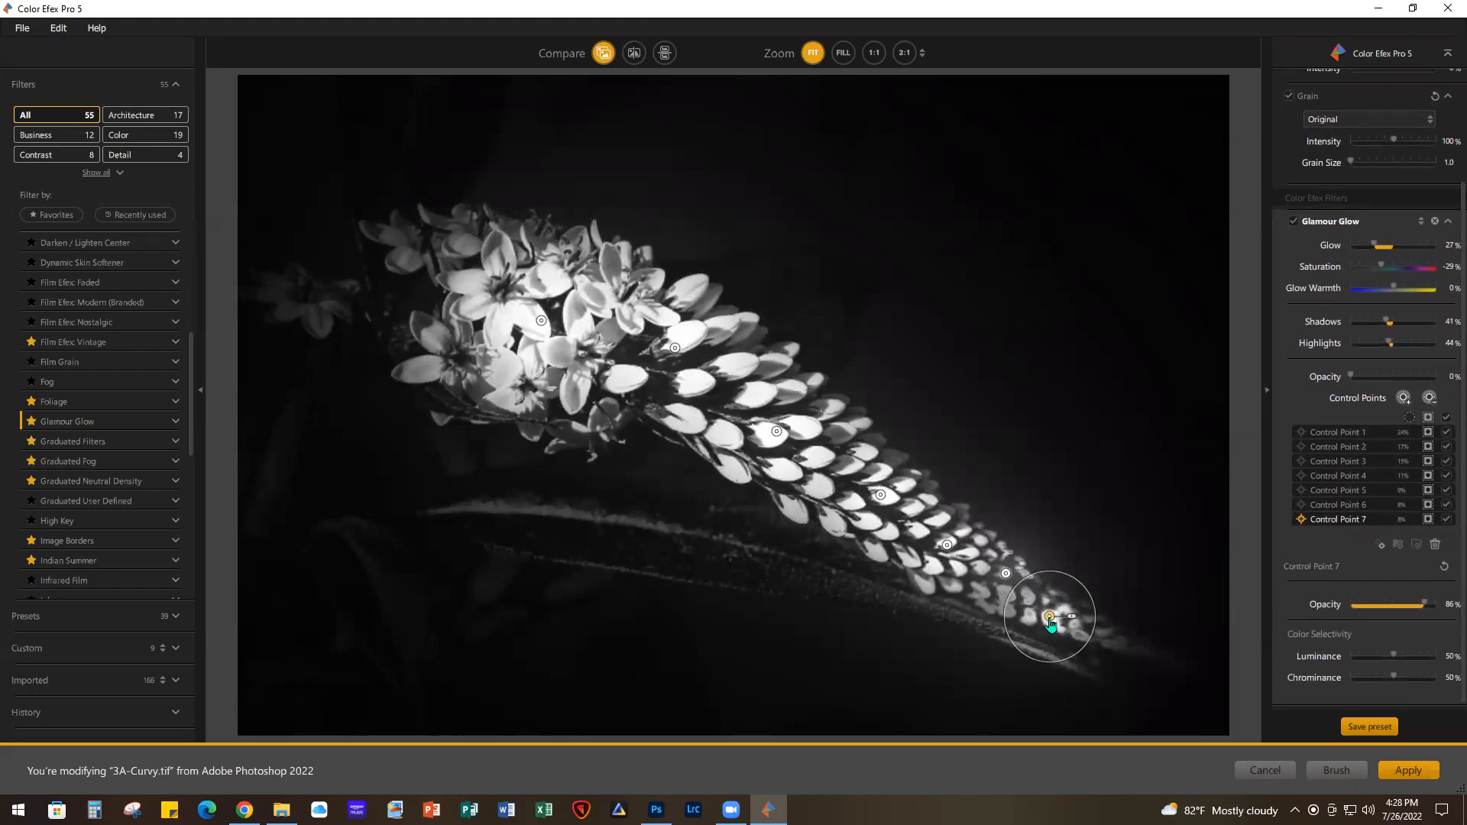
pyautogui.moveTo(1050, 624); pyautogui.dragTo(1007, 616)
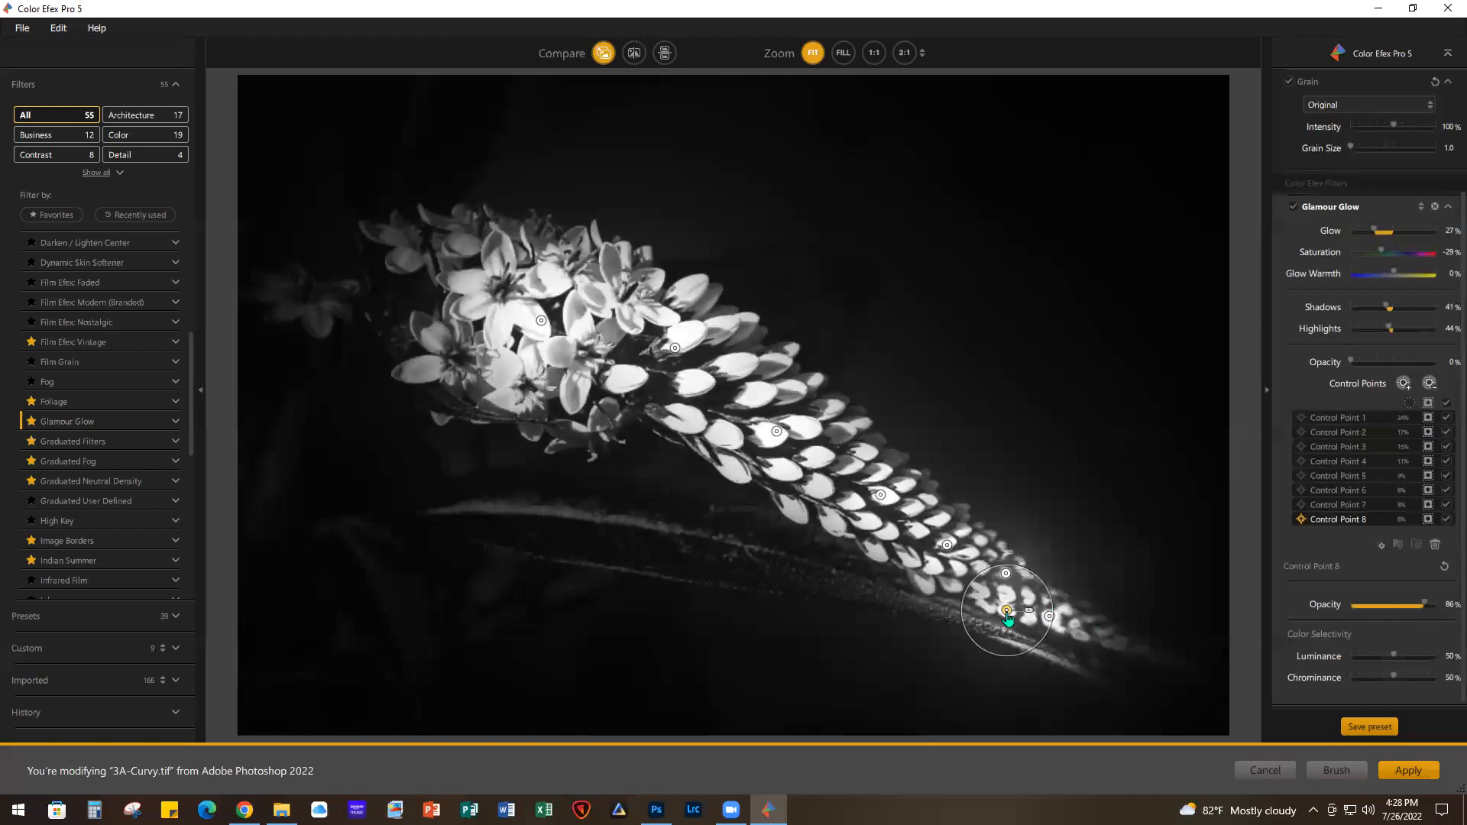
# Duplicate control points onto the upper outer blooms, the detached flower and the cluster's outer edge, and hide the masks
pyautogui.moveTo(1007, 611); pyautogui.dragTo(413, 302)
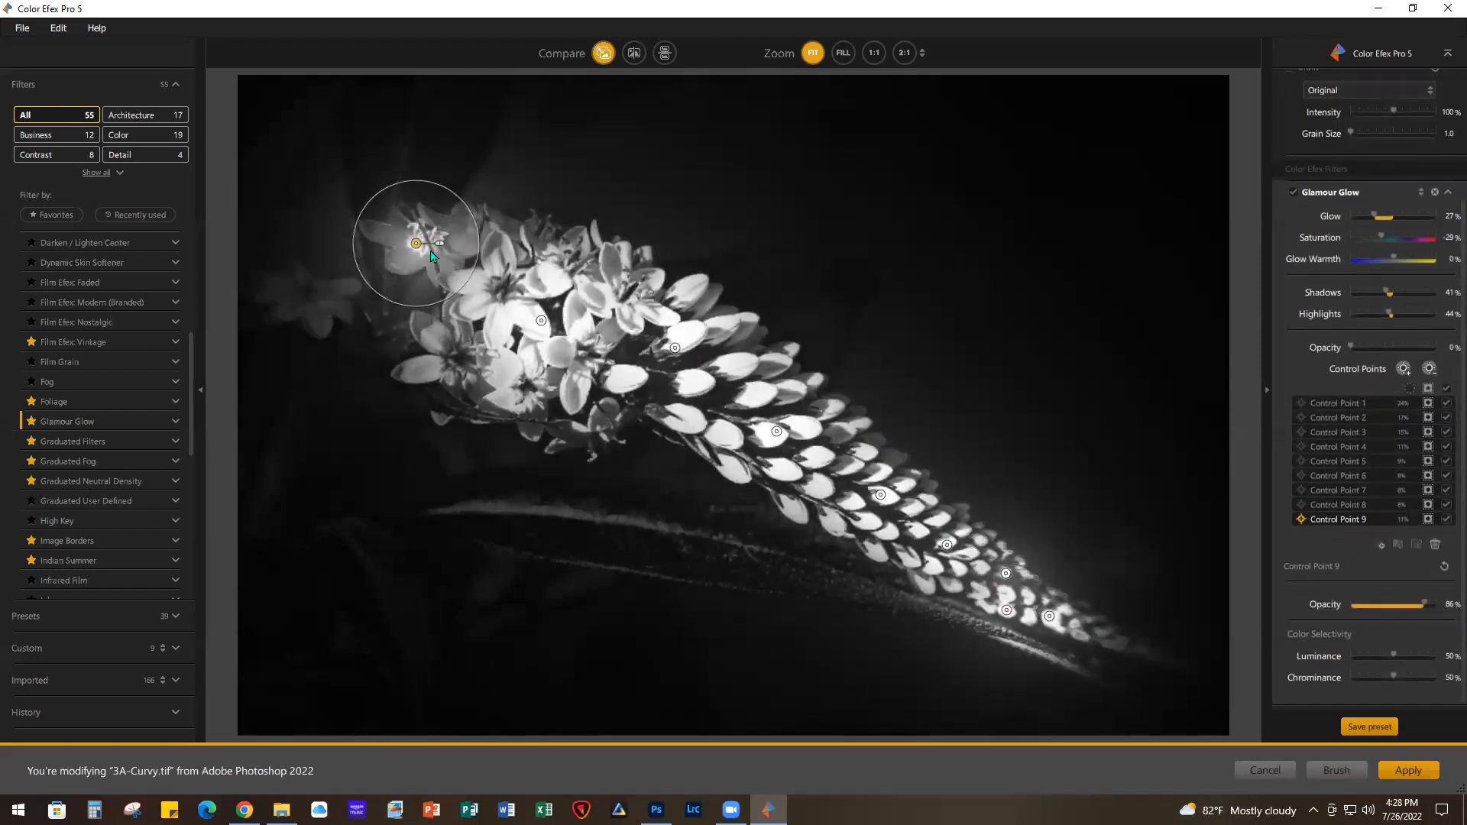
pyautogui.moveTo(417, 246); pyautogui.dragTo(400, 344)
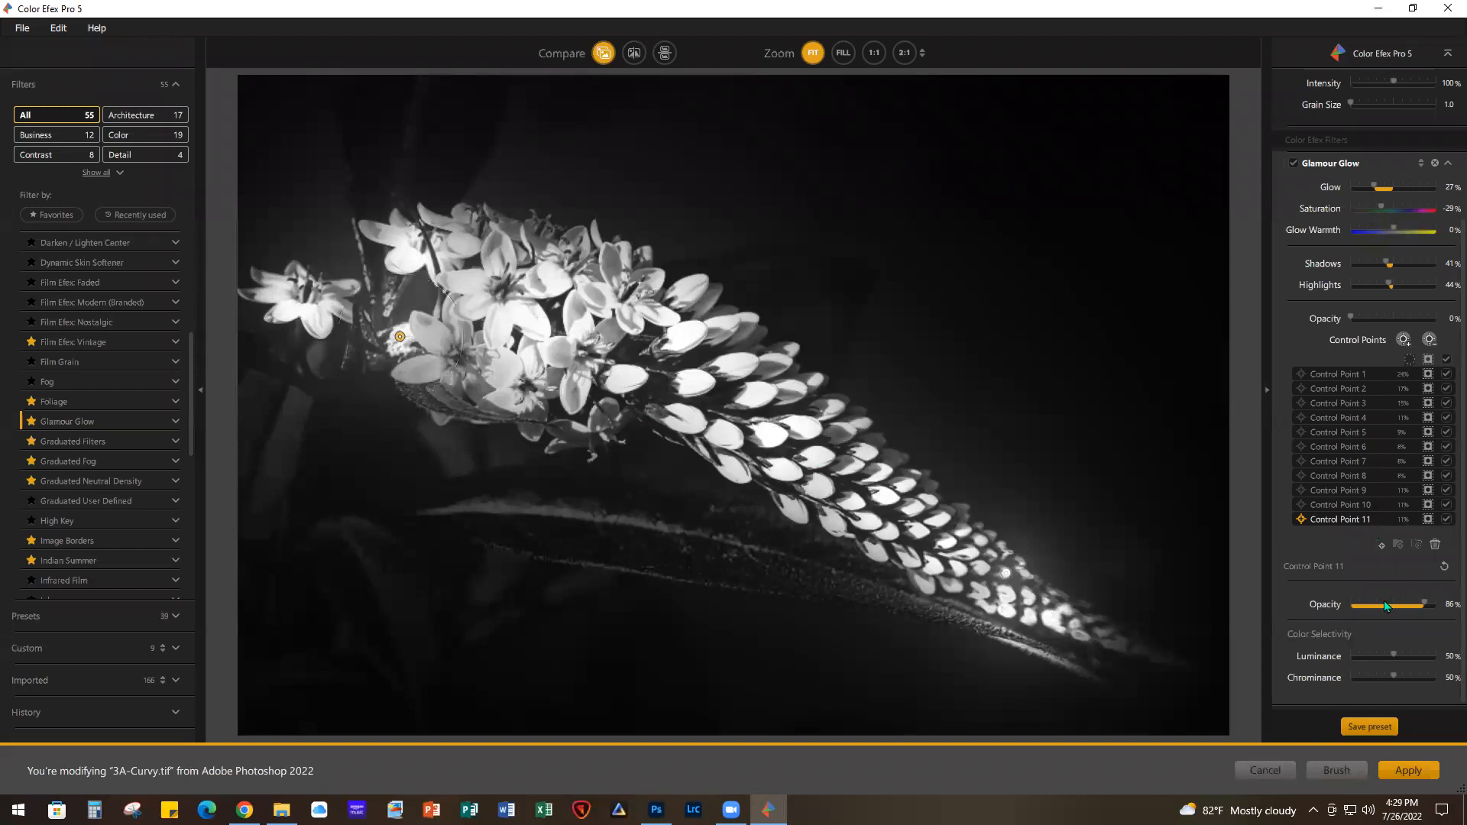
pyautogui.click(1429, 361)
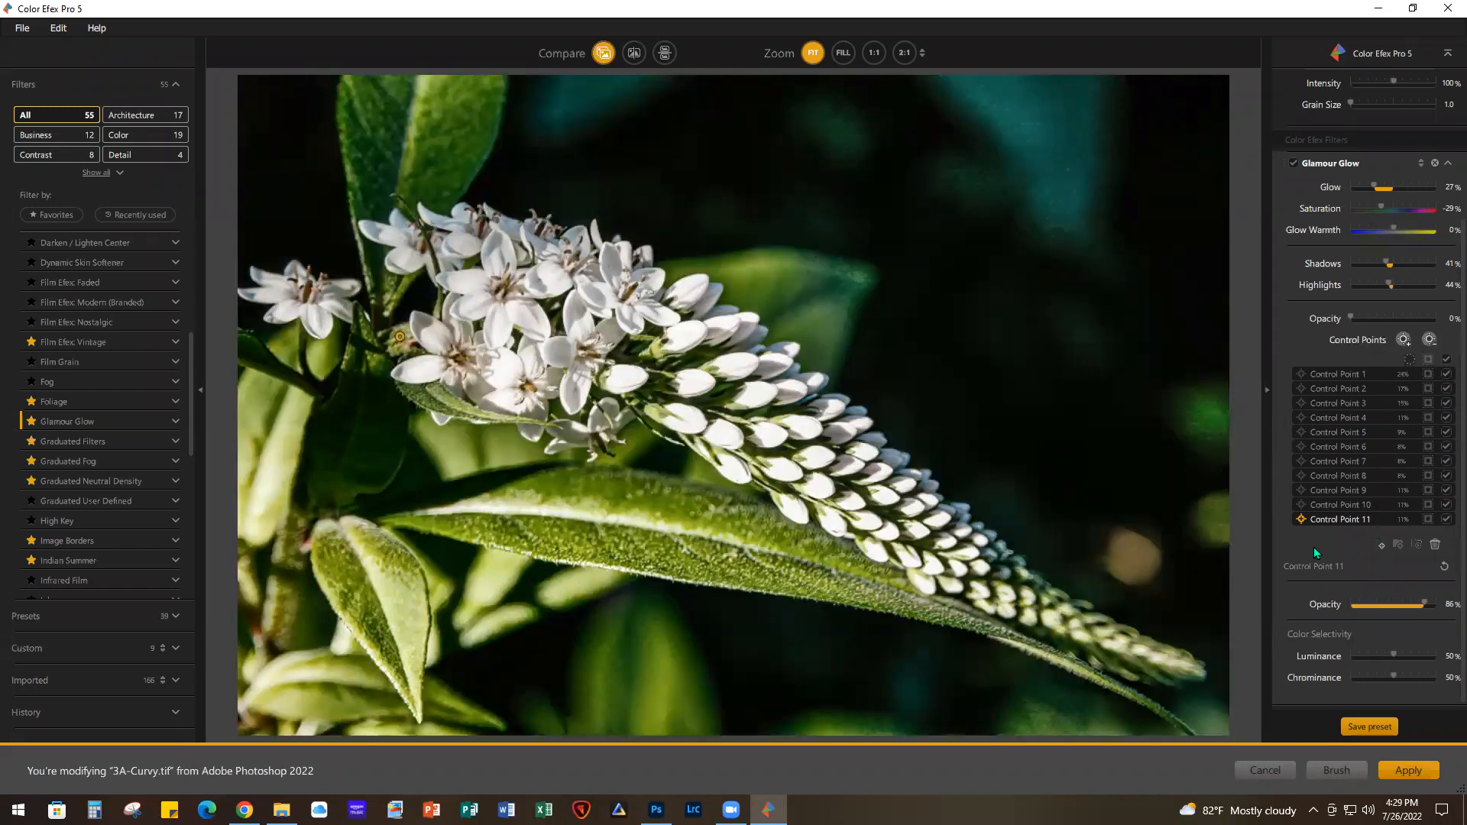
# Compare the image with and without Glamour Glow, set the last control point's Opacity to 100%, and apply the filter
pyautogui.click(1294, 163)
pyautogui.moveTo(1425, 603); pyautogui.dragTo(1440, 609)
pyautogui.click(1296, 163)
pyautogui.click(1413, 774)
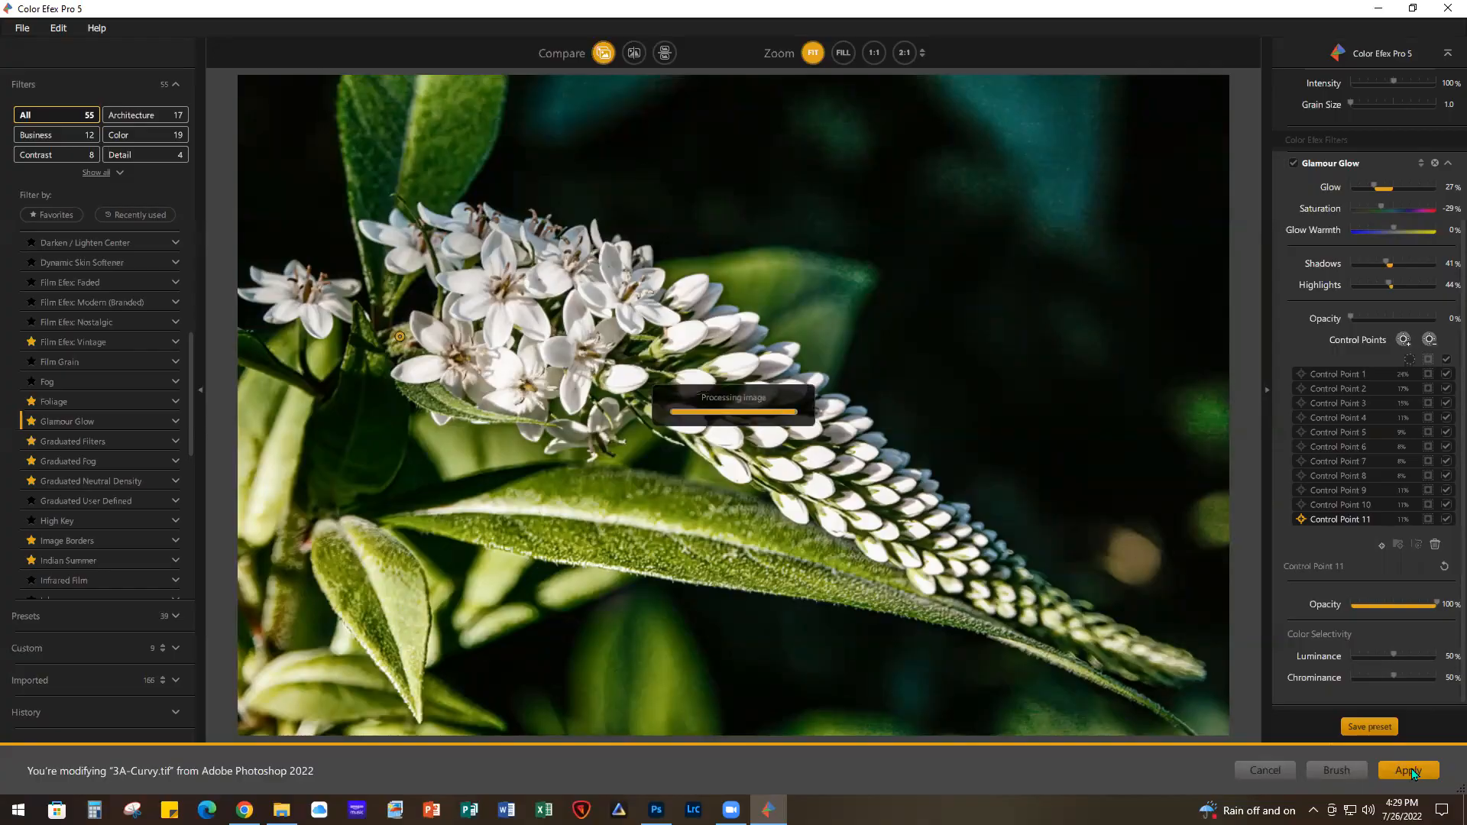
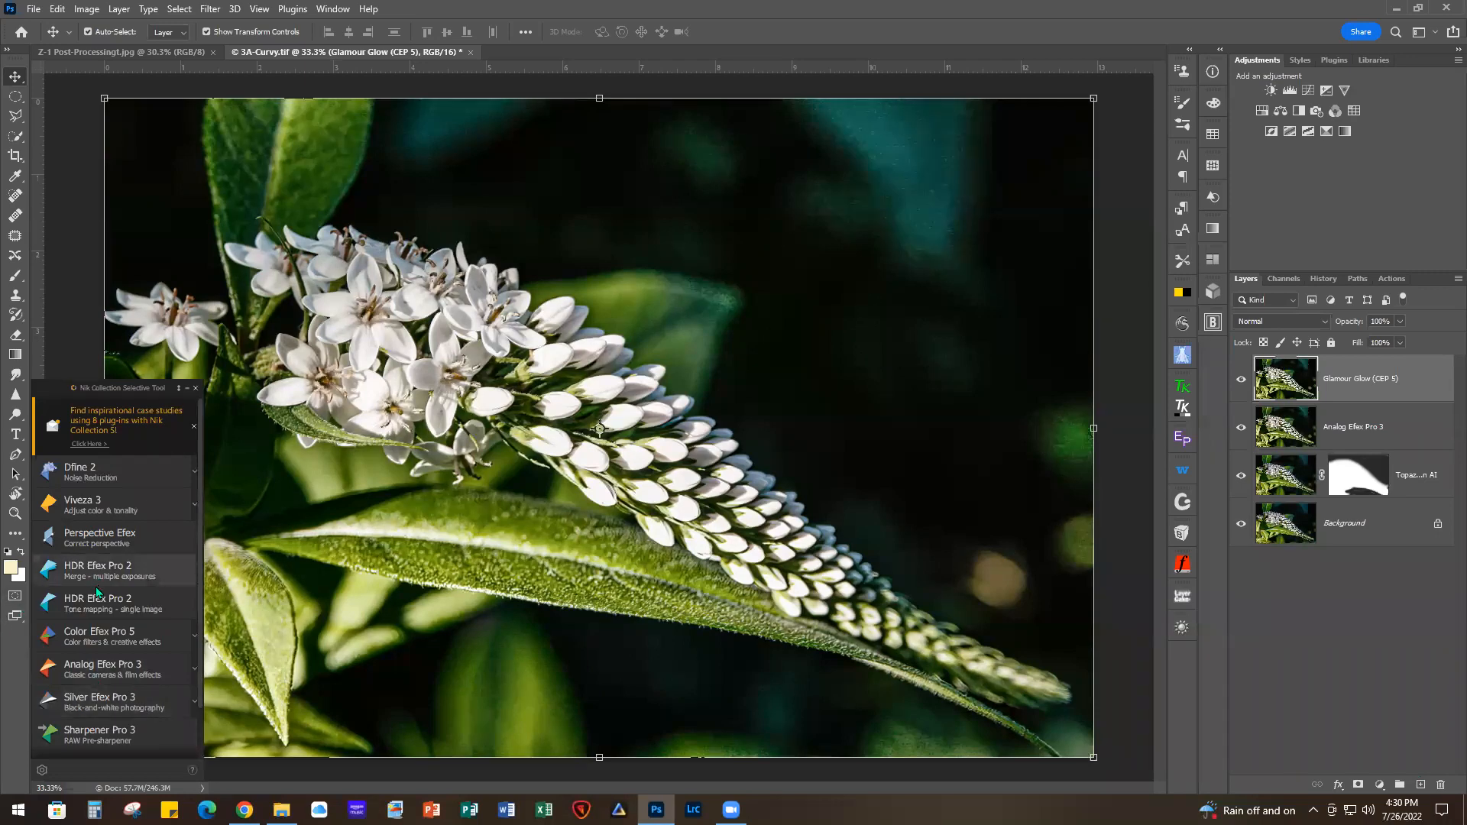
# Start Analog Efex Pro 3 on the flower image and apply the Vintage Camera 4 preset
pyautogui.click(107, 671)
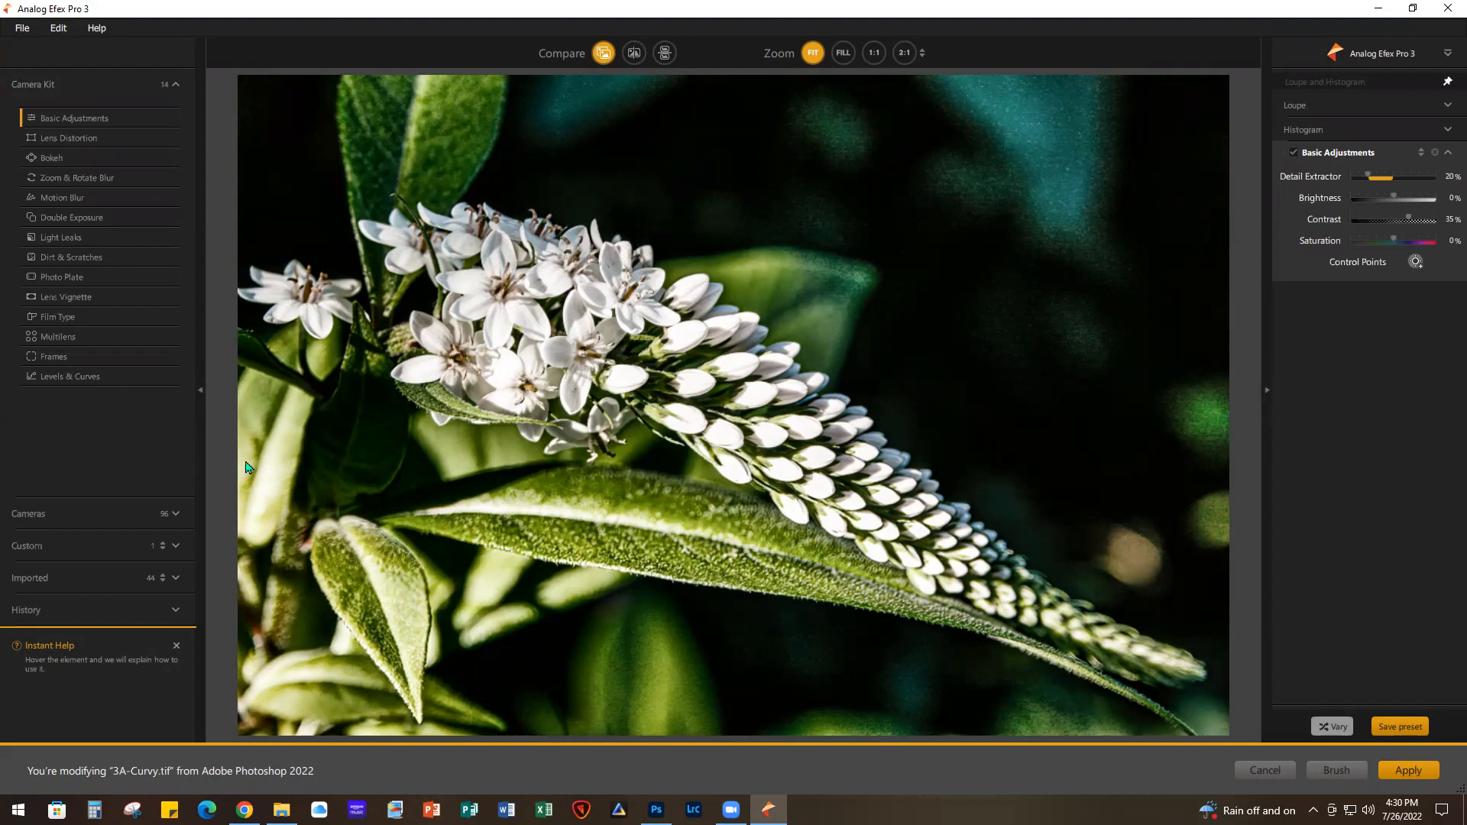
pyautogui.click(66, 512)
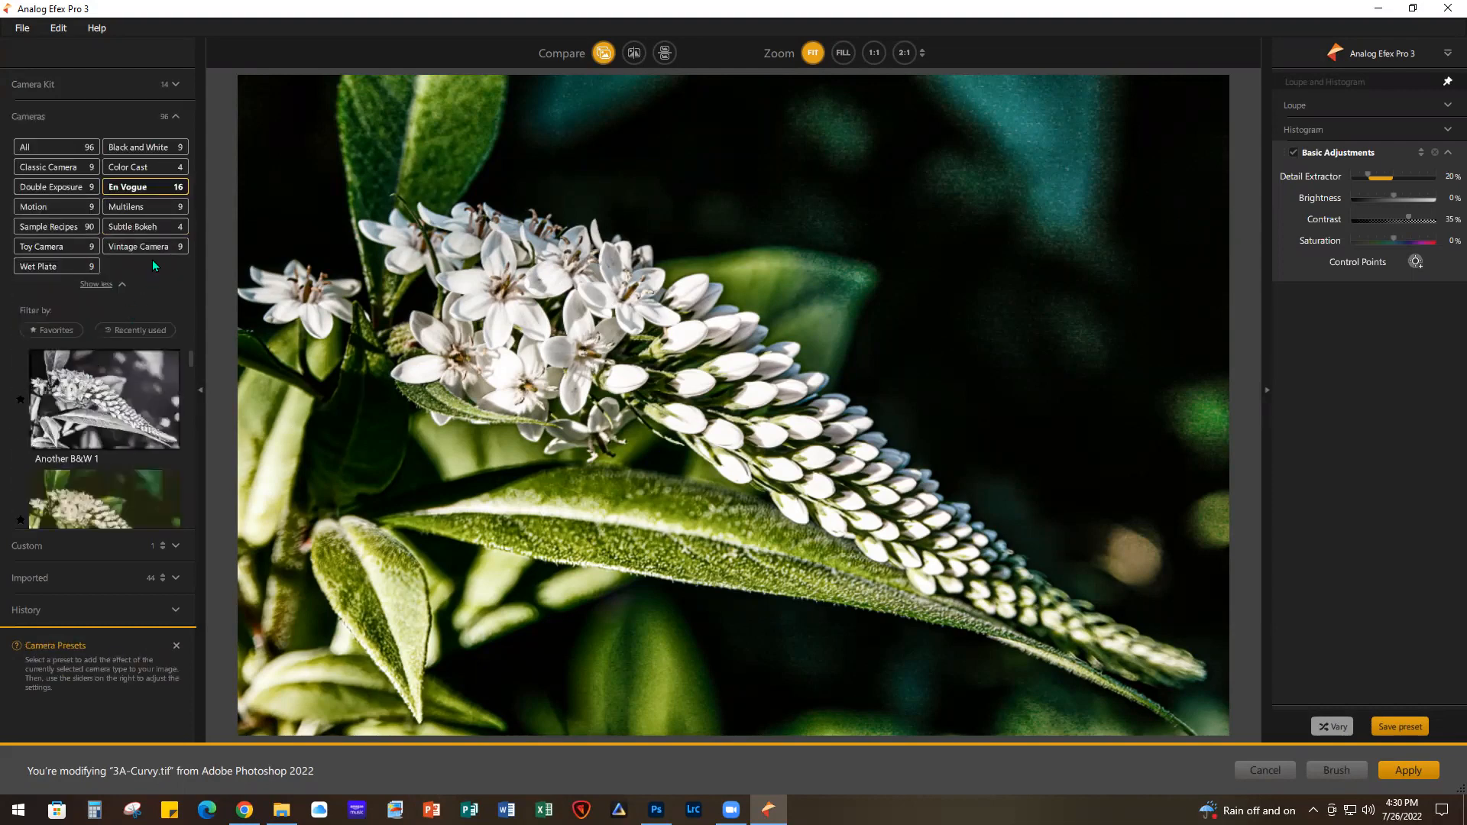
pyautogui.click(143, 247)
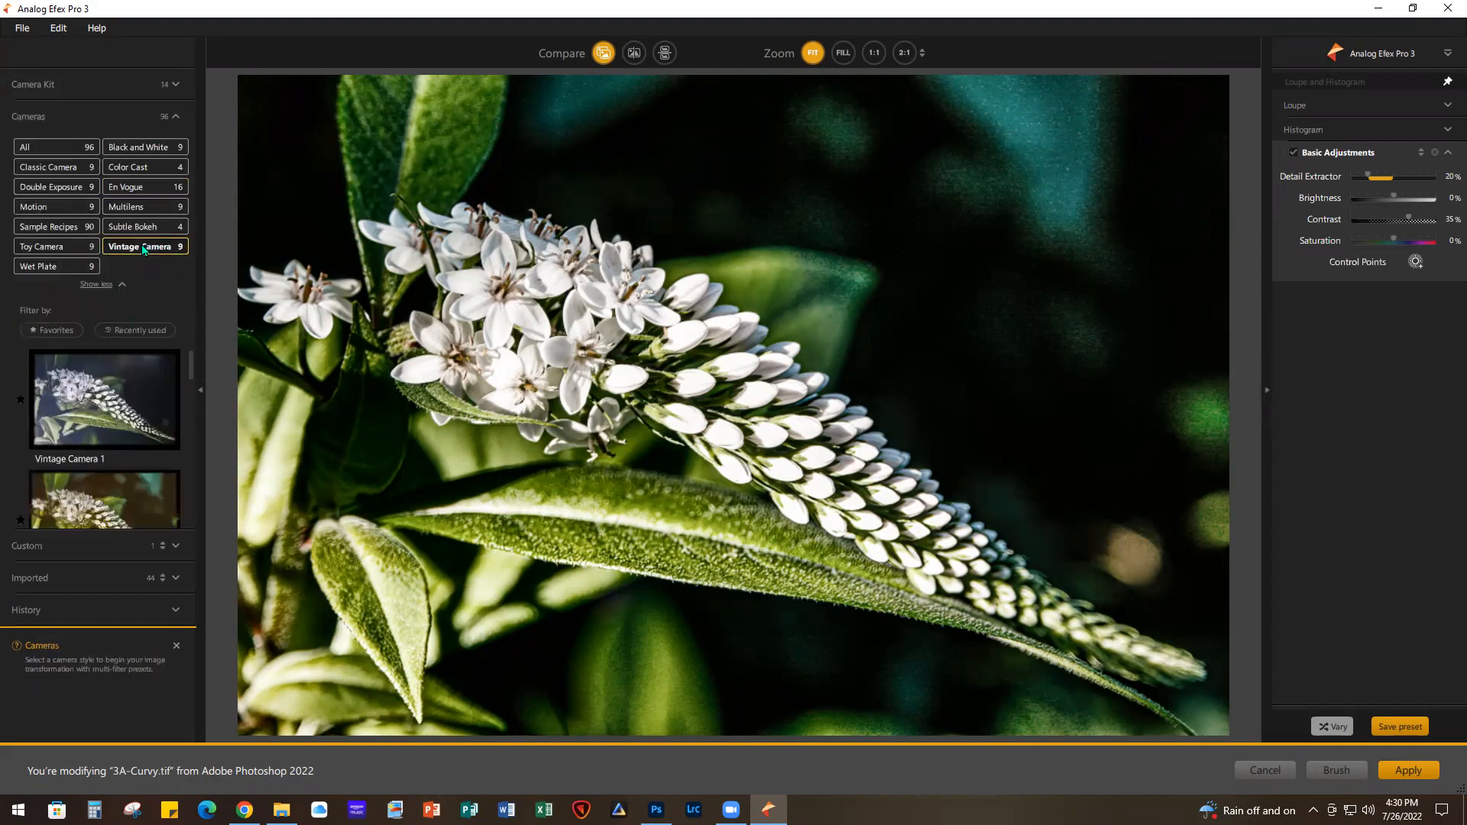
pyautogui.scroll(-5, 93, 426)
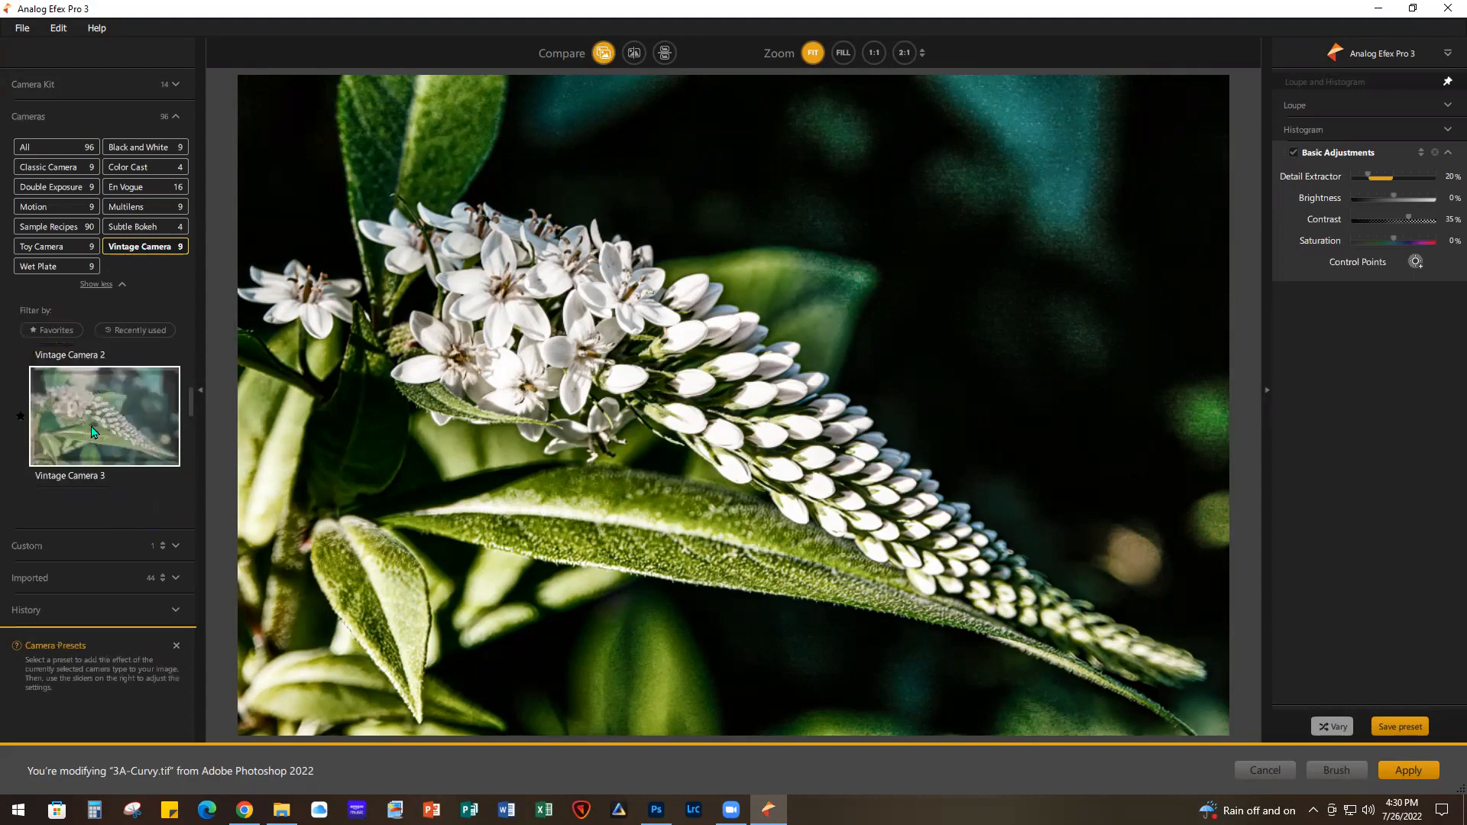
pyautogui.click(111, 388)
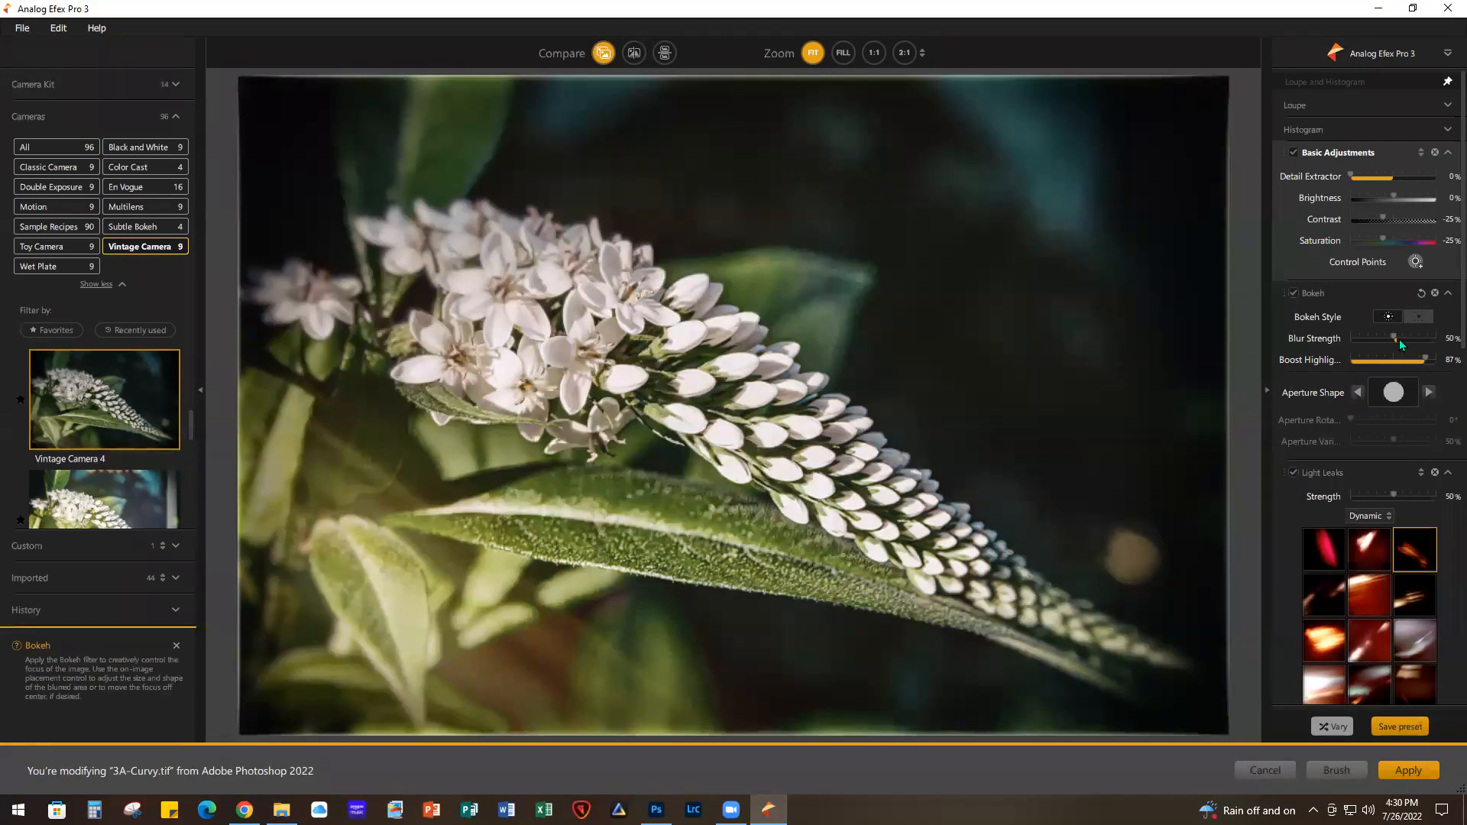
# Choose the third film in the second row of the Cool film types, apply the effect, and compare the image without it
pyautogui.scroll(-6, 1424, 323)
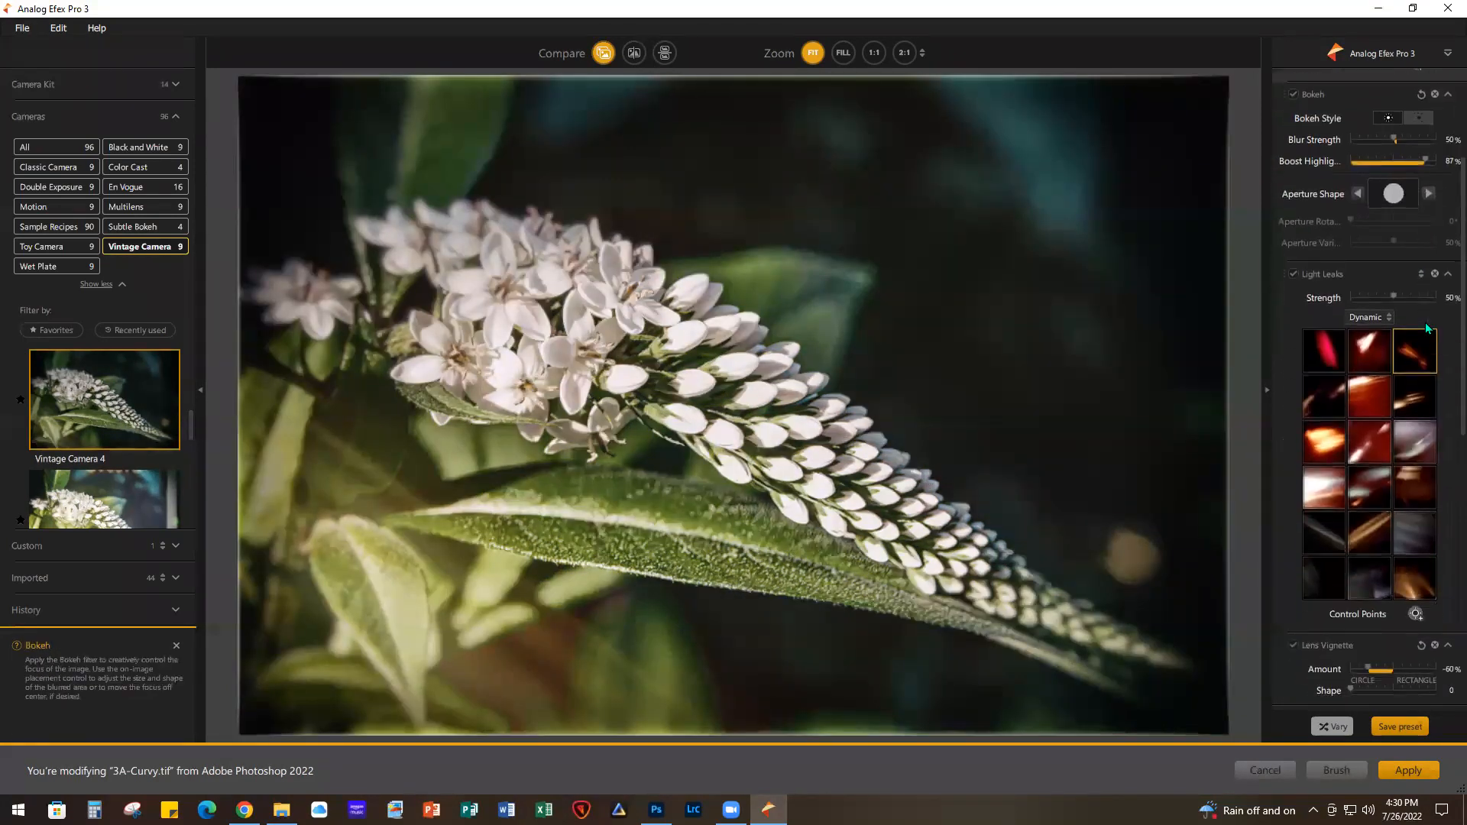
pyautogui.scroll(-5, 1425, 322)
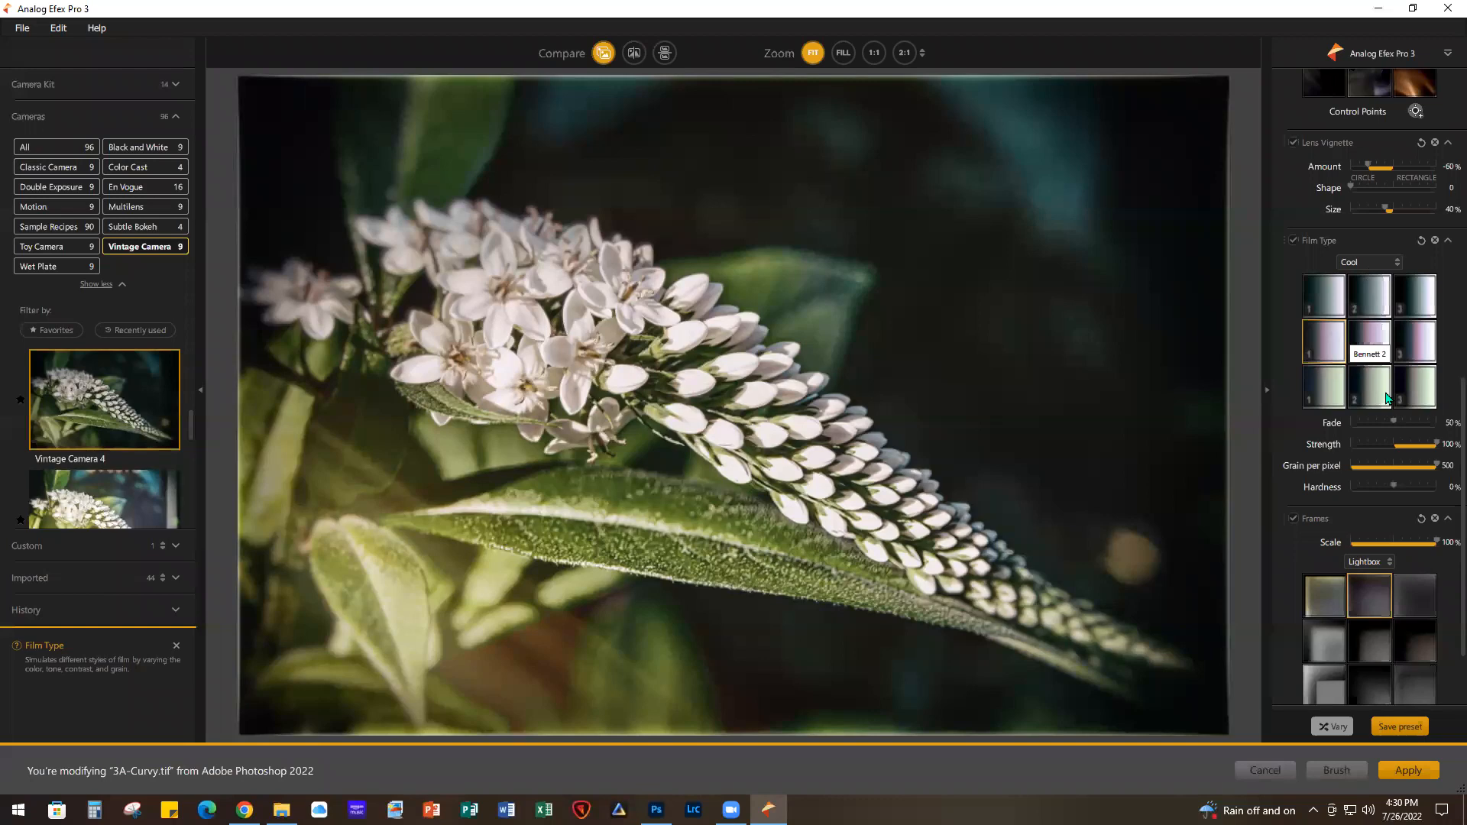
pyautogui.click(1414, 346)
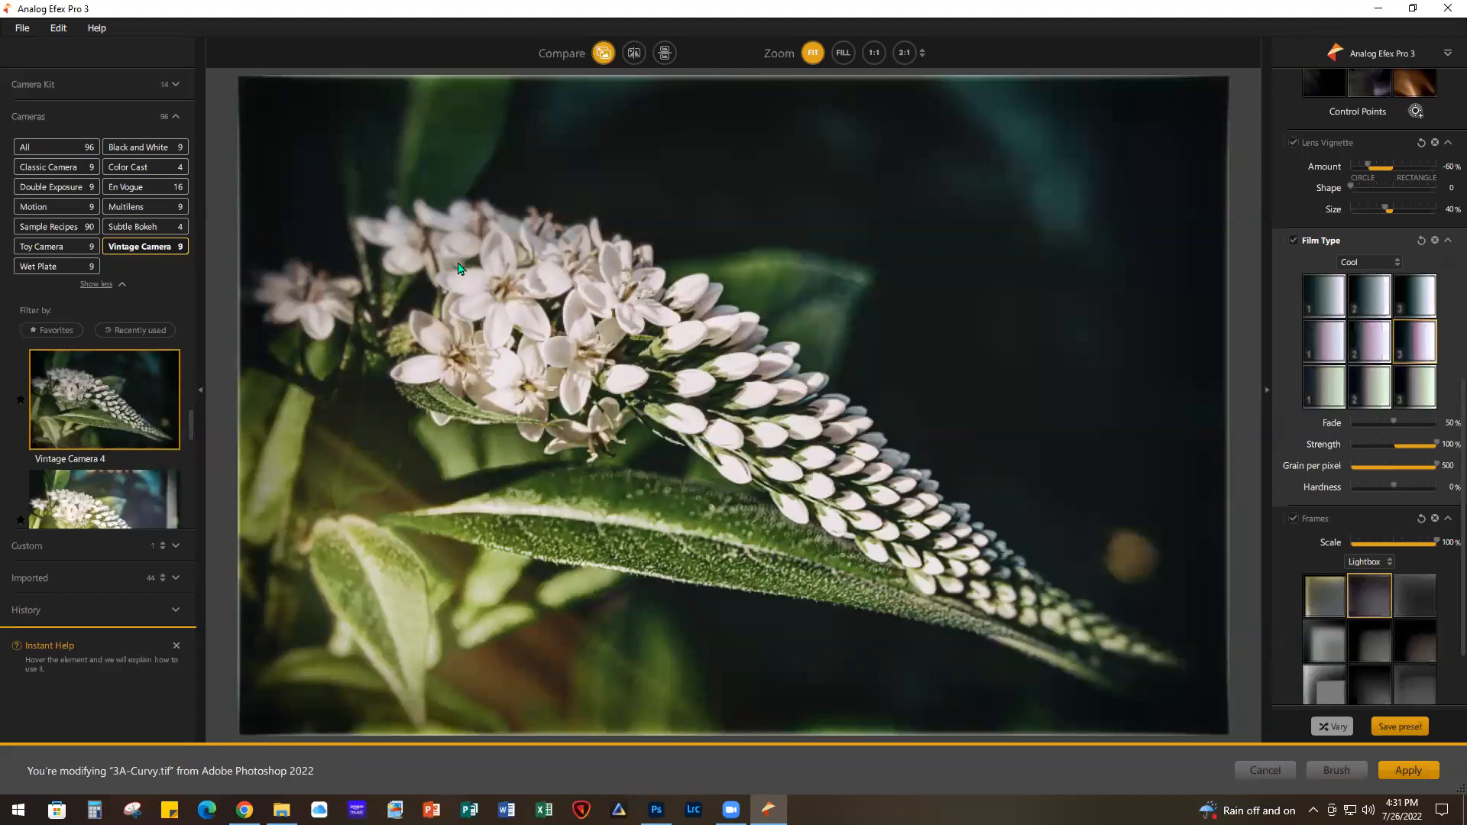
pyautogui.click(1405, 773)
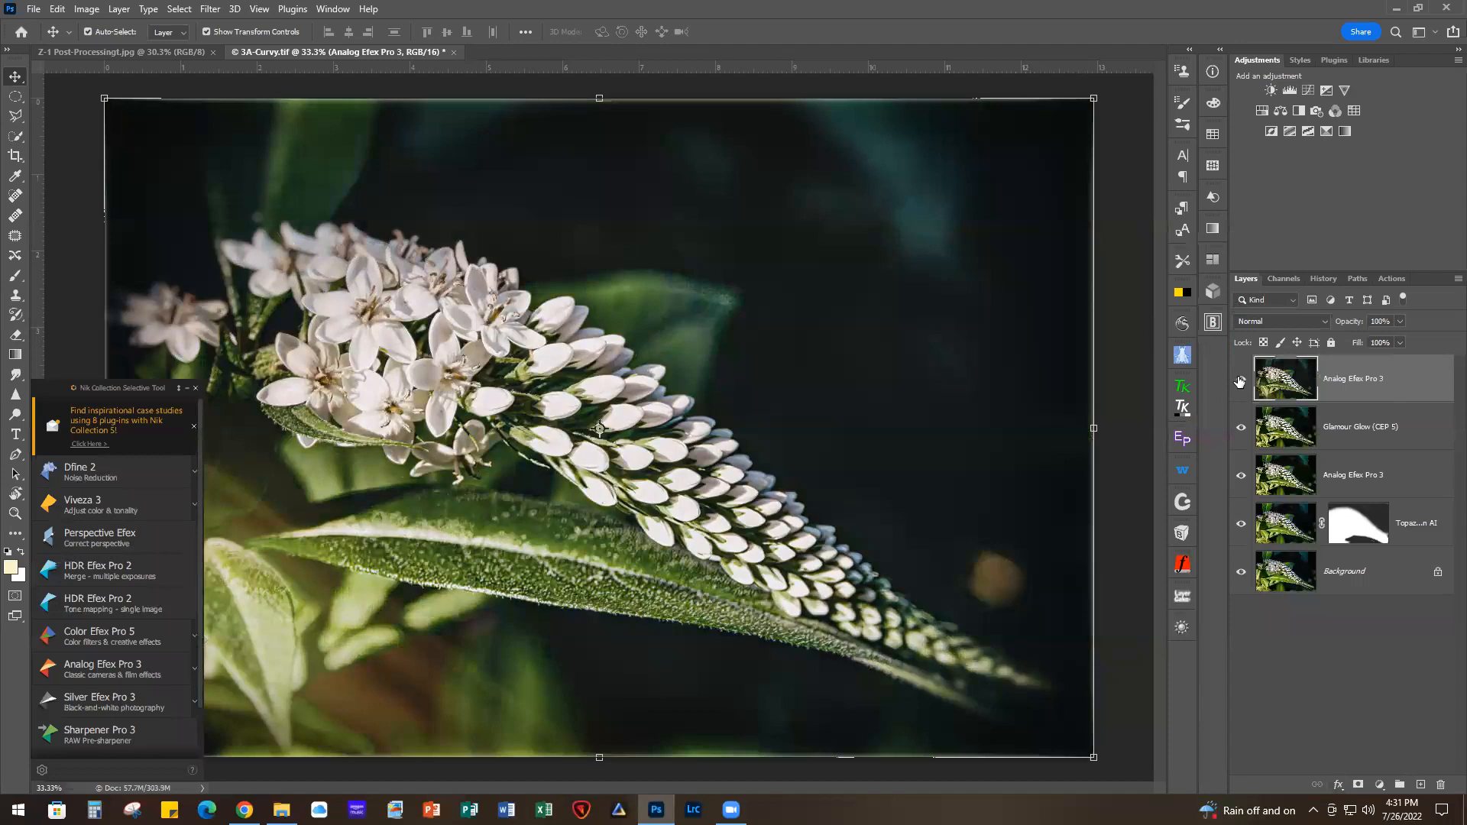
pyautogui.click(1241, 380)
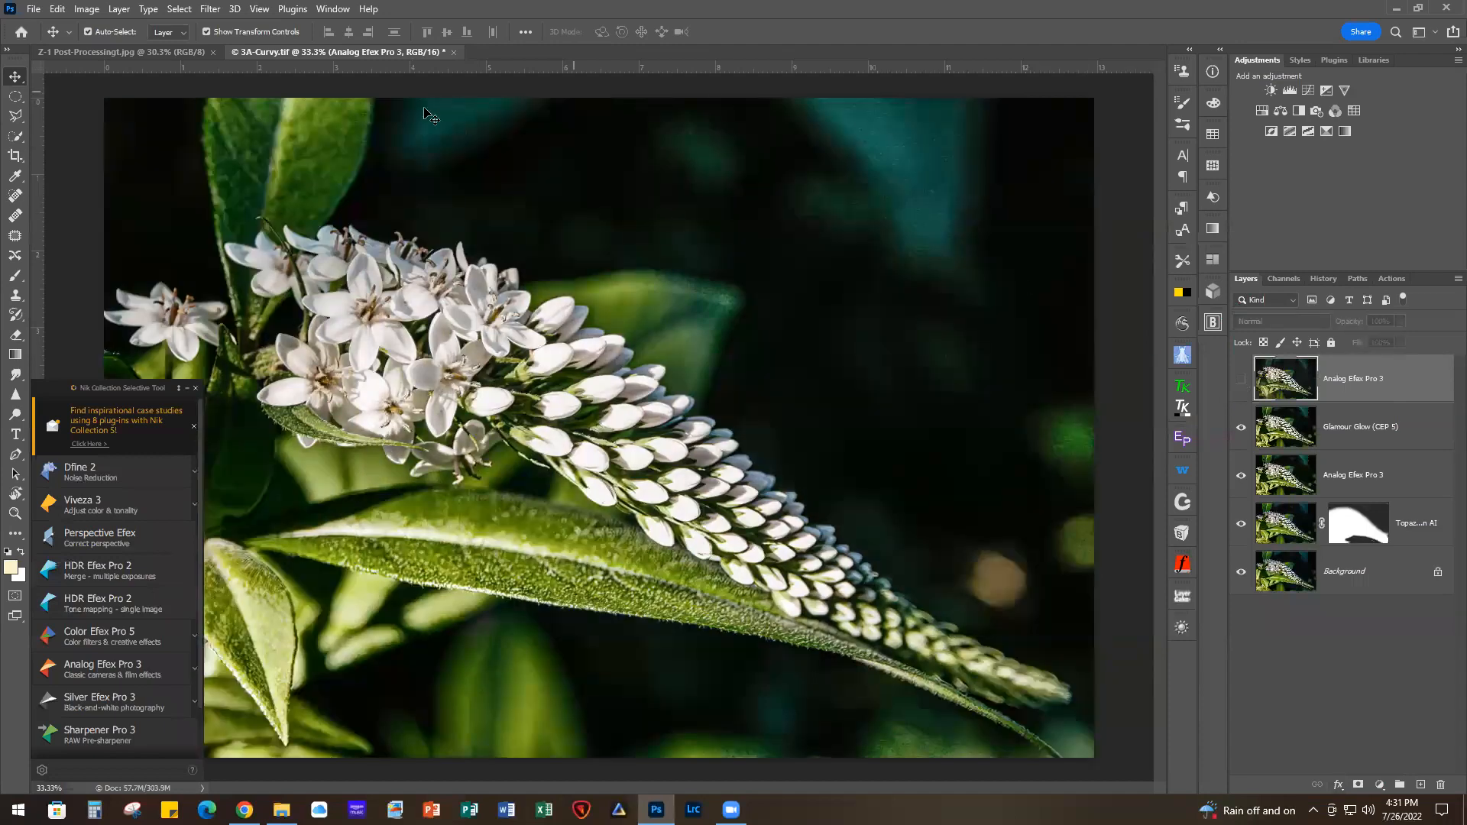
pyautogui.click(1241, 380)
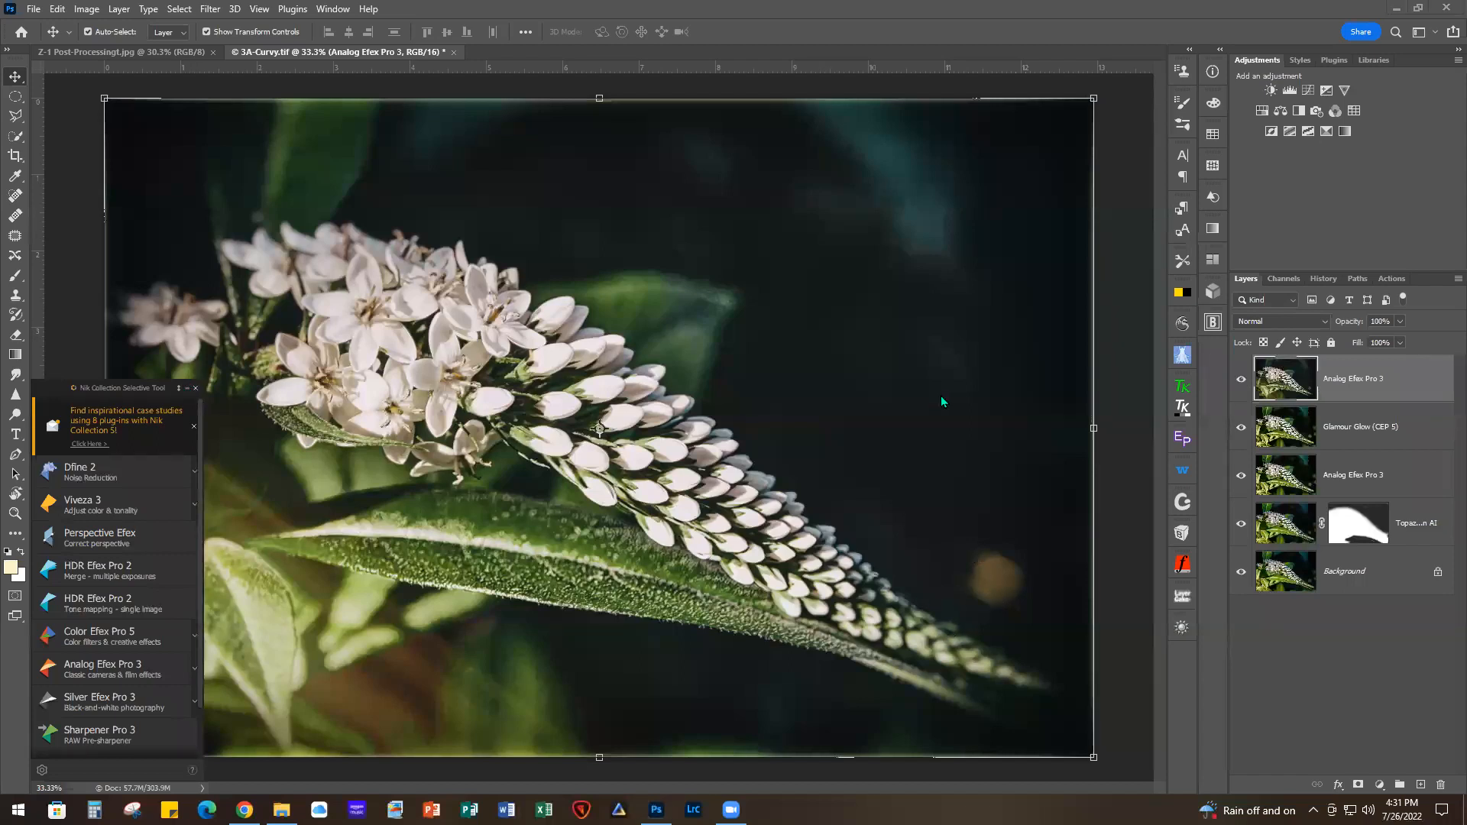
# Place the 3C-16-Grey Bokeh texture over the photo, rotated 180 degrees and stretched to 104.5% width
pyautogui.click(187, 389)
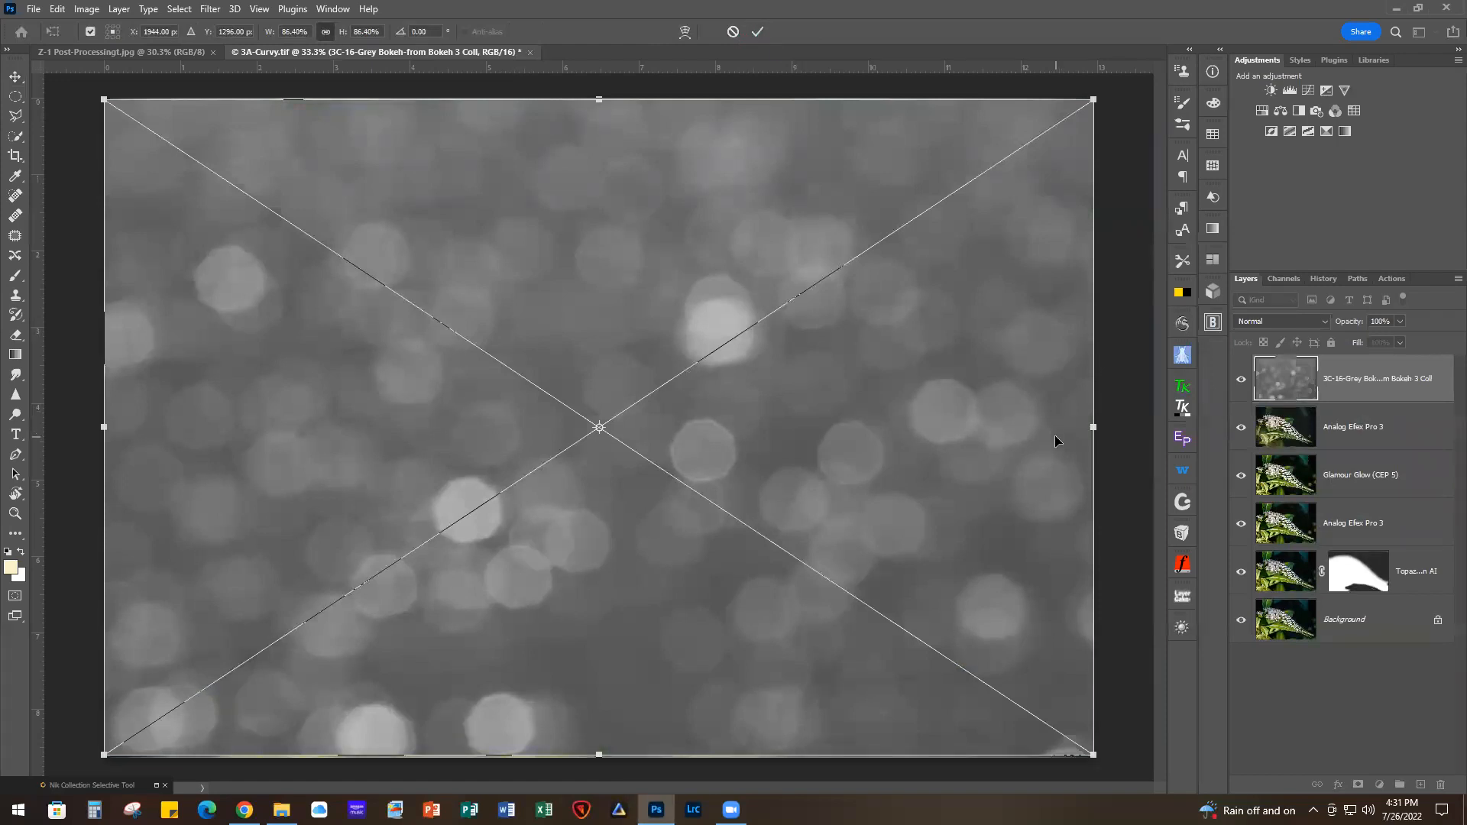
pyautogui.scroll(-1, 1138, 402)
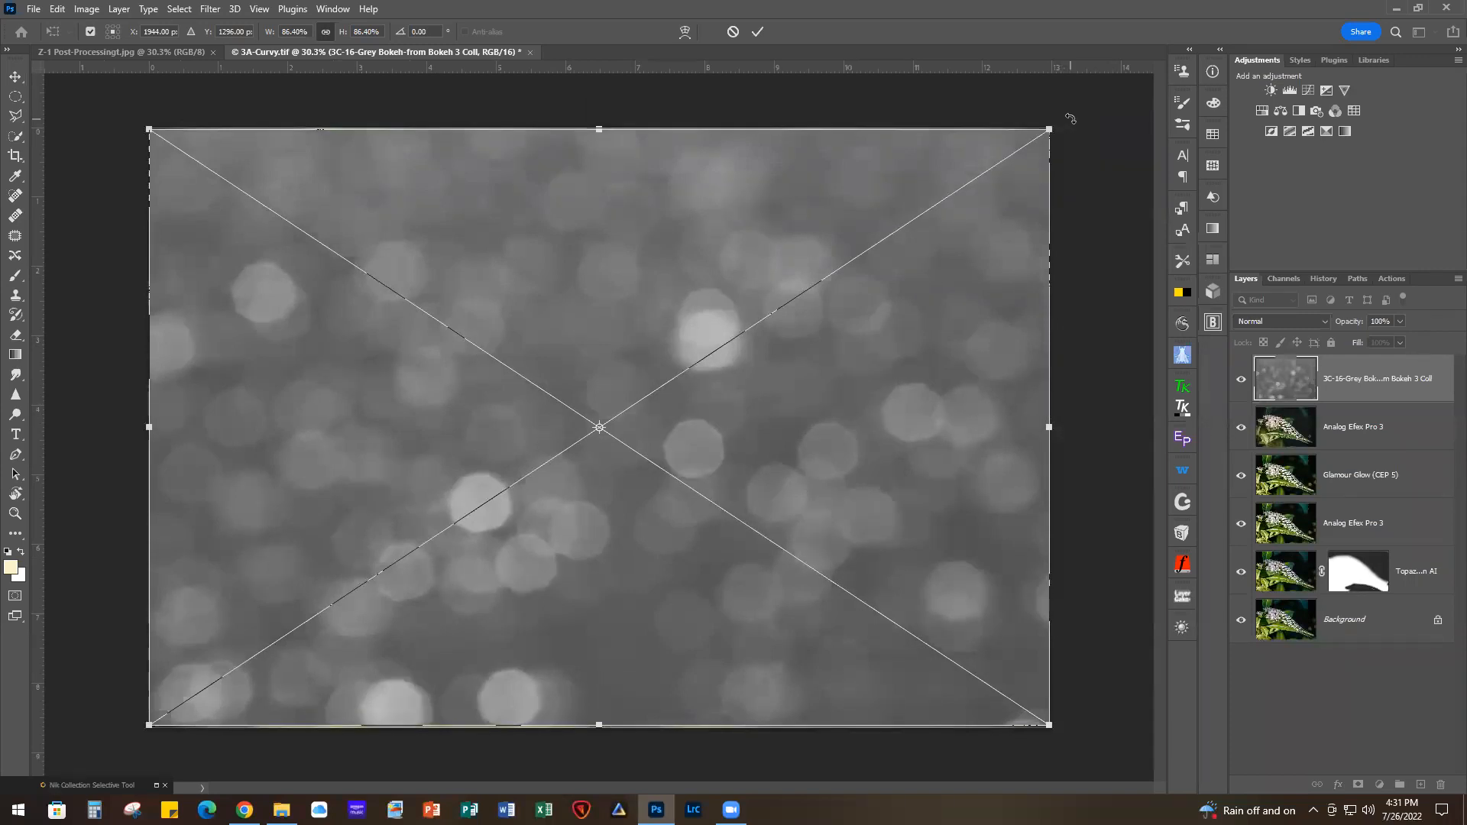
pyautogui.moveTo(1070, 118); pyautogui.dragTo(490, 503)
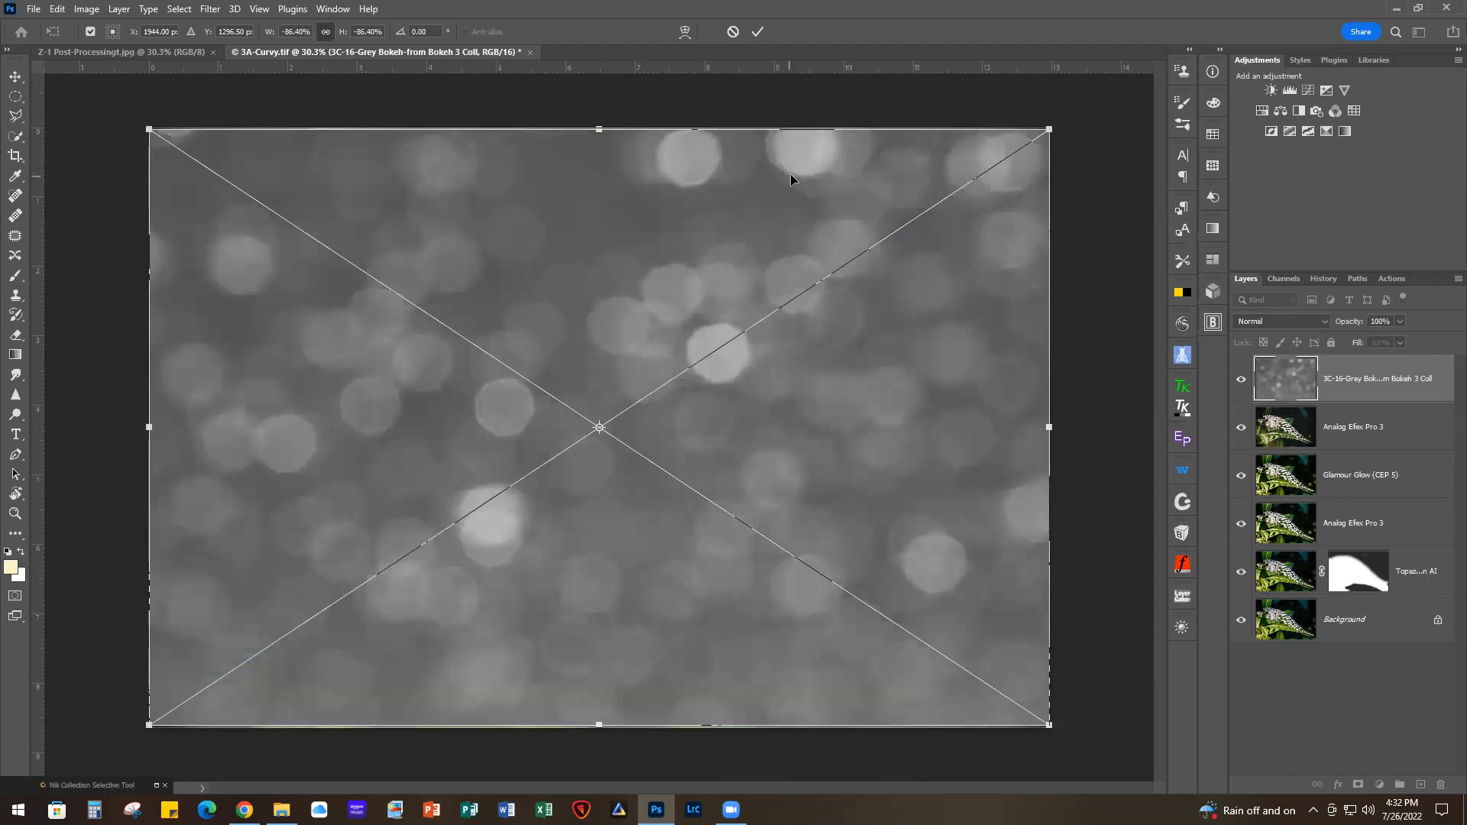
pyautogui.click(758, 31)
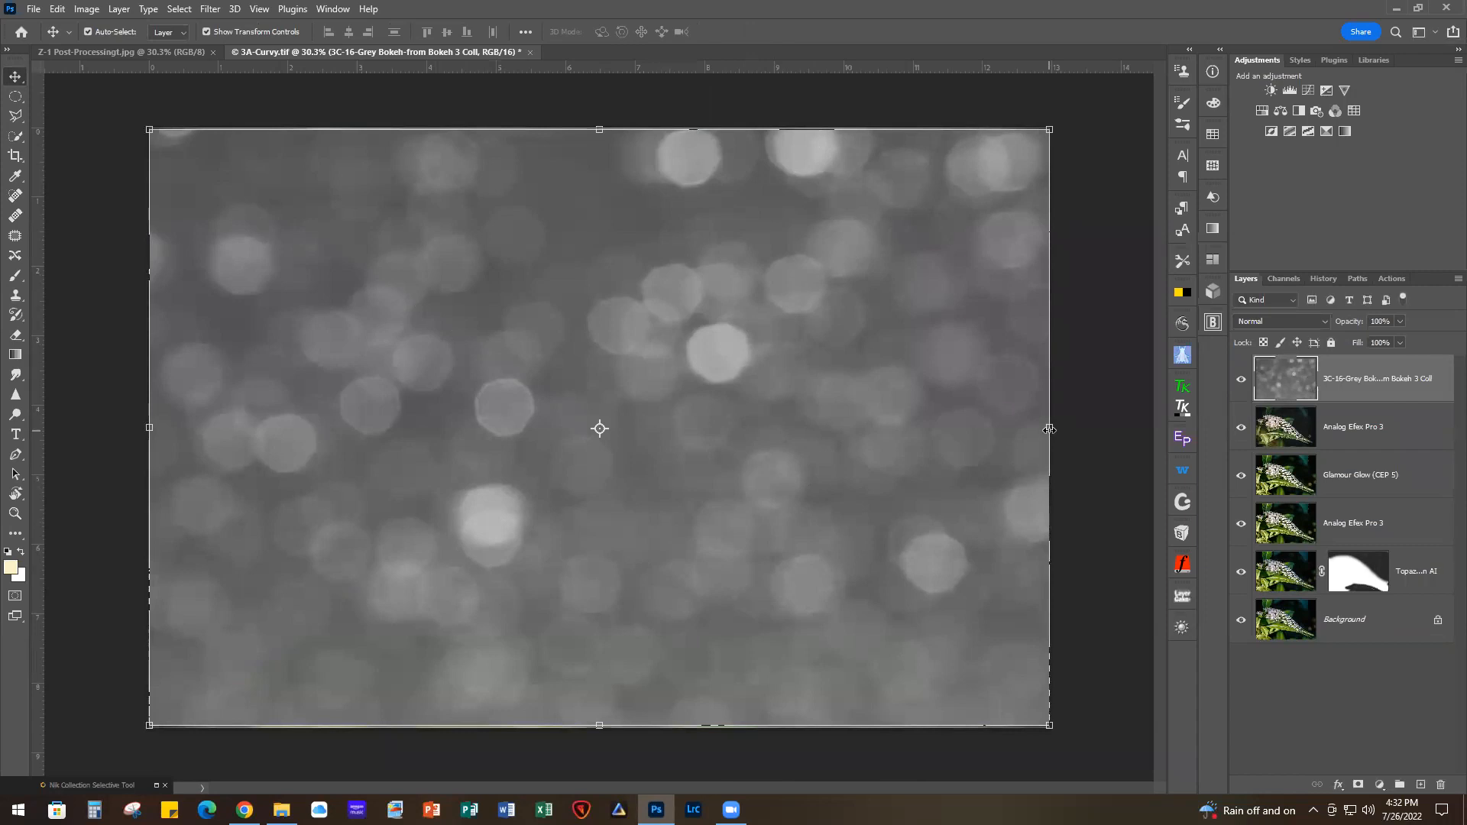
pyautogui.moveTo(1050, 429); pyautogui.dragTo(1089, 431)
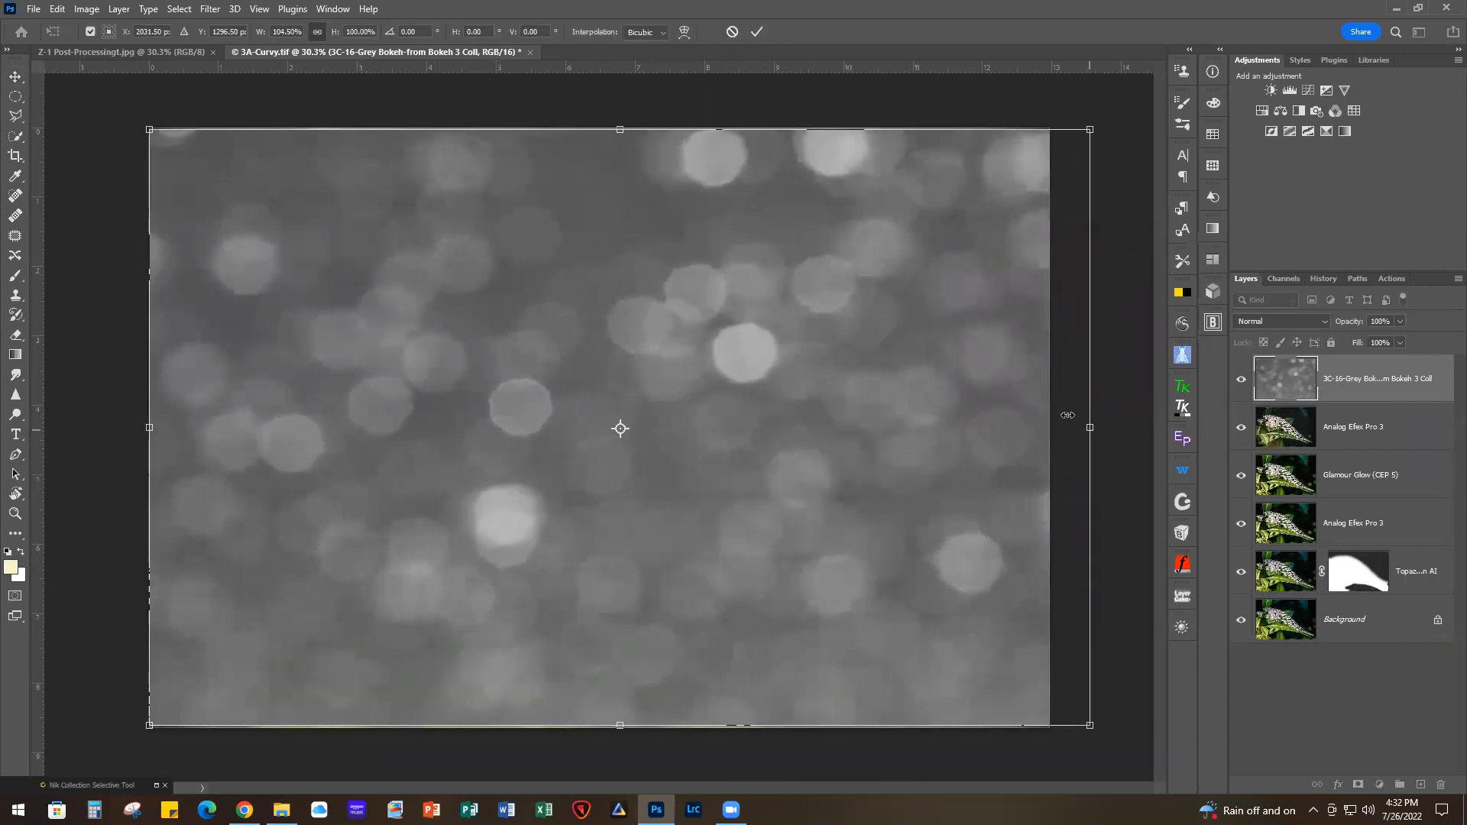
pyautogui.click(758, 33)
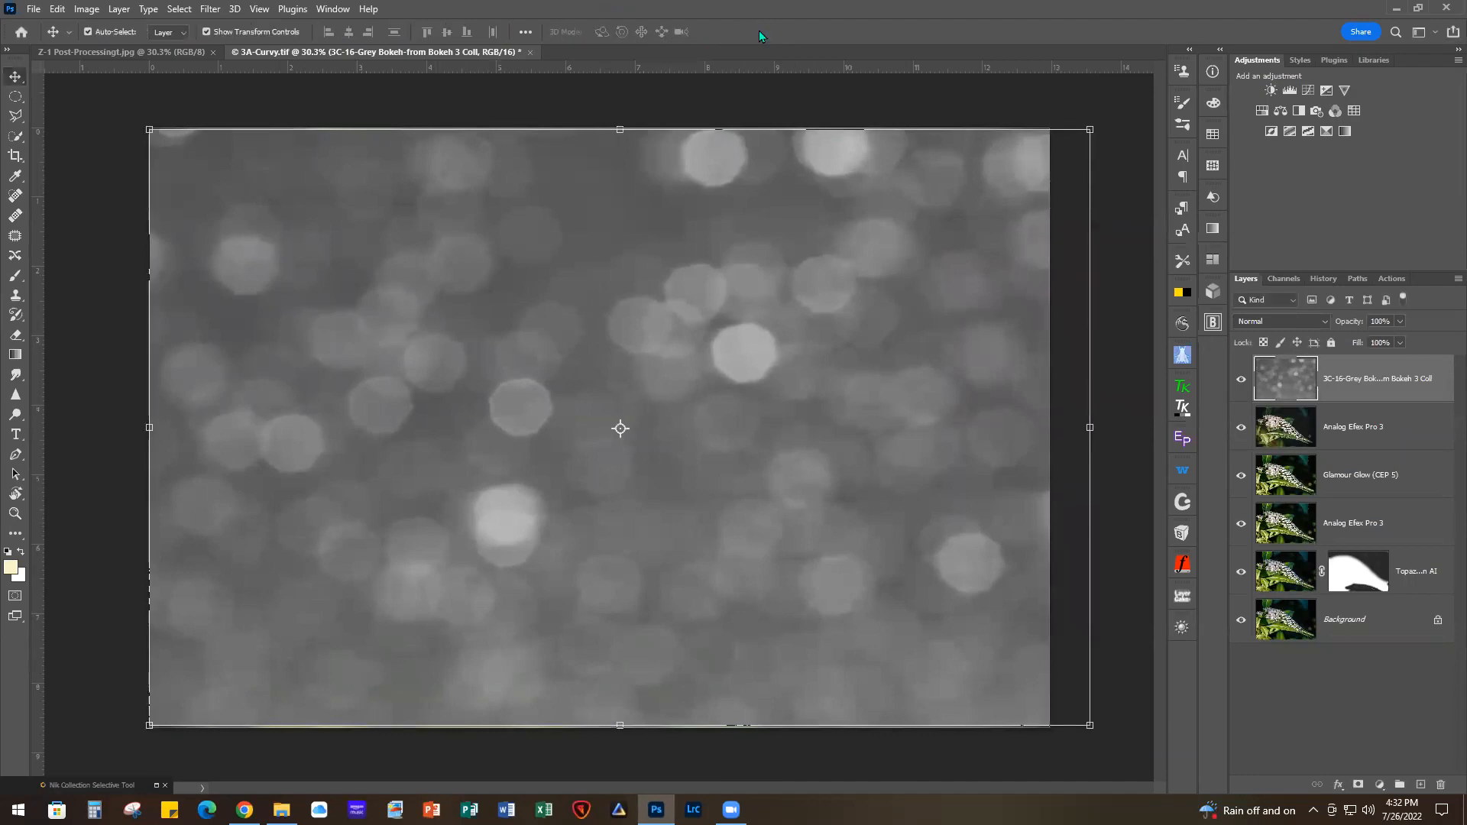
# Set the bokeh texture layer's blend mode to Hard Light and its opacity to 45%
pyautogui.click(1272, 321)
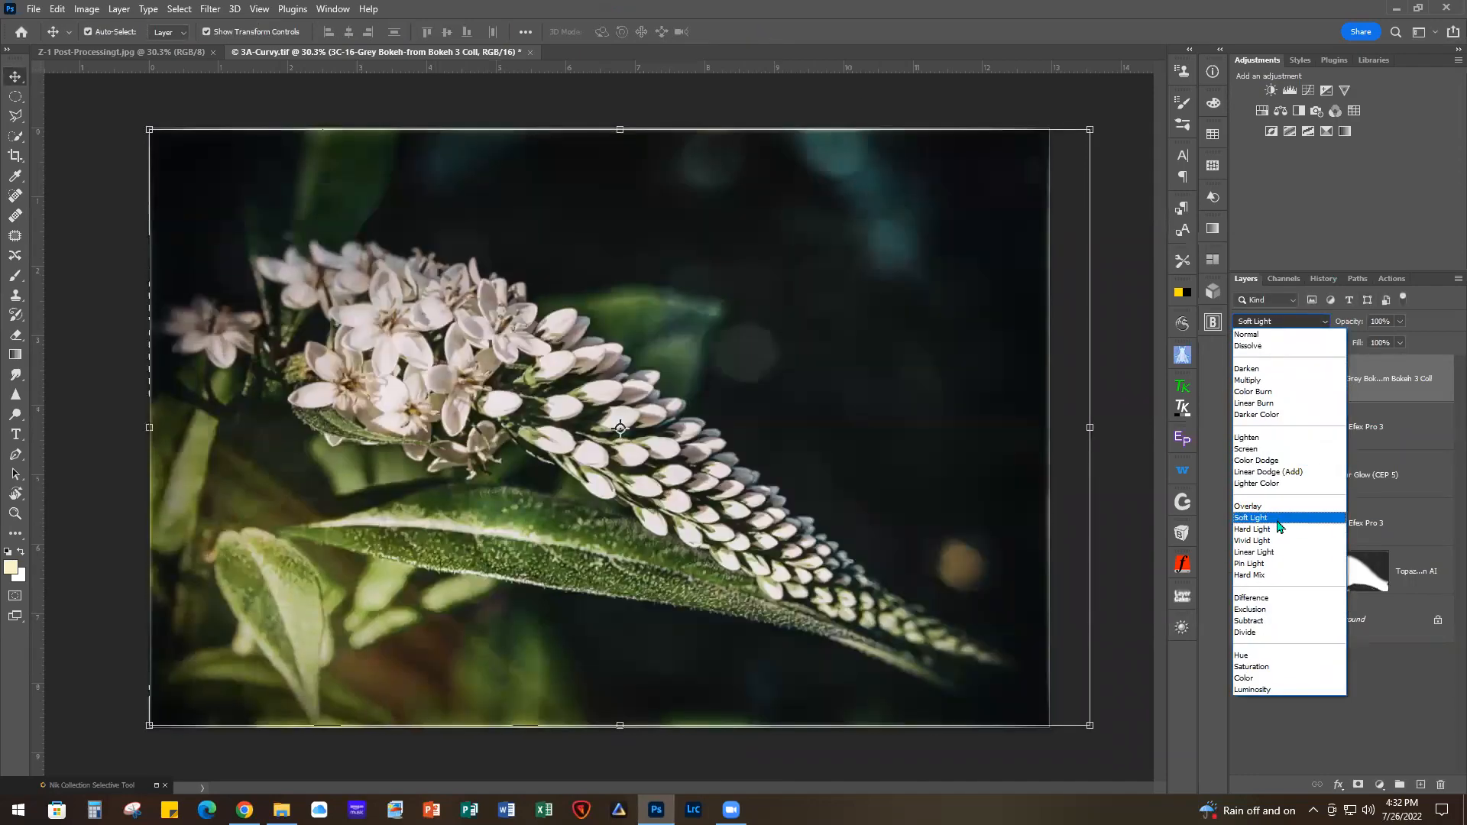
pyautogui.click(1273, 529)
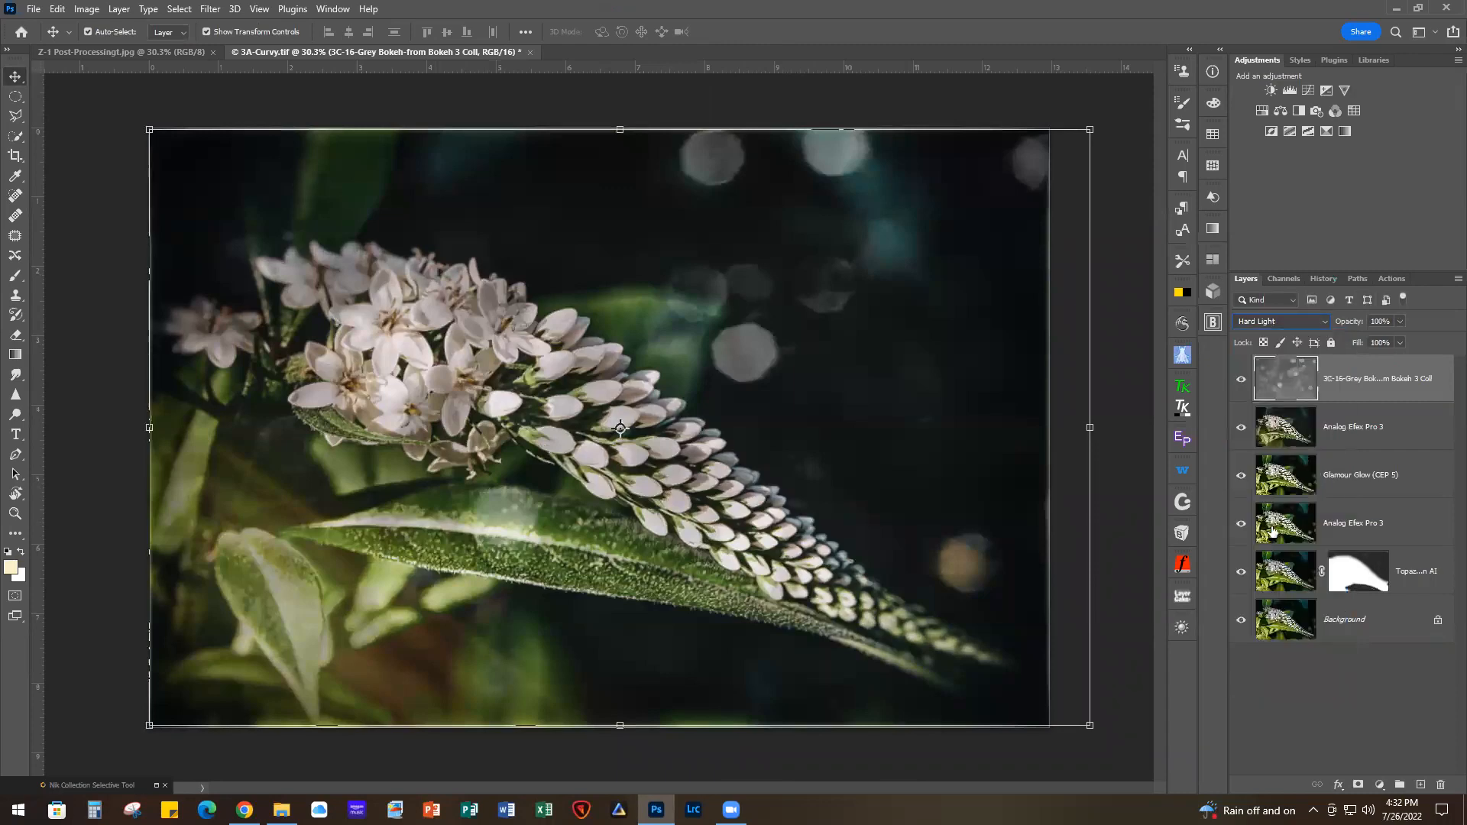
pyautogui.click(1401, 321)
pyautogui.moveTo(1405, 342); pyautogui.dragTo(1362, 344)
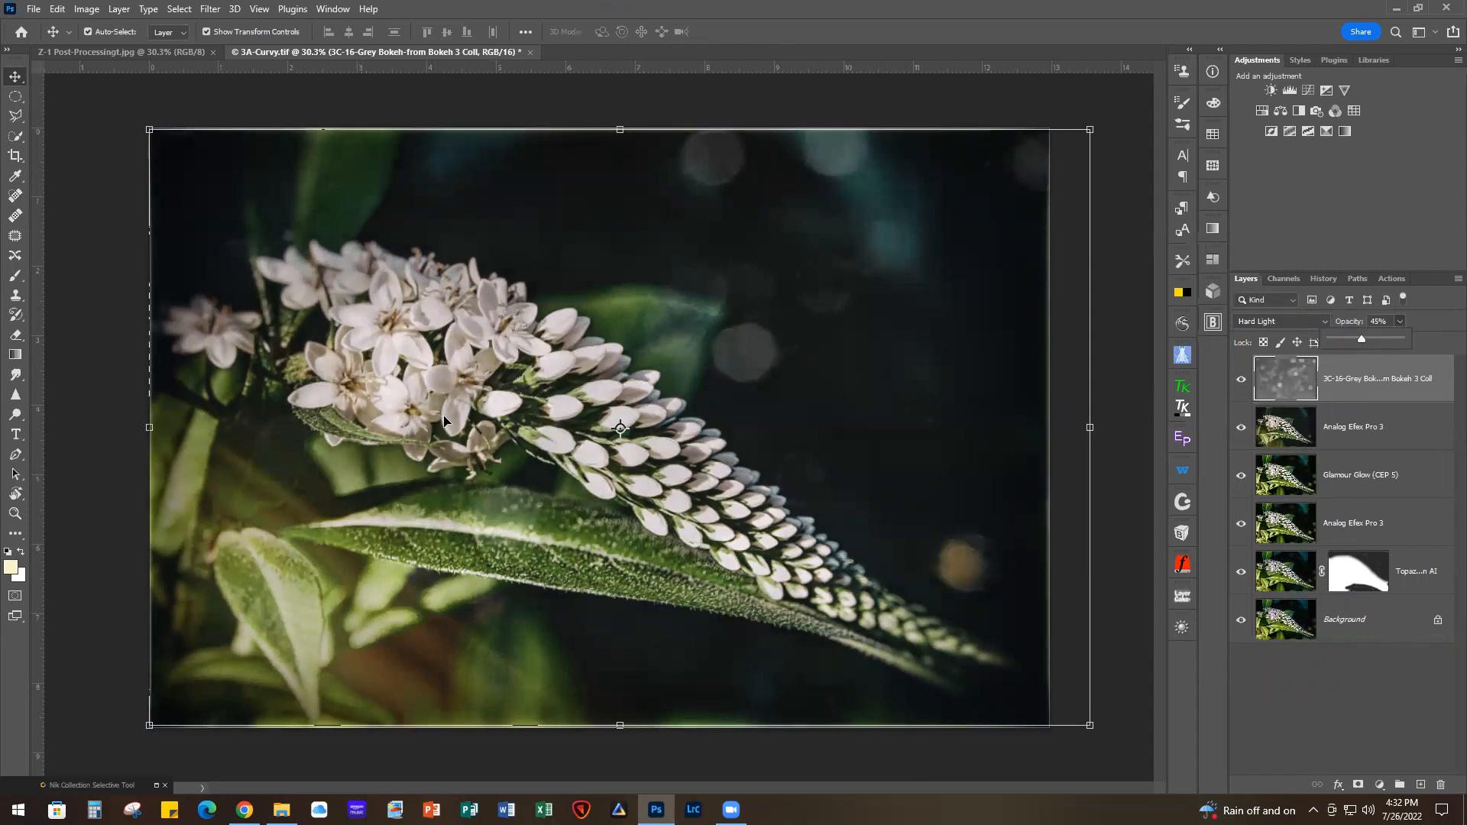
# Add a layer mask to the bokeh texture layer and choose a soft round brush with 0% hardness
pyautogui.click(1359, 785)
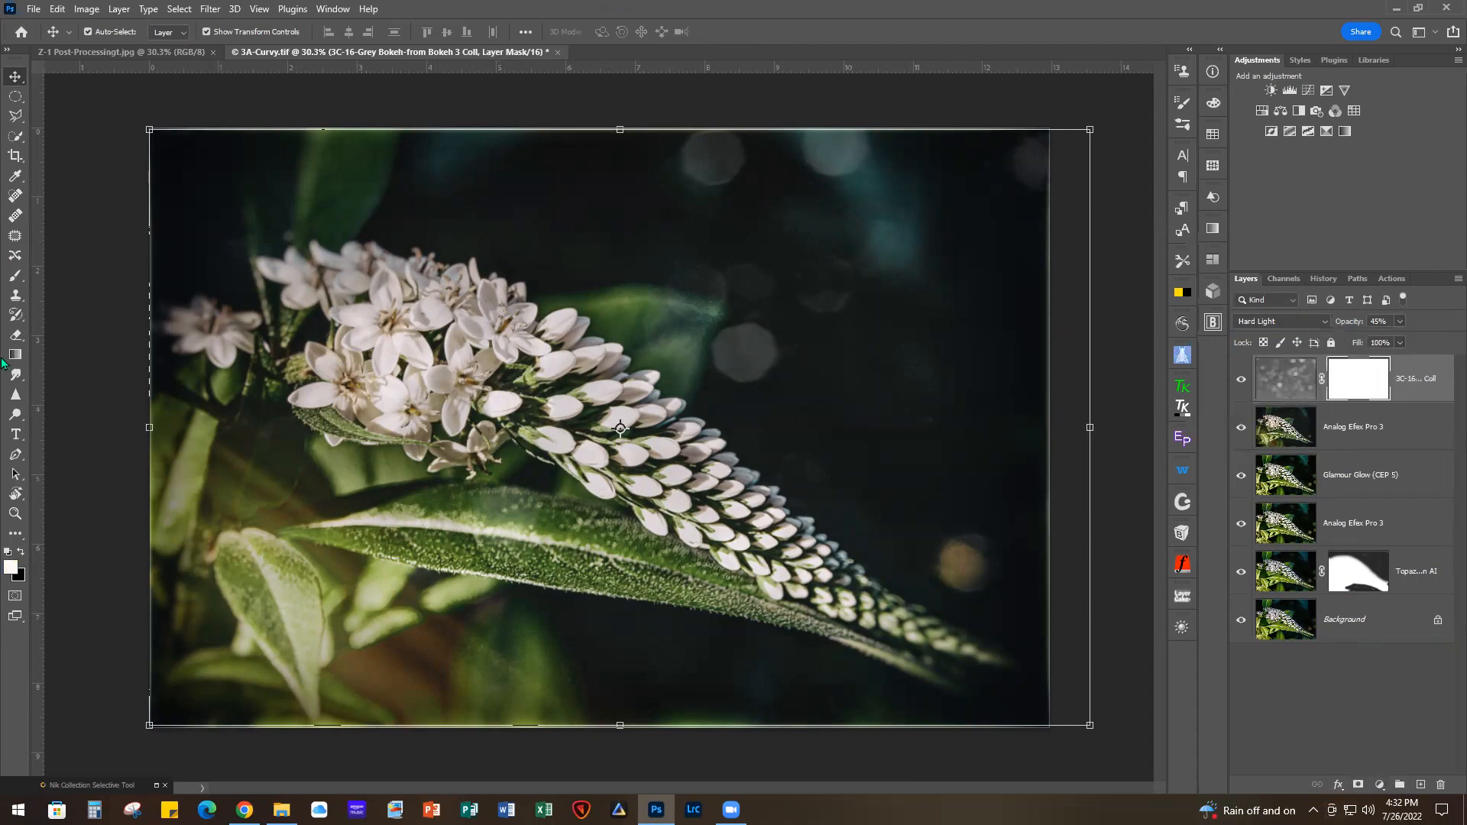
pyautogui.click(15, 275)
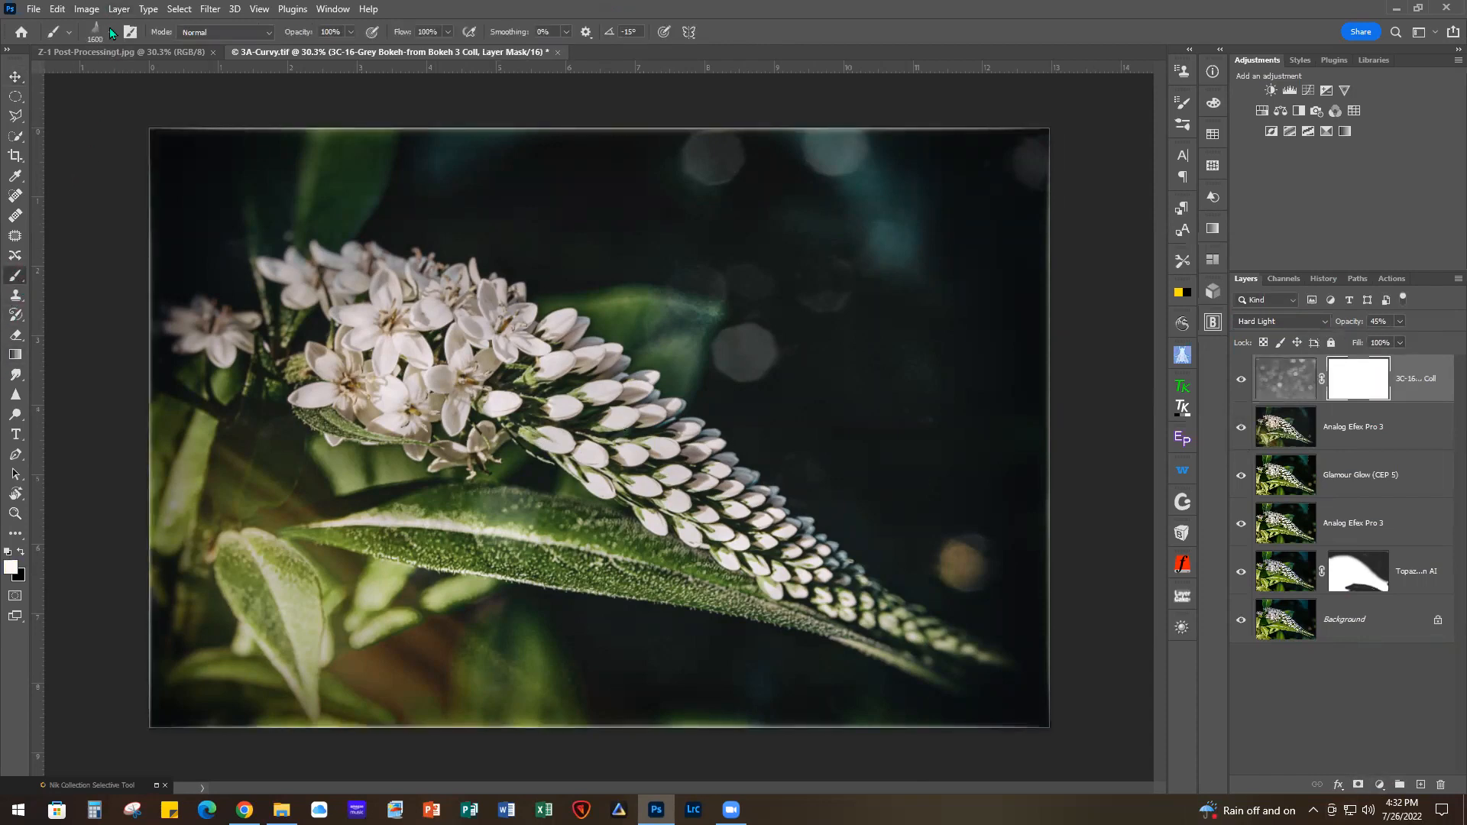
pyautogui.click(110, 29)
pyautogui.click(61, 177)
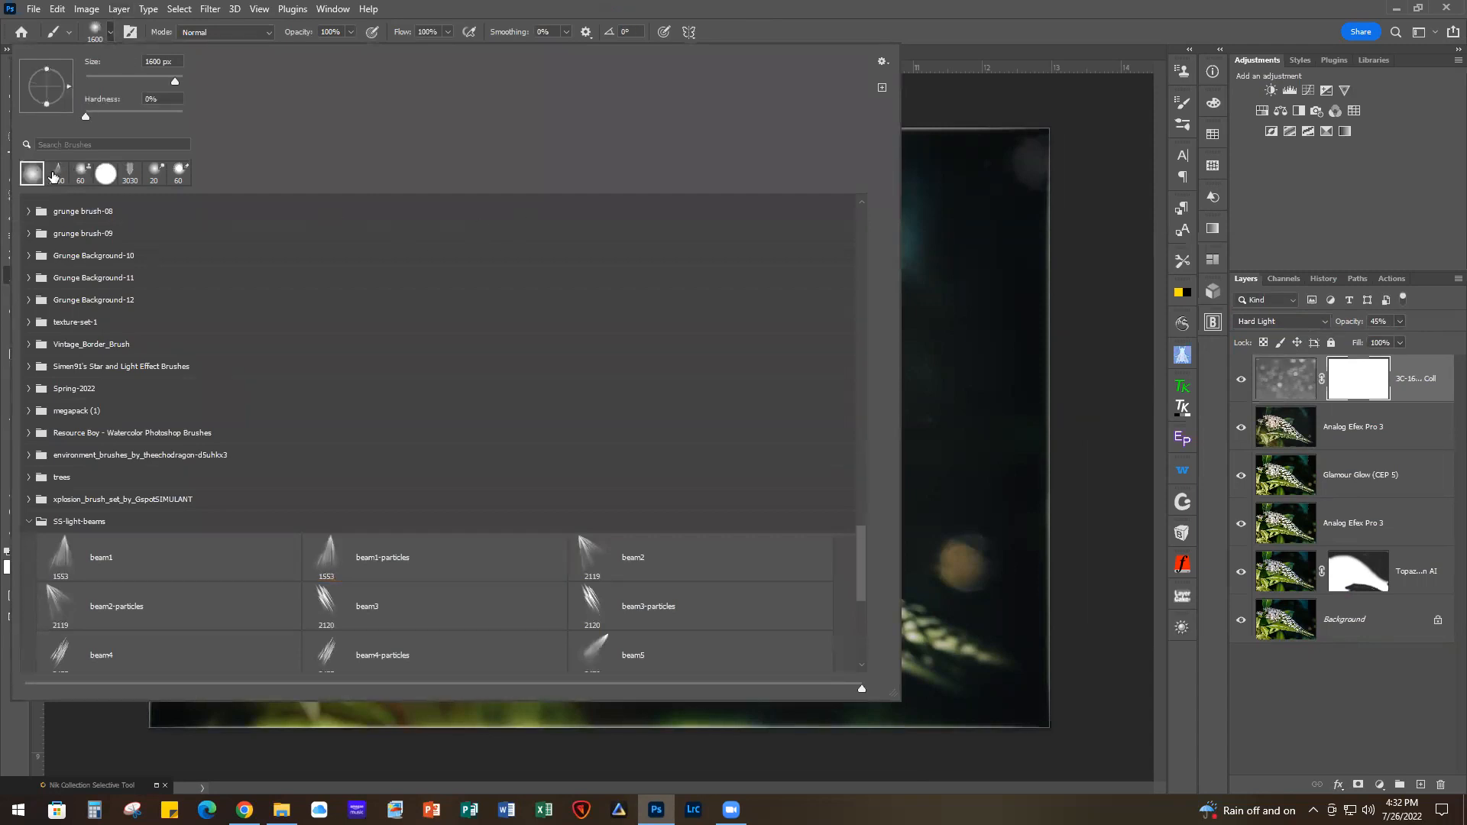
pyautogui.click(537, 22)
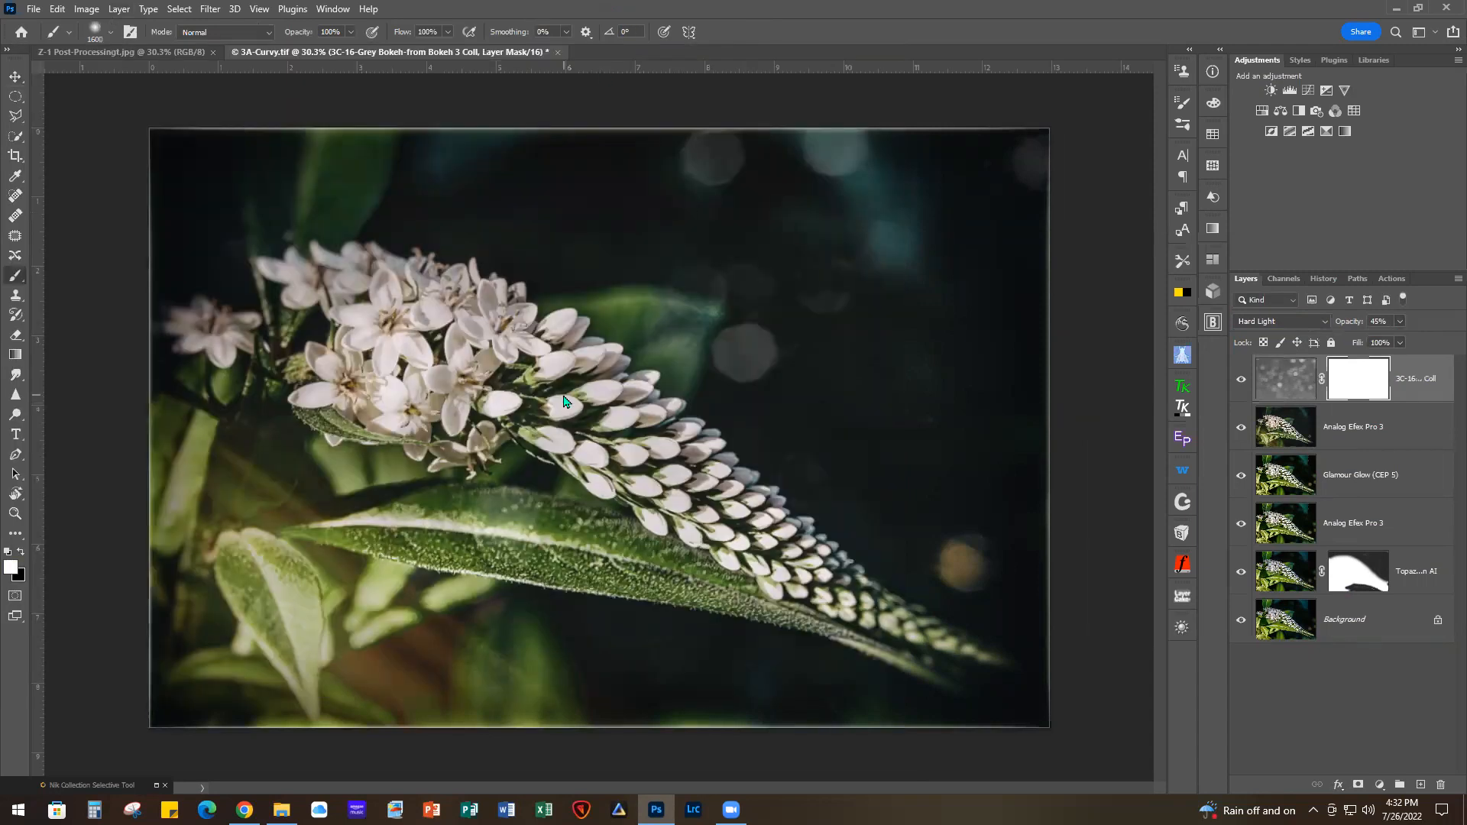
# Mask the bokeh texture off the flower and foreground leaves by painting black with a 700 px brush
pyautogui.press('[')
pyautogui.press('[')
pyautogui.press('[')
pyautogui.press('[')
pyautogui.press('[')
pyautogui.press('[')
pyautogui.press('[')
pyautogui.click(21, 551)
pyautogui.press('[')
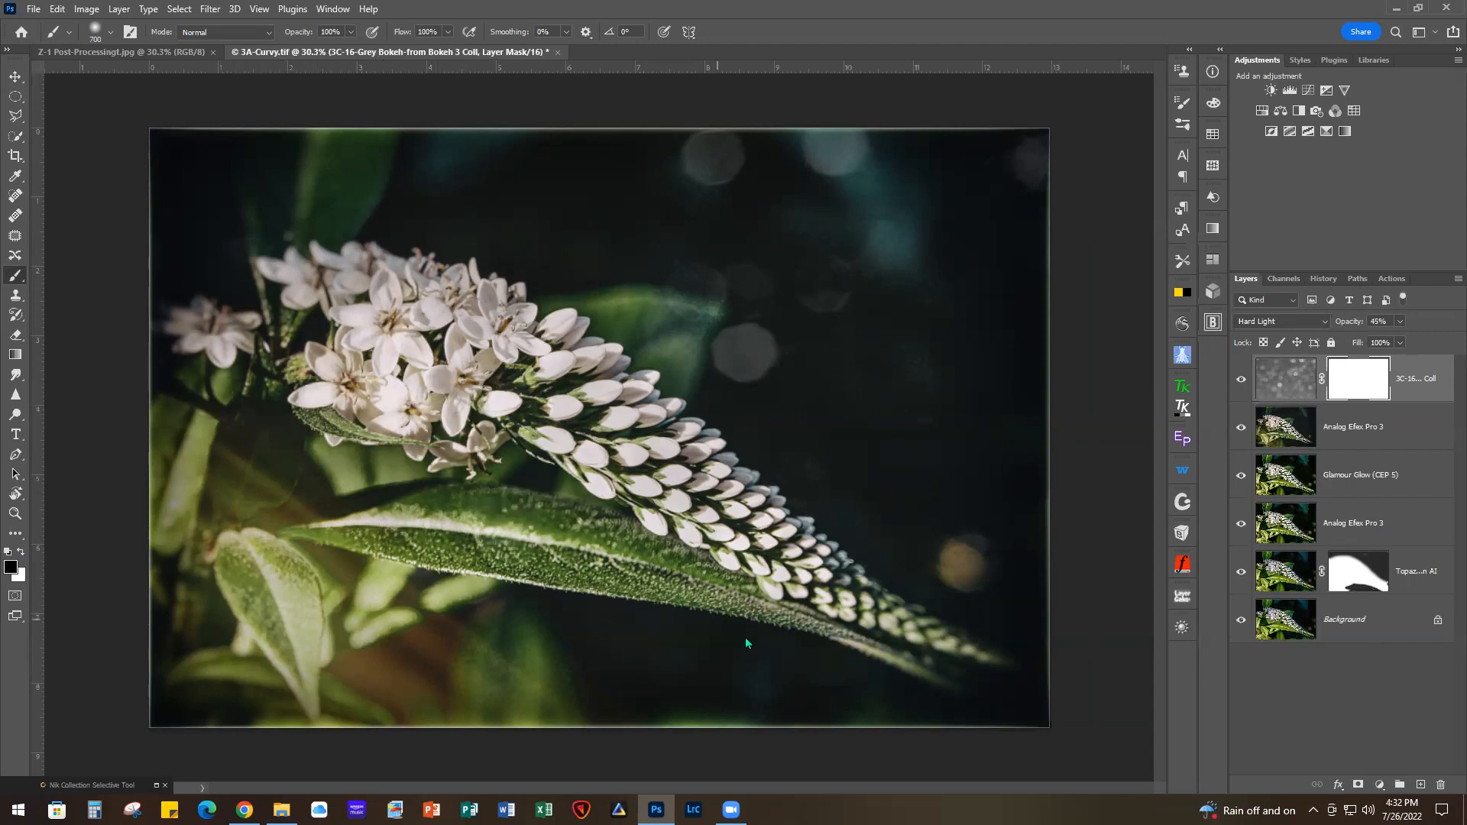
pyautogui.moveTo(841, 704)
pyautogui.mouseDown()
pyautogui.moveTo(237, 486)
pyautogui.moveTo(622, 609)
pyautogui.moveTo(231, 670)
pyautogui.mouseUp()
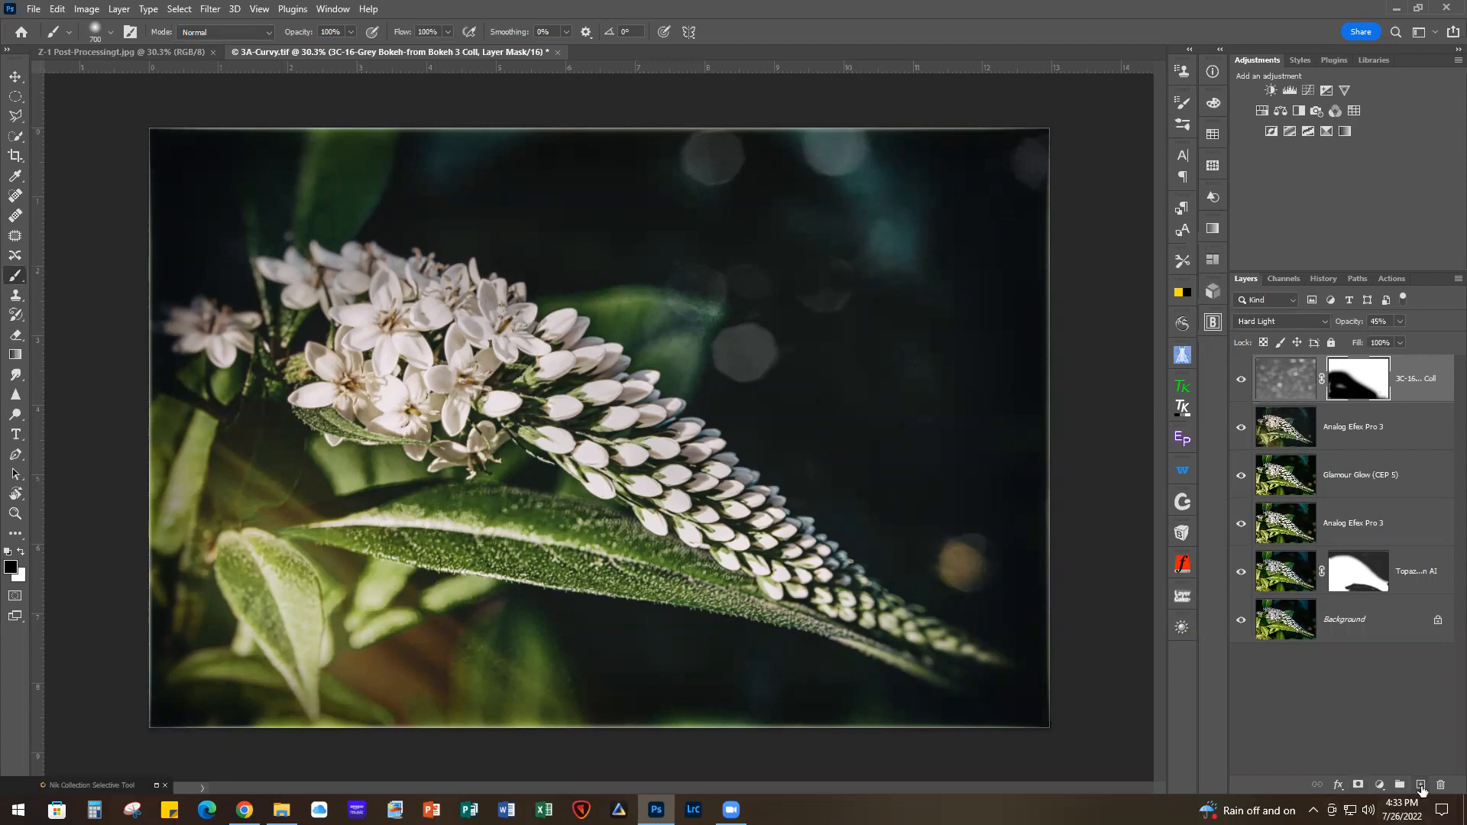
# Add an empty layer and make an elliptical selection around the bokeh disc just above the flower spike's middle
pyautogui.click(1421, 785)
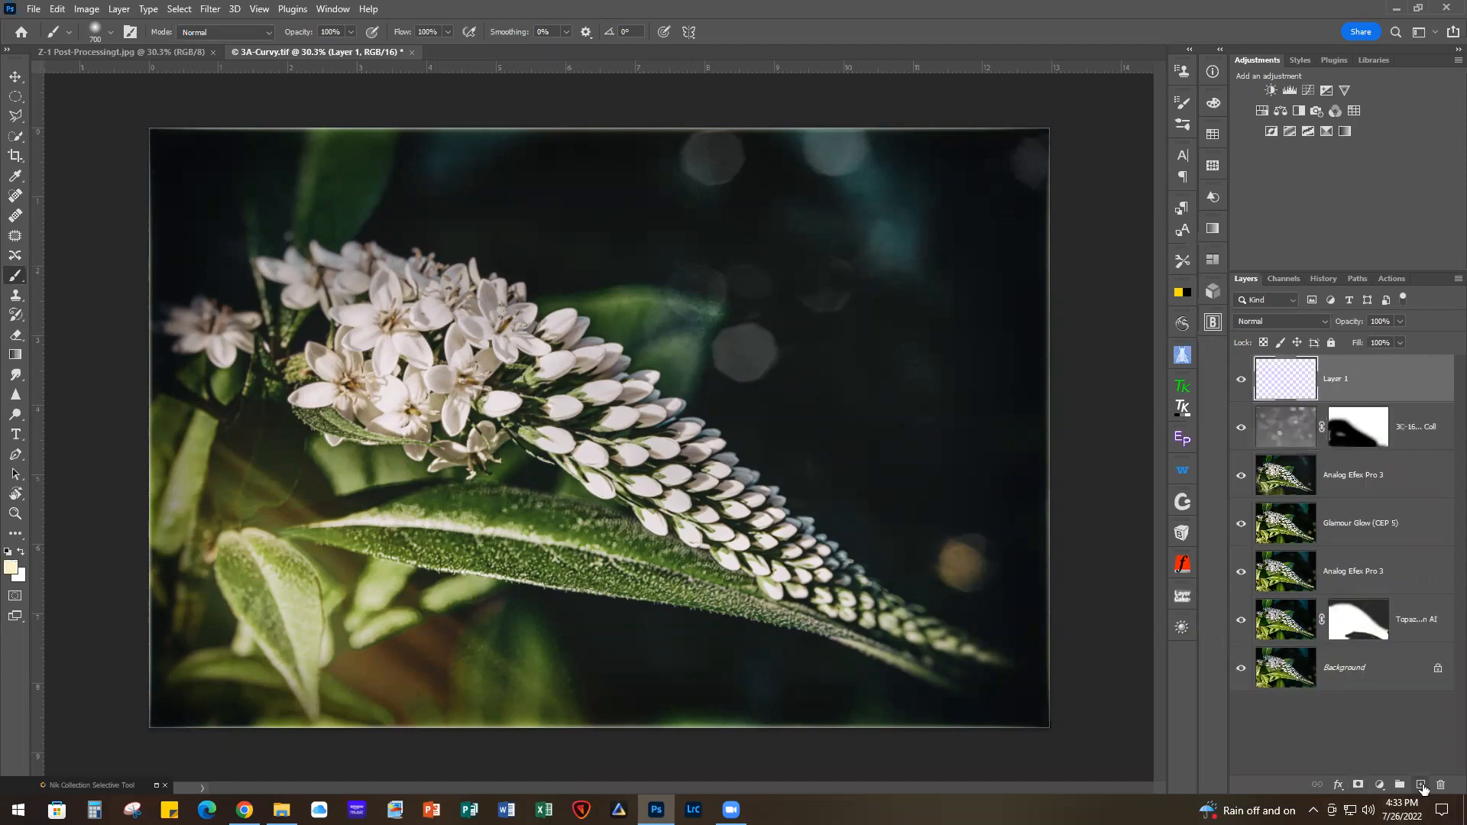
pyautogui.click(15, 97)
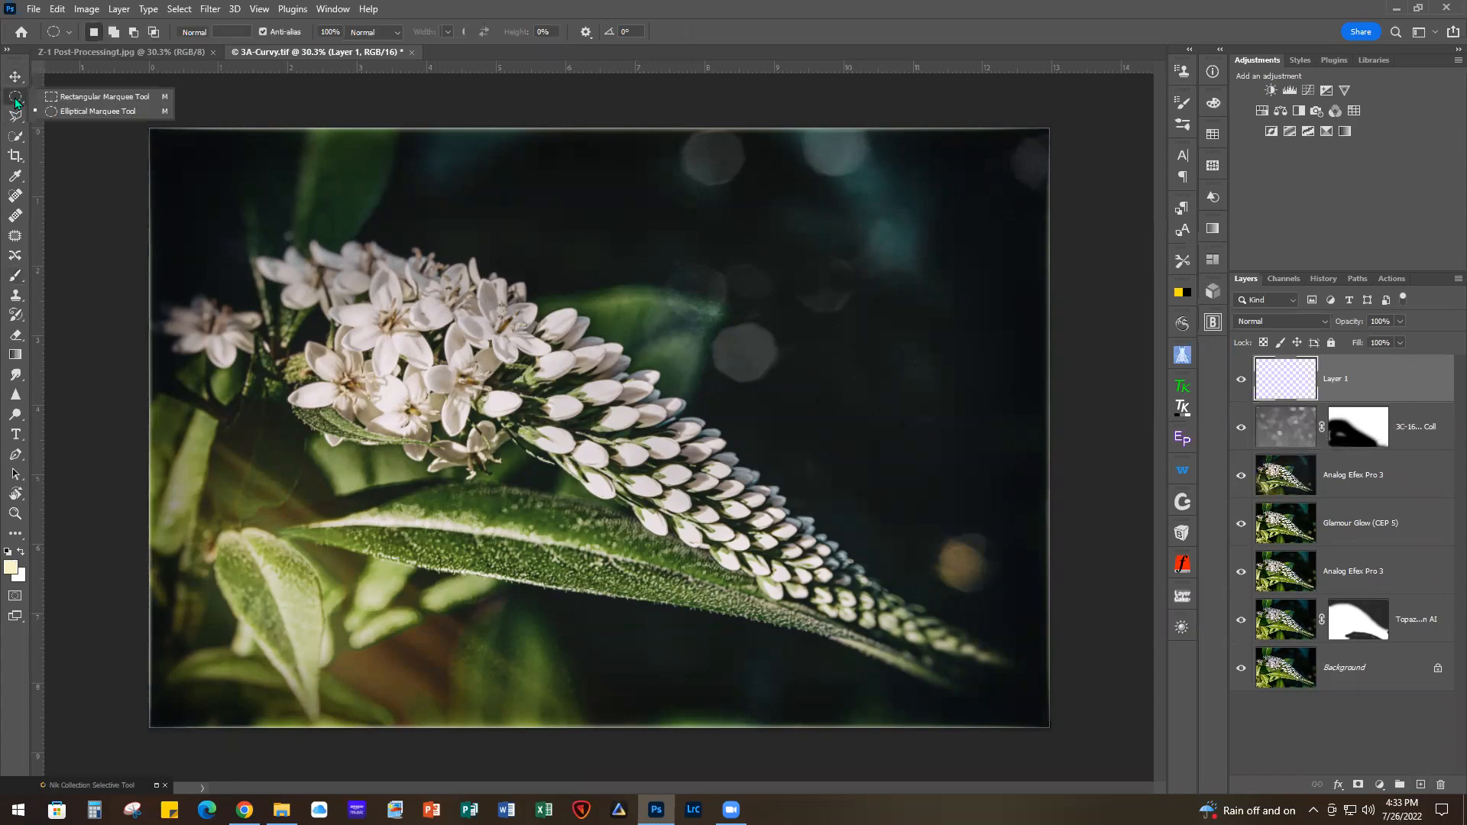
pyautogui.click(113, 112)
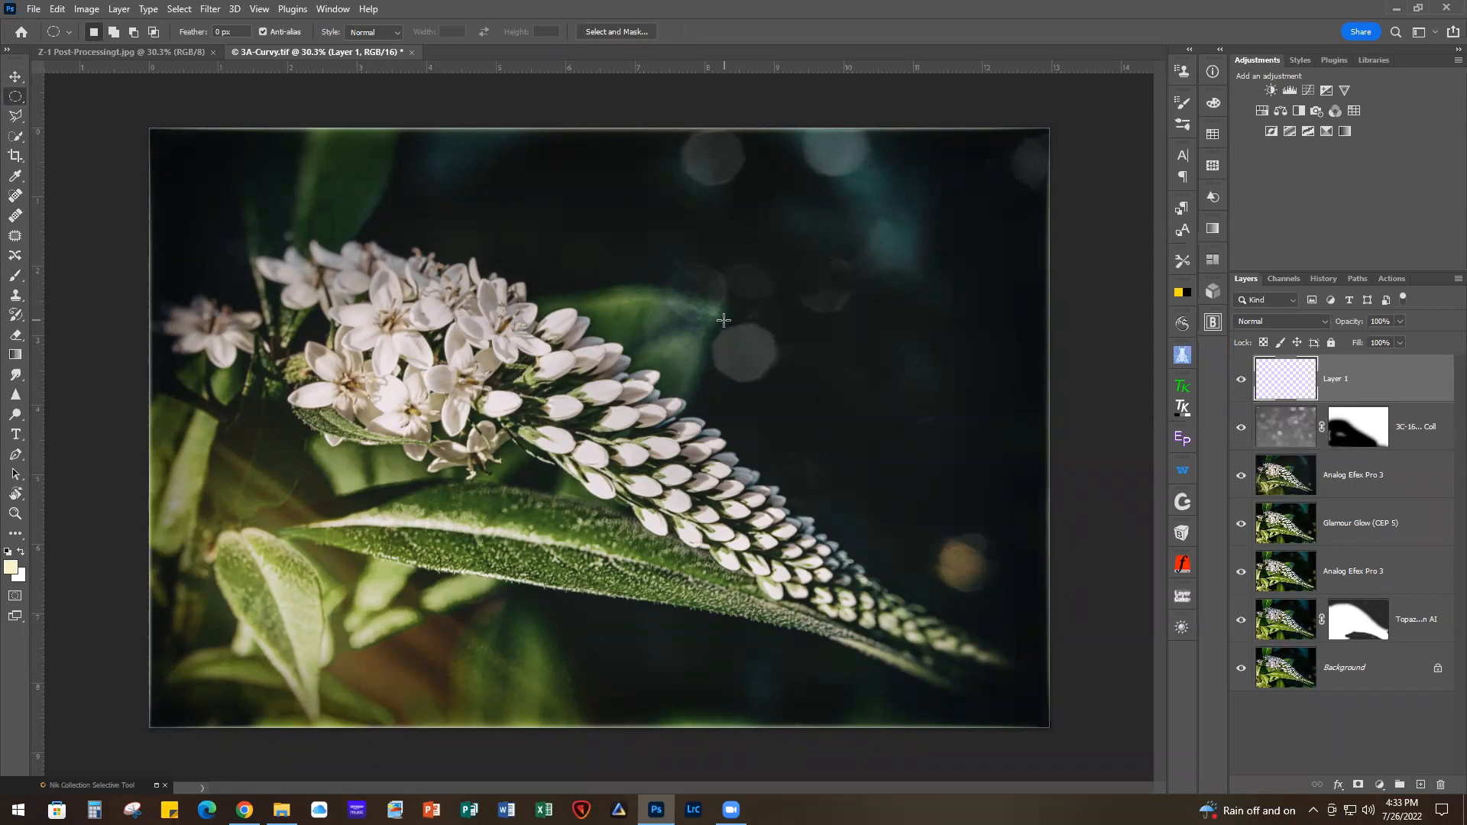
pyautogui.moveTo(725, 317); pyautogui.dragTo(788, 384)
pyautogui.press('Left')
pyautogui.press('Left')
pyautogui.press('Left')
pyautogui.press('Left')
pyautogui.press('Left')
pyautogui.press('Left')
# Copy the selected bokeh disc from the texture layer onto its own layer and delete the empty Layer 1
pyautogui.hotkey('ctrl', 'j')
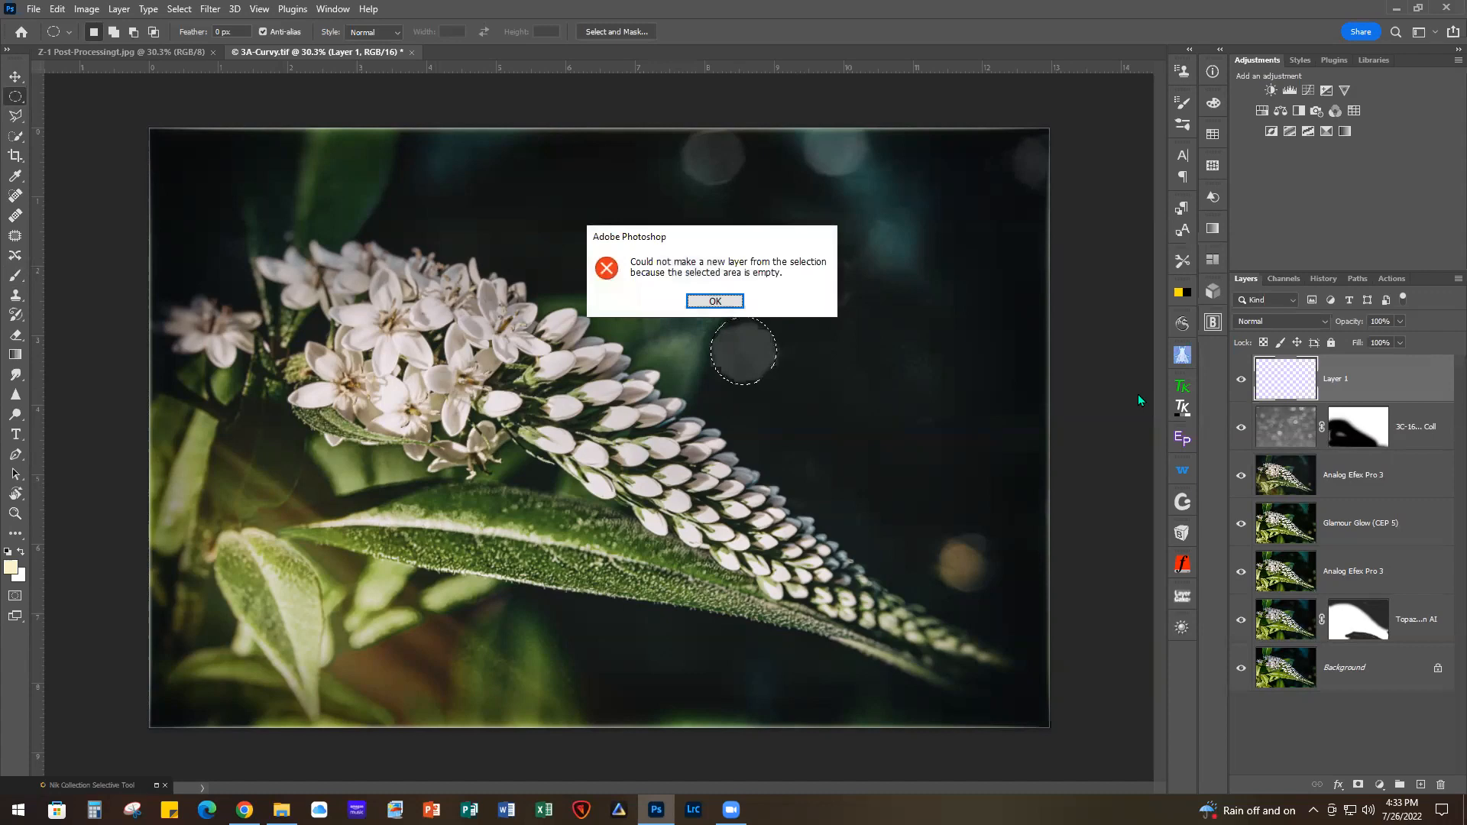
pyautogui.click(715, 301)
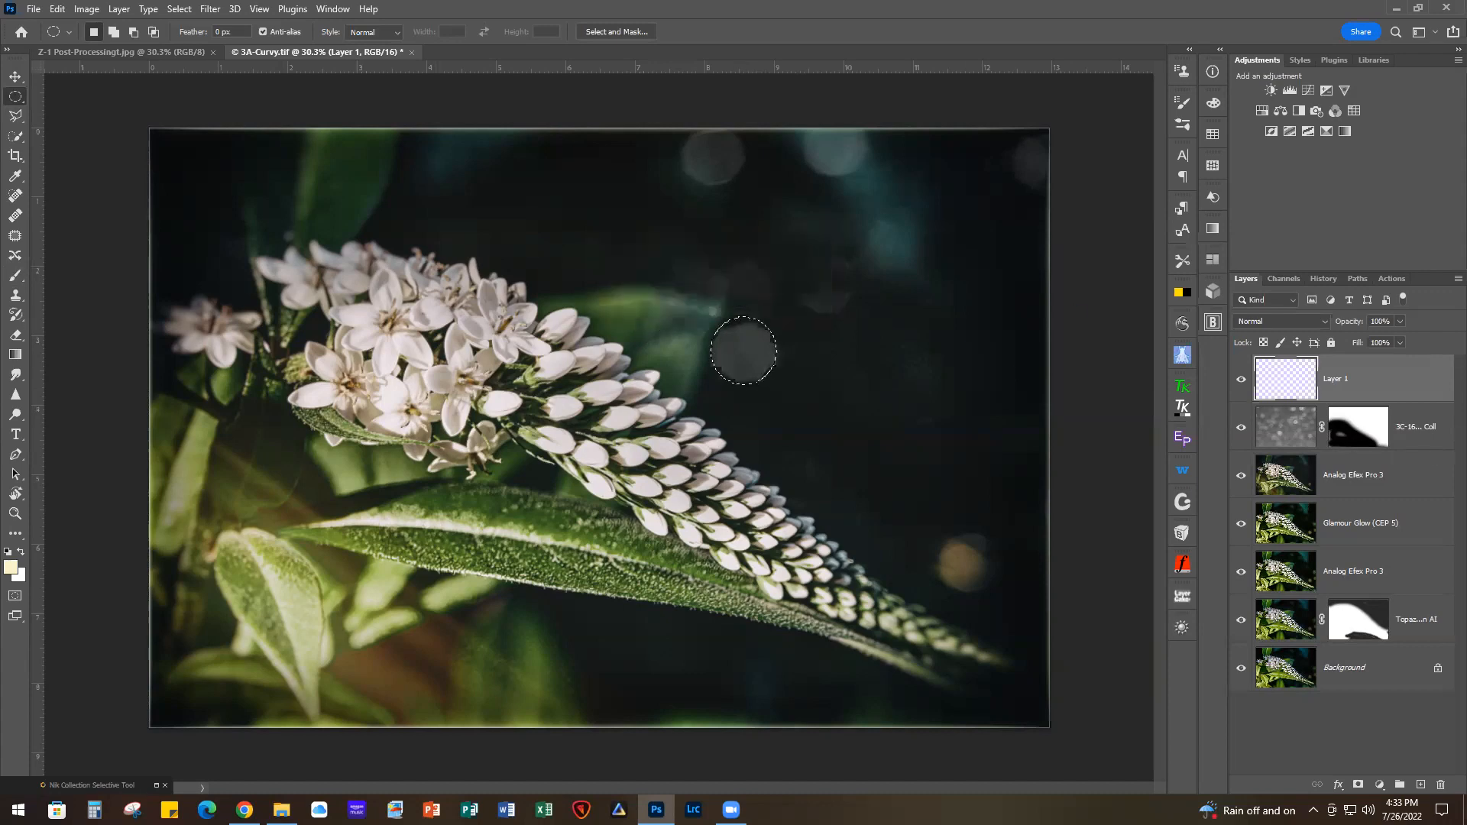
pyautogui.click(1288, 428)
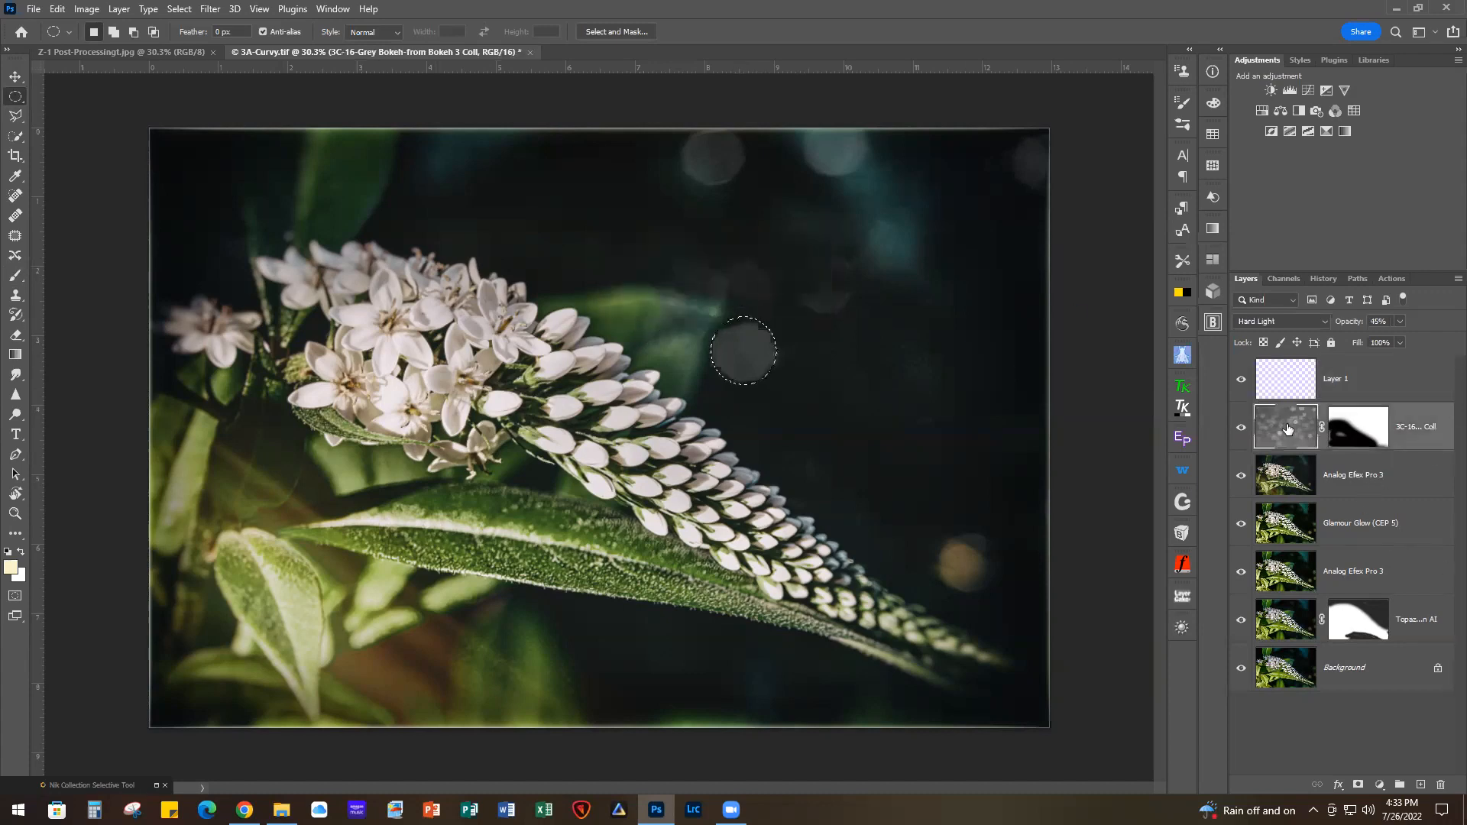
pyautogui.hotkey('ctrl', 'j')
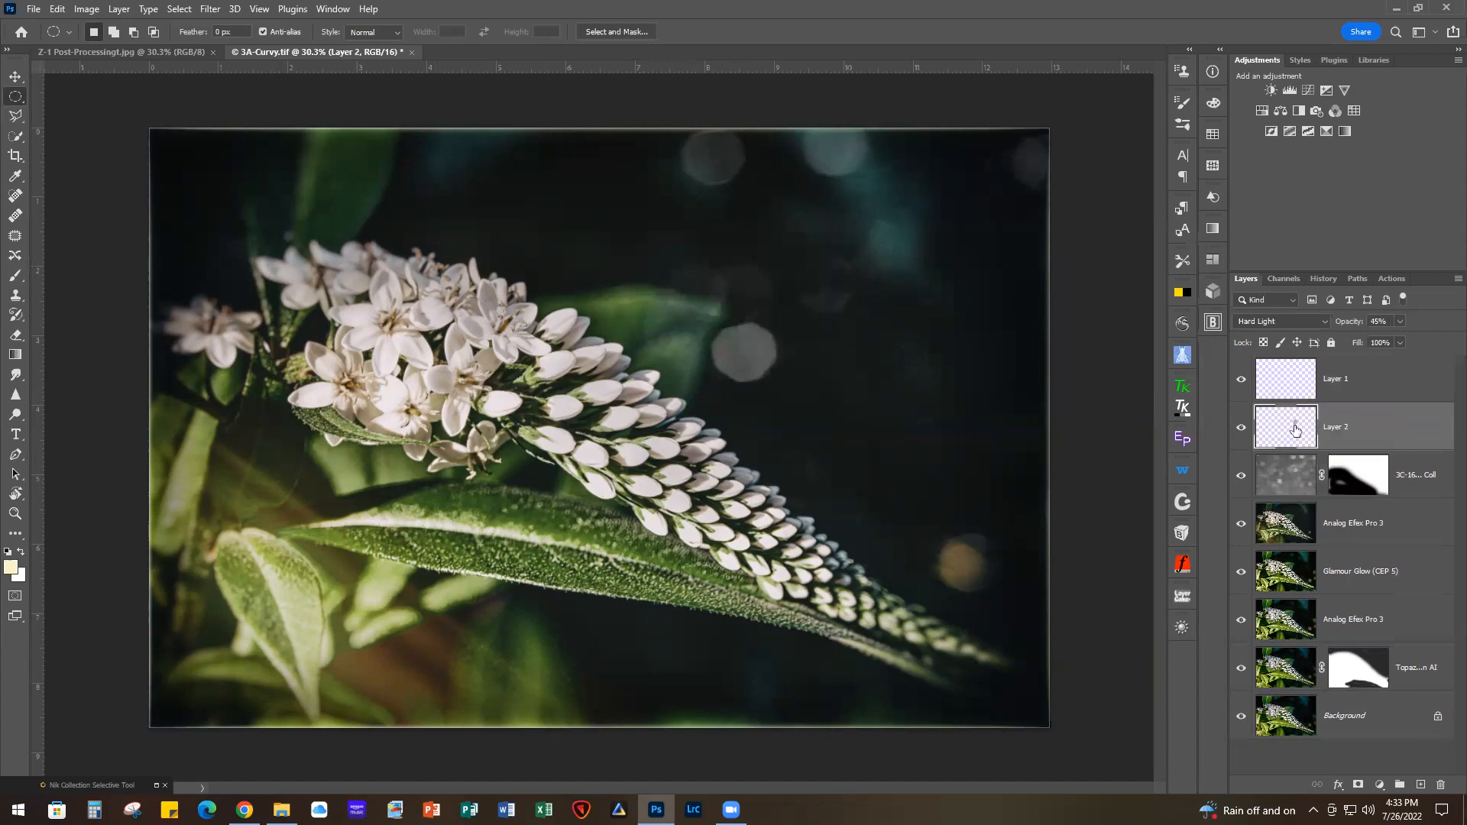
pyautogui.click(1430, 392)
pyautogui.click(1441, 786)
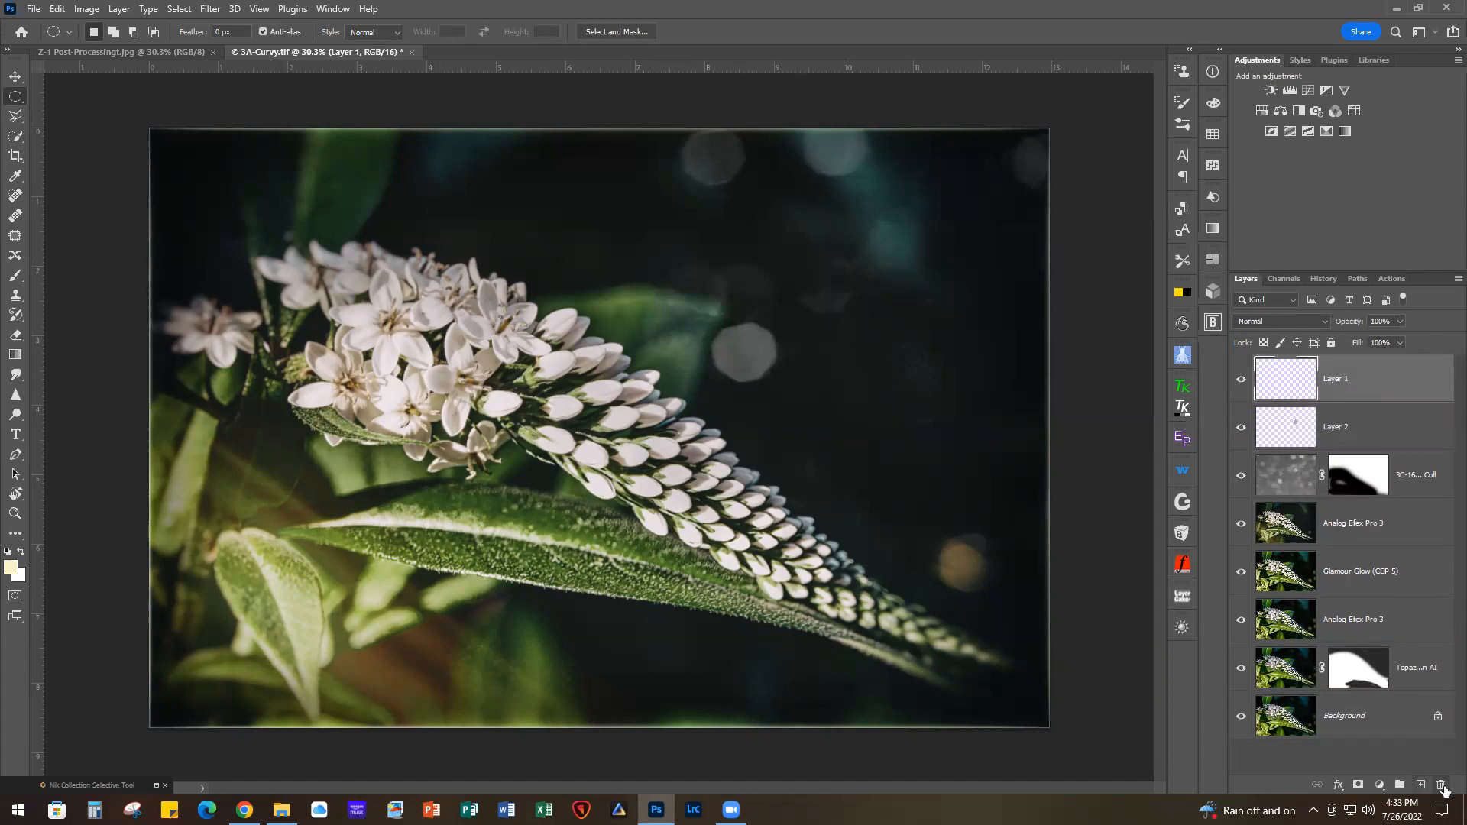
# Move the copied bokeh disc up into the dark background above the flower head
pyautogui.click(15, 76)
pyautogui.moveTo(759, 358); pyautogui.dragTo(616, 214)
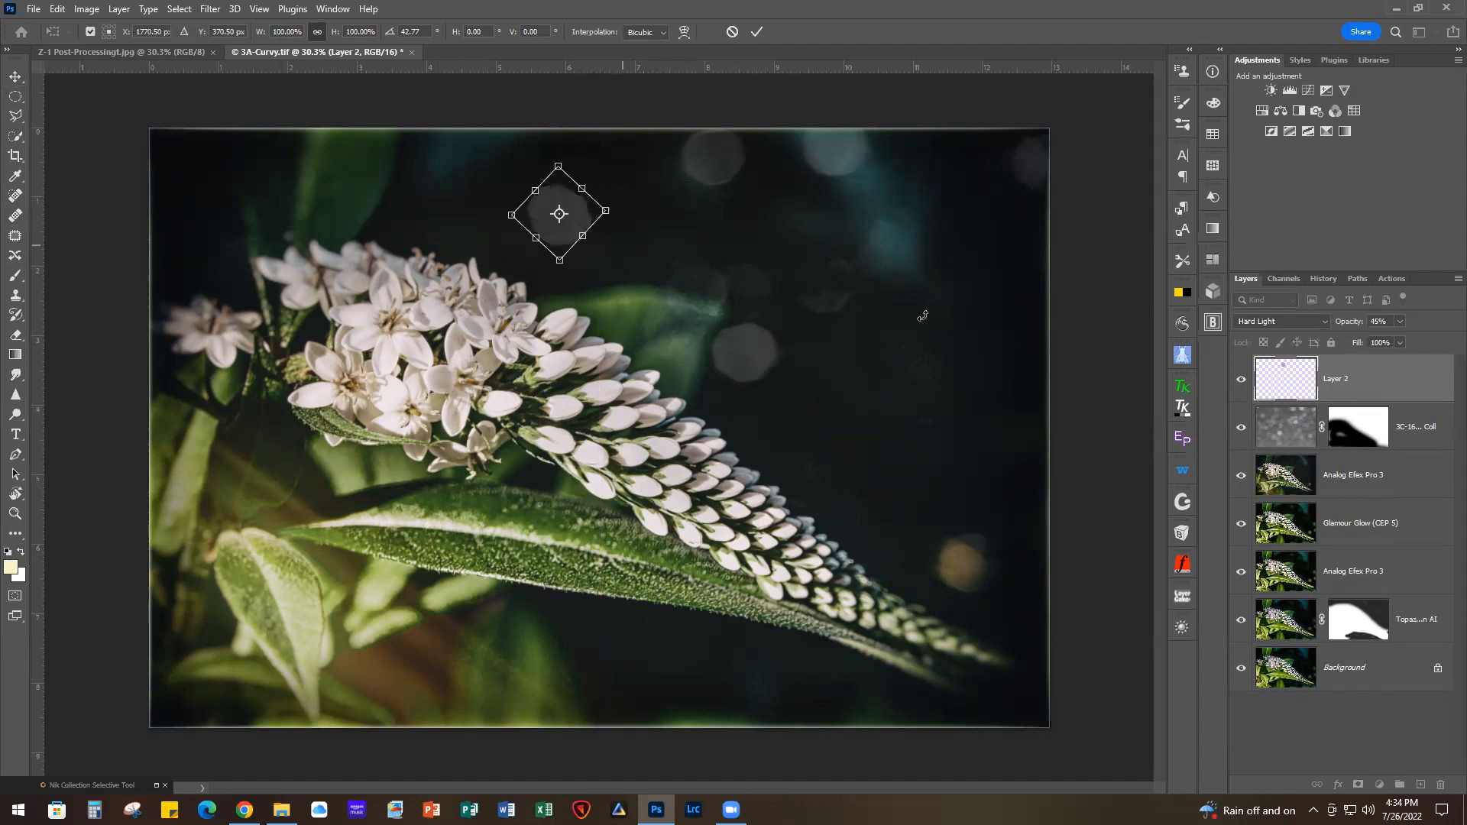
pyautogui.press('Escape')
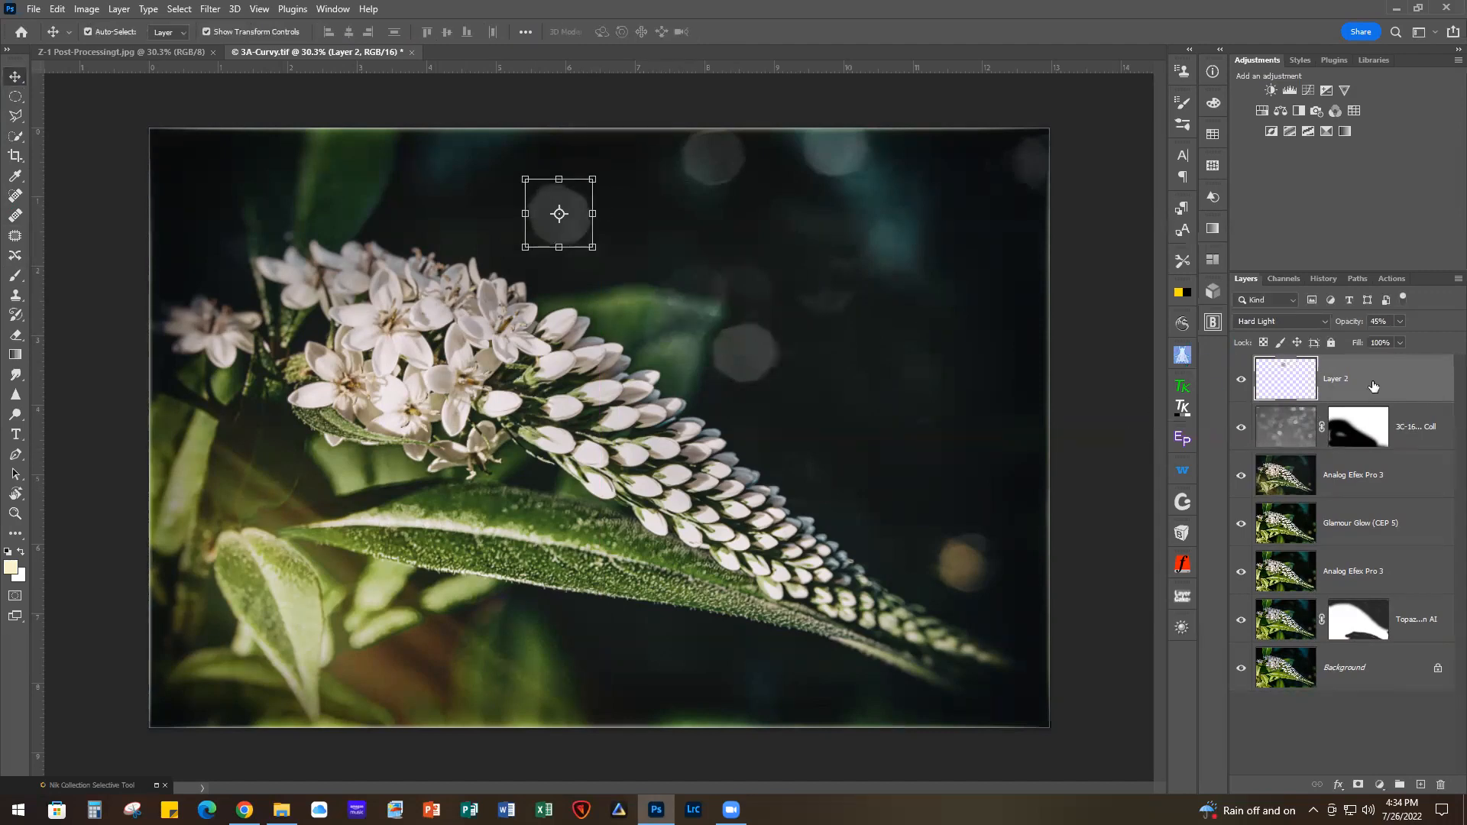
# Duplicate the disc, place the copy in the dark area right of the spike rotated about 47 degrees, and set its opacity to 64%
pyautogui.hotkey('ctrl', 'j')
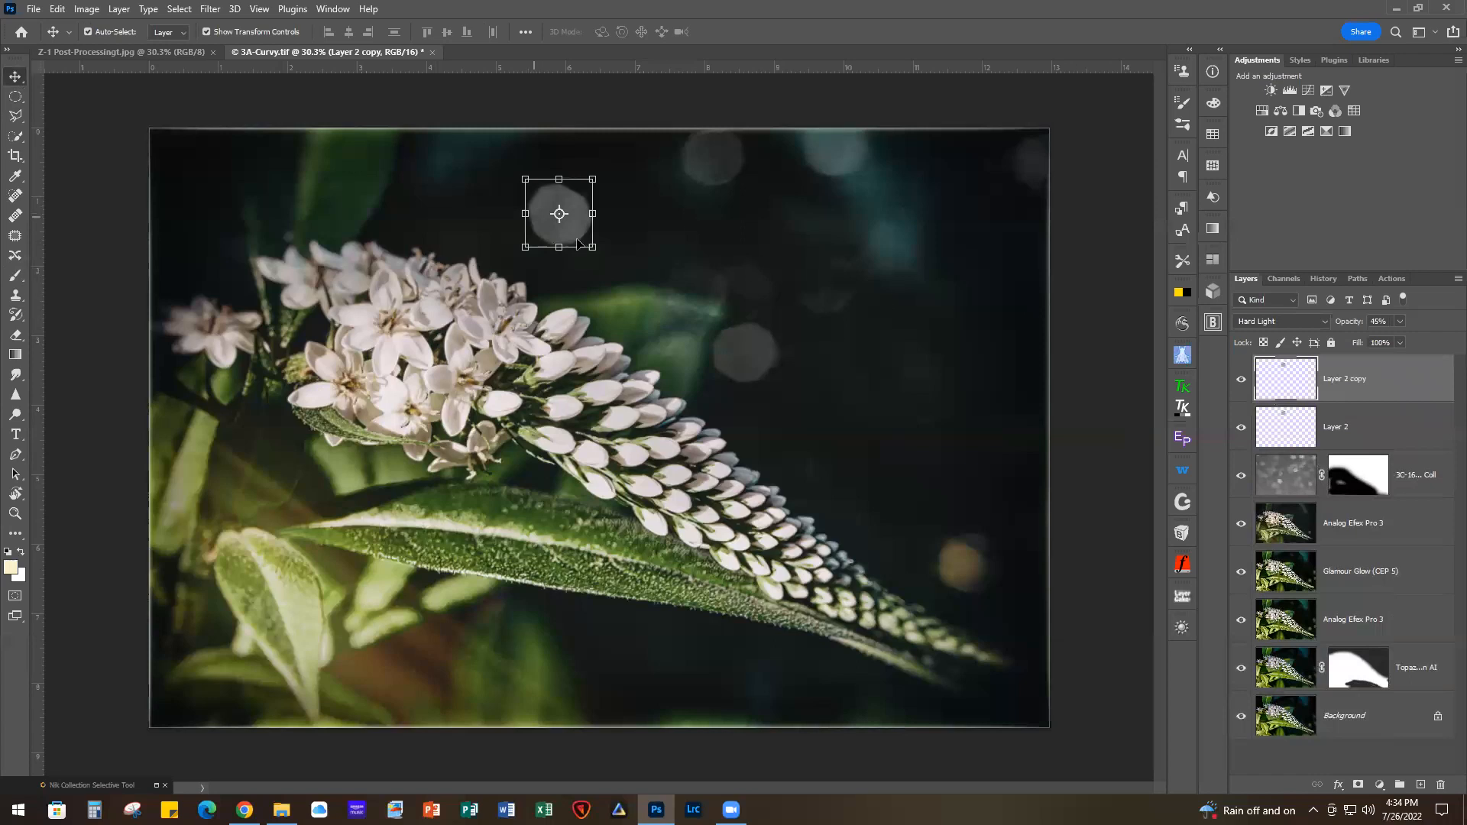
pyautogui.moveTo(571, 226); pyautogui.dragTo(871, 463)
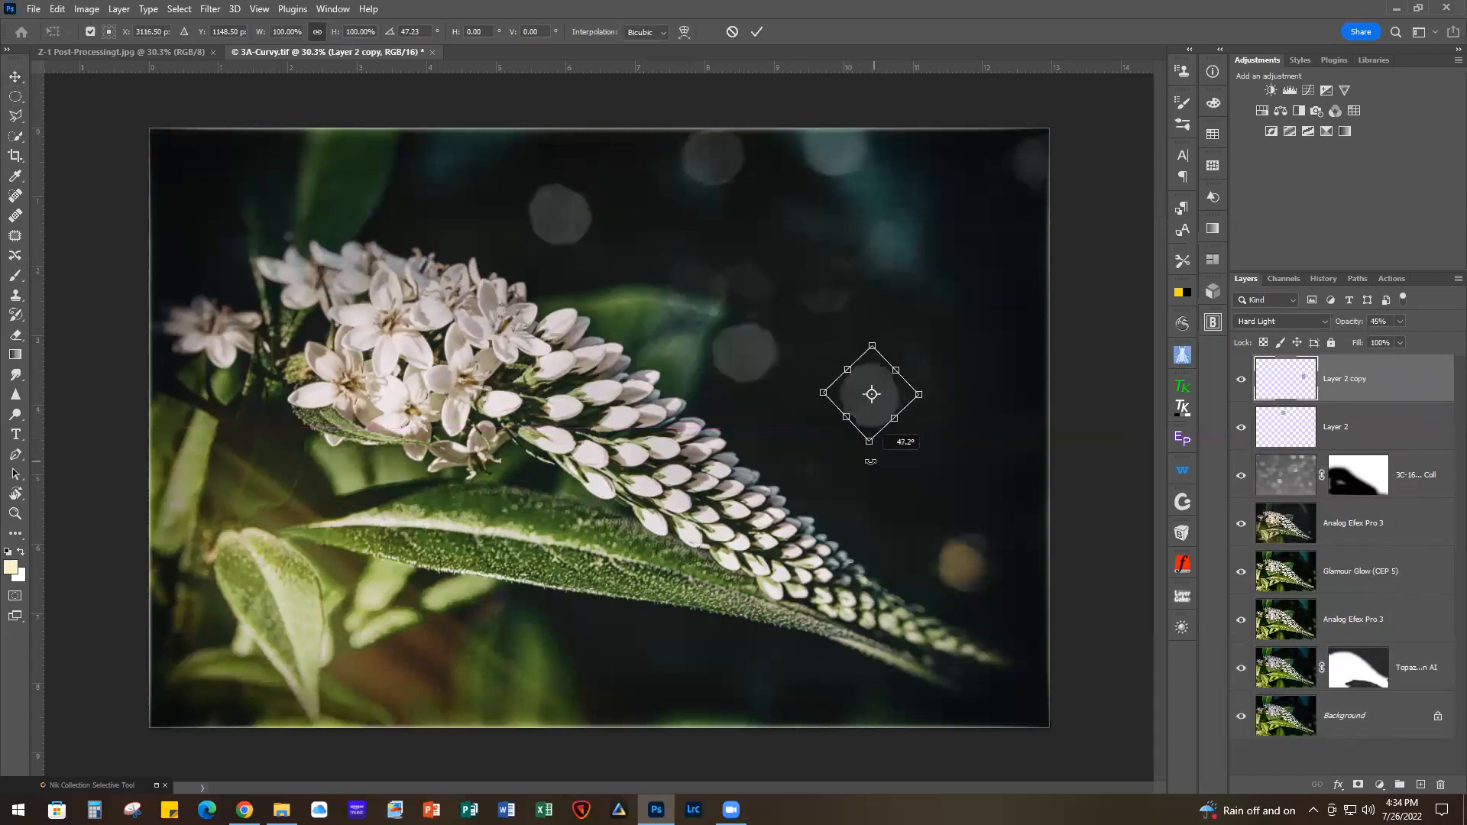
pyautogui.click(756, 32)
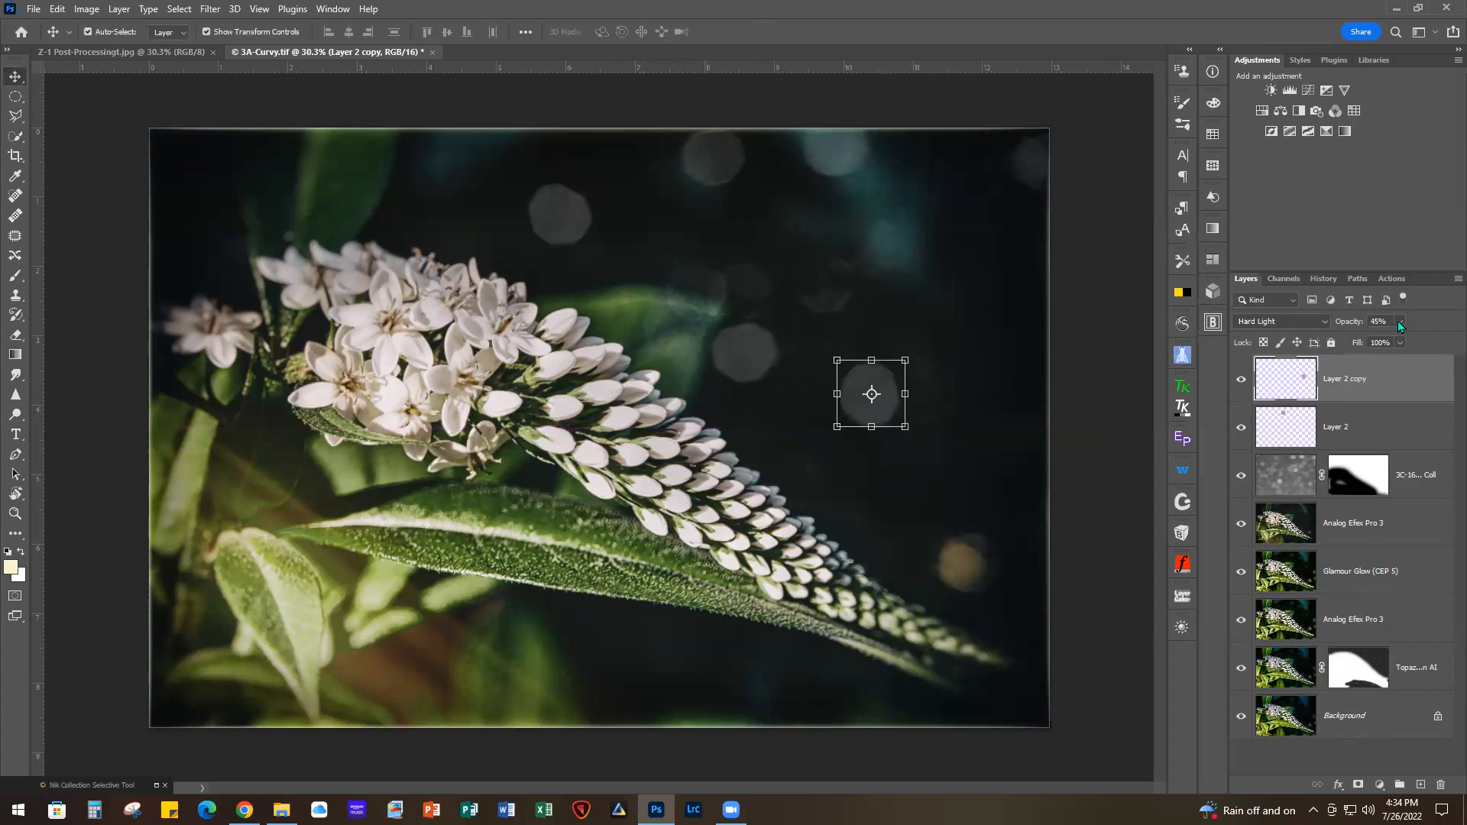
pyautogui.moveTo(1400, 321); pyautogui.dragTo(1415, 342)
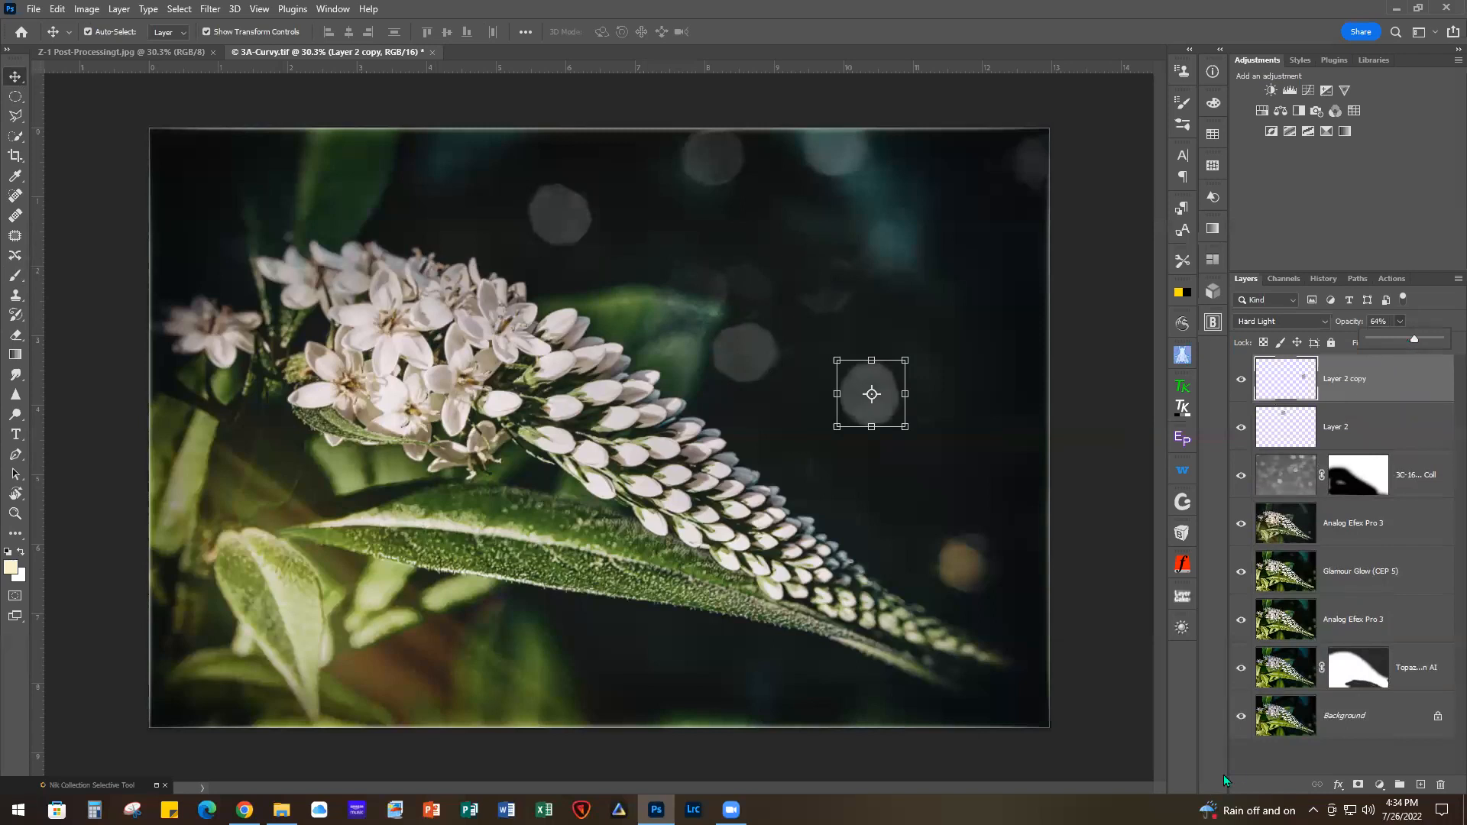
pyautogui.click(1263, 759)
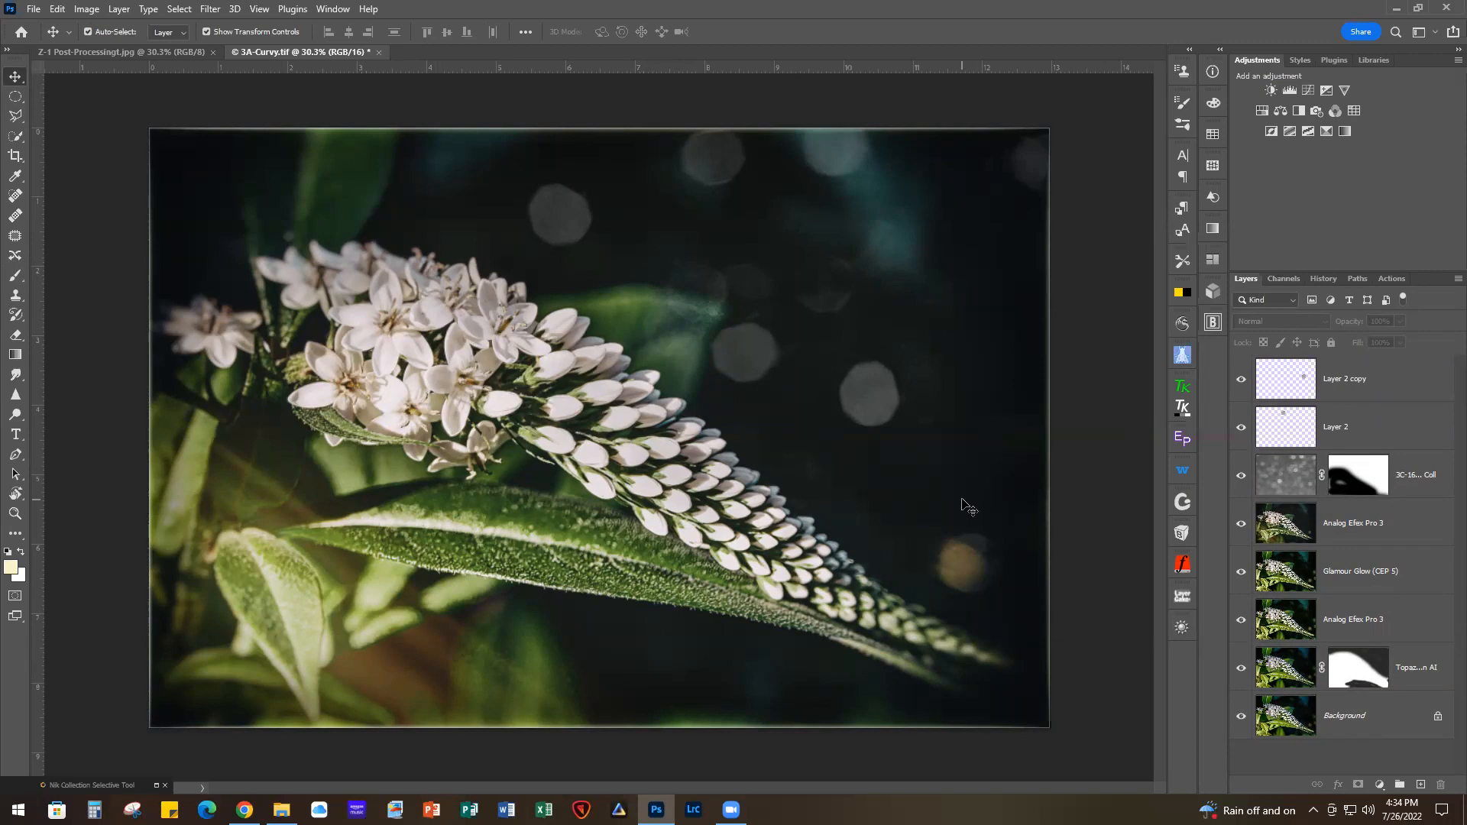
# Compare the edit with the original Background layer and close 3A-Curvy.tif without saving changes
pyautogui.keyDown('alt'); pyautogui.click(1242, 719); pyautogui.keyUp('alt')
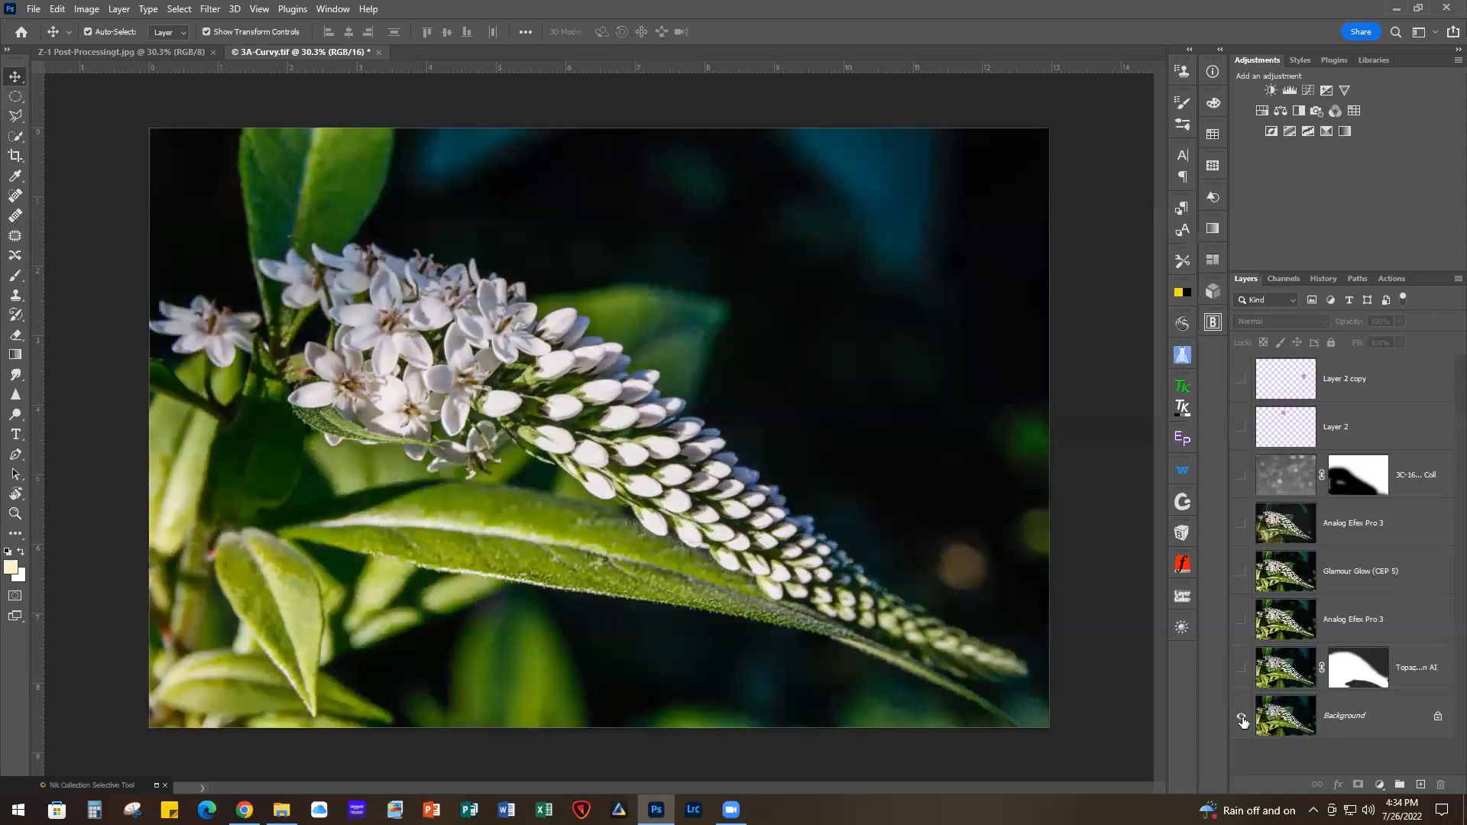
pyautogui.keyDown('alt'); pyautogui.click(1241, 719); pyautogui.keyUp('alt')
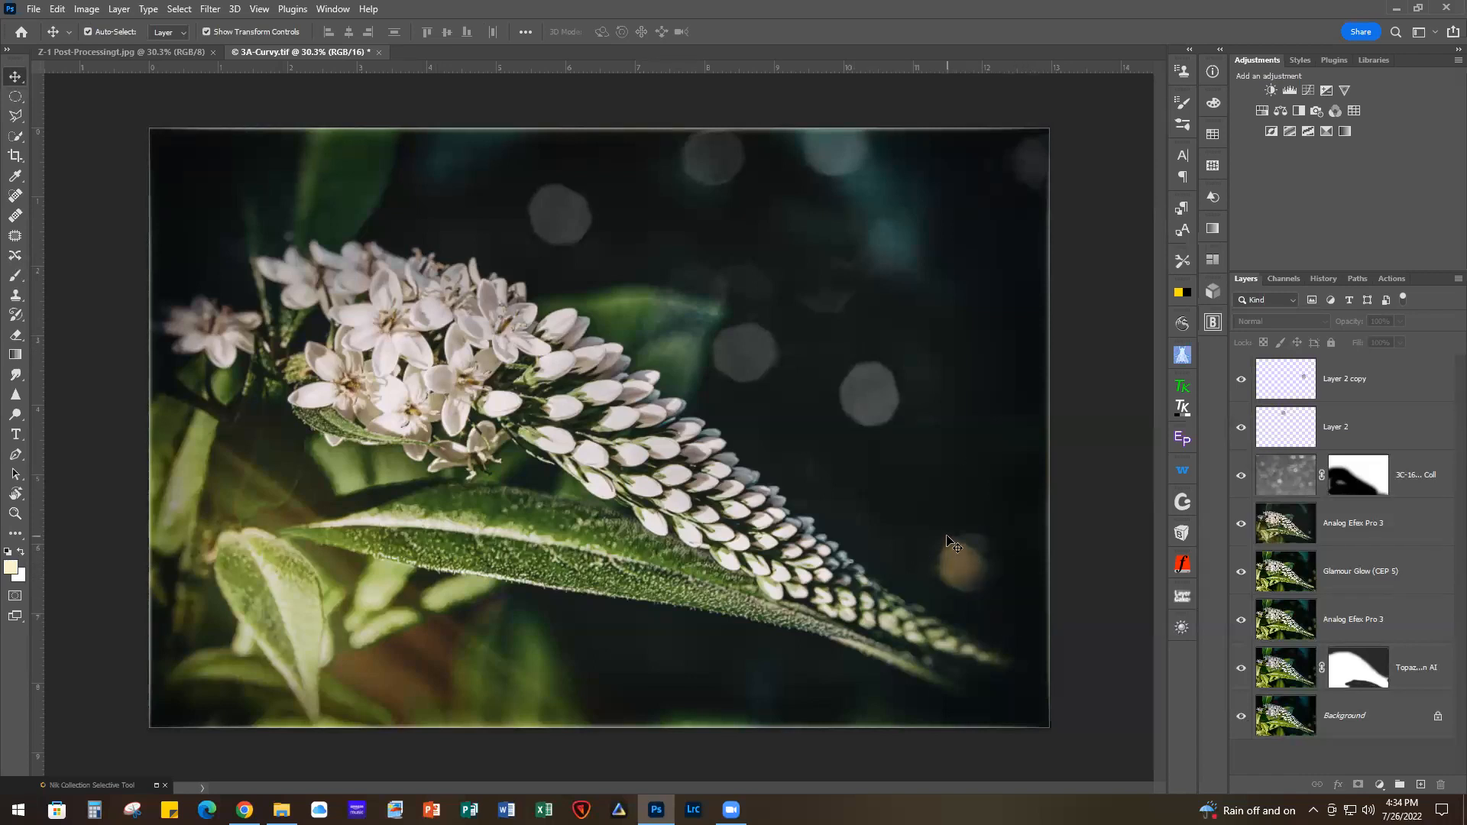
pyautogui.click(34, 9)
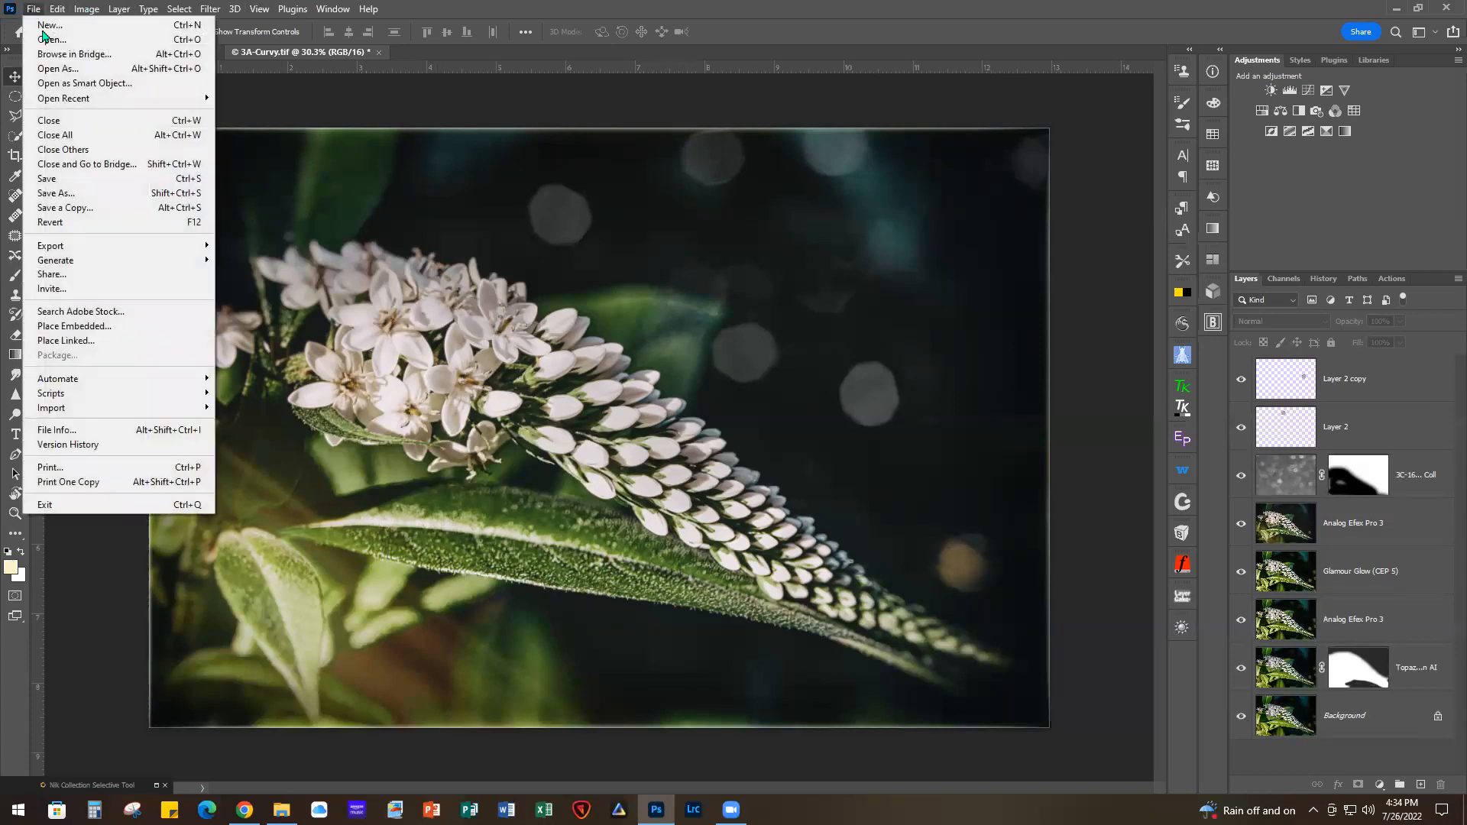
pyautogui.click(48, 122)
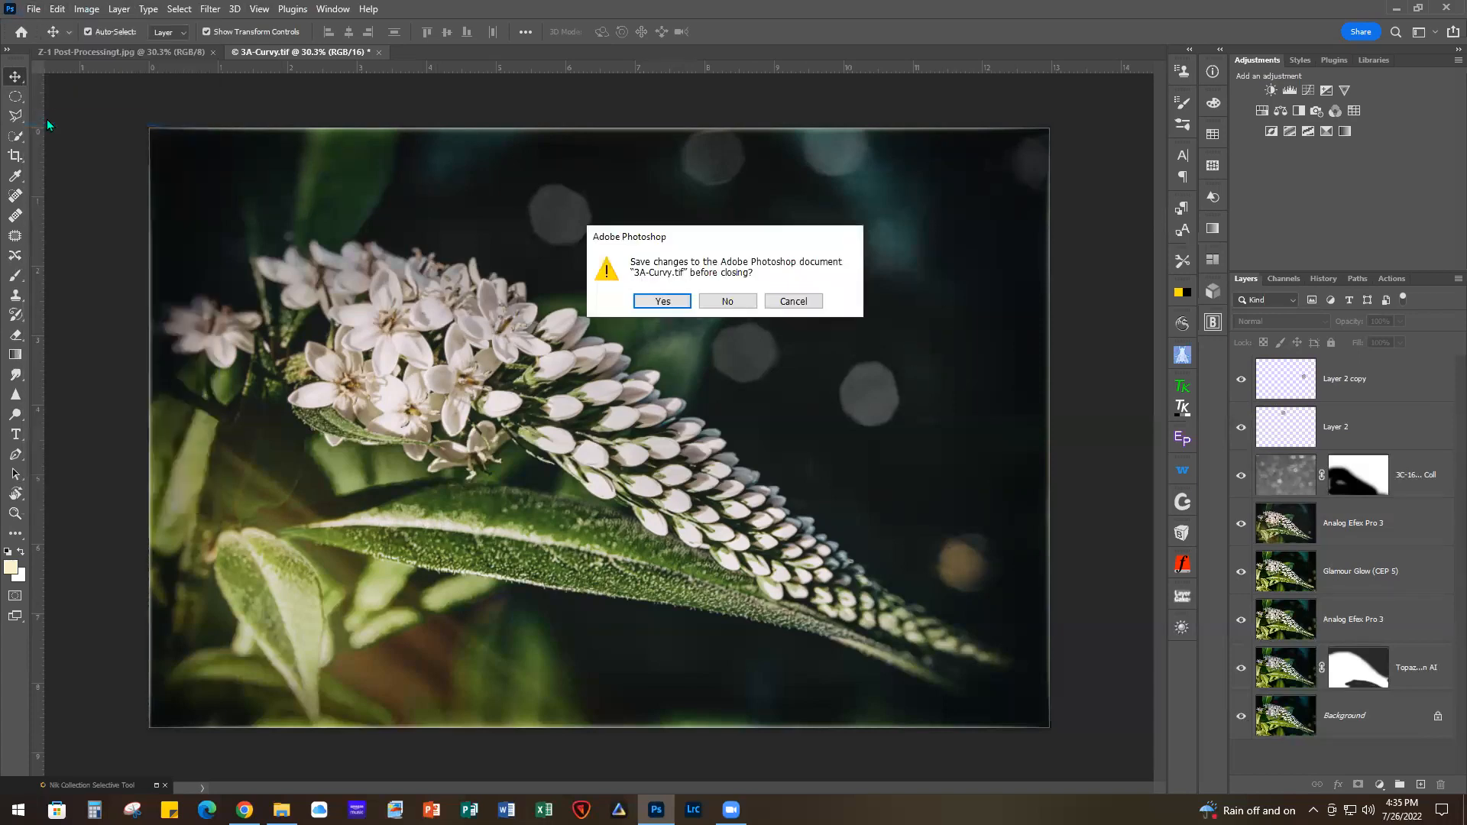
pyautogui.click(728, 302)
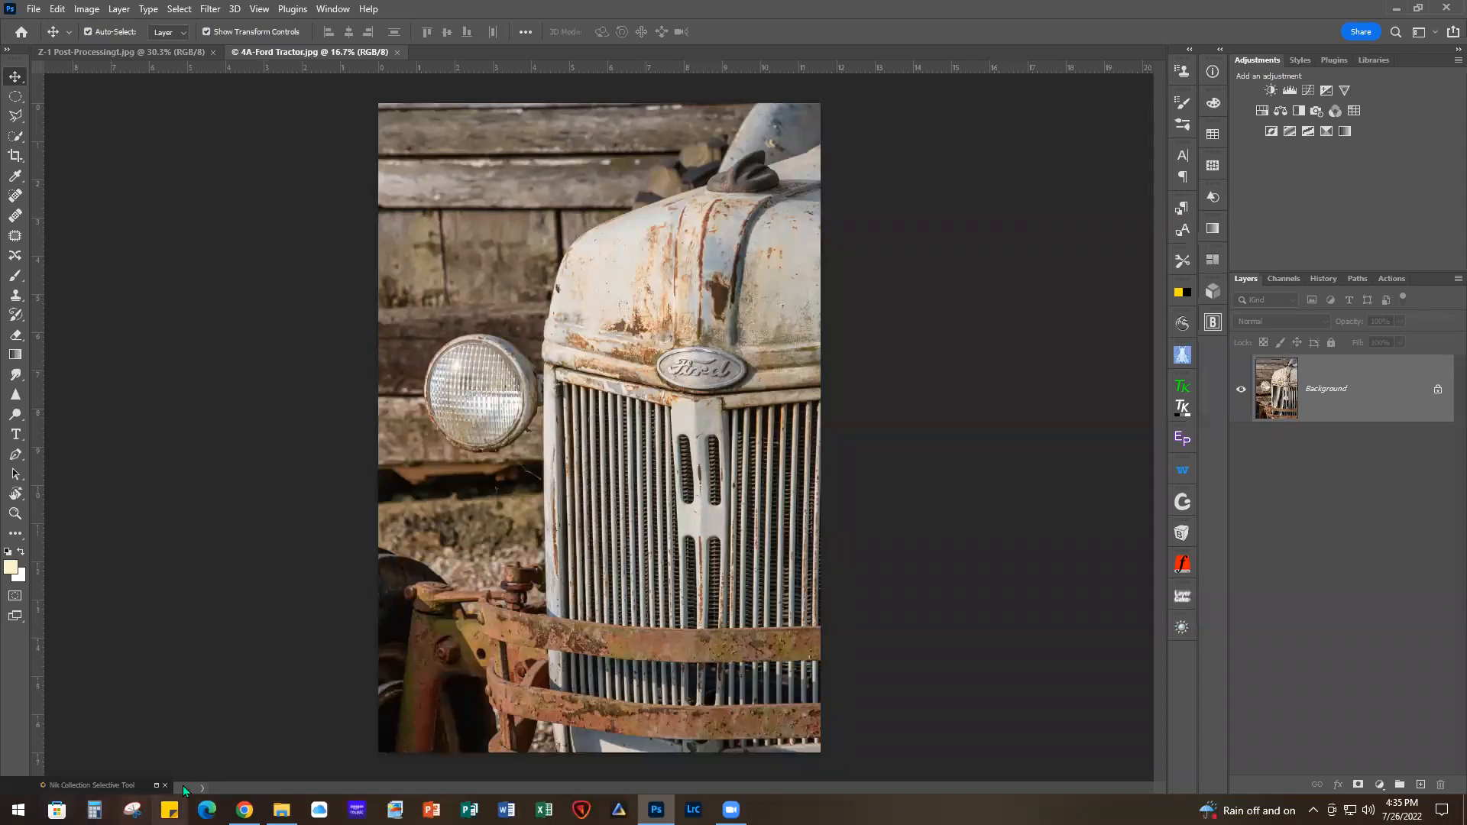
# Start Viveza 3 on 4A-Ford Tractor.jpg and apply the 005 Darken preset
pyautogui.click(157, 785)
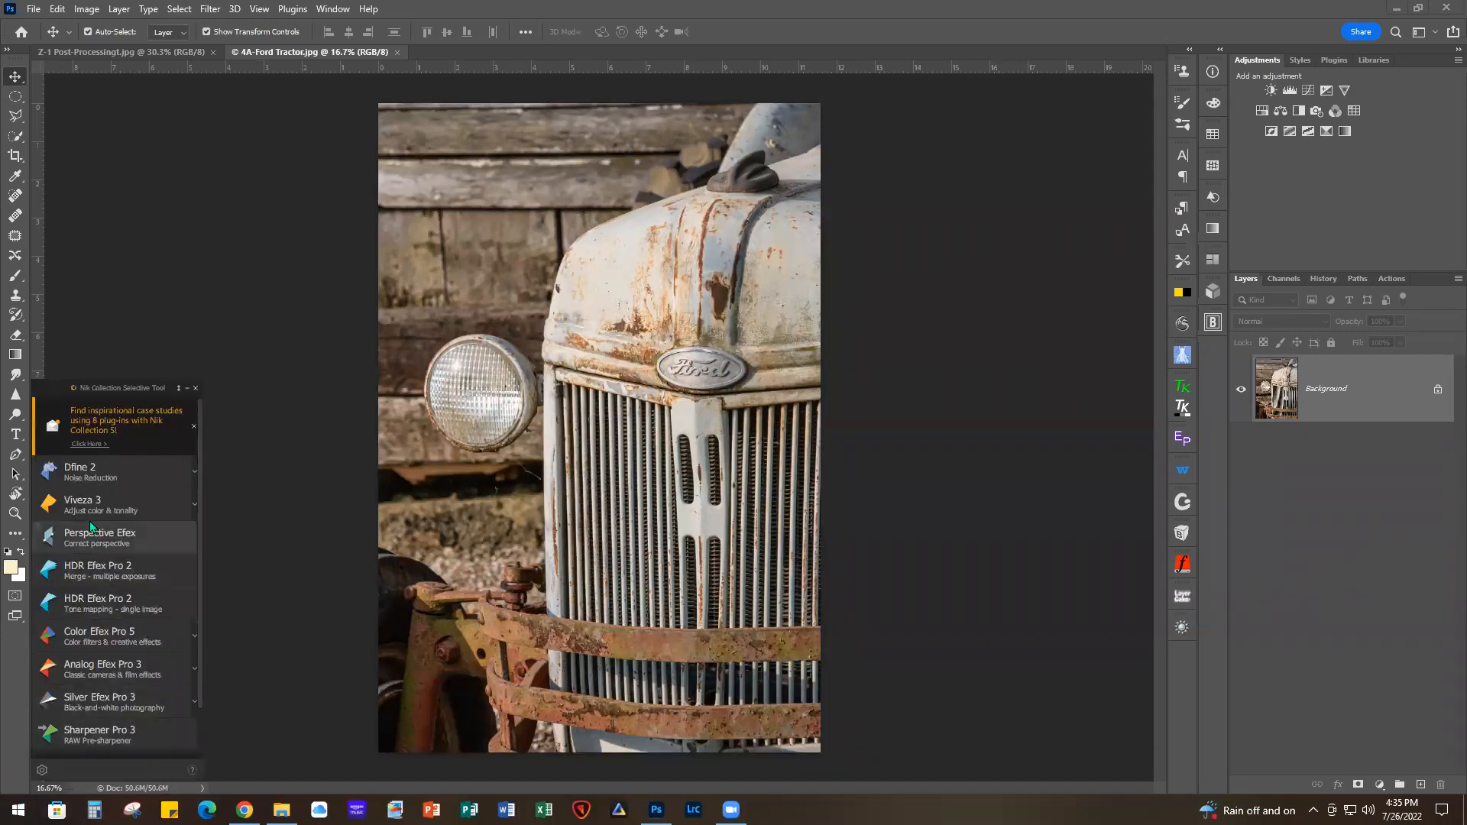
pyautogui.click(86, 500)
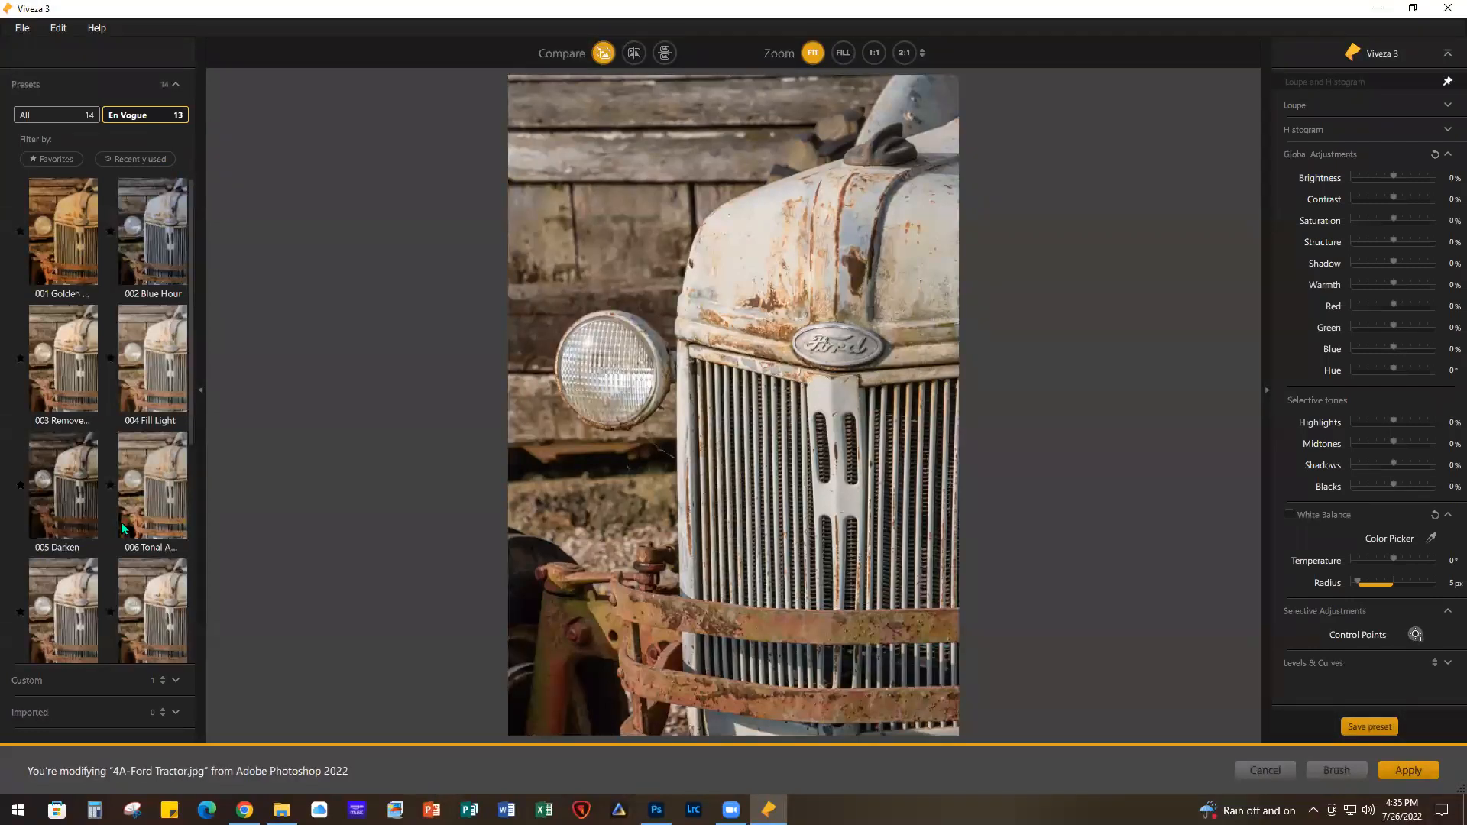
pyautogui.click(66, 501)
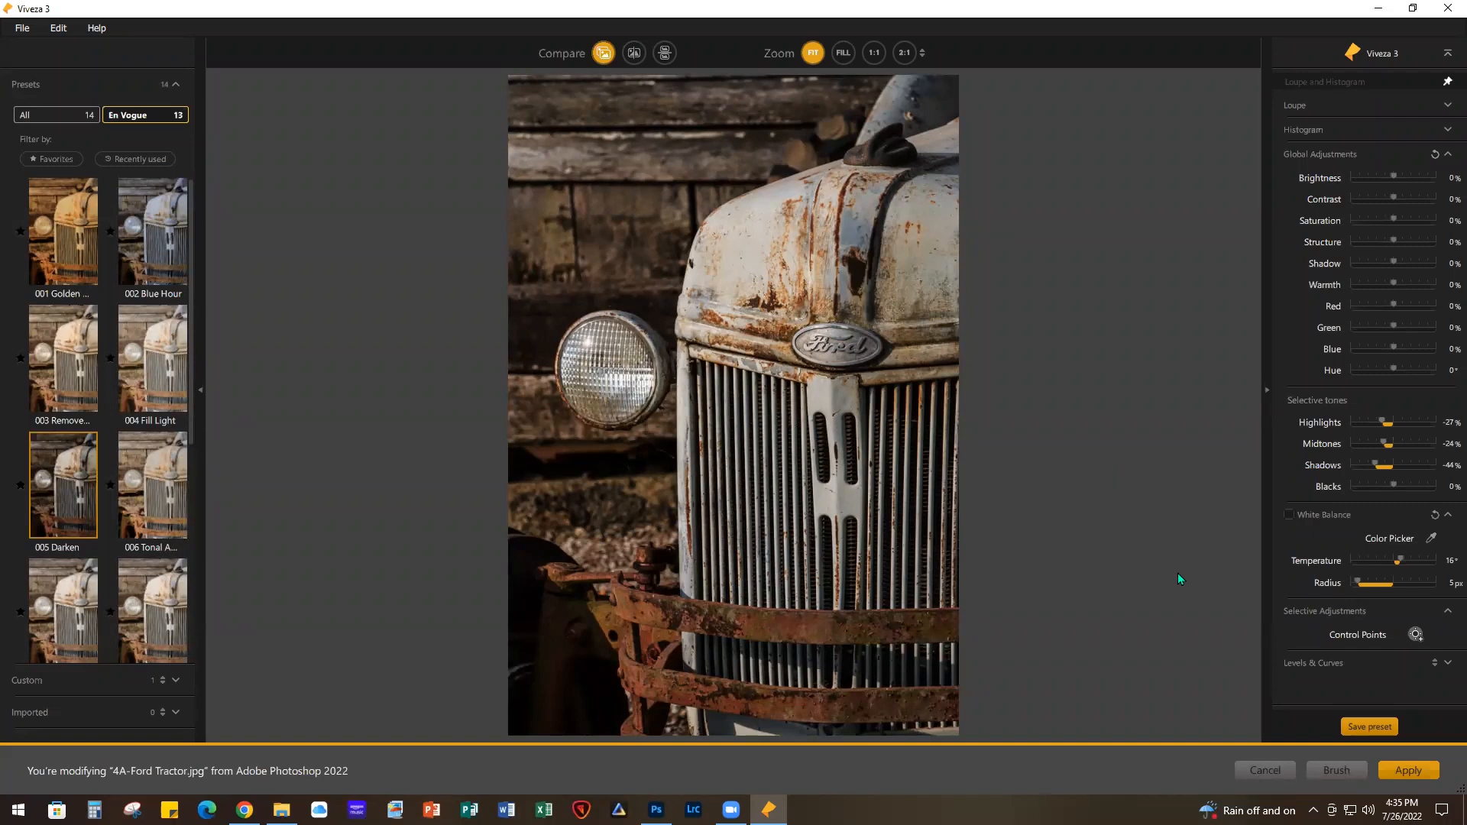
# Place a control point on the headlight with brightness 10%, contrast 37%, structure 33%, highlights -17% and shadows 21%
pyautogui.click(1416, 634)
pyautogui.click(605, 371)
pyautogui.moveTo(661, 416); pyautogui.dragTo(657, 406)
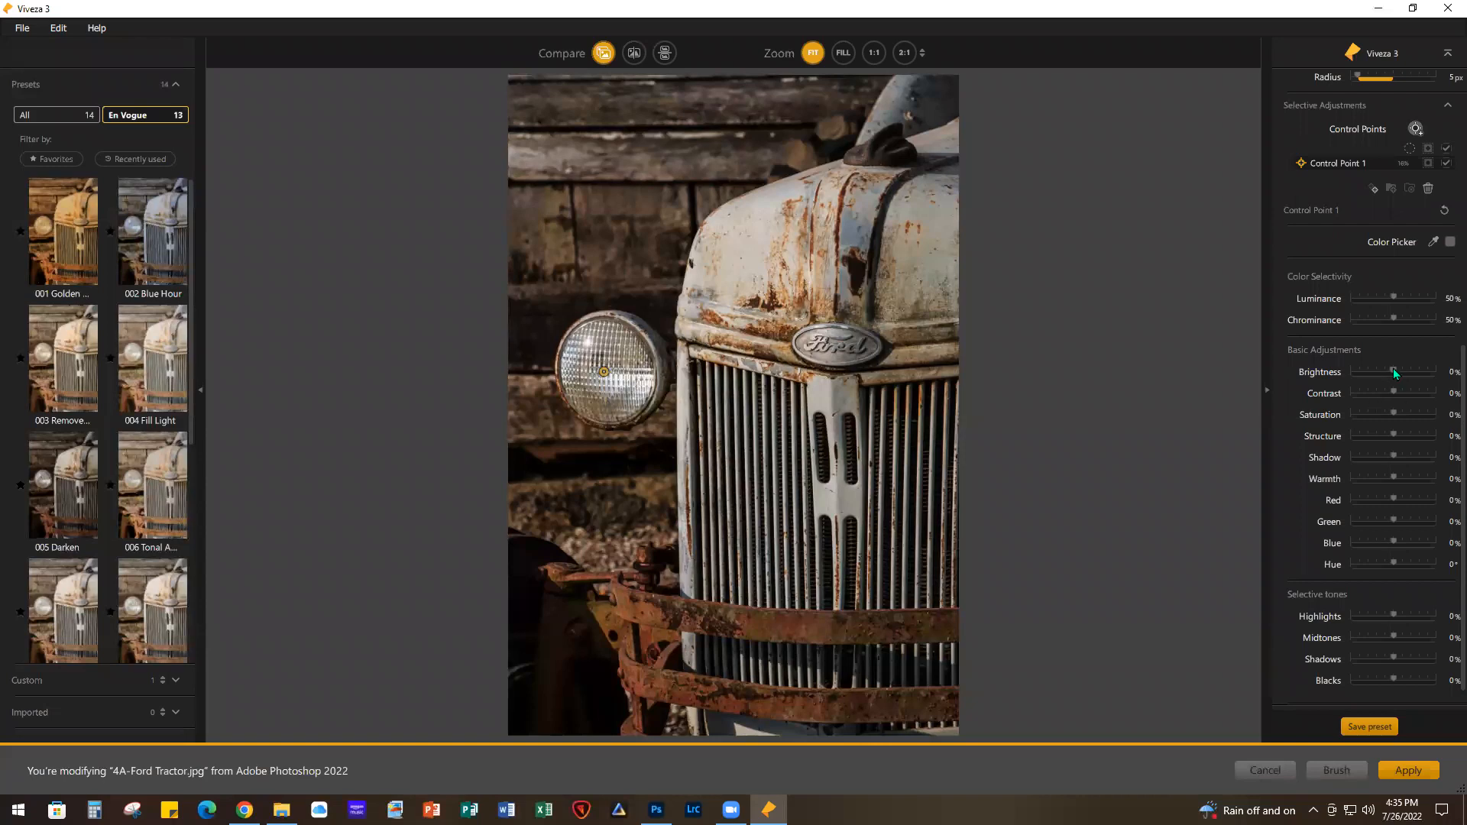
pyautogui.moveTo(1395, 372); pyautogui.dragTo(1403, 373)
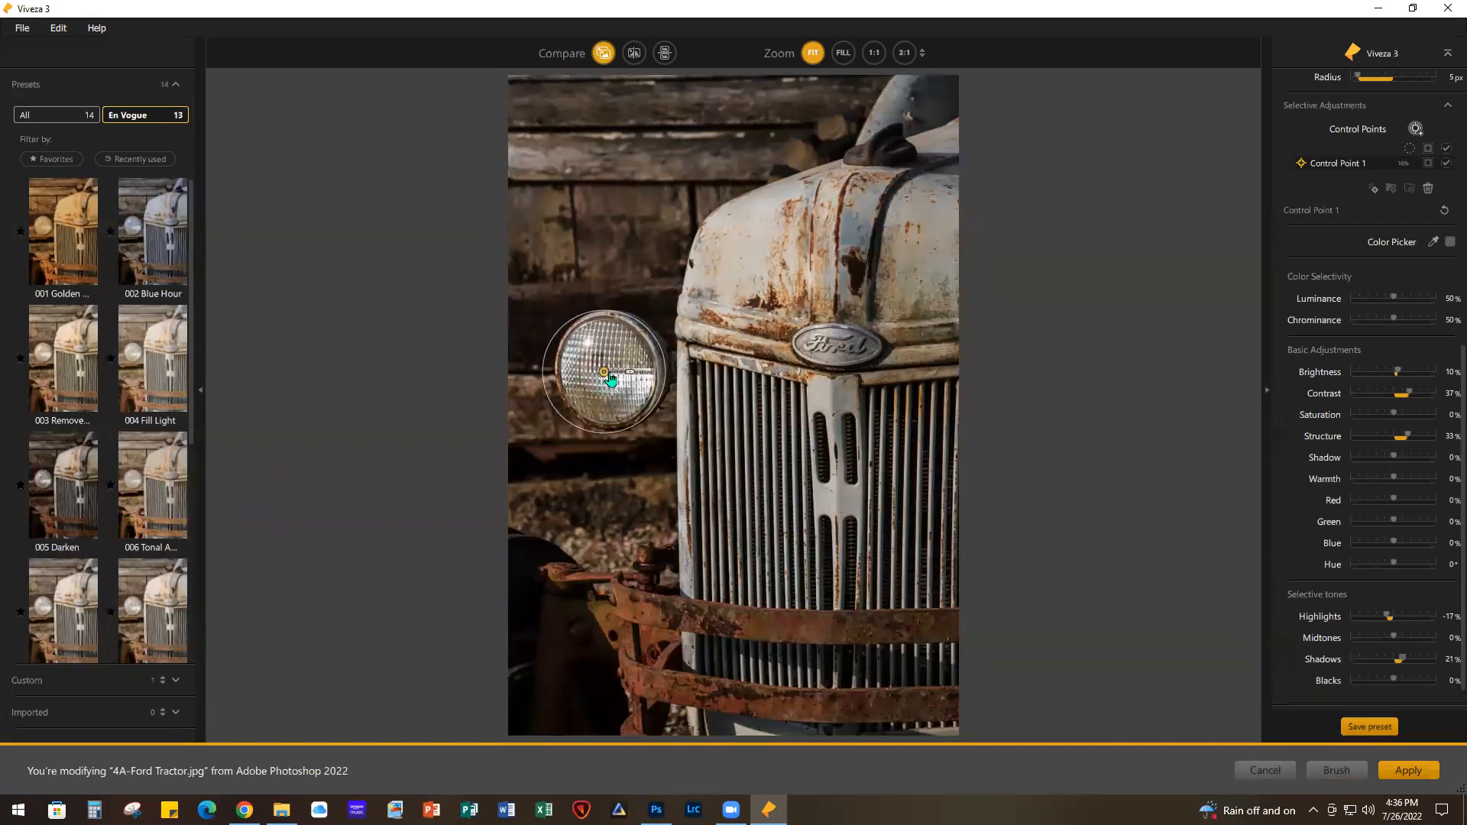
# Duplicate the headlight's control point onto the rusty hood, enlarge it to 20%, and set brightness 6%, structure 40%, highlights -8% and shadows 12%
pyautogui.moveTo(605, 373); pyautogui.dragTo(912, 303)
pyautogui.moveTo(827, 246); pyautogui.dragTo(801, 265)
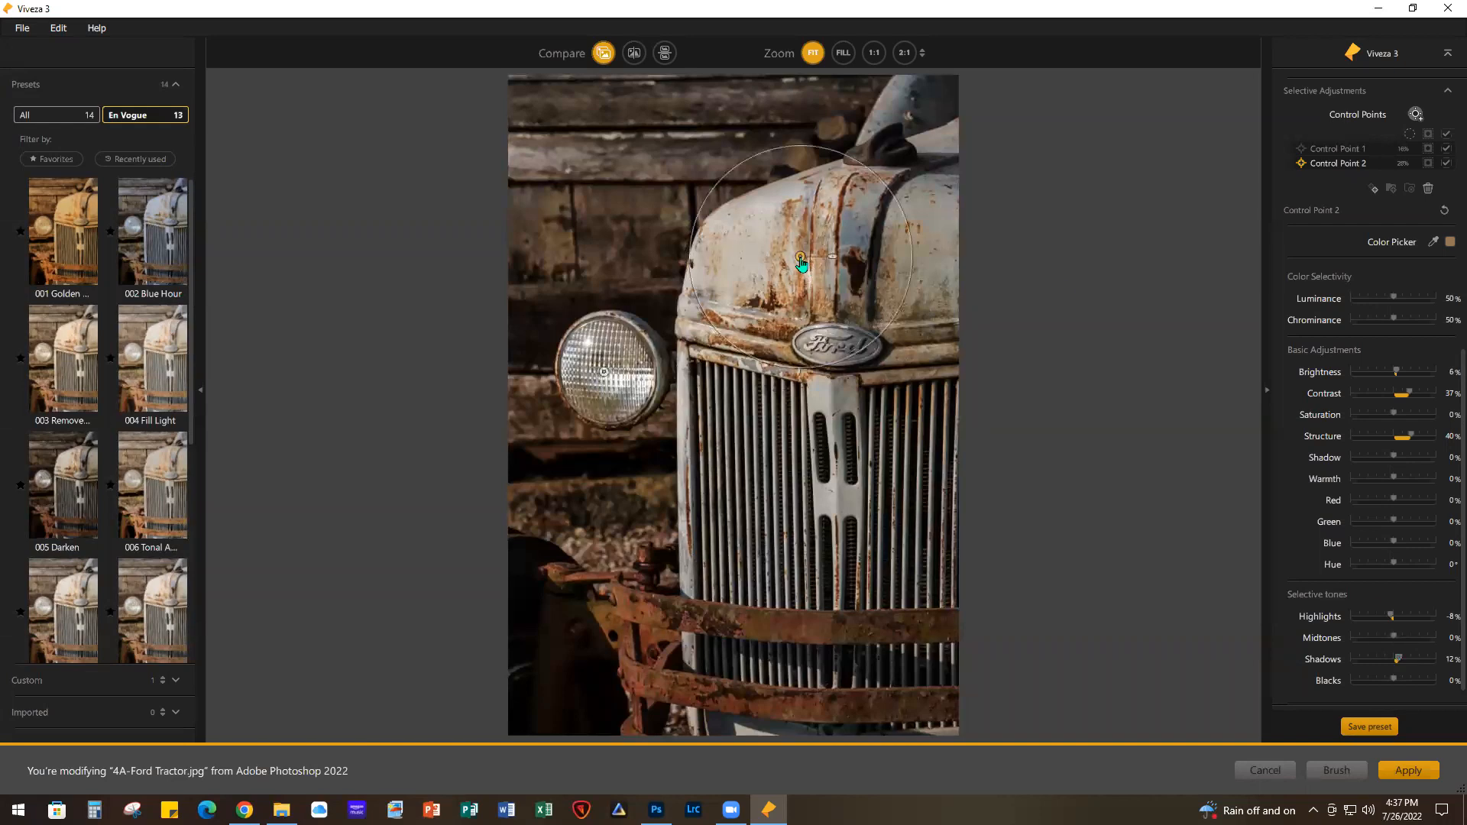
# Duplicate the hood's control point onto the hood's far right side and onto the centre of the grille
pyautogui.moveTo(800, 258); pyautogui.dragTo(951, 223)
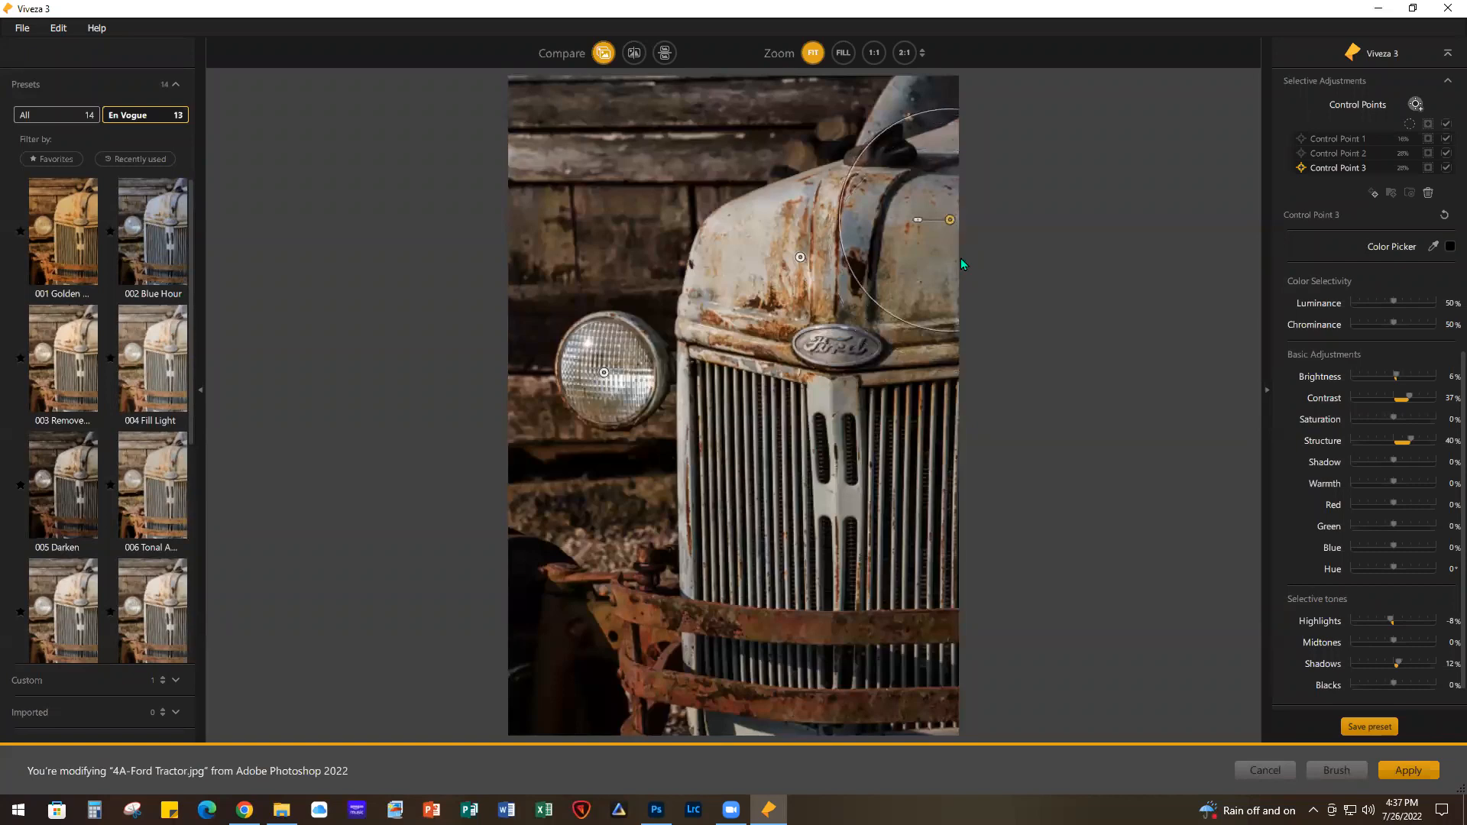
pyautogui.click(1029, 390)
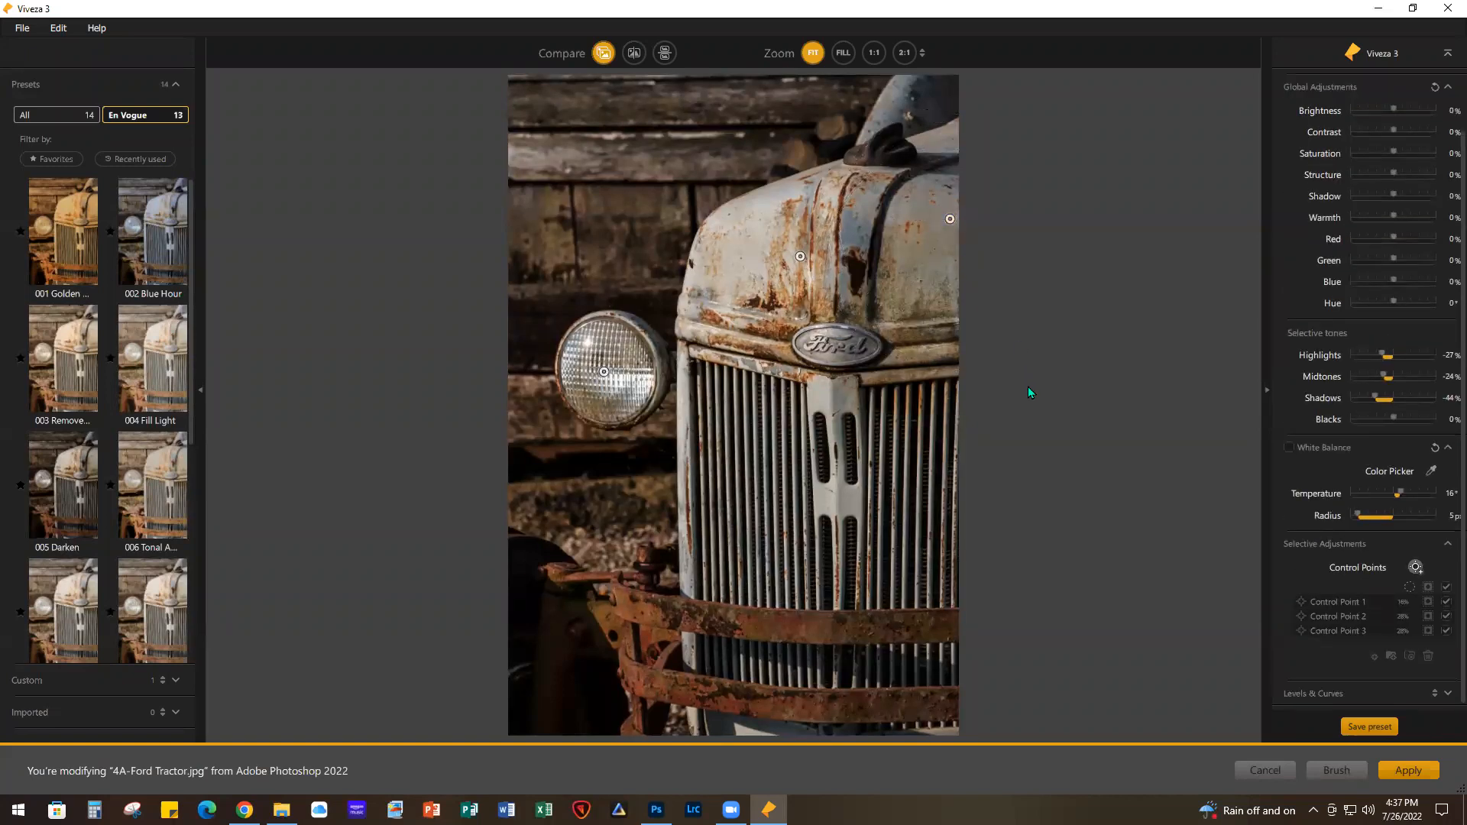
pyautogui.moveTo(798, 260)
pyautogui.moveTo(800, 259); pyautogui.dragTo(825, 492)
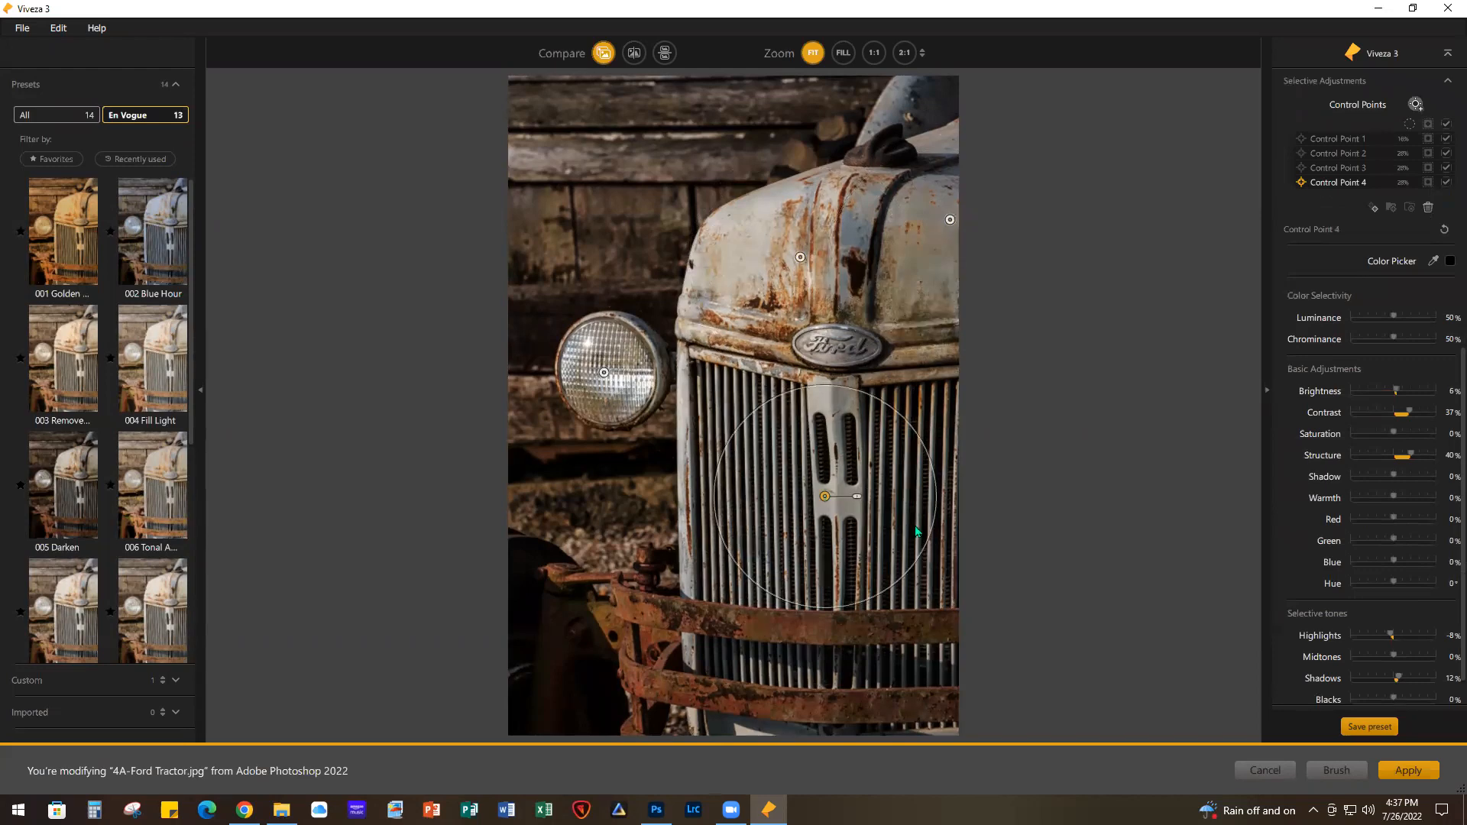
# Enlarge the grille's control point to 40%, nudge it upward, and set brightness 13%, contrast 54%, structure 35%, highlights -4% and shadows 54%
pyautogui.moveTo(941, 513); pyautogui.dragTo(970, 515)
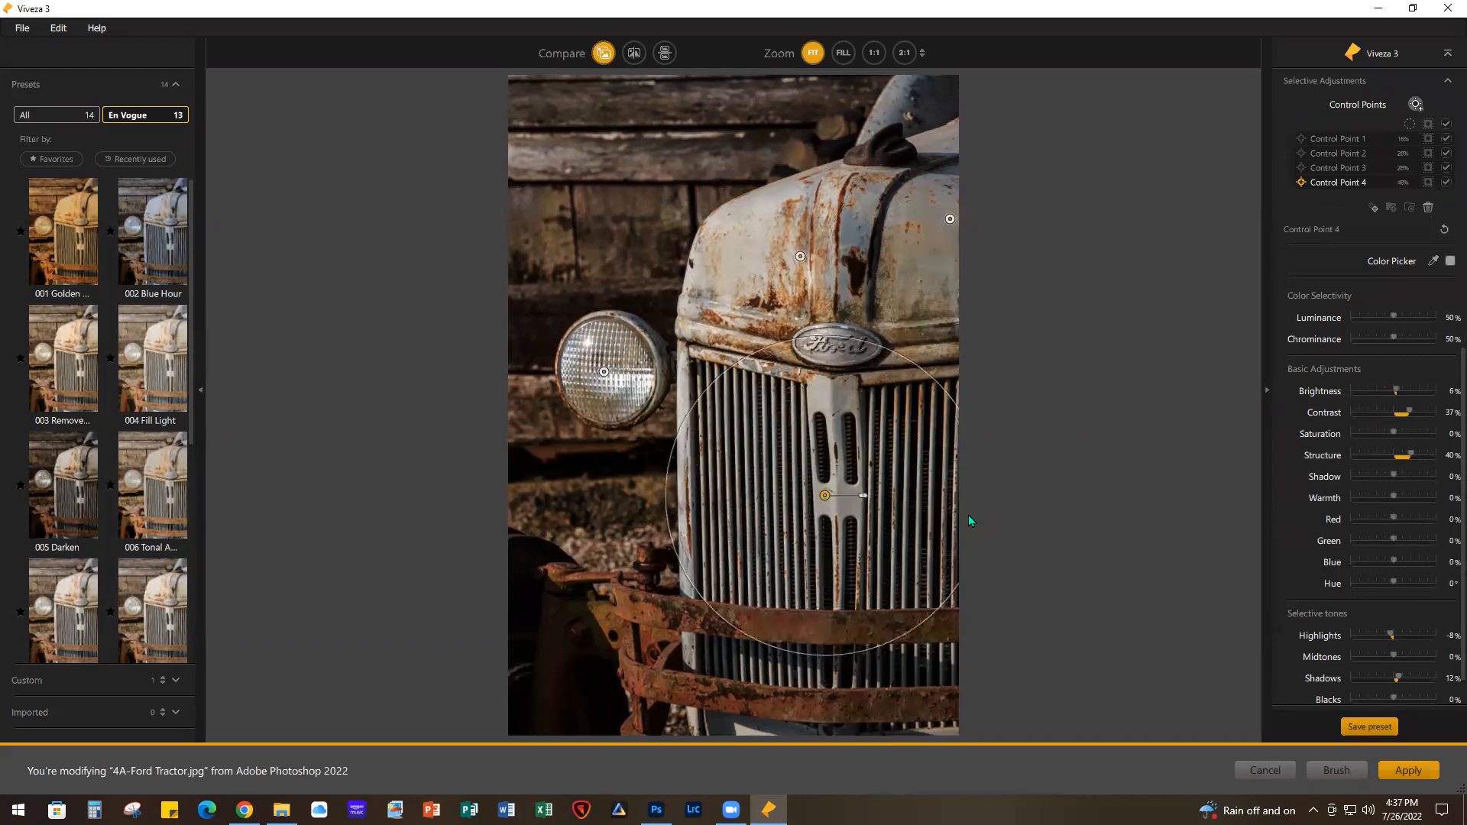
pyautogui.moveTo(825, 493); pyautogui.dragTo(830, 489)
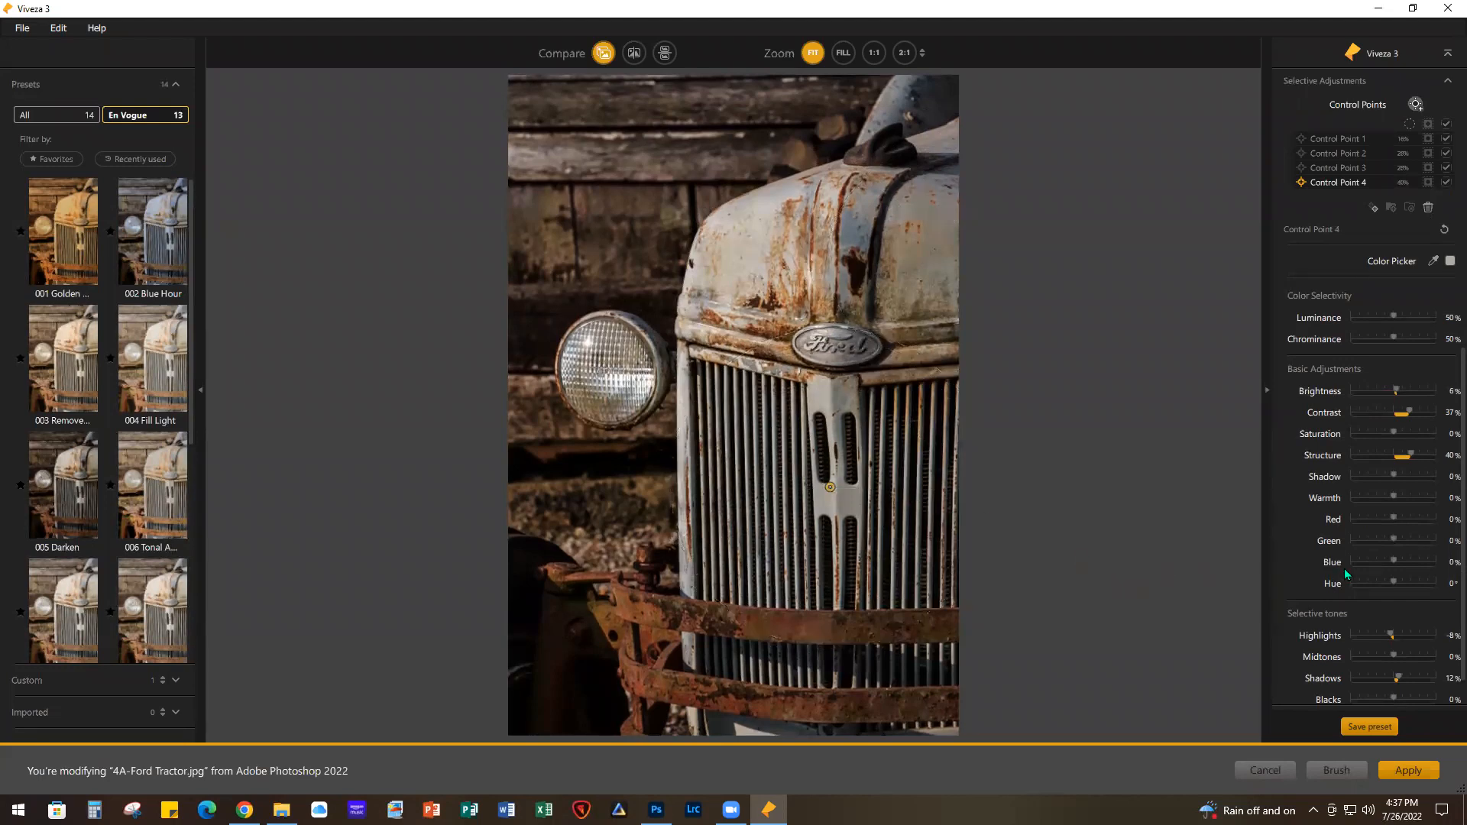
pyautogui.moveTo(1395, 390); pyautogui.dragTo(1400, 390)
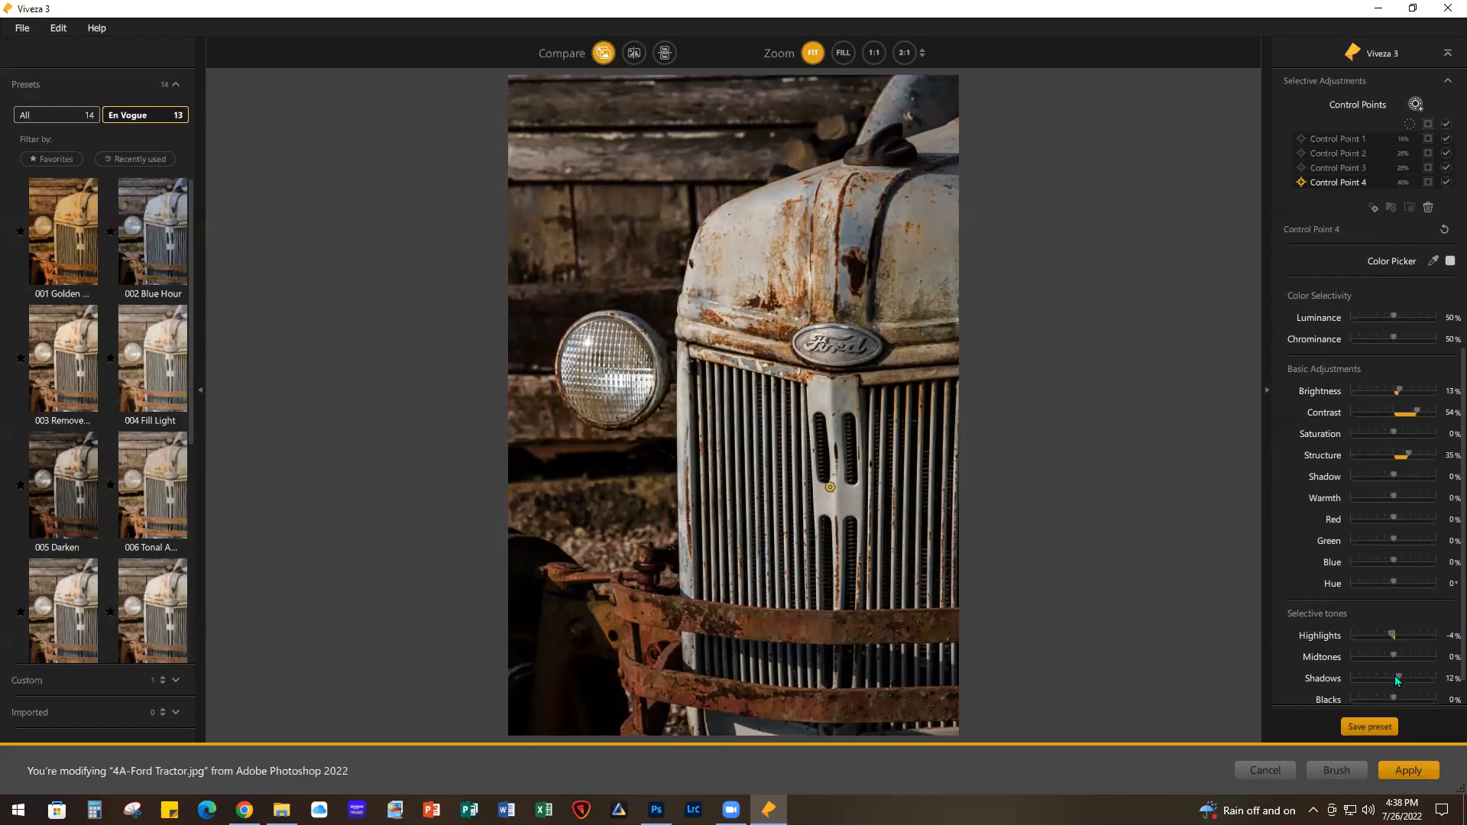
pyautogui.moveTo(1410, 678); pyautogui.dragTo(1414, 678)
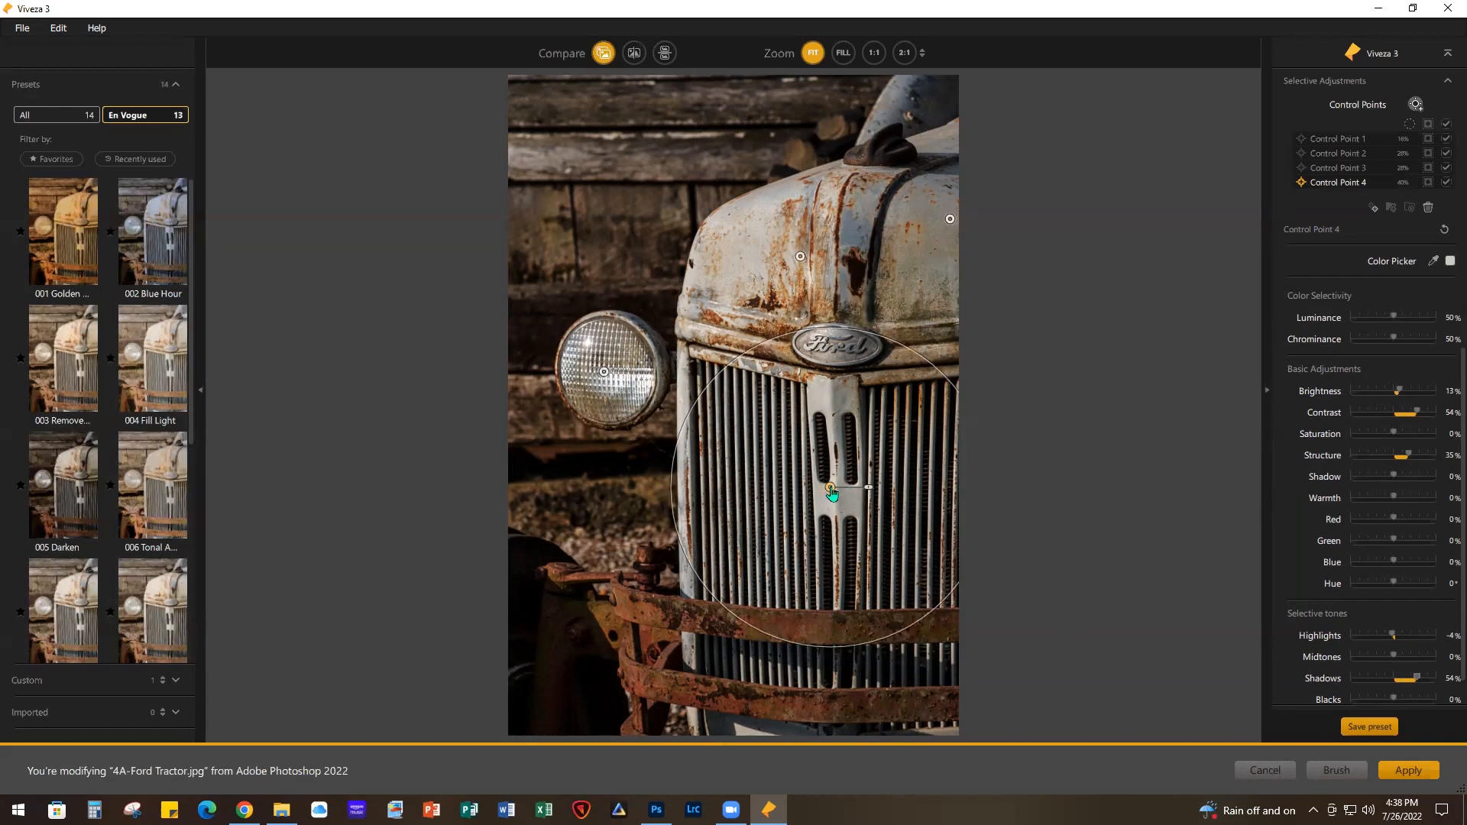
# Duplicate the headlight's control point onto the upper rusty bumper bar in front of the grille and enlarge it to 25%
pyautogui.moveTo(604, 373); pyautogui.dragTo(834, 646)
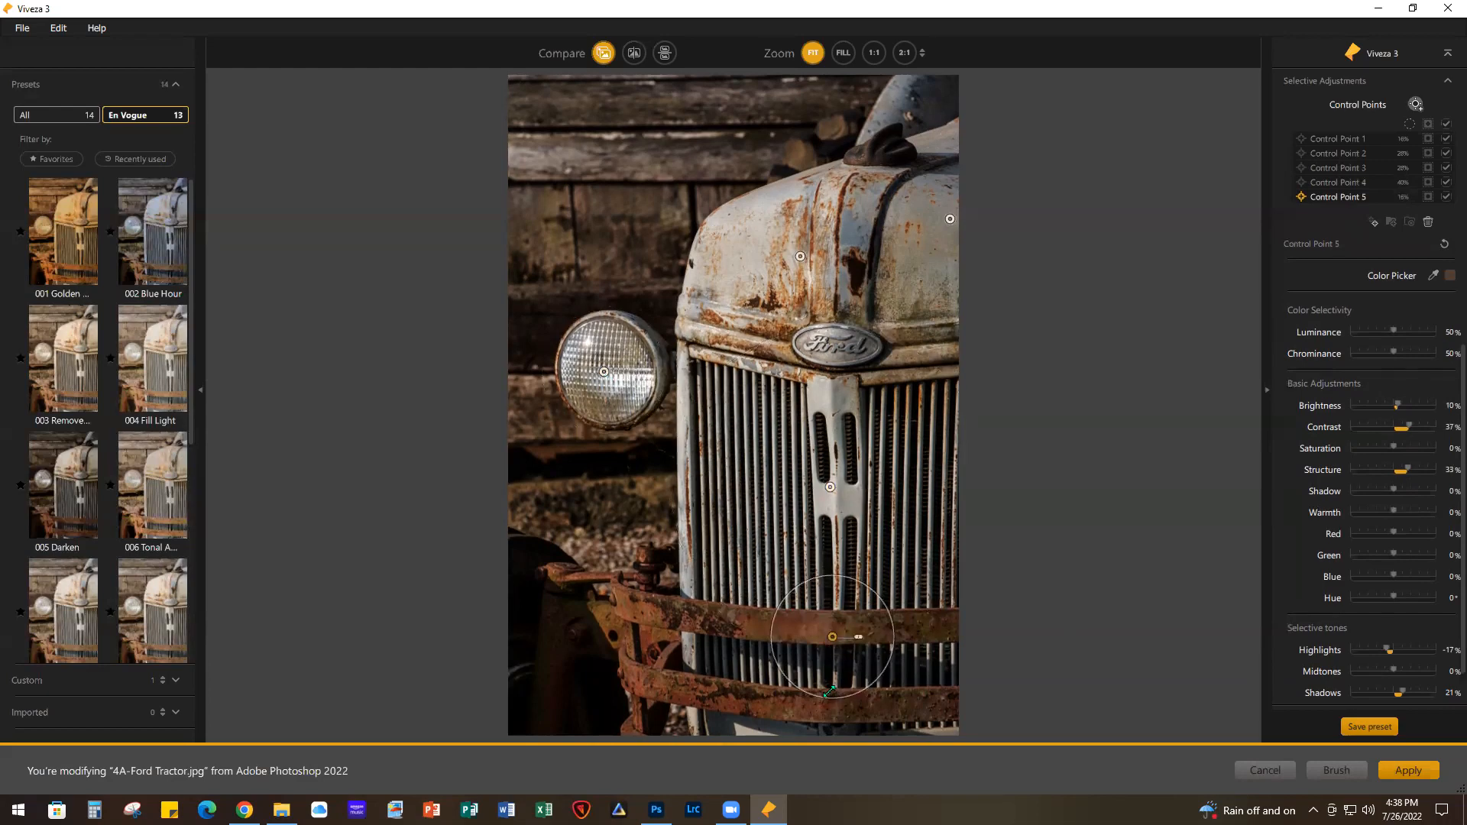
pyautogui.moveTo(830, 696); pyautogui.dragTo(827, 742)
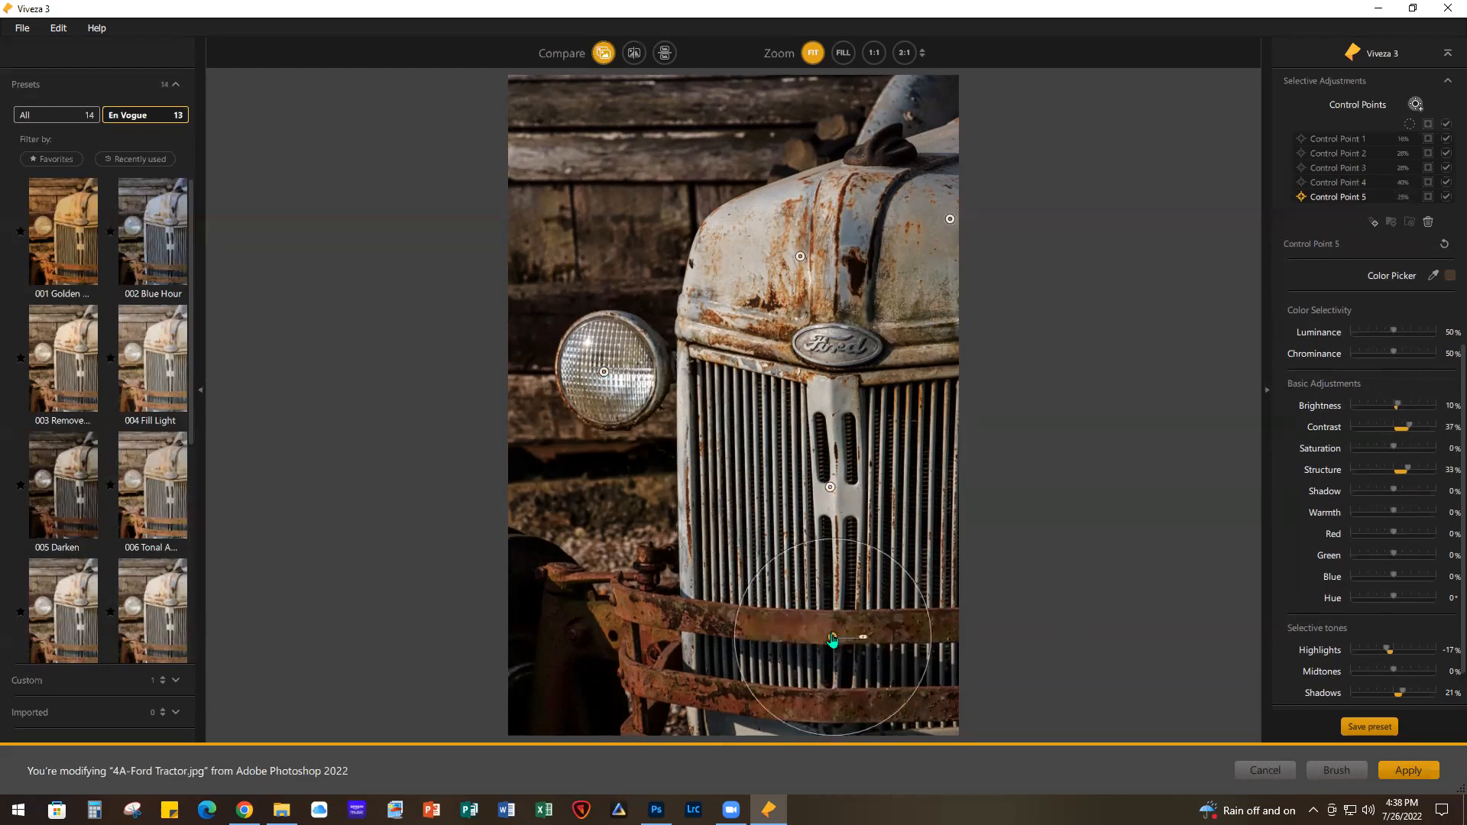
pyautogui.moveTo(832, 637); pyautogui.dragTo(790, 643)
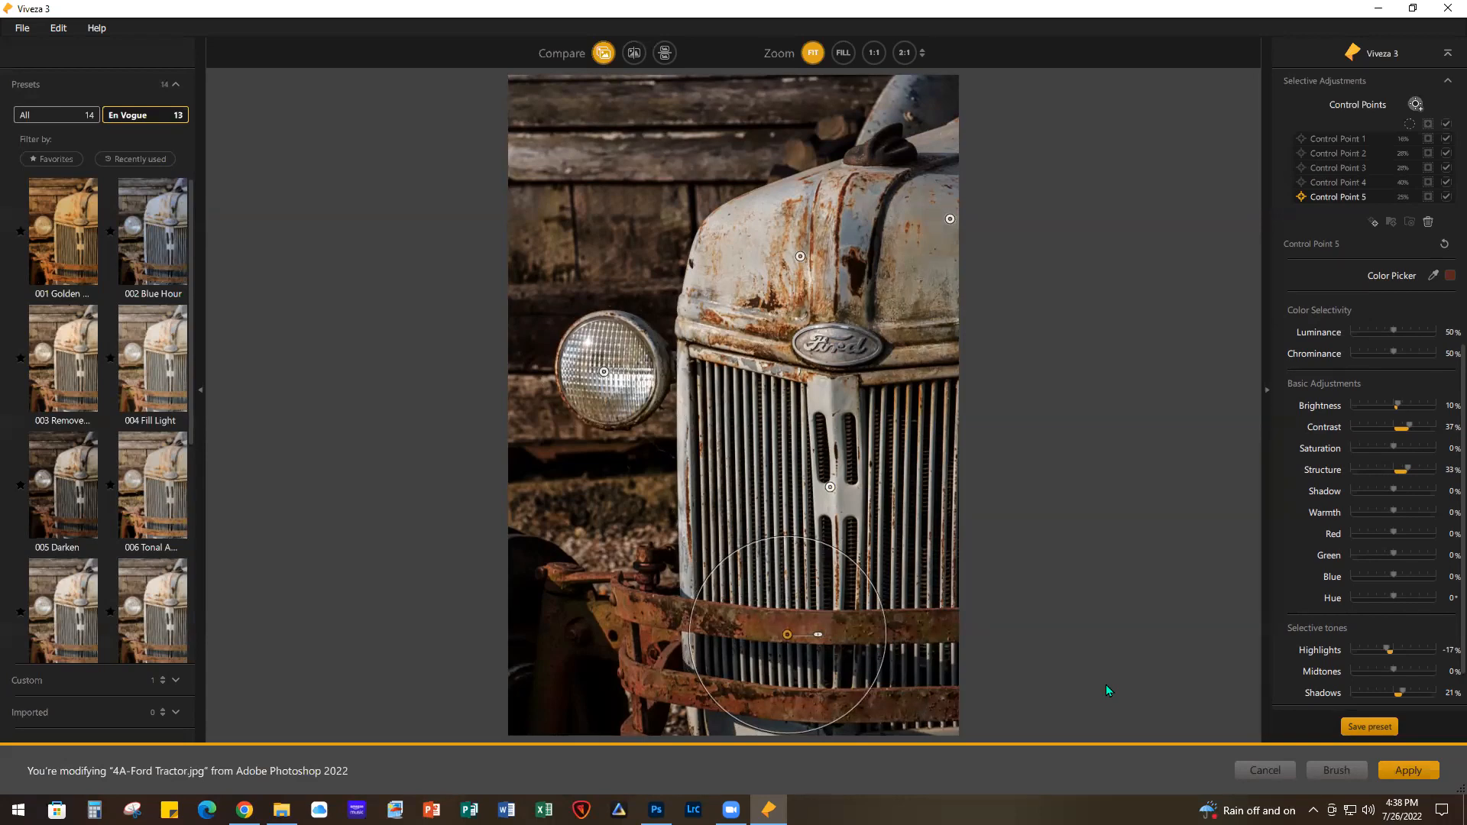
# Shift the bumper's control point further left along the bar and set brightness 38%, structure 50%, highlights 0% and shadows 15%
pyautogui.moveTo(1398, 405); pyautogui.dragTo(1410, 408)
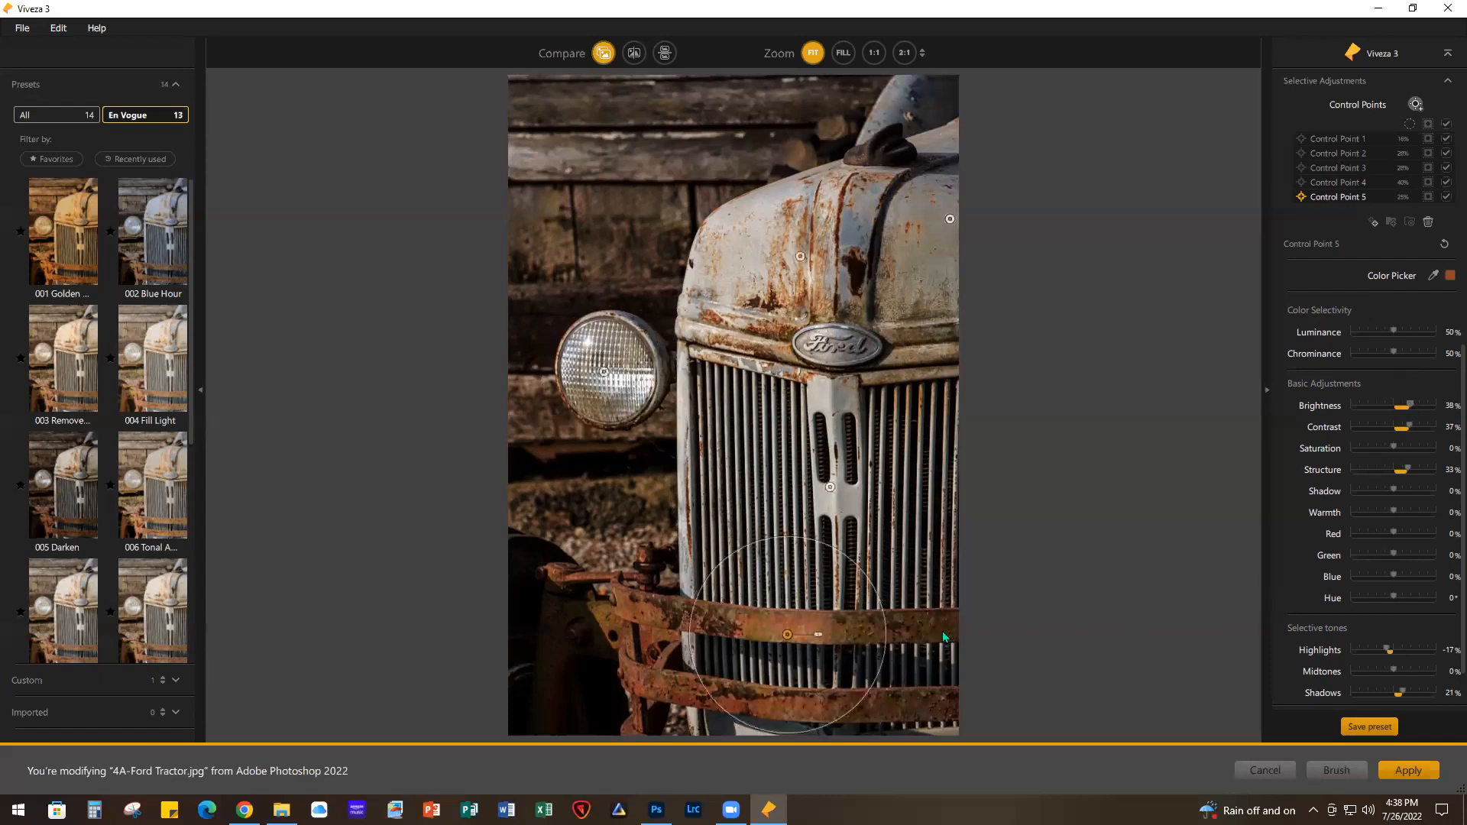
pyautogui.moveTo(787, 634); pyautogui.dragTo(758, 630)
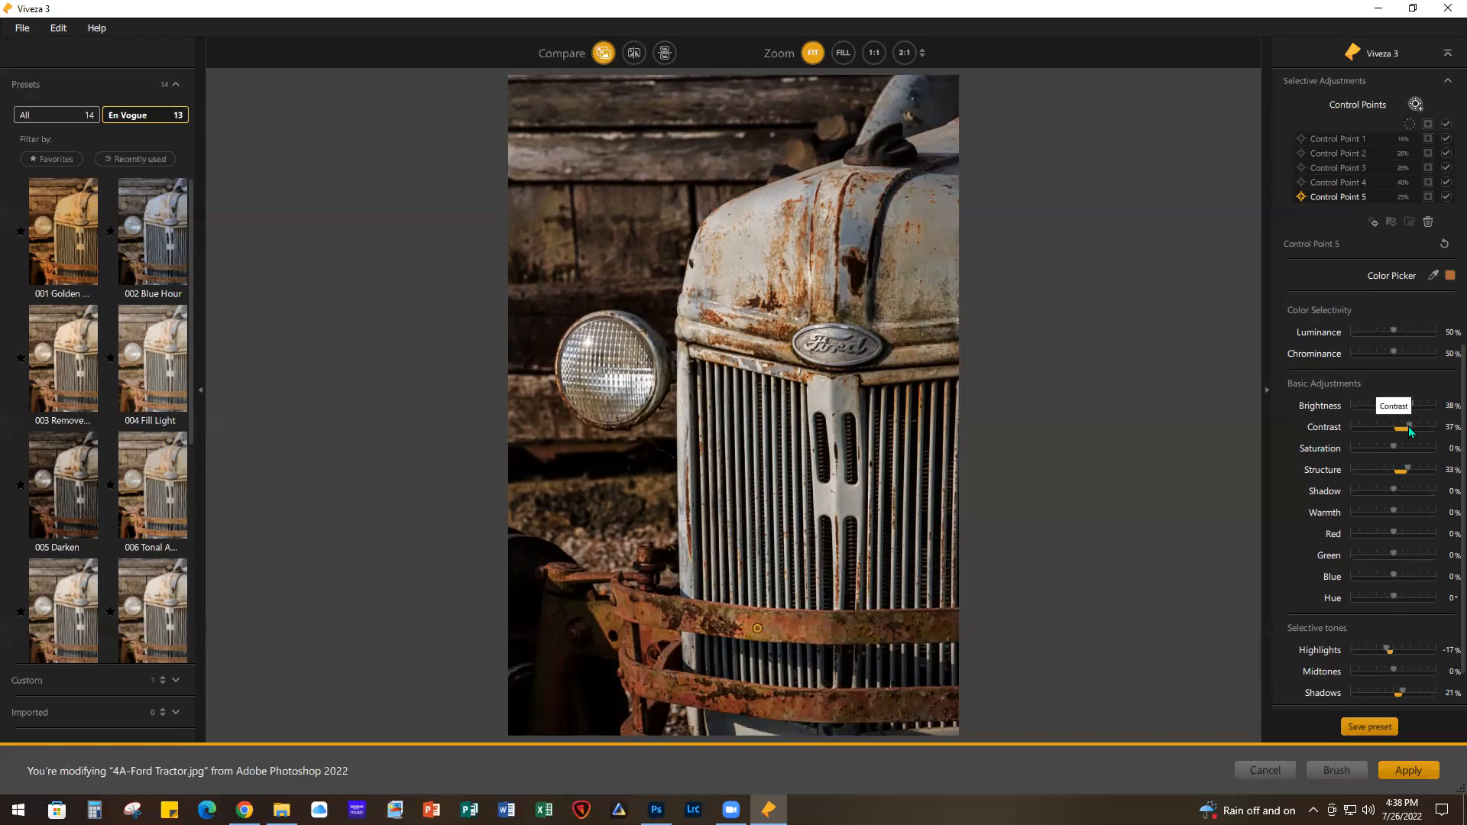
pyautogui.moveTo(1405, 470); pyautogui.dragTo(1411, 471)
pyautogui.doubleClick(1386, 648)
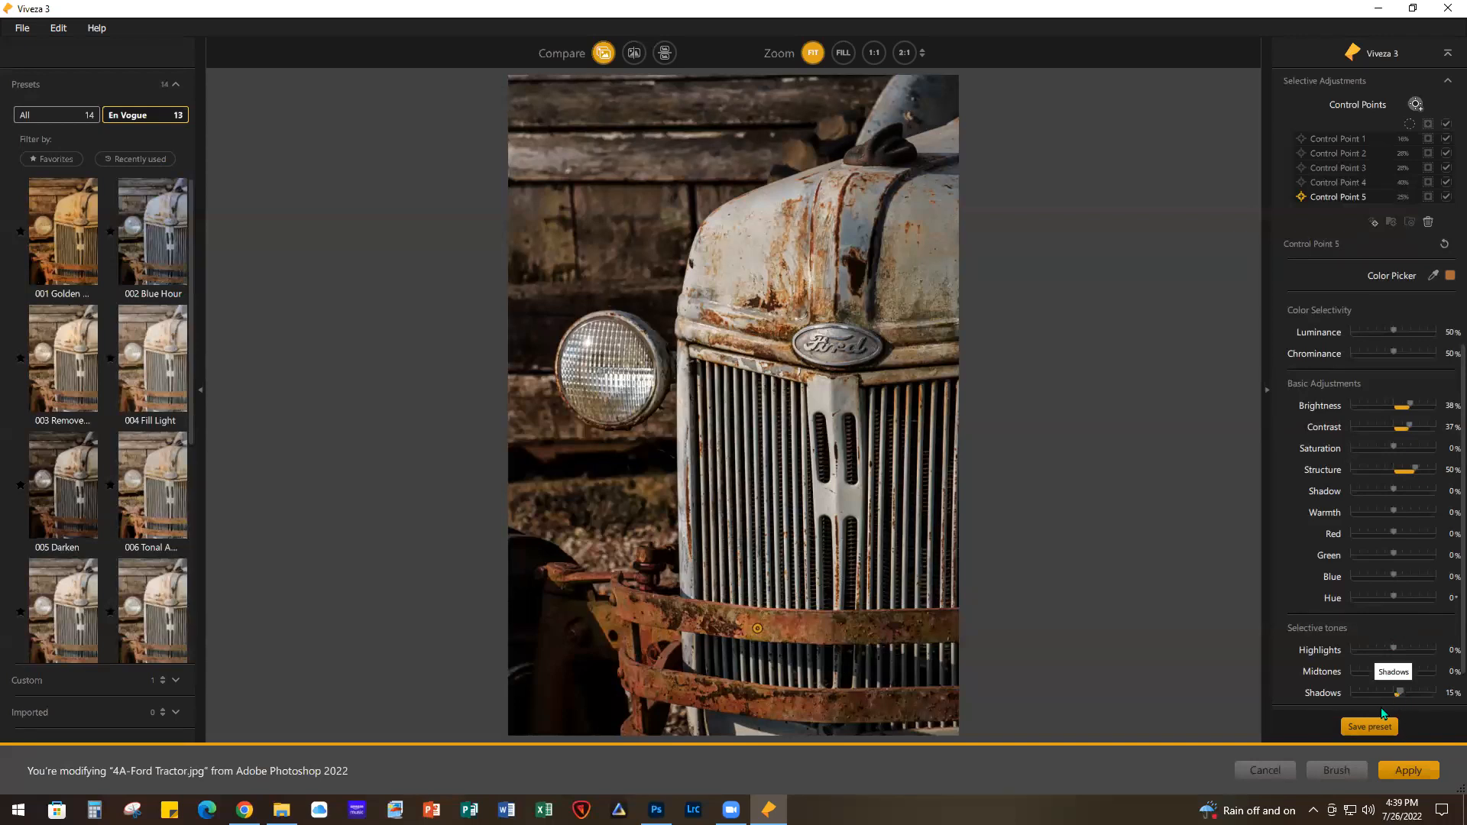
# Duplicate the bumper's control point onto the bar's right end and apply the Viveza 3 adjustments to the photo
pyautogui.moveTo(756, 629); pyautogui.dragTo(908, 645)
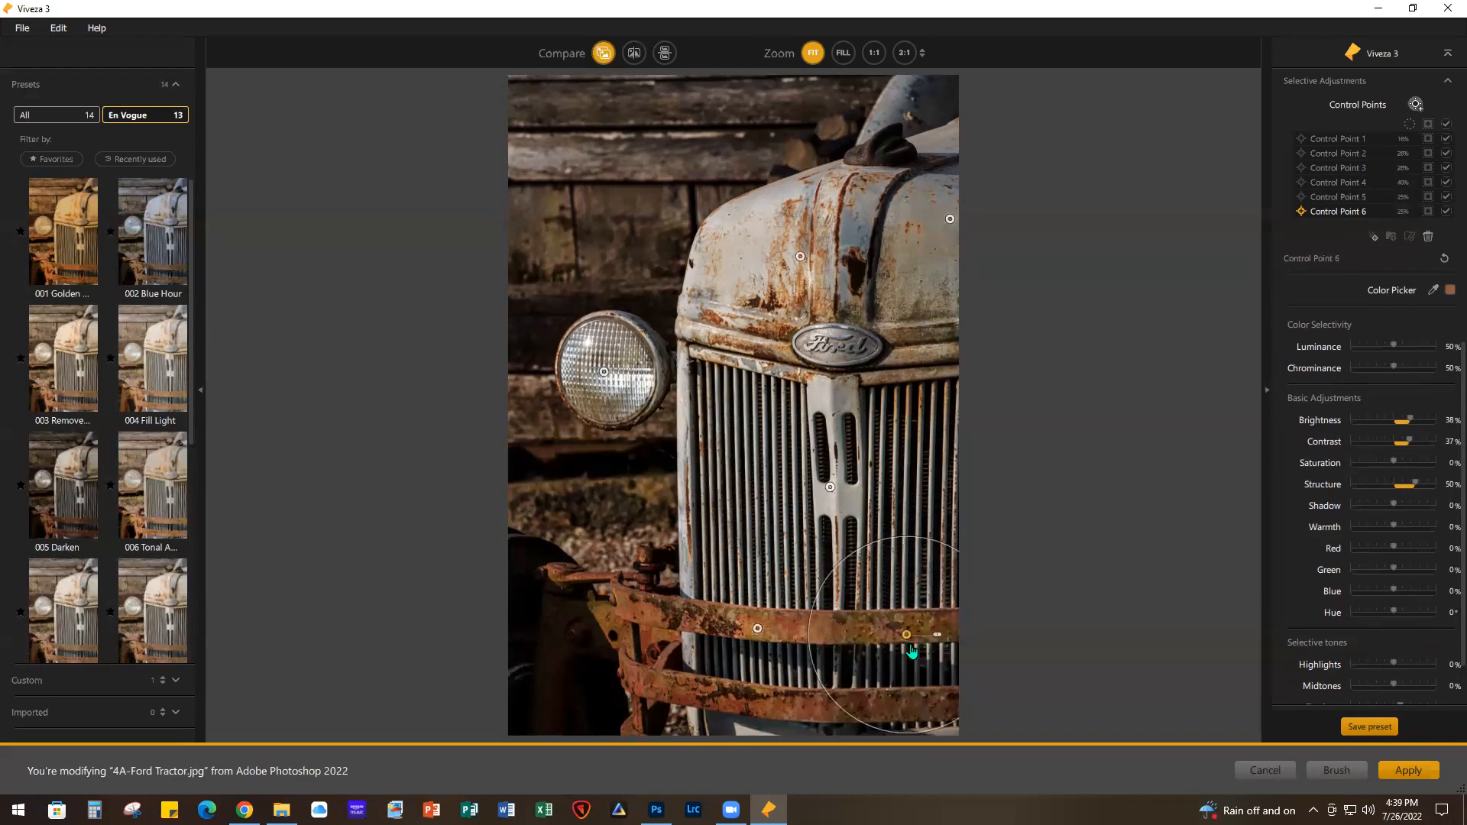
pyautogui.click(1408, 770)
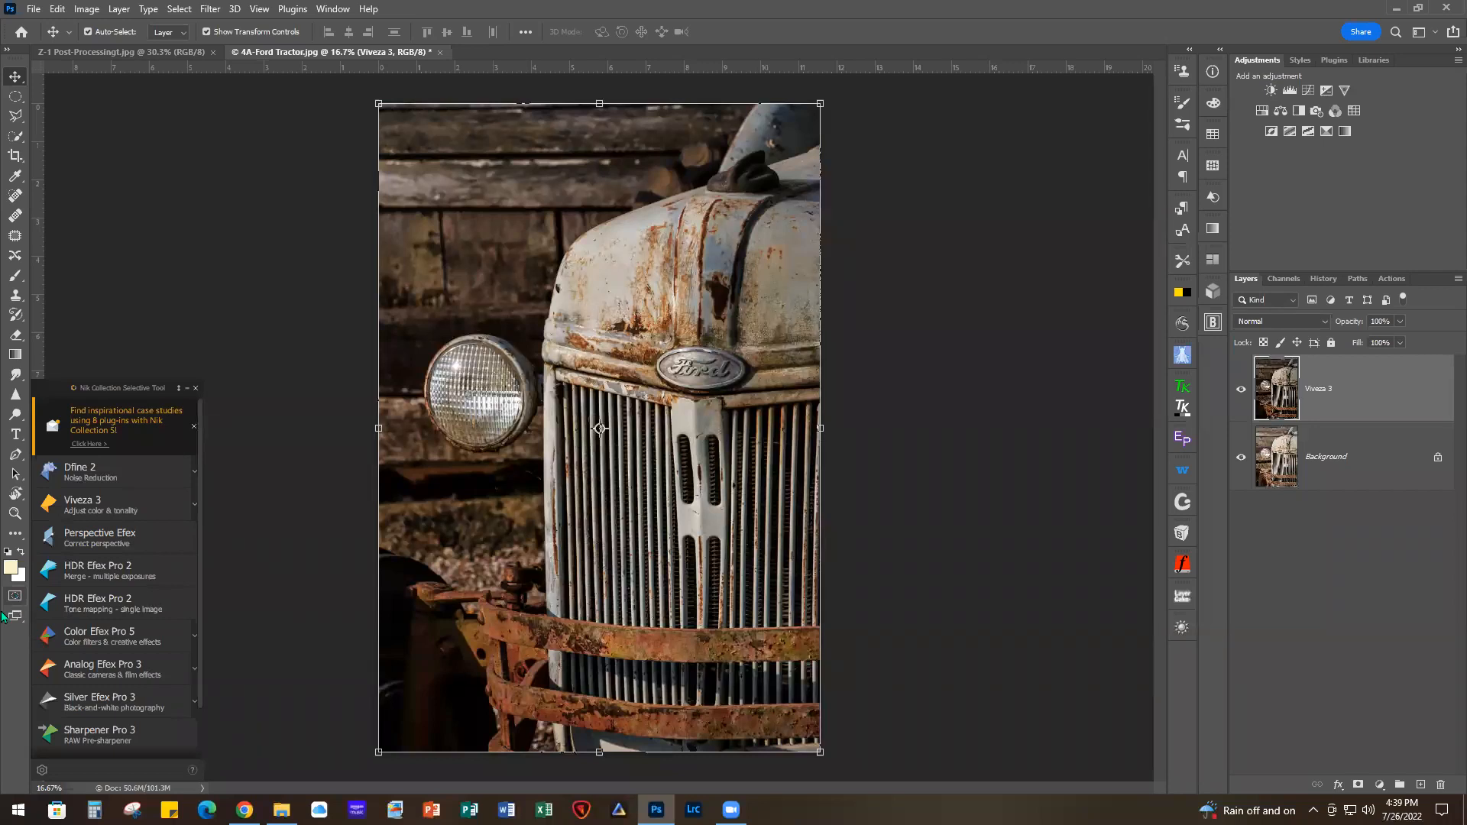
# Convert the tractor photo in Silver Efex Pro 3 with the 023 Wet Ro... preset from all presets and midtones at 94%, and apply it
pyautogui.click(95, 700)
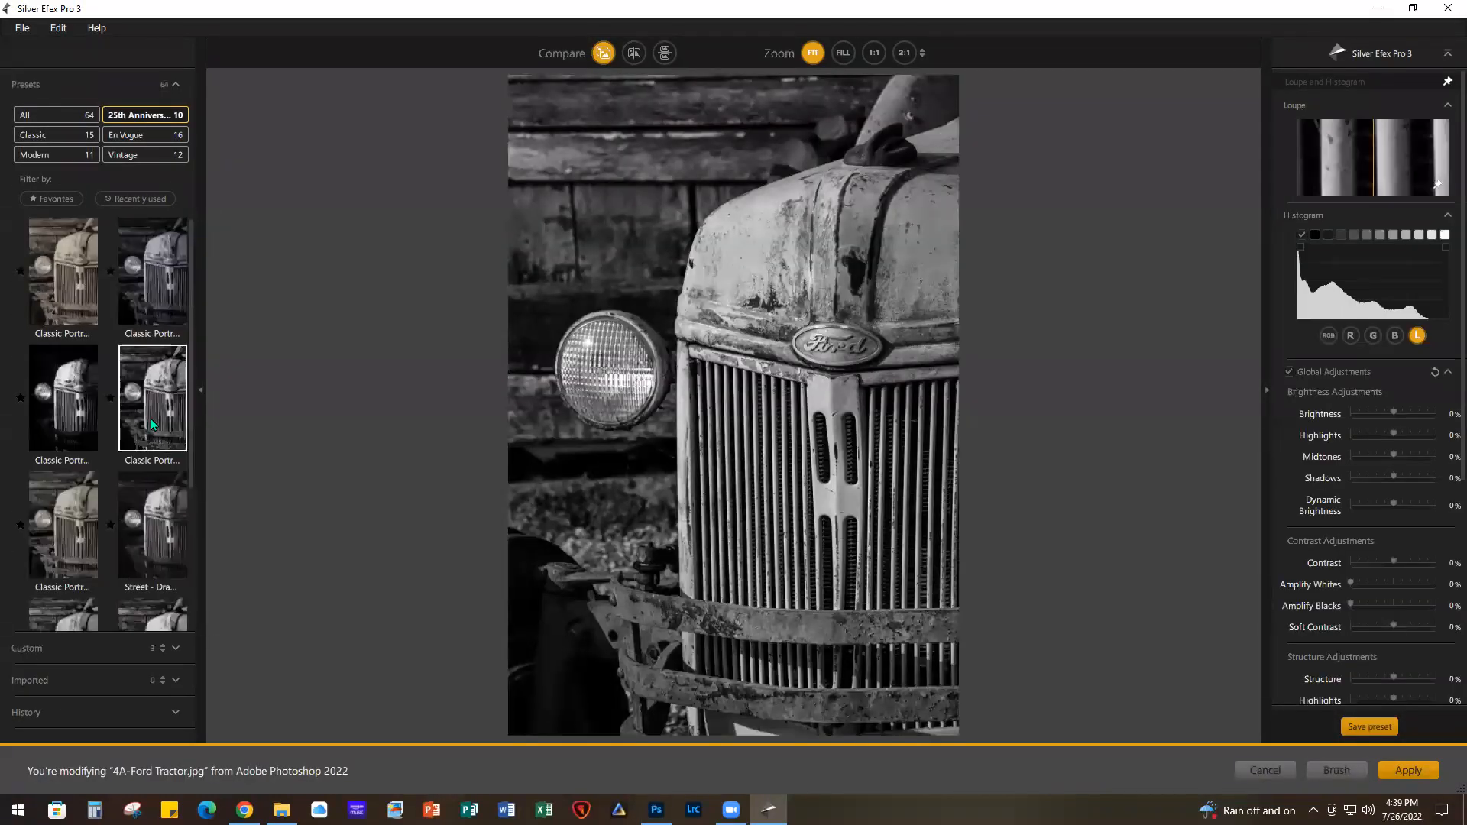
pyautogui.click(27, 115)
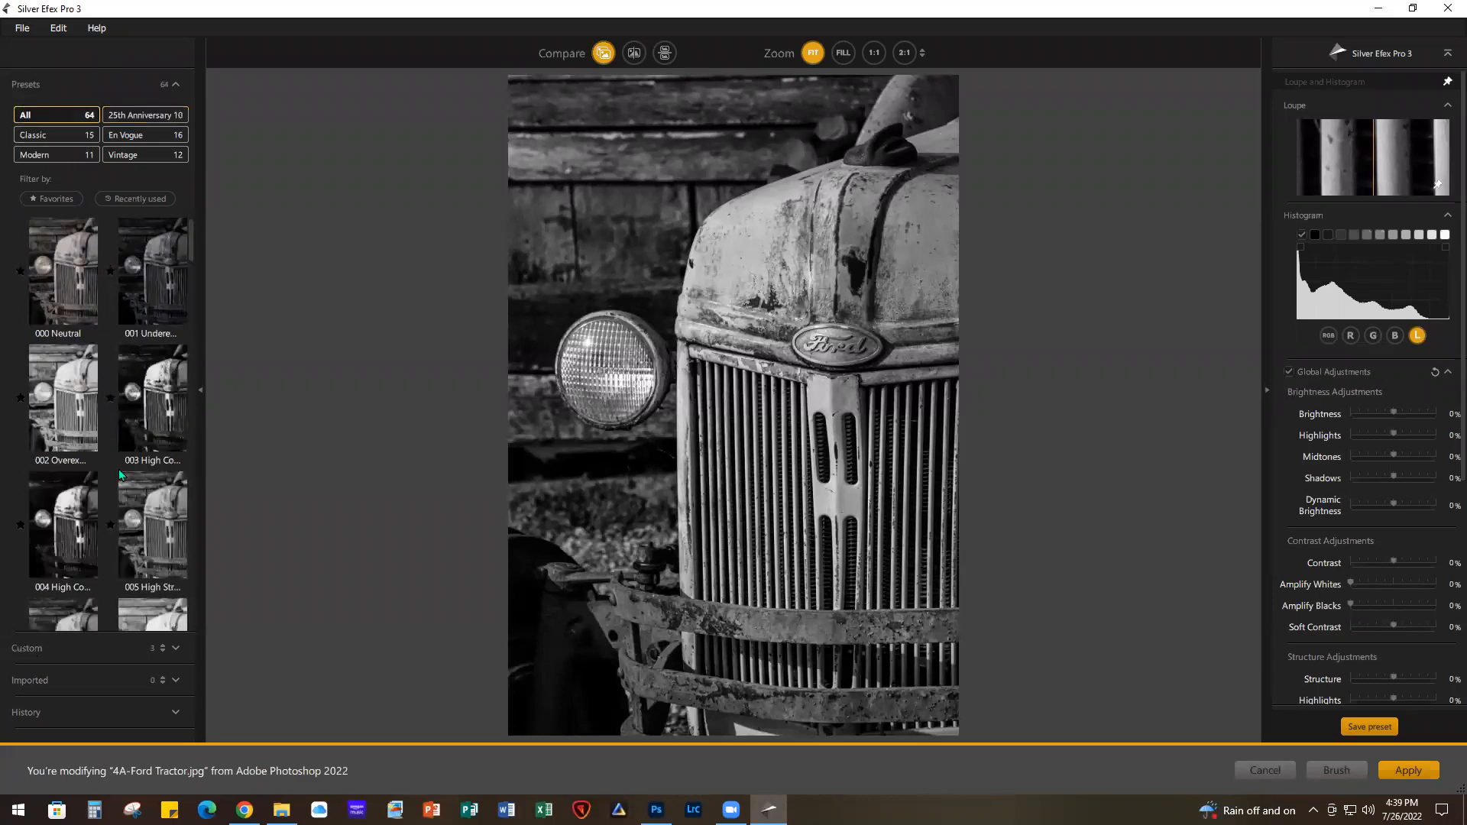
pyautogui.scroll(-5, 120, 474)
pyautogui.scroll(-3, 120, 473)
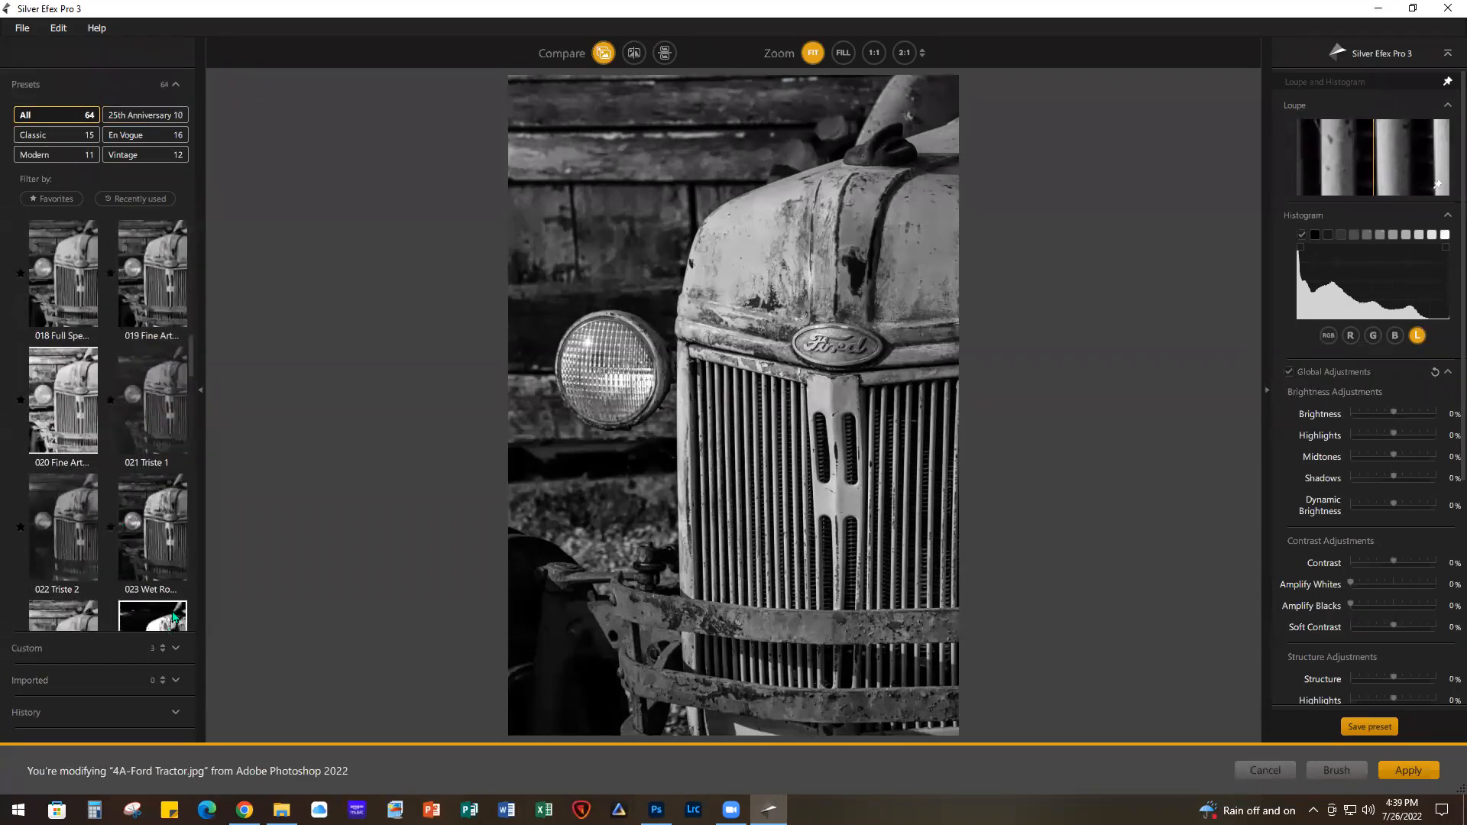
pyautogui.click(168, 524)
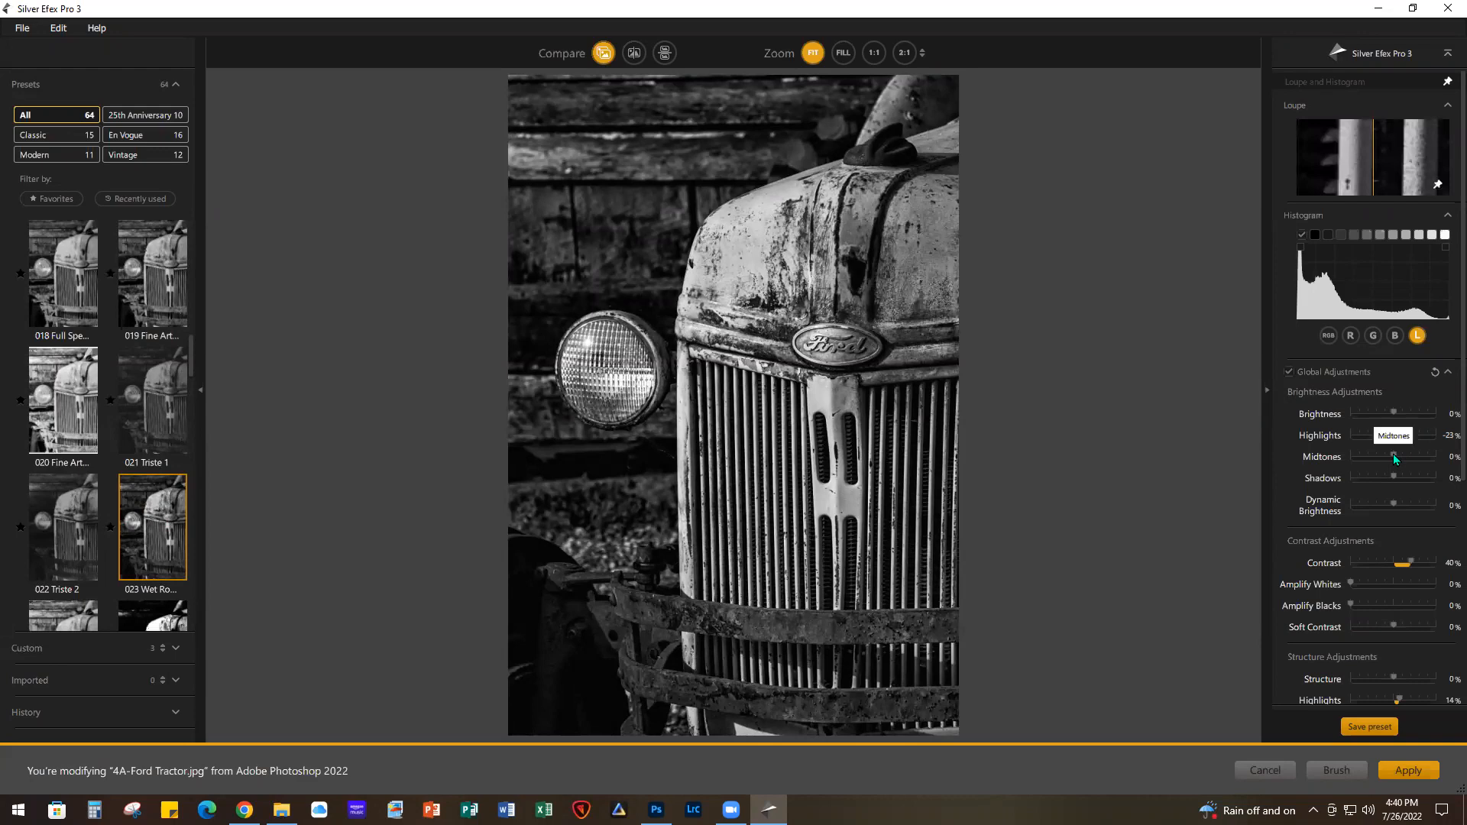
pyautogui.moveTo(1414, 455); pyautogui.dragTo(1435, 459)
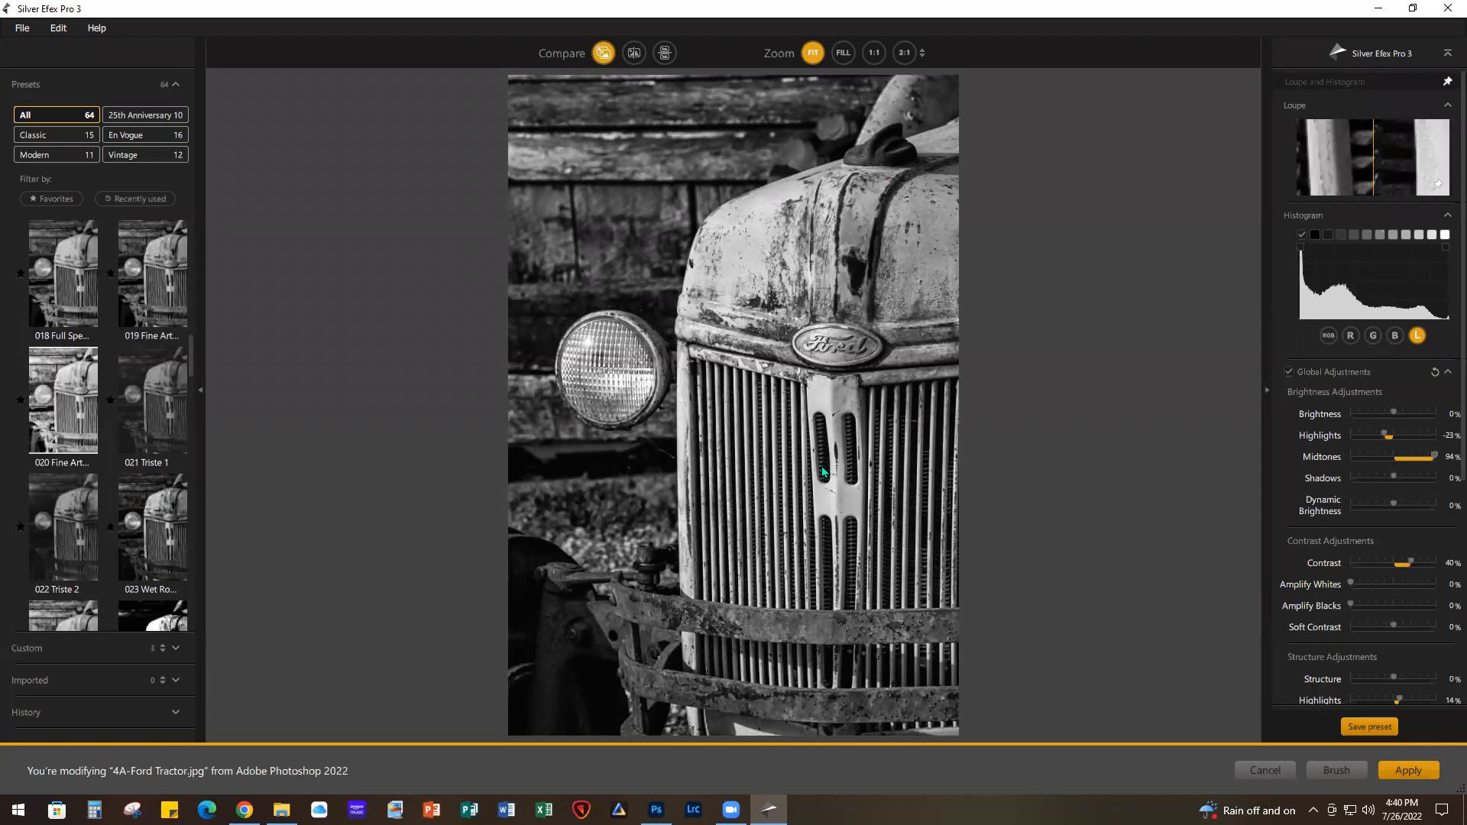
pyautogui.click(1406, 771)
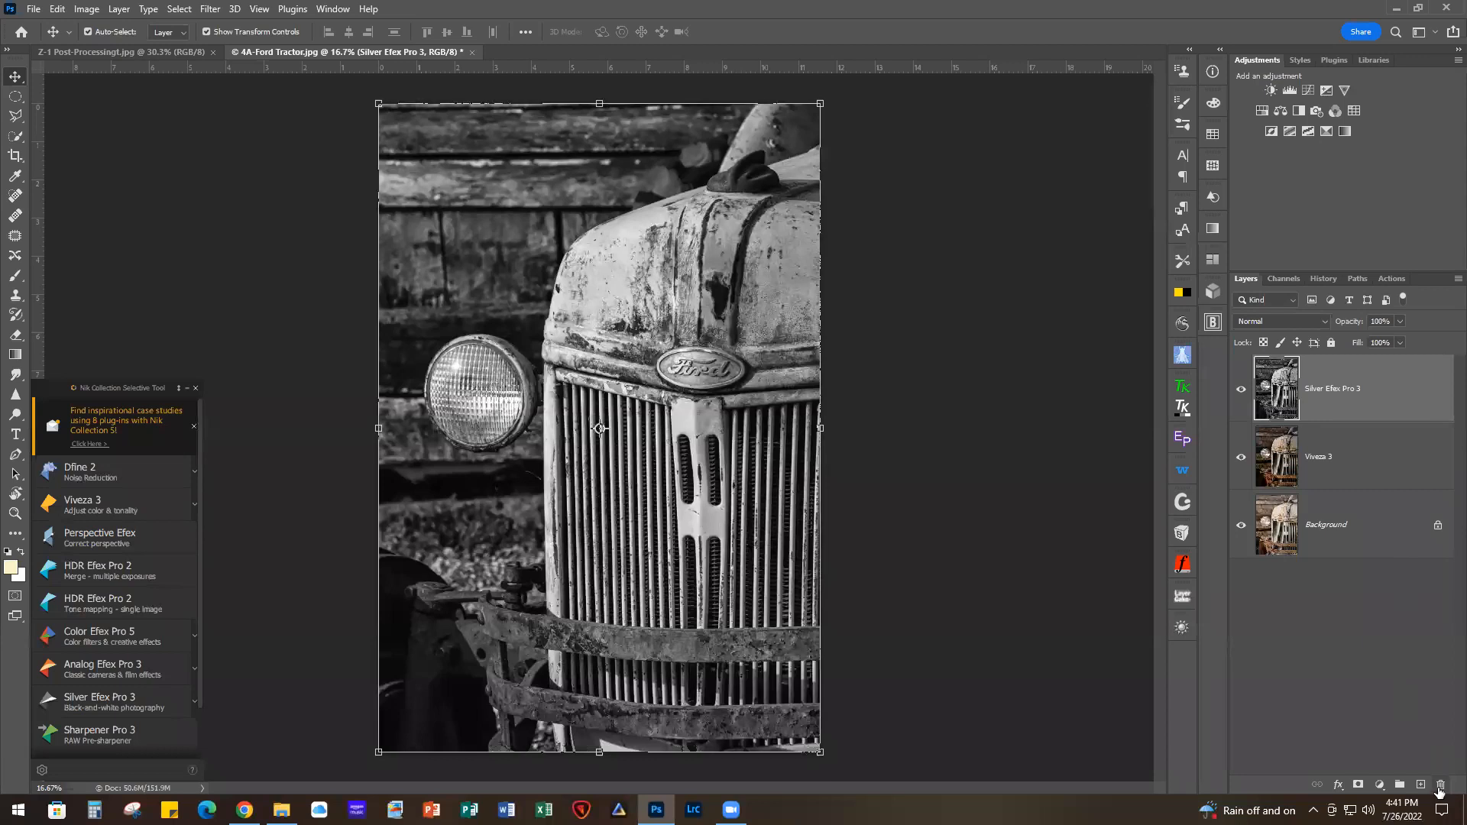
# Lower the Silver Efex Pro 3 layer's opacity to 59% and close 4A-Ford Tractor.jpg without saving
pyautogui.click(1401, 322)
pyautogui.moveTo(1401, 340); pyautogui.dragTo(1374, 345)
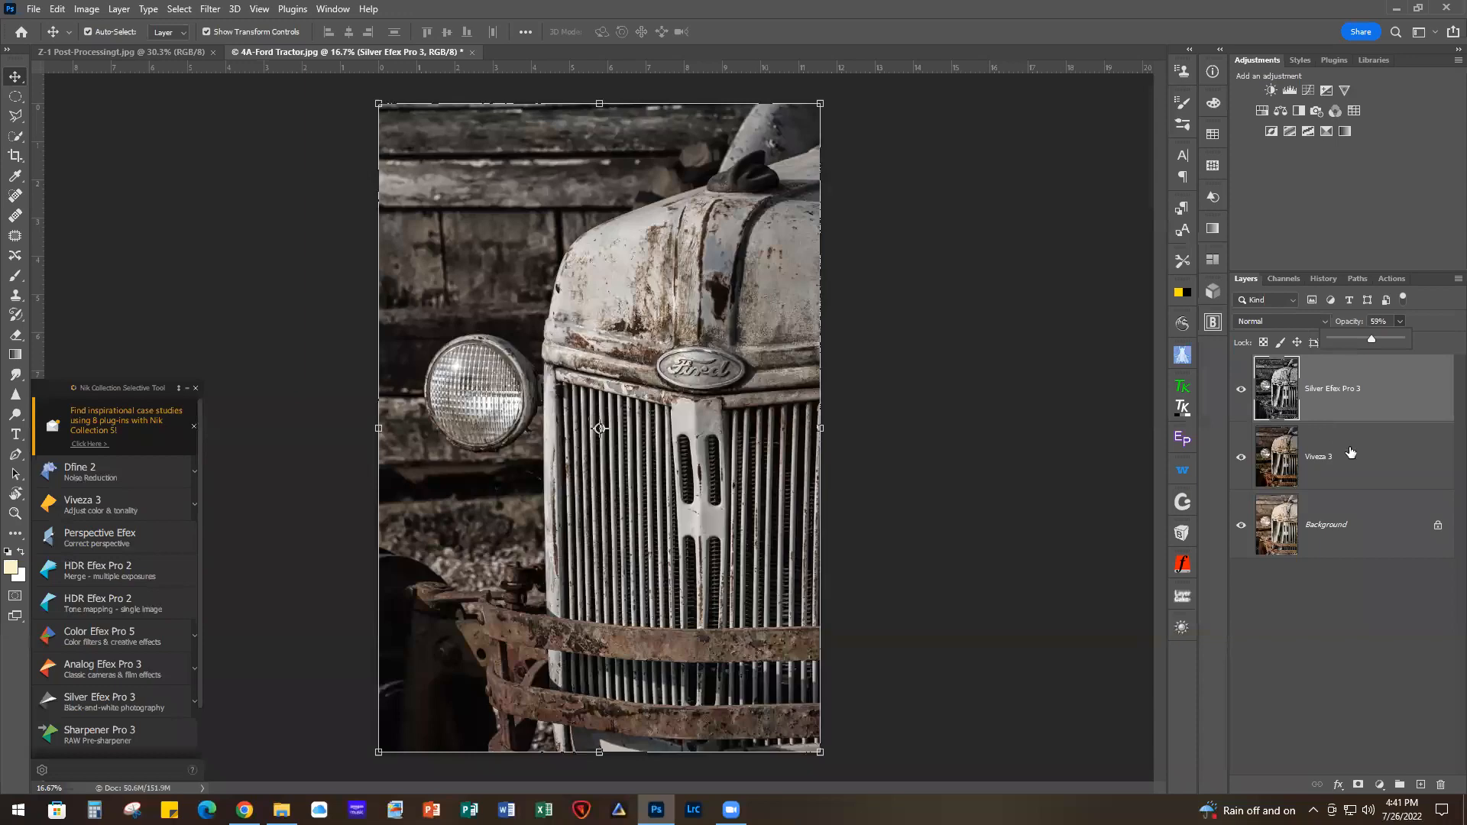
pyautogui.click(34, 8)
pyautogui.click(46, 121)
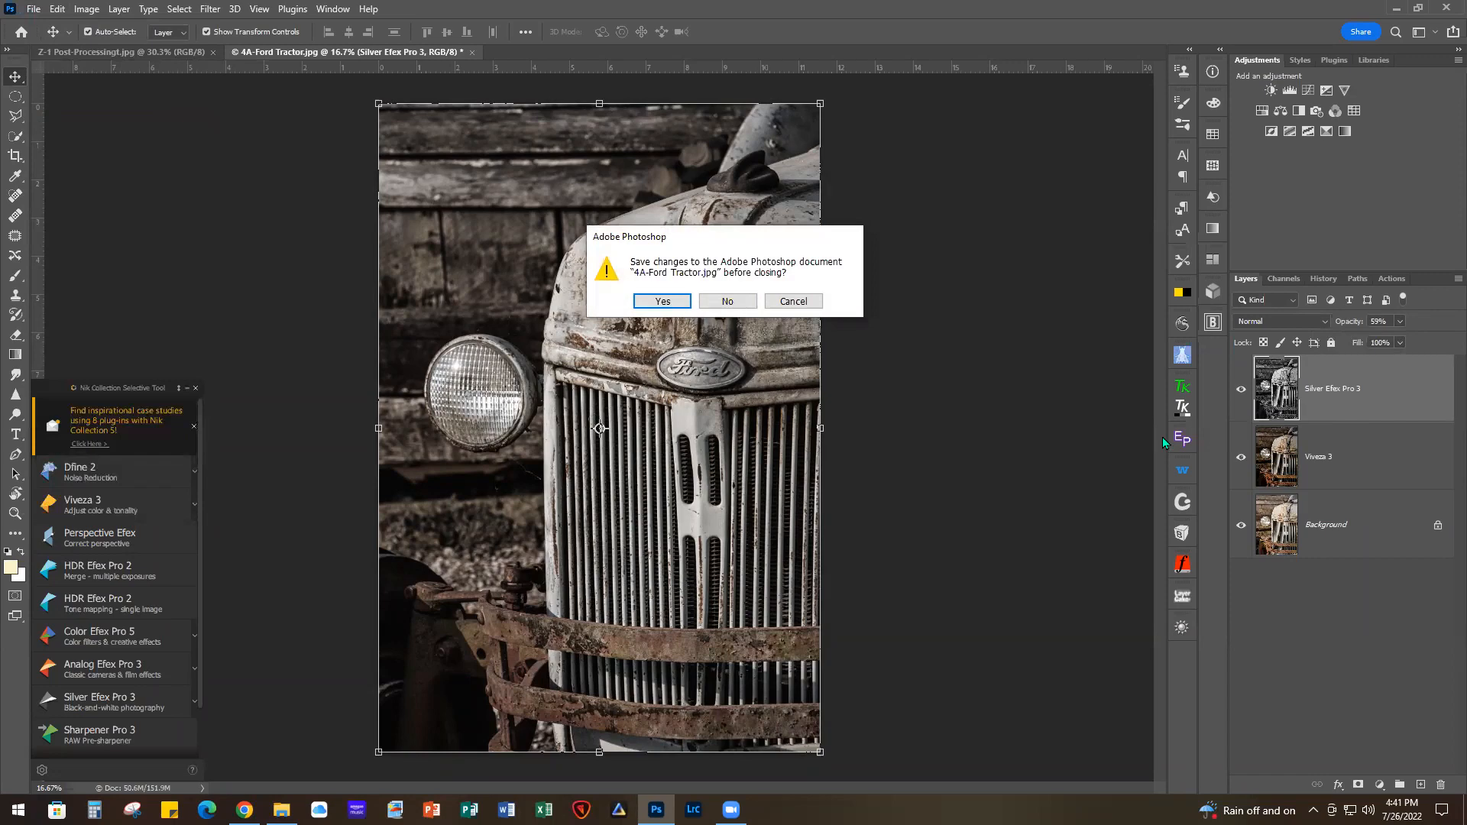
pyautogui.click(718, 304)
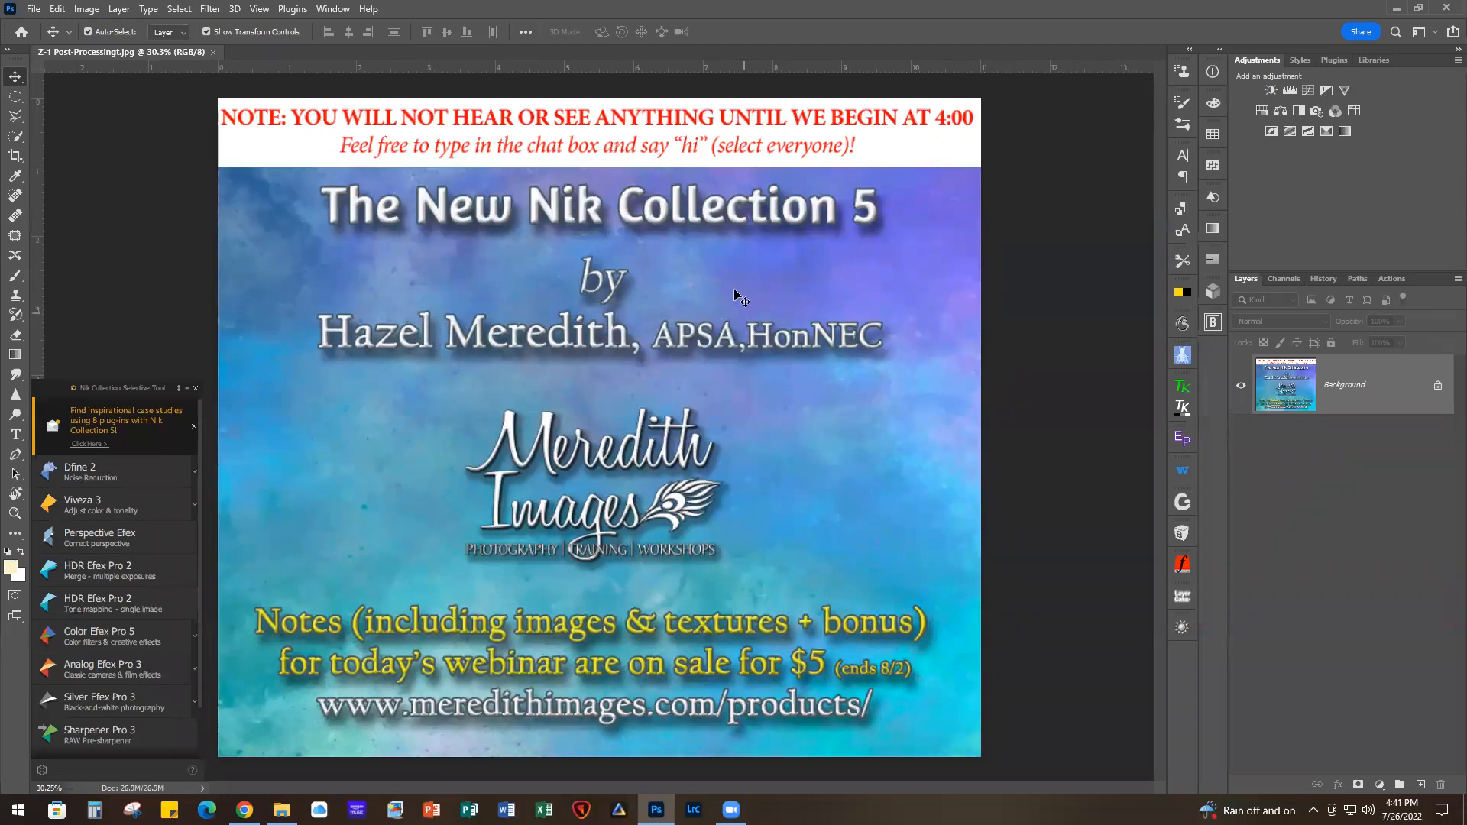
# Start an HDR Efex Pro 2 multiple-exposure merge with source files 5A-IMG_2270.CR2 through 5A-IMG_2276.CR2 and proceed to the merge settings
pyautogui.click(144, 566)
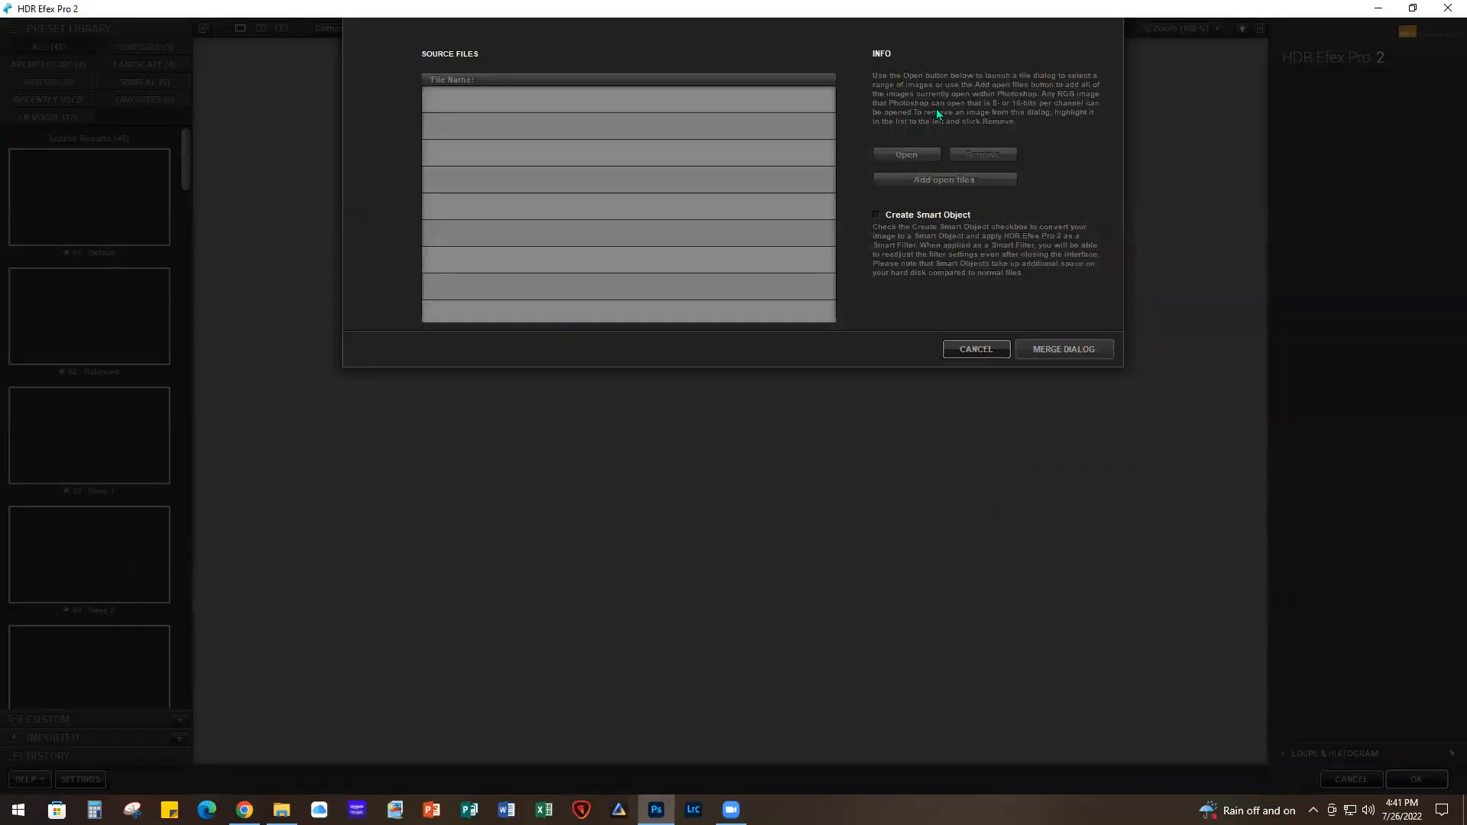
pyautogui.click(905, 155)
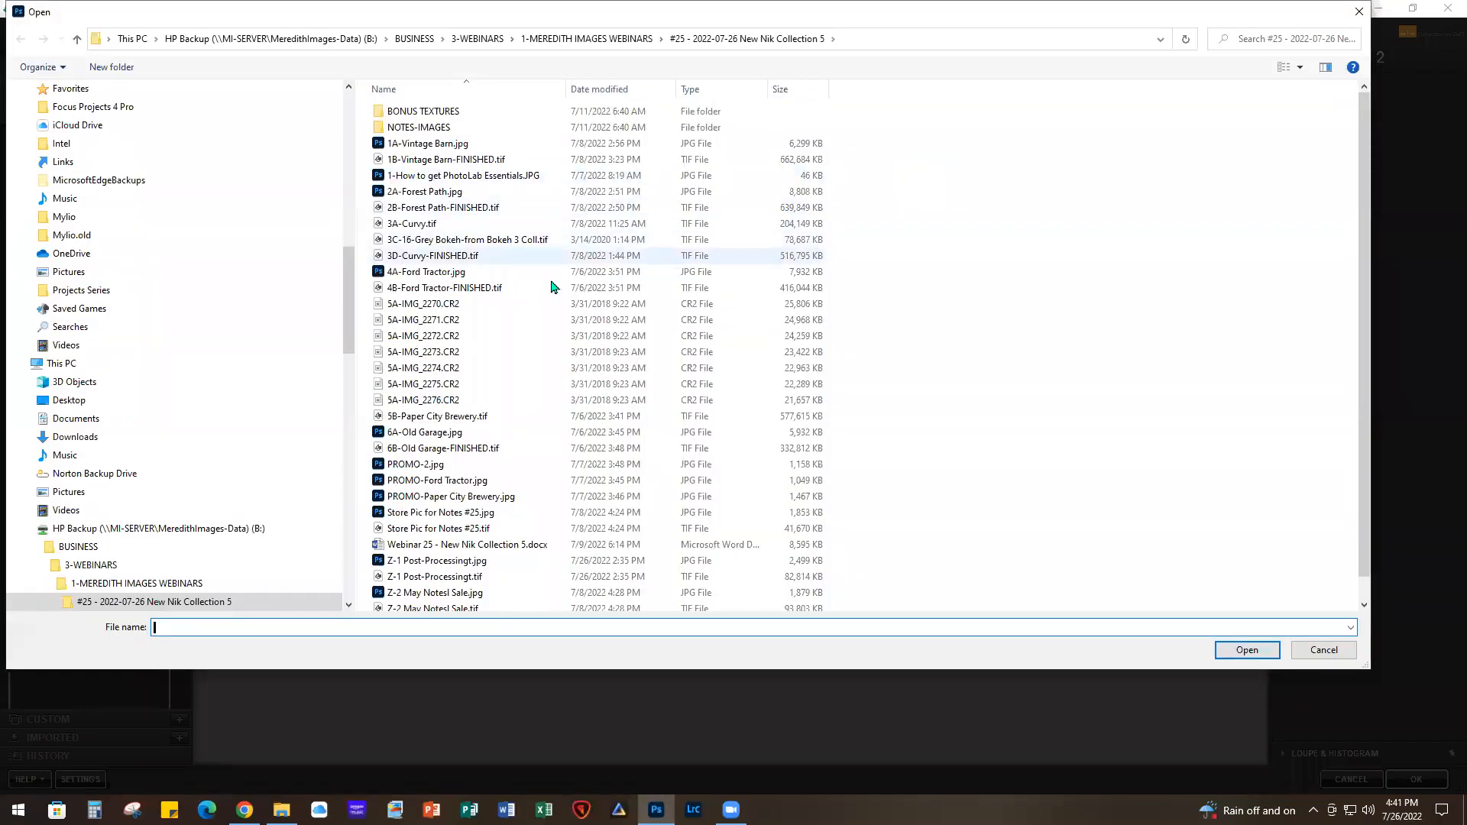
pyautogui.click(423, 306)
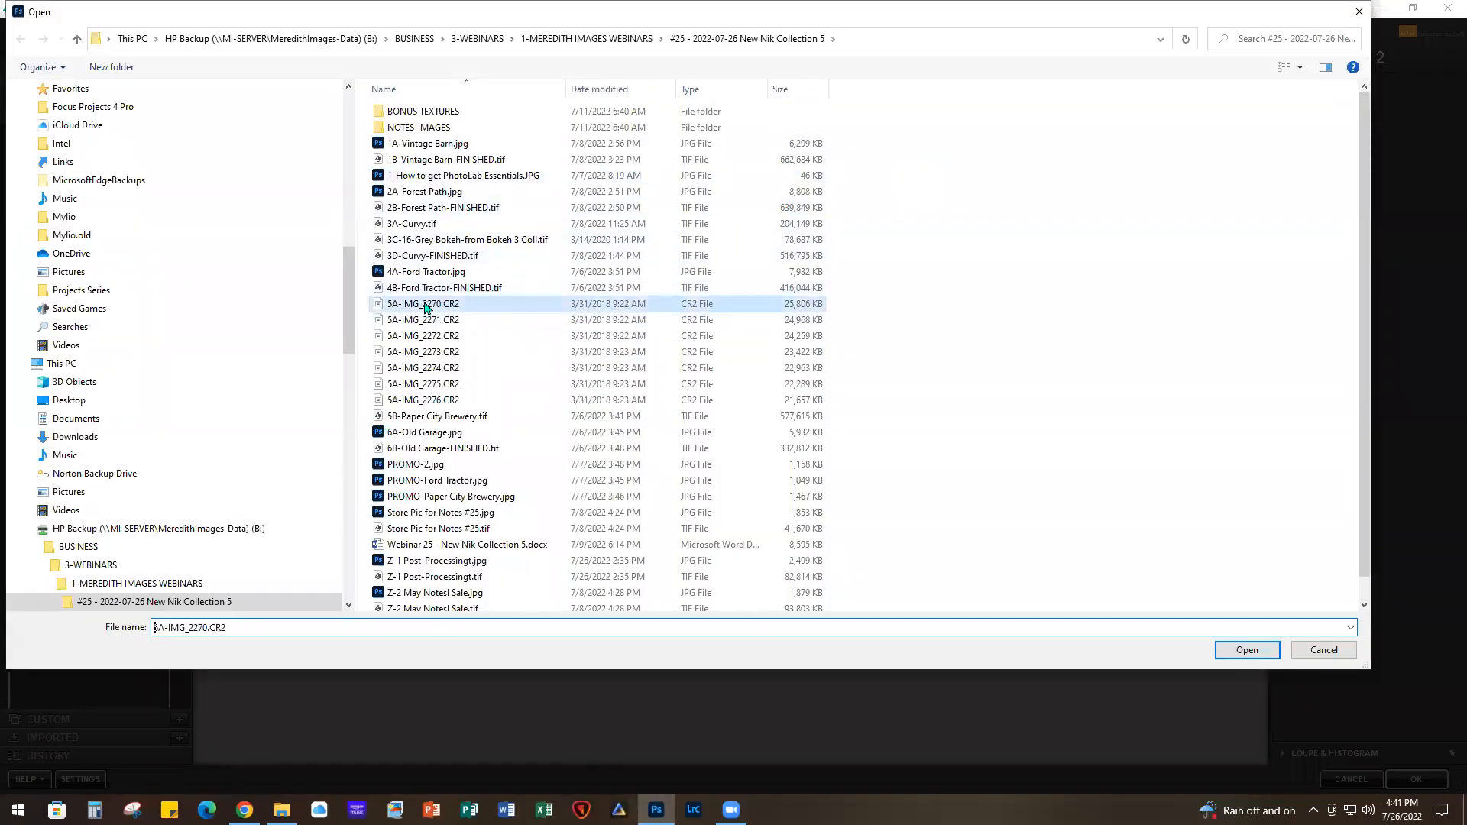
pyautogui.keyDown('shift'); pyautogui.click(439, 406); pyautogui.keyUp('shift')
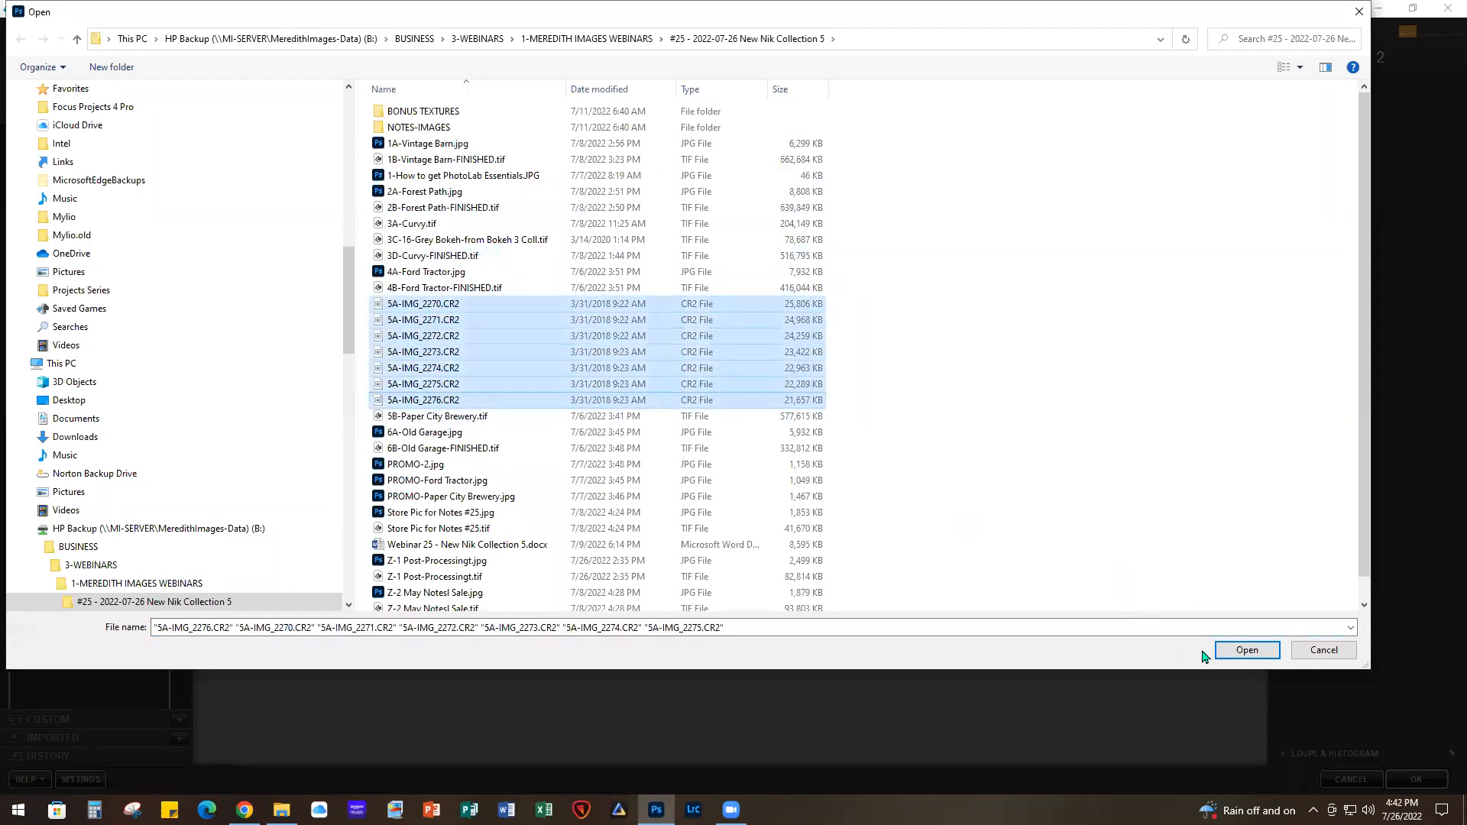
pyautogui.click(1248, 650)
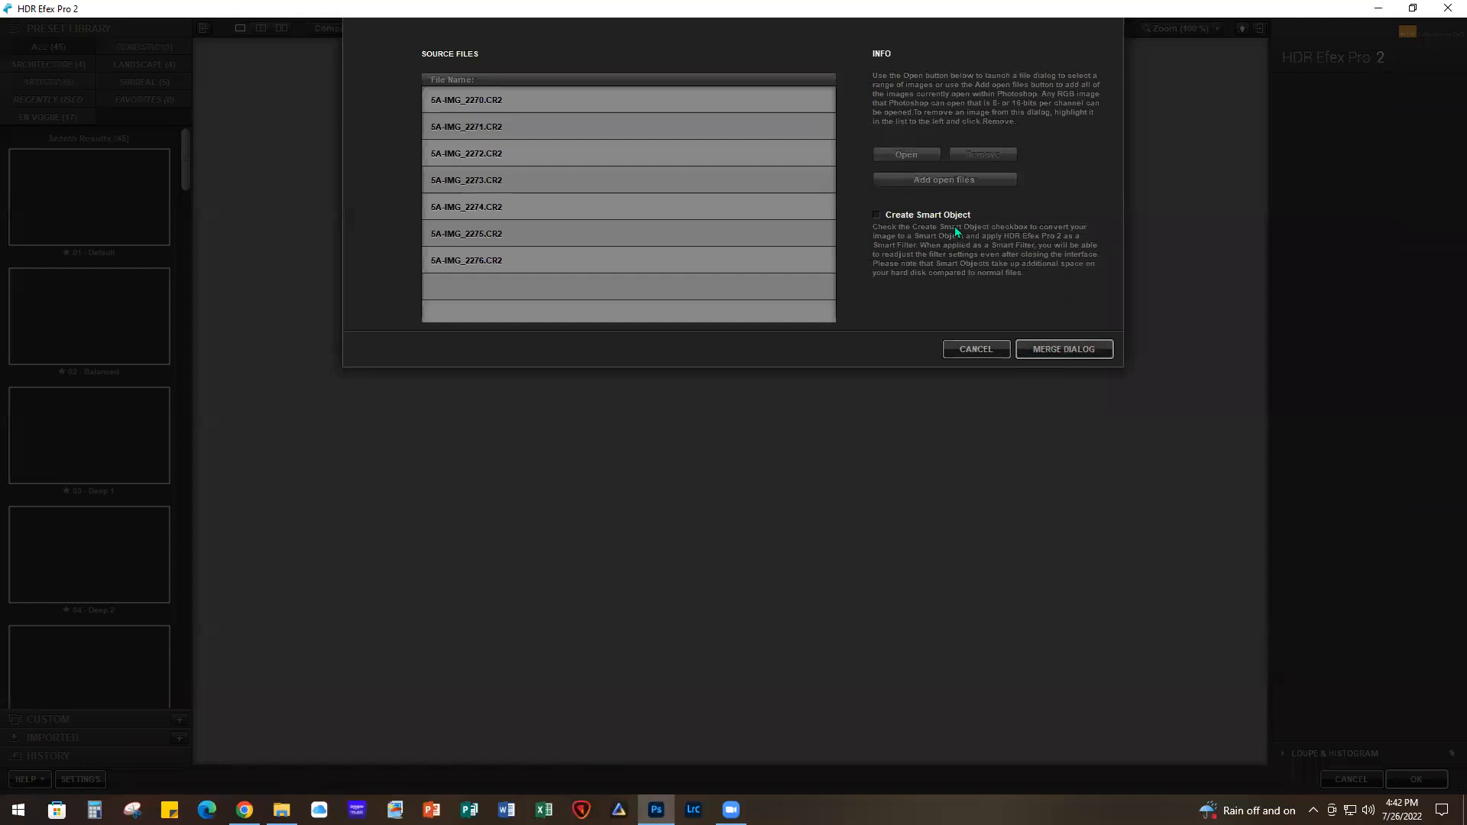
pyautogui.click(1060, 351)
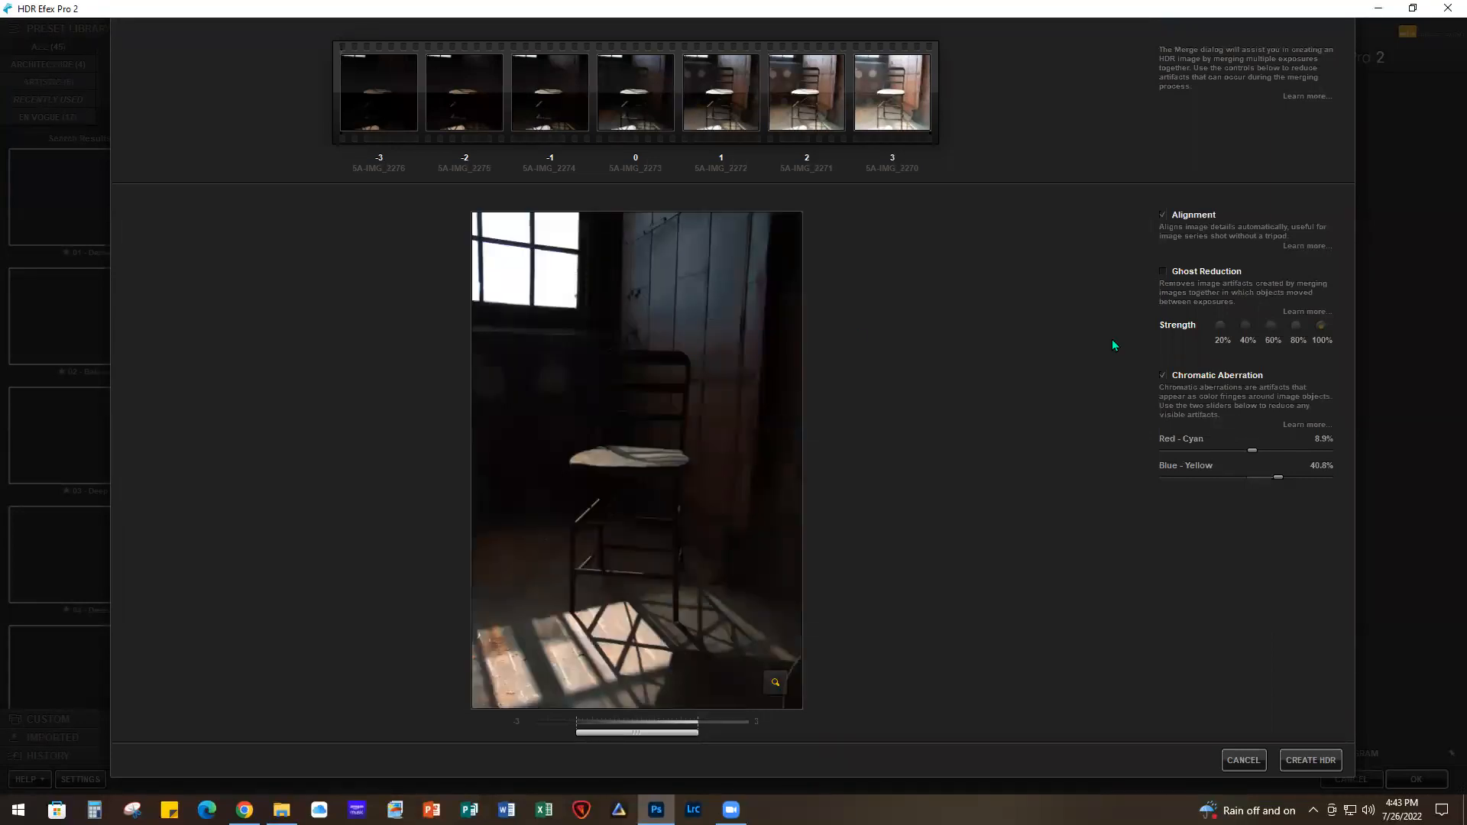
# Correct the window's colour fringing with chromatic aberration set to Red-Cyan -18.3% and Blue-Yellow 69%
pyautogui.click(1163, 269)
pyautogui.click(1251, 450)
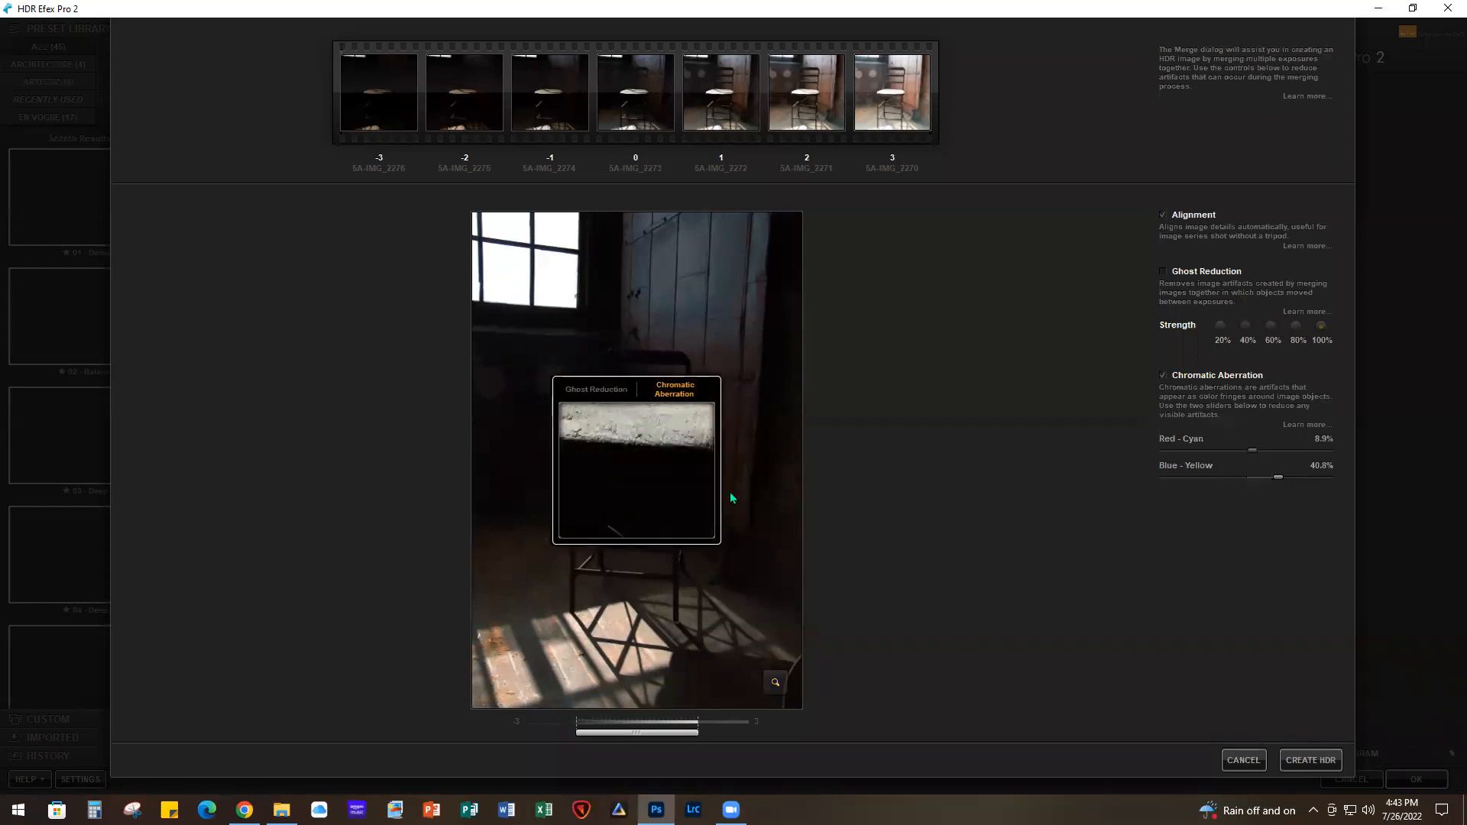
pyautogui.moveTo(627, 426); pyautogui.dragTo(554, 277)
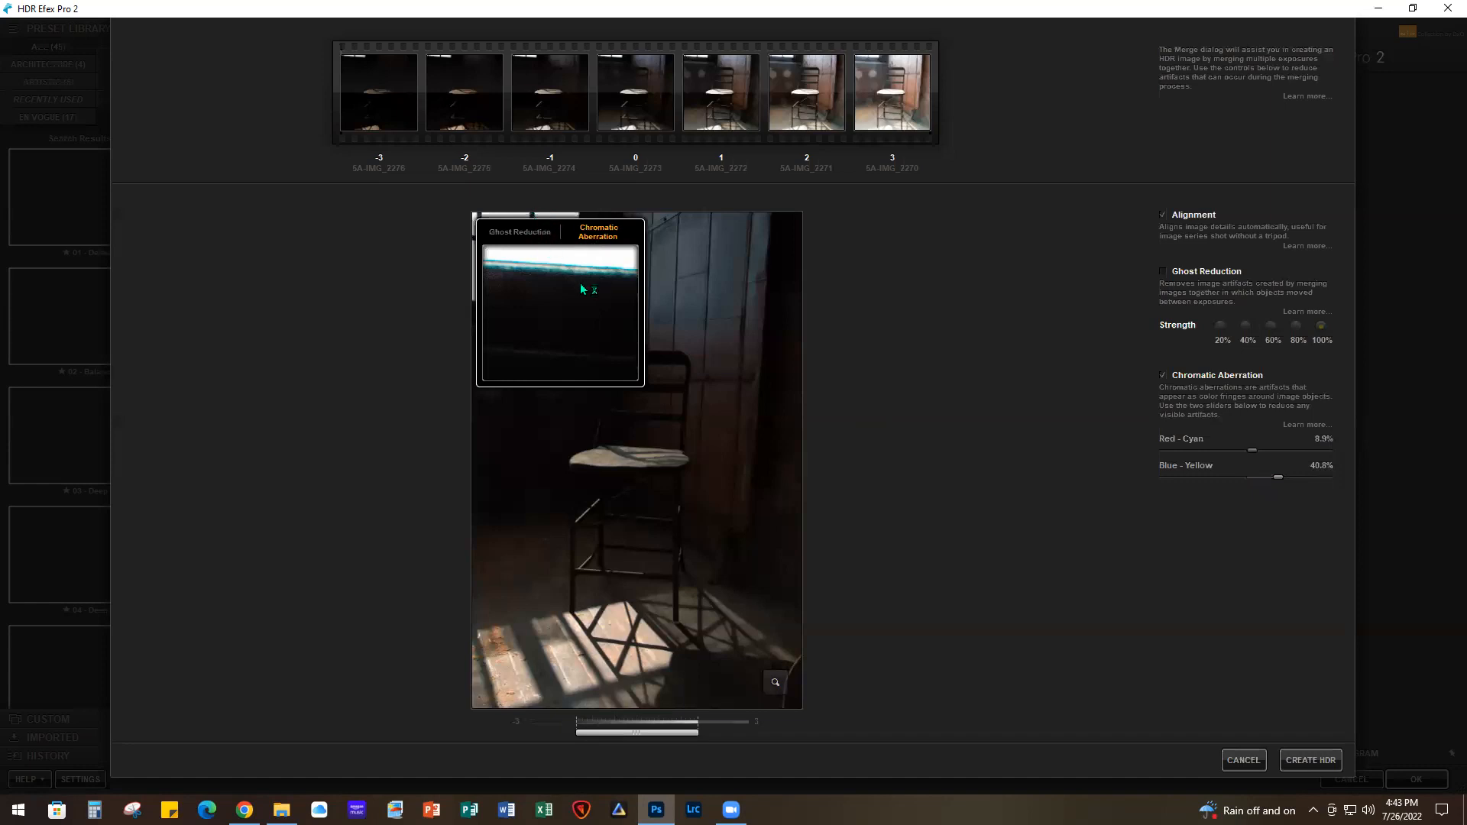
pyautogui.moveTo(568, 367); pyautogui.dragTo(533, 293)
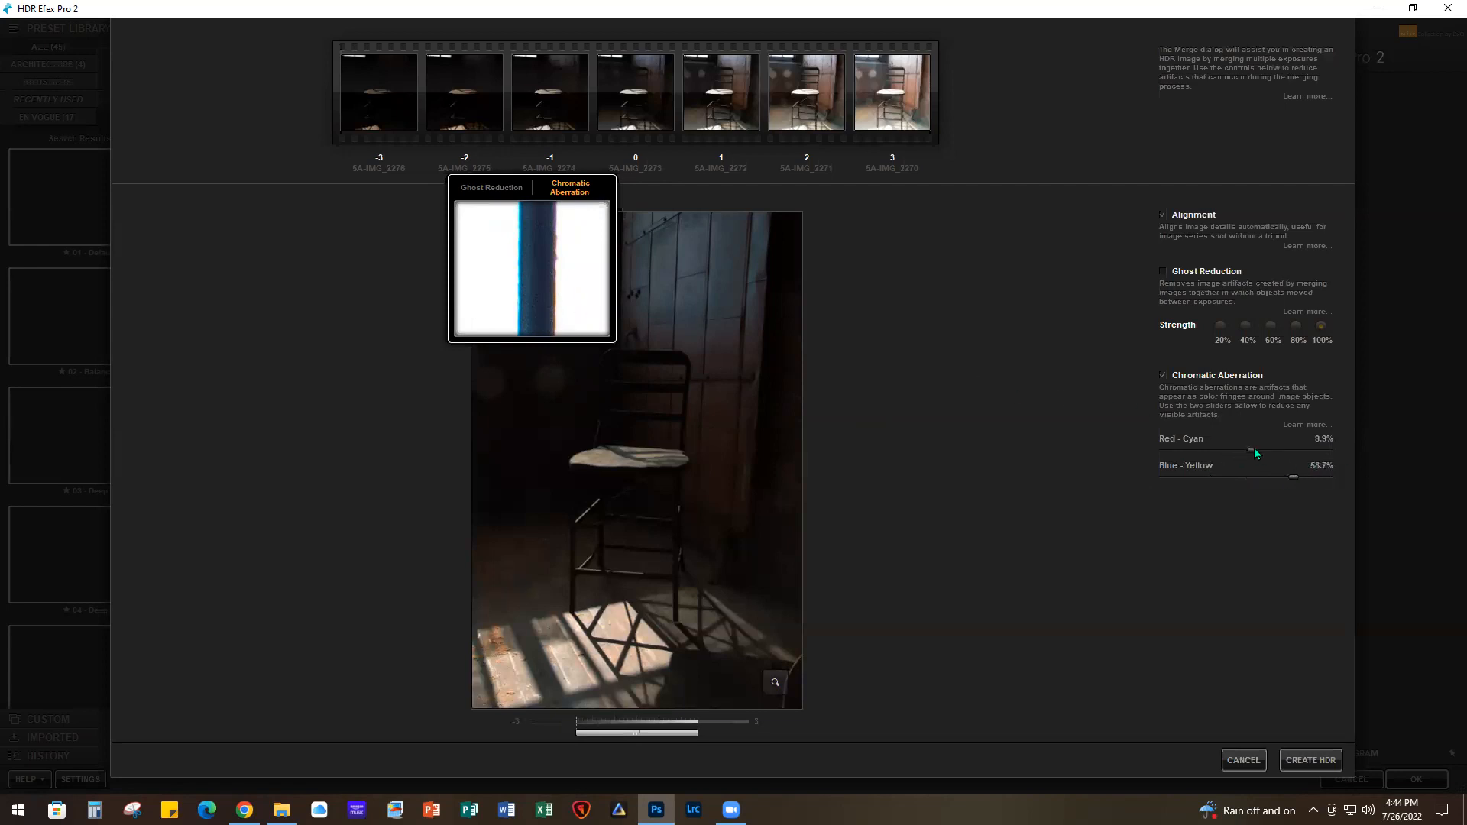
pyautogui.moveTo(1253, 452); pyautogui.dragTo(1232, 452)
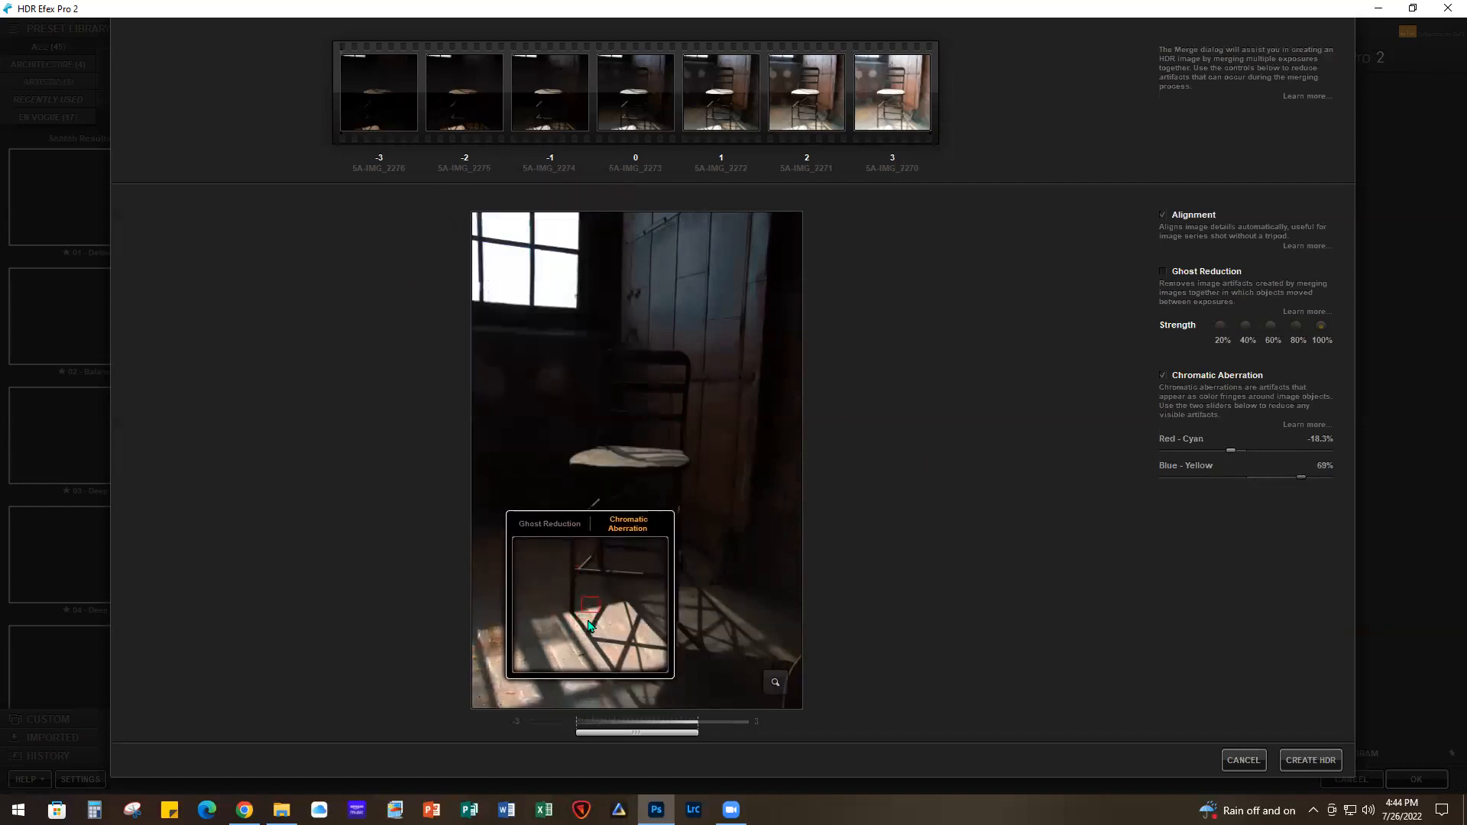
# Check the chromatic aberration correction magnified on the floor, window and door, and create the HDR image
pyautogui.click(589, 615)
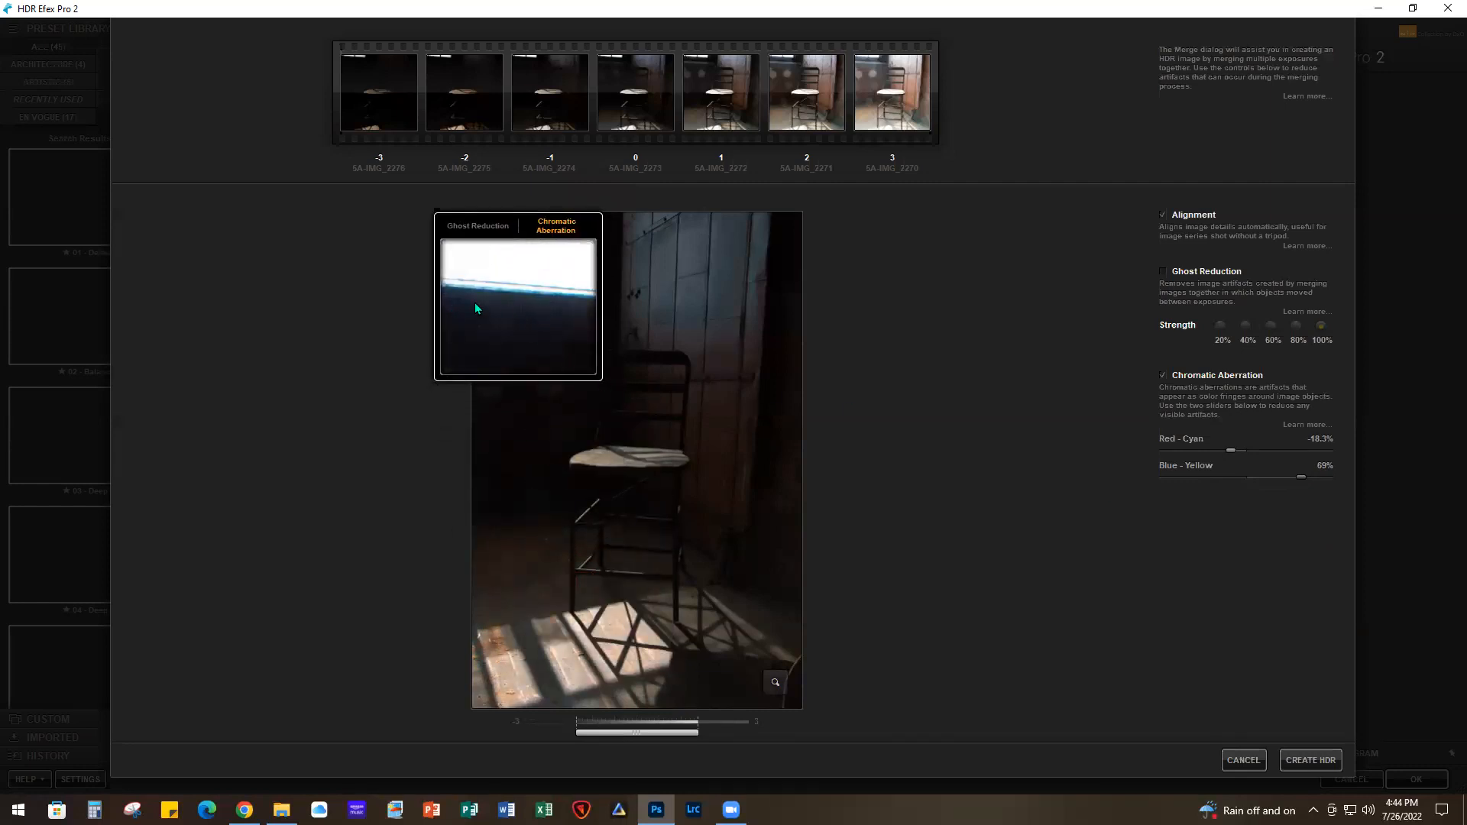
pyautogui.click(529, 311)
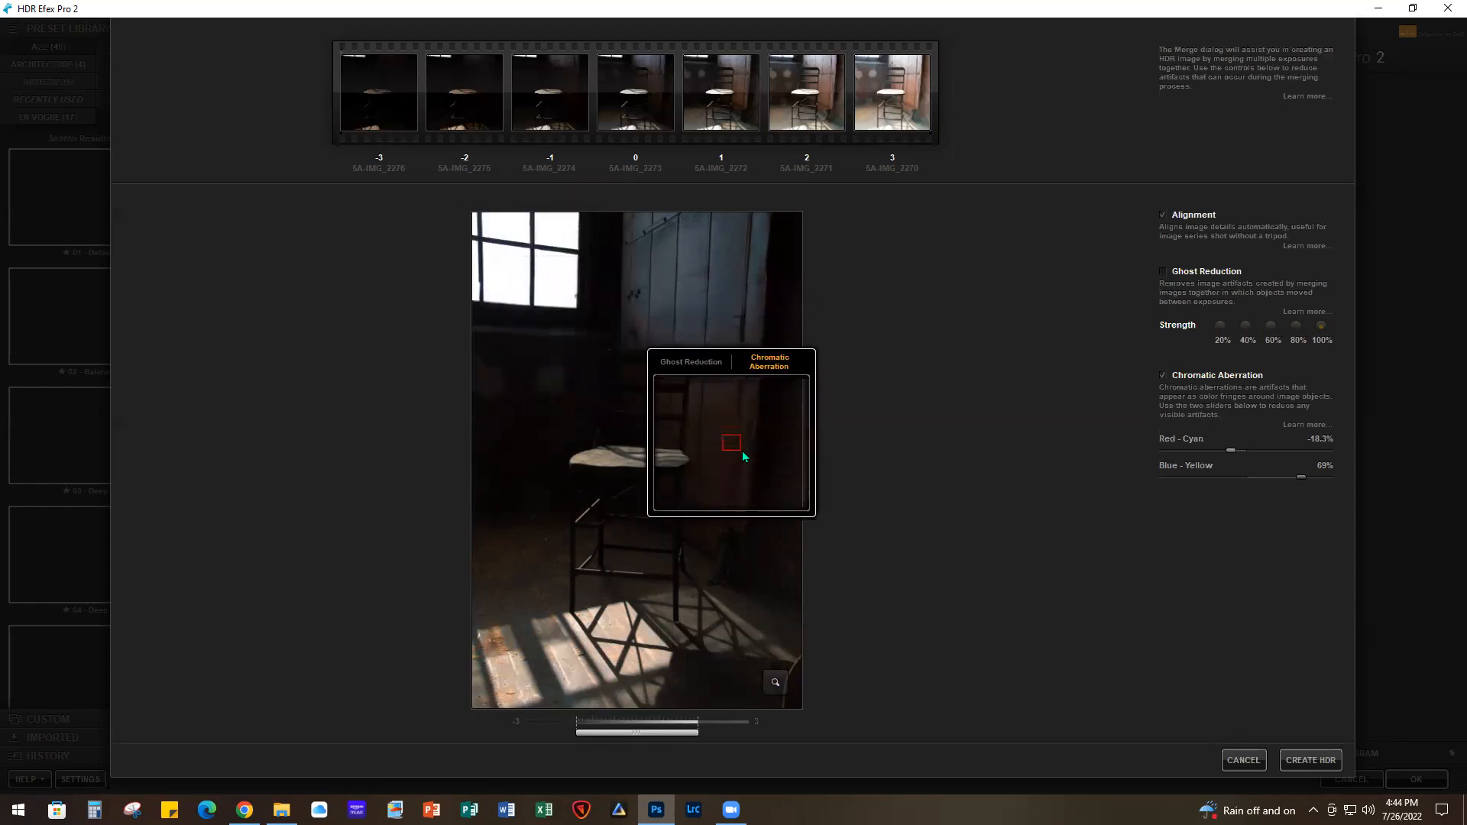
pyautogui.click(741, 459)
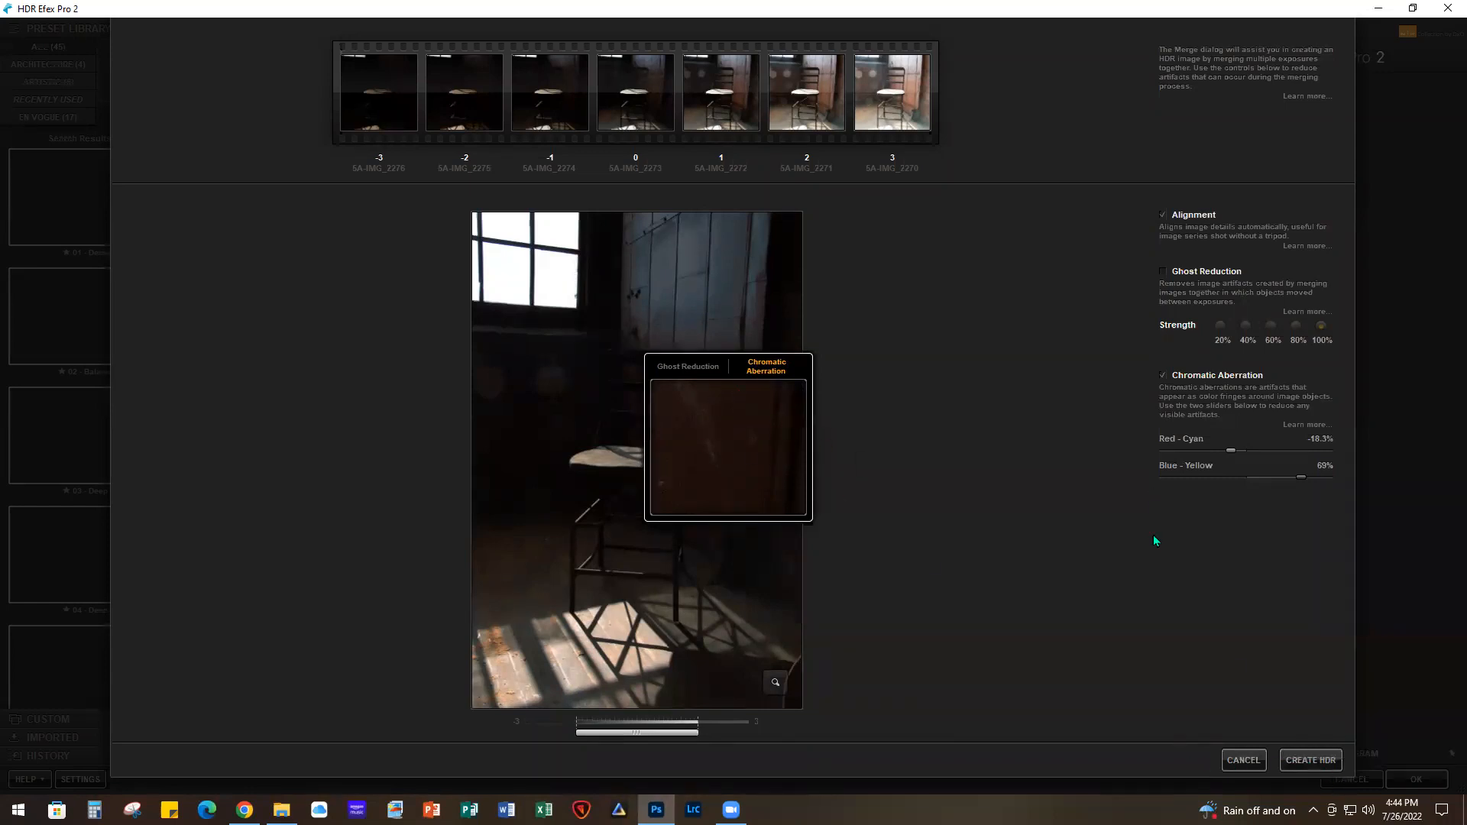
pyautogui.click(1311, 760)
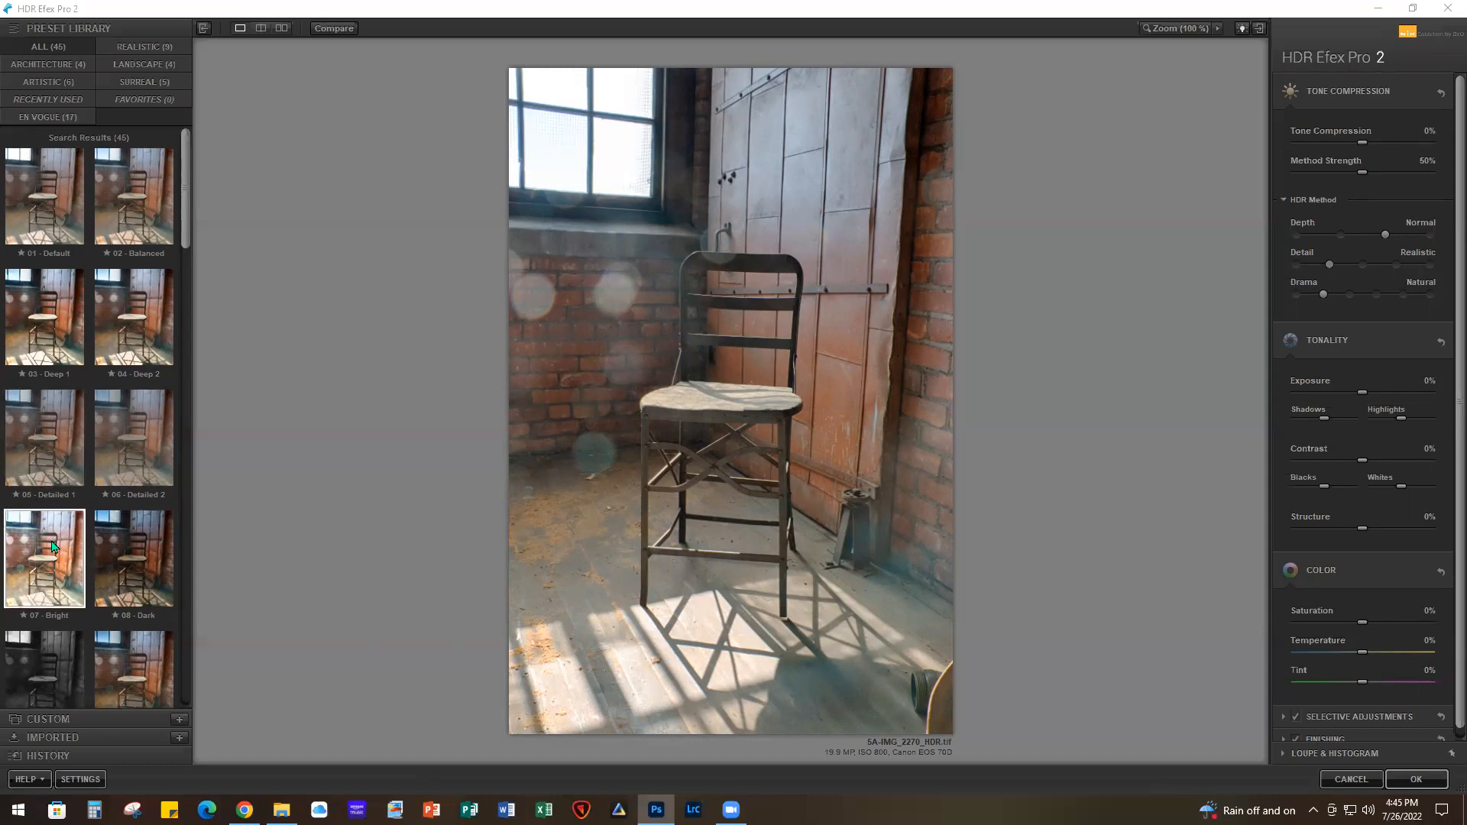
# Apply the 10 - Structurized 1 preset to the chair image, with Method Strength 76% and Detail set to Detailed
pyautogui.scroll(-1, 53, 546)
pyautogui.scroll(-2, 54, 545)
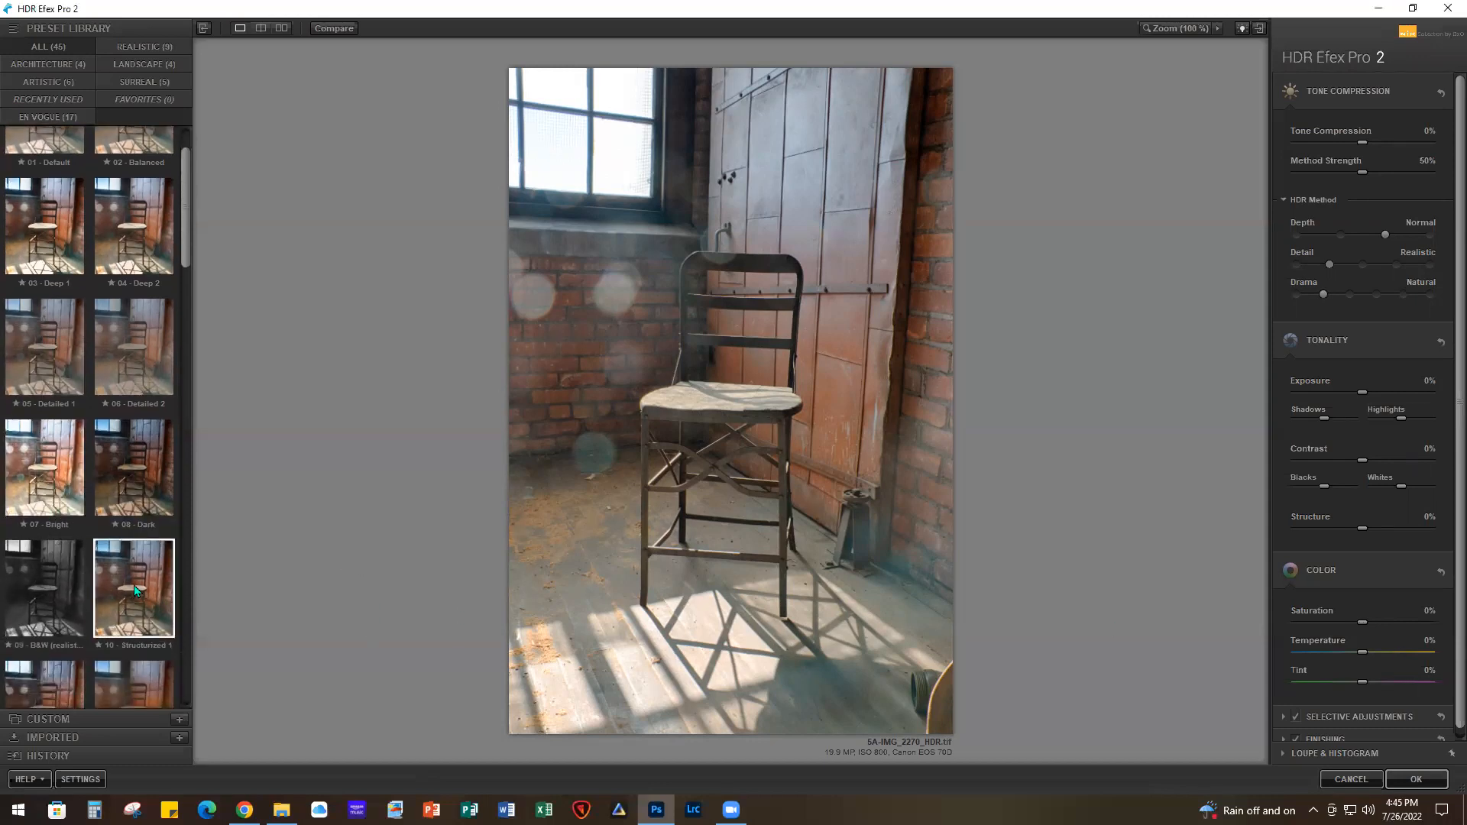
pyautogui.click(135, 586)
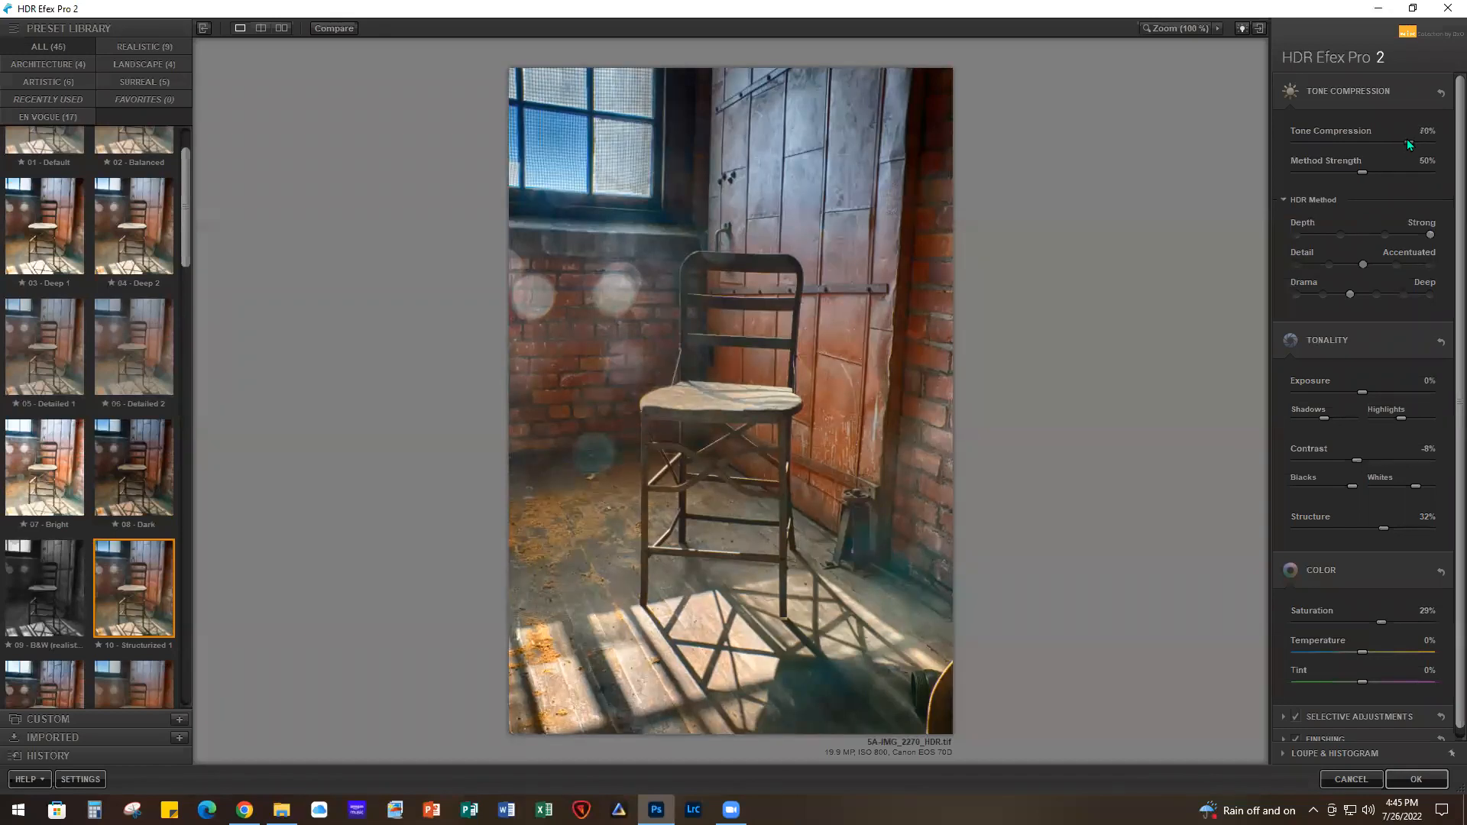
pyautogui.moveTo(1360, 172); pyautogui.dragTo(1400, 174)
pyautogui.click(1396, 265)
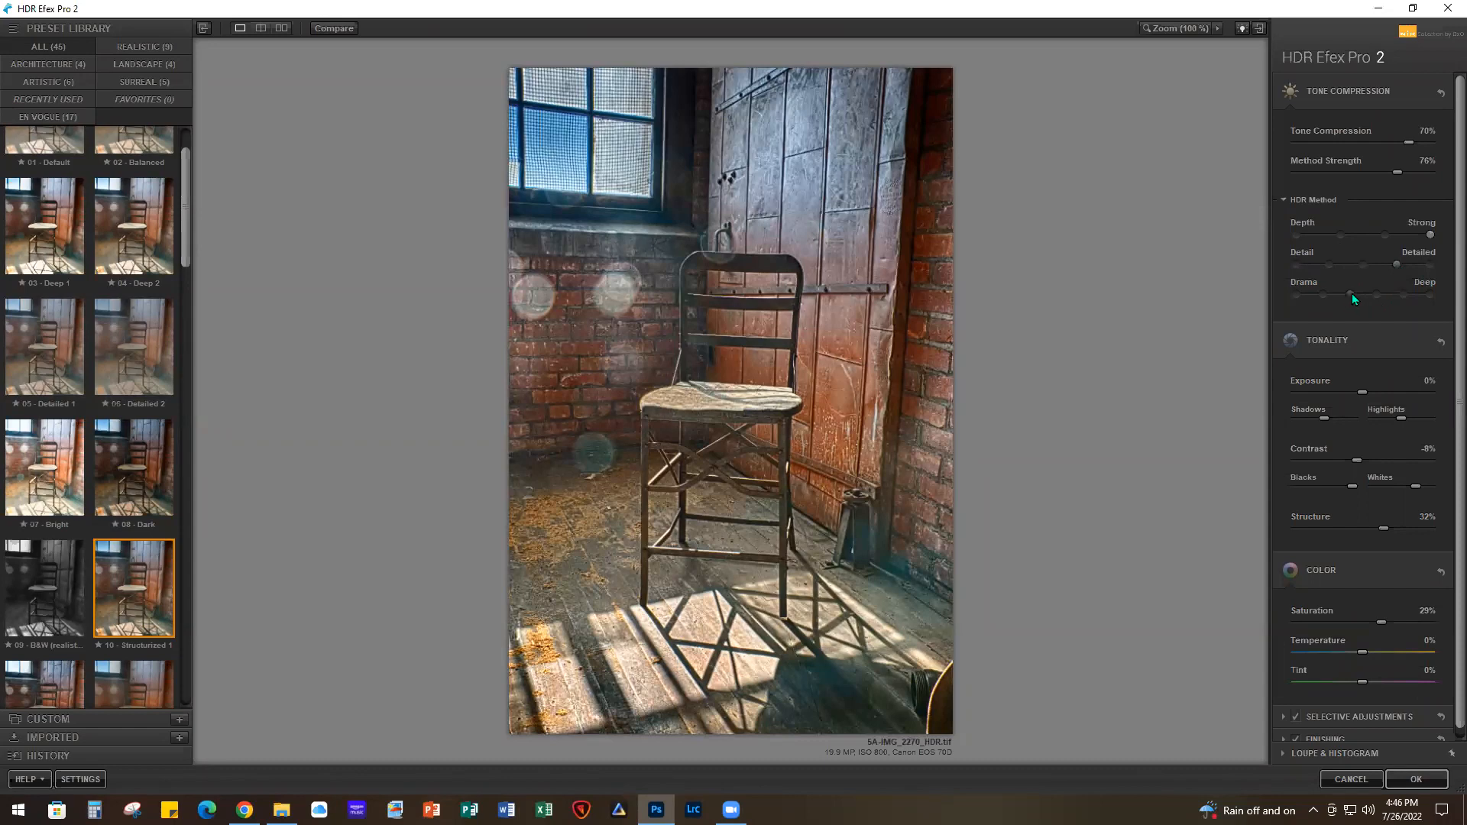
# Compare Drama at Dingy with Deep, keep Deep, and apply the HDR result to the chair image
pyautogui.moveTo(1351, 297); pyautogui.dragTo(1378, 301)
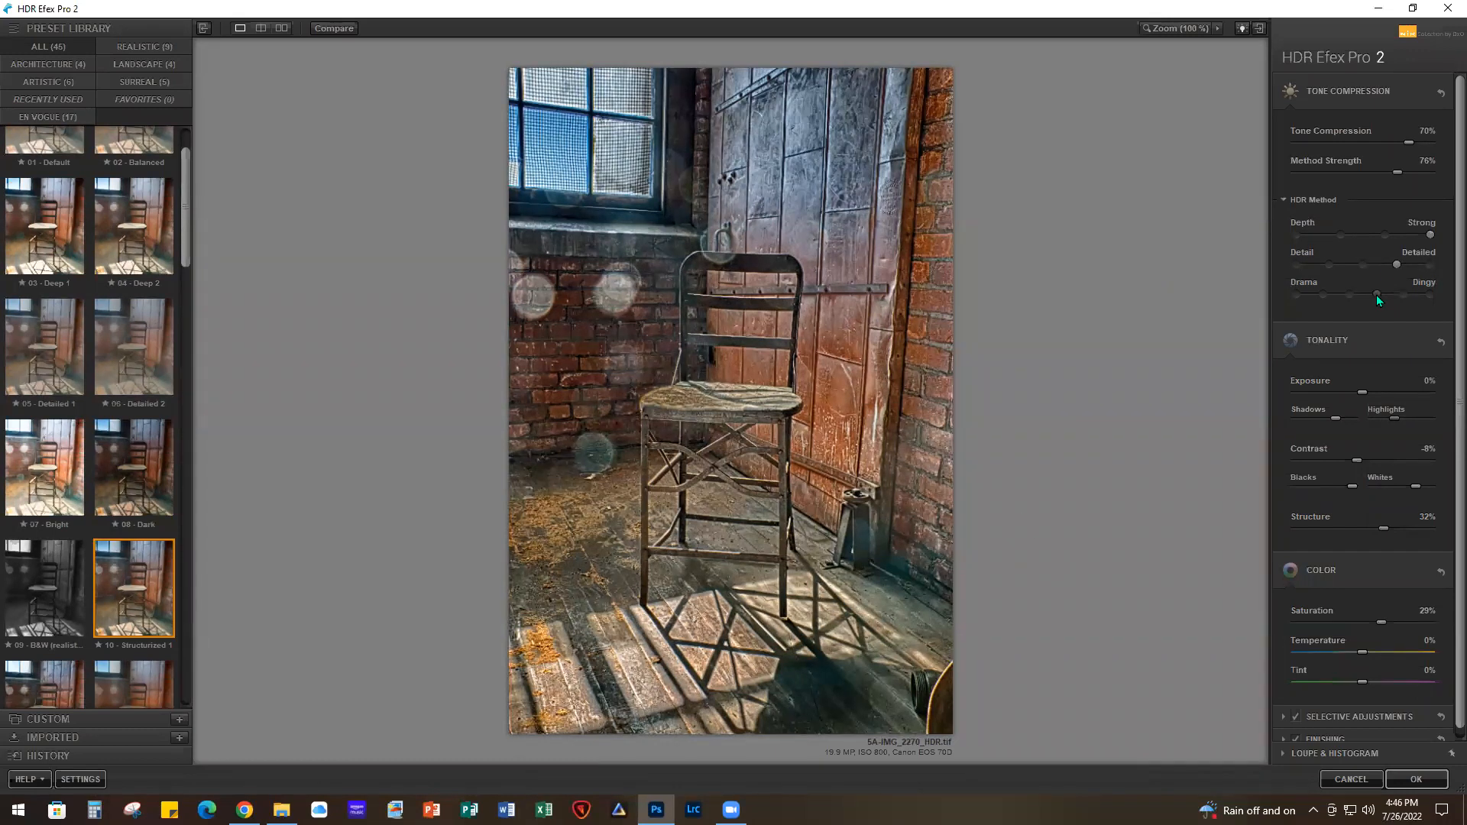
pyautogui.moveTo(1377, 292)
pyautogui.mouseDown()
pyautogui.moveTo(1333, 292)
pyautogui.moveTo(1359, 298)
pyautogui.mouseUp()
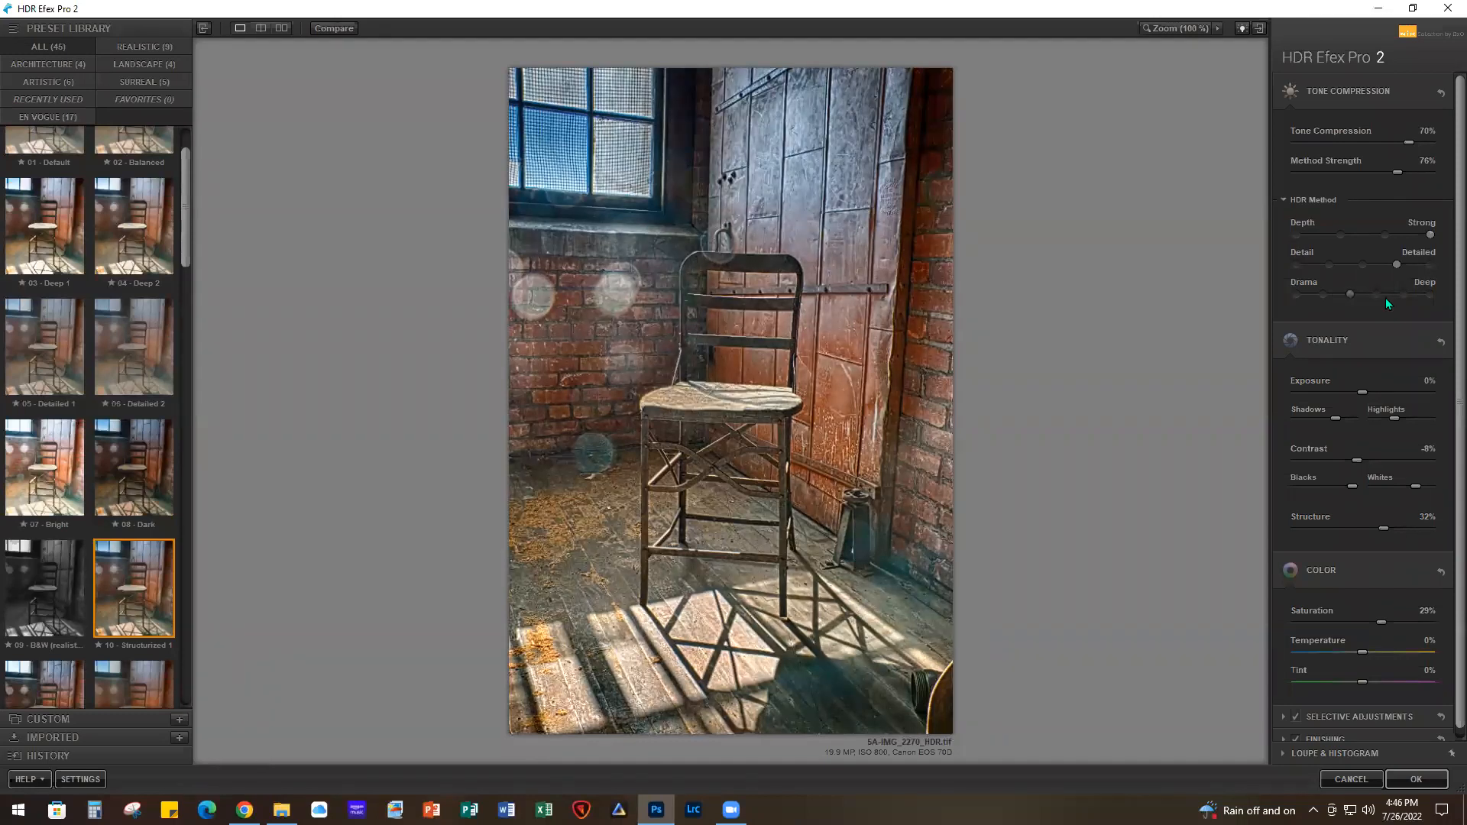
pyautogui.click(1416, 781)
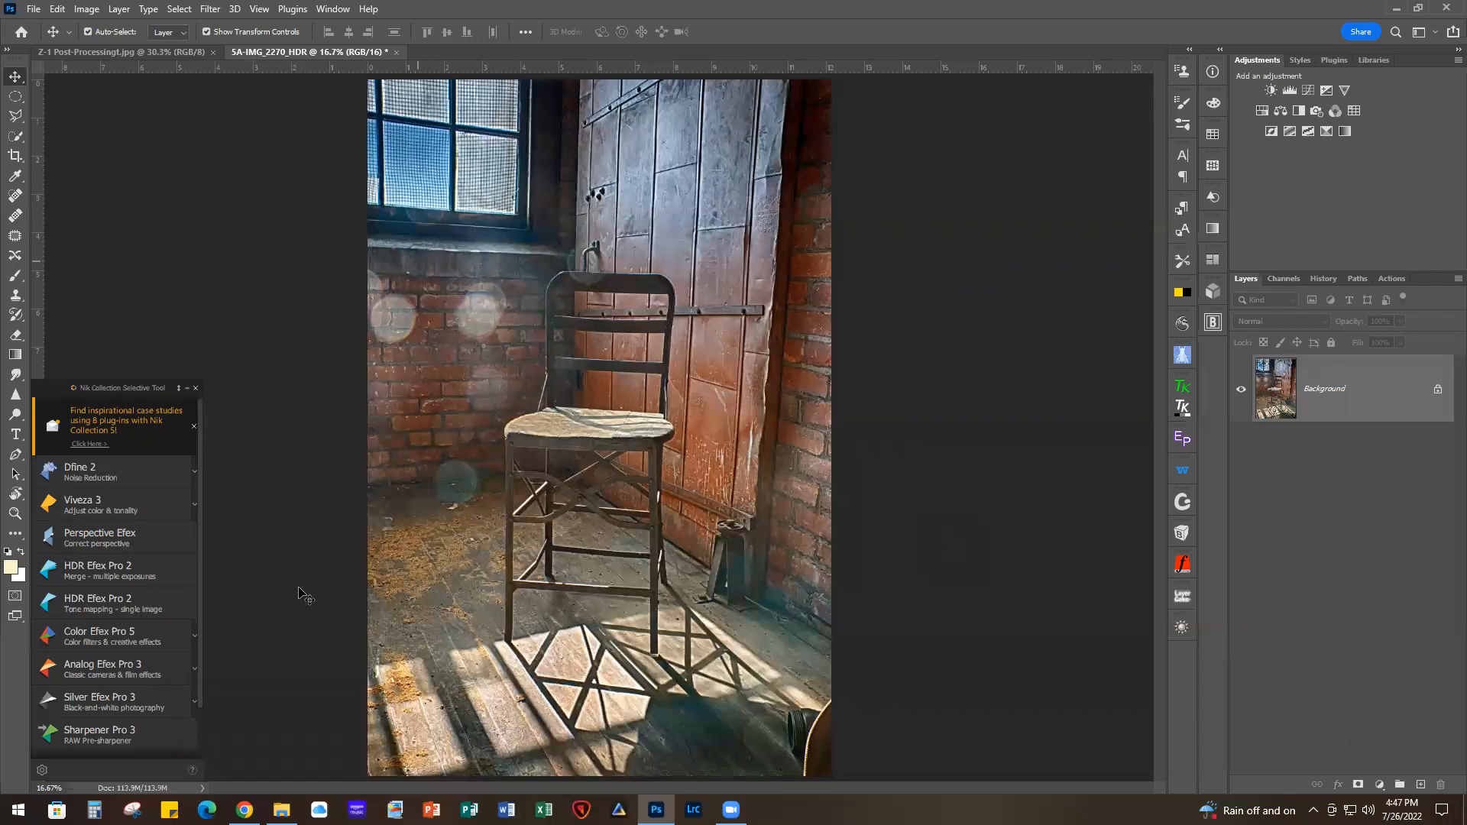
# Duplicate the Background layer and open the copy in Perspective Efex
pyautogui.scroll(-1, 808, 640)
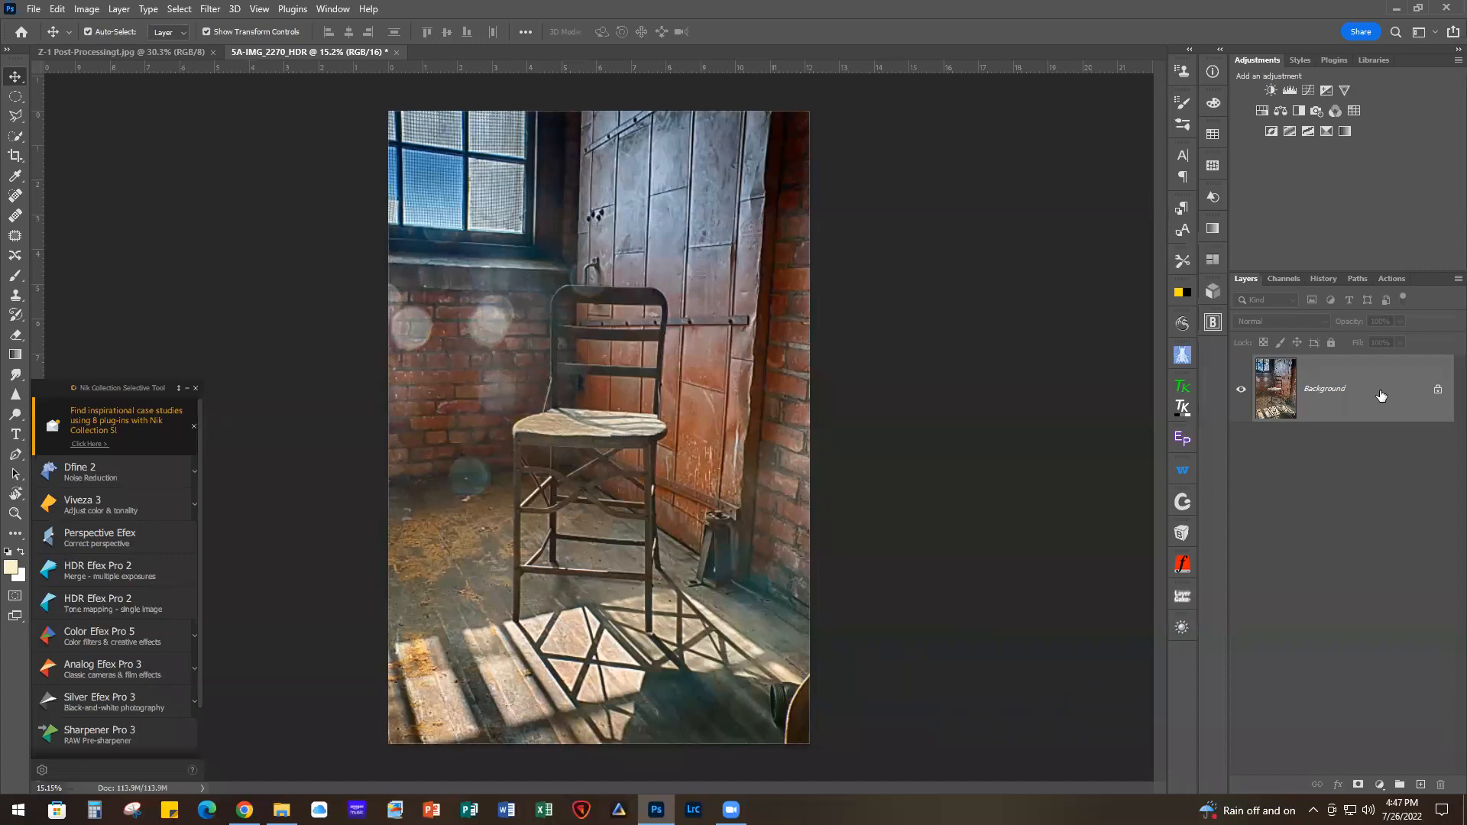
pyautogui.hotkey('ctrl', 'j')
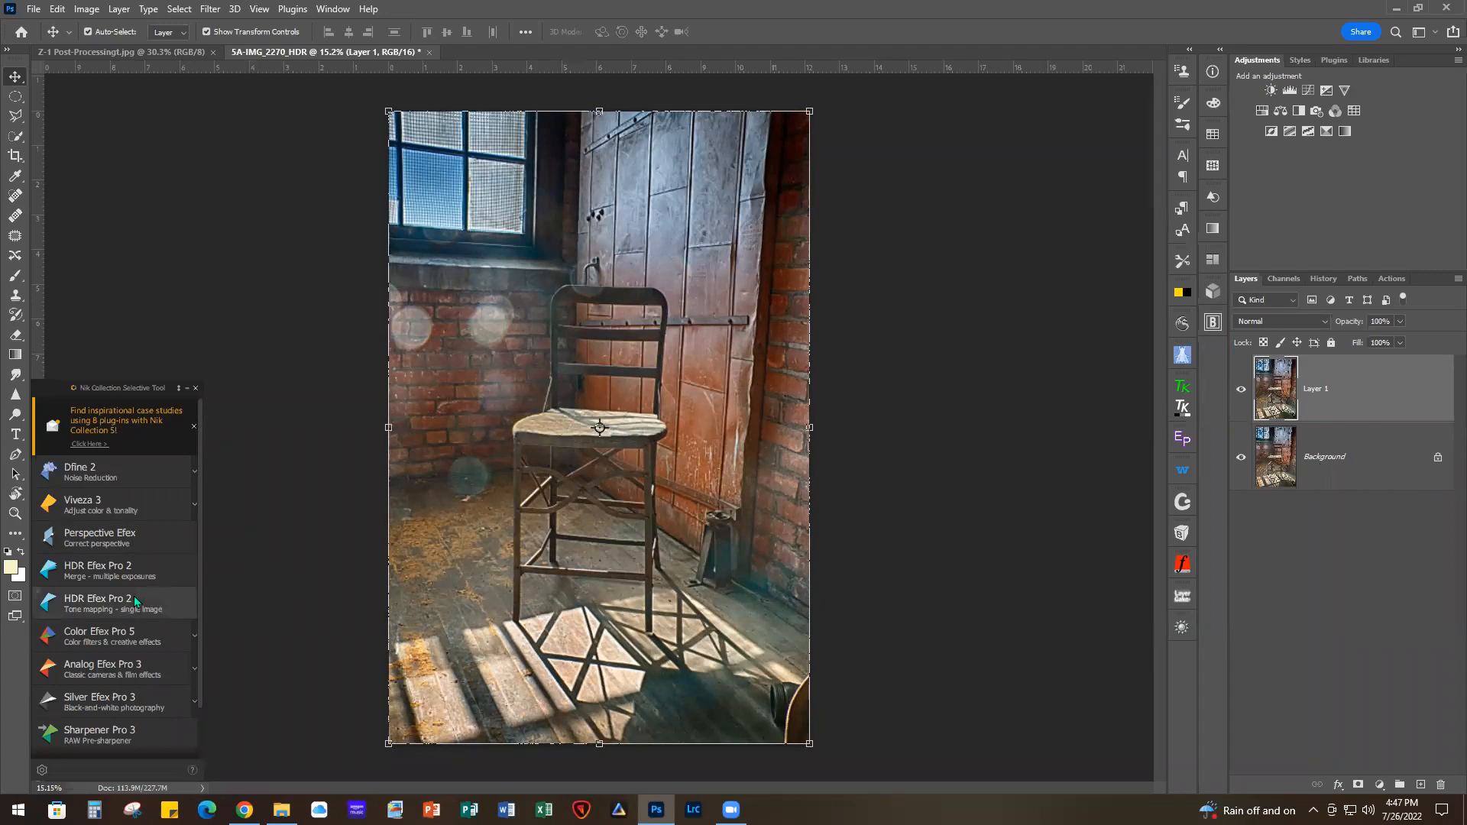
pyautogui.click(104, 540)
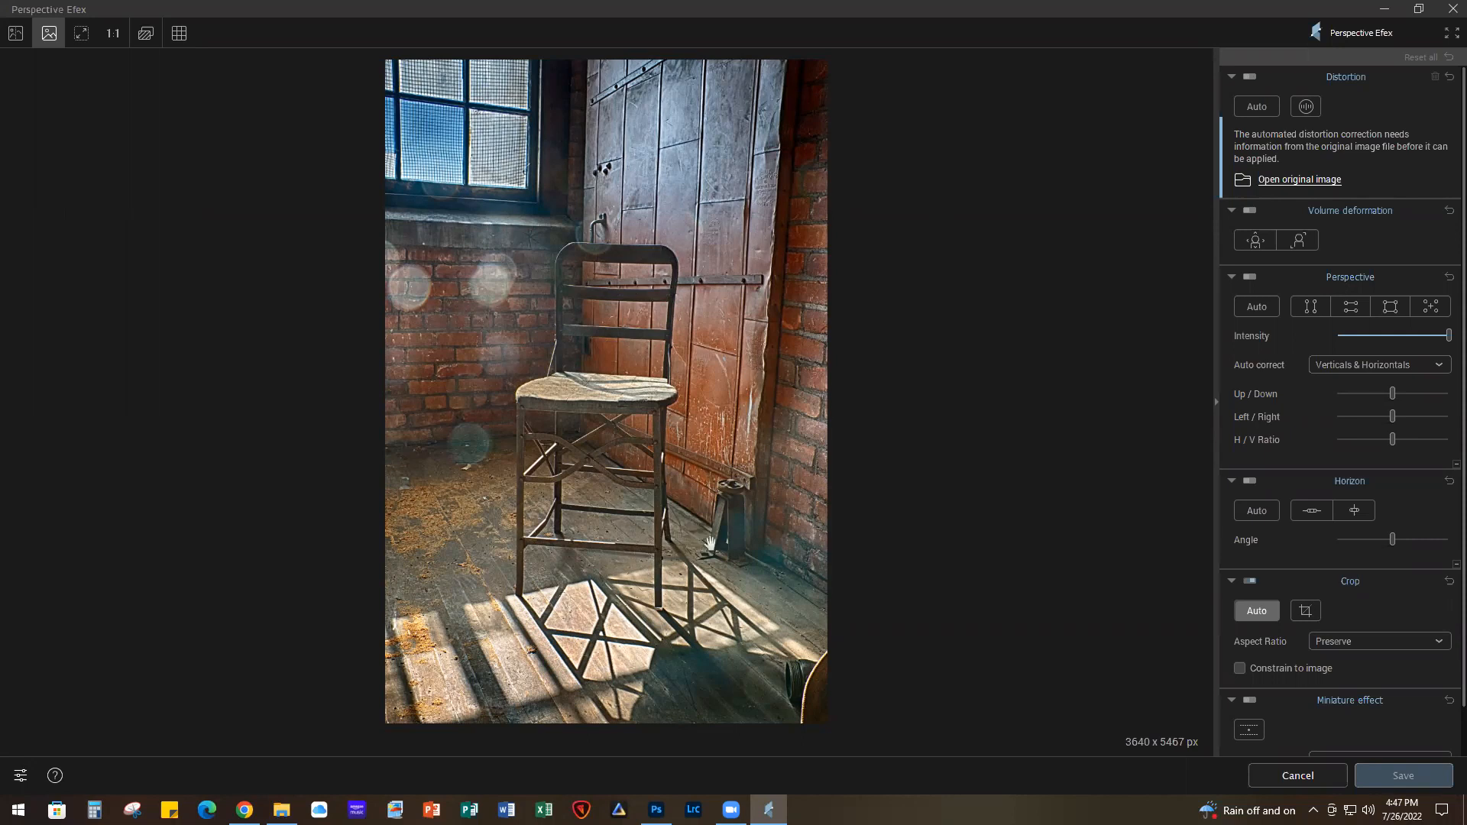
# Start a perspective correction with two vertical guide lines and set the crop aspect ratio to Unconstrained
pyautogui.click(1316, 308)
pyautogui.click(1309, 305)
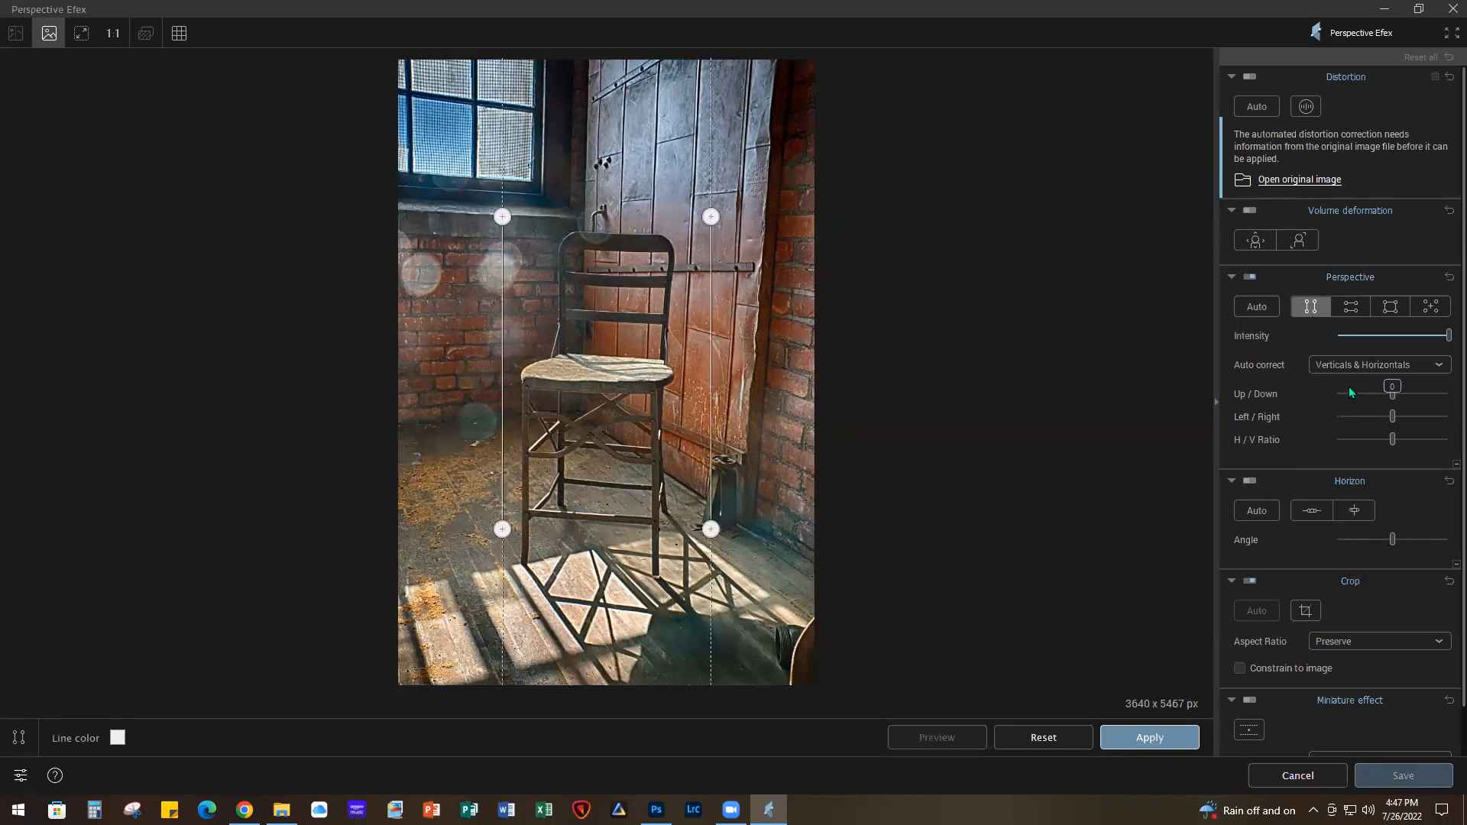
pyautogui.click(1359, 641)
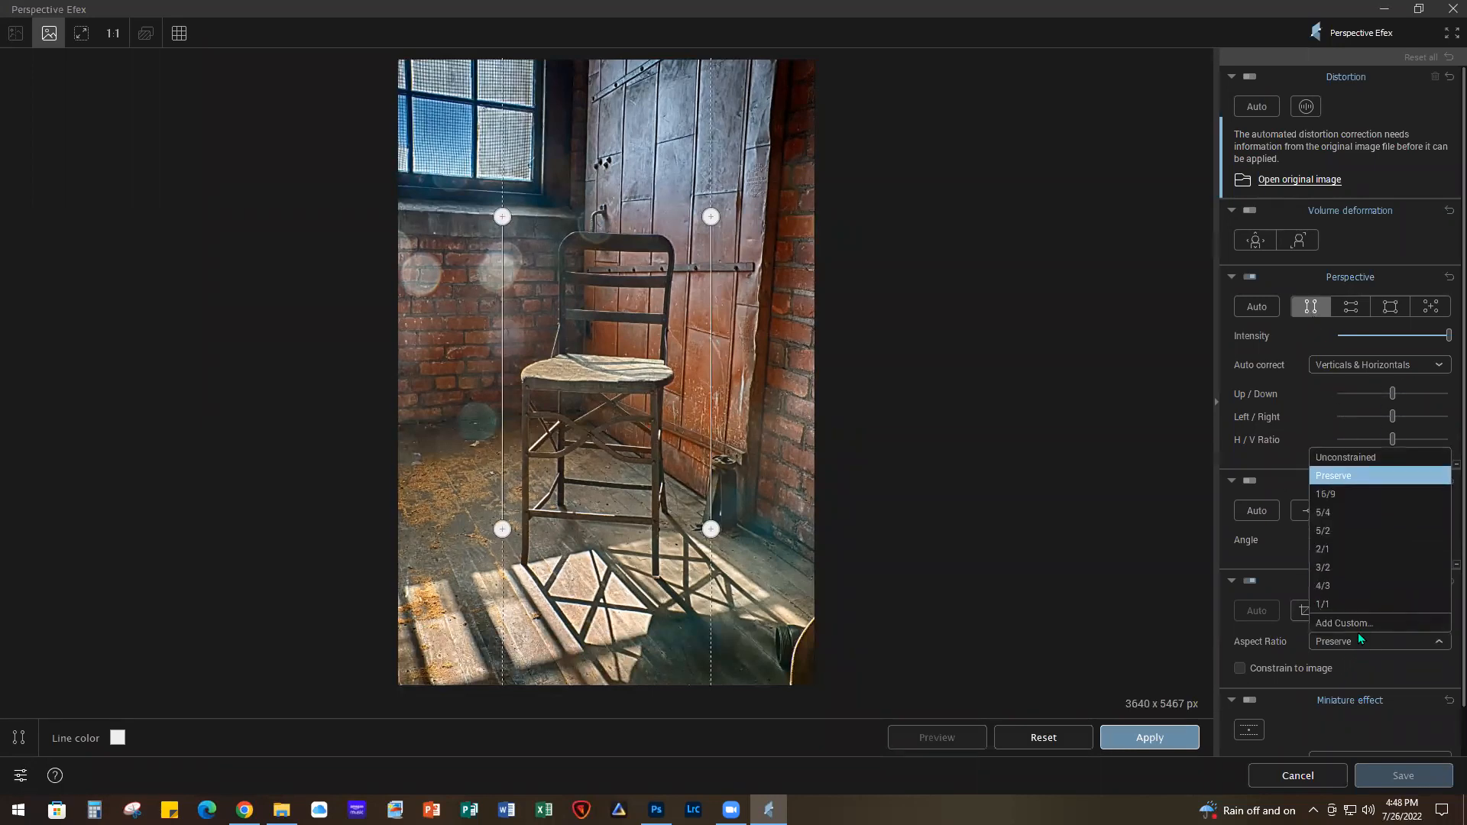
pyautogui.click(1347, 461)
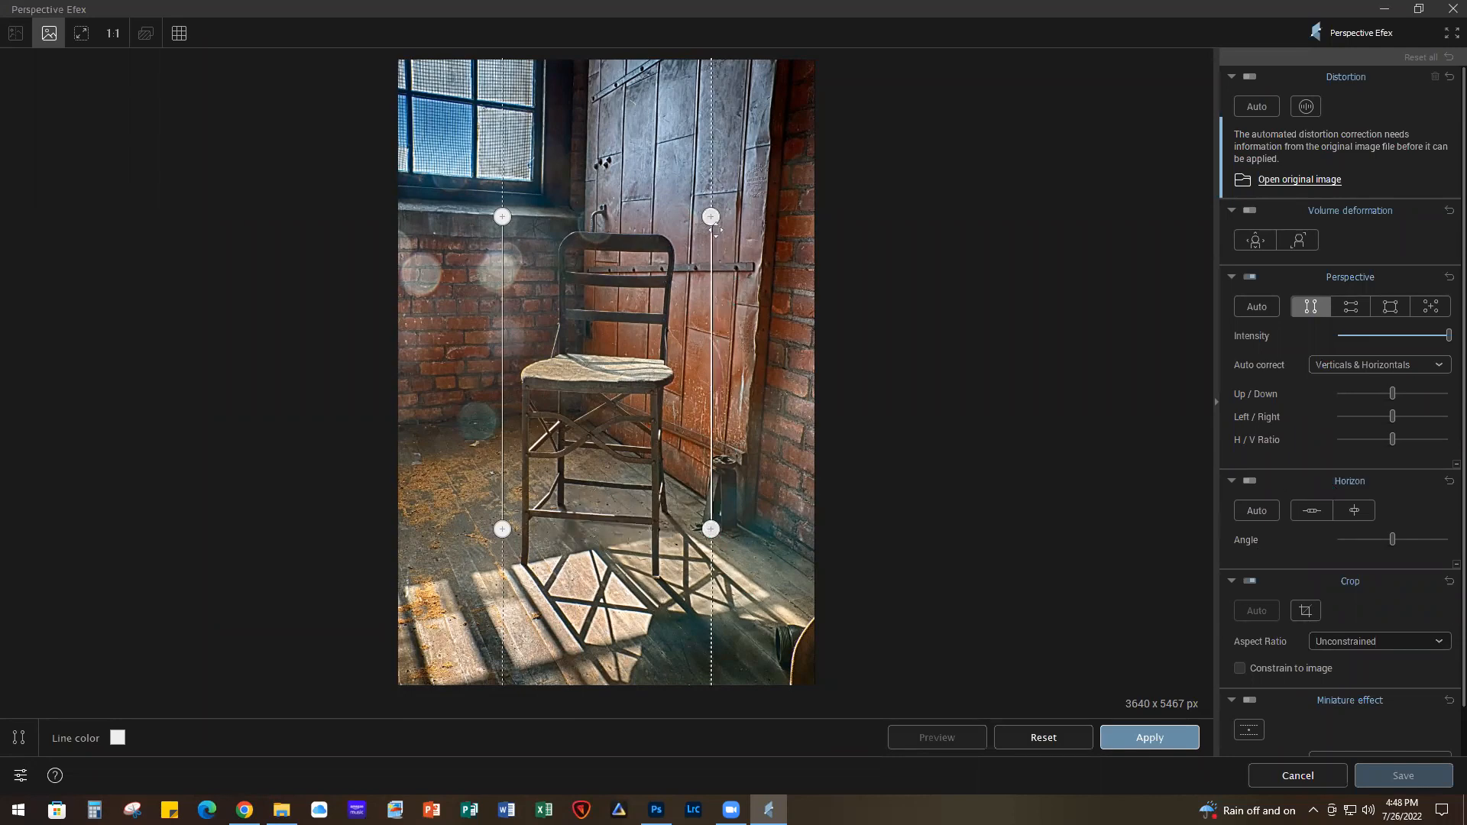
# Align one vertical guide with the slanted outer edge of the door beside the brick wall
pyautogui.moveTo(712, 294); pyautogui.dragTo(744, 296)
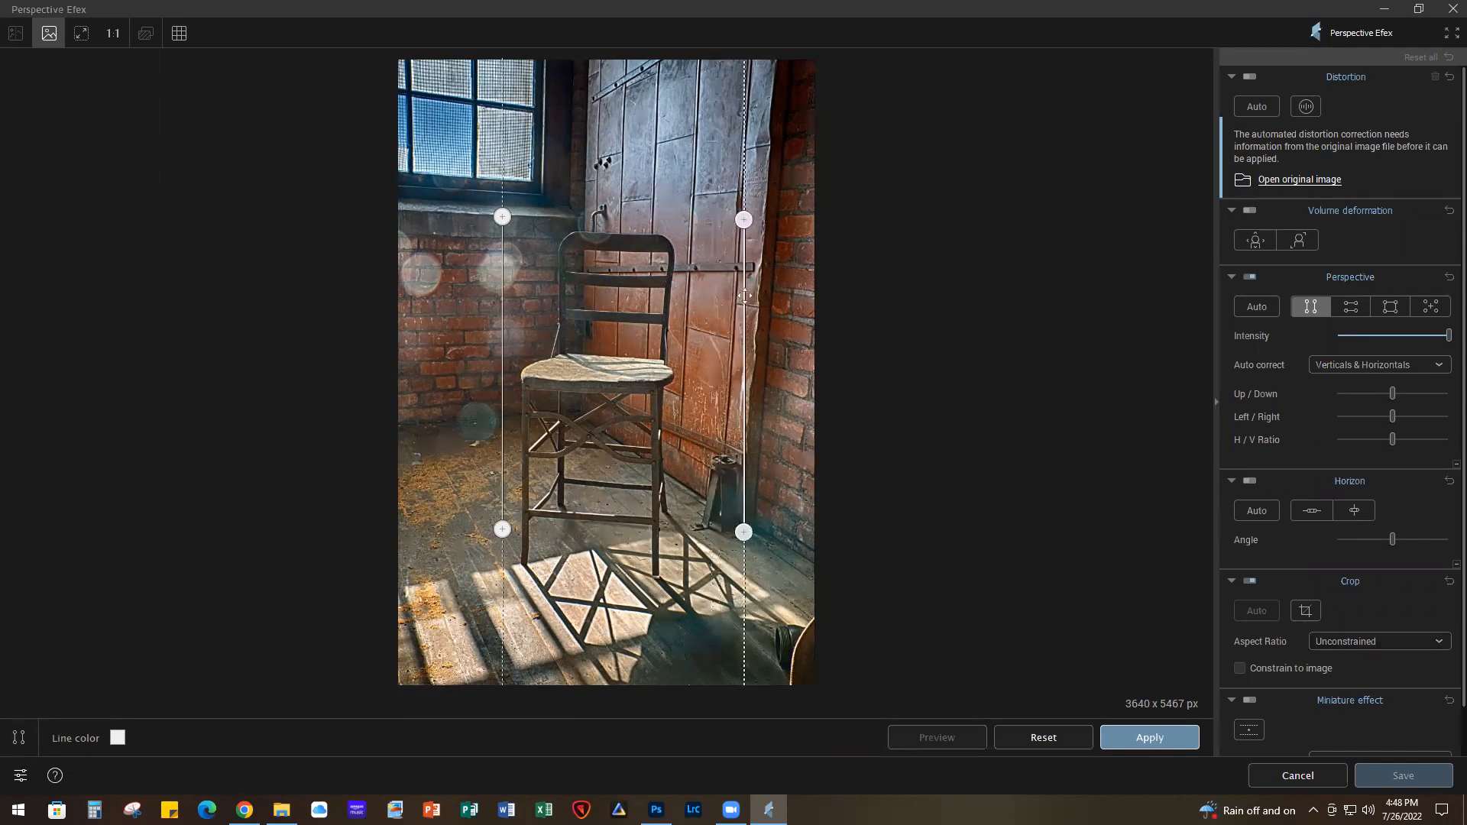
pyautogui.moveTo(743, 219); pyautogui.dragTo(765, 221)
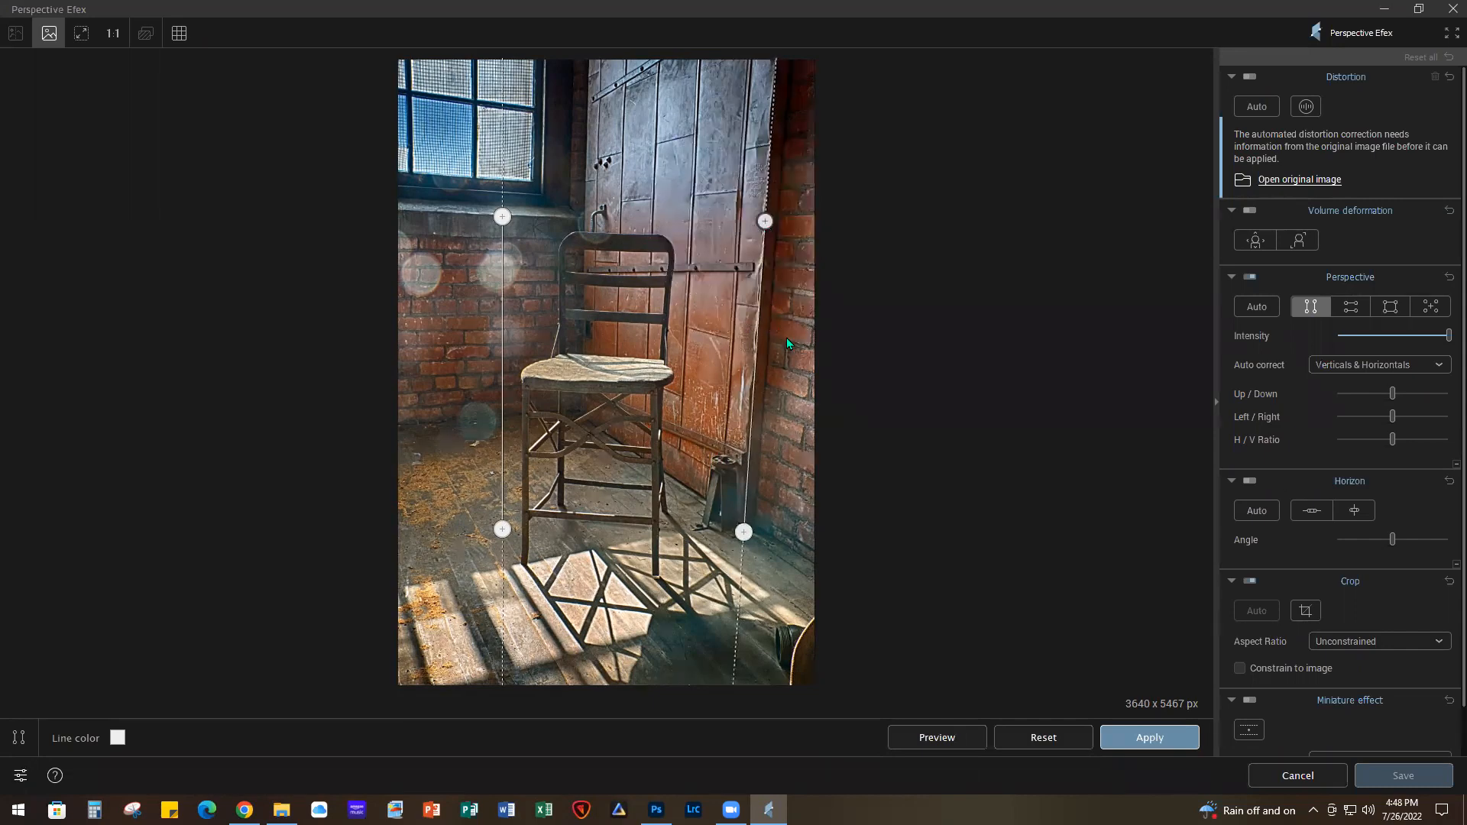
pyautogui.moveTo(744, 533); pyautogui.dragTo(750, 532)
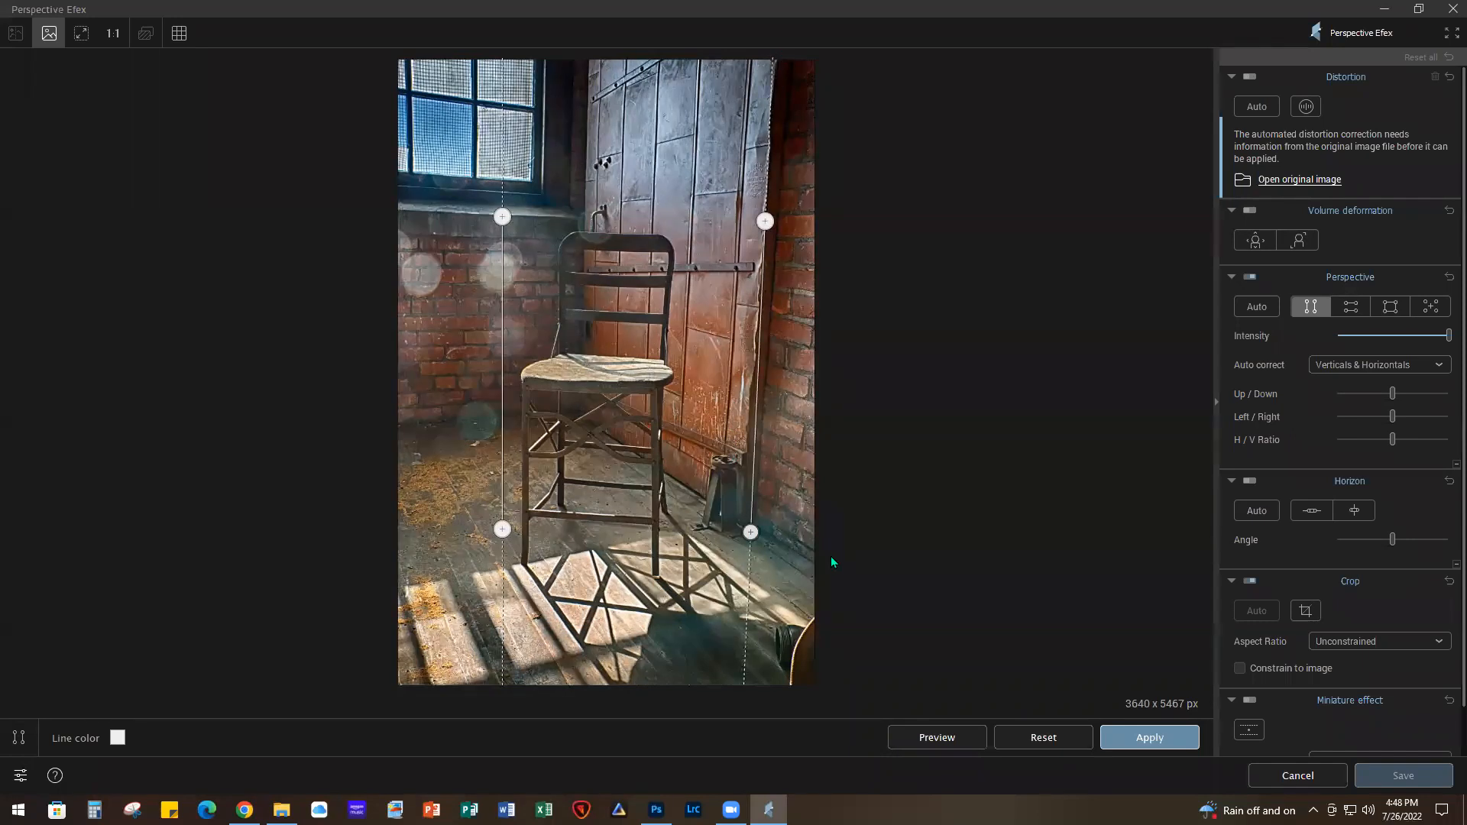
# Preview and apply the vertical perspective correction, and save it back to the Photoshop layer
pyautogui.click(932, 736)
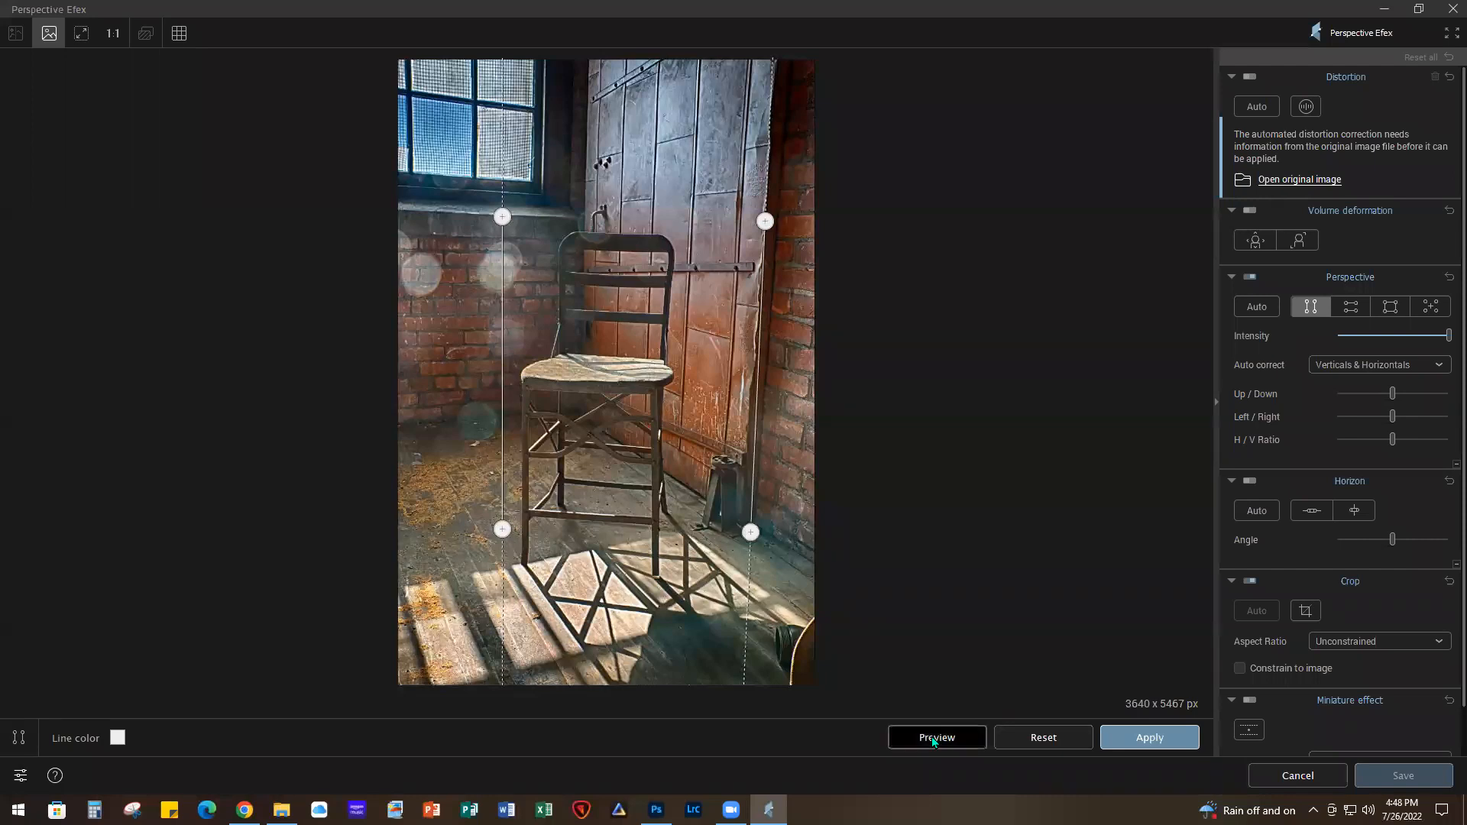
pyautogui.click(932, 737)
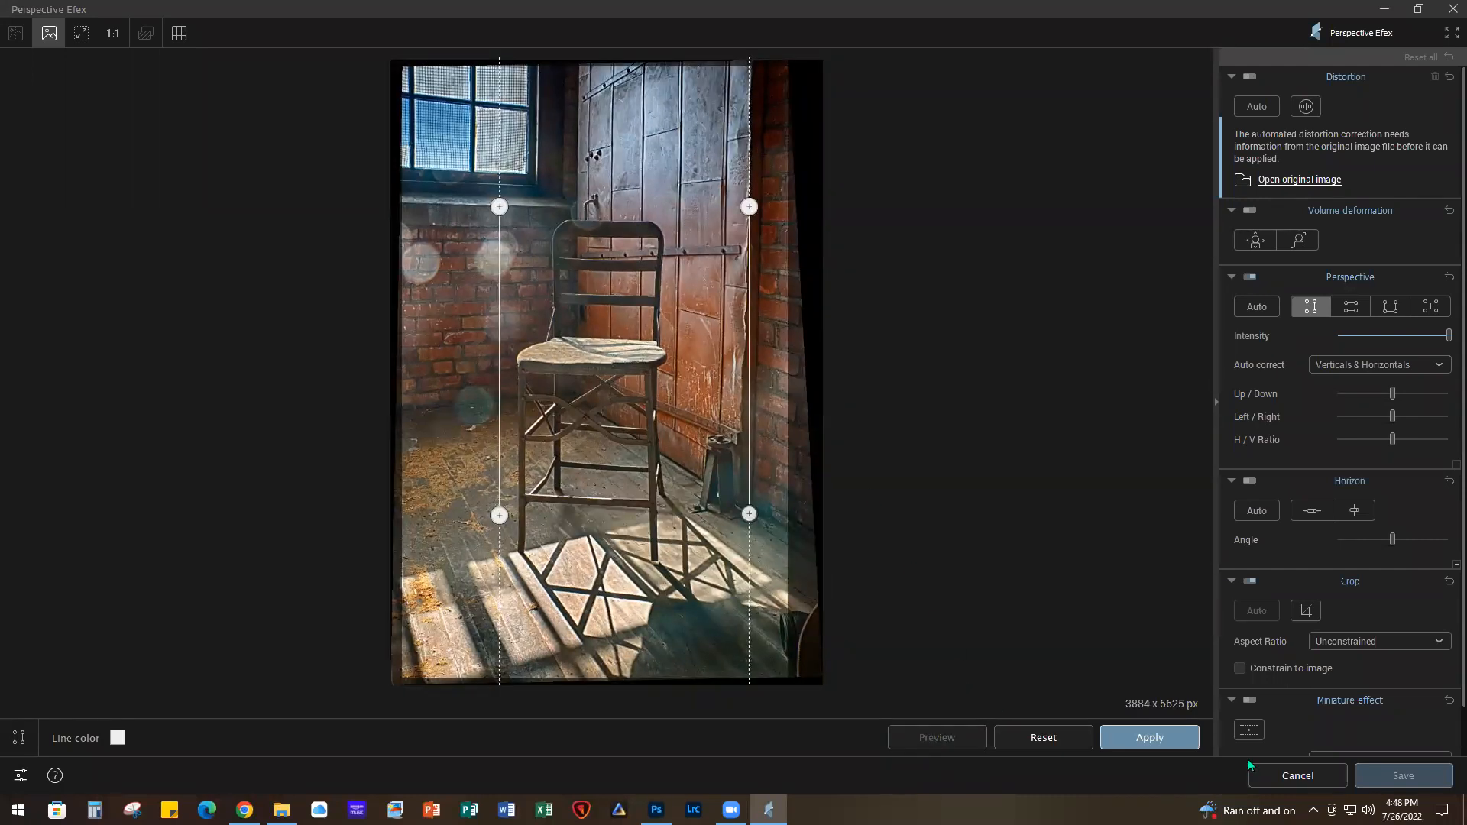
pyautogui.click(1173, 740)
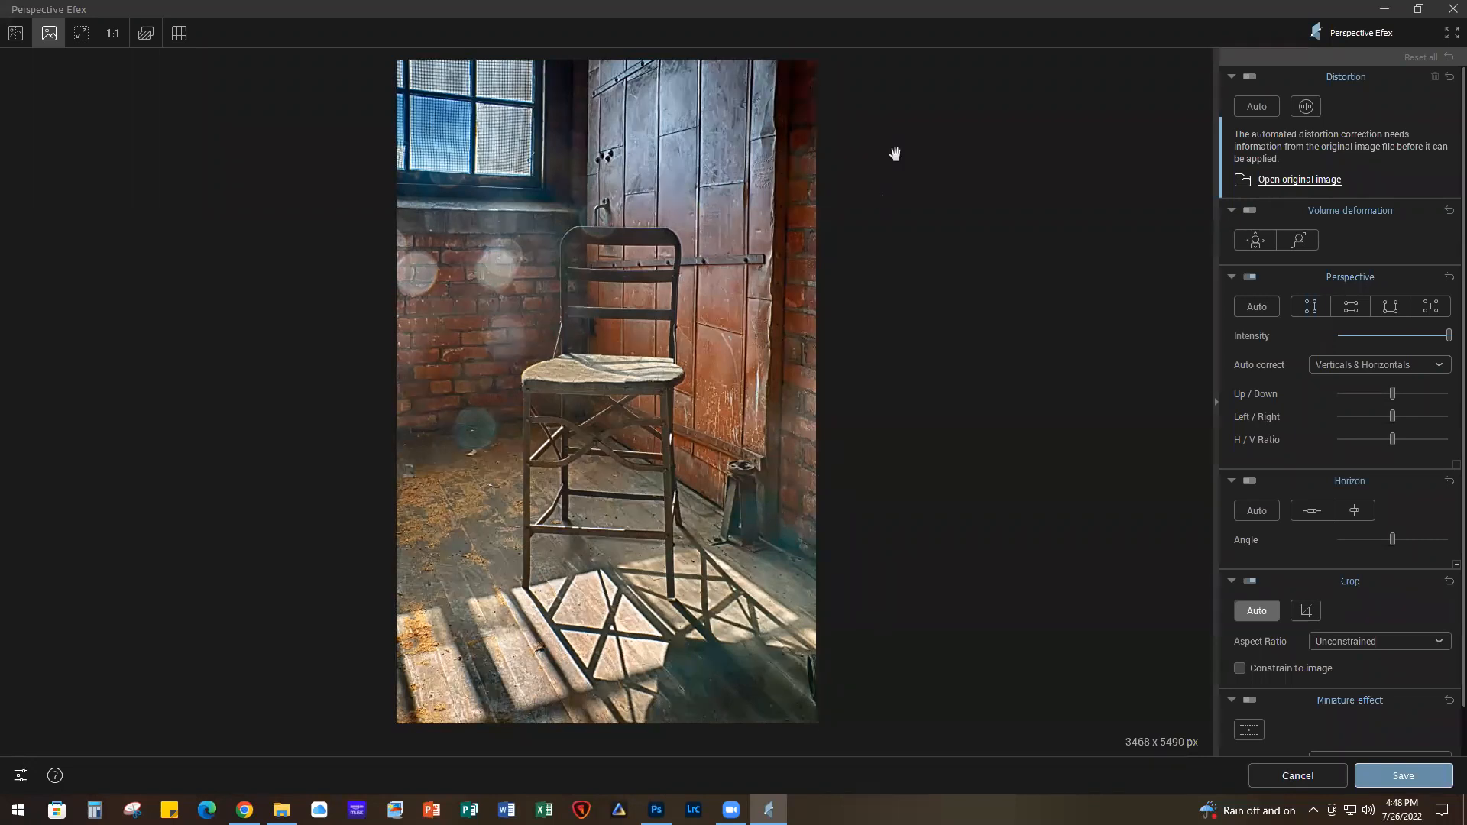
pyautogui.click(1404, 776)
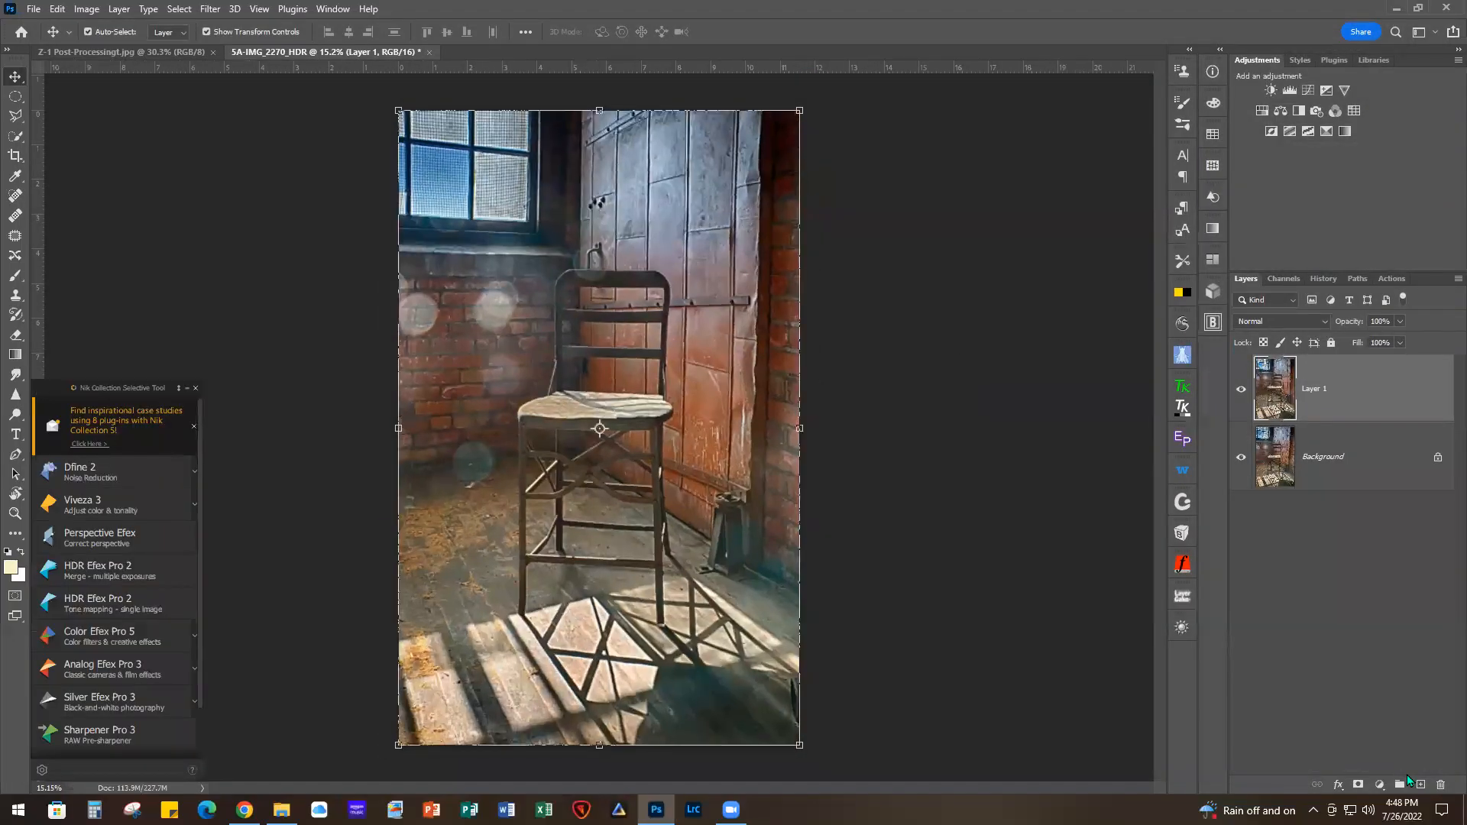
# Crop strips off the upper and lower edges of the chair photo, keeping its full width
pyautogui.scroll(-1, 1017, 538)
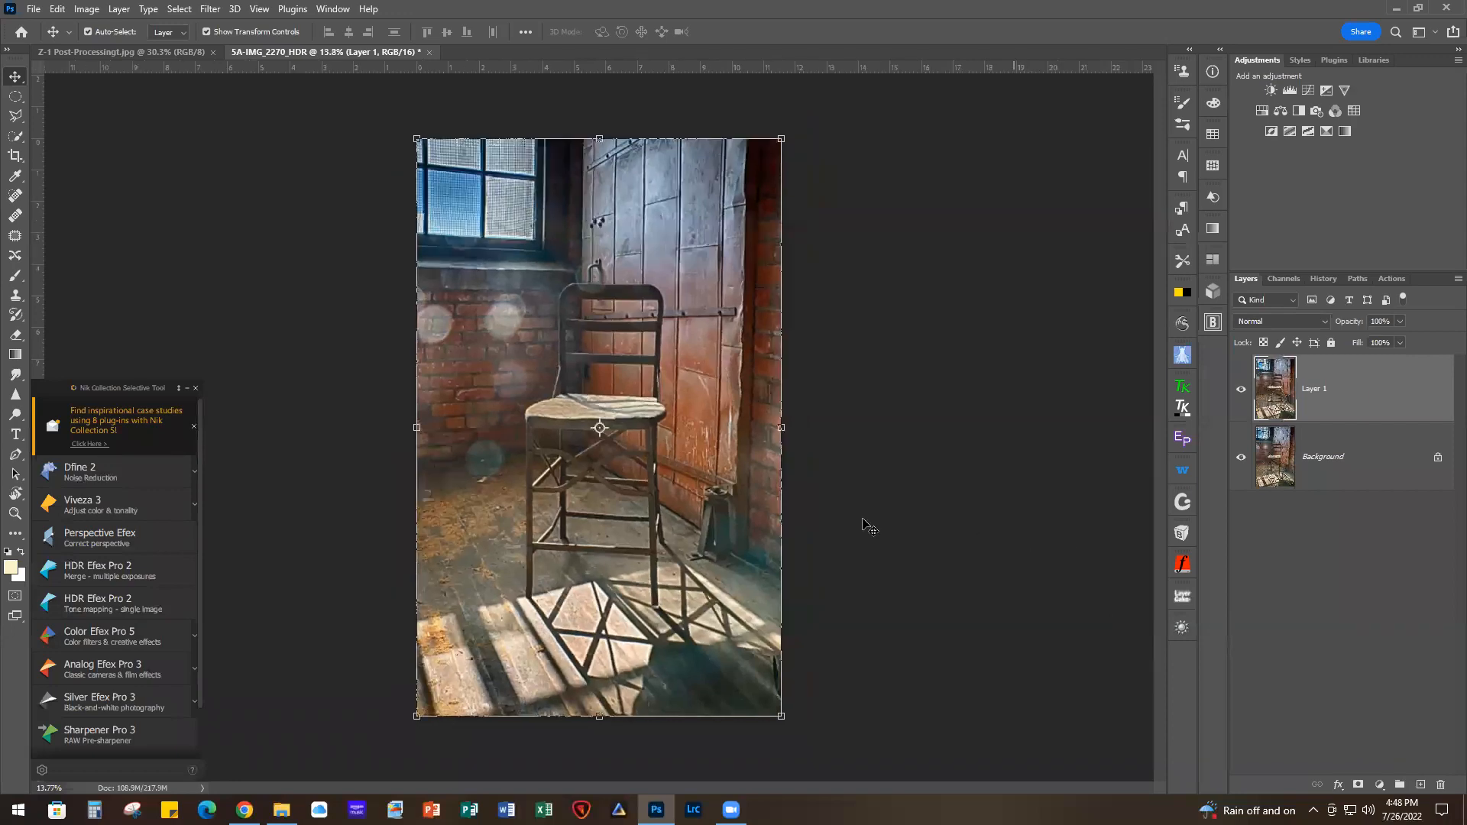
pyautogui.click(15, 156)
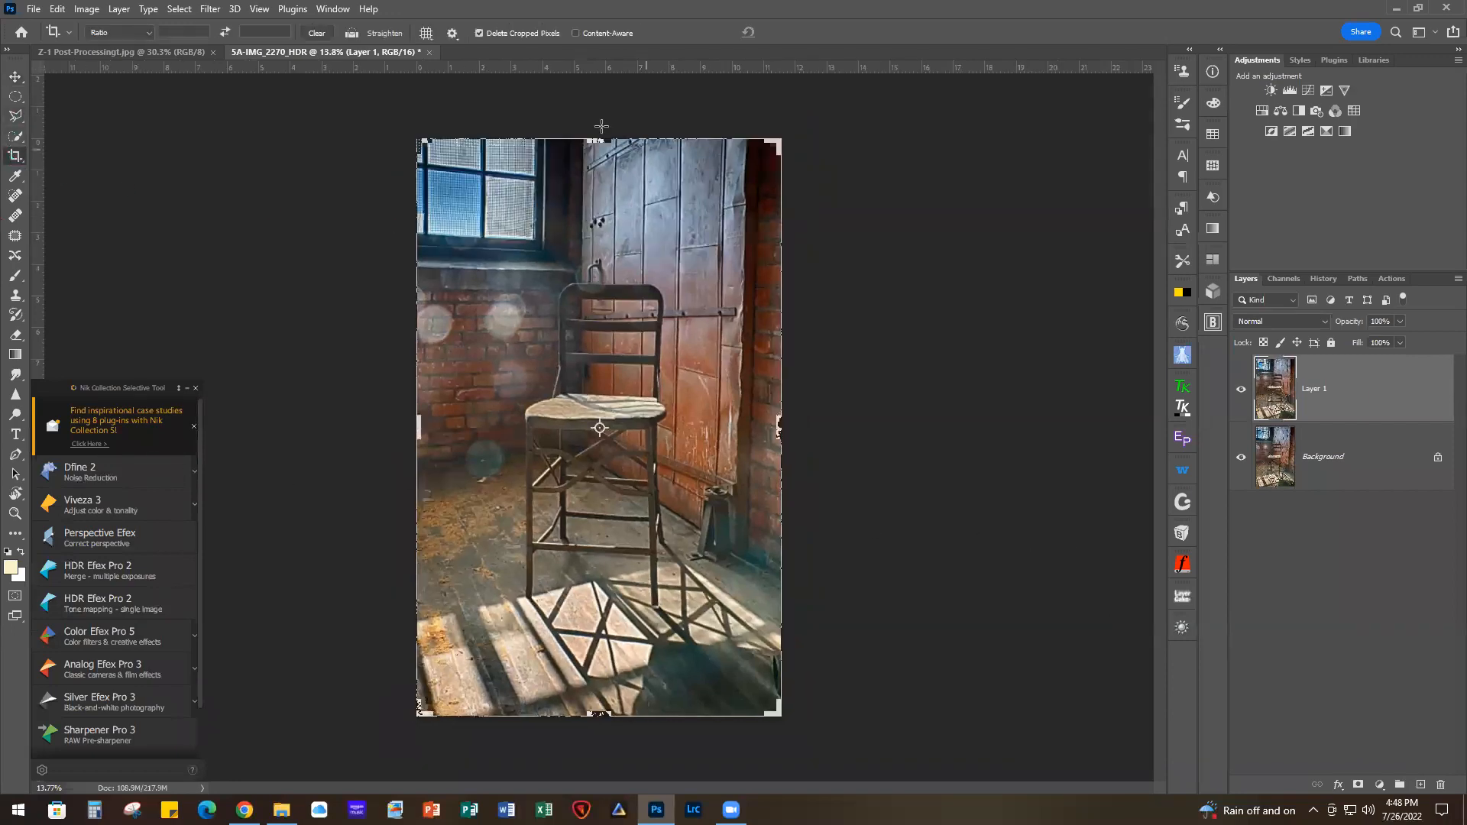
pyautogui.moveTo(597, 140); pyautogui.dragTo(600, 159)
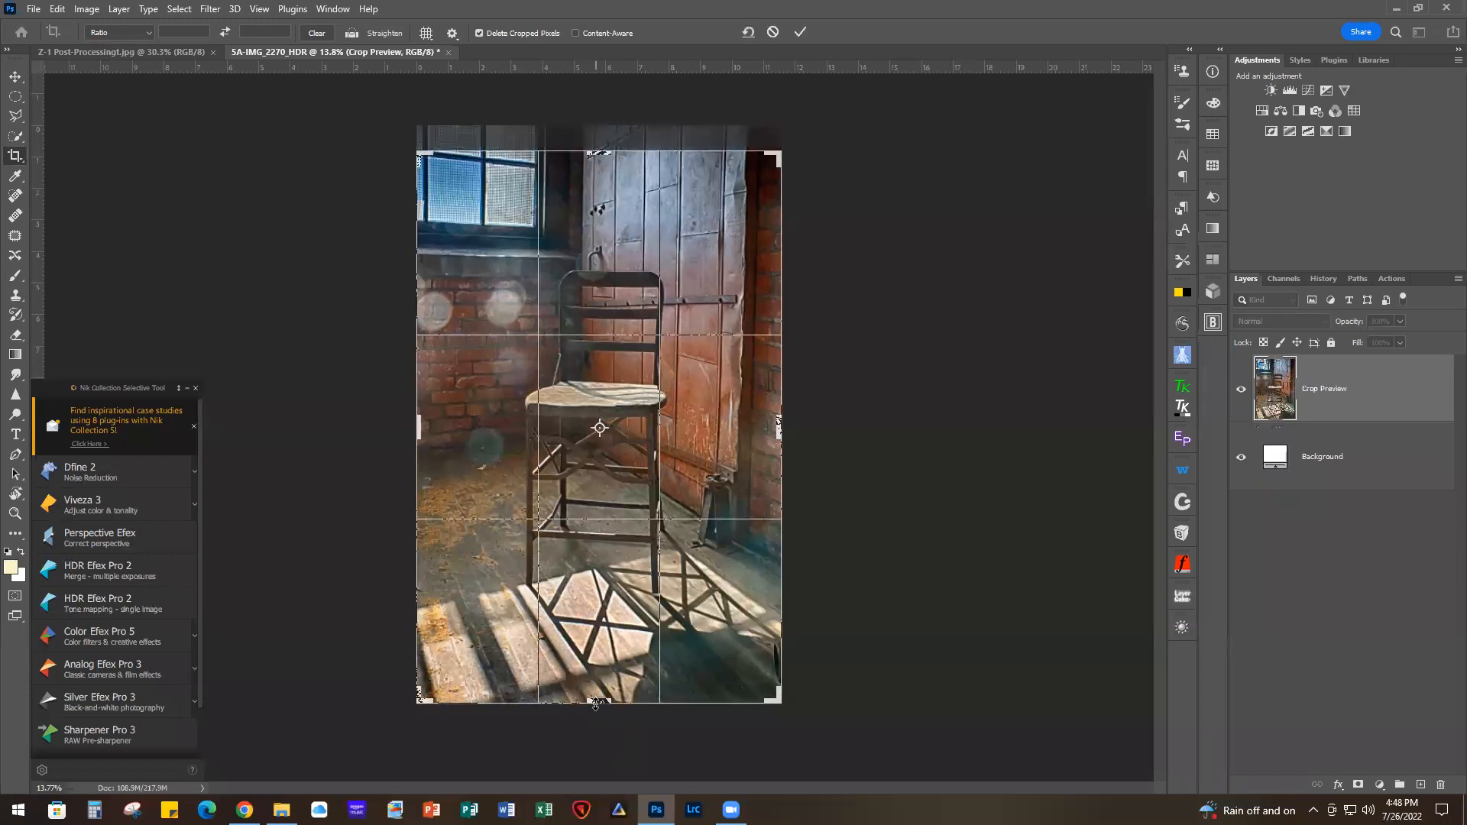
pyautogui.moveTo(596, 698); pyautogui.dragTo(595, 675)
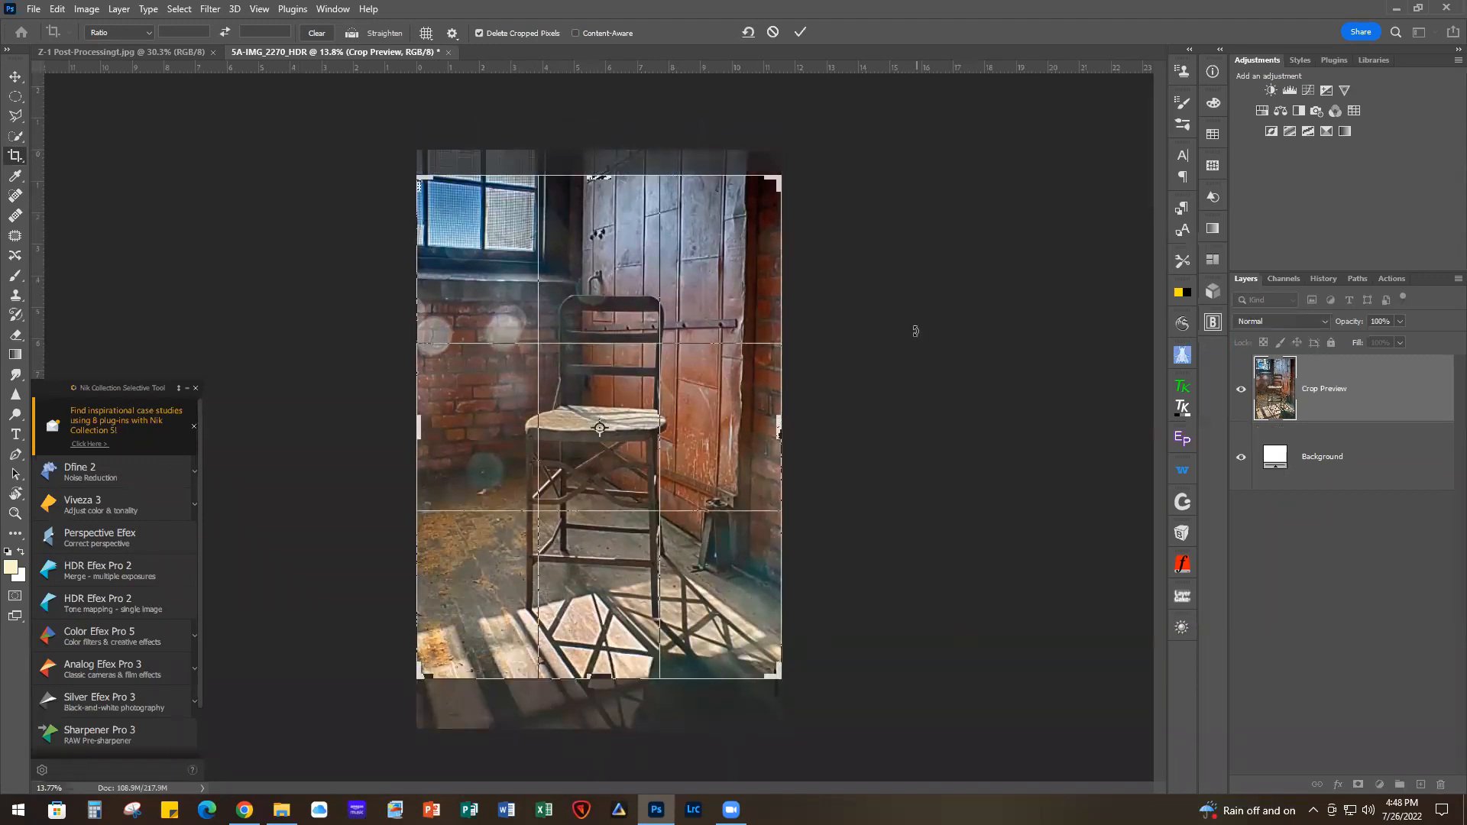
pyautogui.click(799, 32)
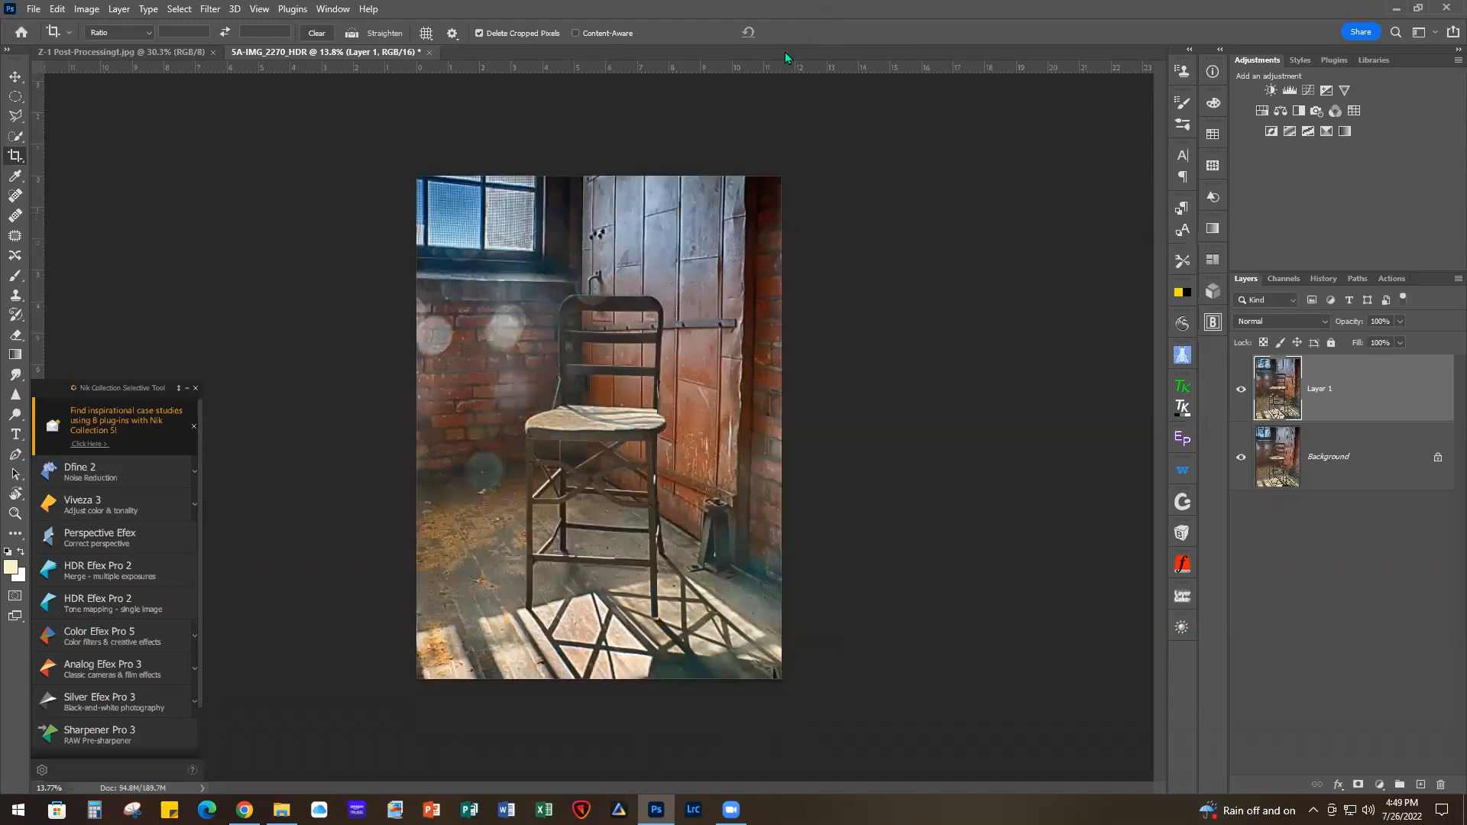
# Open the chair layer in Analog Efex Pro 3 and apply the Warm Faded preset from the En Vogue cameras
pyautogui.click(94, 671)
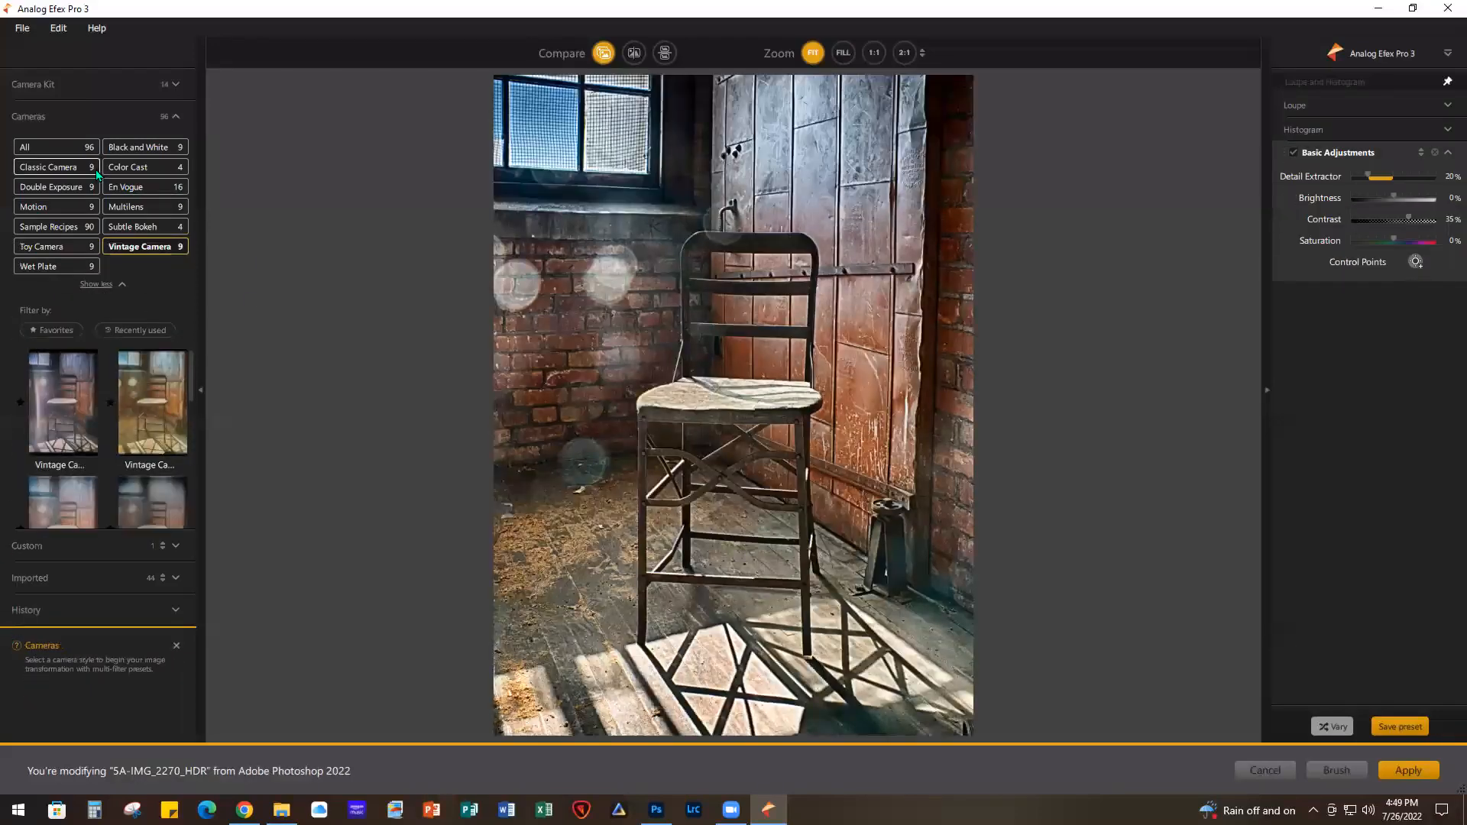
pyautogui.click(123, 190)
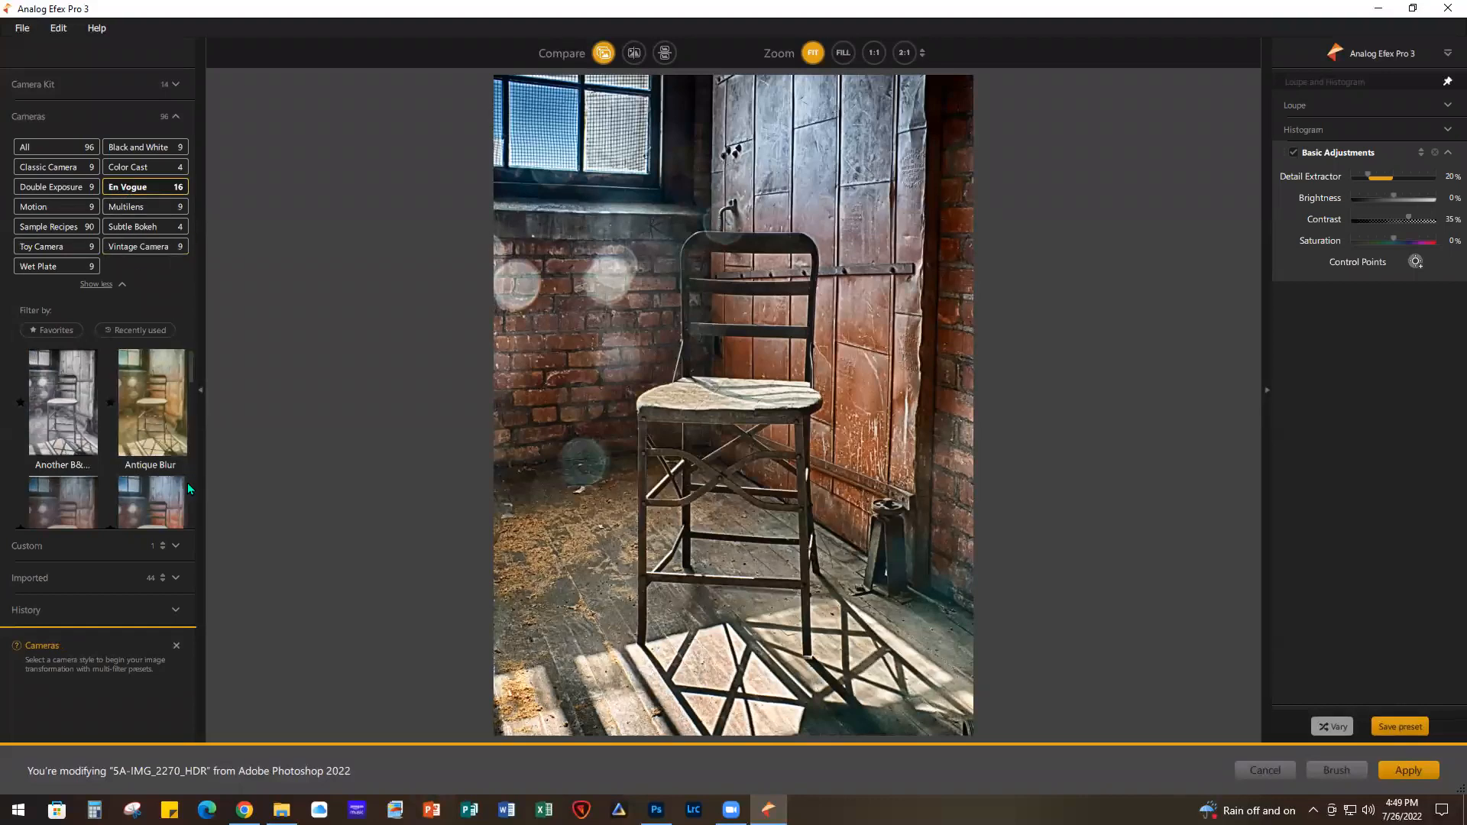
pyautogui.scroll(-3, 172, 494)
pyautogui.scroll(-2, 173, 494)
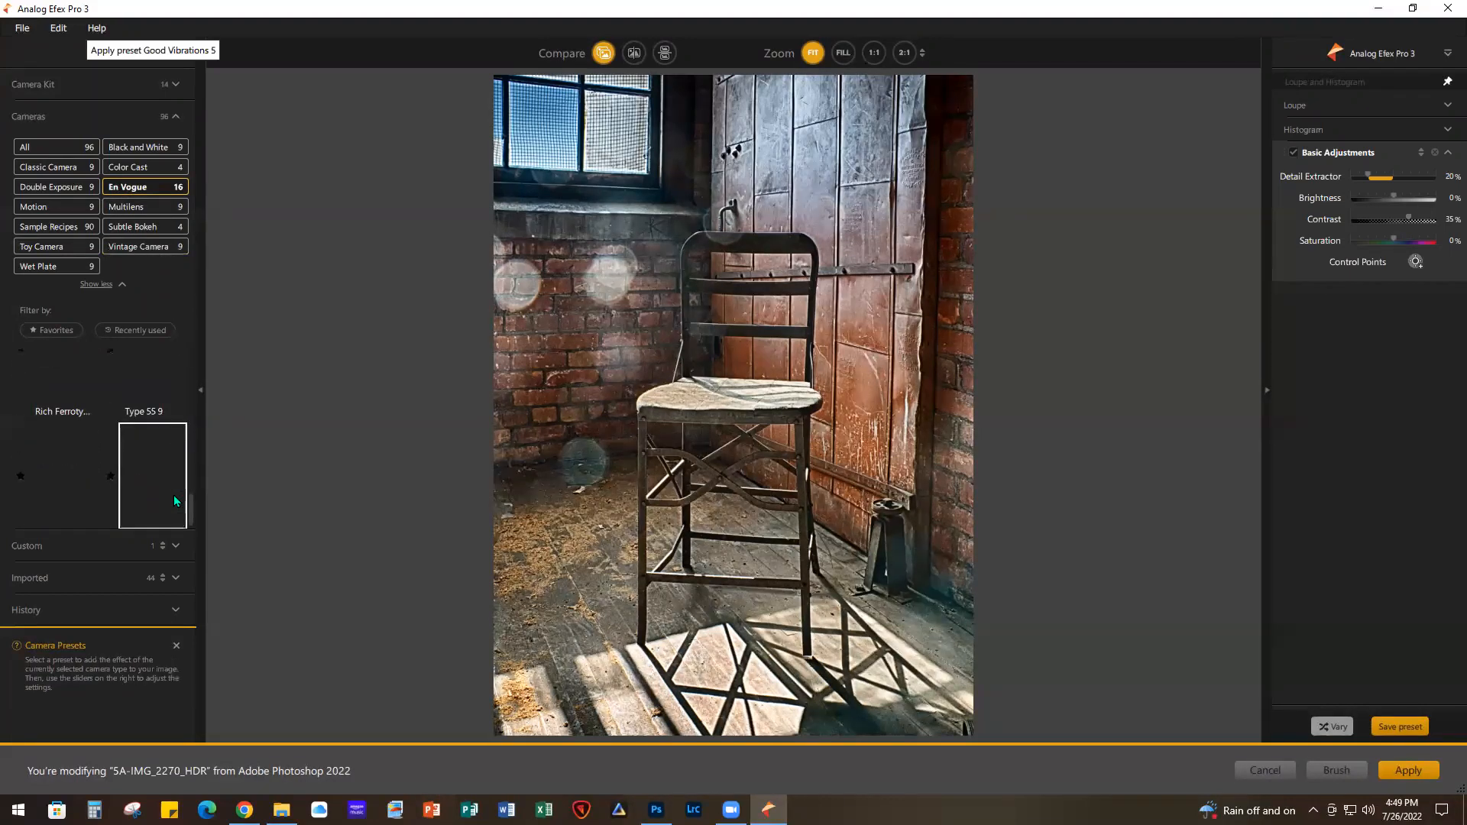
pyautogui.click(49, 466)
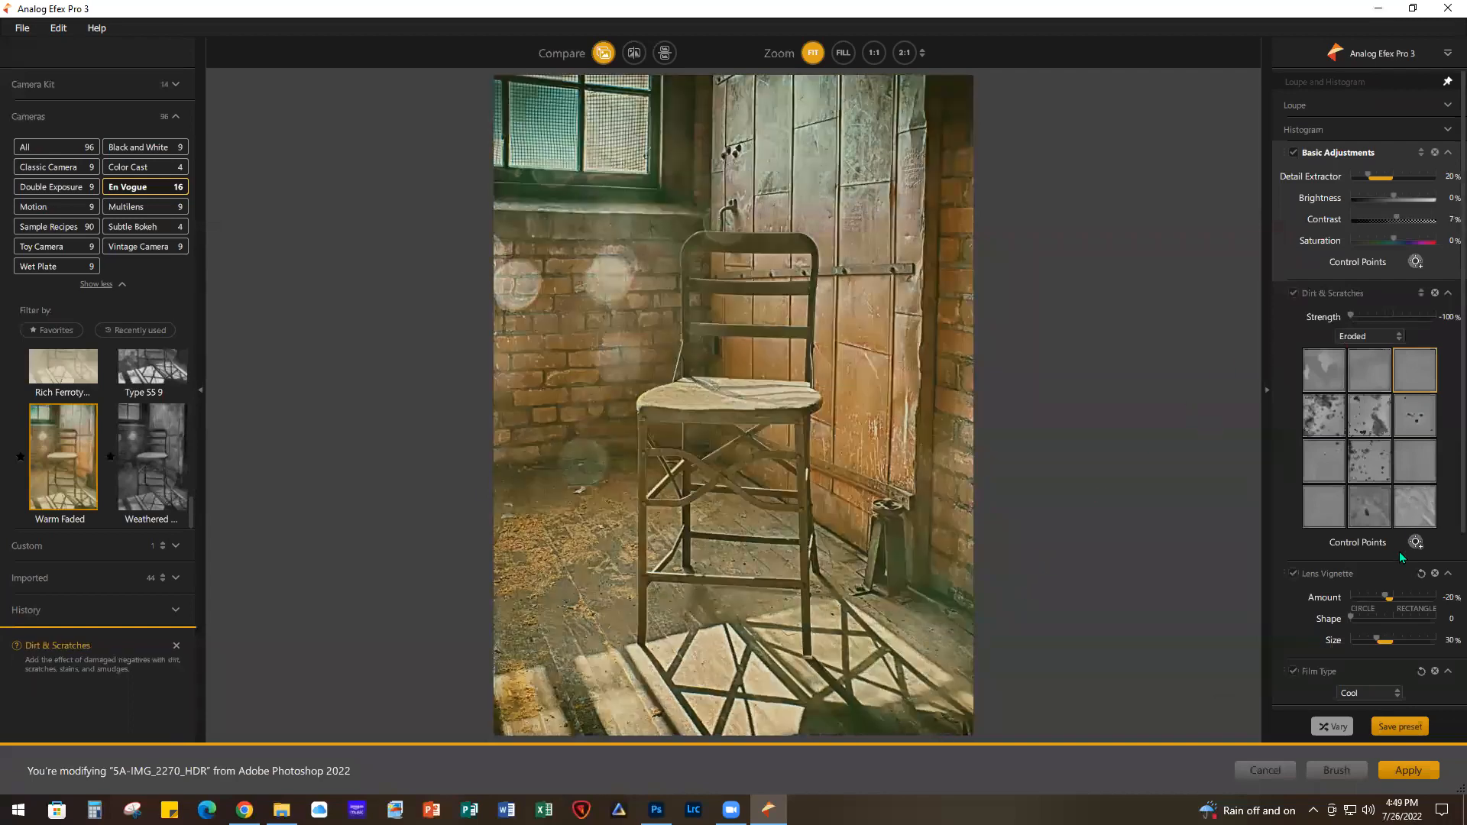
# Change the Film Type to the Warm category and choose the Akan 1 film
pyautogui.scroll(-3, 1400, 552)
pyautogui.click(1373, 459)
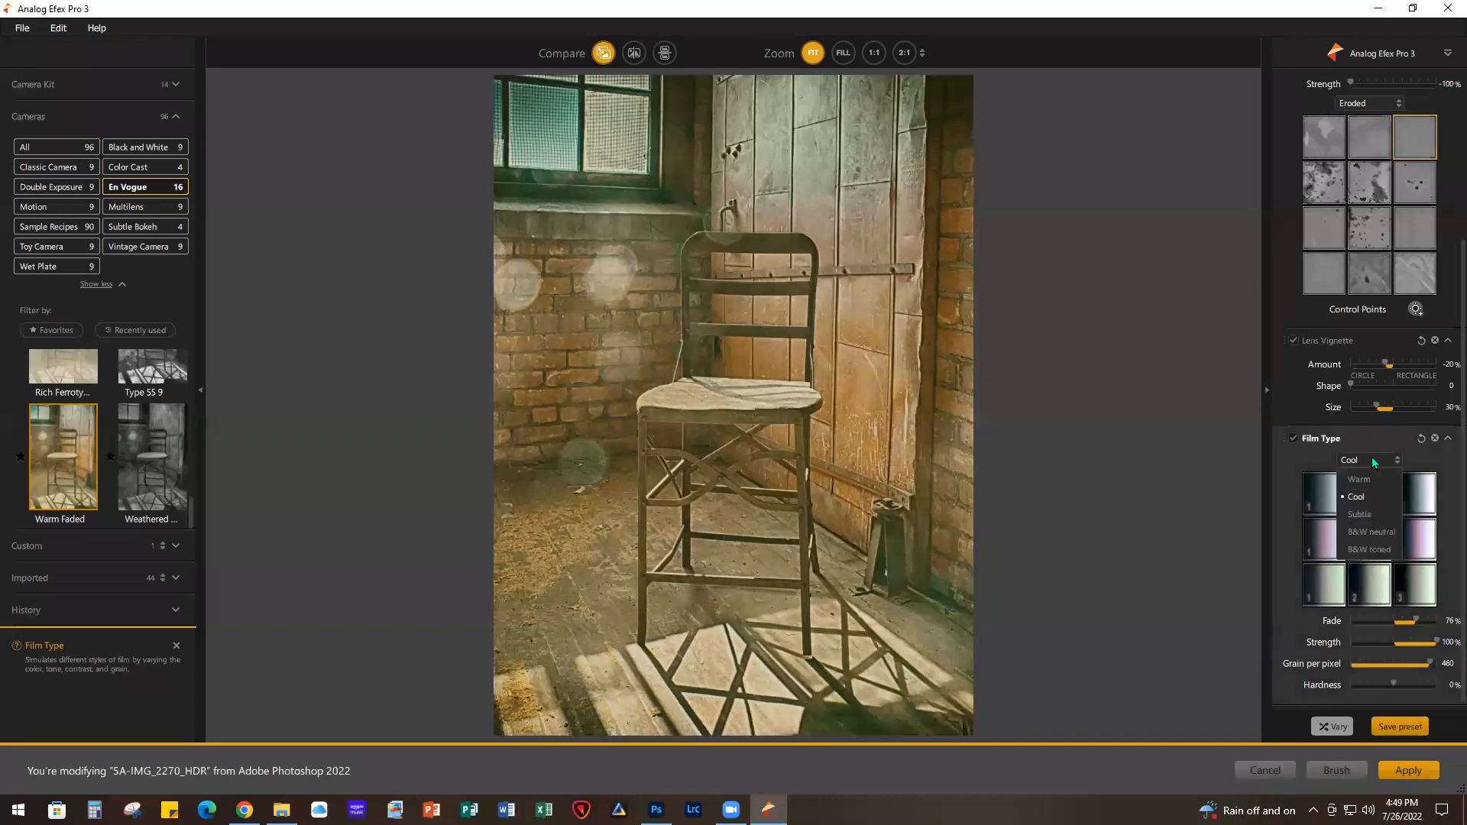
pyautogui.click(1366, 481)
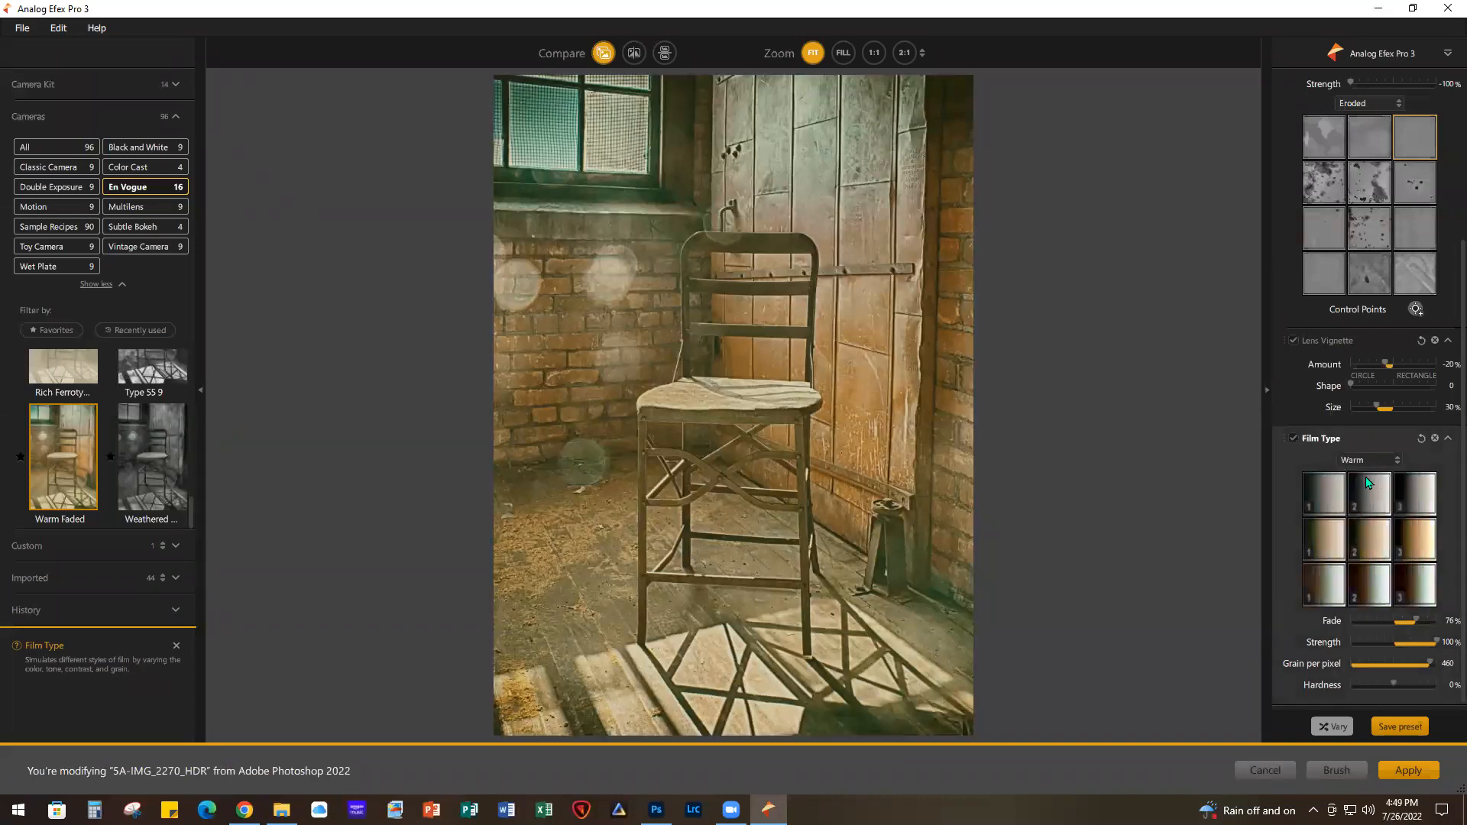
pyautogui.click(1332, 502)
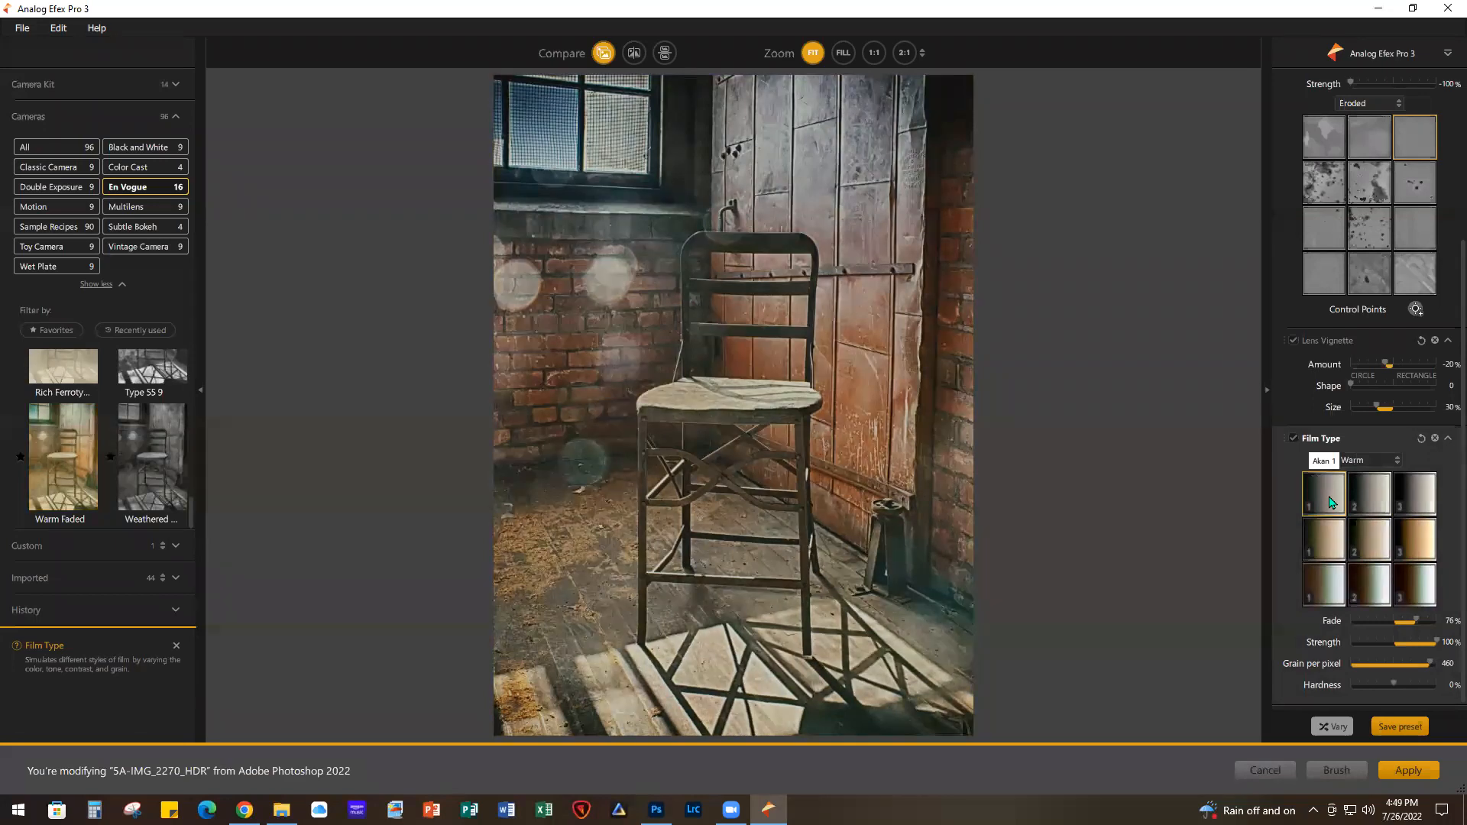
# Choose the first Eroded texture in the second row for Dirt & Scratches and apply the Analog Efex result
pyautogui.scroll(3, 1329, 502)
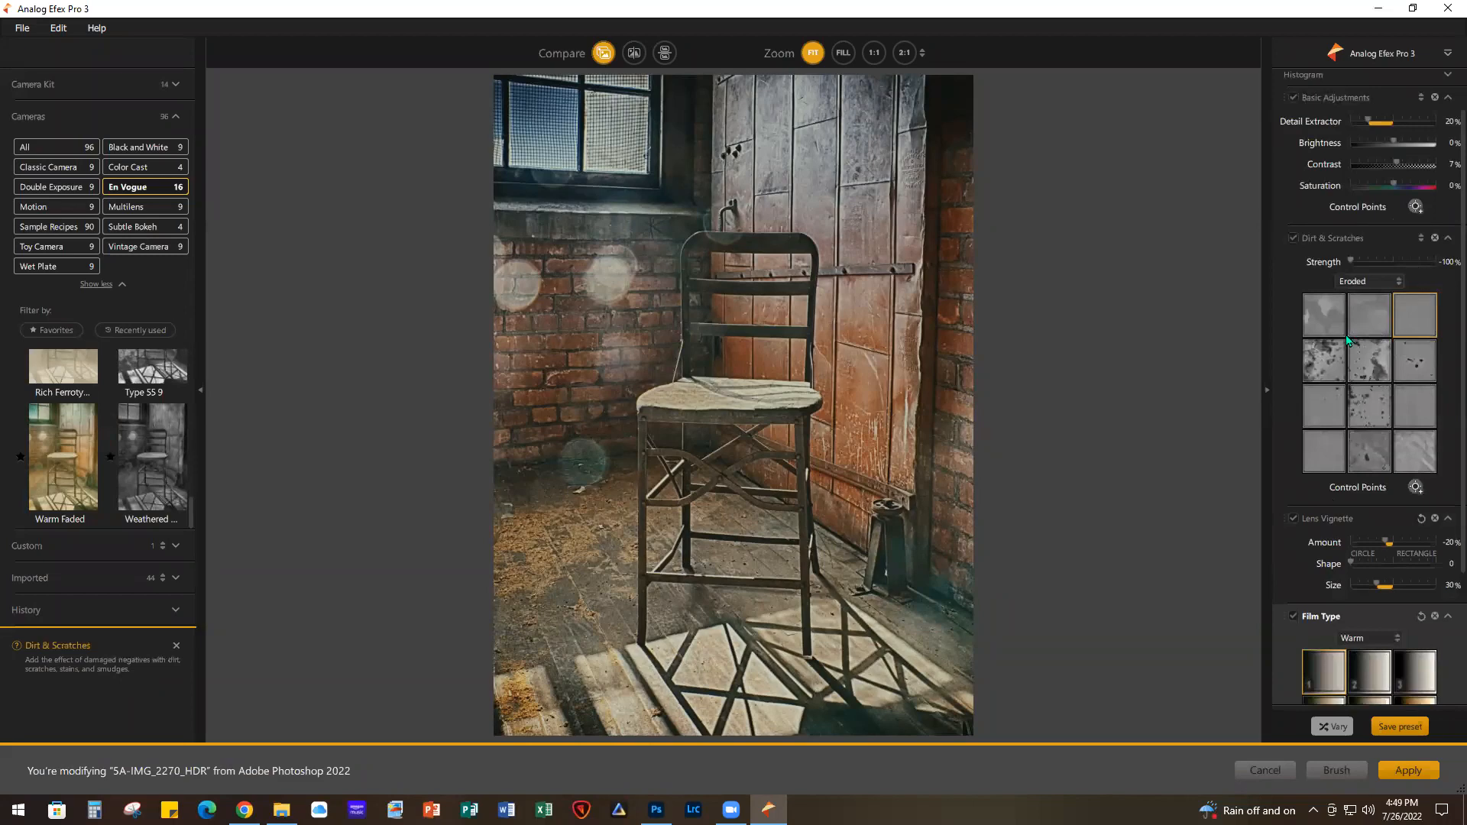
pyautogui.click(1318, 370)
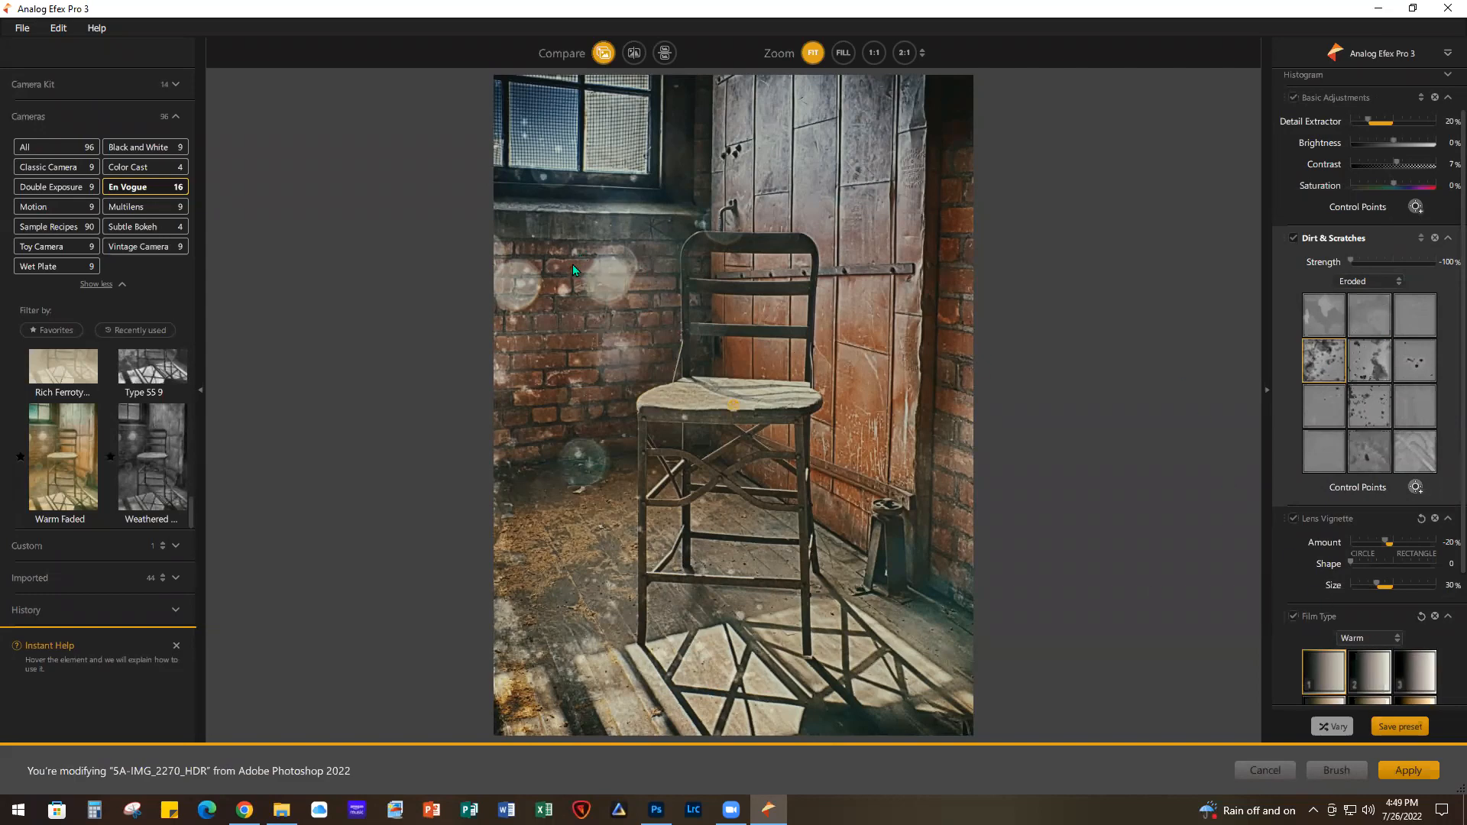
pyautogui.click(1407, 772)
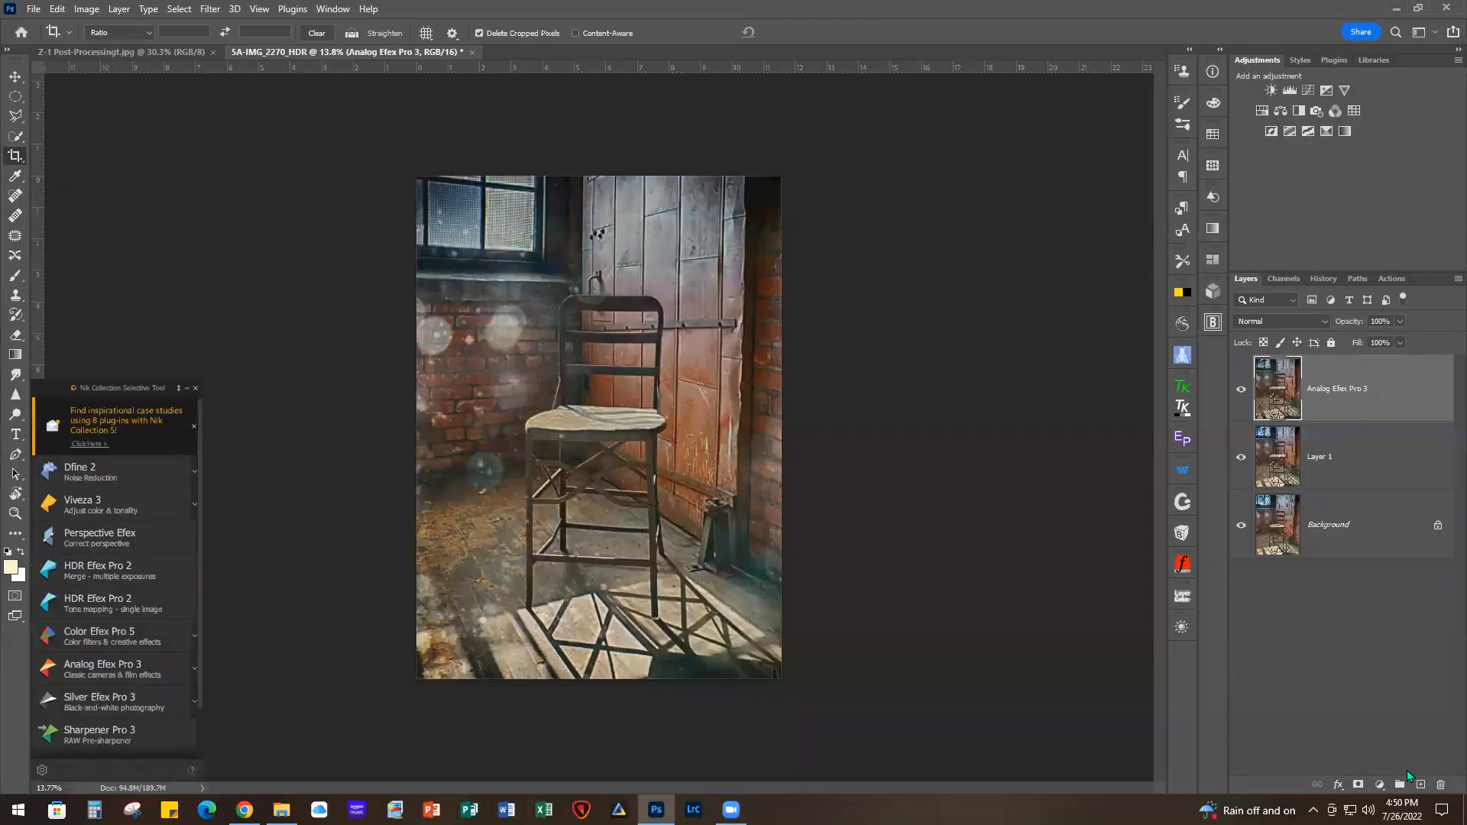
pyautogui.hotkey('ctrl', '+')
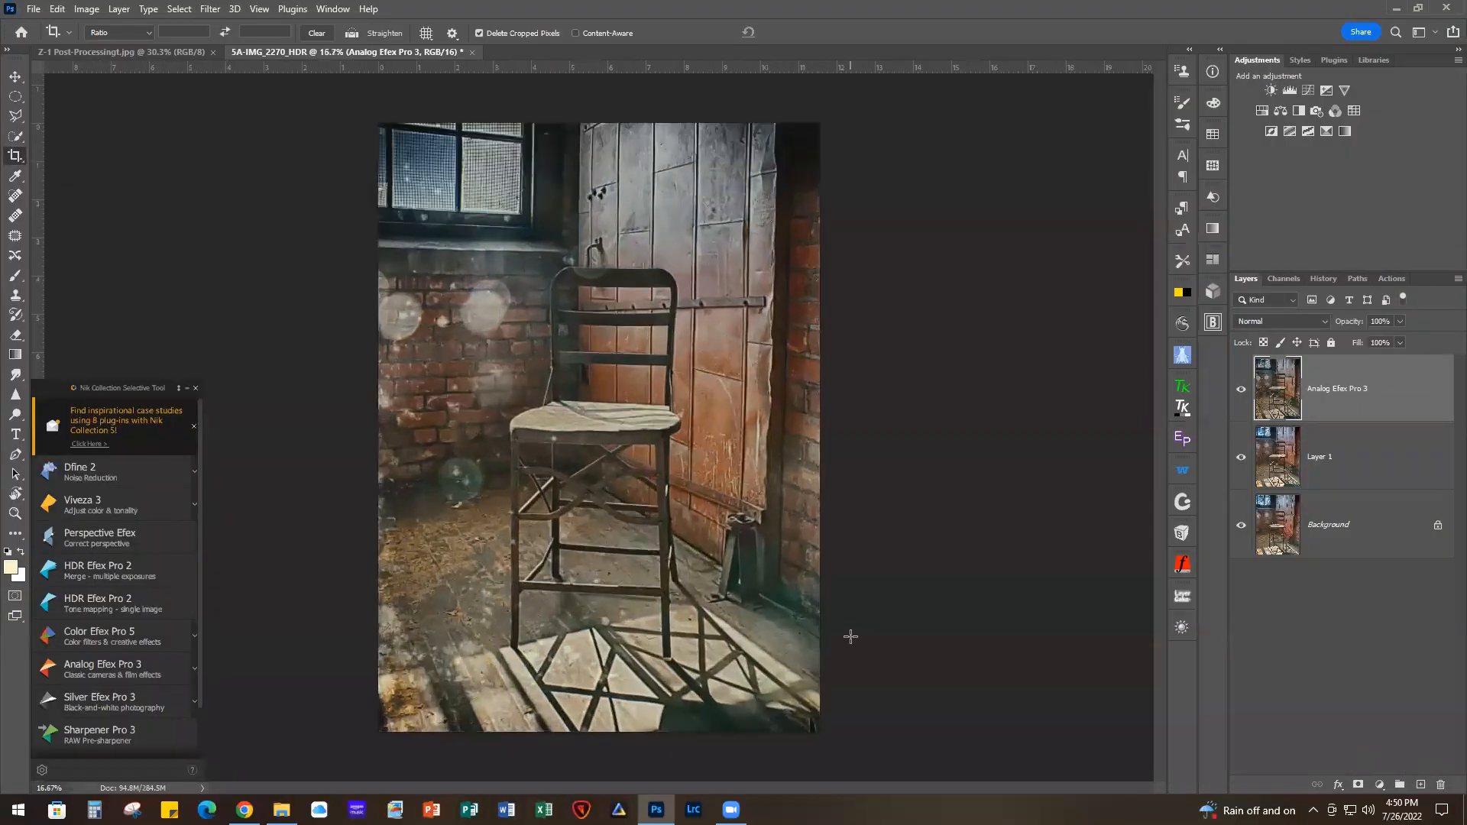
# Open the chair photo in Color Efex Pro 5 and apply the Bi-Color User Defined filter
pyautogui.click(100, 635)
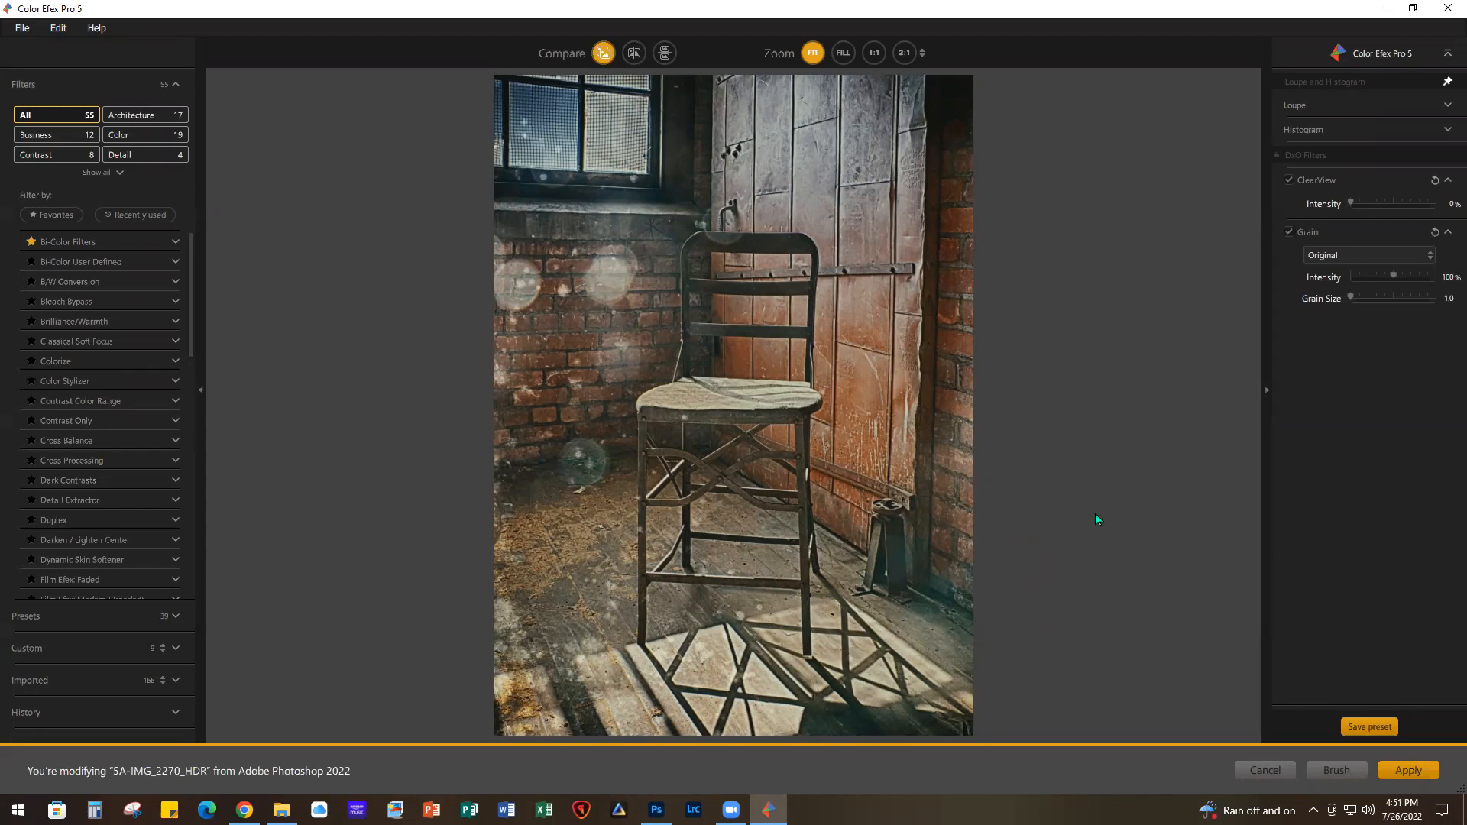
pyautogui.click(81, 261)
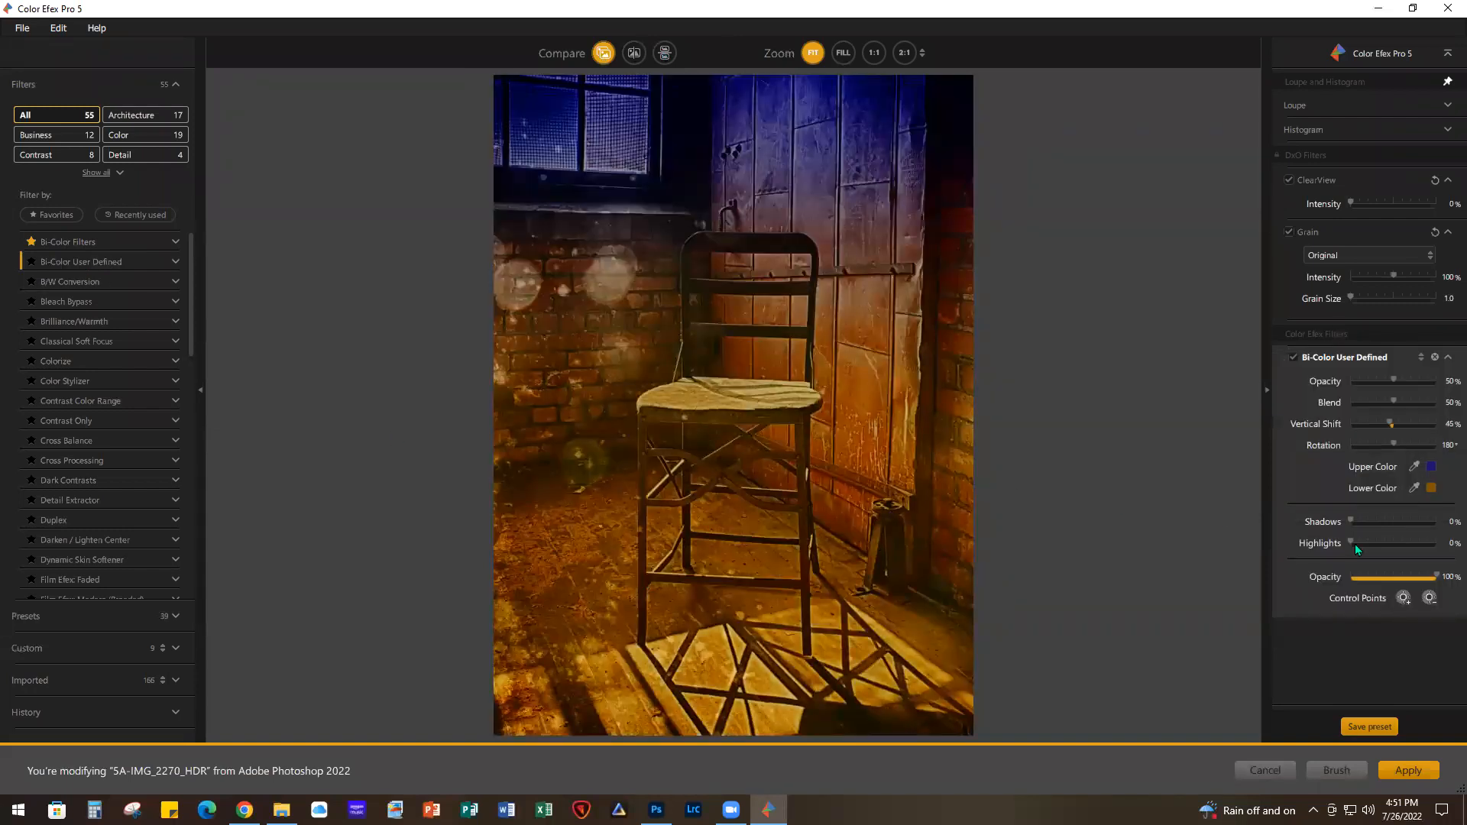
# Examine the hex codes of the Upper Color and Lower Color swatches in the Bi-Color User Defined filter
pyautogui.click(1433, 466)
pyautogui.click(599, 579)
pyautogui.moveTo(599, 579); pyautogui.dragTo(560, 578)
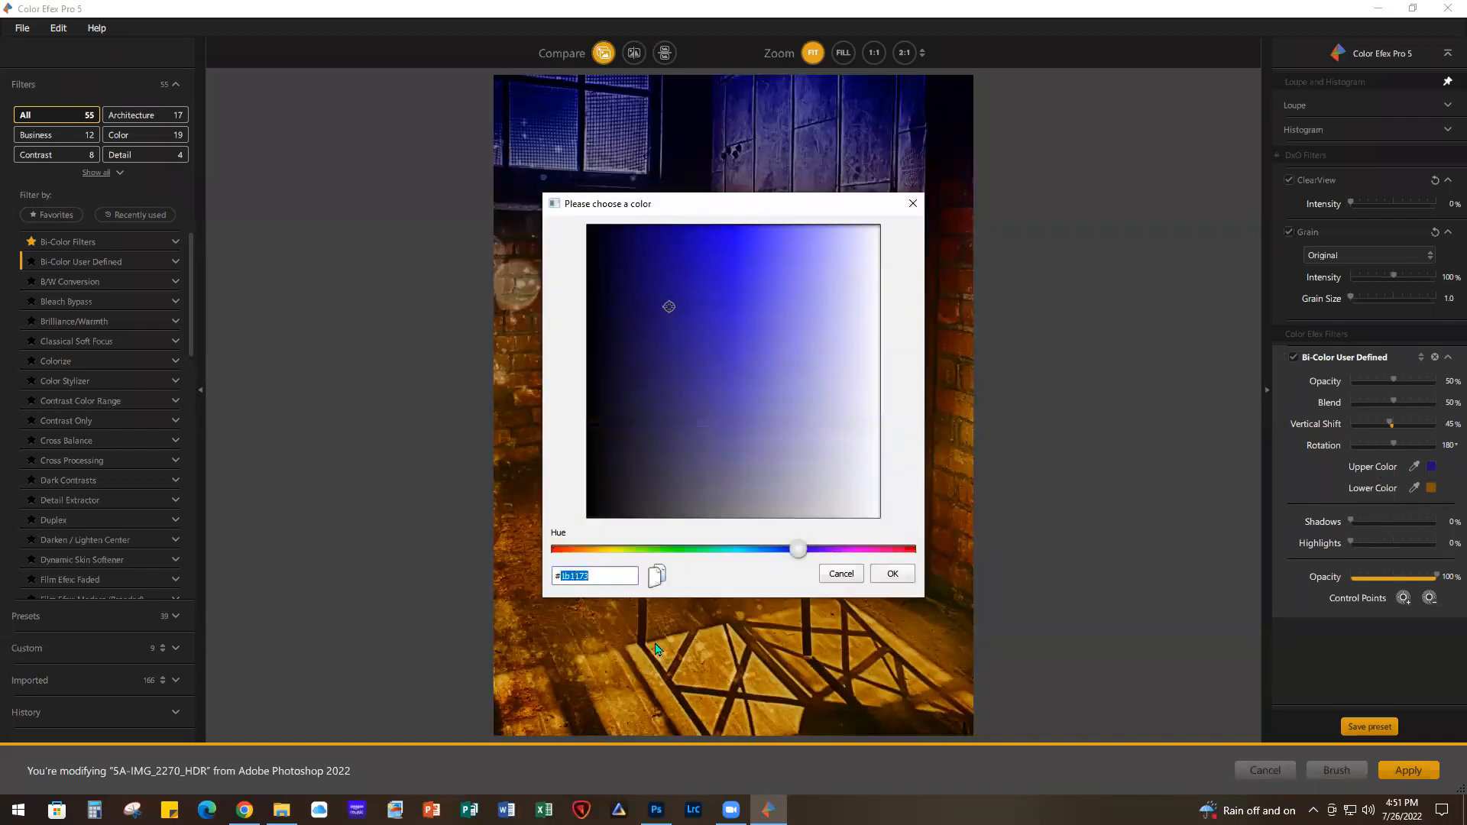
pyautogui.write('4253ba')
pyautogui.click(890, 577)
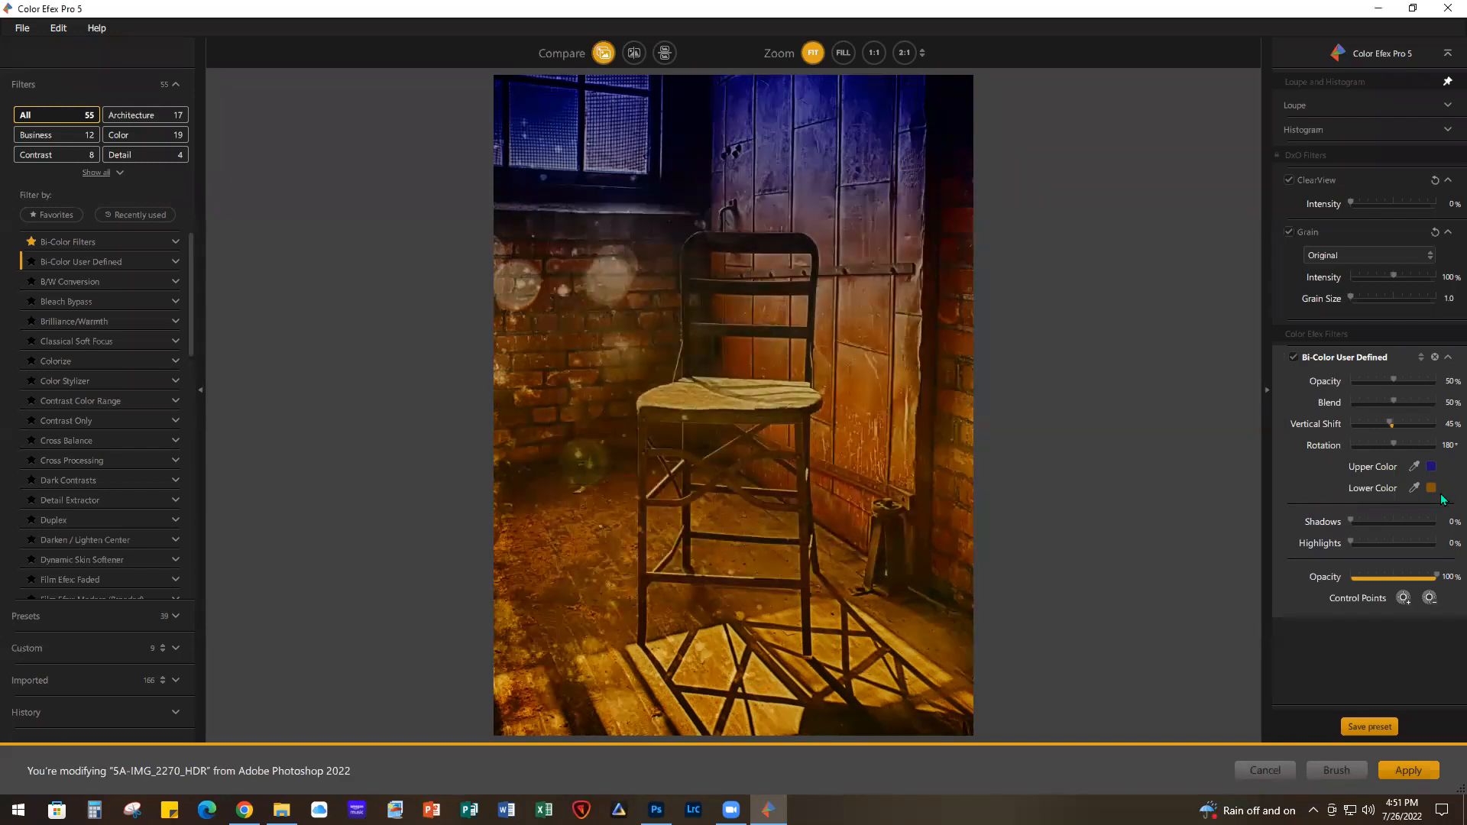
pyautogui.click(1432, 488)
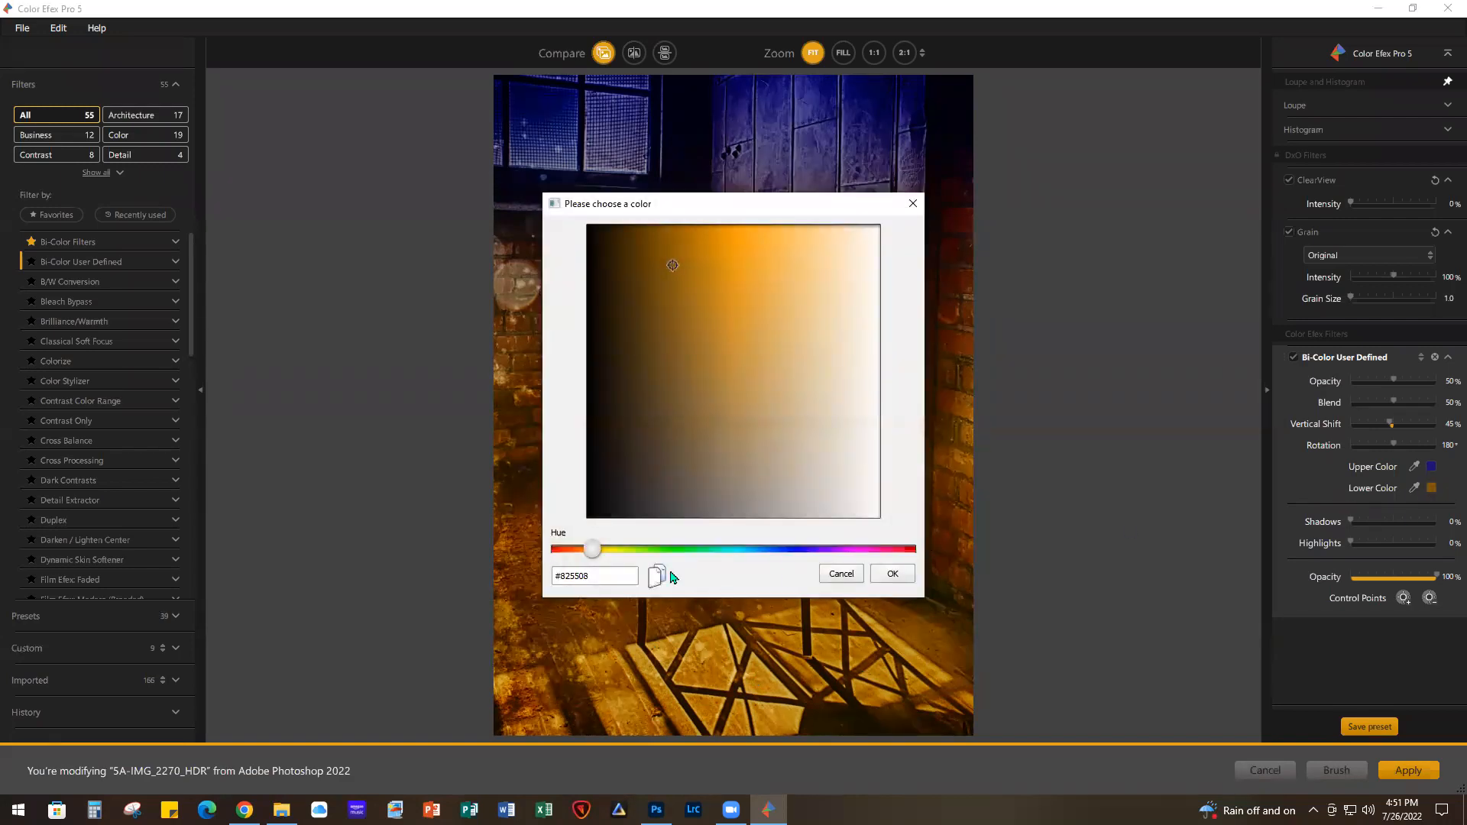
pyautogui.moveTo(565, 576); pyautogui.dragTo(644, 585)
pyautogui.write('a0afdb')
pyautogui.click(892, 575)
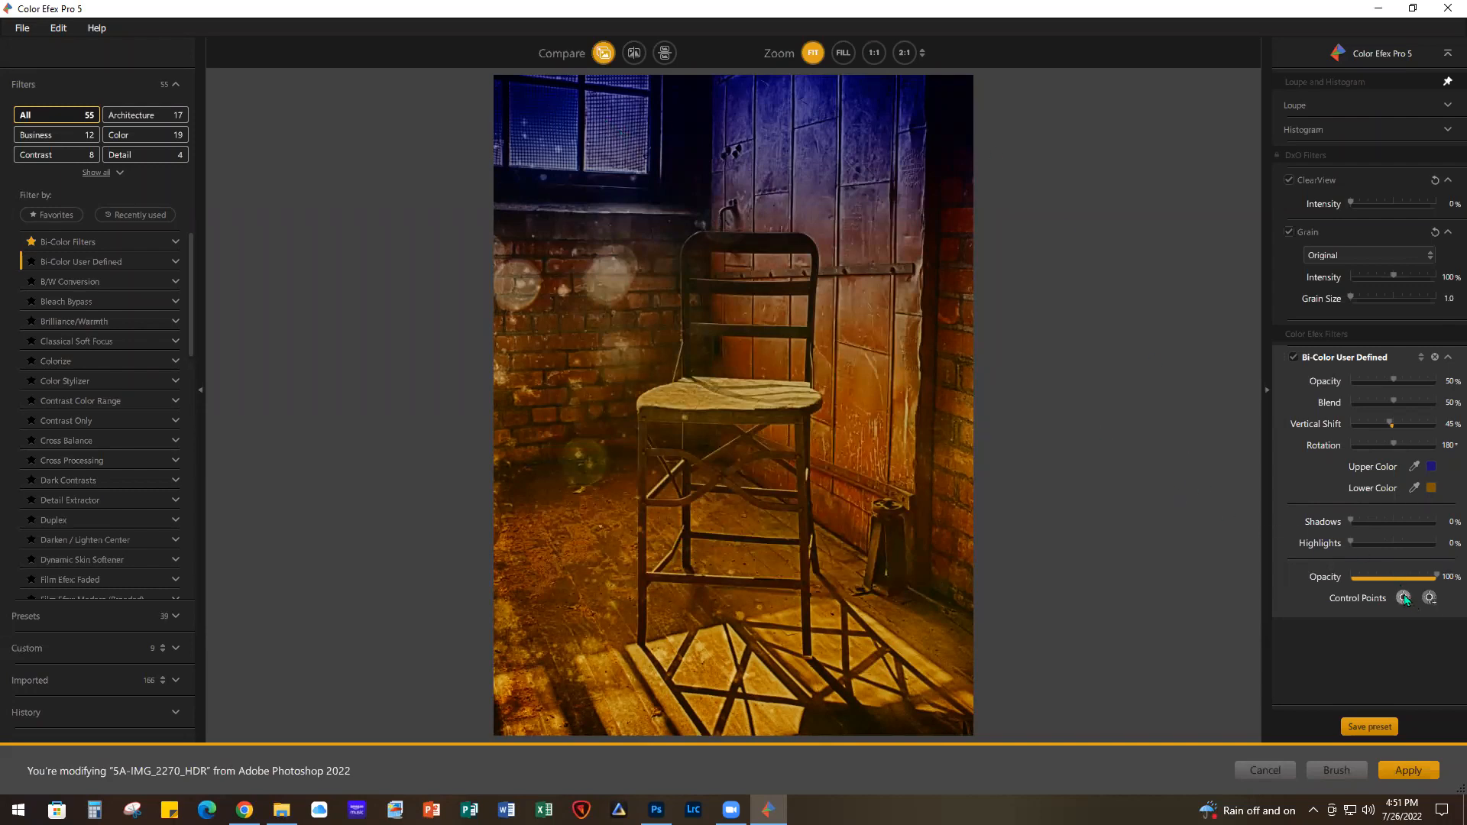
# Limit the bi-color effect to a control point on the right-hand window pane and set the point's Opacity to 55%
pyautogui.click(616, 126)
pyautogui.moveTo(648, 202); pyautogui.dragTo(629, 173)
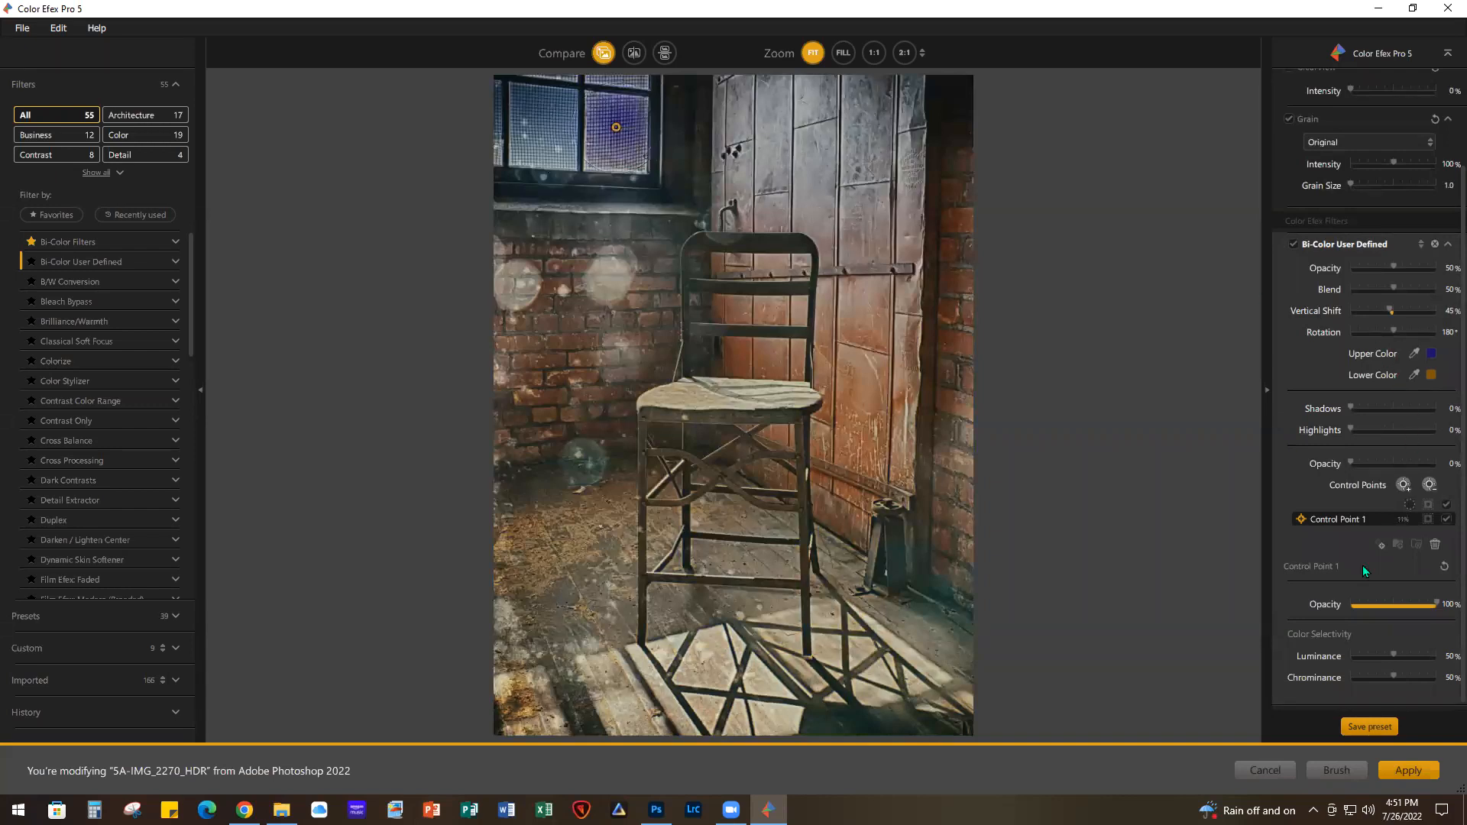
pyautogui.moveTo(1439, 604); pyautogui.dragTo(1401, 604)
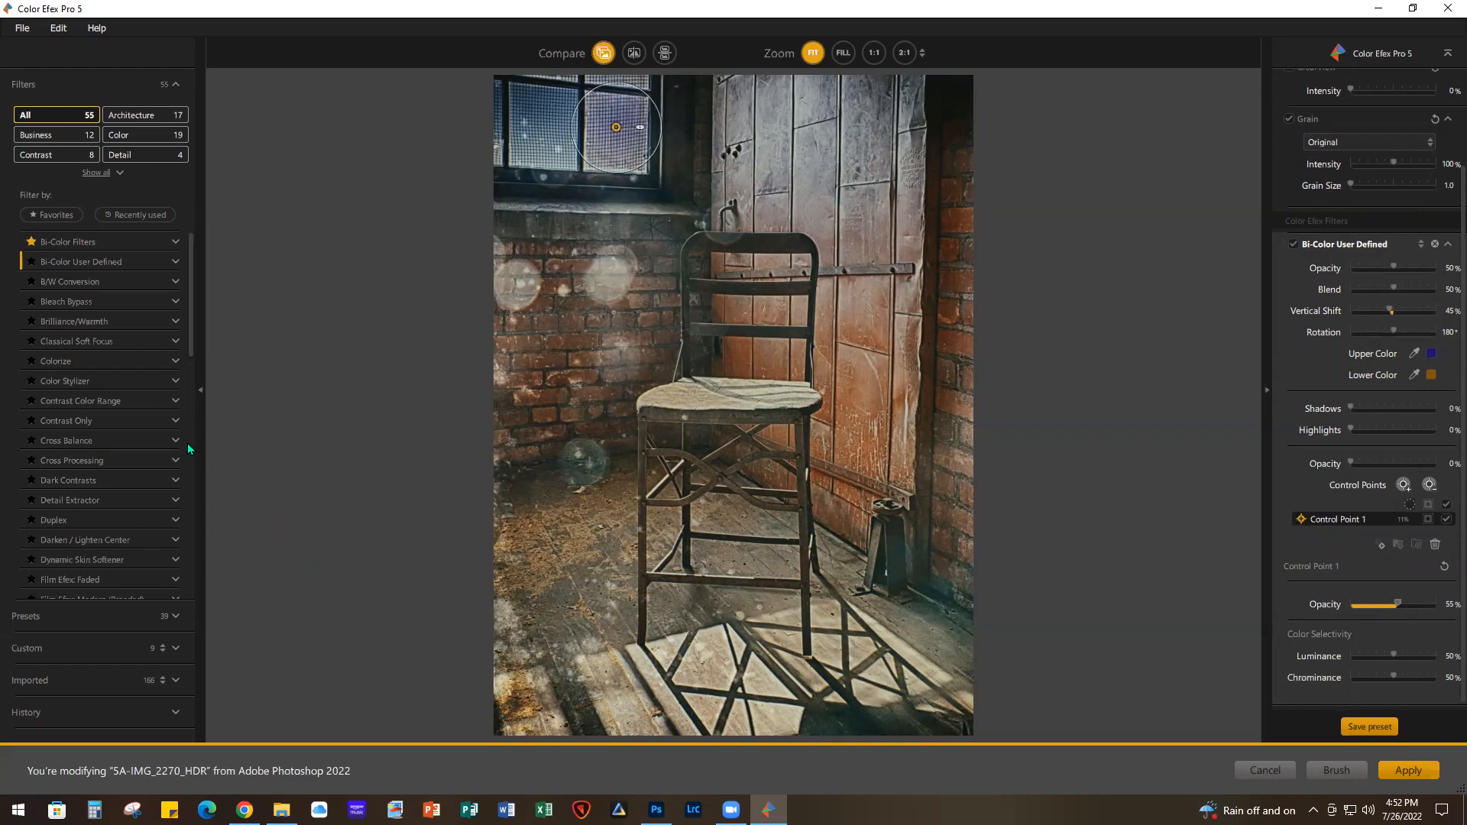
# Add the Film Efex: Vintage filter to the chair photo with Film Type 16 and 76% Opacity
pyautogui.scroll(-2, 108, 447)
pyautogui.scroll(-3, 104, 451)
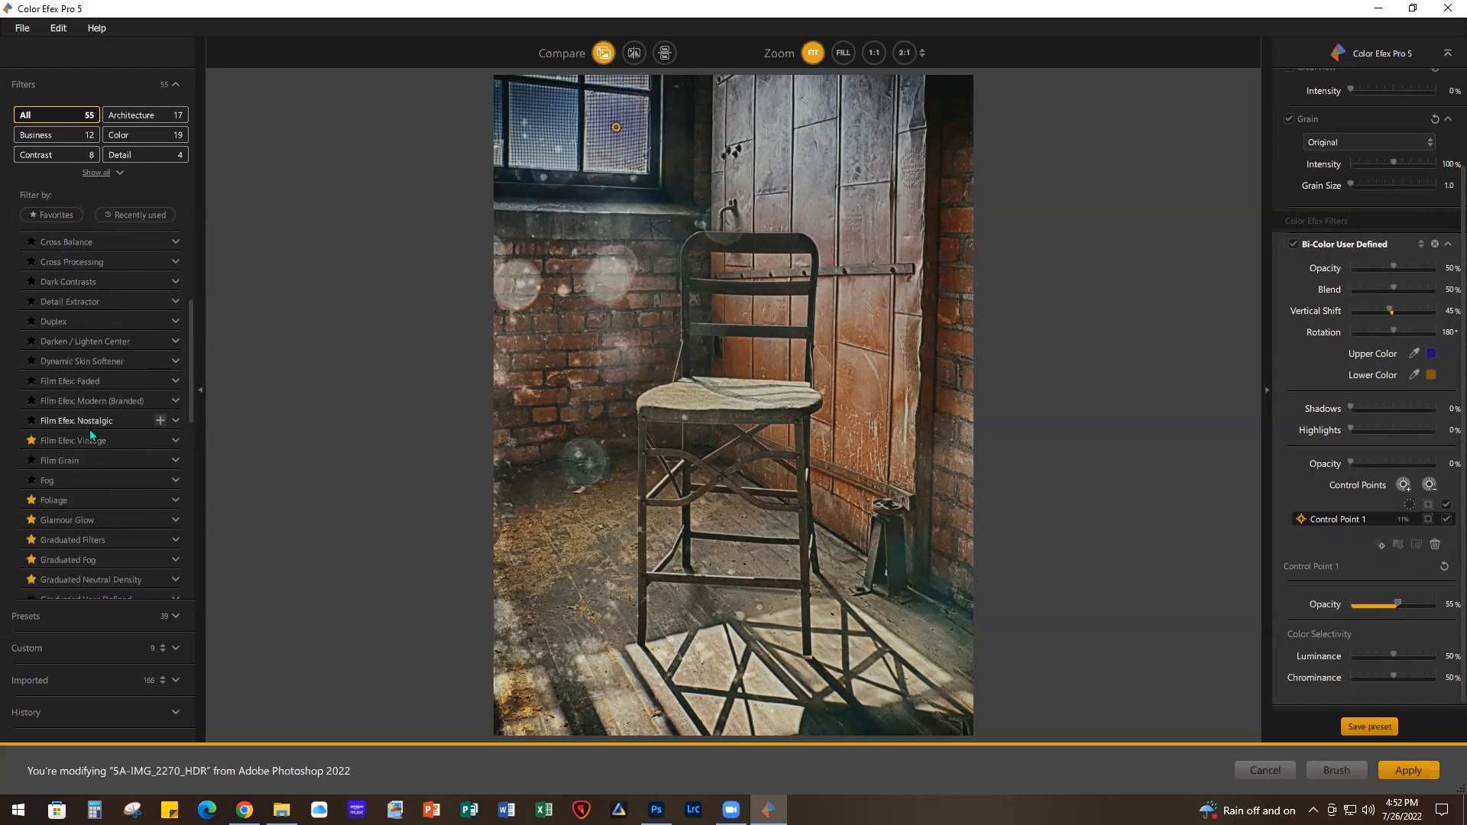
pyautogui.click(160, 440)
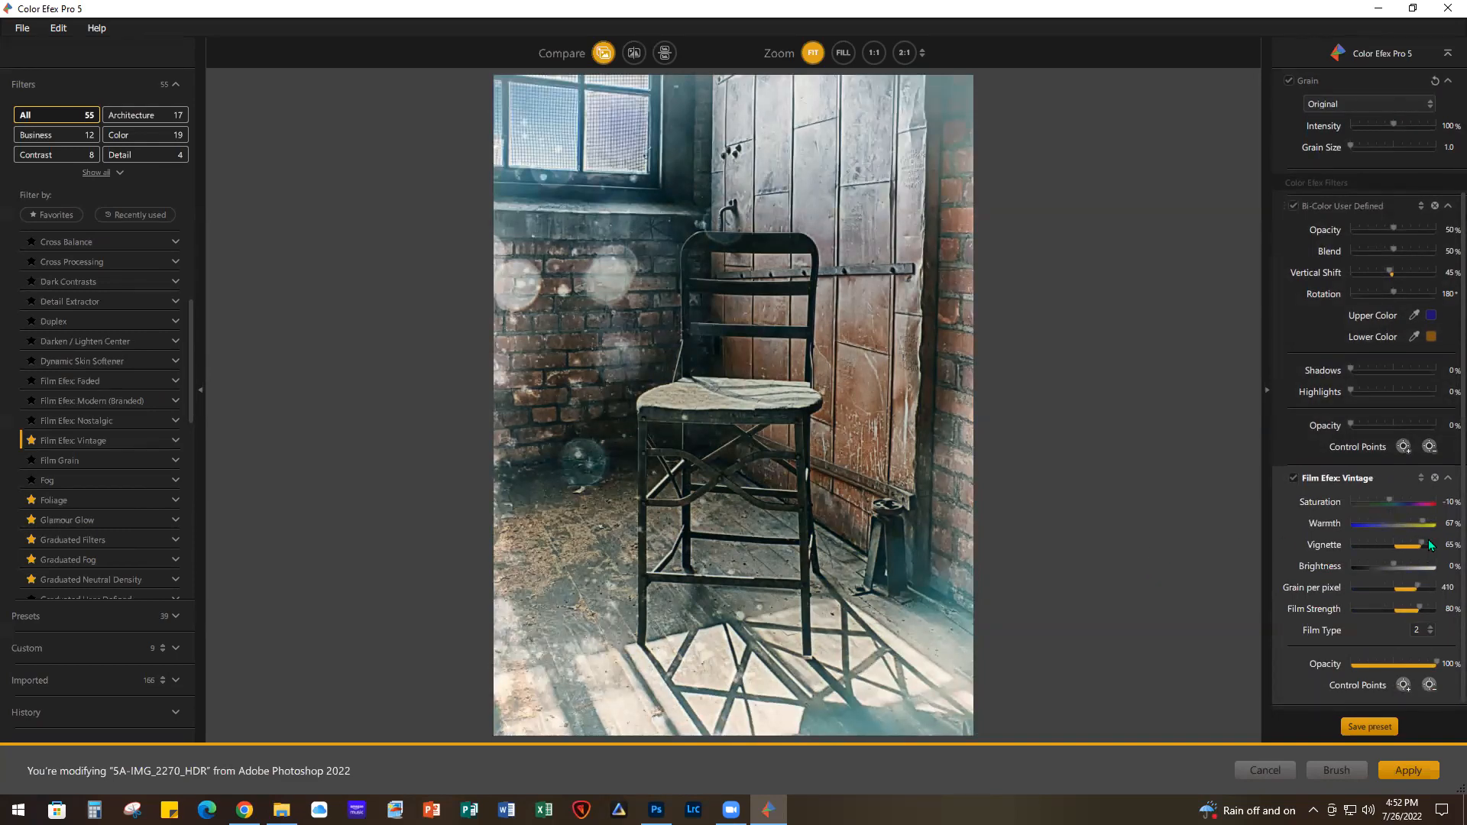
pyautogui.click(1431, 631)
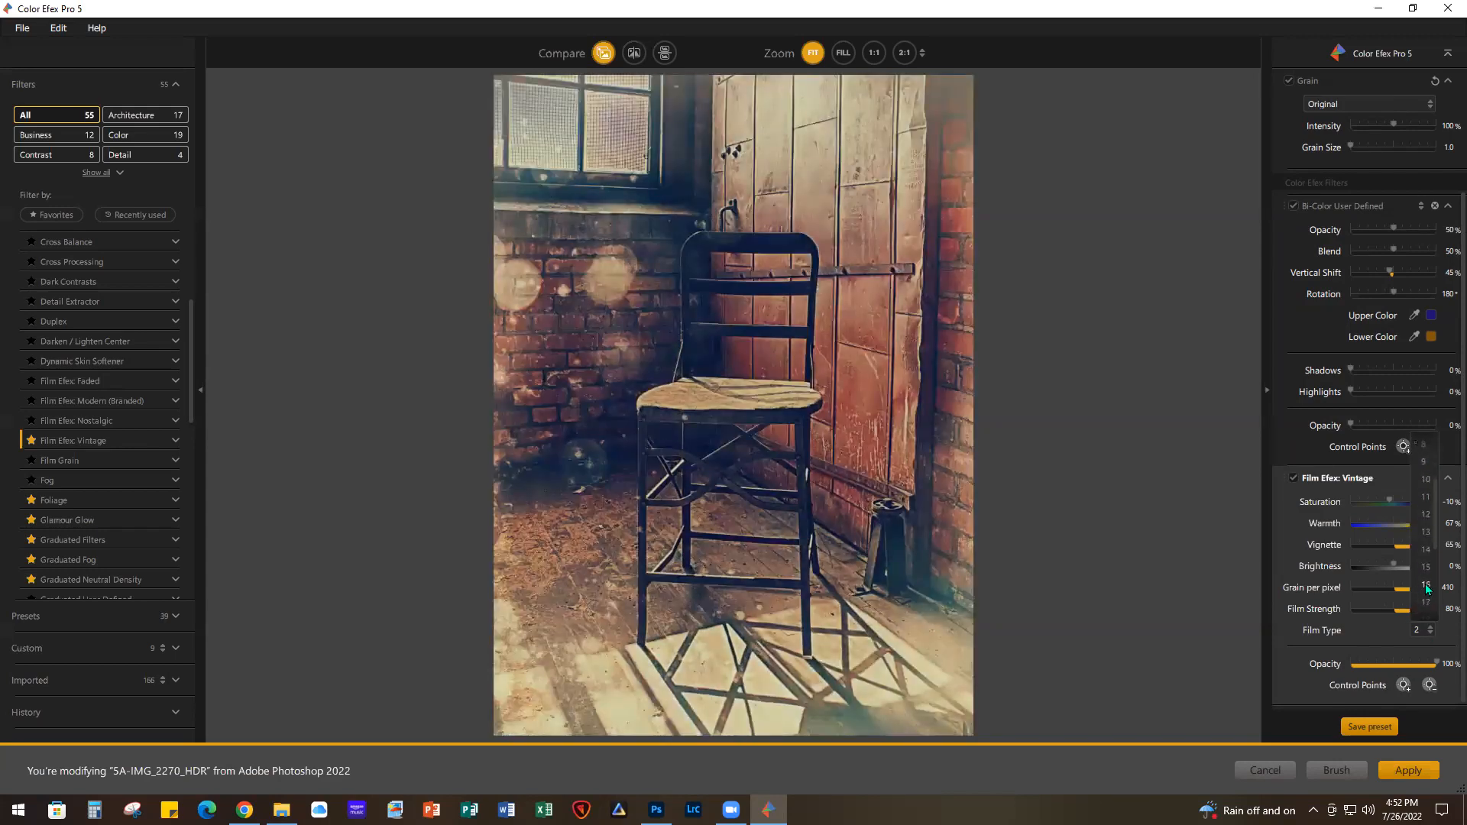
pyautogui.click(1423, 585)
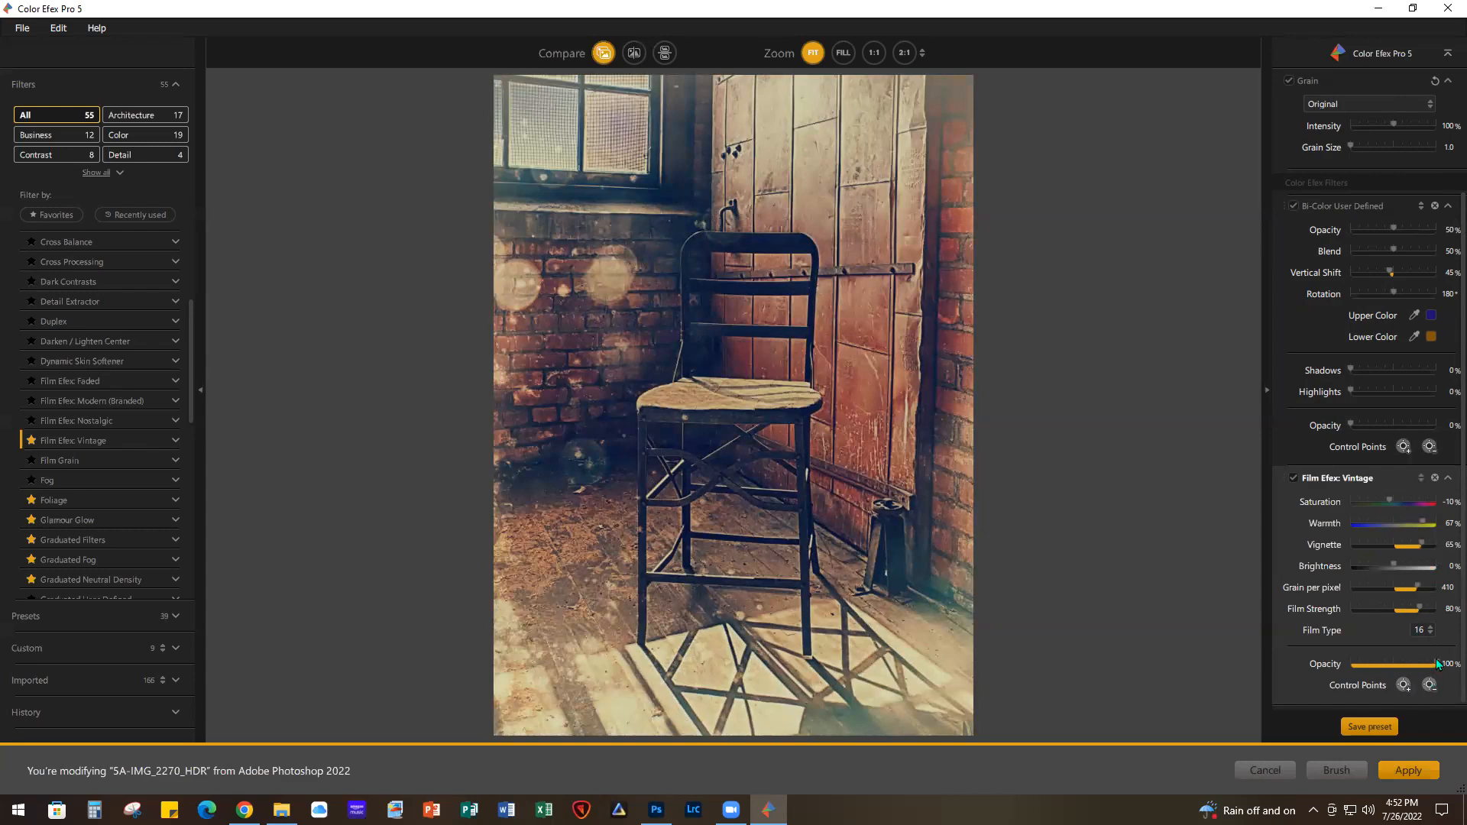
pyautogui.moveTo(1438, 664); pyautogui.dragTo(1418, 667)
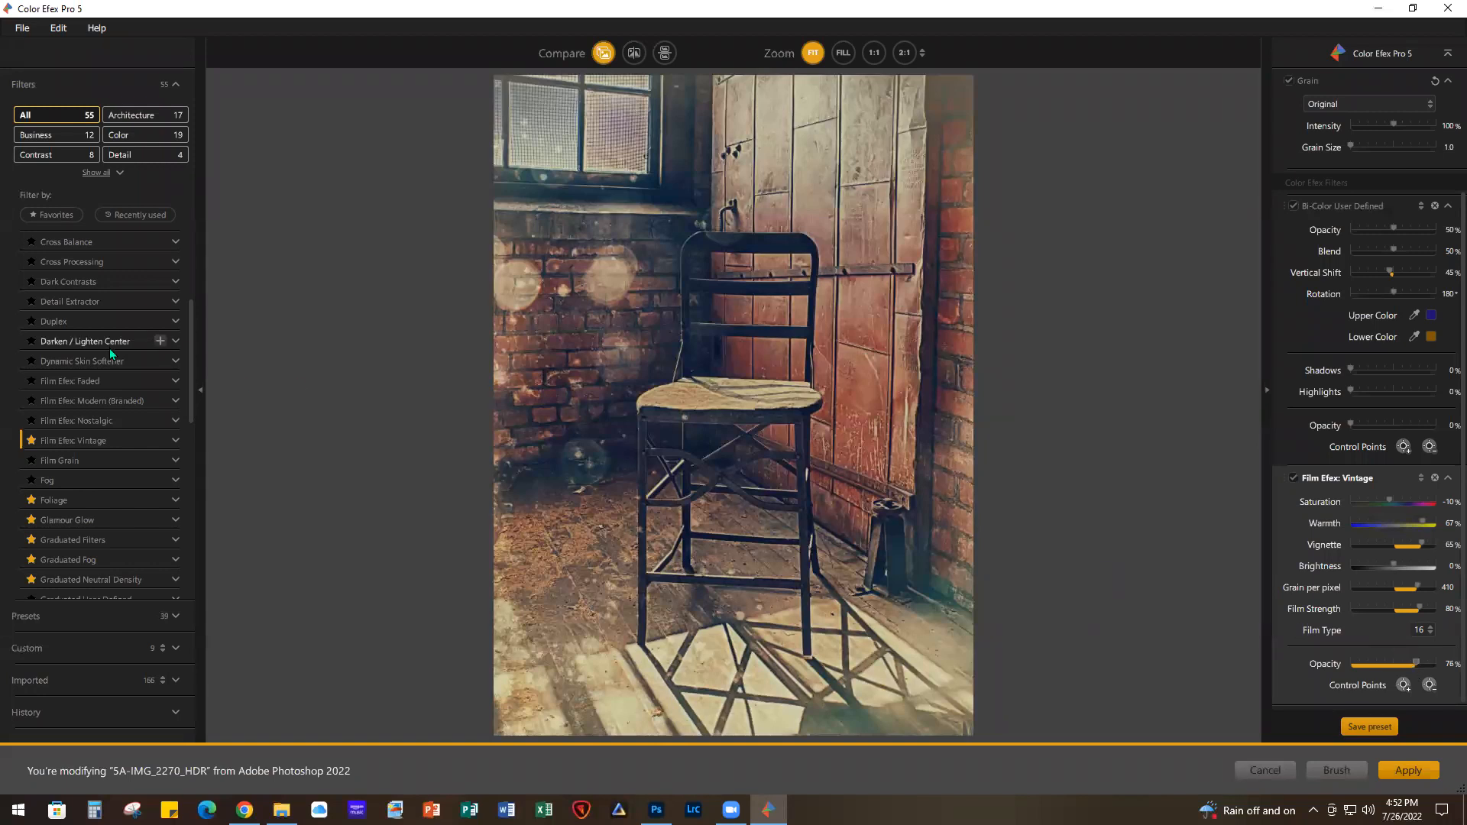
# Add Glamour Glow with Glow 67%, Shadows 62% and Highlights 100%, and apply the Color Efex result to the chair photo
pyautogui.click(159, 520)
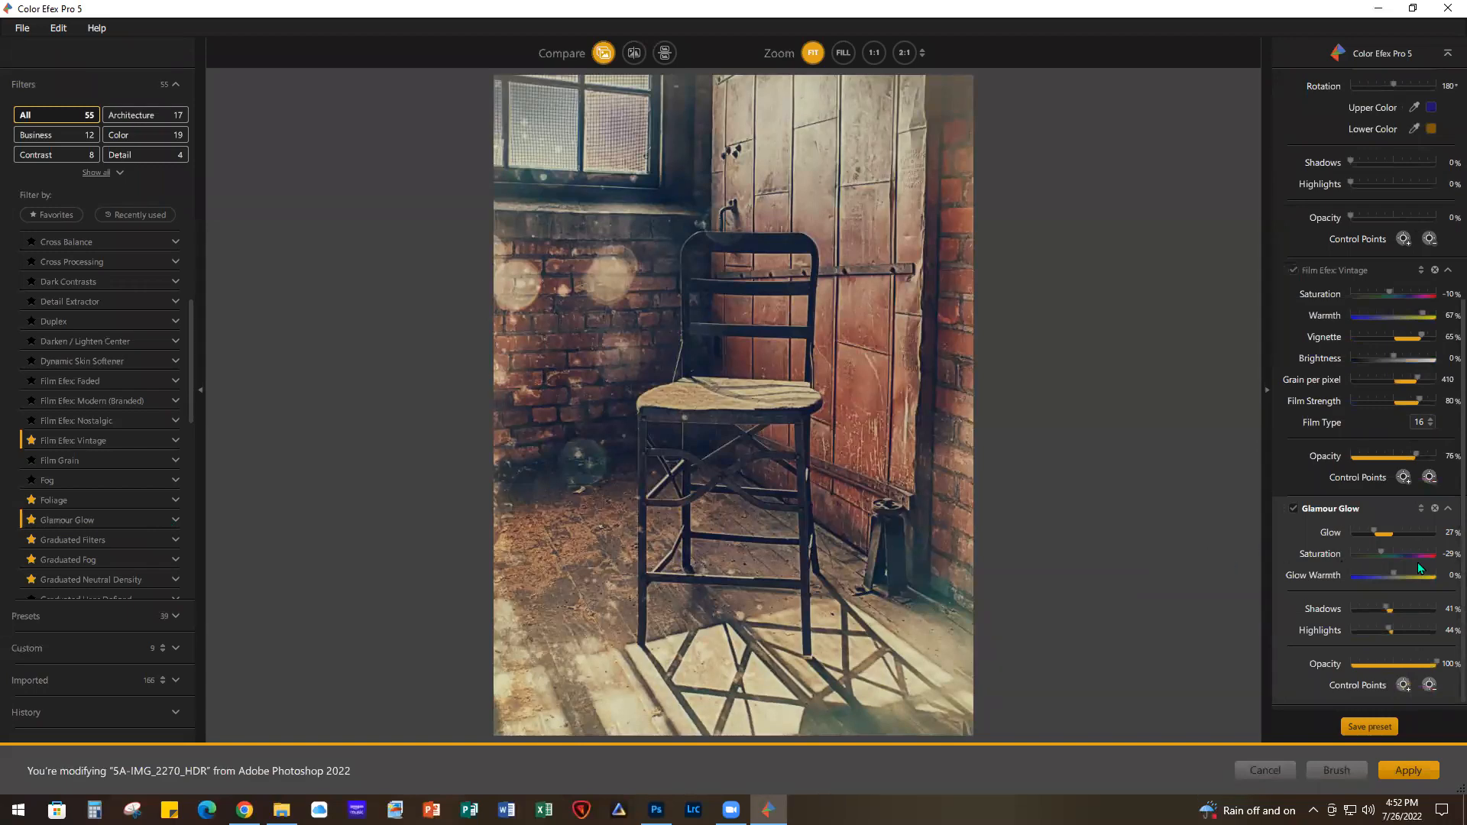
pyautogui.moveTo(1384, 529); pyautogui.dragTo(1392, 532)
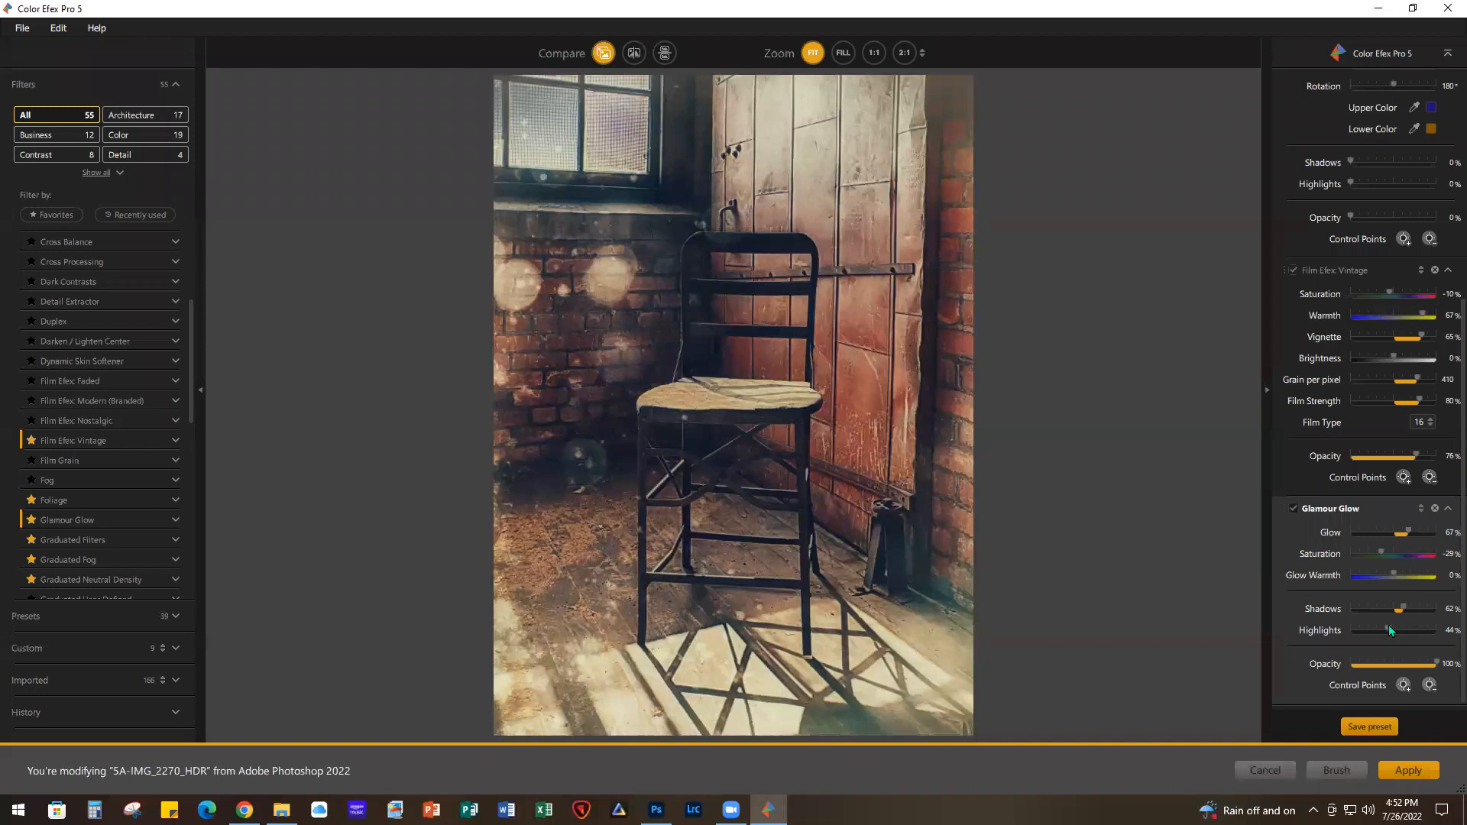
pyautogui.moveTo(1420, 632); pyautogui.dragTo(1438, 636)
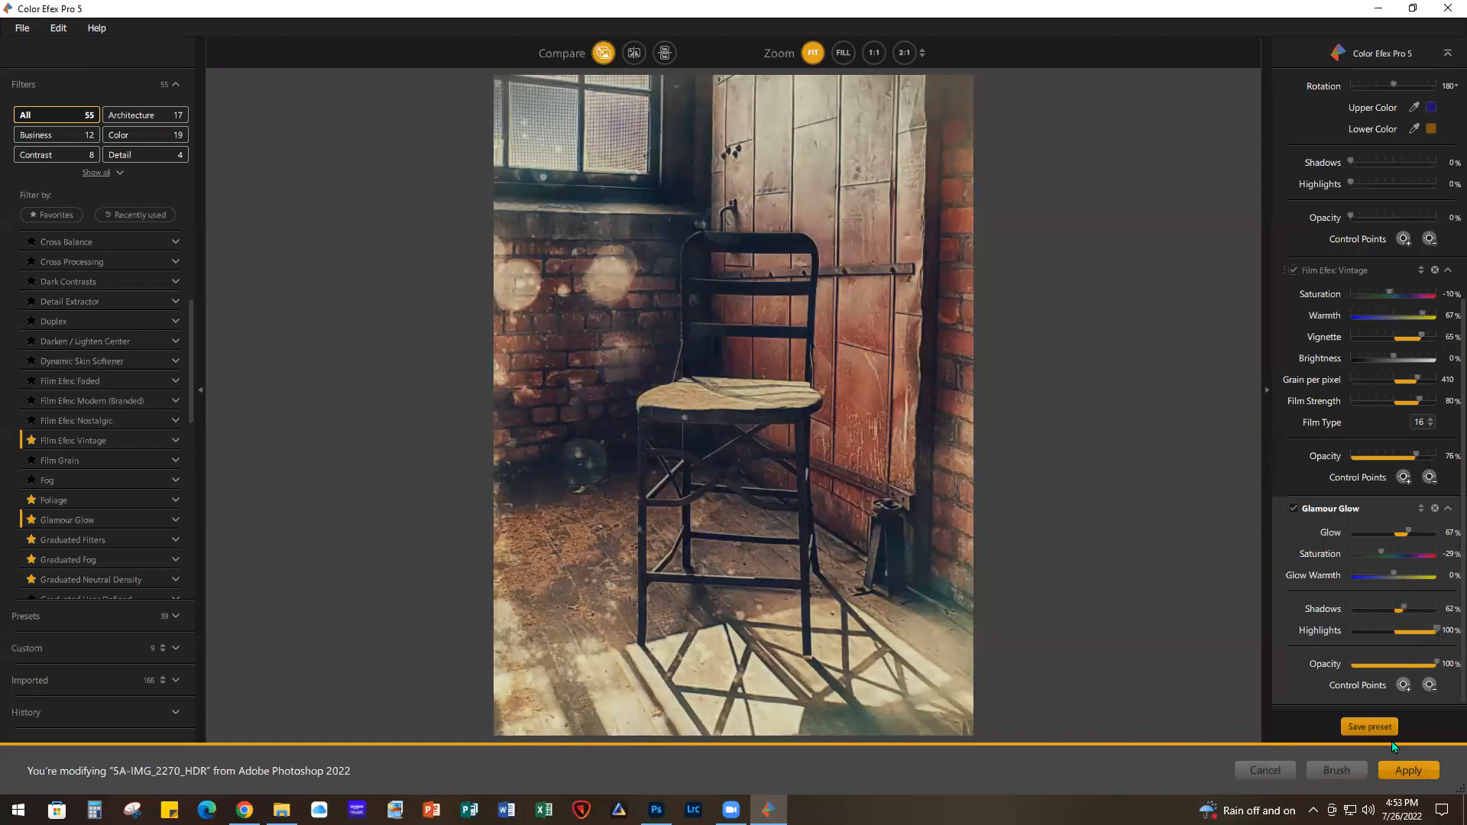
pyautogui.click(1402, 773)
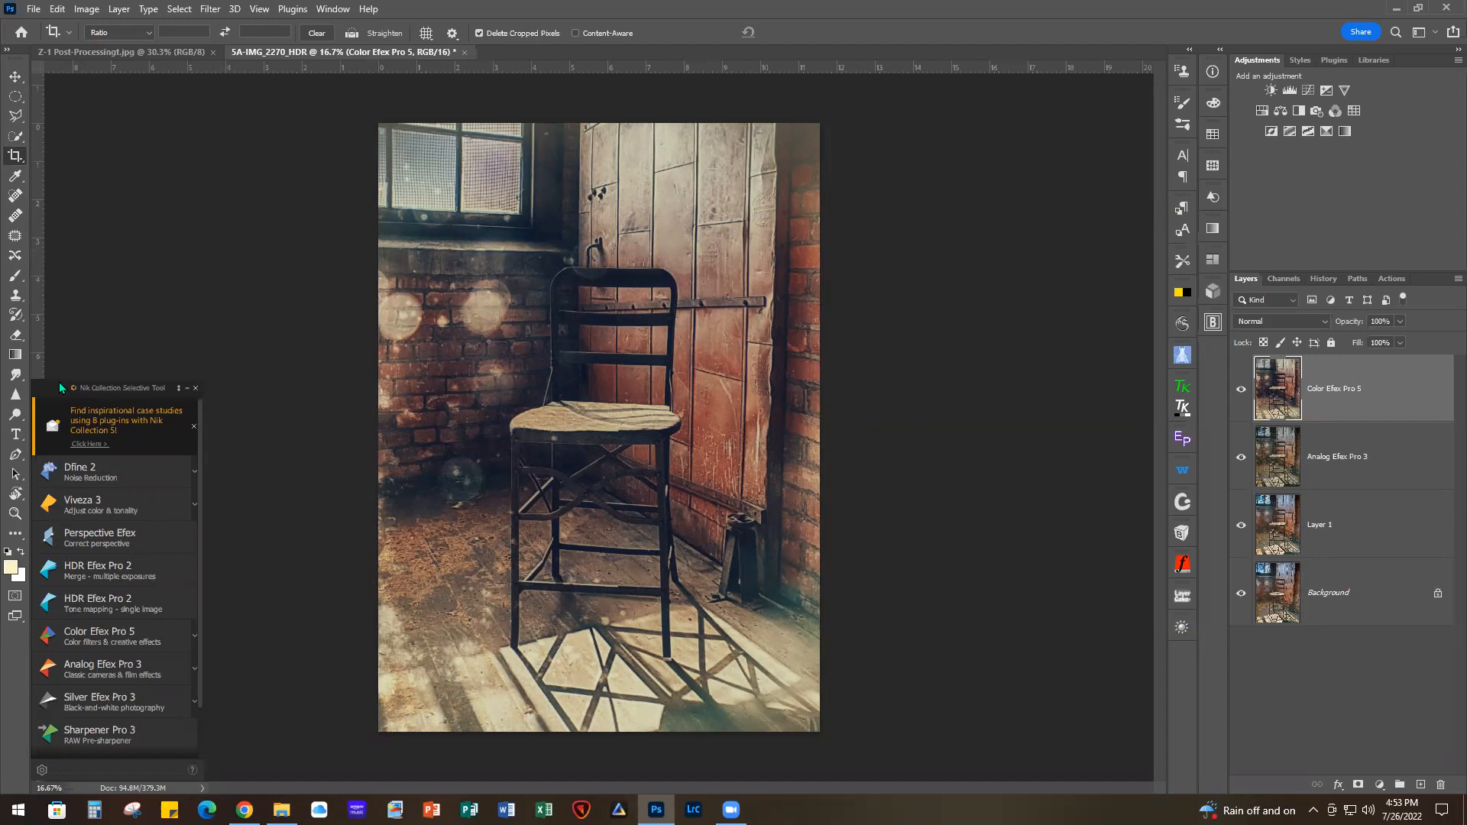
# Compare the finished chair image with its Background layer shown alone
pyautogui.keyDown('alt'); pyautogui.click(1241, 594); pyautogui.keyUp('alt')
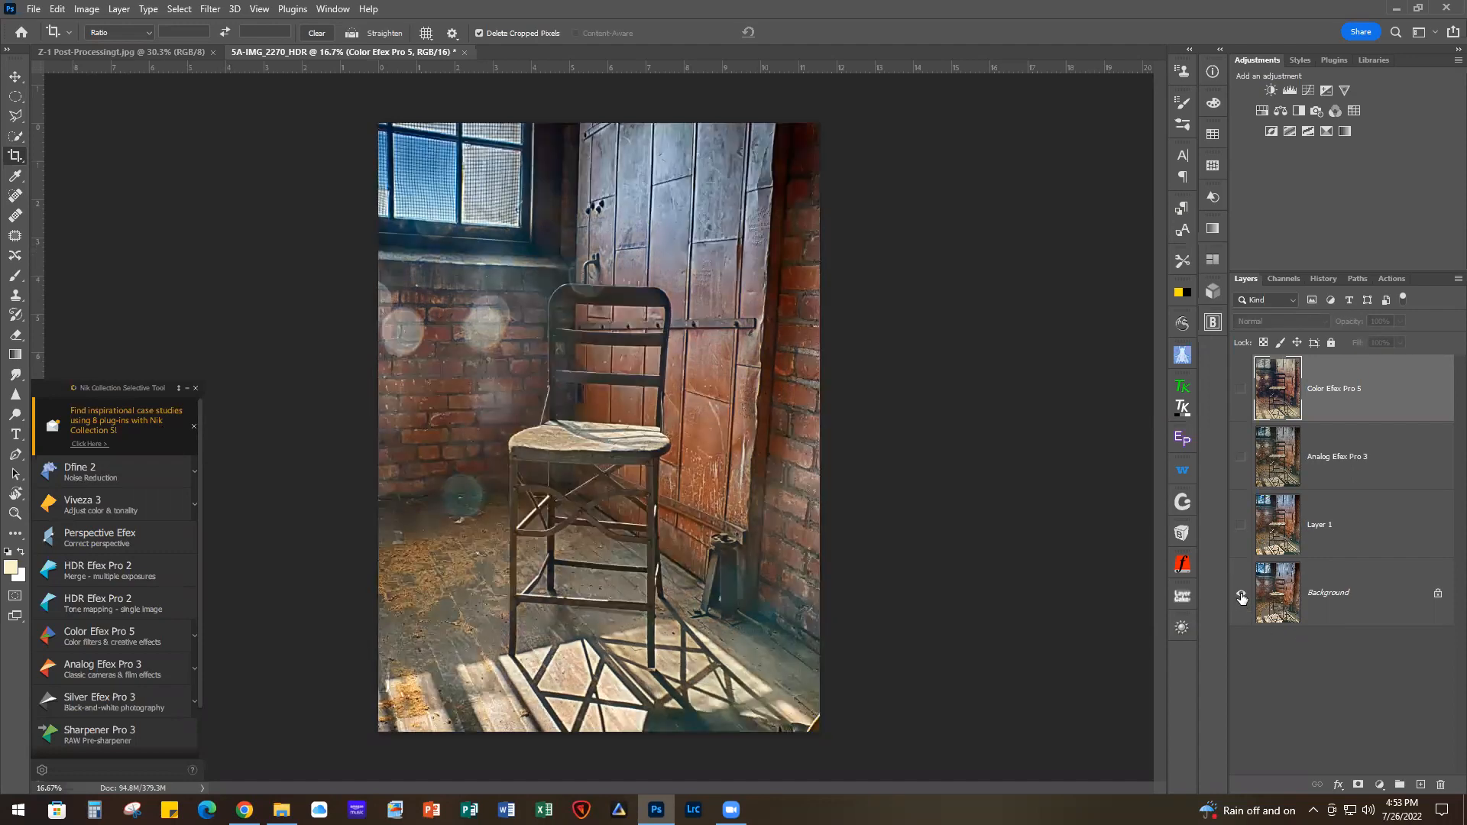
pyautogui.keyDown('alt'); pyautogui.click(1241, 595); pyautogui.keyUp('alt')
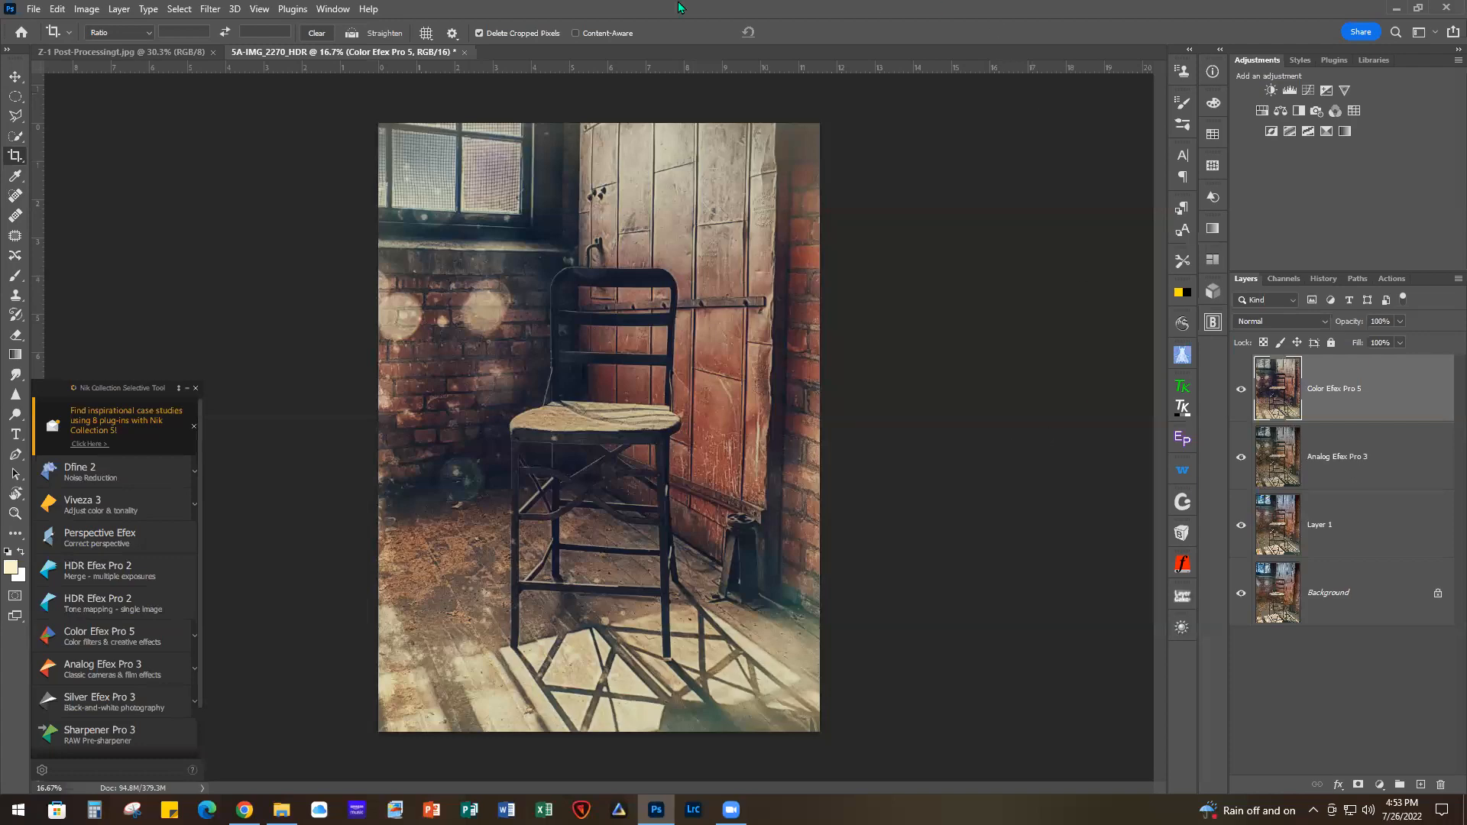
# Close the chair document and open the 6A-Old Garage.jpg photo in Color Efex Pro 5
pyautogui.click(33, 9)
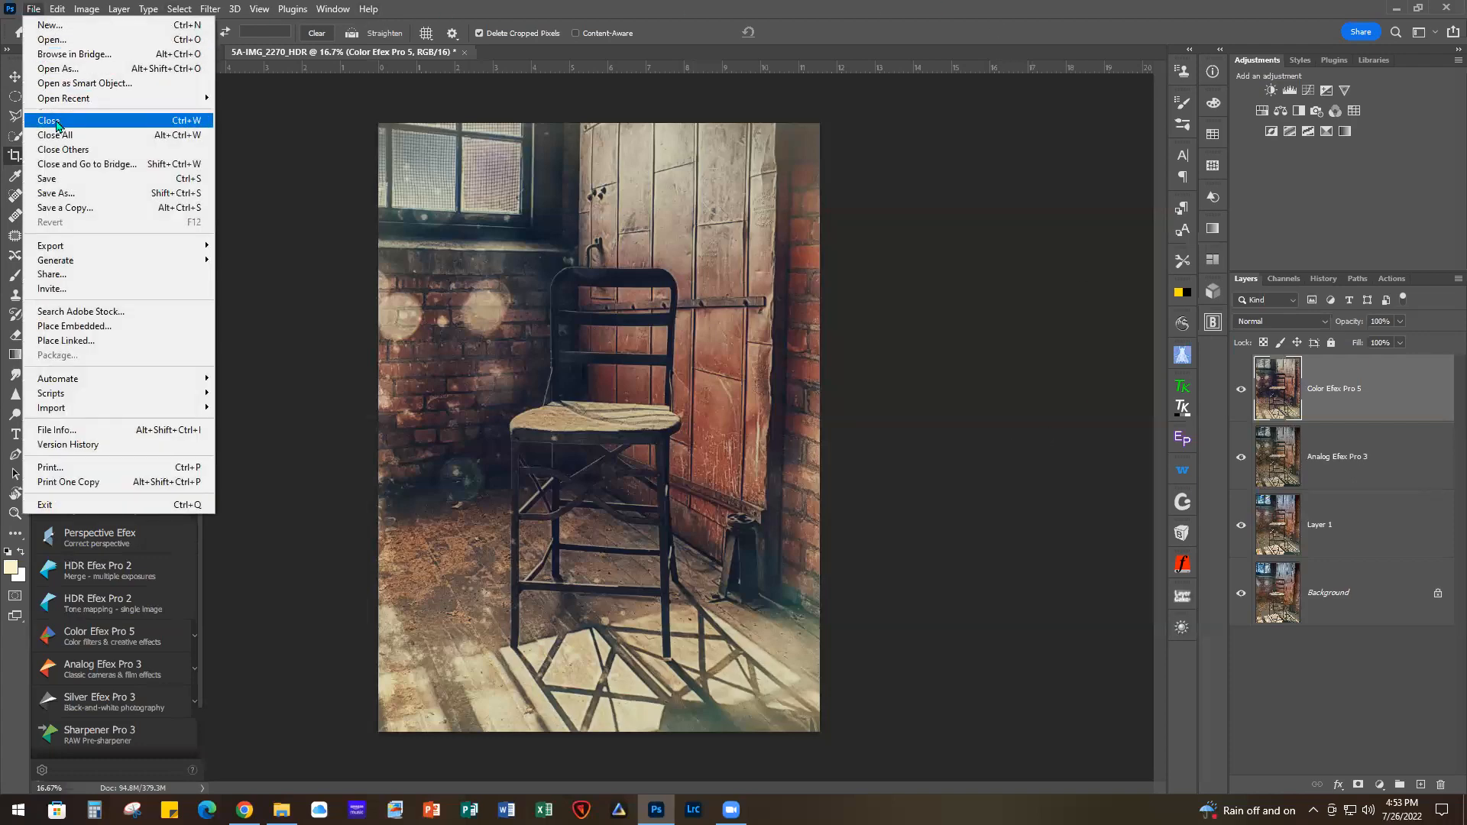
pyautogui.click(49, 120)
pyautogui.click(727, 302)
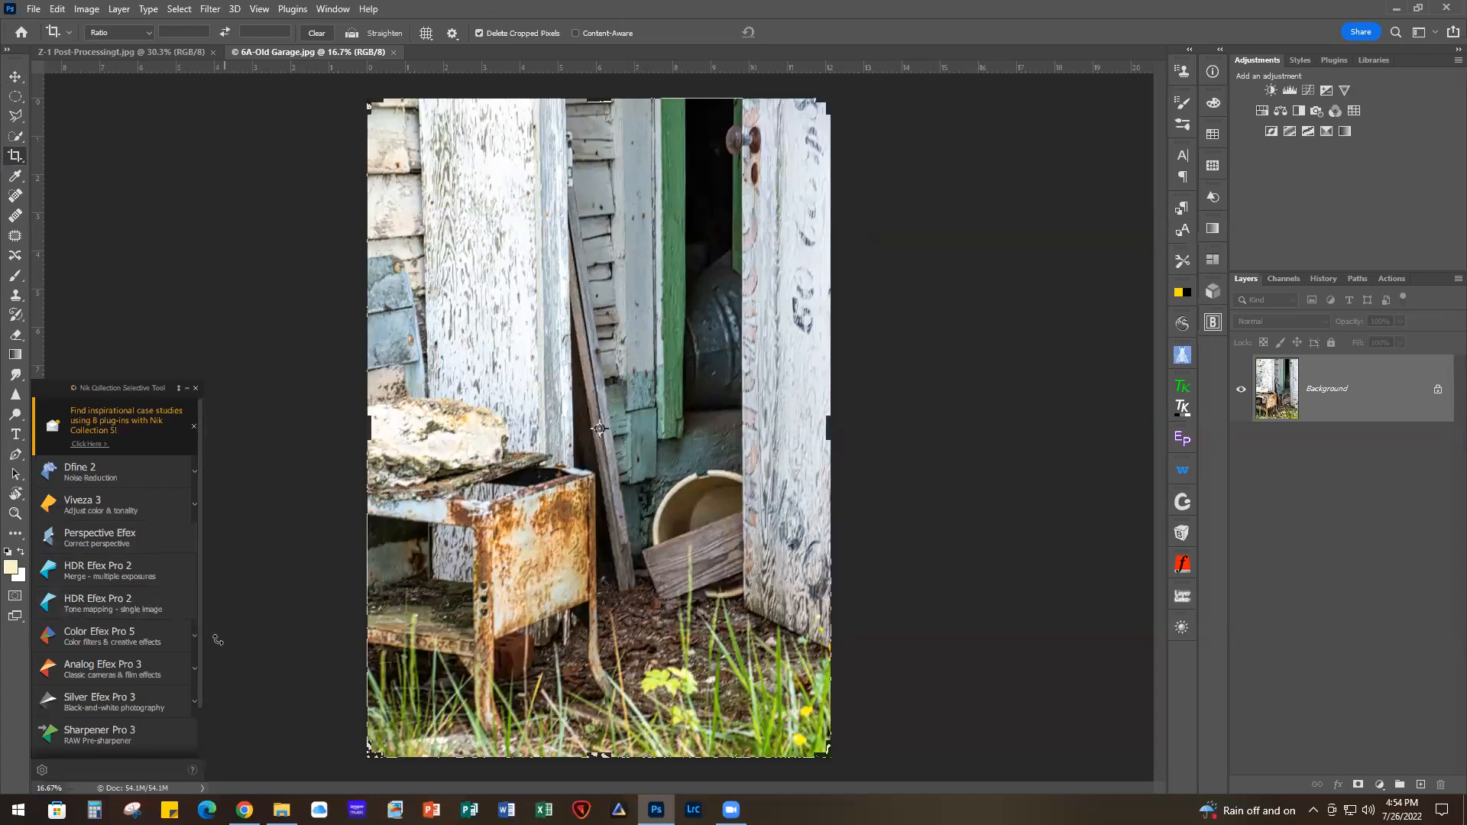
pyautogui.click(117, 631)
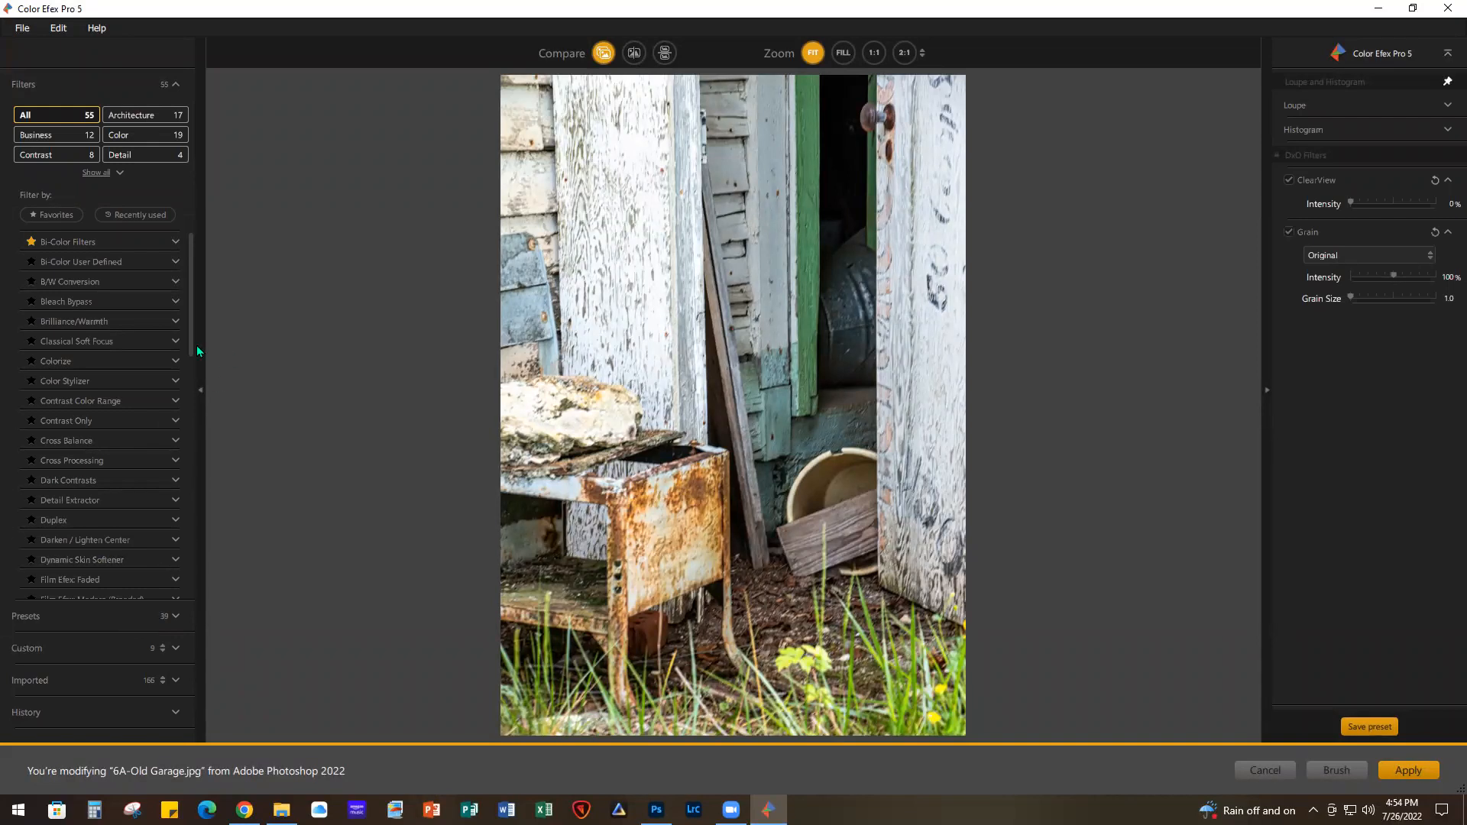
# Try Bi-Color User Defined on the garage photo, sampling the Upper Color from the siding and the rusty stove, and remove the filter
pyautogui.click(103, 261)
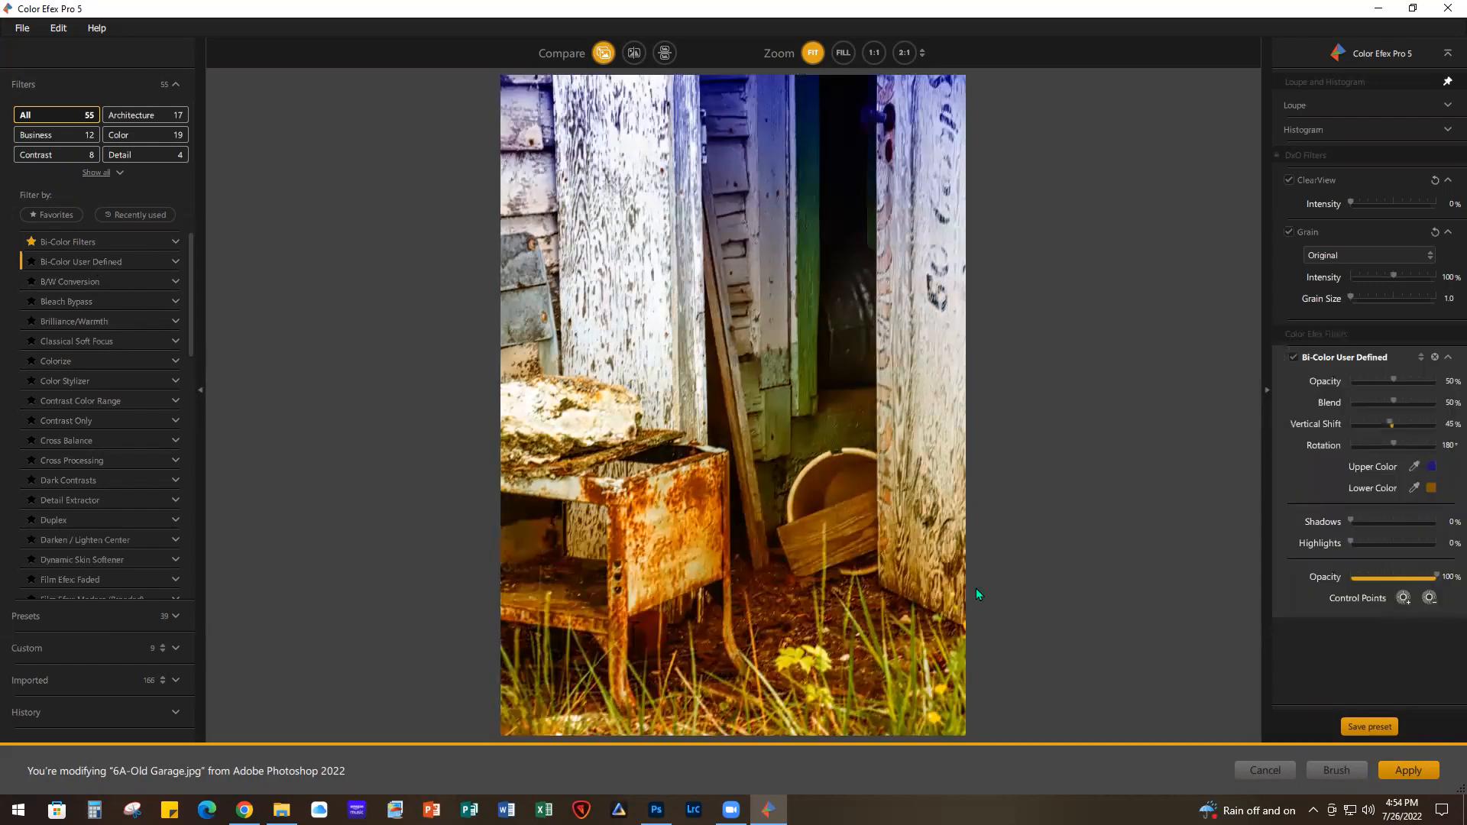
pyautogui.click(1414, 466)
pyautogui.click(773, 162)
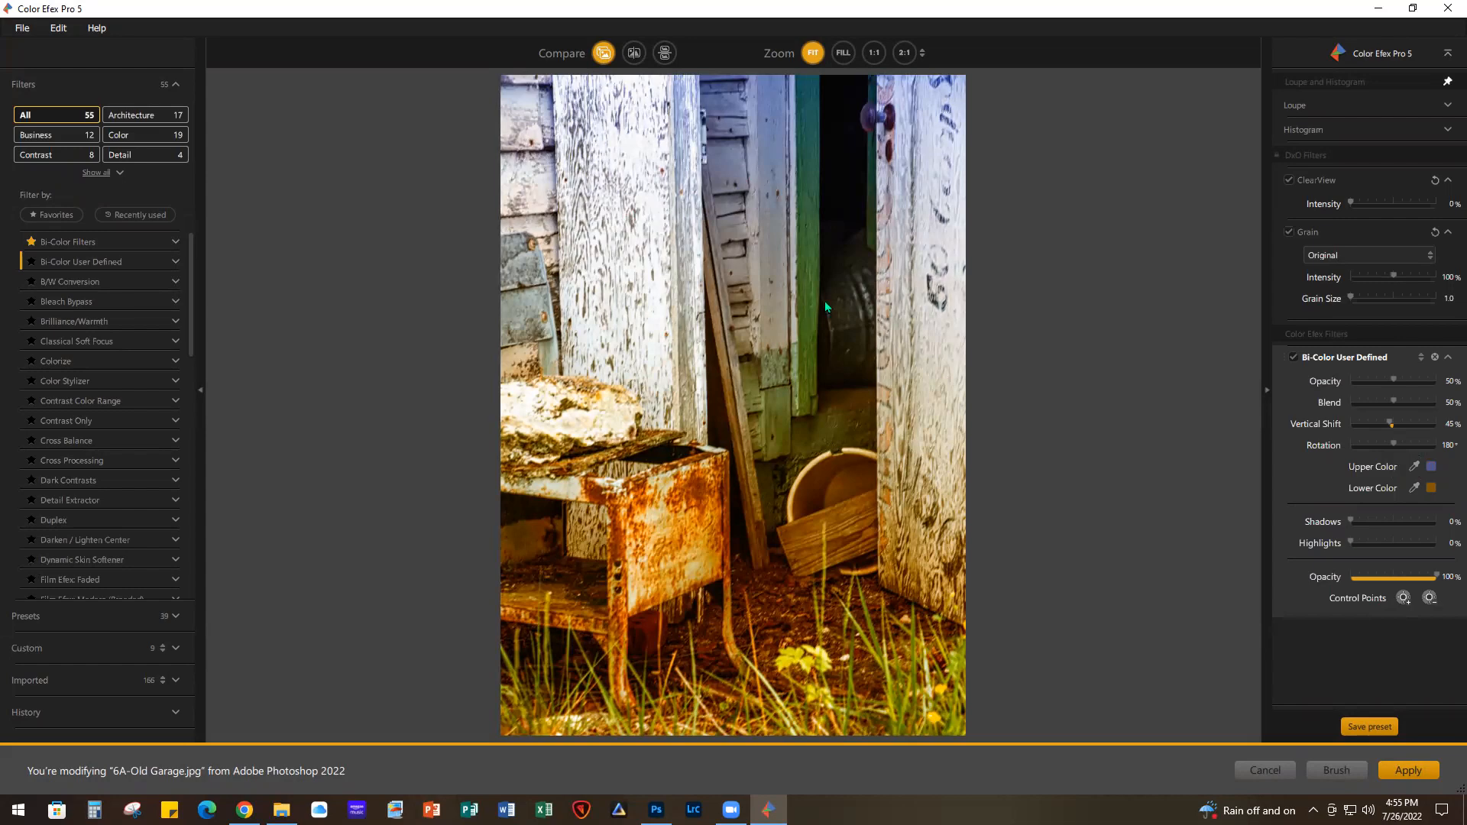
pyautogui.click(1415, 467)
pyautogui.click(691, 493)
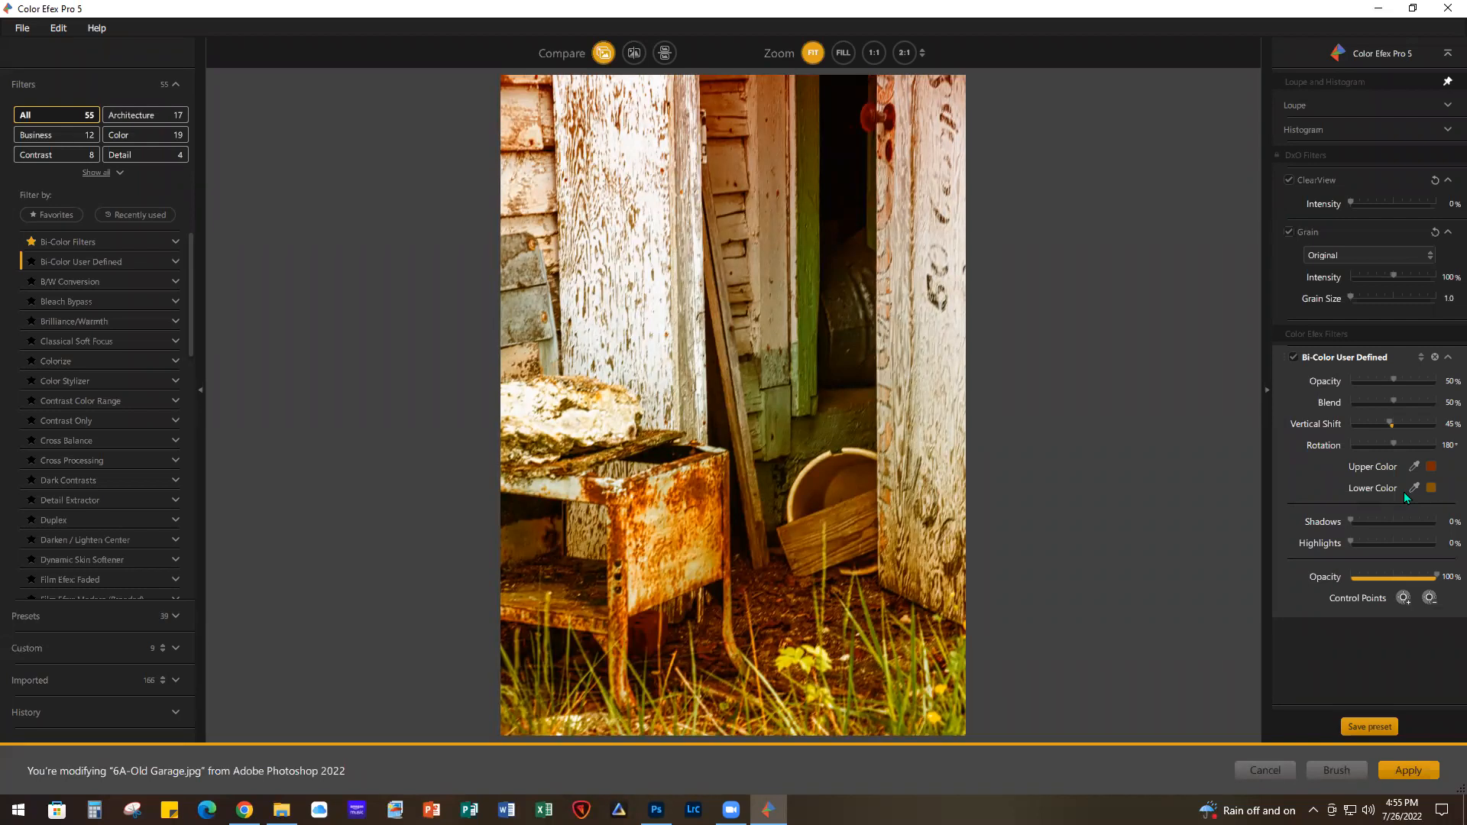
pyautogui.click(1435, 358)
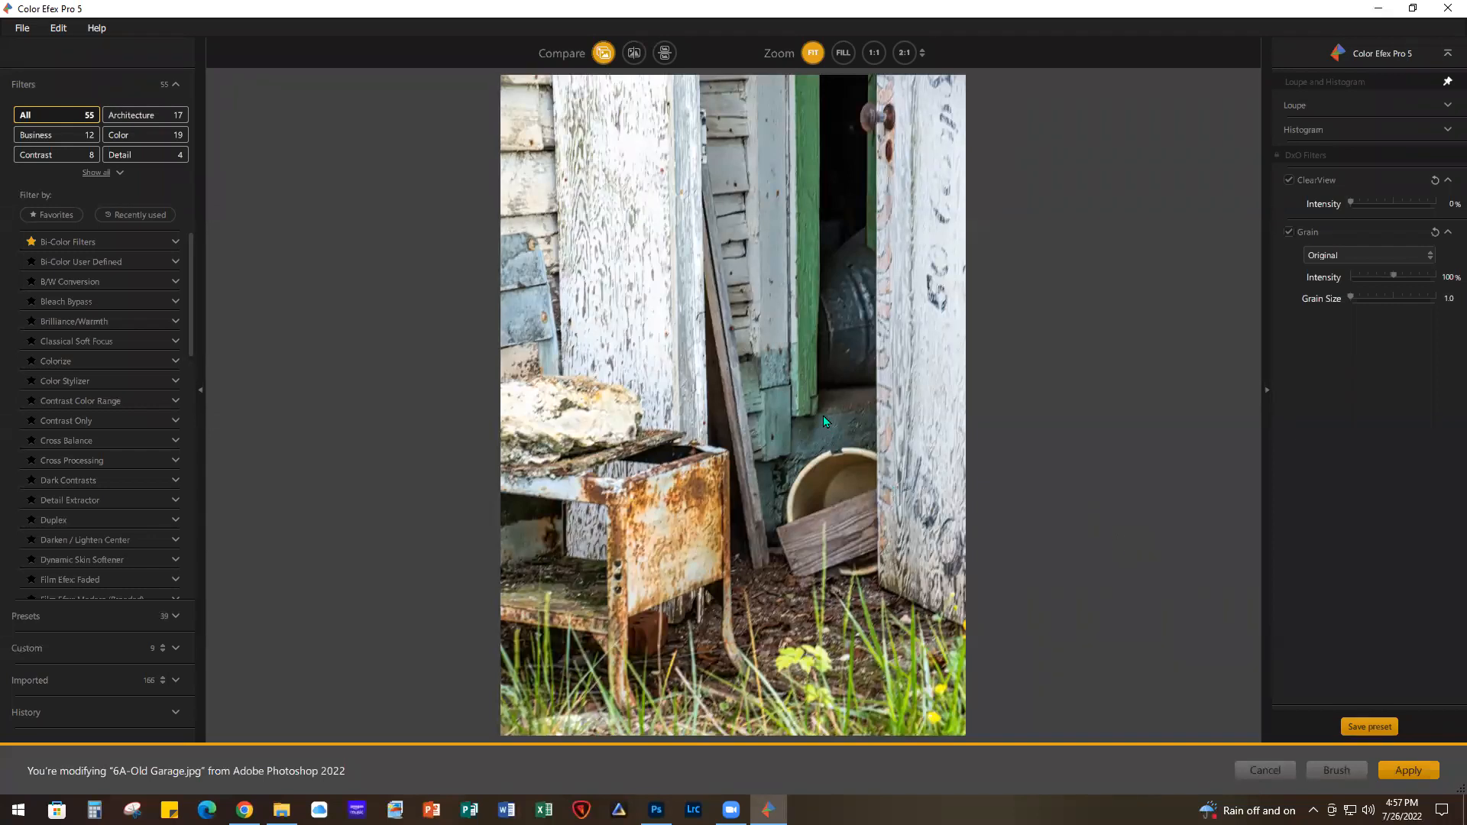
pyautogui.click(31, 262)
pyautogui.click(30, 261)
# Apply the Colorize filter with method 6, Strength 9%, Shadows 30% and Highlights 28% to the garage photo
pyautogui.click(80, 360)
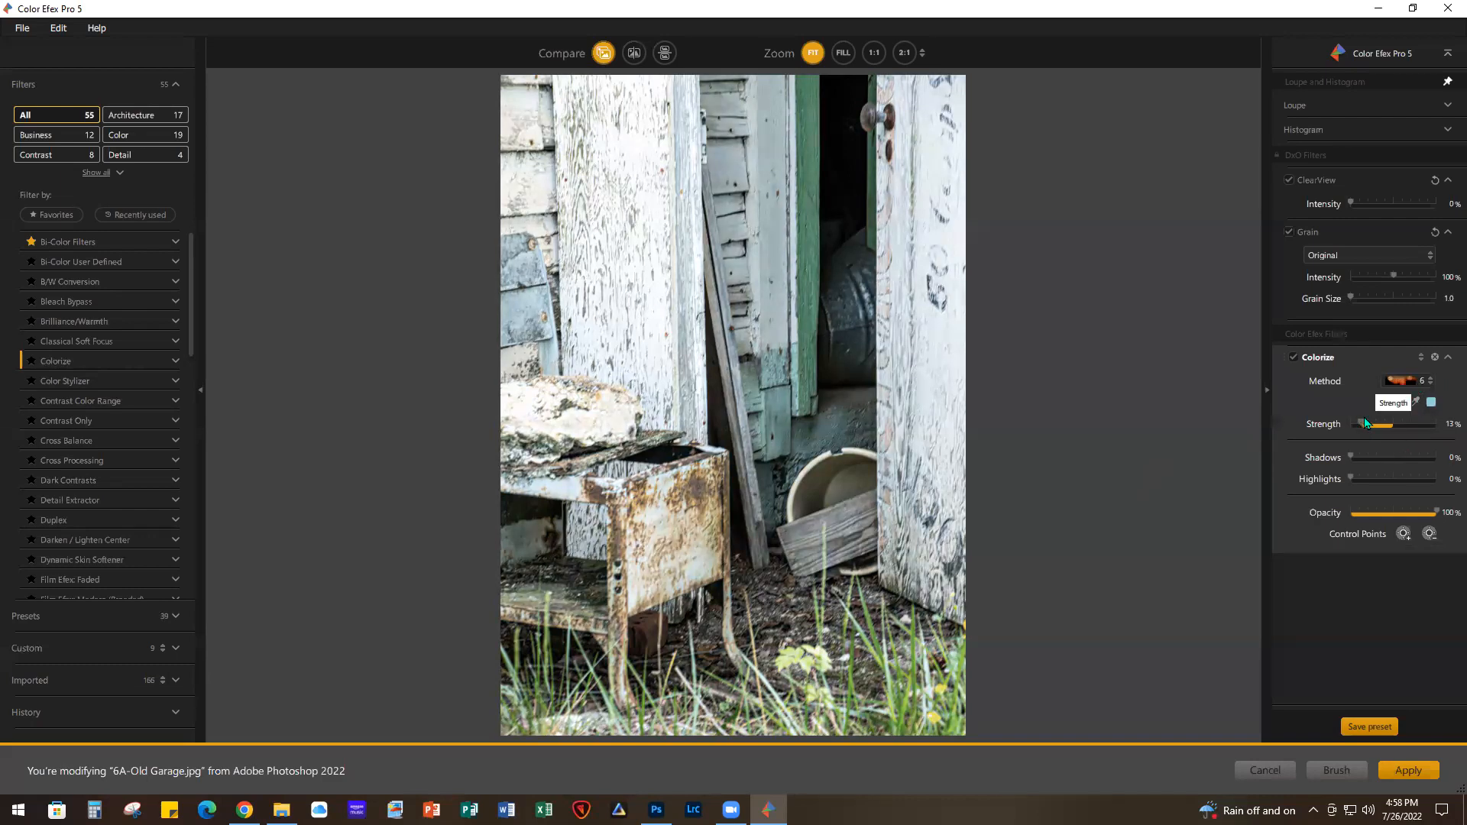
pyautogui.moveTo(1364, 422); pyautogui.dragTo(1356, 427)
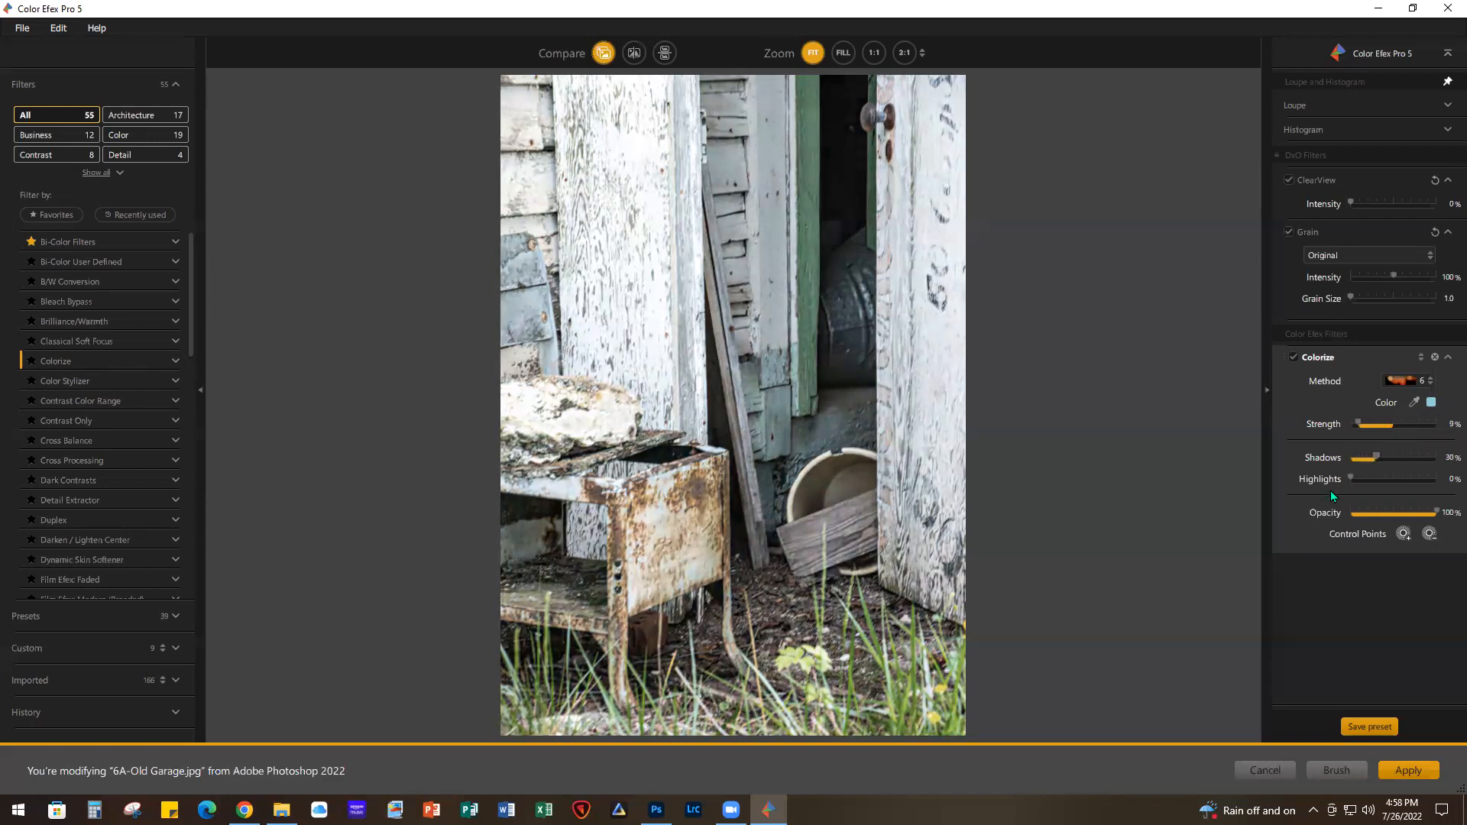
pyautogui.moveTo(1361, 479); pyautogui.dragTo(1374, 481)
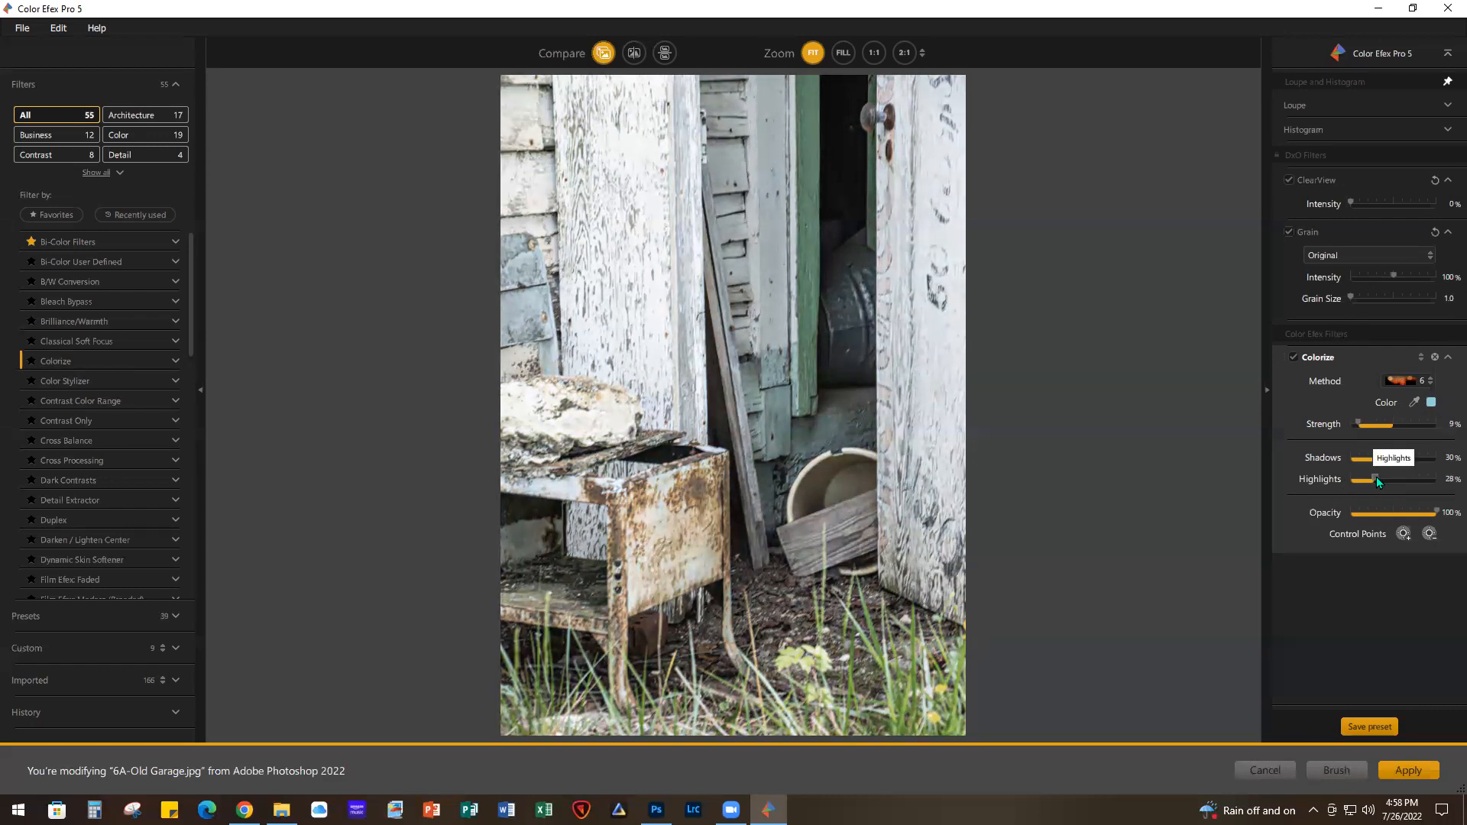
# Stack the Graduated Neutral Density and Graduated Fog filters on the garage photo, using Fog Method 2
pyautogui.scroll(-3, 152, 435)
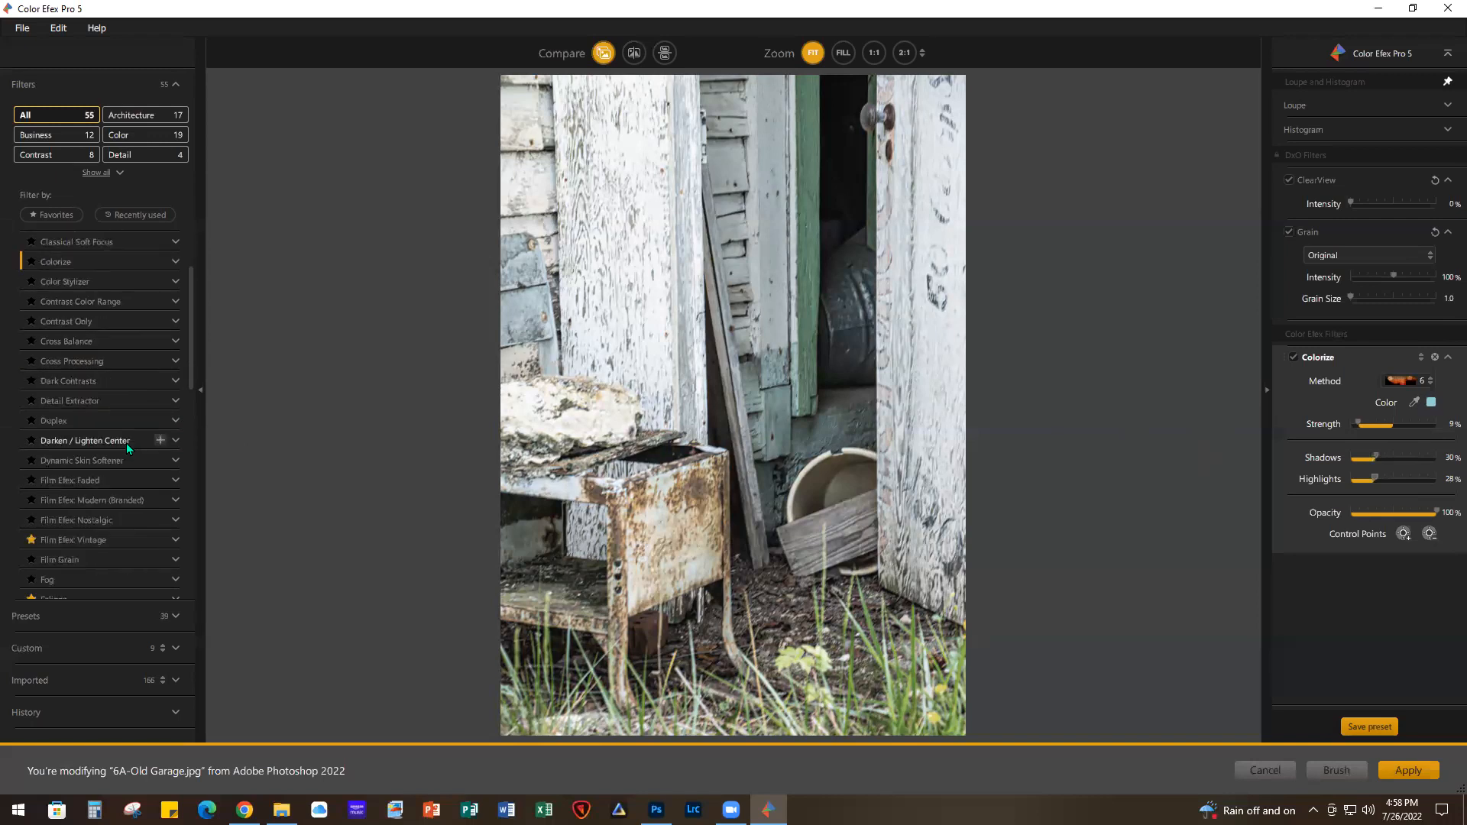
pyautogui.scroll(-6, 126, 443)
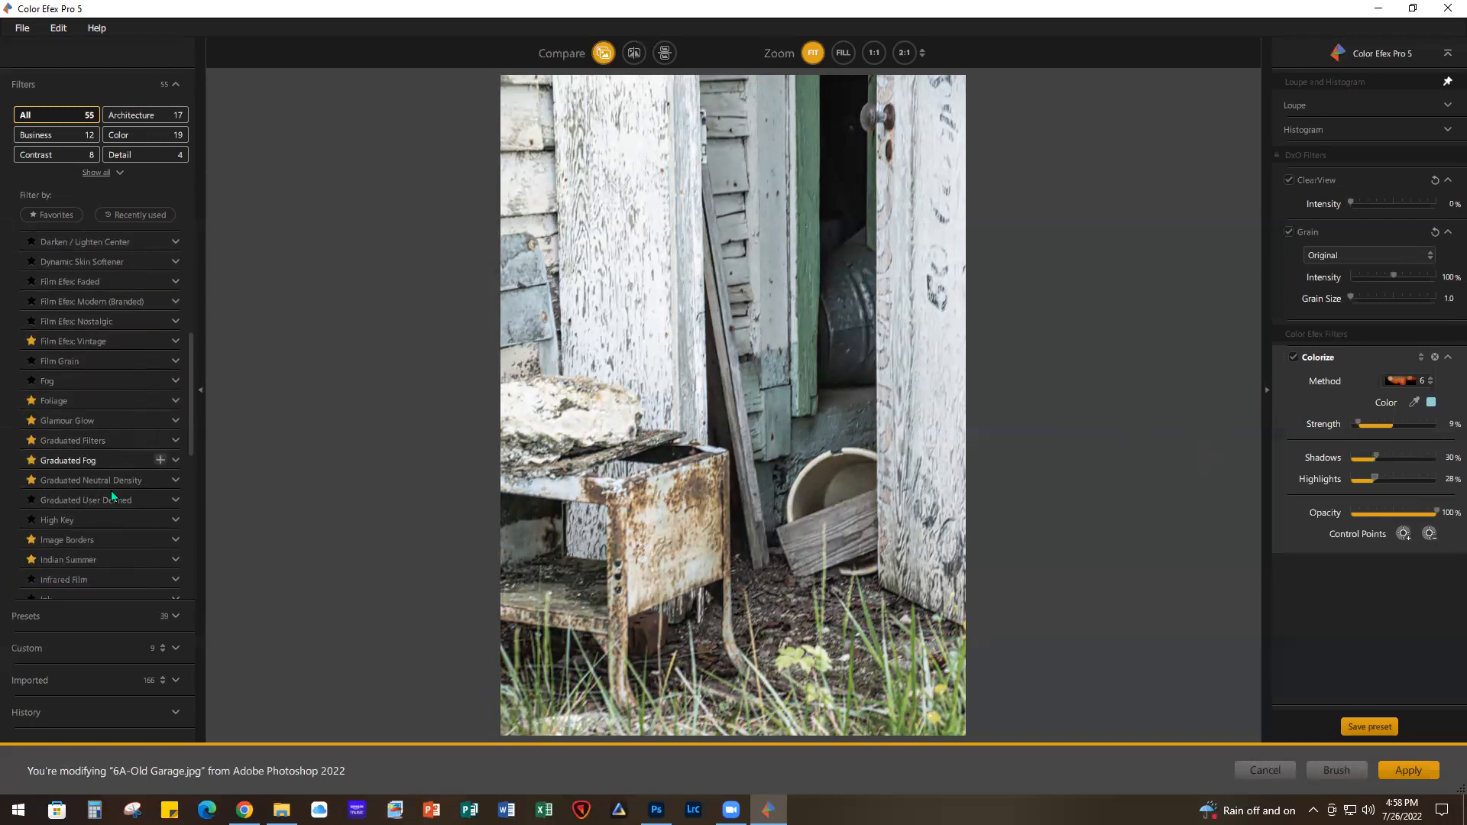
pyautogui.click(160, 479)
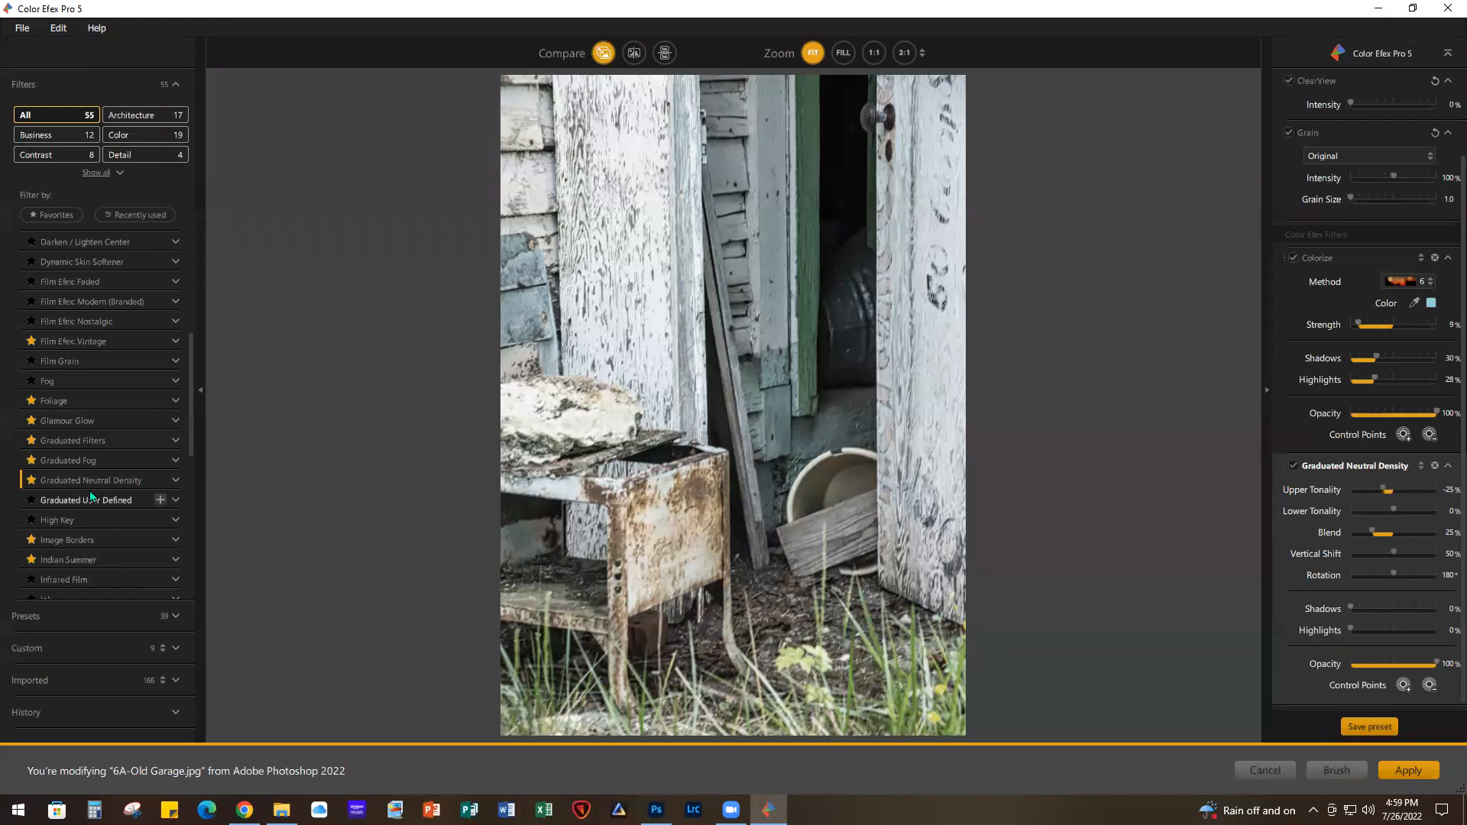
pyautogui.click(159, 459)
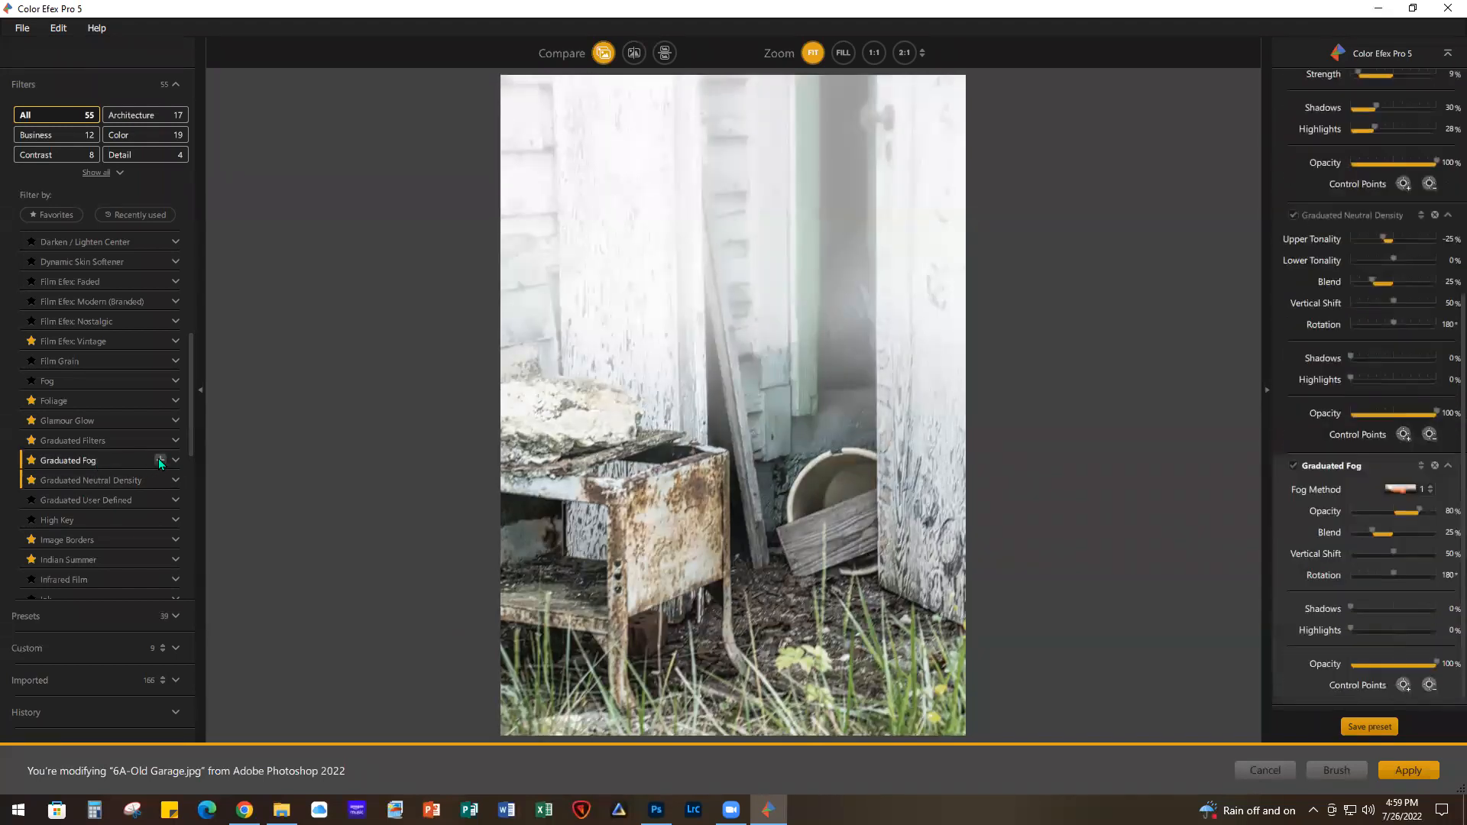
pyautogui.click(1431, 491)
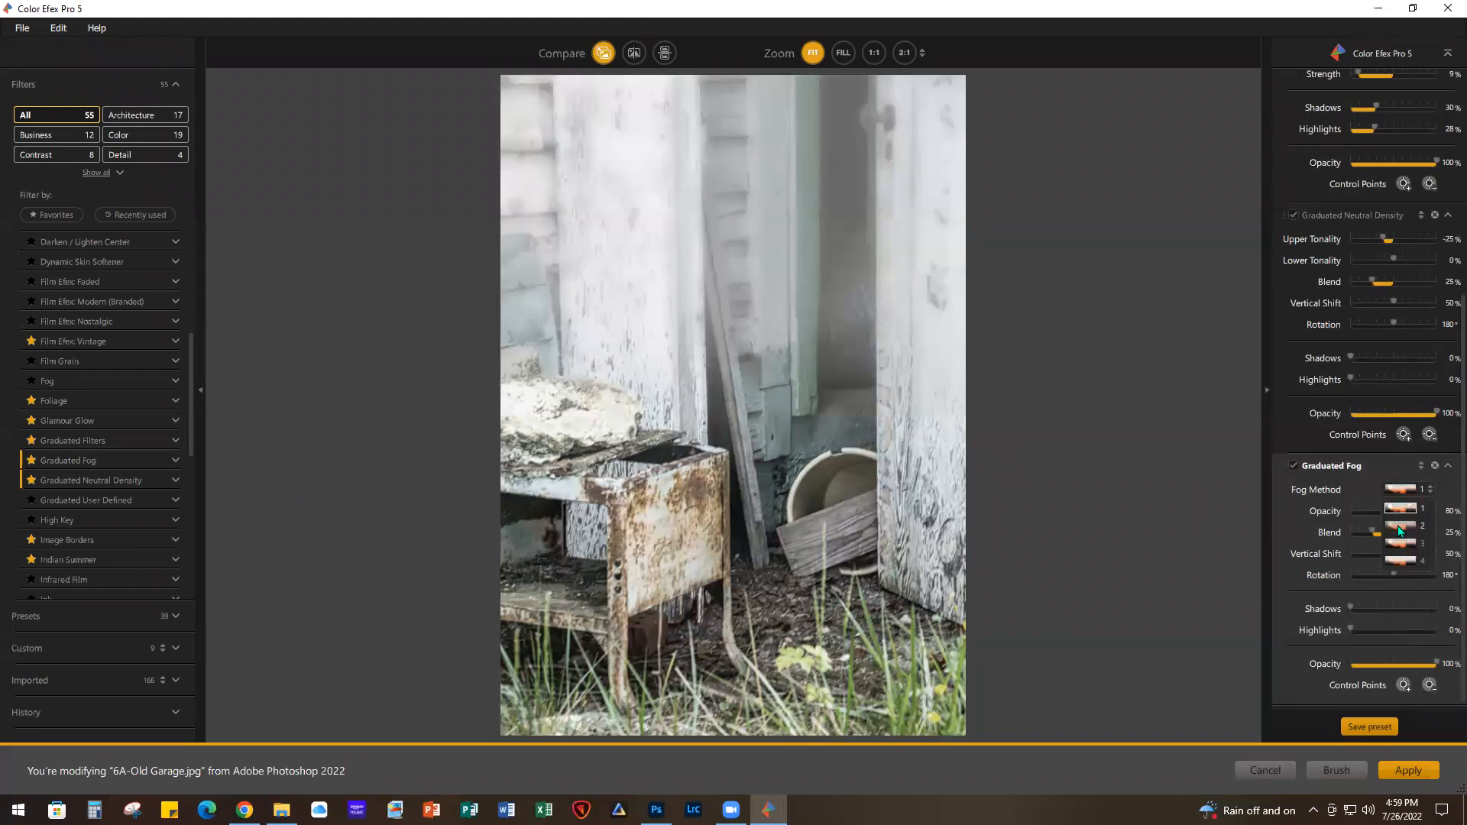
pyautogui.click(1400, 530)
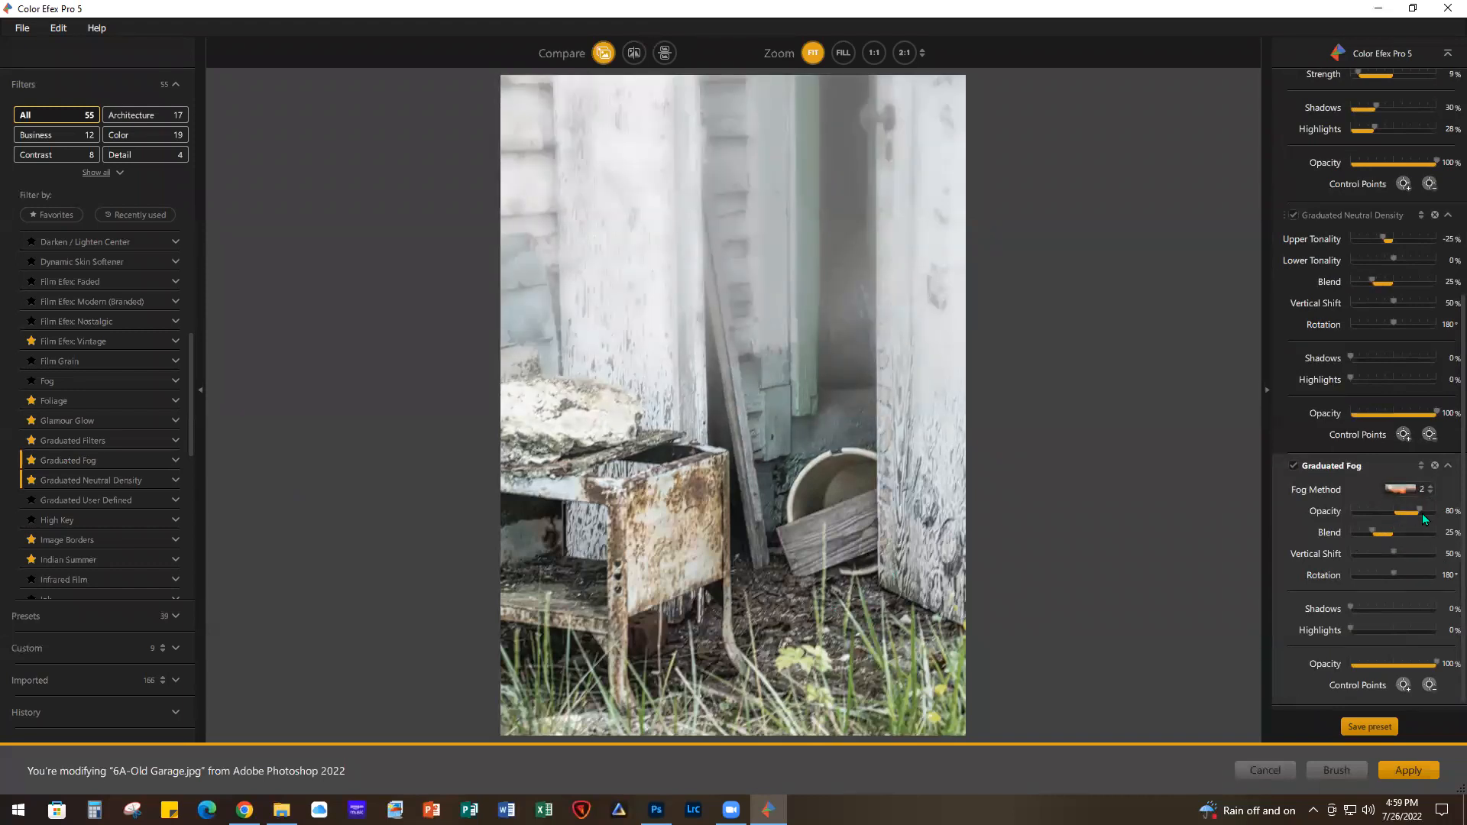
# Set the Graduated Fog filter to fog Opacity 47%, Blend 34%, Vertical Shift 87% and Highlights 20%
pyautogui.moveTo(1419, 508); pyautogui.dragTo(1393, 521)
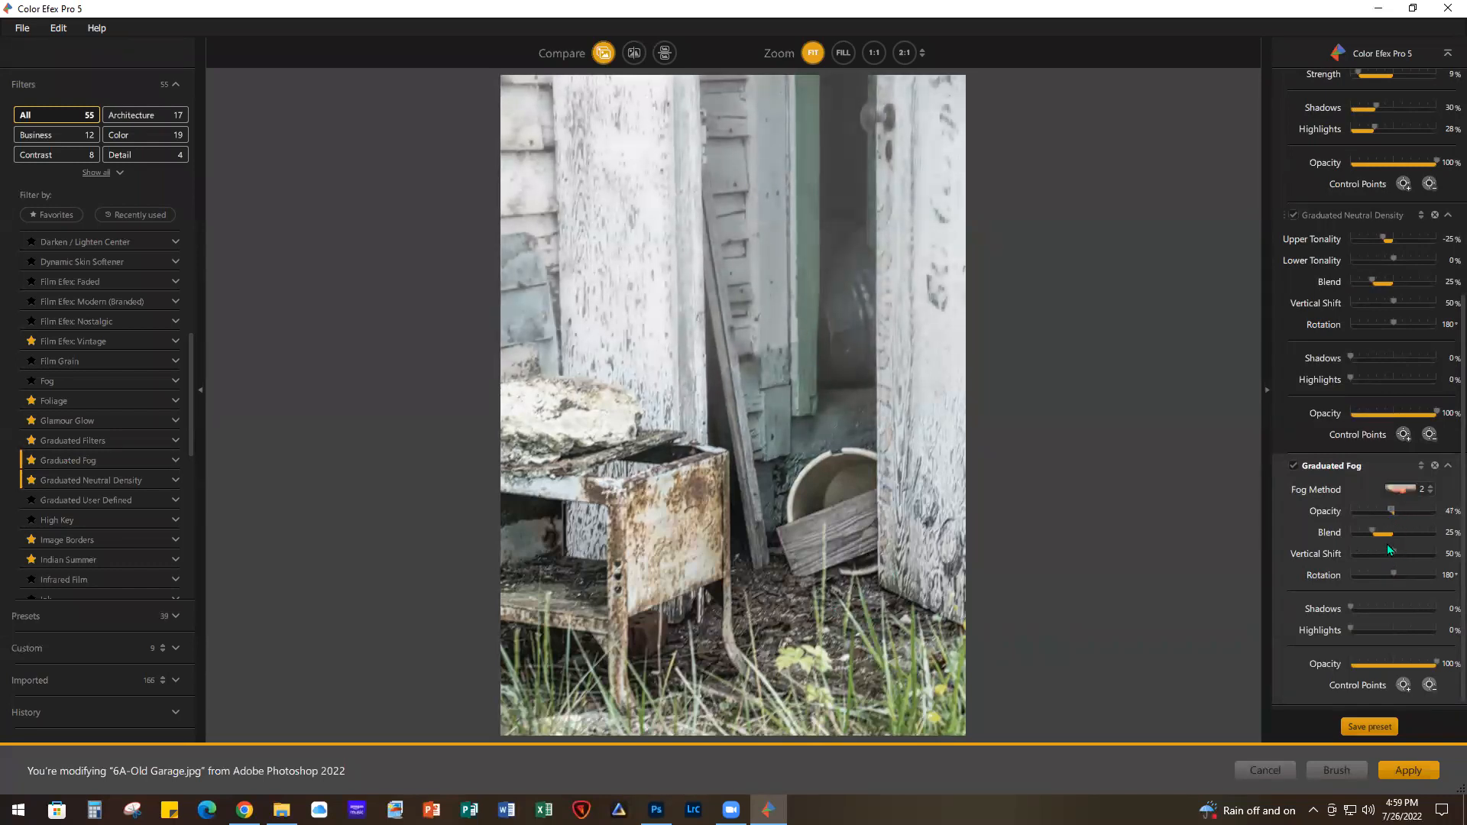
pyautogui.moveTo(1374, 529); pyautogui.dragTo(1385, 533)
pyautogui.moveTo(1404, 552)
pyautogui.mouseDown()
pyautogui.moveTo(1350, 552)
pyautogui.moveTo(1423, 553)
pyautogui.mouseUp()
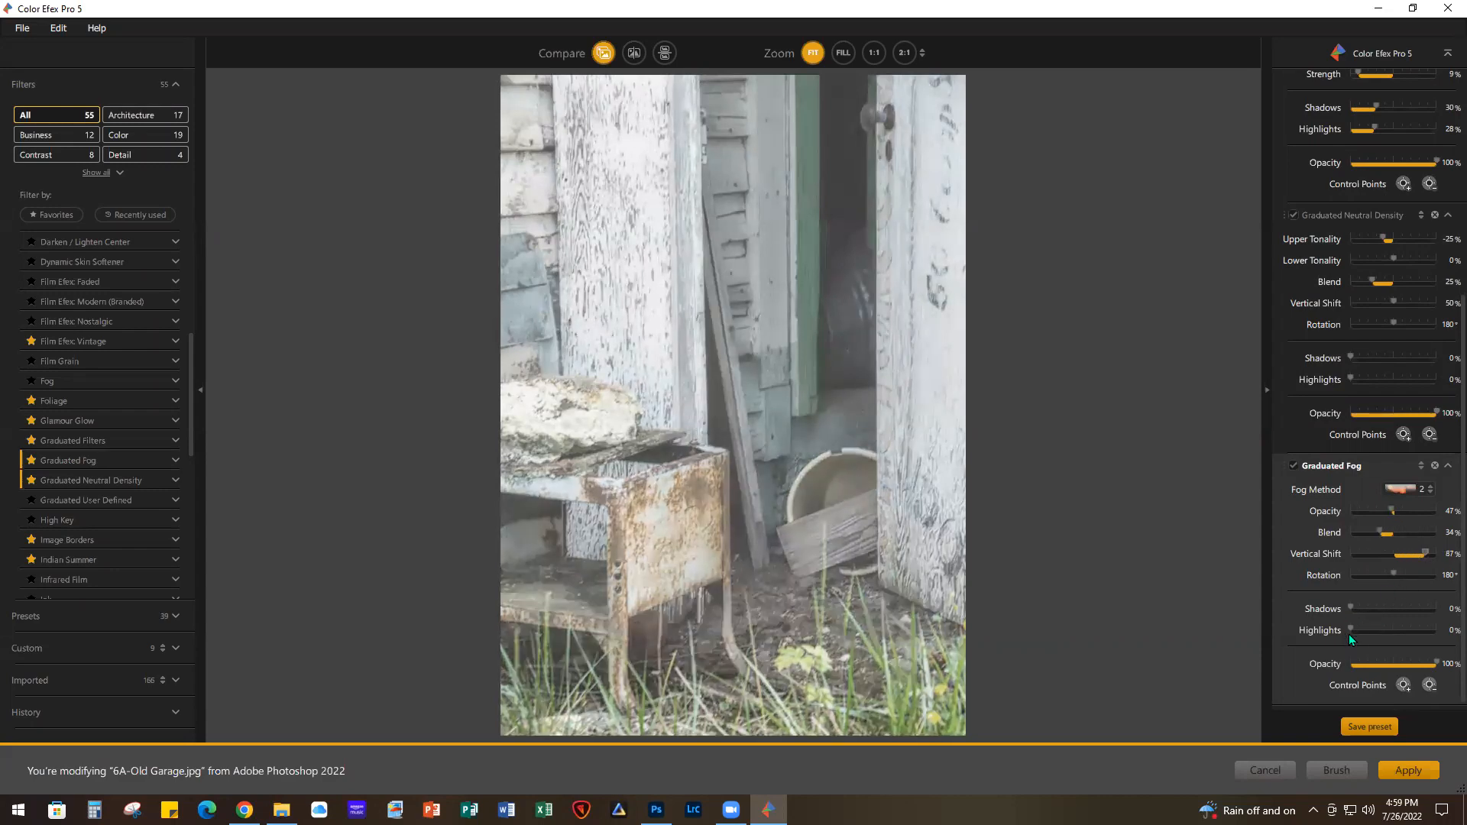
pyautogui.moveTo(1352, 630); pyautogui.dragTo(1371, 630)
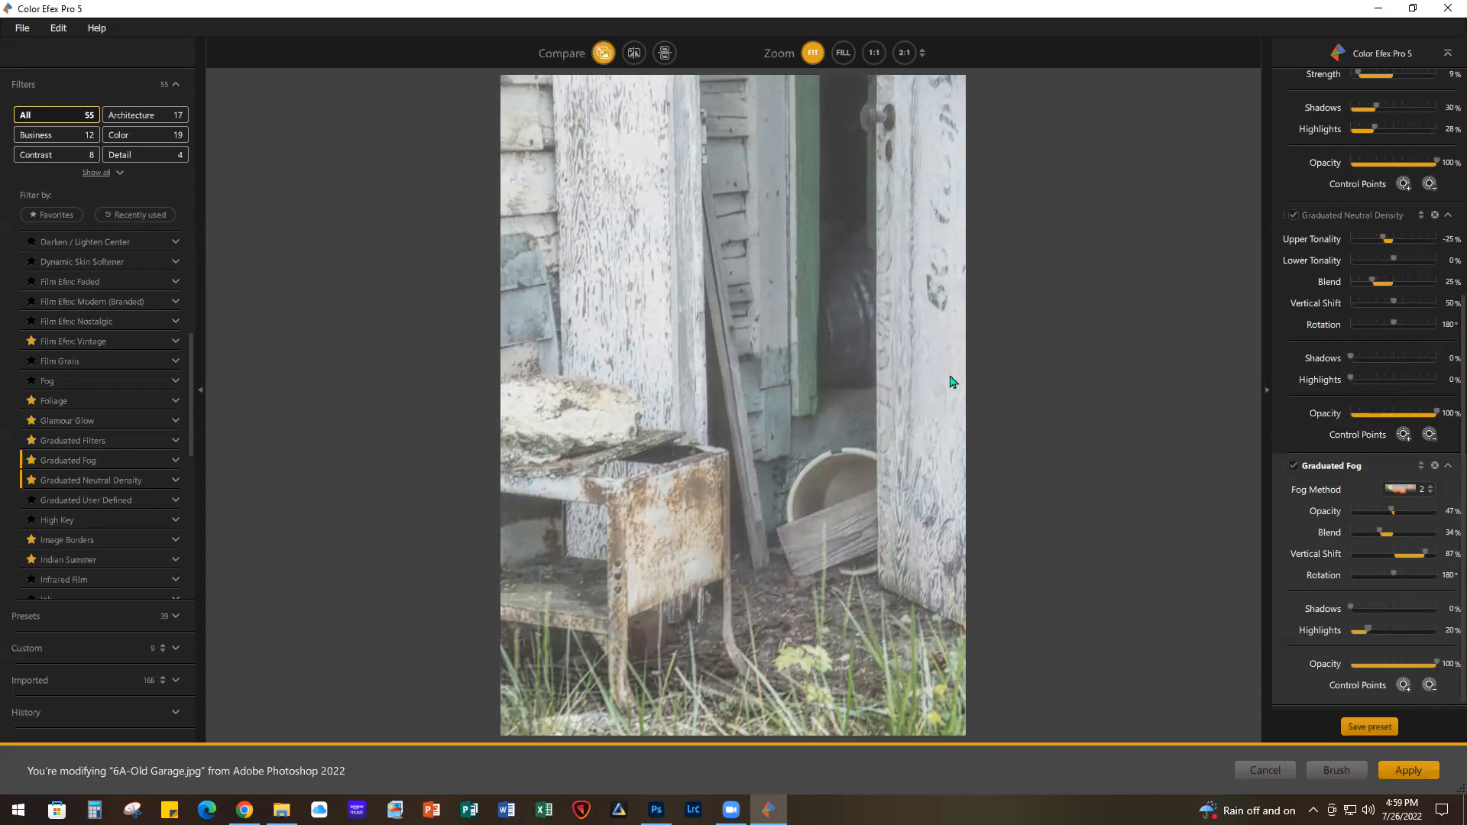
# Apply the stacked filters to the garage photo and compare before and after by hiding and reshowing the Color Efex Pro 5 layer
pyautogui.click(1405, 774)
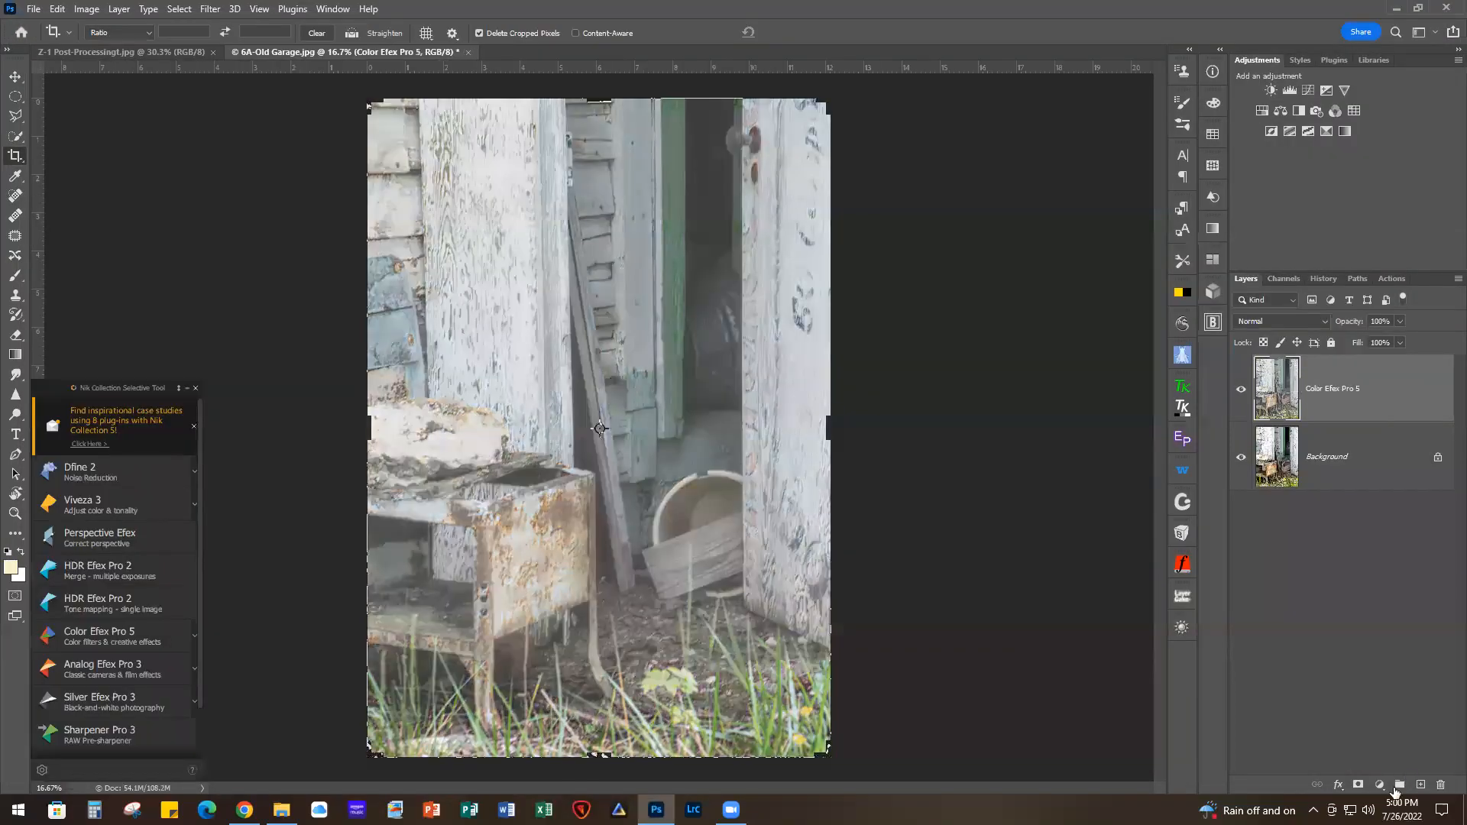
pyautogui.click(1241, 390)
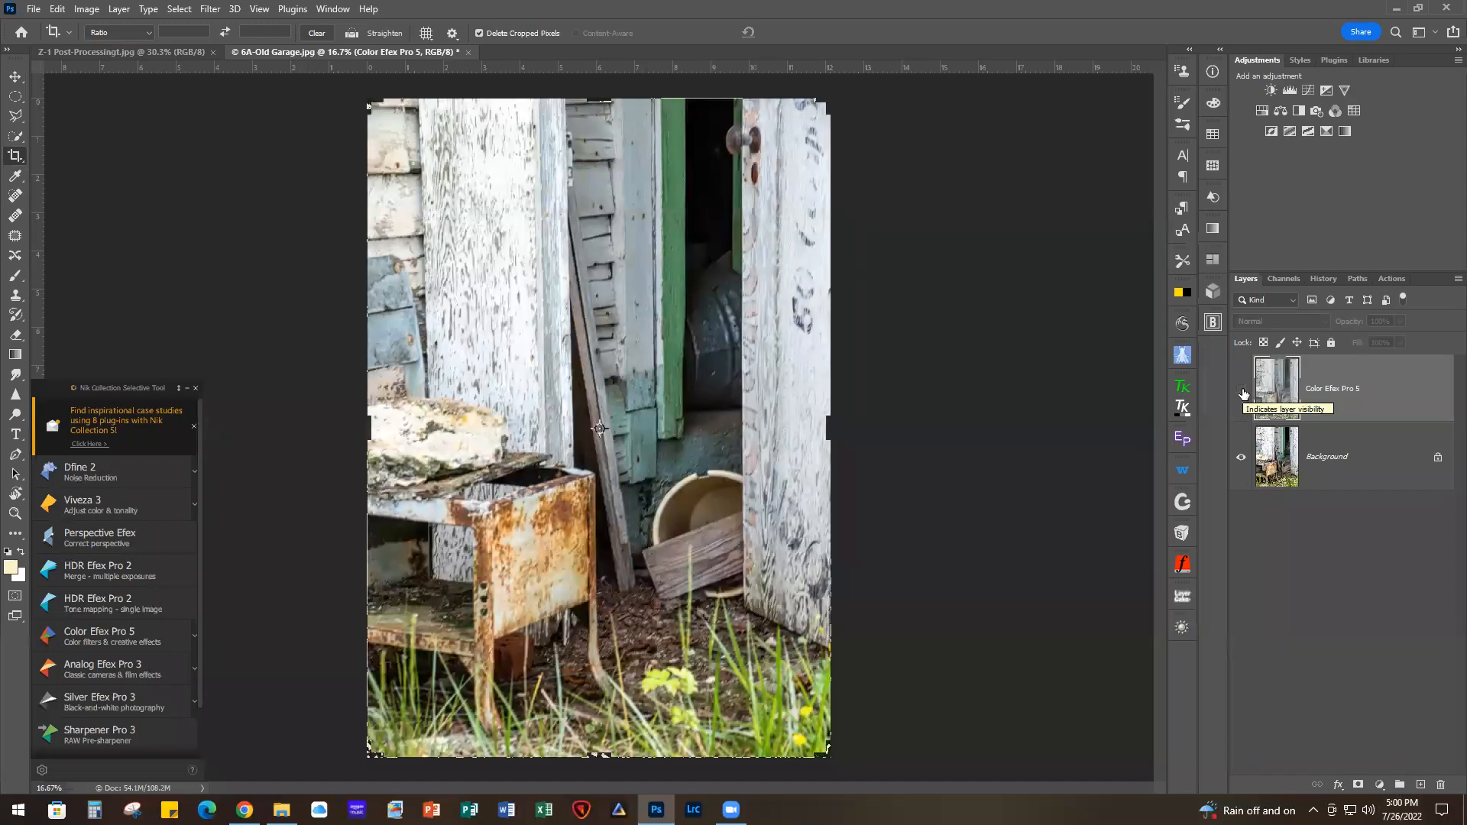
pyautogui.click(1241, 391)
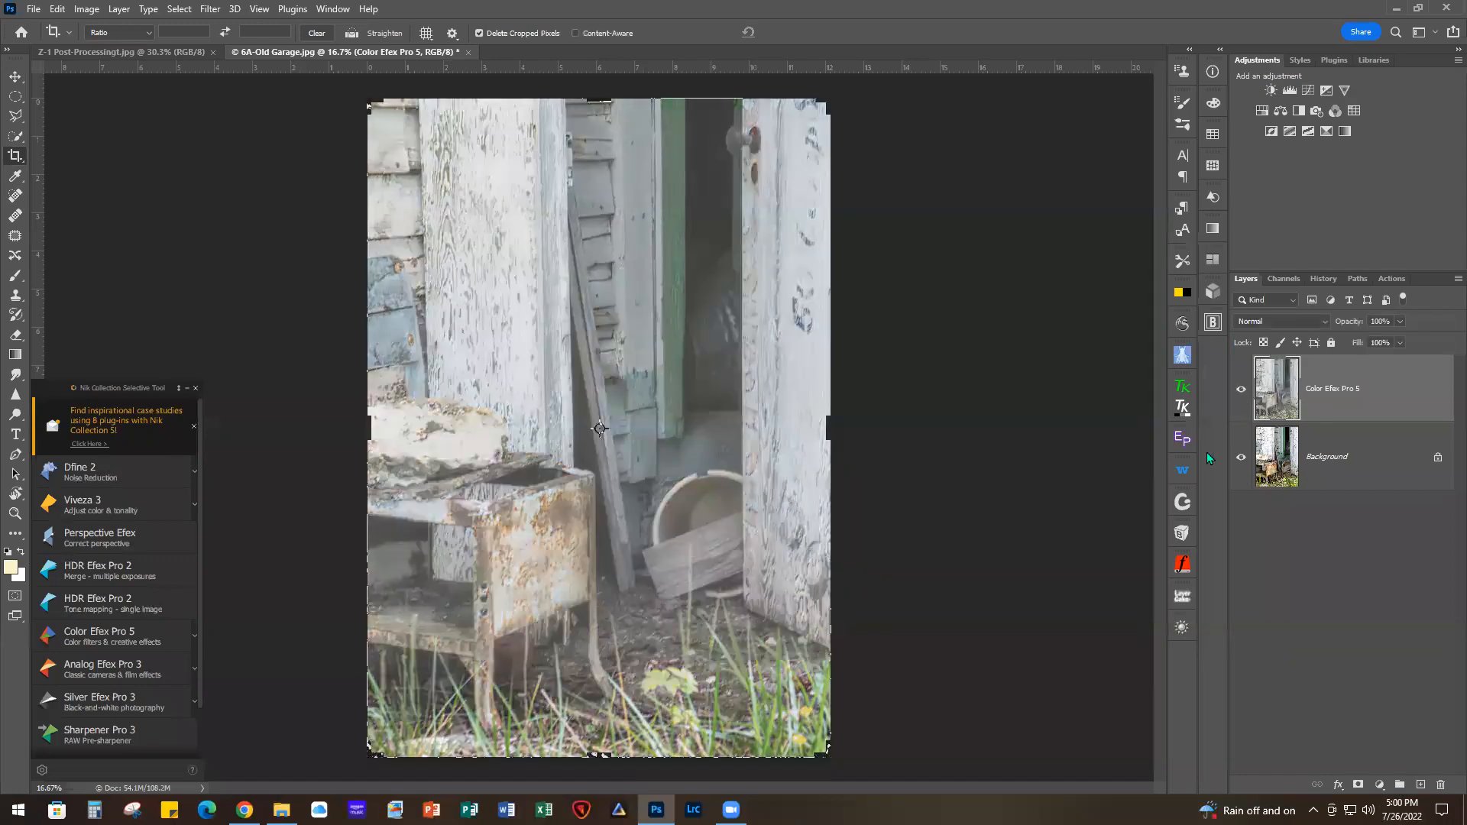